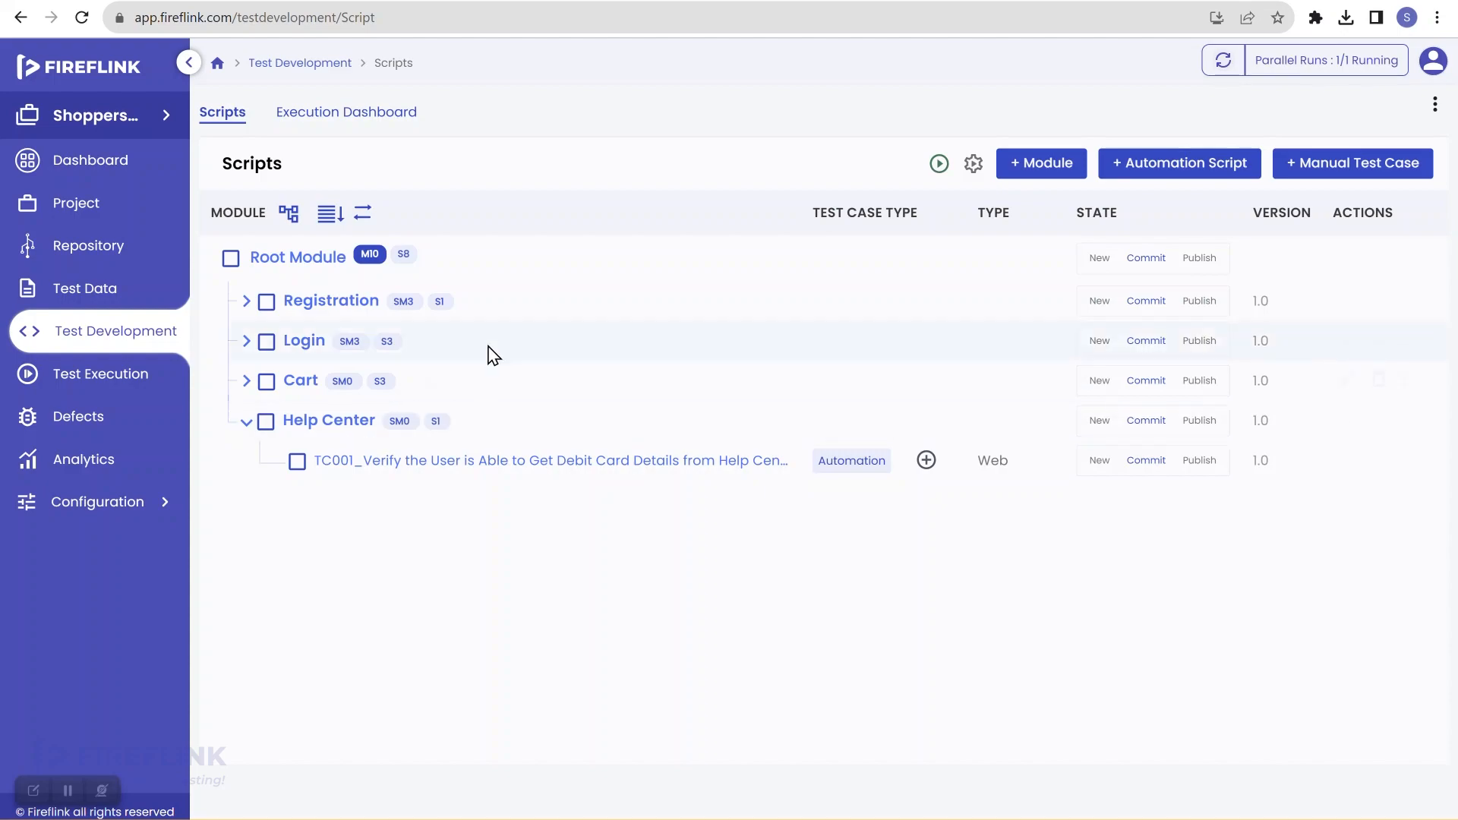
# Step: Switch from FireFlink's Scripts list to the ShoppersStack store tab
pyautogui.click(350, 0)
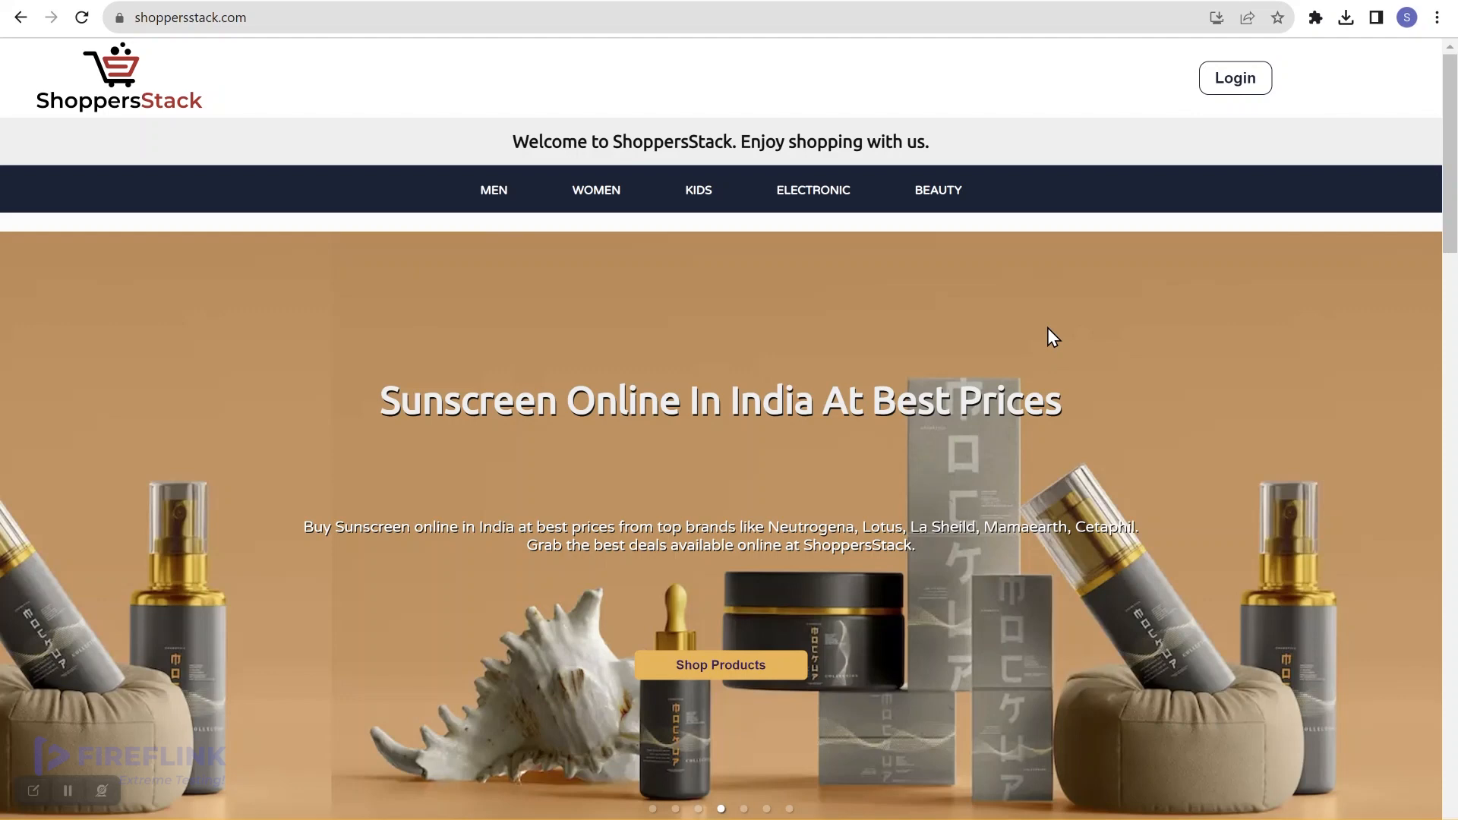
# Step: Log into ShoppersStack with the tester's e-mail and password, saving the password in Chrome
pyautogui.click(1225, 88)
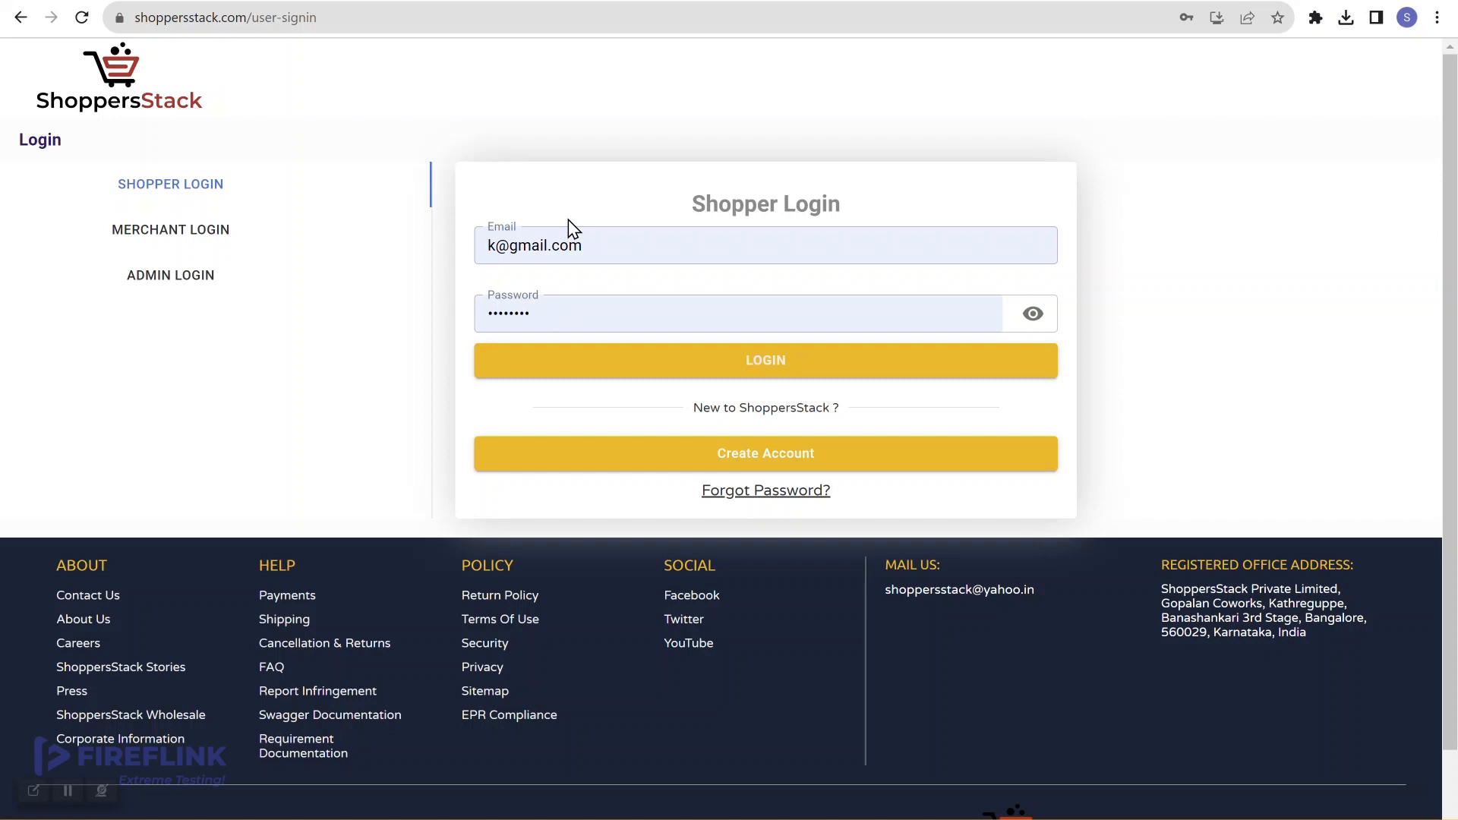
pyautogui.click(628, 250)
pyautogui.press('BackSpace')
pyautogui.press('BackSpace')
pyautogui.press('BackSpace')
pyautogui.press('BackSpace')
pyautogui.press('BackSpace')
pyautogui.press('BackSpace')
pyautogui.press('BackSpace')
pyautogui.press('BackSpace')
pyautogui.press('BackSpace')
pyautogui.press('BackSpace')
pyautogui.press('BackSpace')
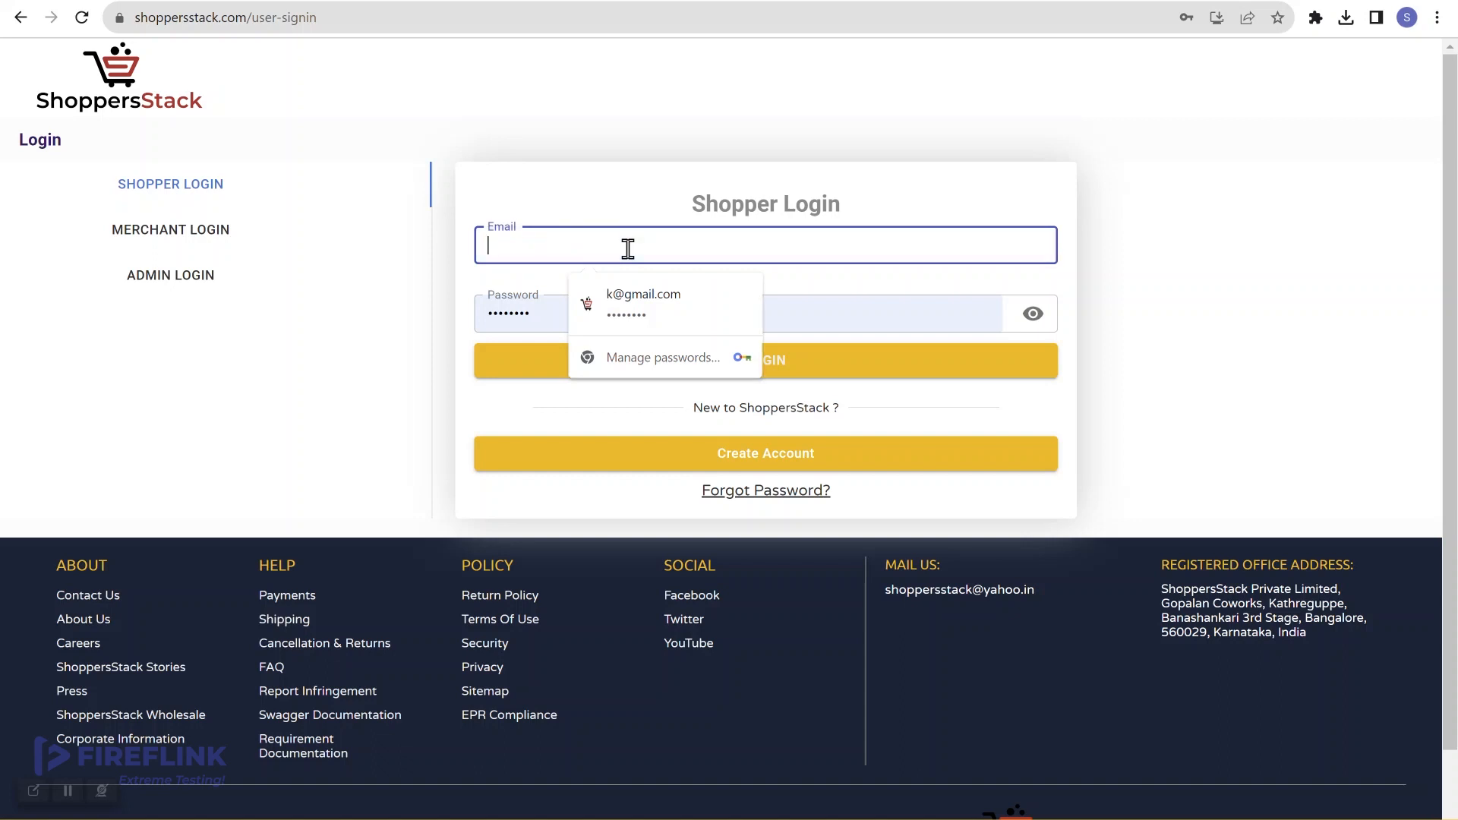
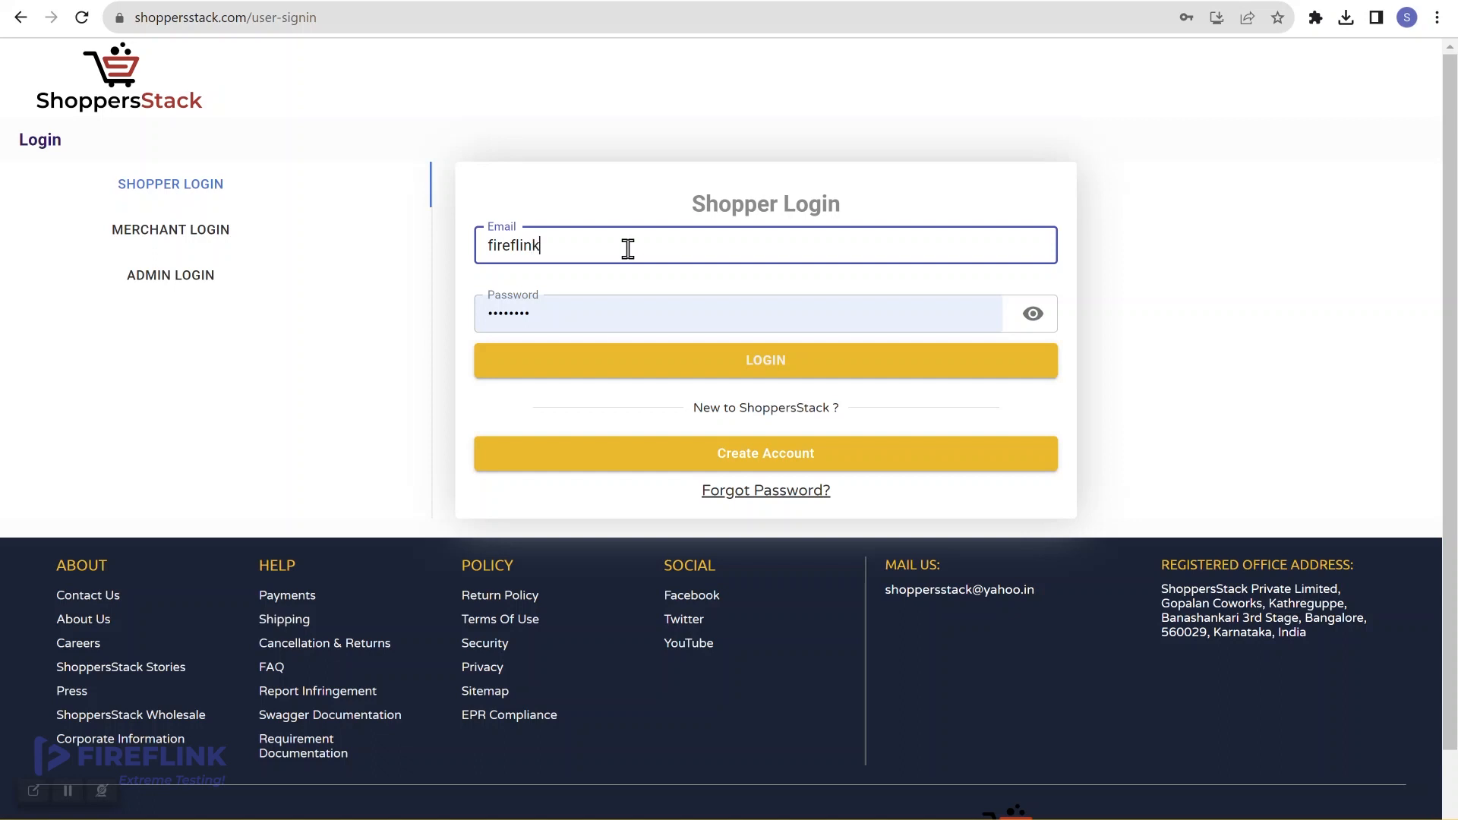
pyautogui.click(619, 306)
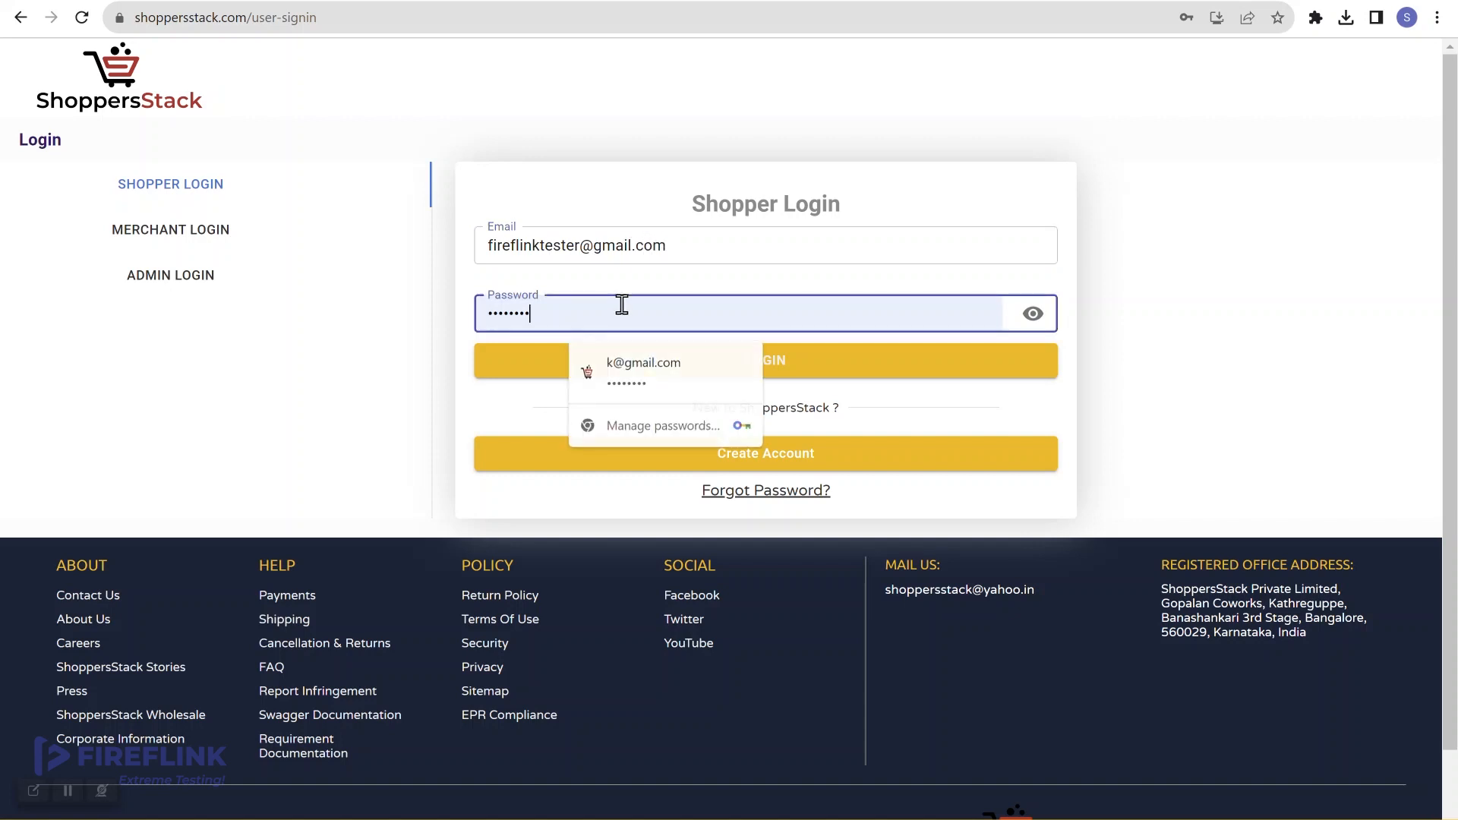
pyautogui.press('BackSpace')
pyautogui.press('BackSpace')
pyautogui.press('BackSpace')
pyautogui.press('BackSpace')
pyautogui.press('BackSpace')
pyautogui.press('BackSpace')
pyautogui.press('BackSpace')
pyautogui.press('BackSpace')
pyautogui.write('****')
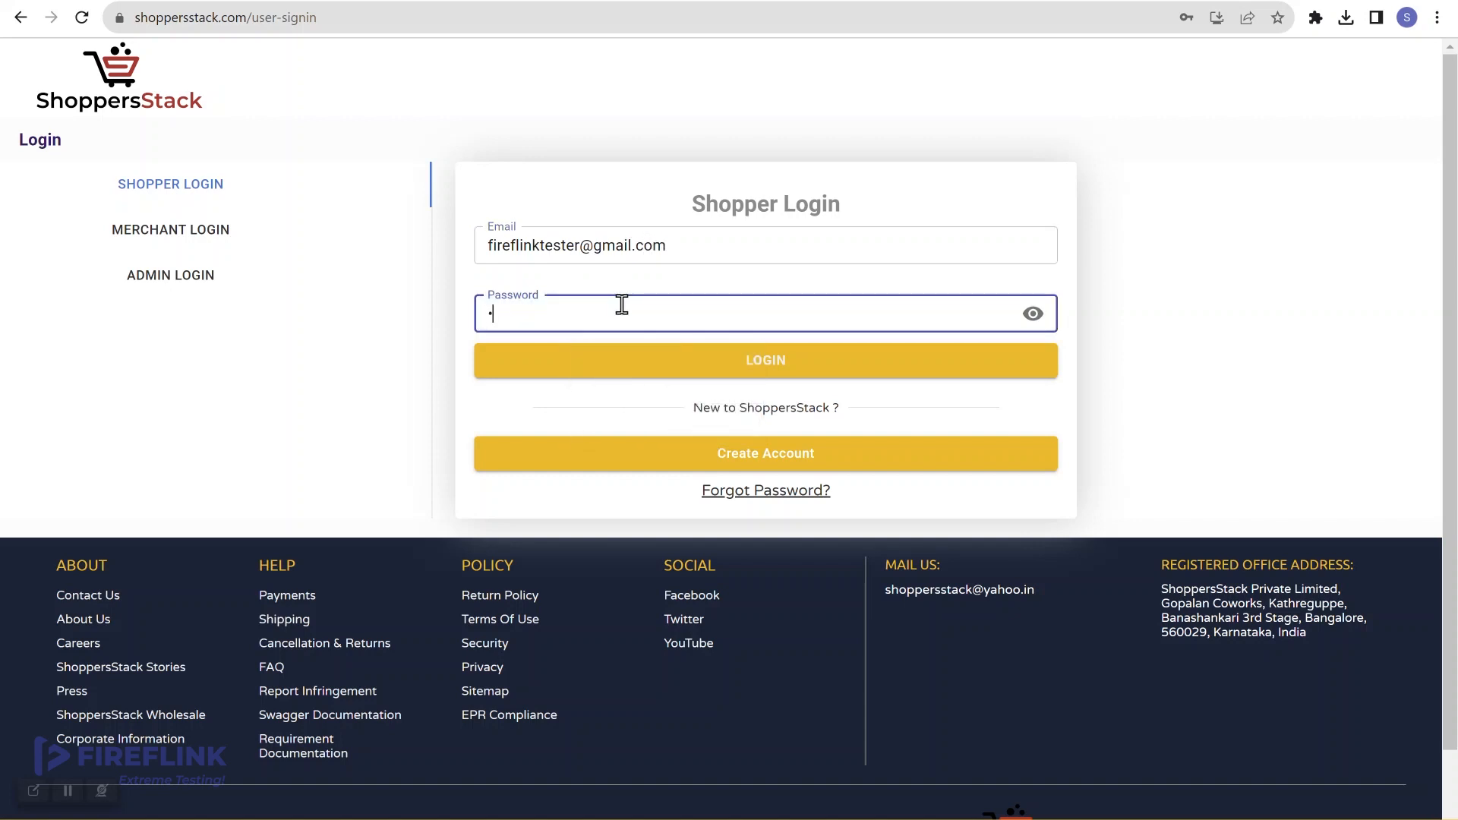
pyautogui.write('****')
pyautogui.click(770, 352)
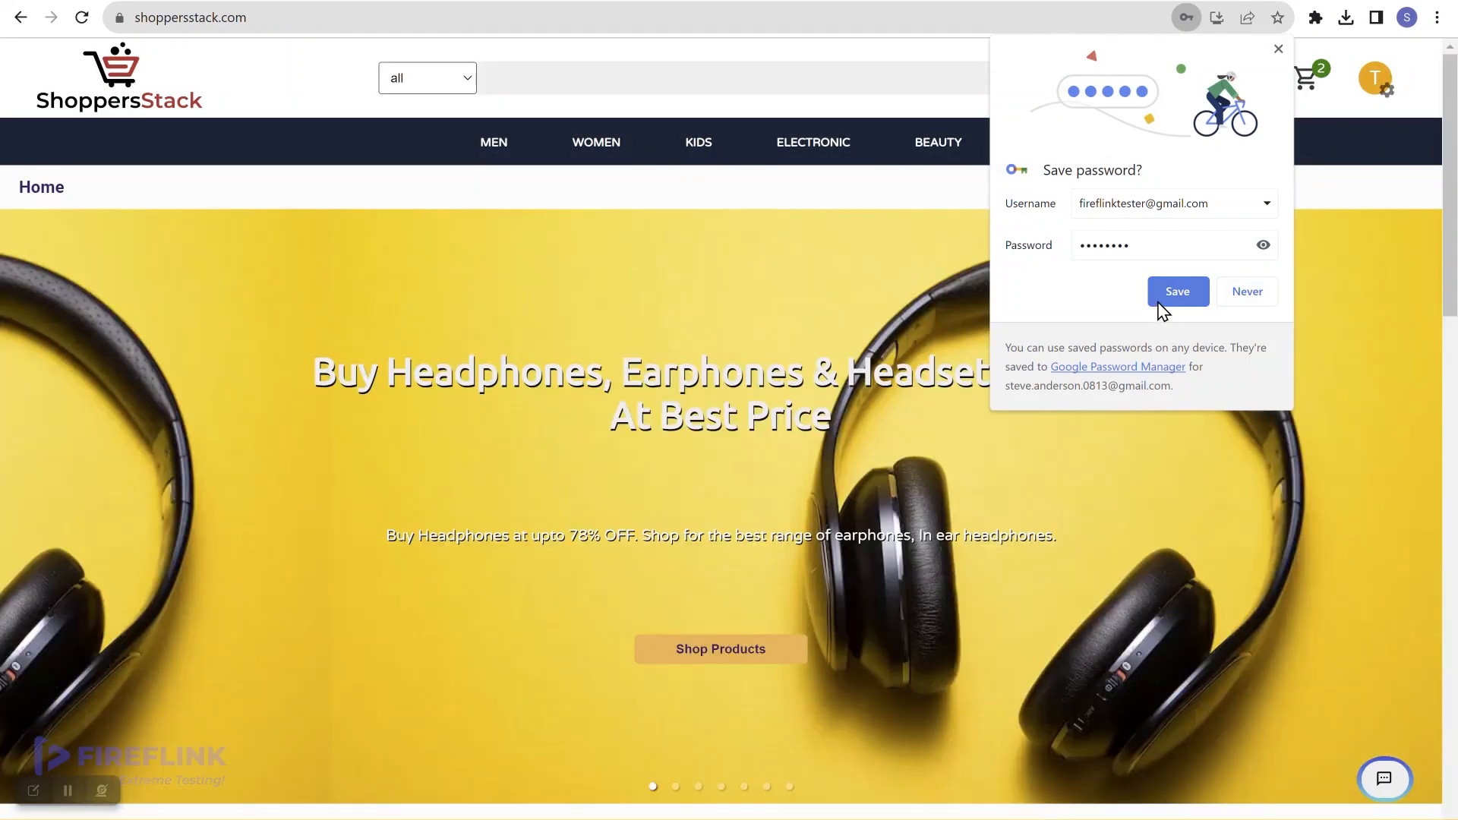
pyautogui.click(1161, 302)
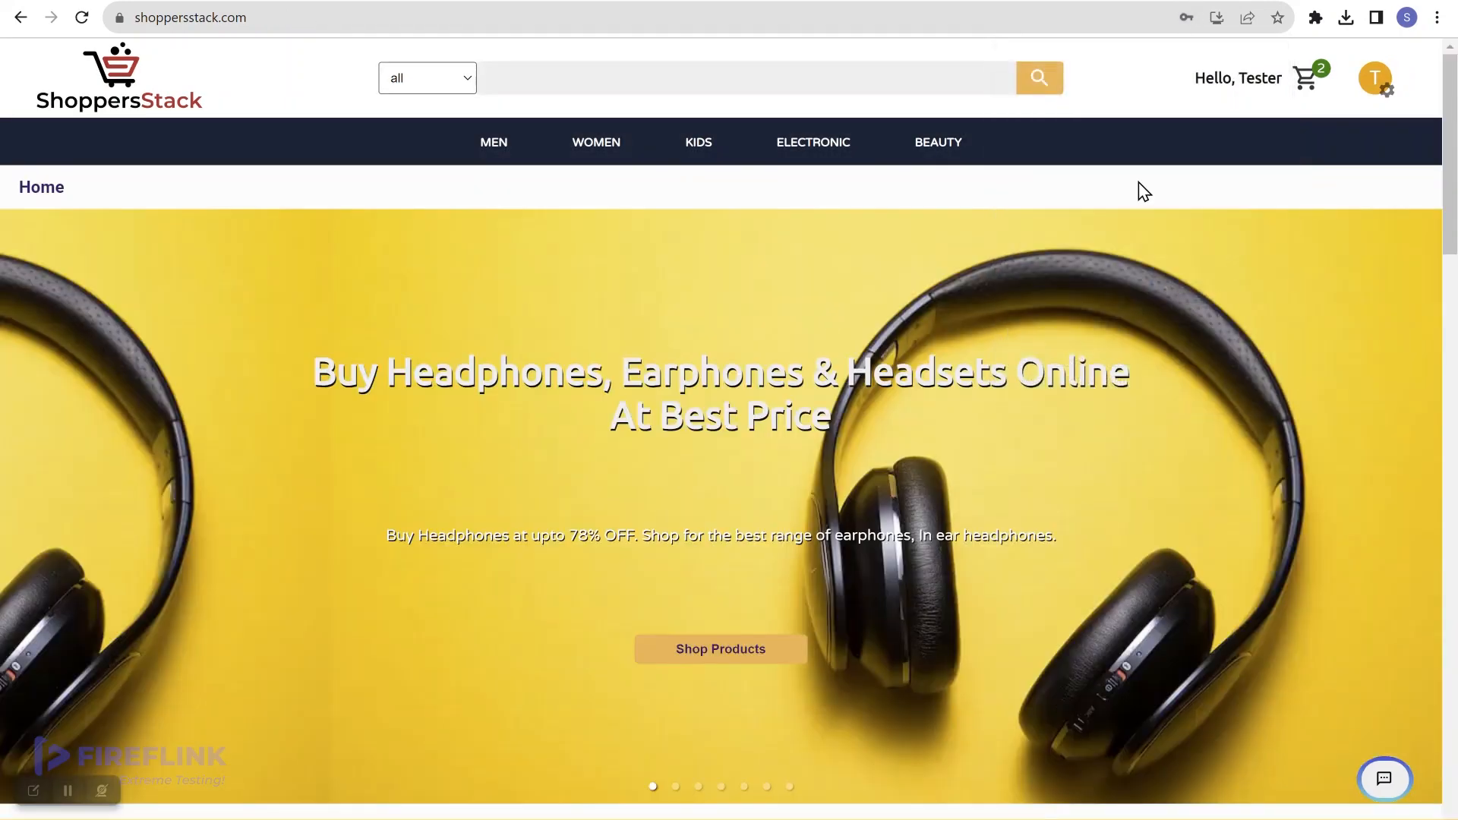
# Step: Log out, reopen the login page and replace the e-mail with the second shopper's address
pyautogui.click(1376, 78)
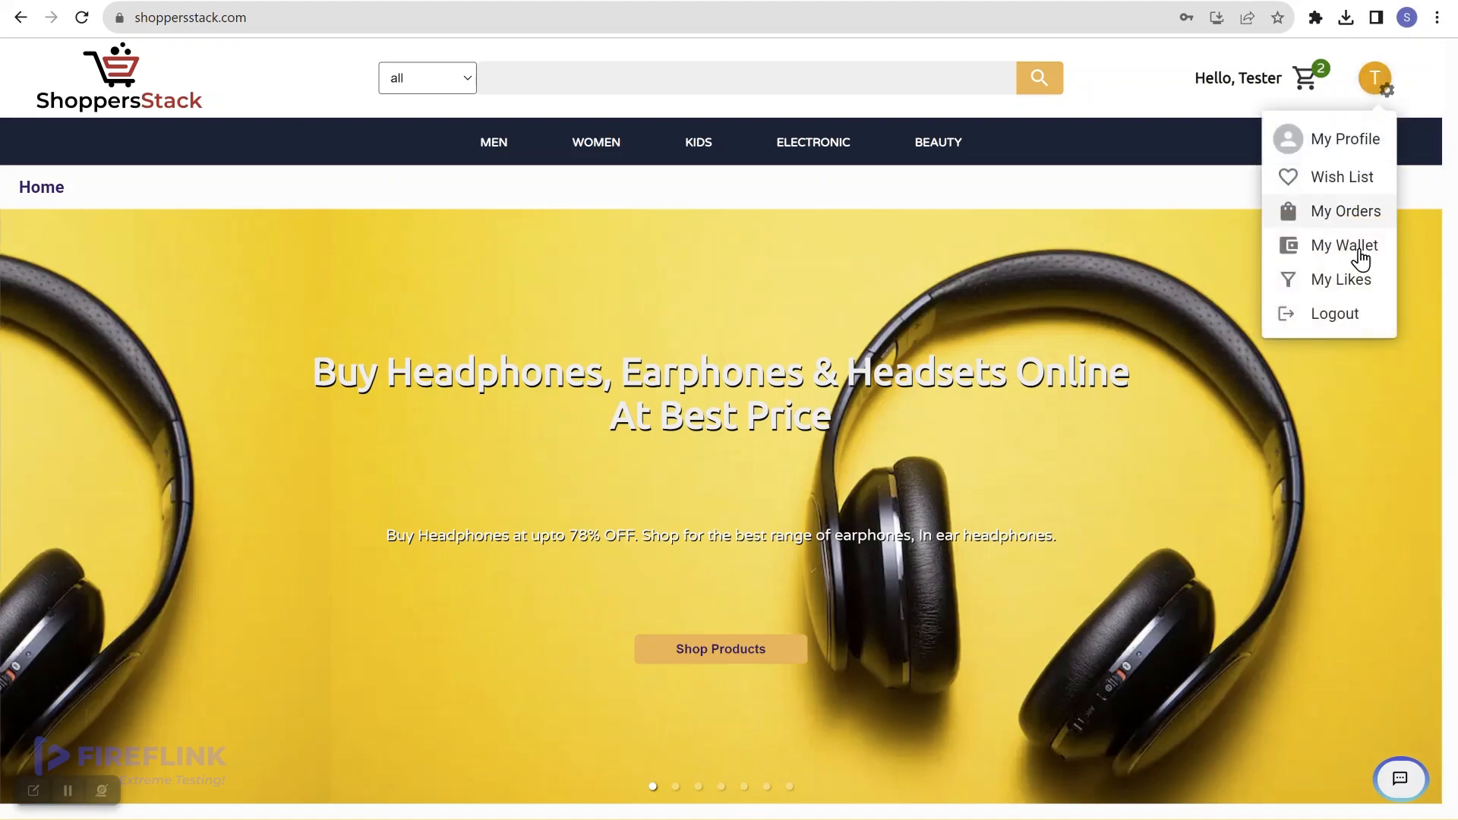
pyautogui.click(1351, 317)
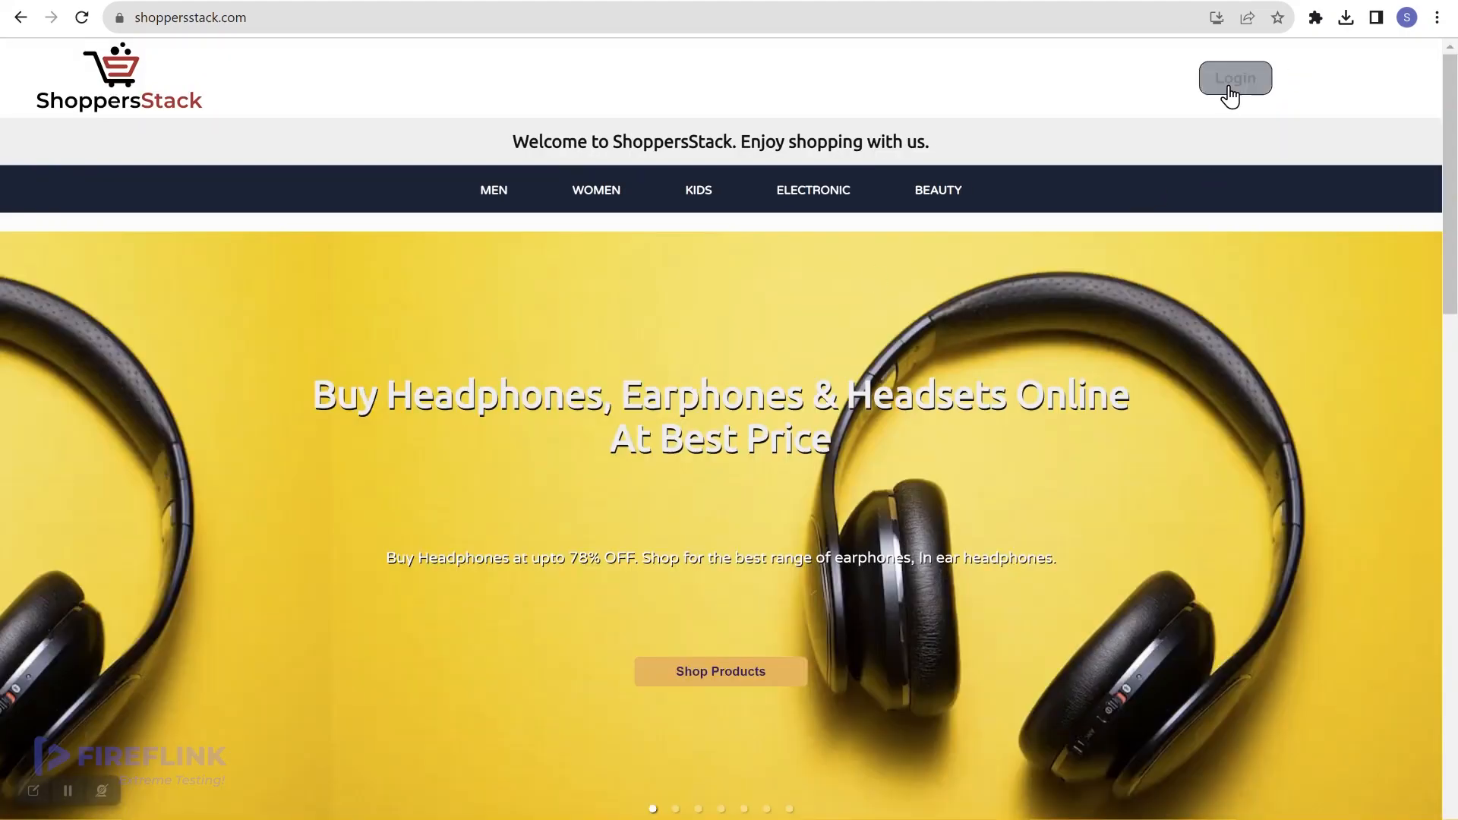
pyautogui.click(1230, 91)
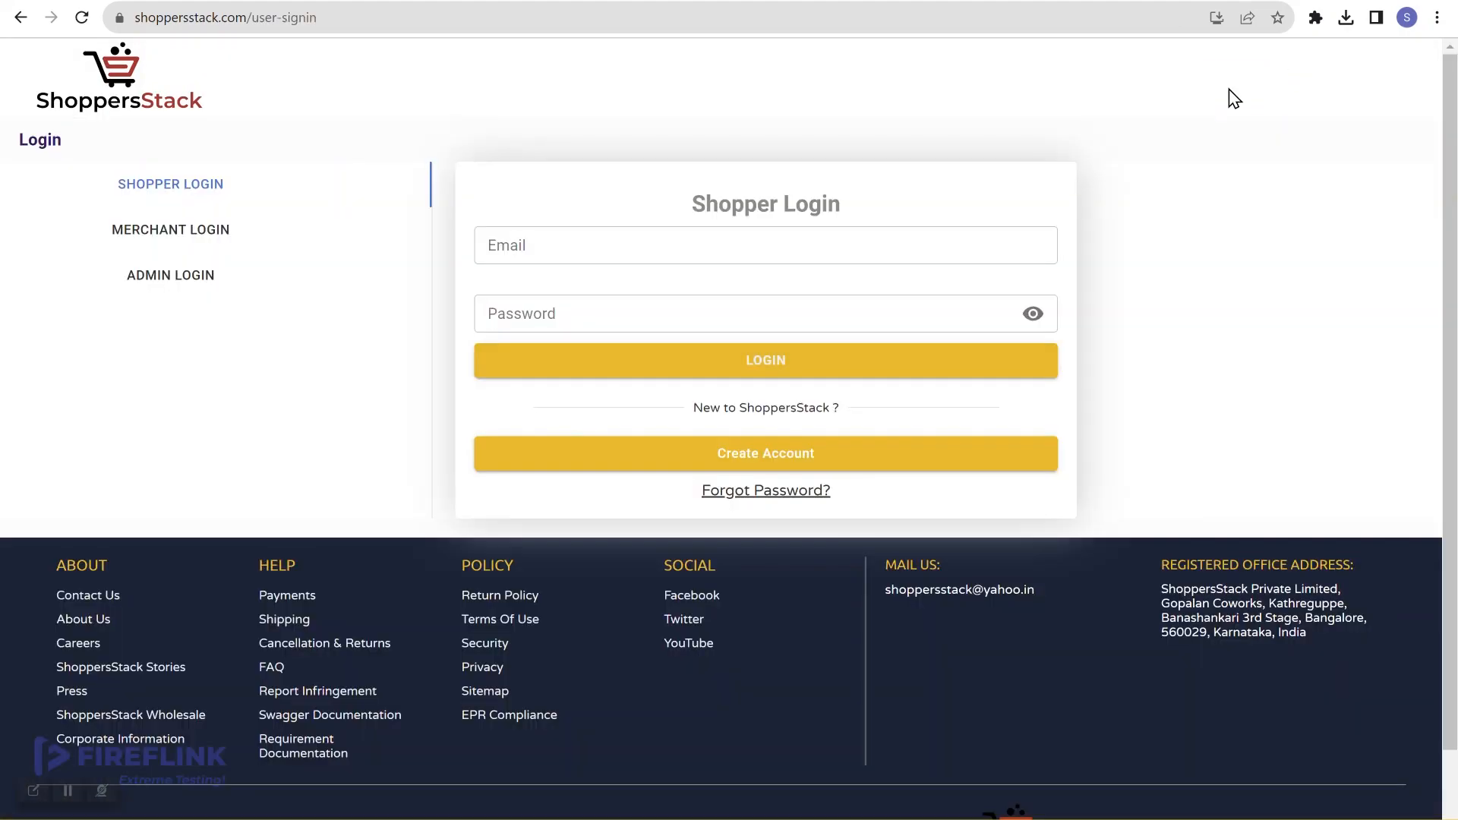
pyautogui.click(725, 248)
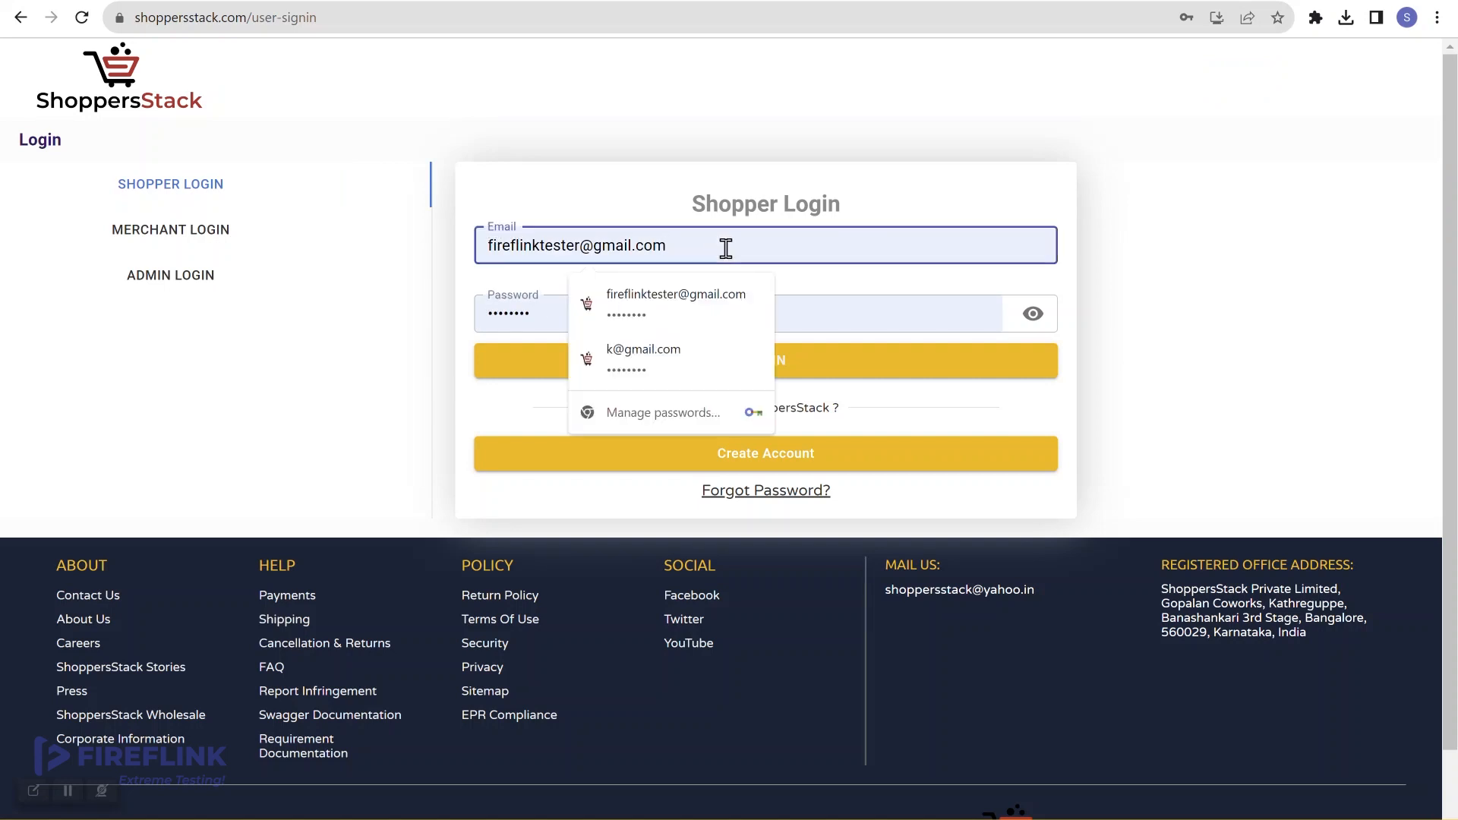
pyautogui.moveTo(726, 248); pyautogui.dragTo(401, 243)
pyautogui.press('BackSpace')
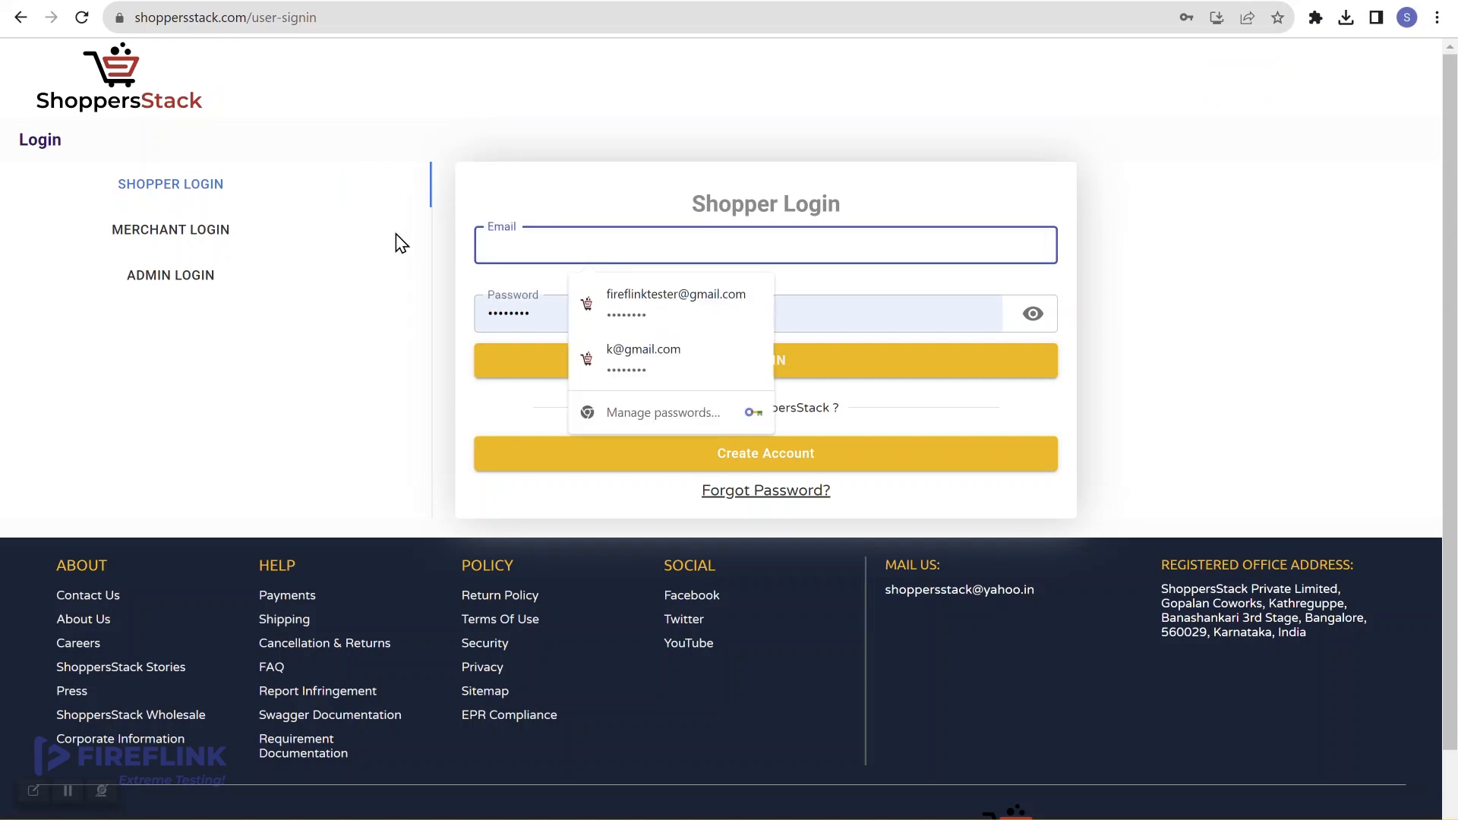
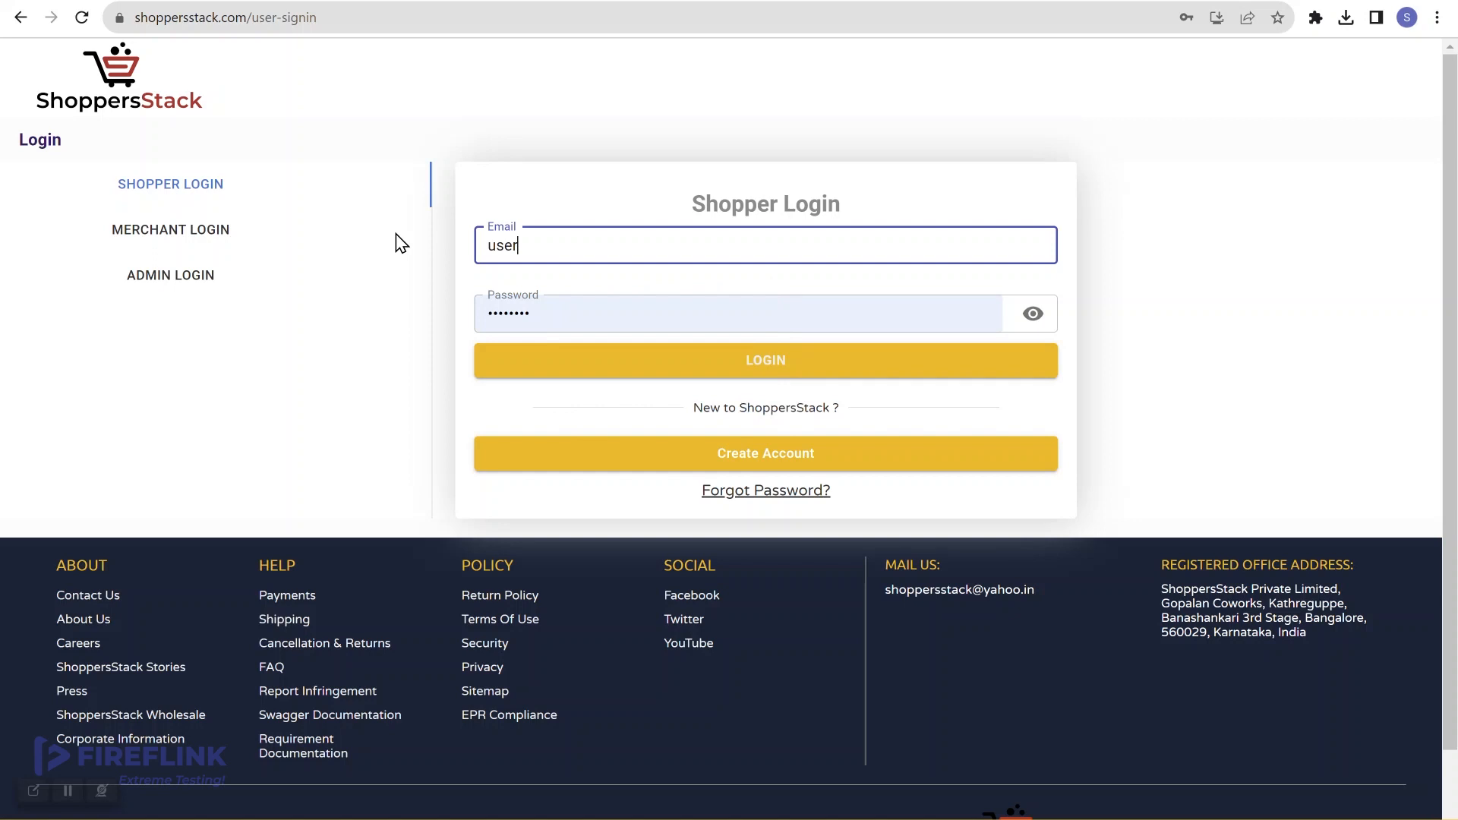
# Step: Enter the second shopper's password, log in, and save the password in the browser
pyautogui.click(892, 319)
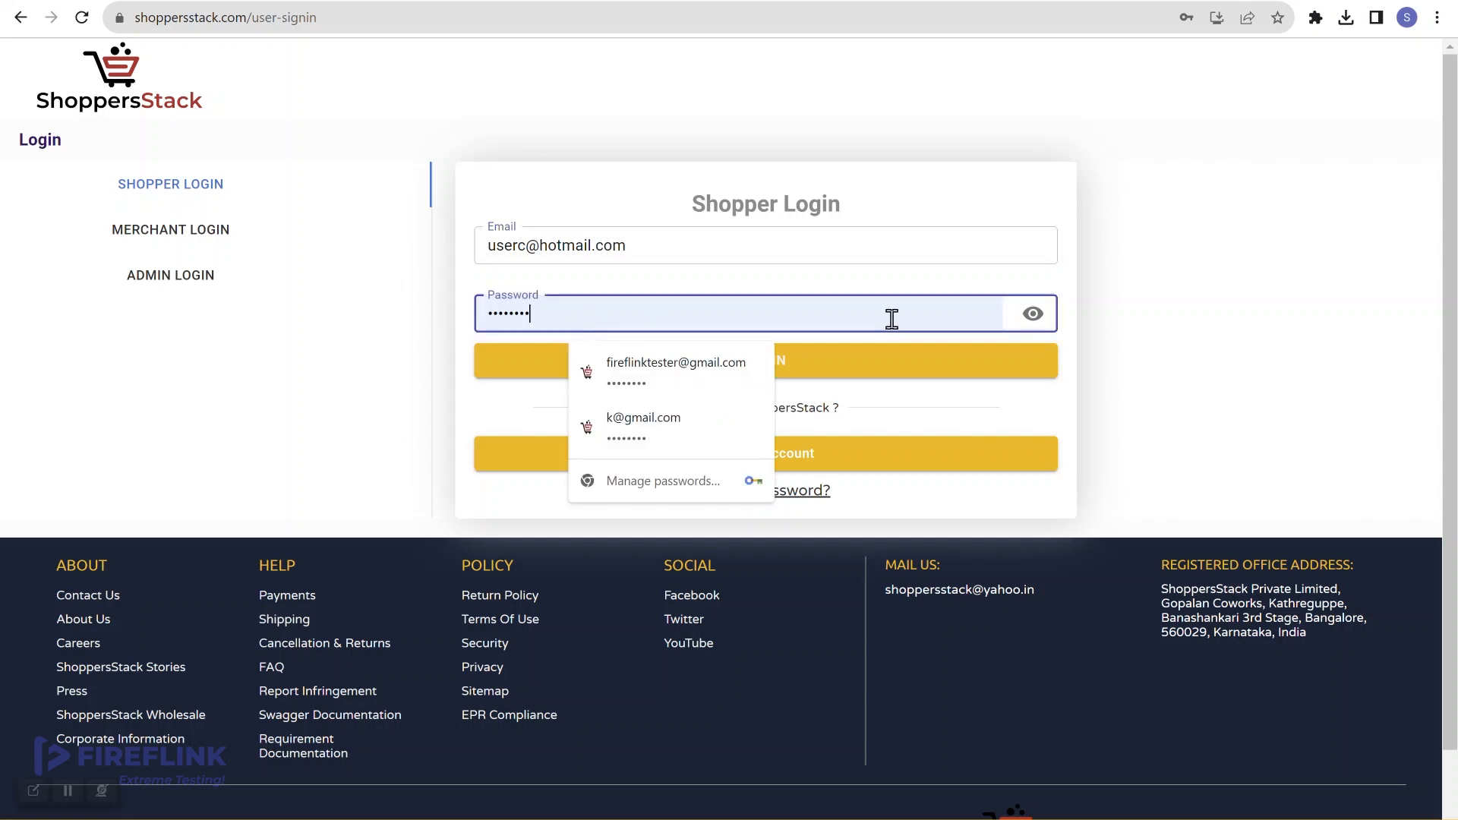
pyautogui.press('BackSpace')
pyautogui.press('BackSpace')
pyautogui.press('BackSpace')
pyautogui.press('BackSpace')
pyautogui.press('BackSpace')
pyautogui.press('BackSpace')
pyautogui.press('BackSpace')
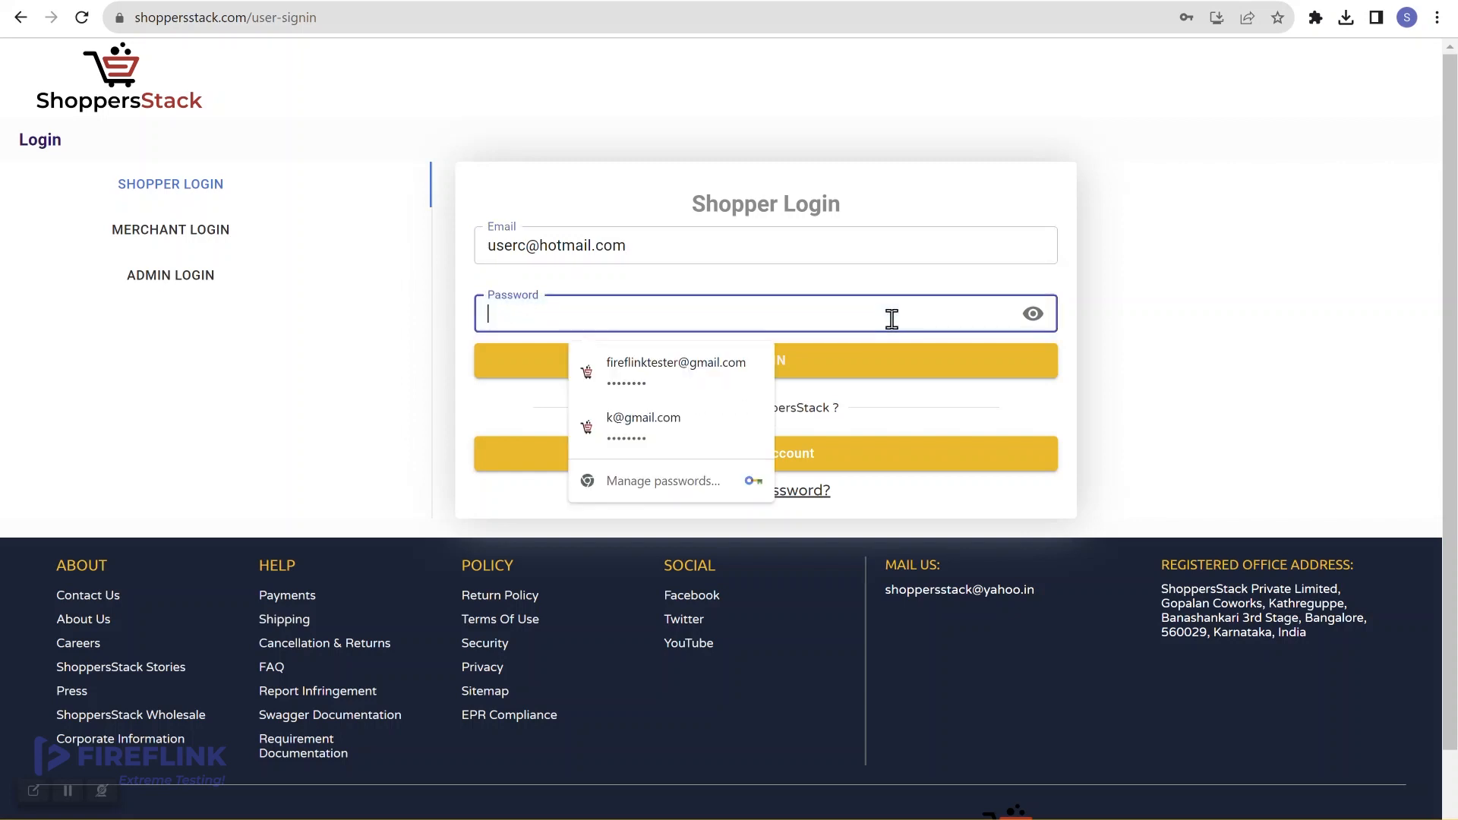
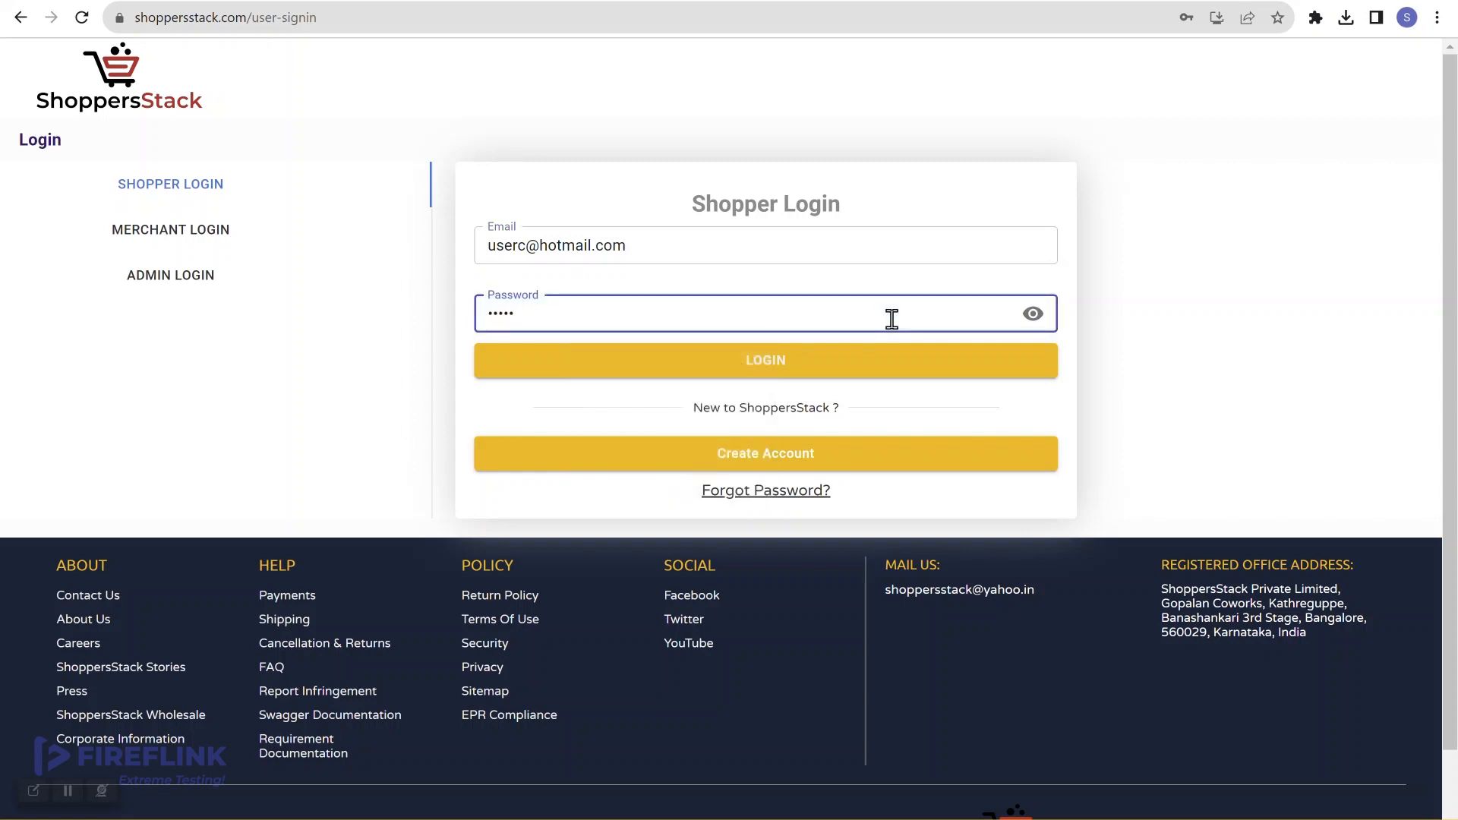
pyautogui.click(772, 362)
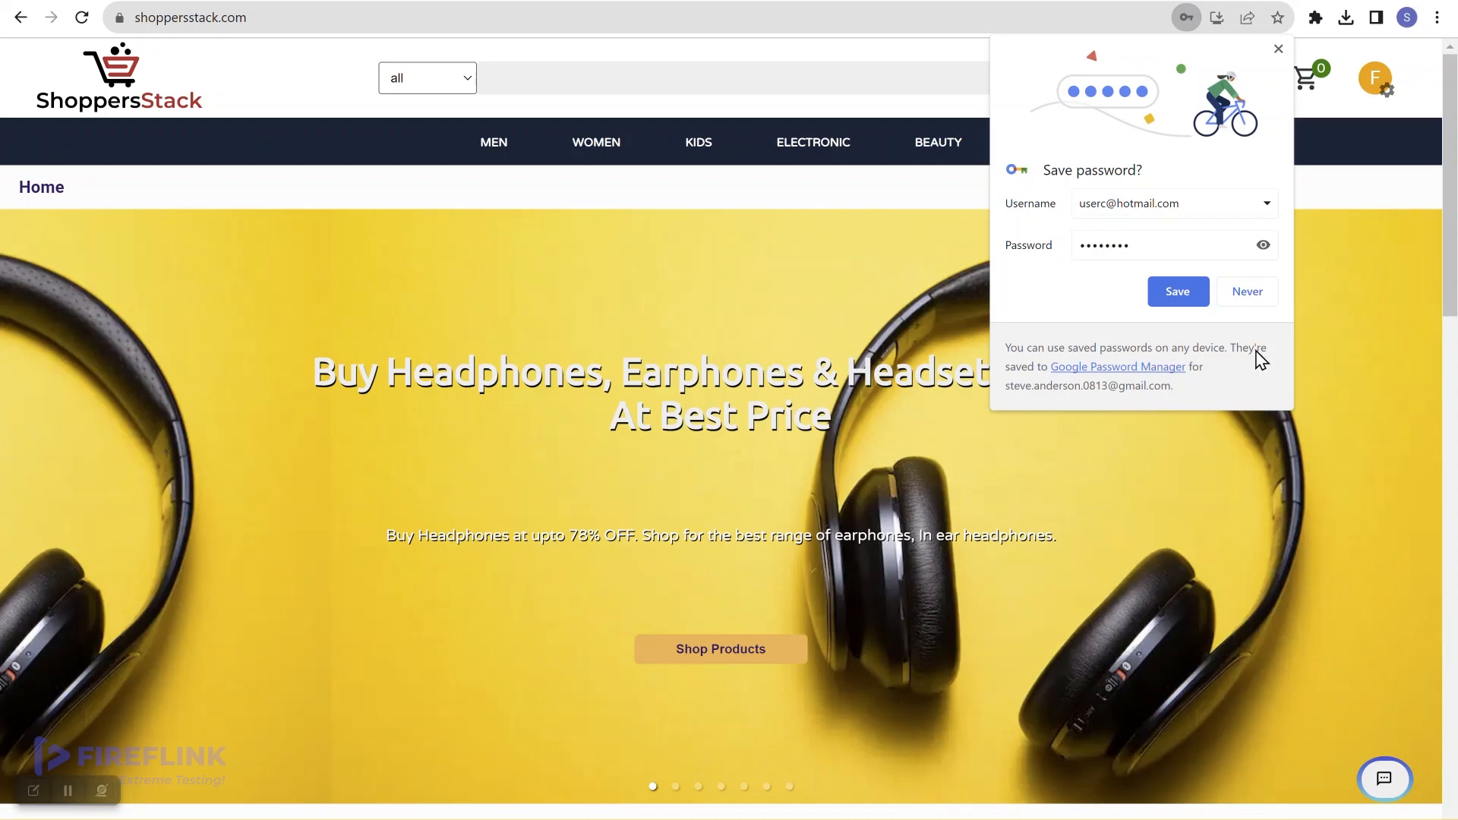
pyautogui.click(1195, 300)
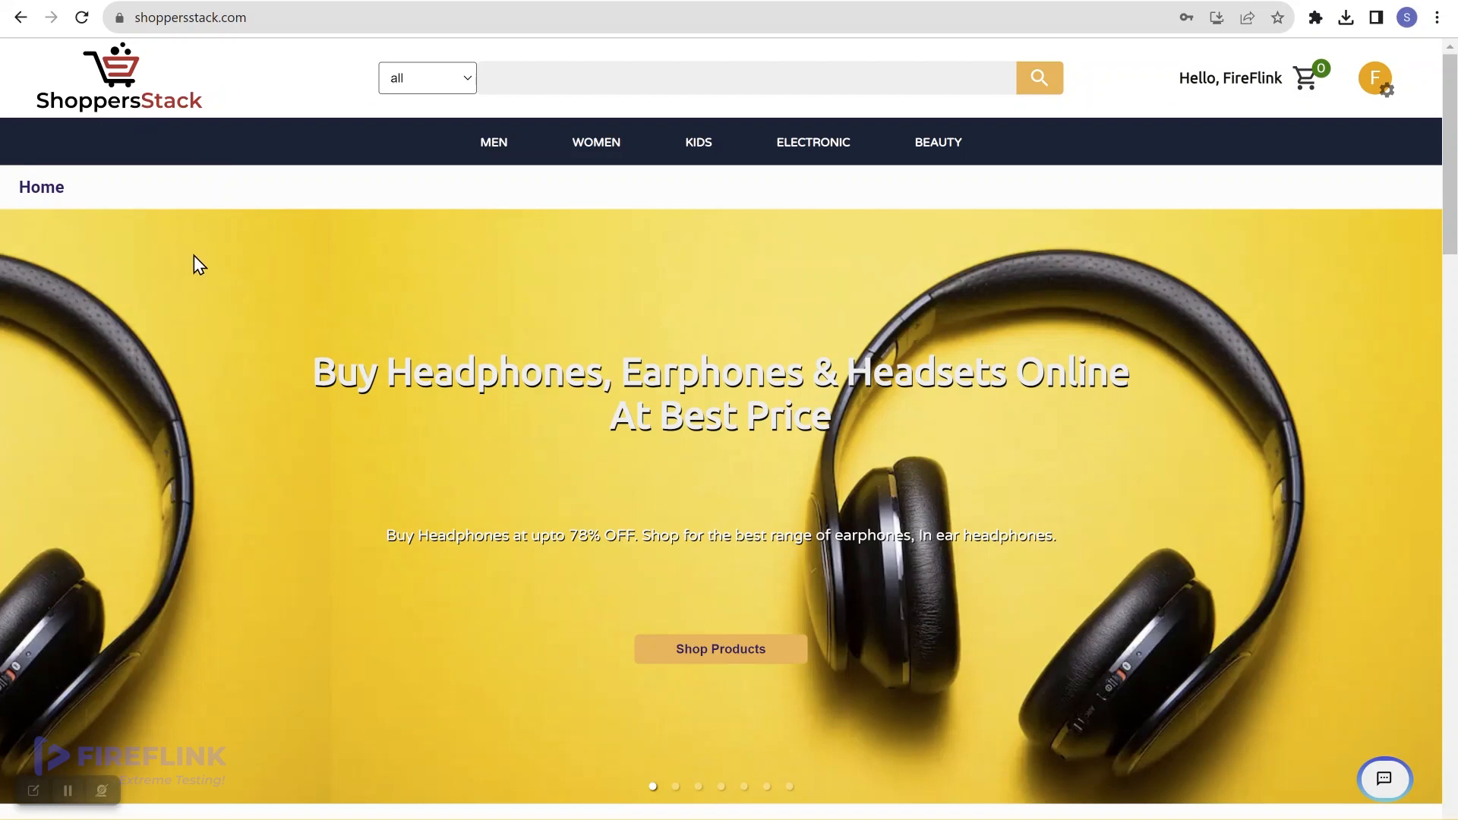
# Step: Log out of ShoppersStack, expand Login > Shopper in FireFlink and open Shopper's add options
pyautogui.click(1375, 78)
pyautogui.click(1320, 315)
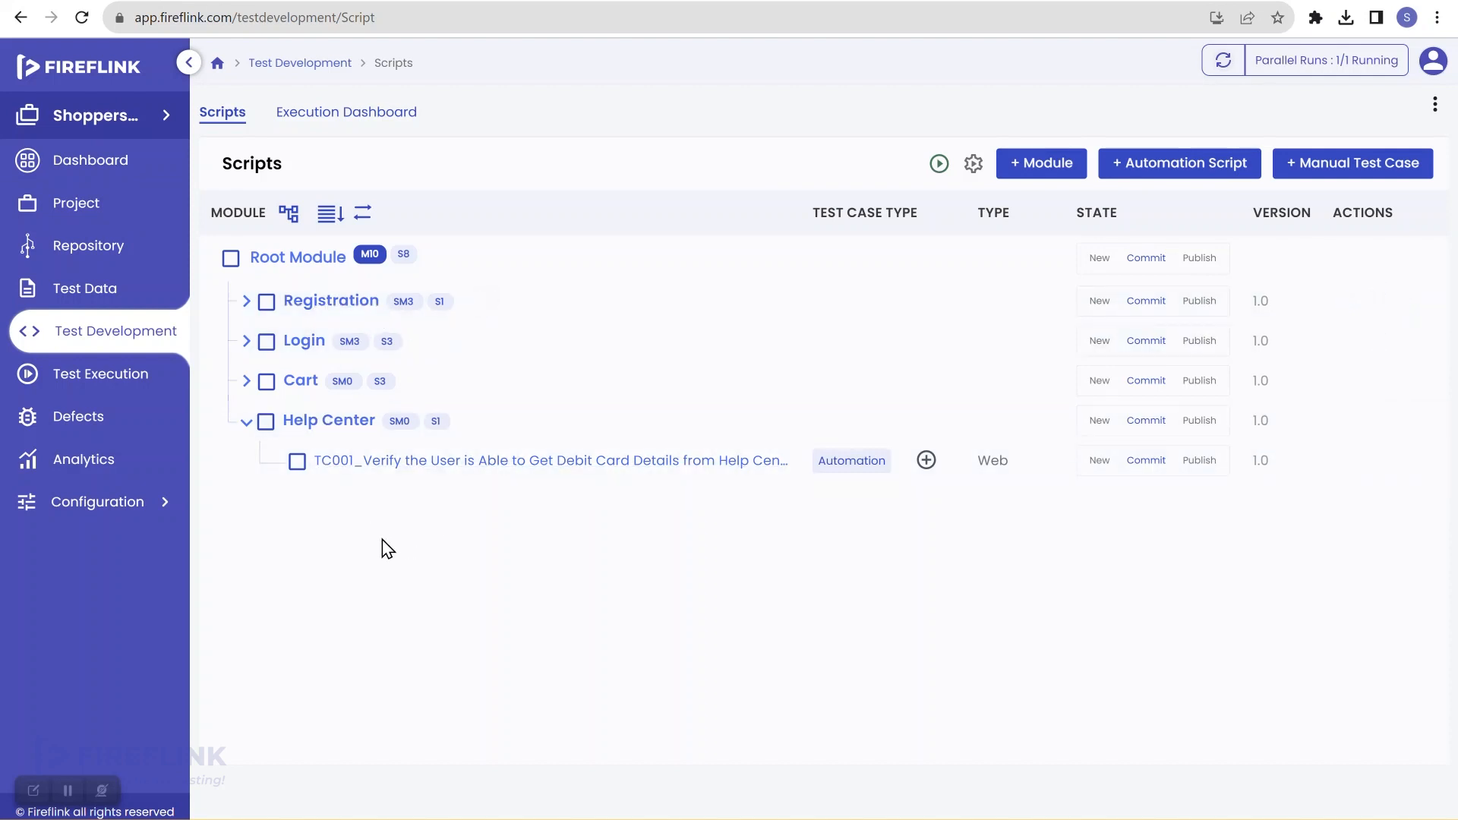
pyautogui.click(246, 341)
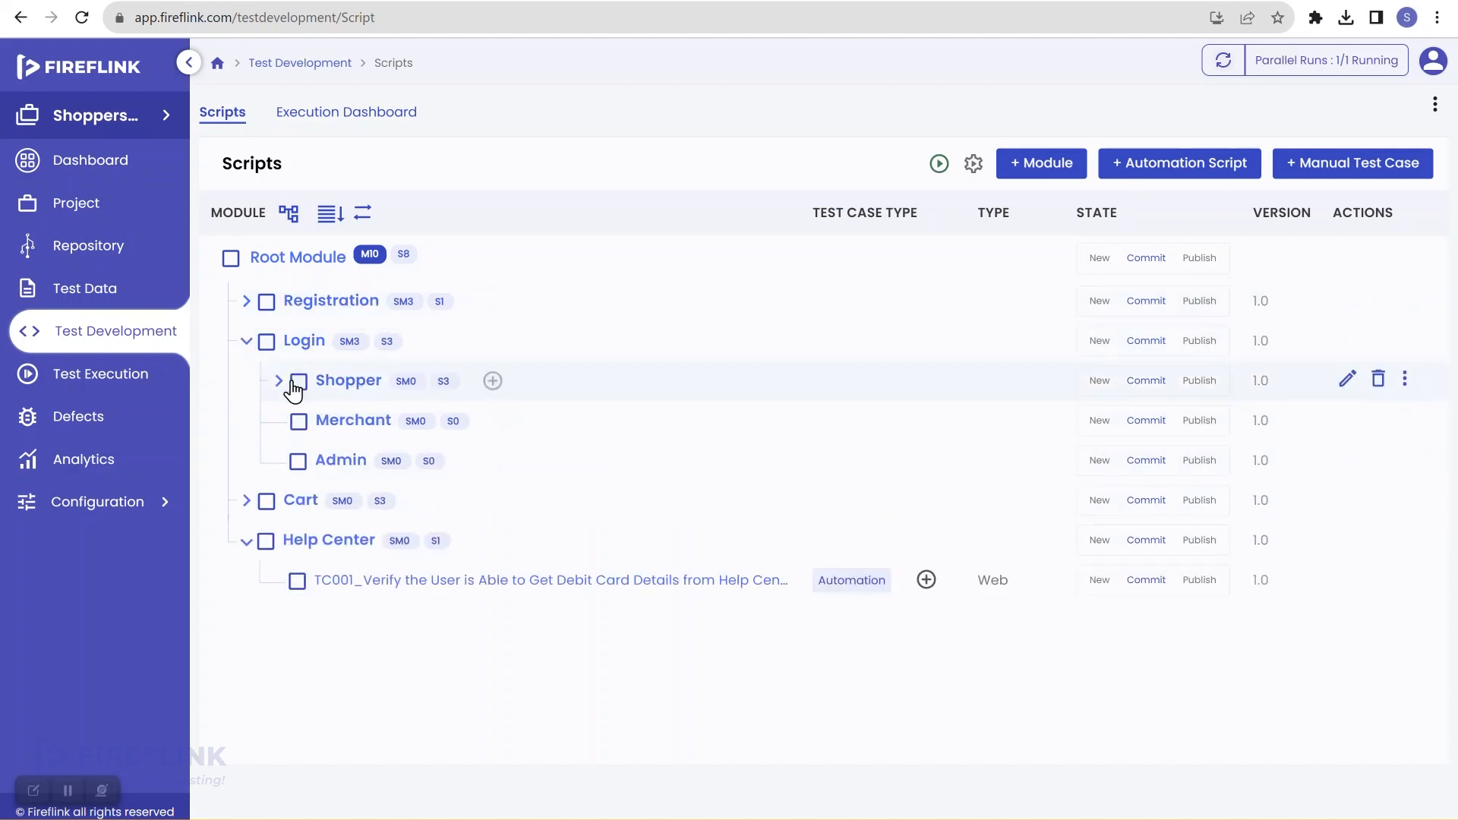
pyautogui.click(278, 381)
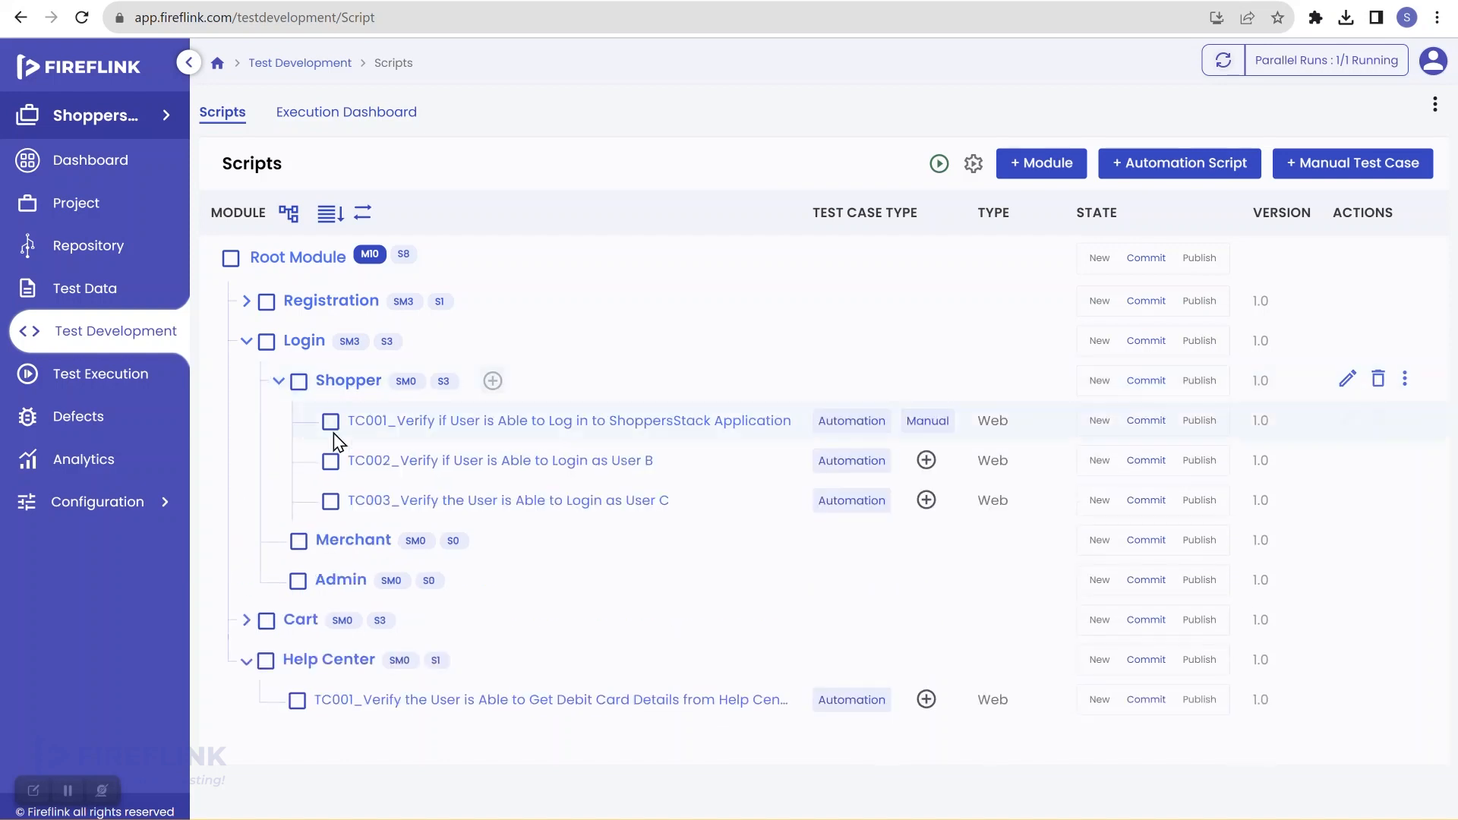
pyautogui.click(492, 382)
# Step: Start a Web script under Shopper named 'TC004_Verify the User is Able to Login with User A, B and C credentials'
pyautogui.click(540, 456)
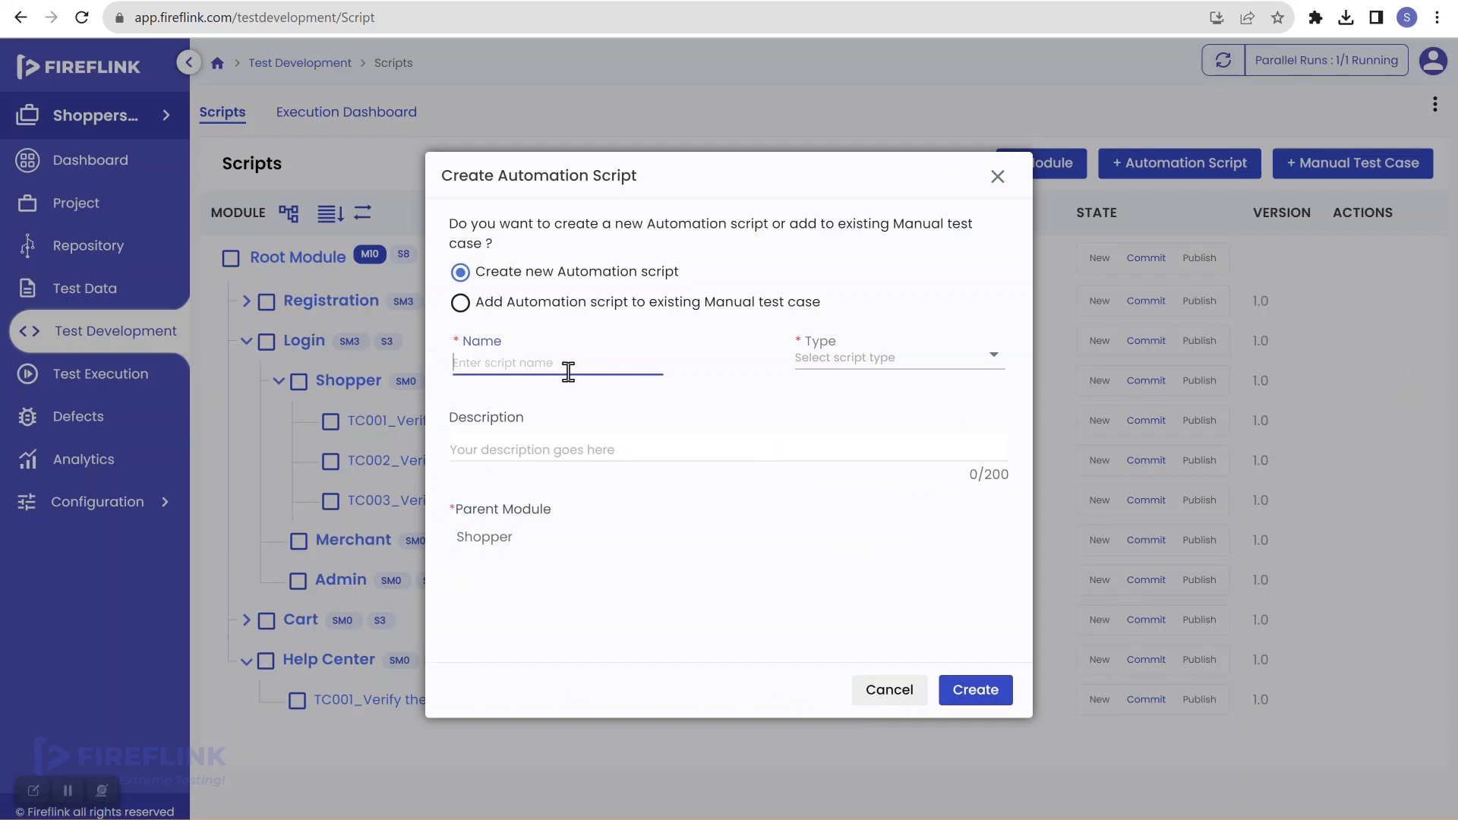
pyautogui.write('TC')
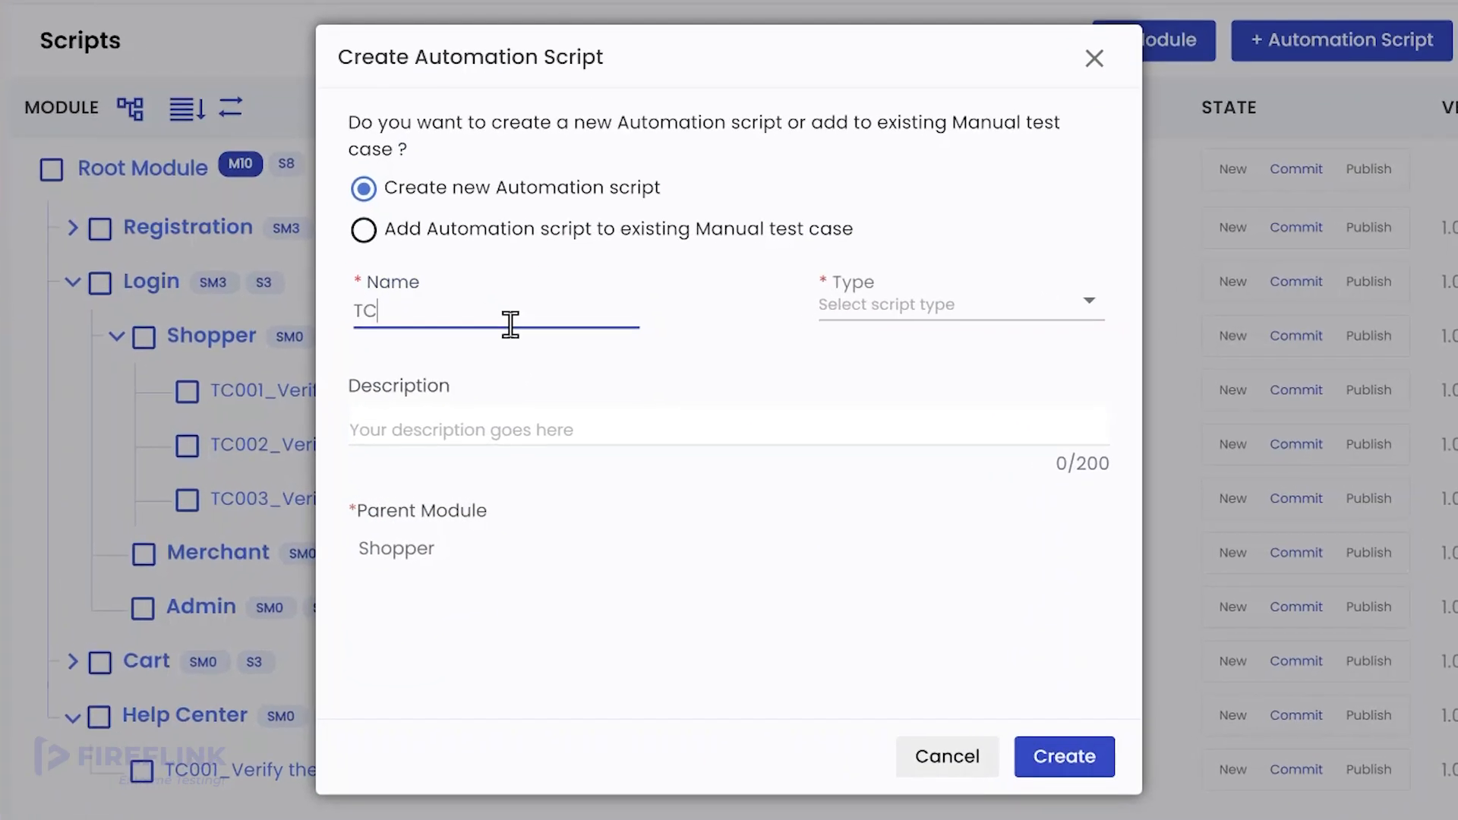
pyautogui.write('004_Verify the User is Able')
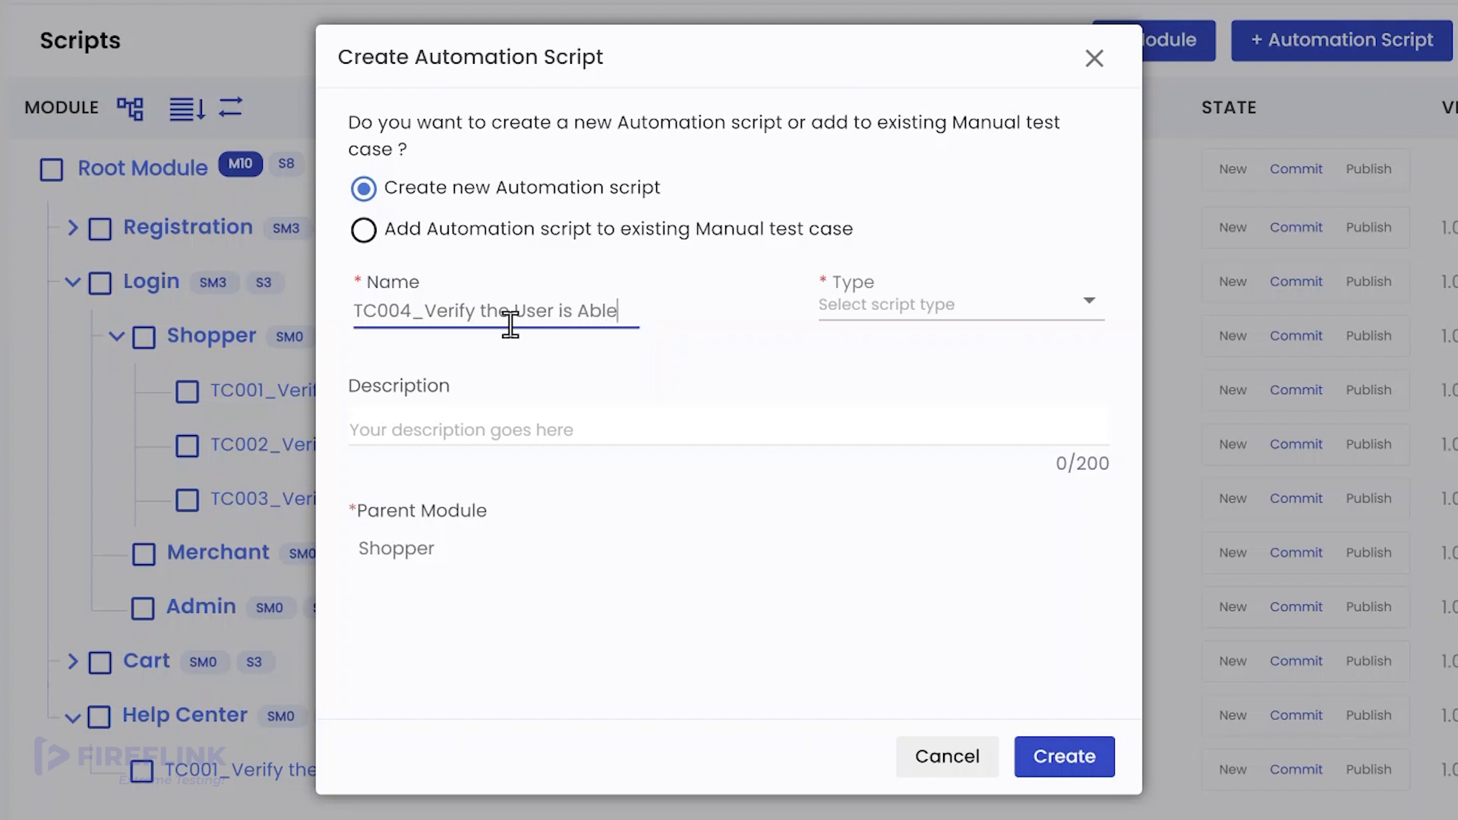
pyautogui.write(' to Lo')
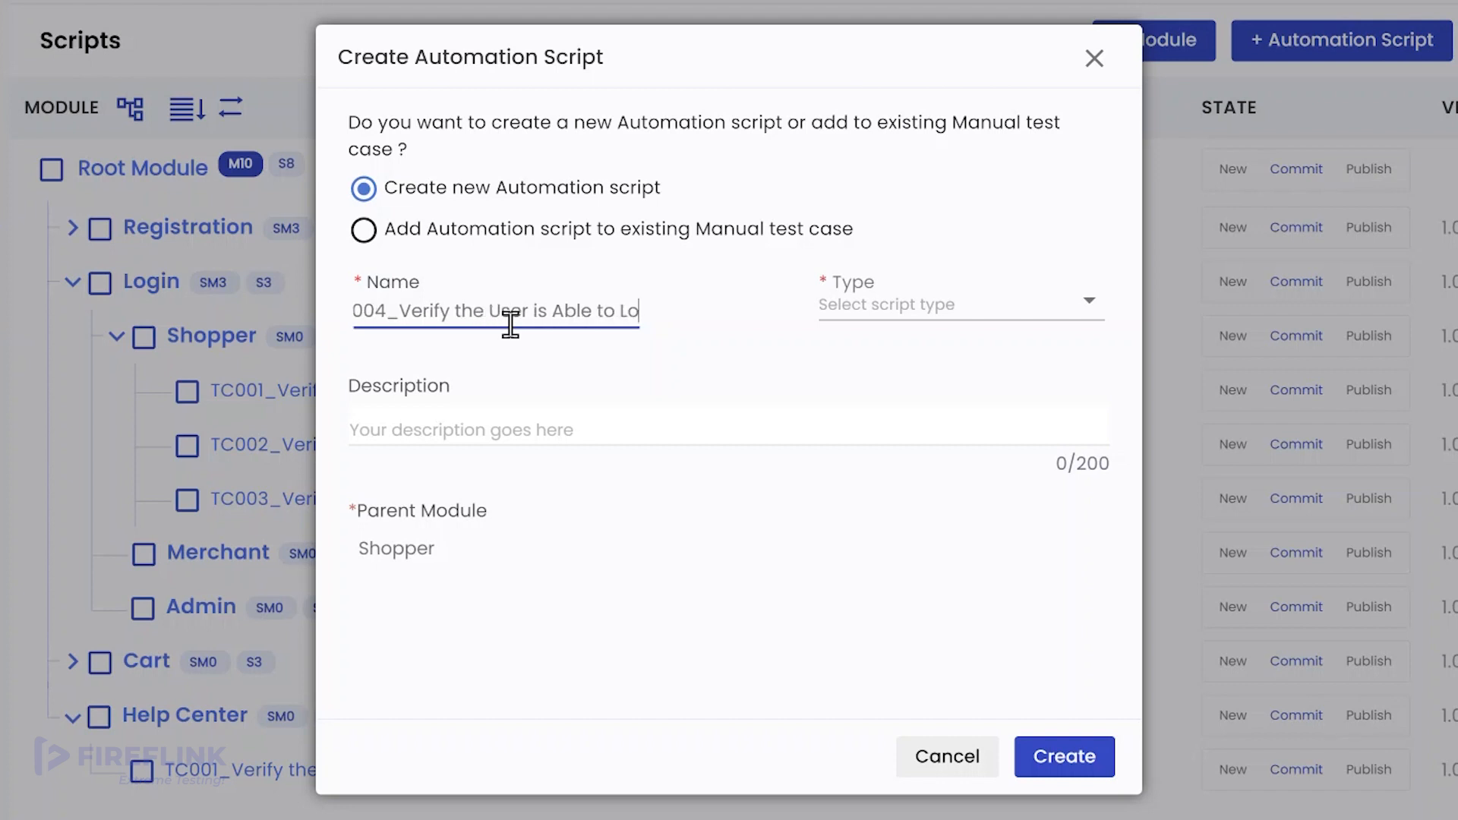
pyautogui.write('gin ')
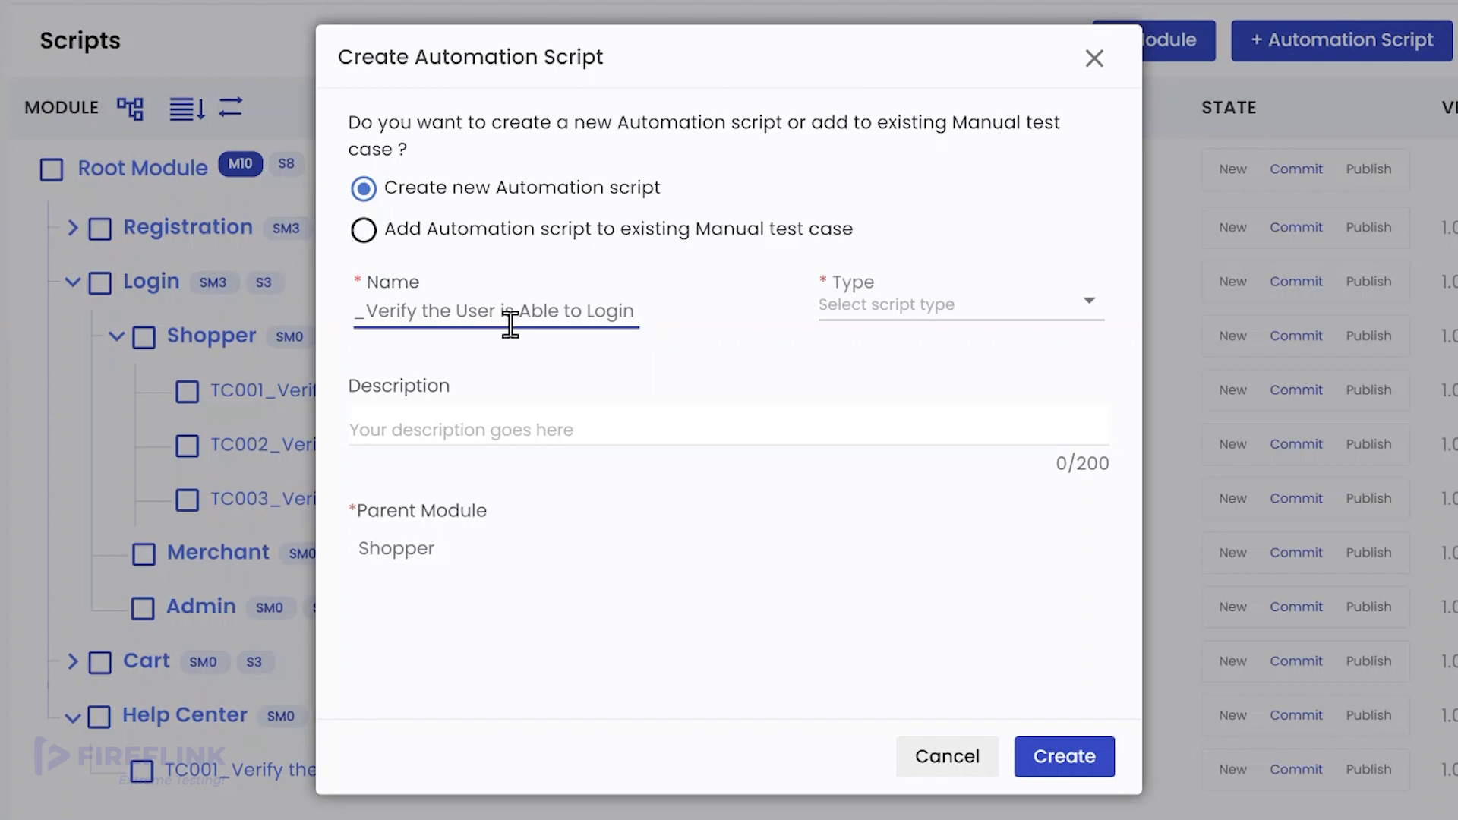
pyautogui.write('wi')
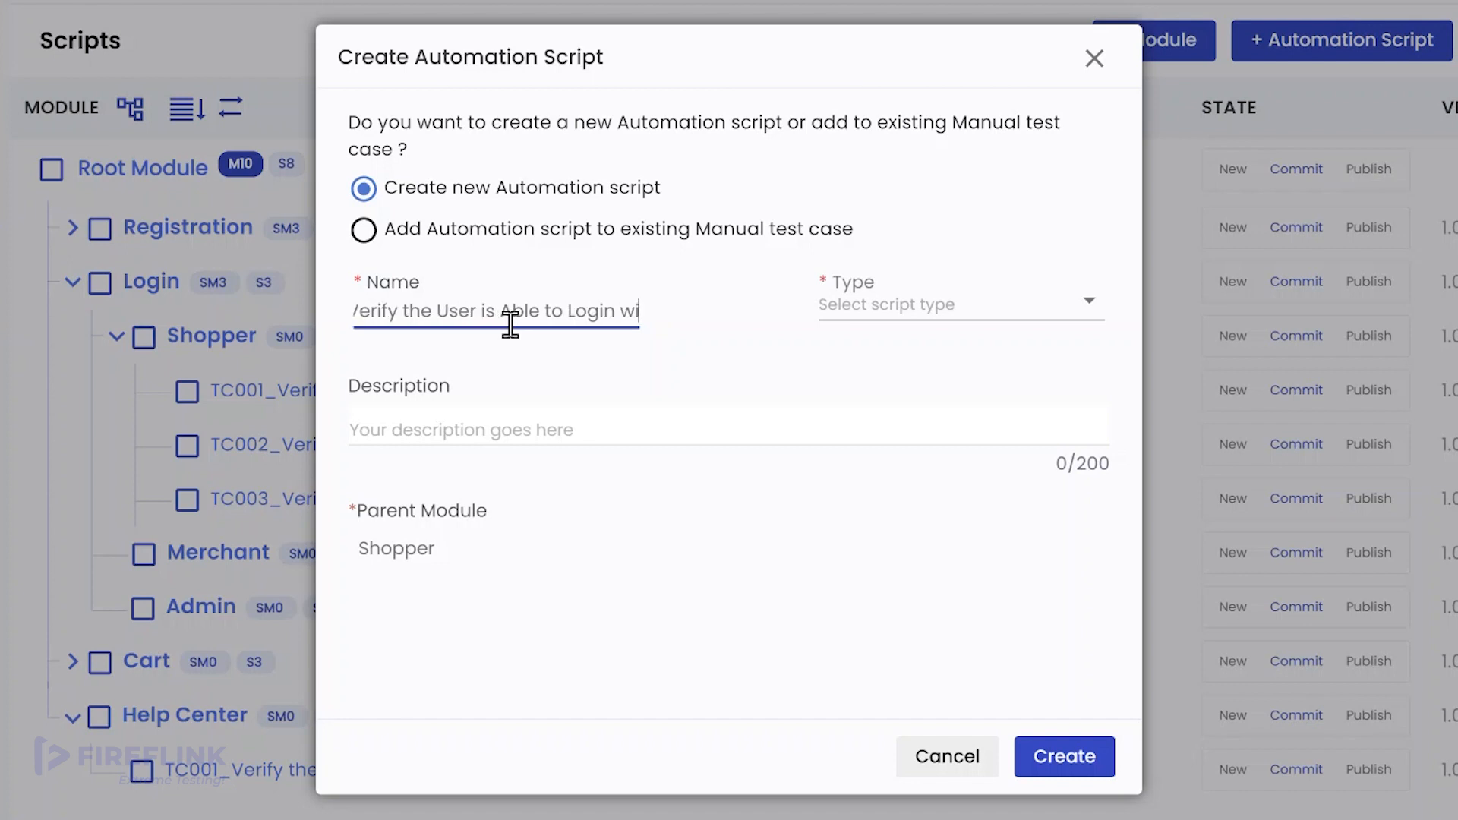
pyautogui.write('th USER')
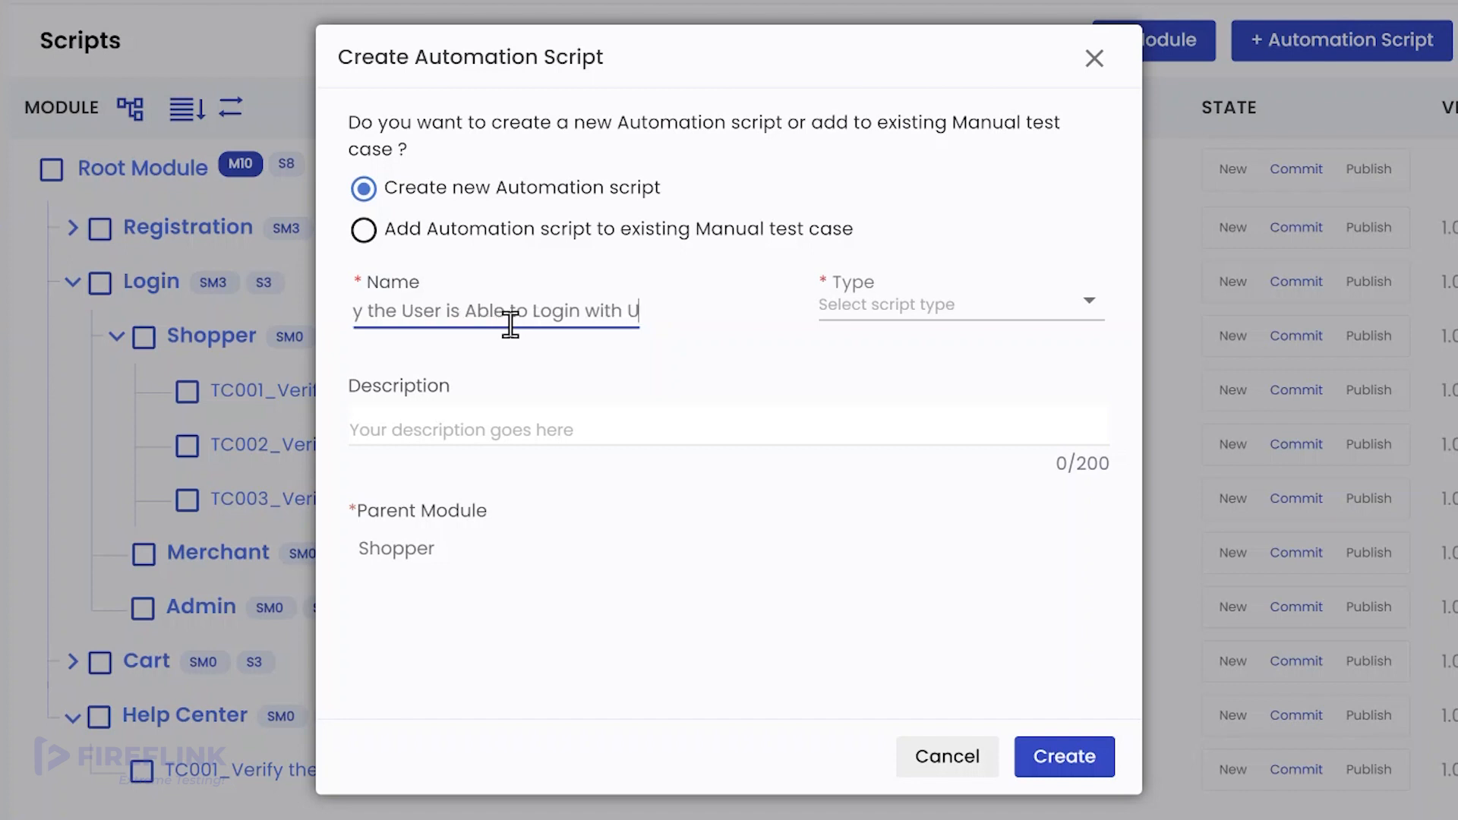
pyautogui.press('BackSpace')
pyautogui.press('BackSpace')
pyautogui.press('BackSpace')
pyautogui.write('ser ')
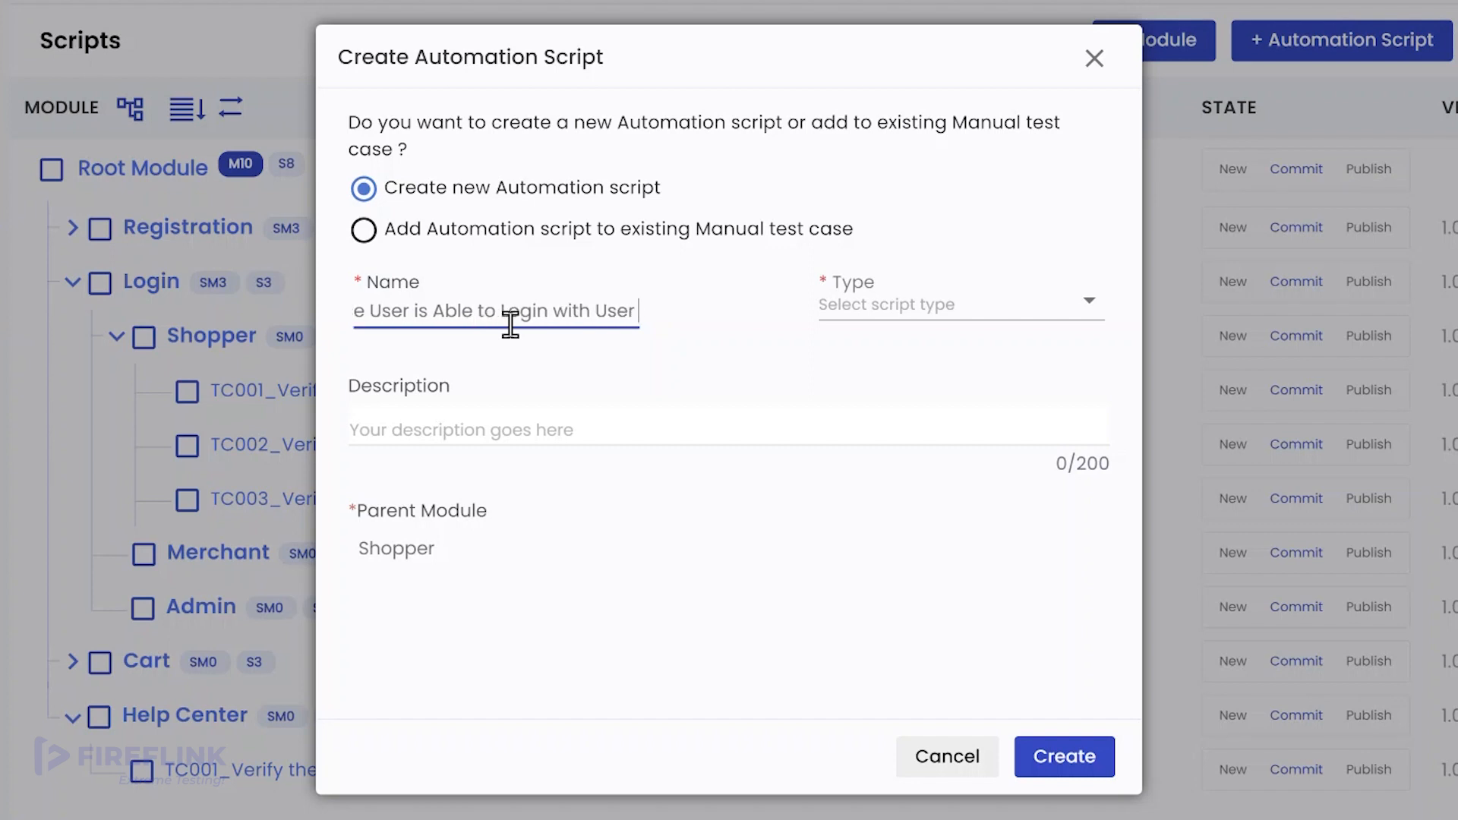
pyautogui.write('A,')
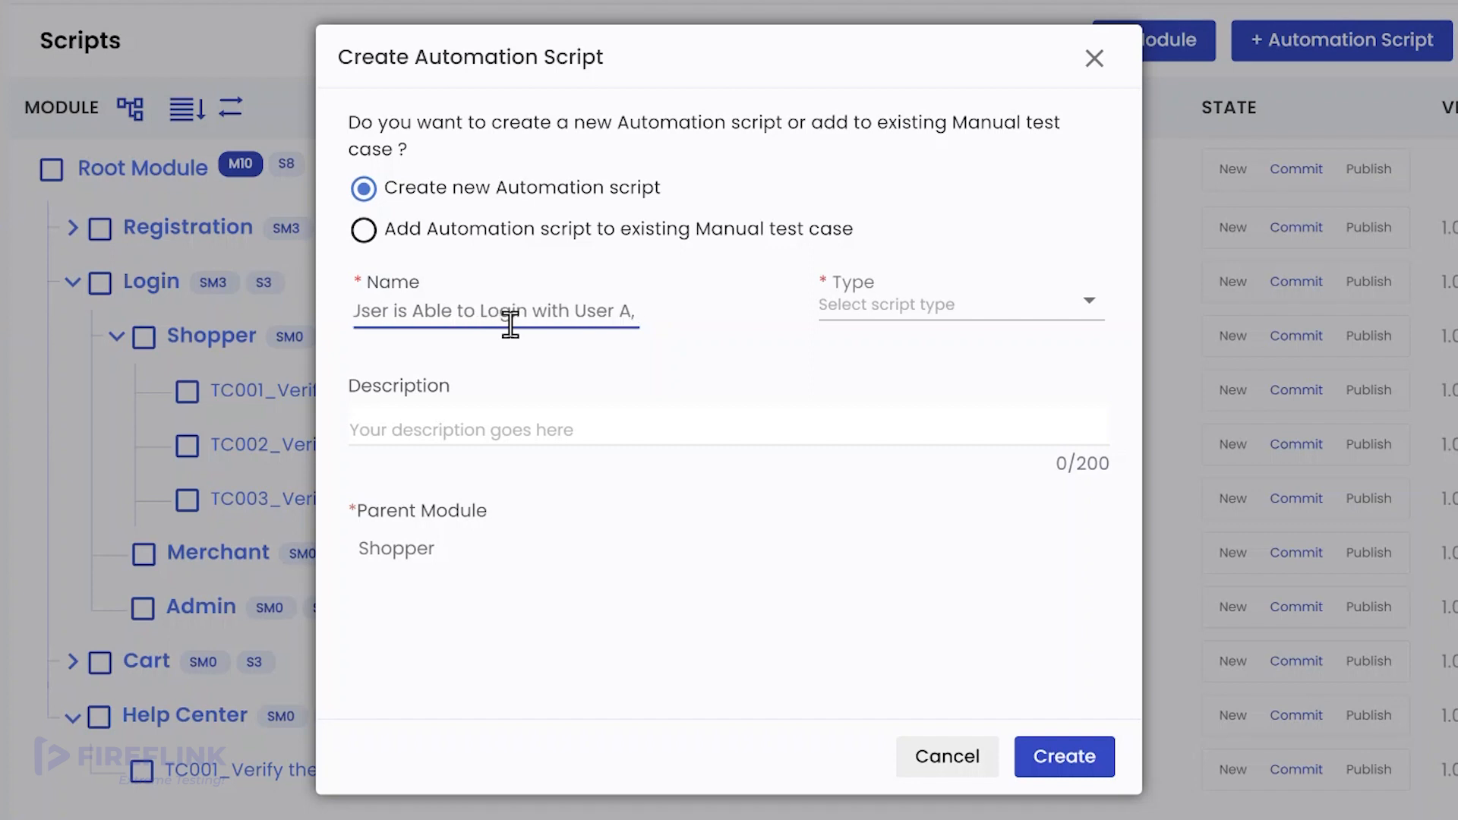
pyautogui.write(' B and ')
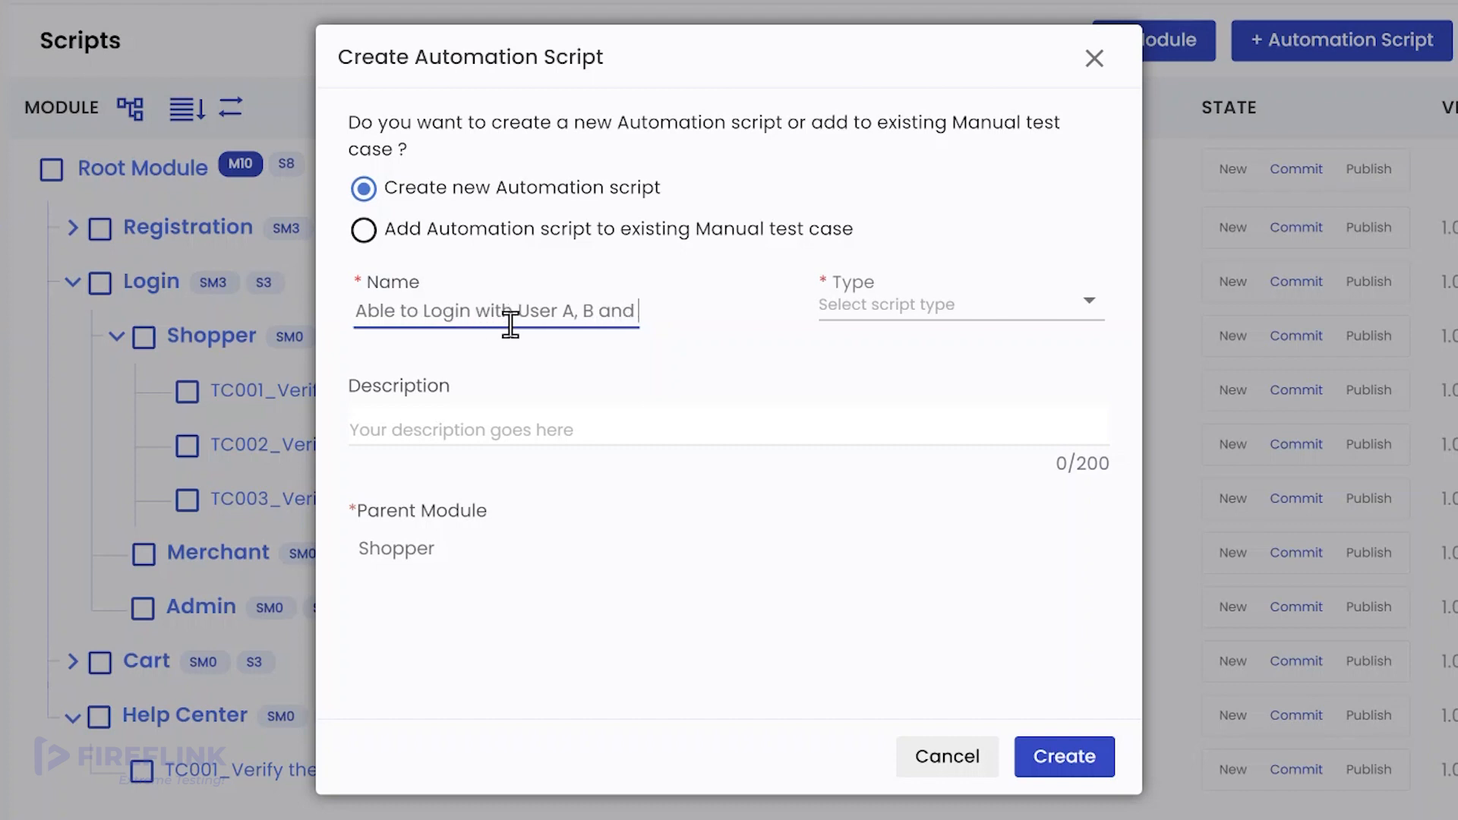
pyautogui.write('C credent')
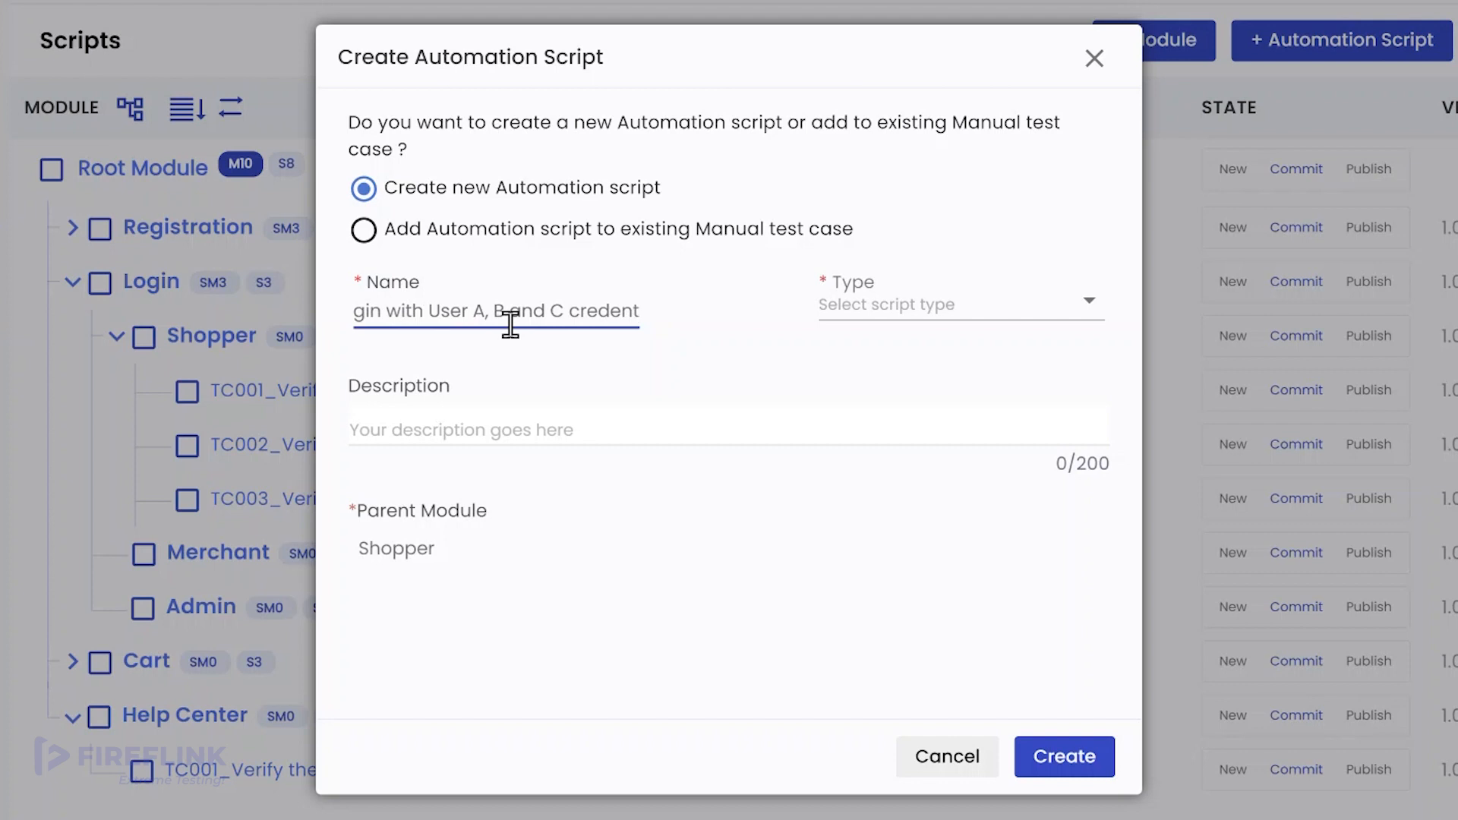
pyautogui.write('ials')
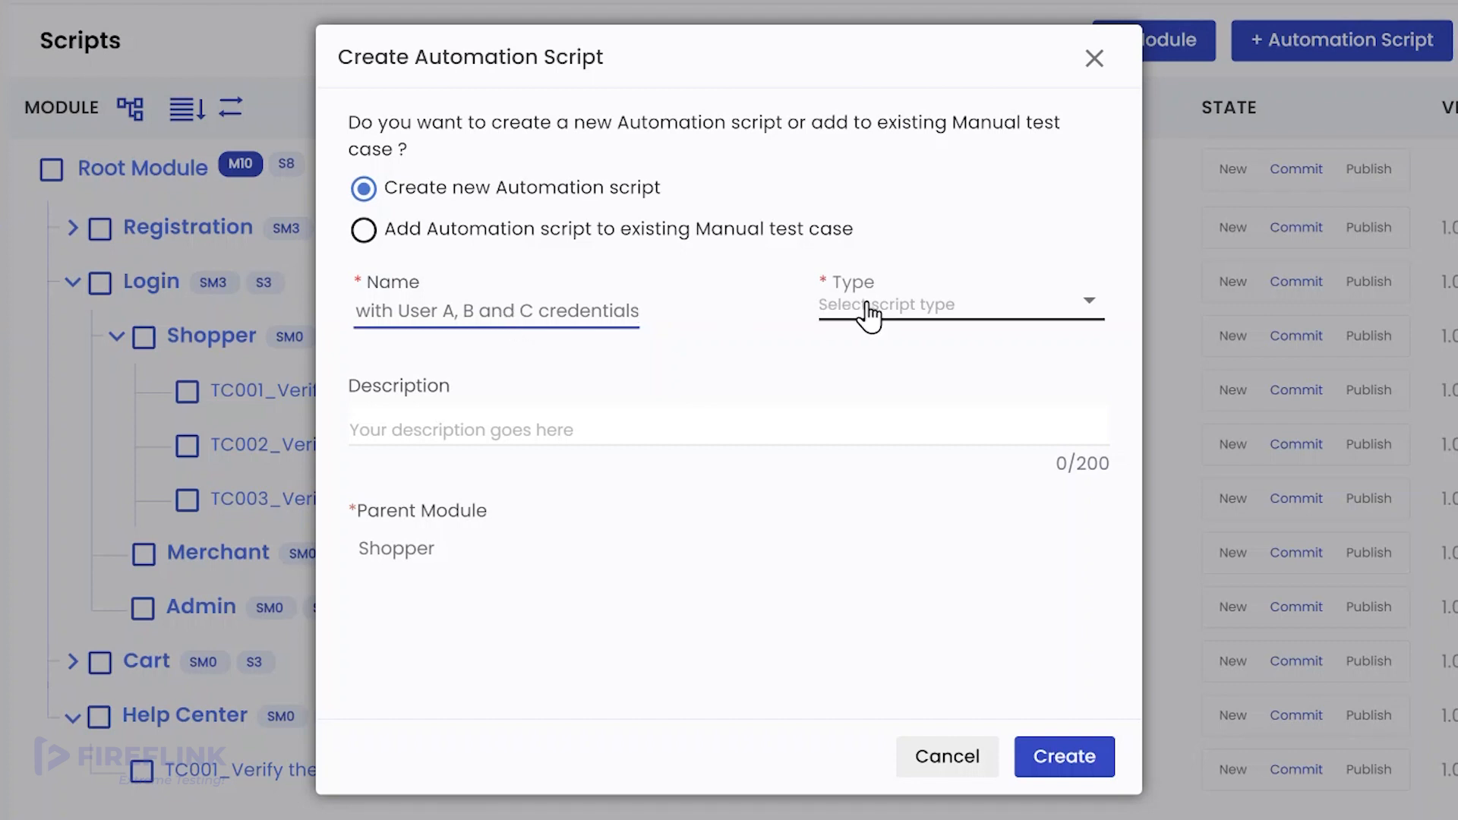
pyautogui.click(868, 305)
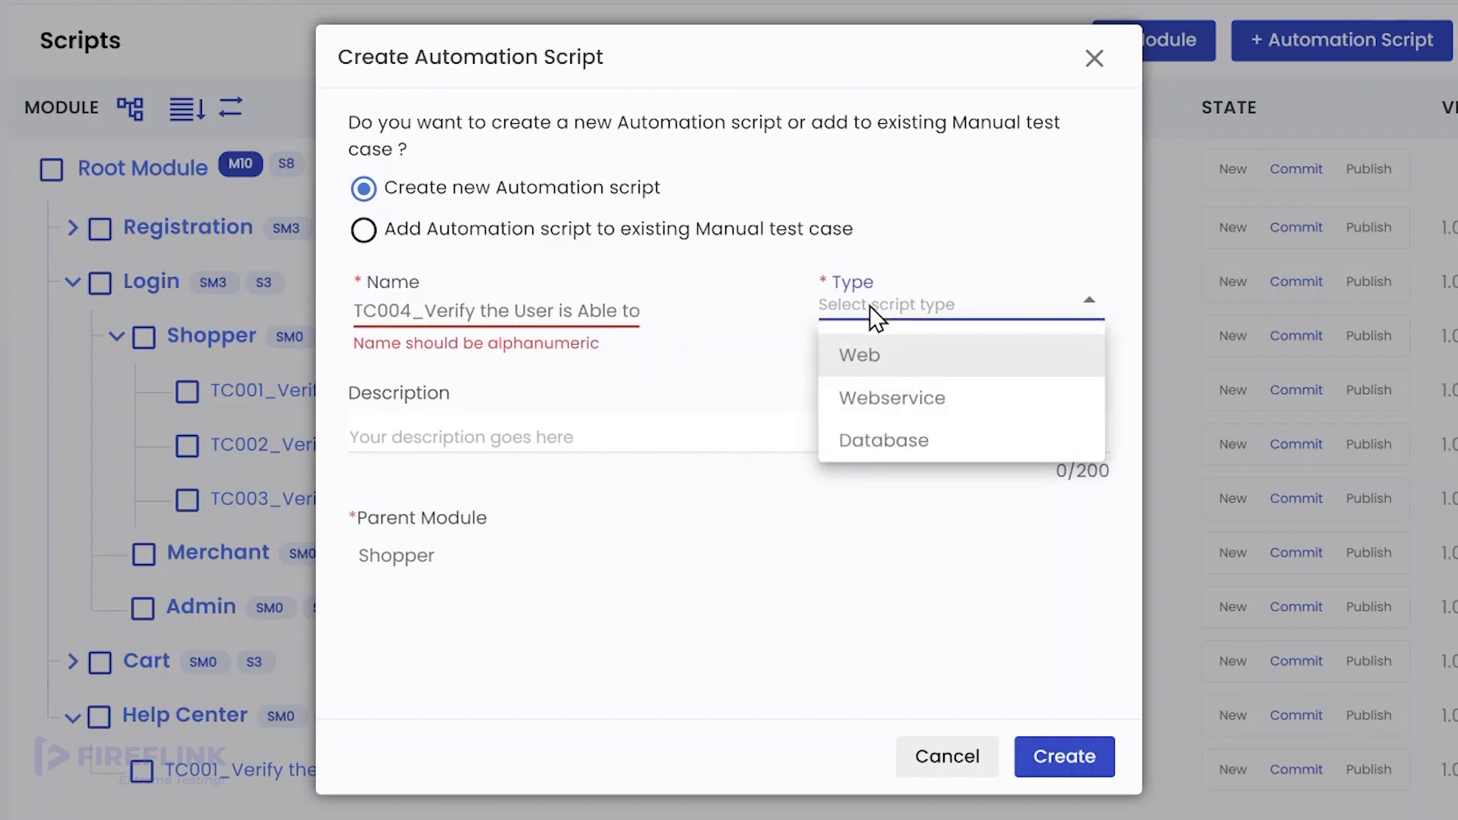
pyautogui.click(877, 372)
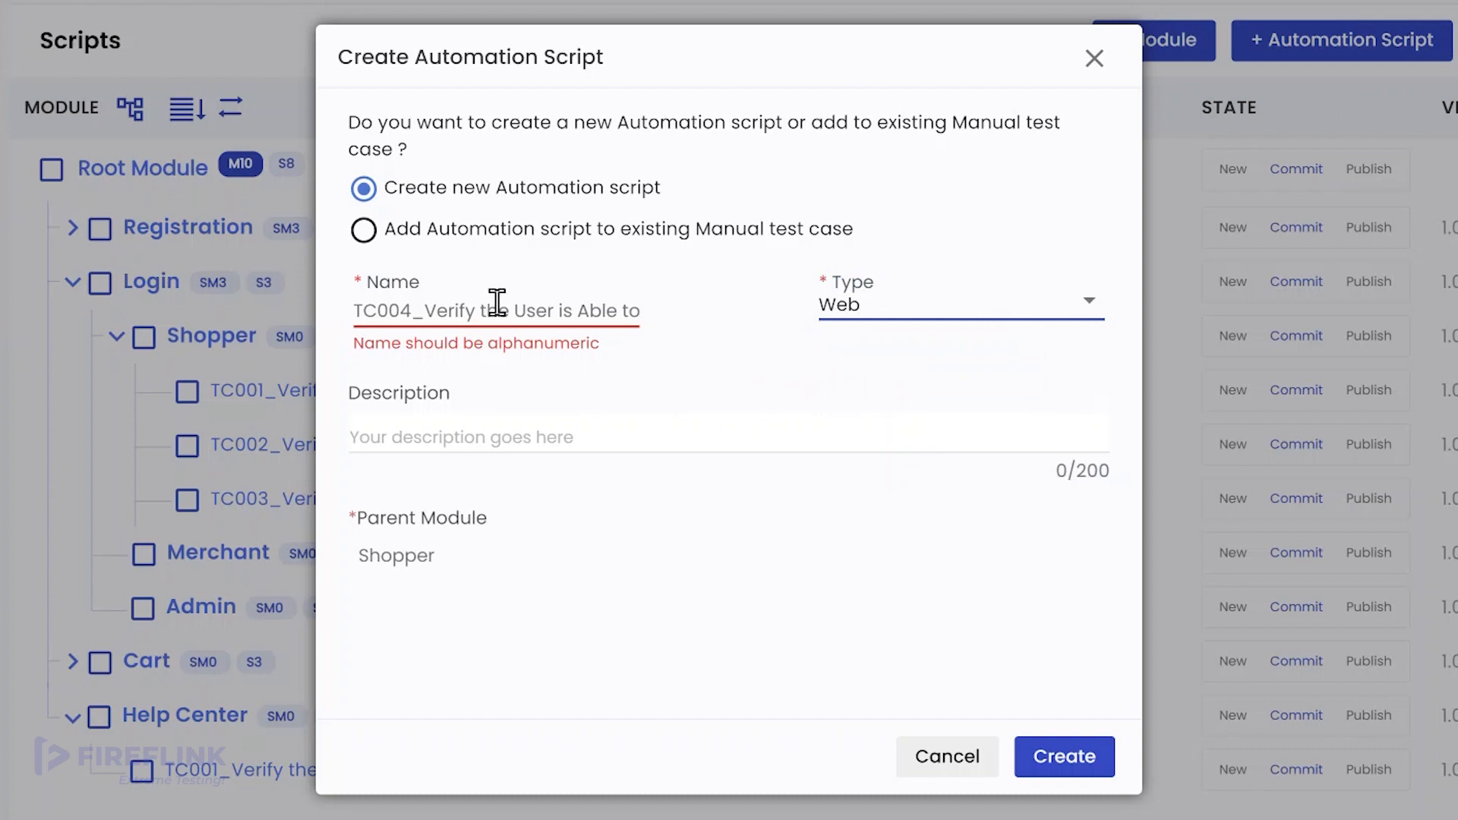
# Step: Remove the comma after 'User A' from the name and create the TC004 script
pyautogui.click(568, 316)
pyautogui.press('Right')
pyautogui.press('Right')
pyautogui.press('Right')
pyautogui.press('Right')
pyautogui.press('Right')
pyautogui.press('Right')
pyautogui.press('Right')
pyautogui.press('Right')
pyautogui.press('Right')
pyautogui.press('Right')
pyautogui.press('Right')
pyautogui.press('Right')
pyautogui.press('Right')
pyautogui.press('Right')
pyautogui.press('Right')
pyautogui.press('Right')
pyautogui.press('Right')
pyautogui.press('Right')
pyautogui.press('Right')
pyautogui.press('Right')
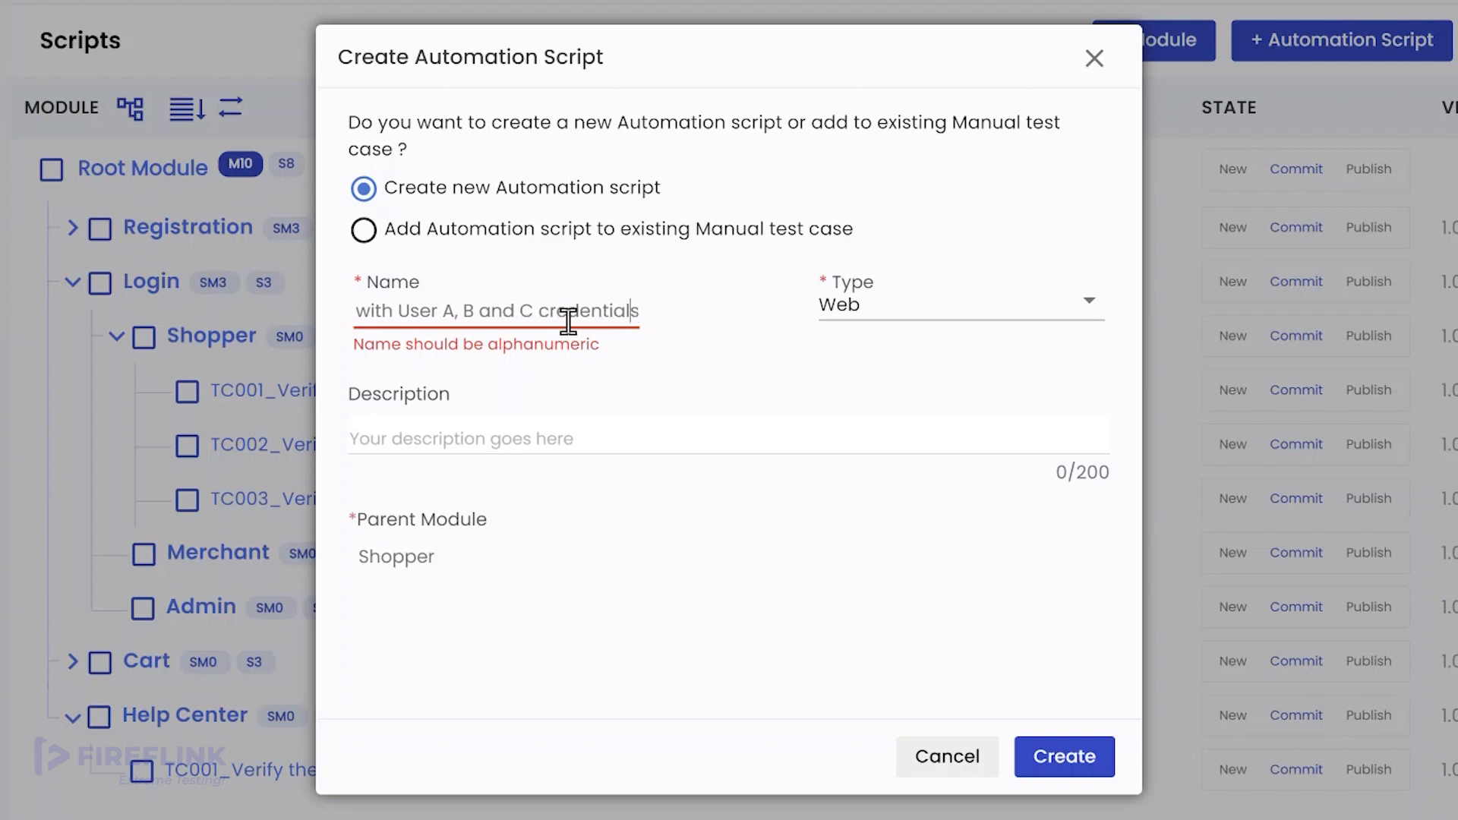
pyautogui.press('Left')
pyautogui.press('Left')
pyautogui.press('Left')
pyautogui.press('Left')
pyautogui.press('Left')
pyautogui.press('Left')
pyautogui.press('Left')
pyautogui.press('Left')
pyautogui.press('Left')
pyautogui.press('Left')
pyautogui.press('Left')
pyautogui.press('Left')
pyautogui.press('Left')
pyautogui.press('Left')
pyautogui.press('Left')
pyautogui.press('Left')
pyautogui.press('Left')
pyautogui.press('Left')
pyautogui.press('Left')
pyautogui.press('BackSpace')
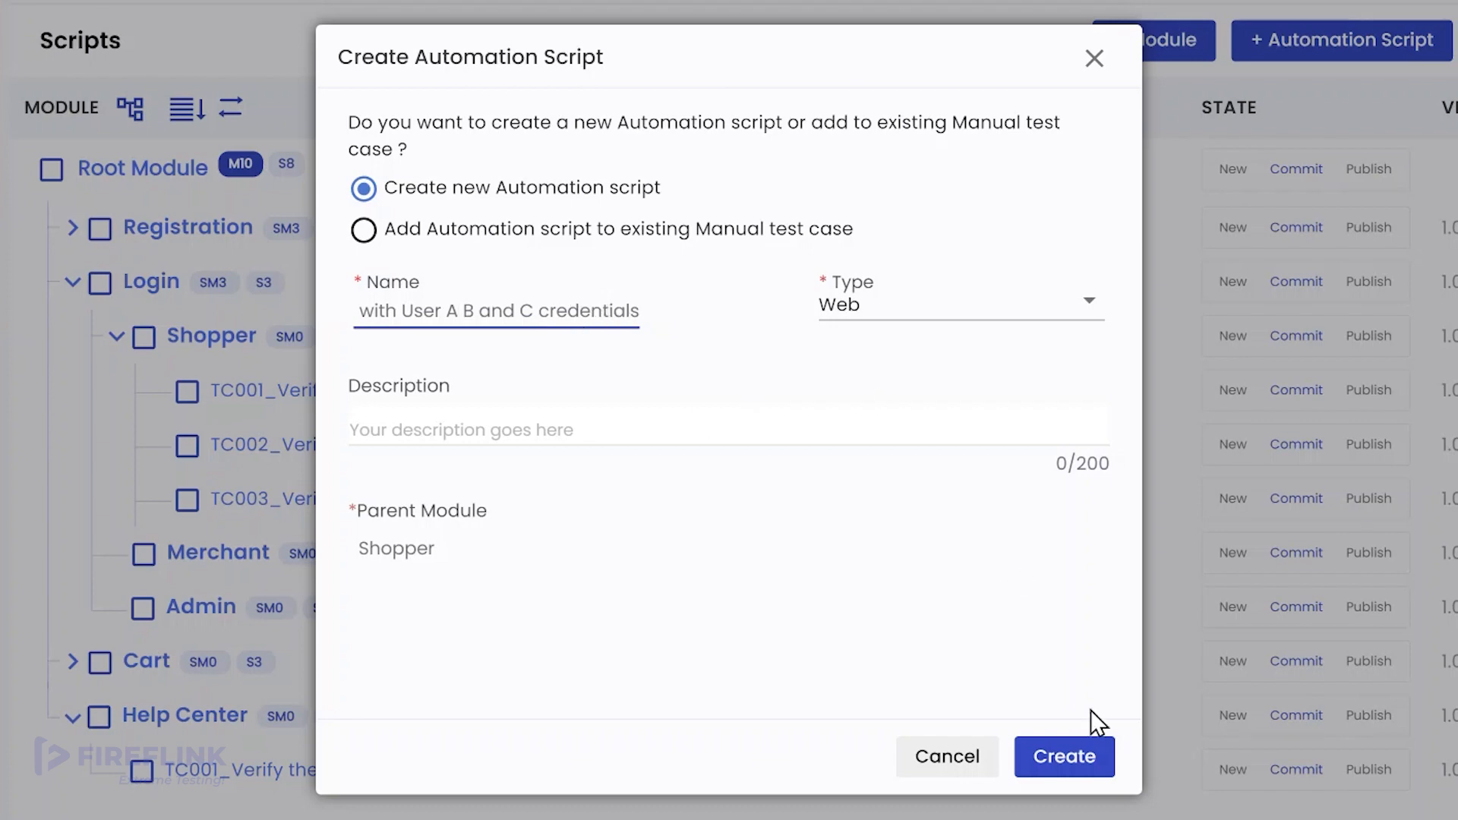
pyautogui.click(1092, 783)
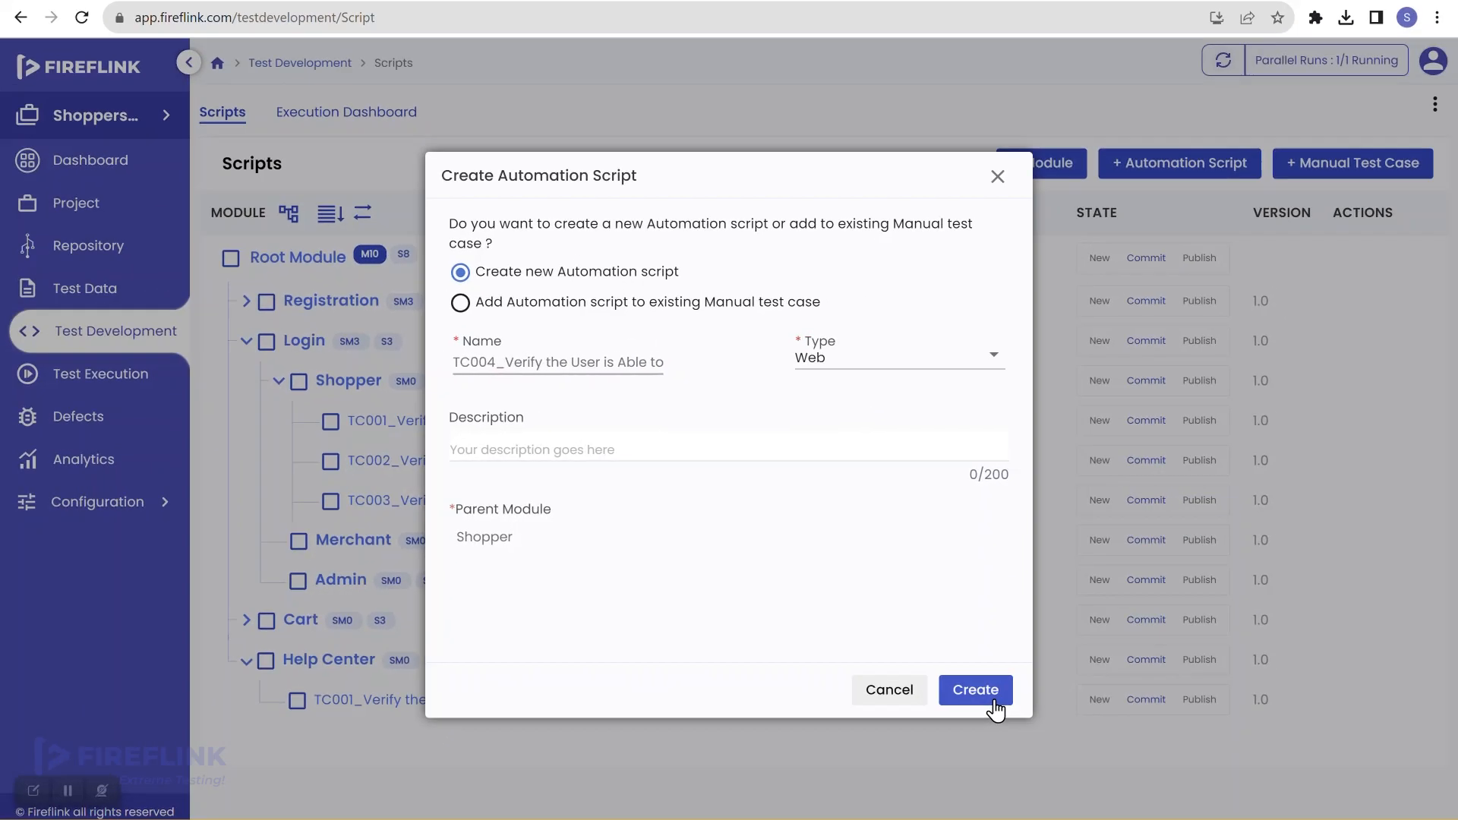
pyautogui.click(976, 690)
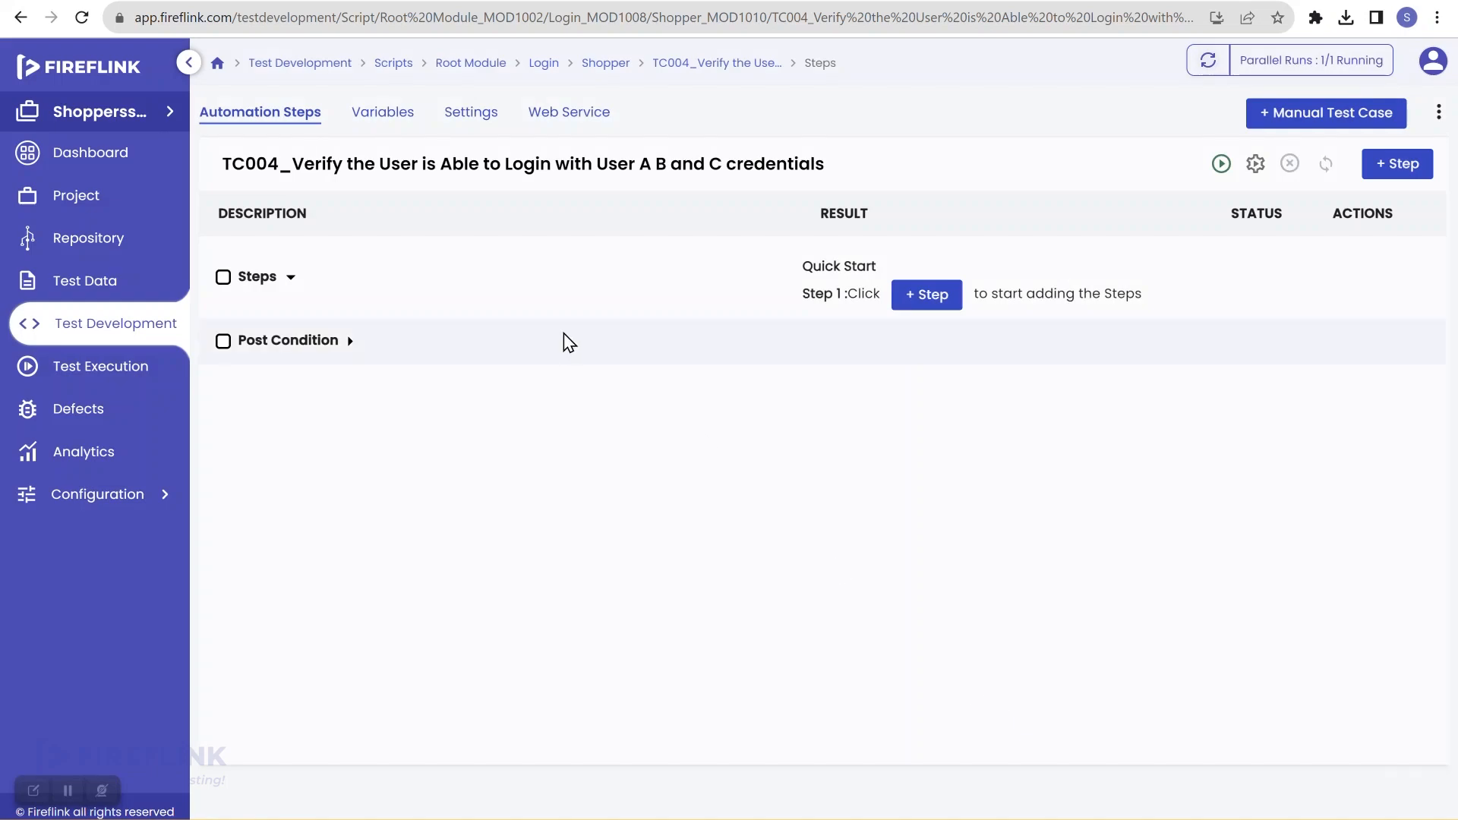
# Step: Add the 'Open Shoppersstack and Navigate to Login Page' step group, choosing its If Failed option
pyautogui.click(352, 344)
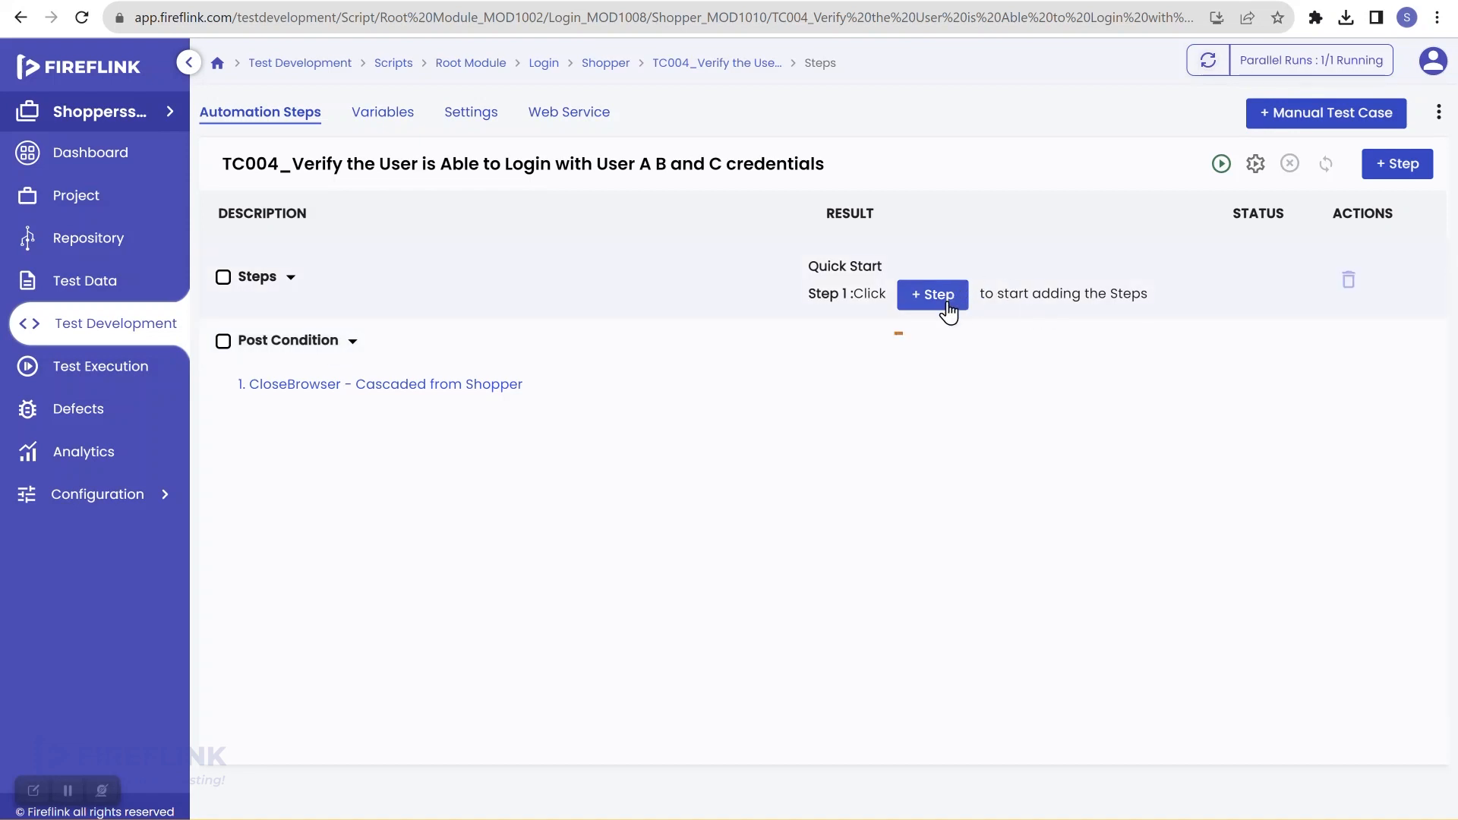
pyautogui.click(947, 303)
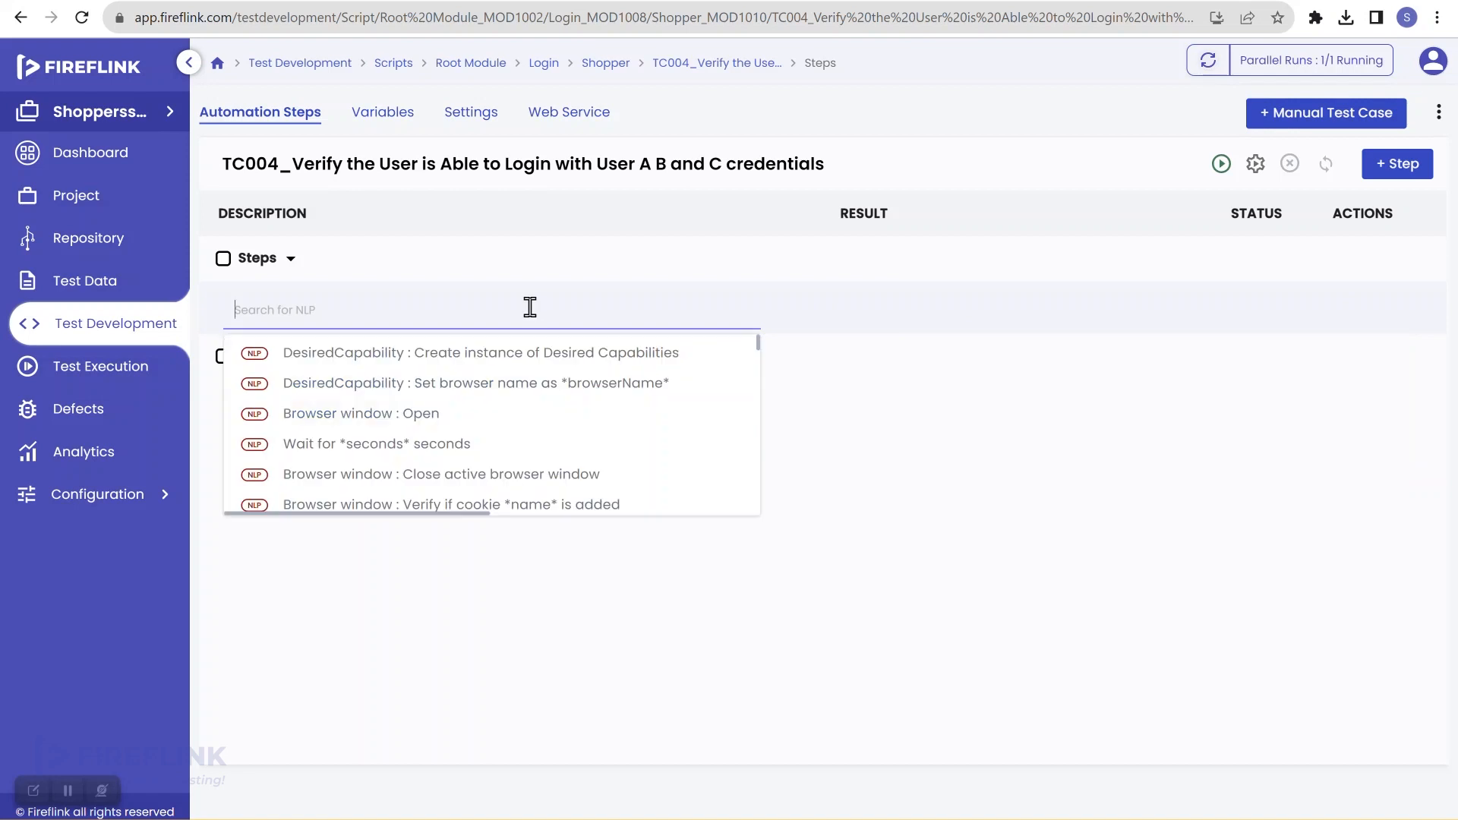
pyautogui.write('open')
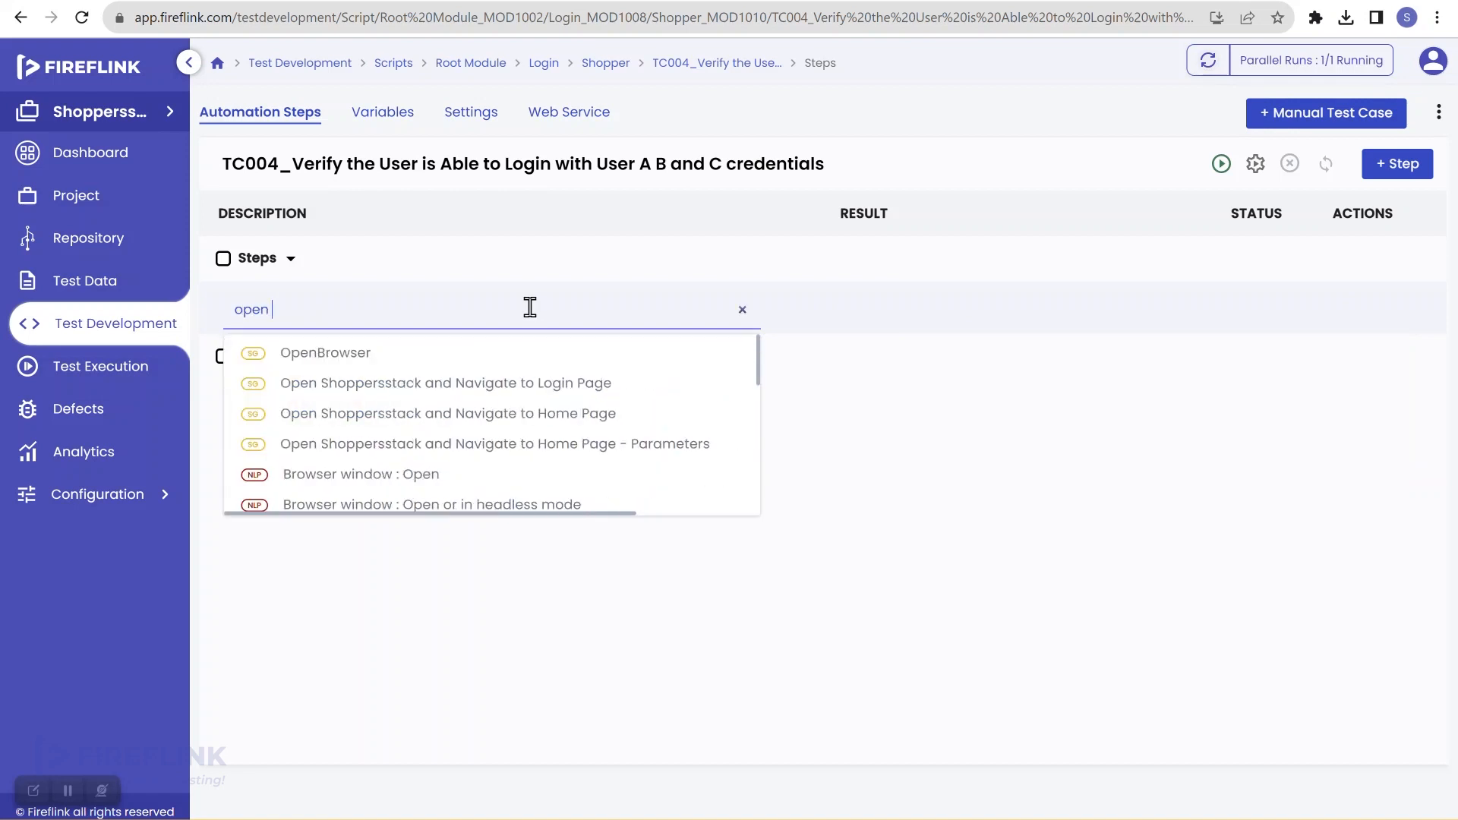
pyautogui.moveTo(486, 391)
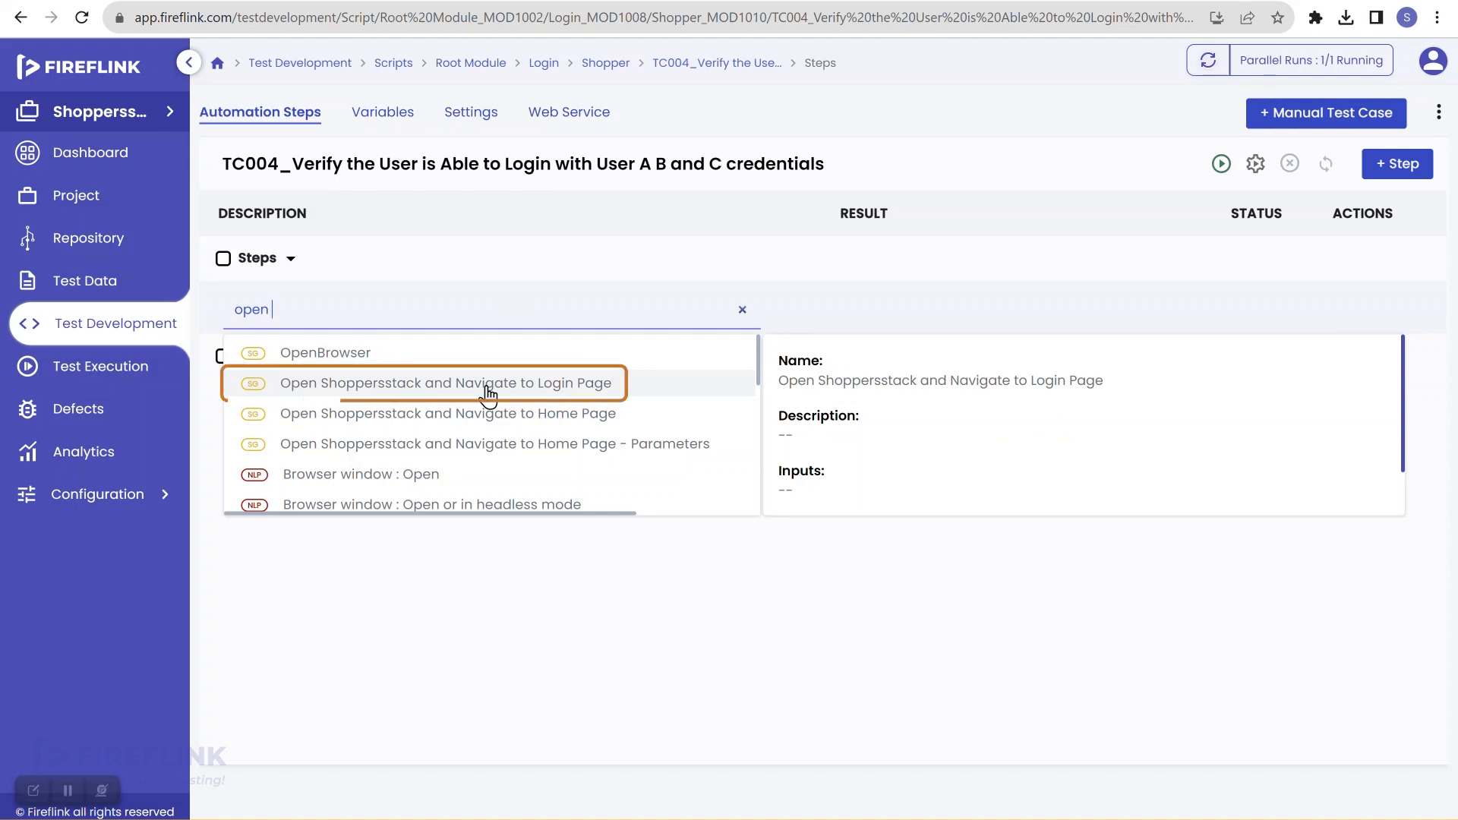
pyautogui.click(486, 392)
pyautogui.click(773, 480)
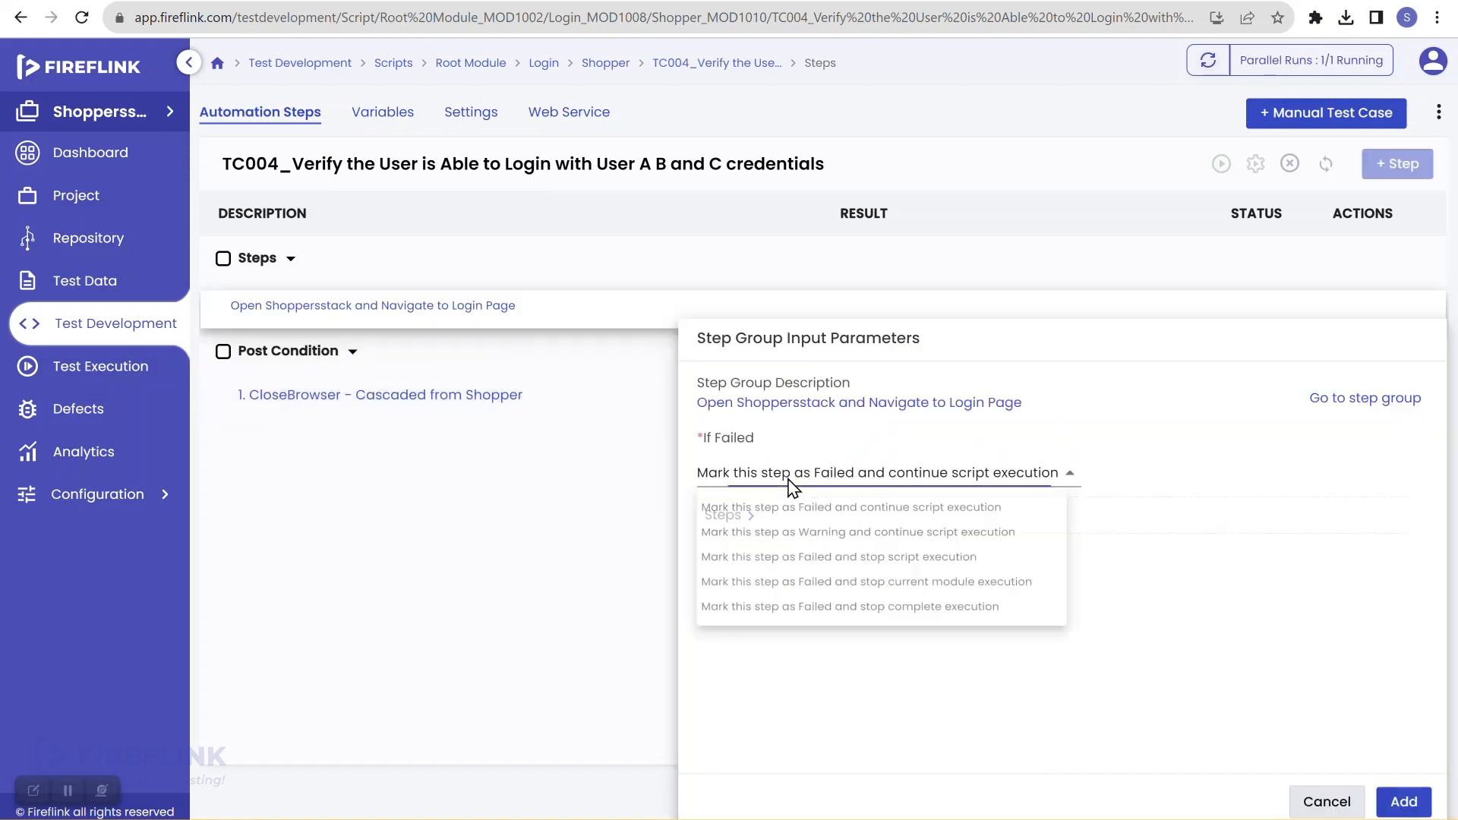
pyautogui.click(823, 563)
pyautogui.click(1402, 801)
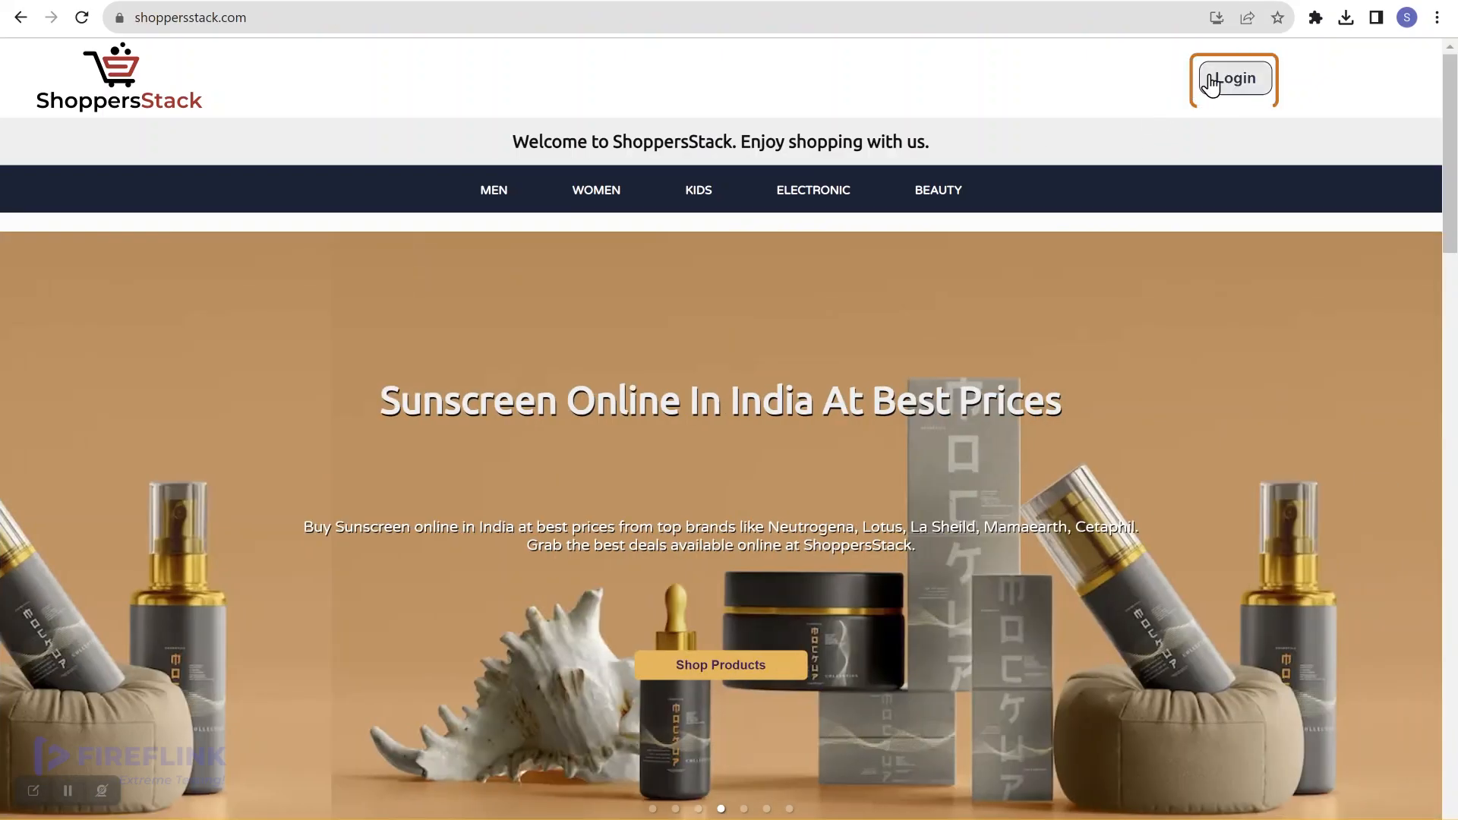
# Step: Sign in as the shopper, check the Home page, then go back
pyautogui.click(1214, 80)
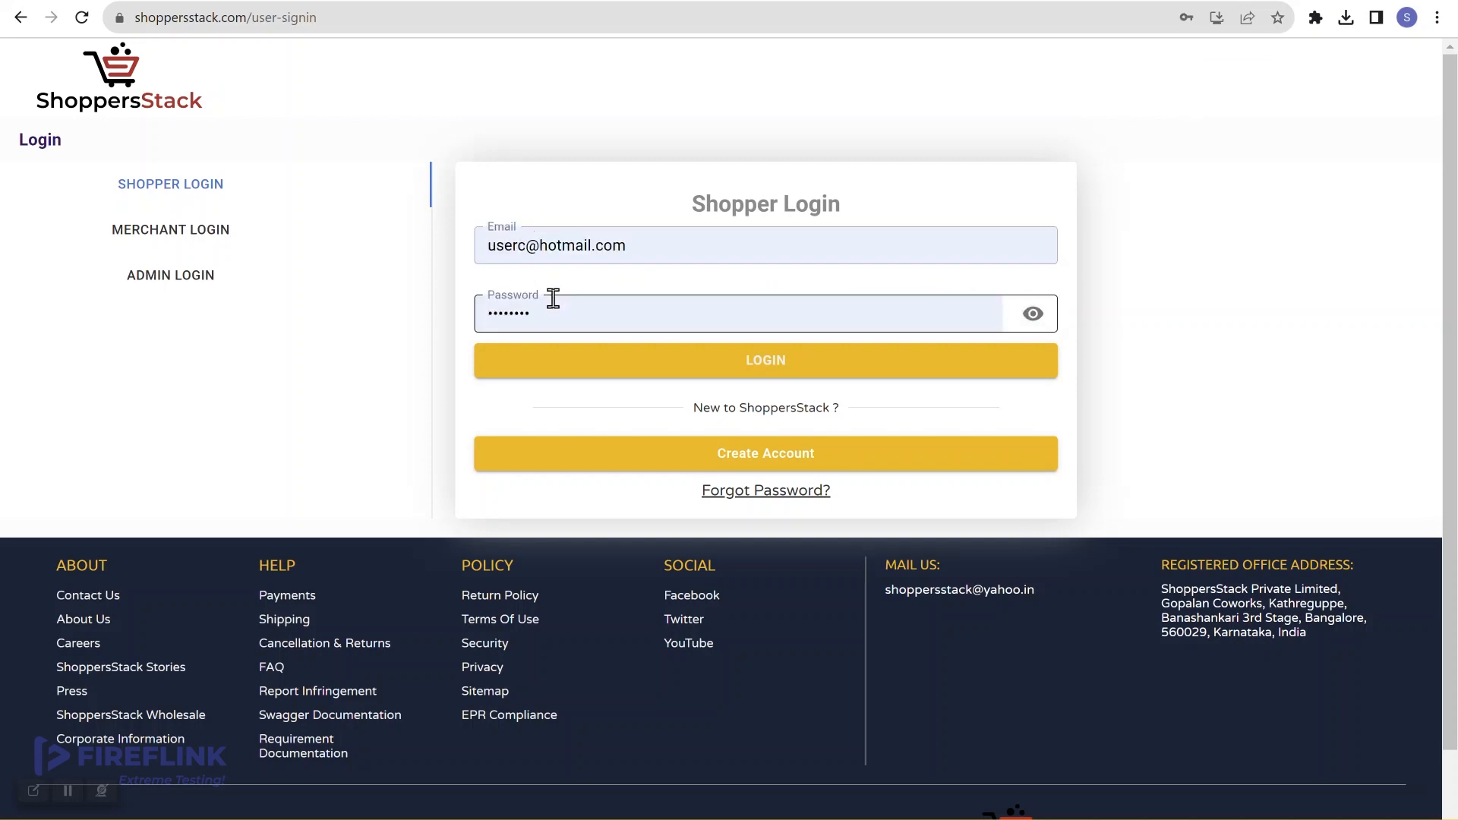
pyautogui.click(804, 376)
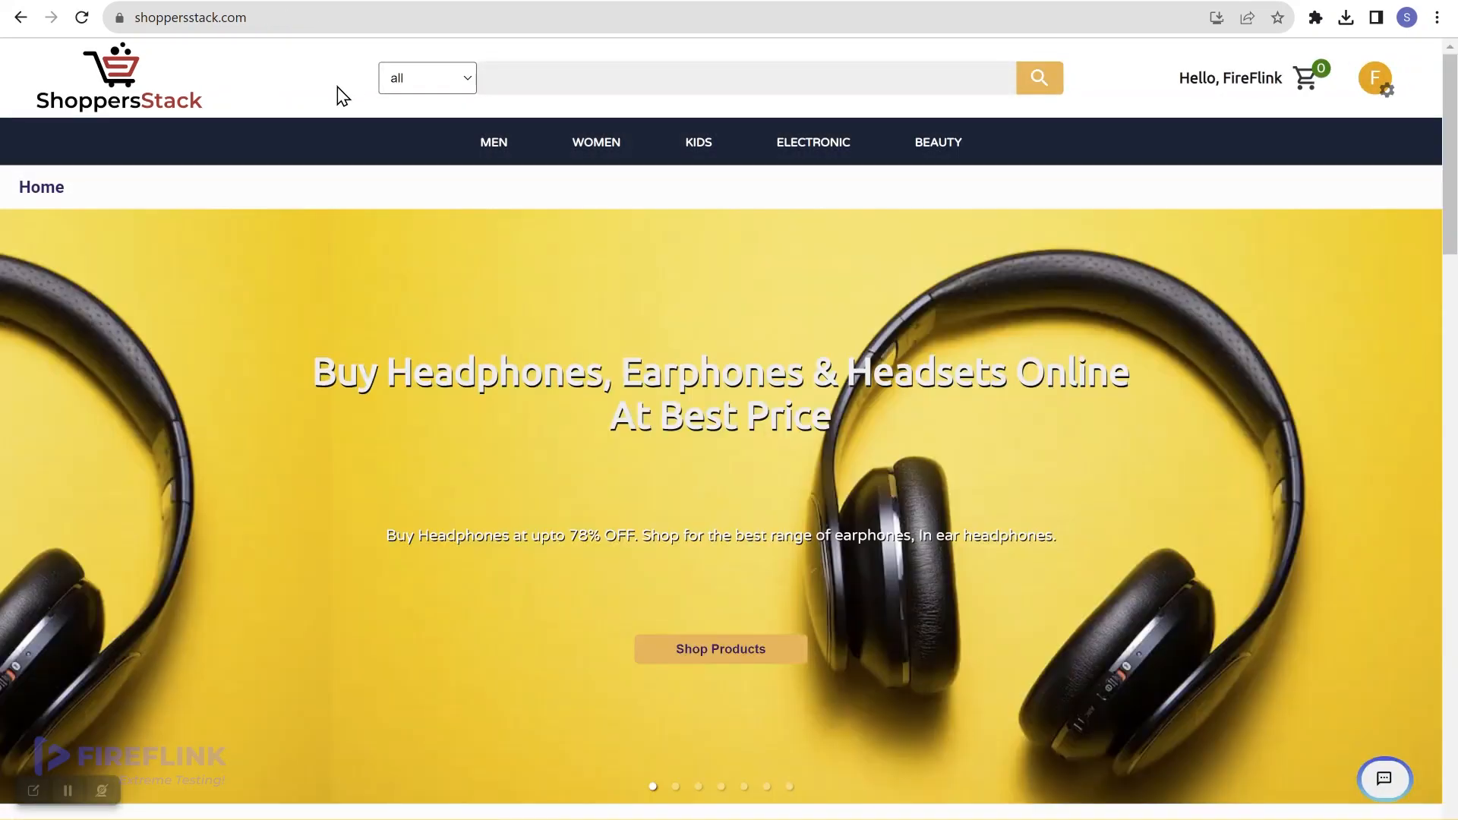
pyautogui.click(29, 199)
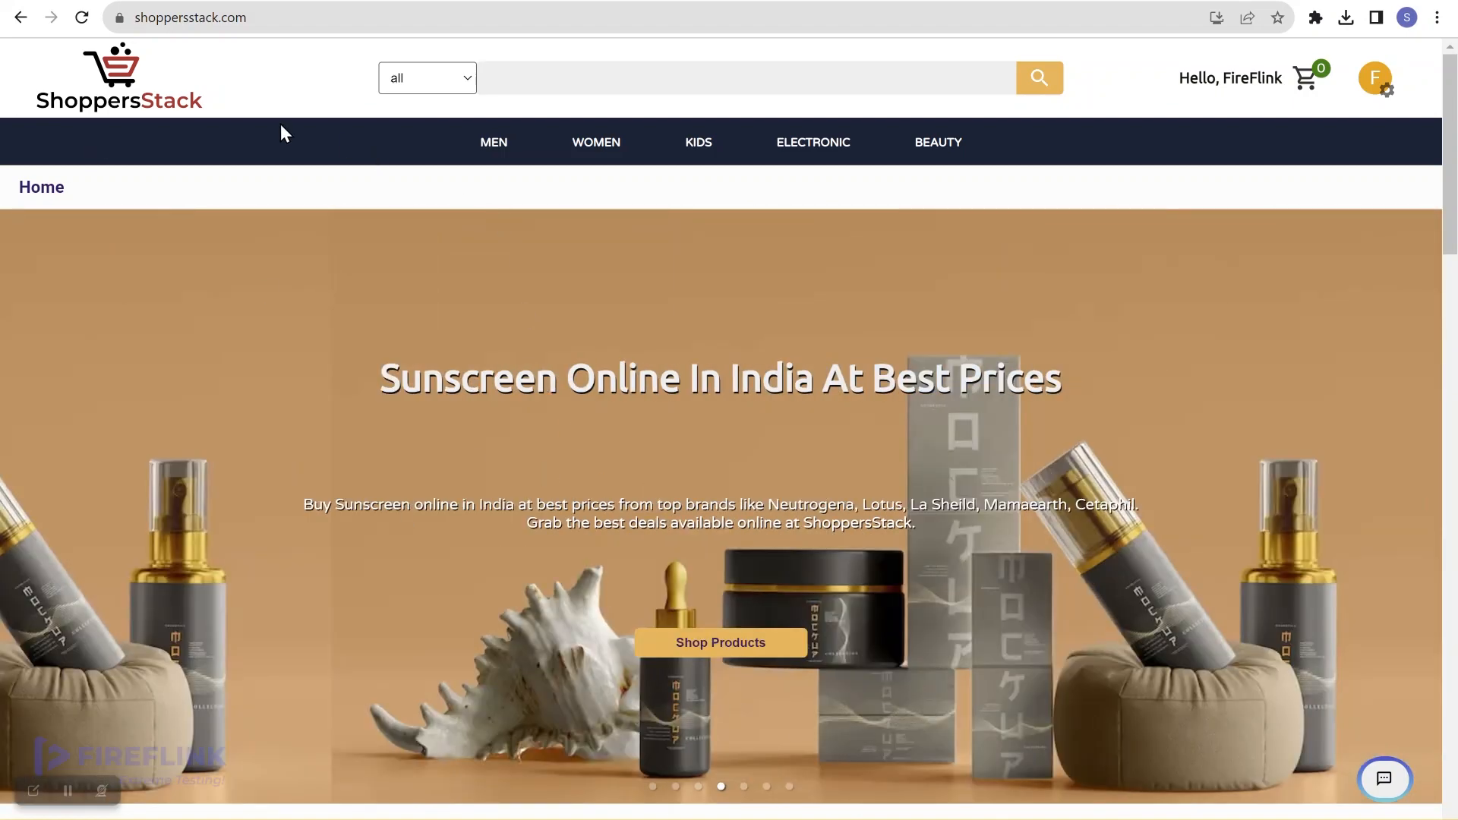
pyautogui.click(20, 20)
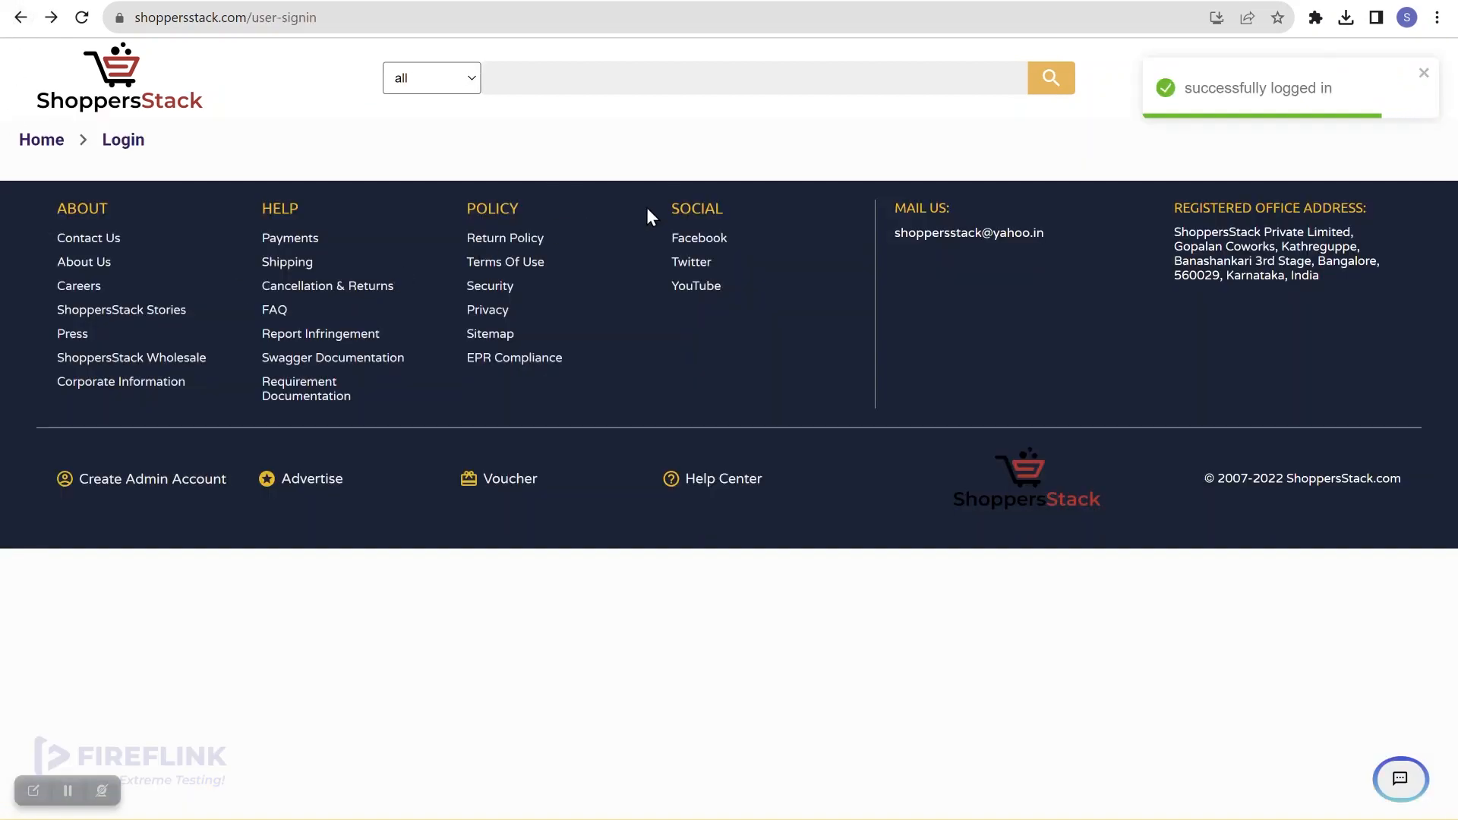
# Step: Log out and sign back in with the autofilled credentials, then open the account menu
pyautogui.click(1425, 84)
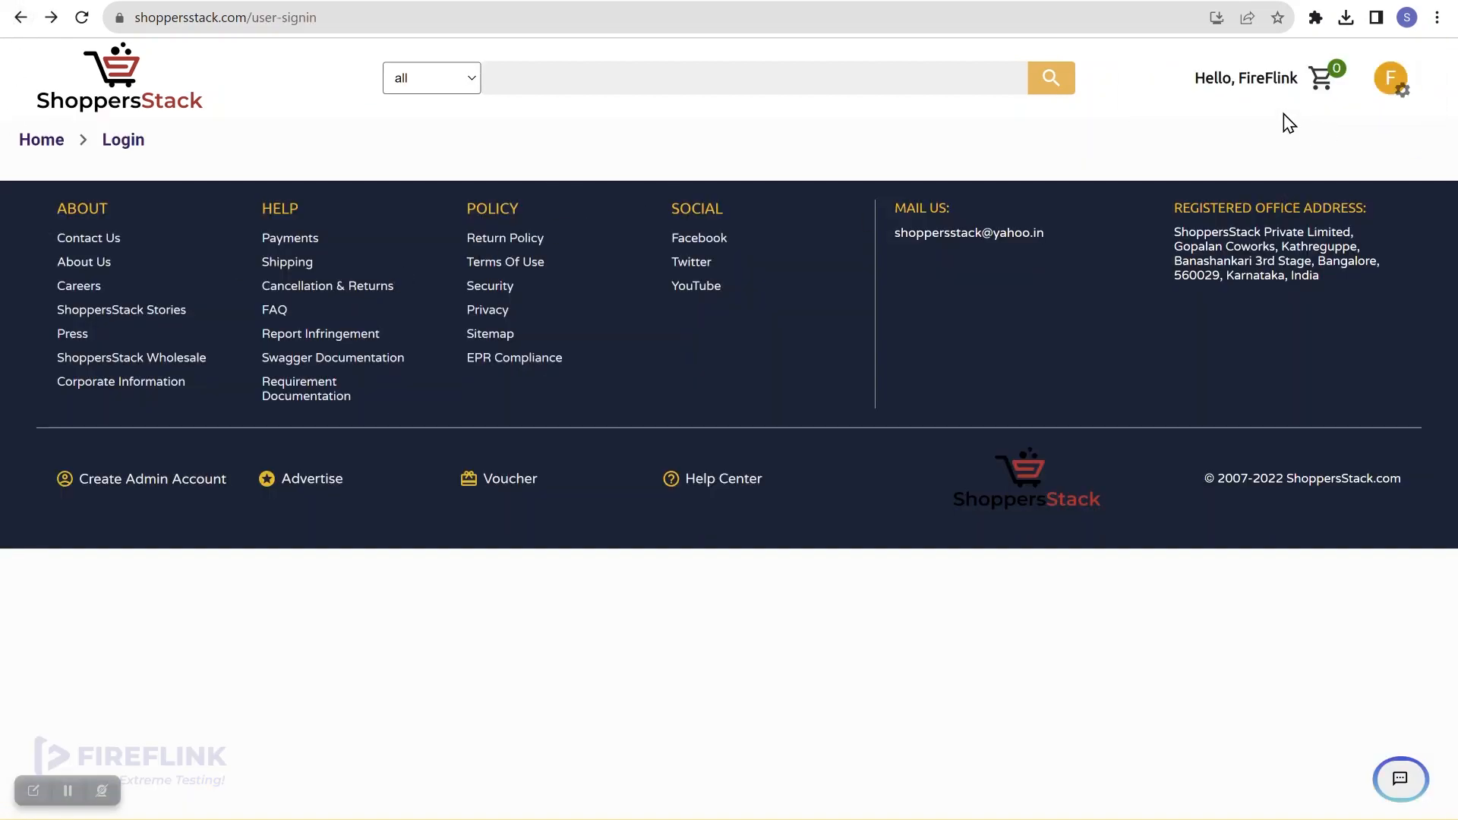
pyautogui.click(1391, 78)
pyautogui.click(1351, 313)
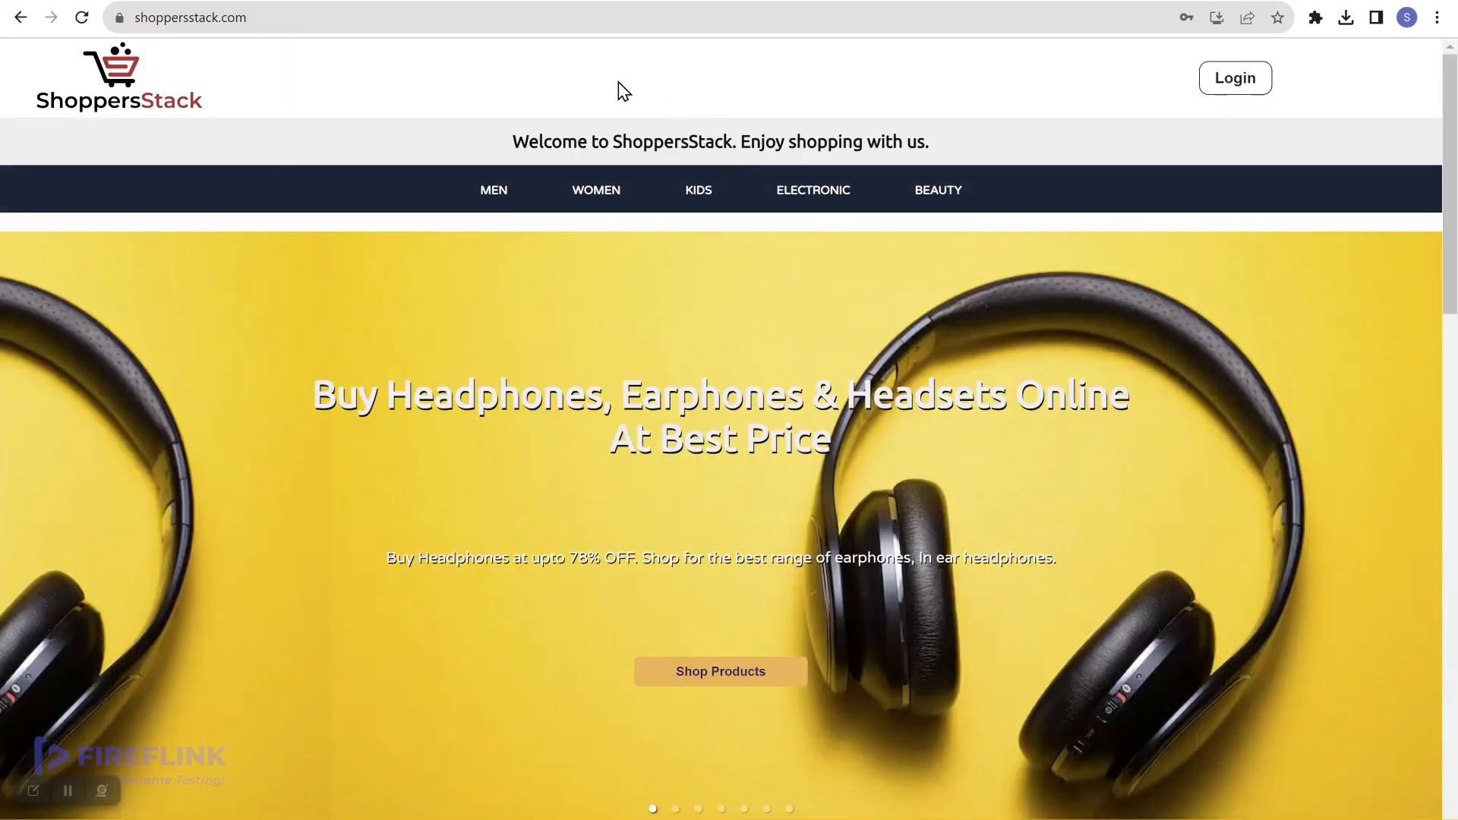
pyautogui.click(1240, 97)
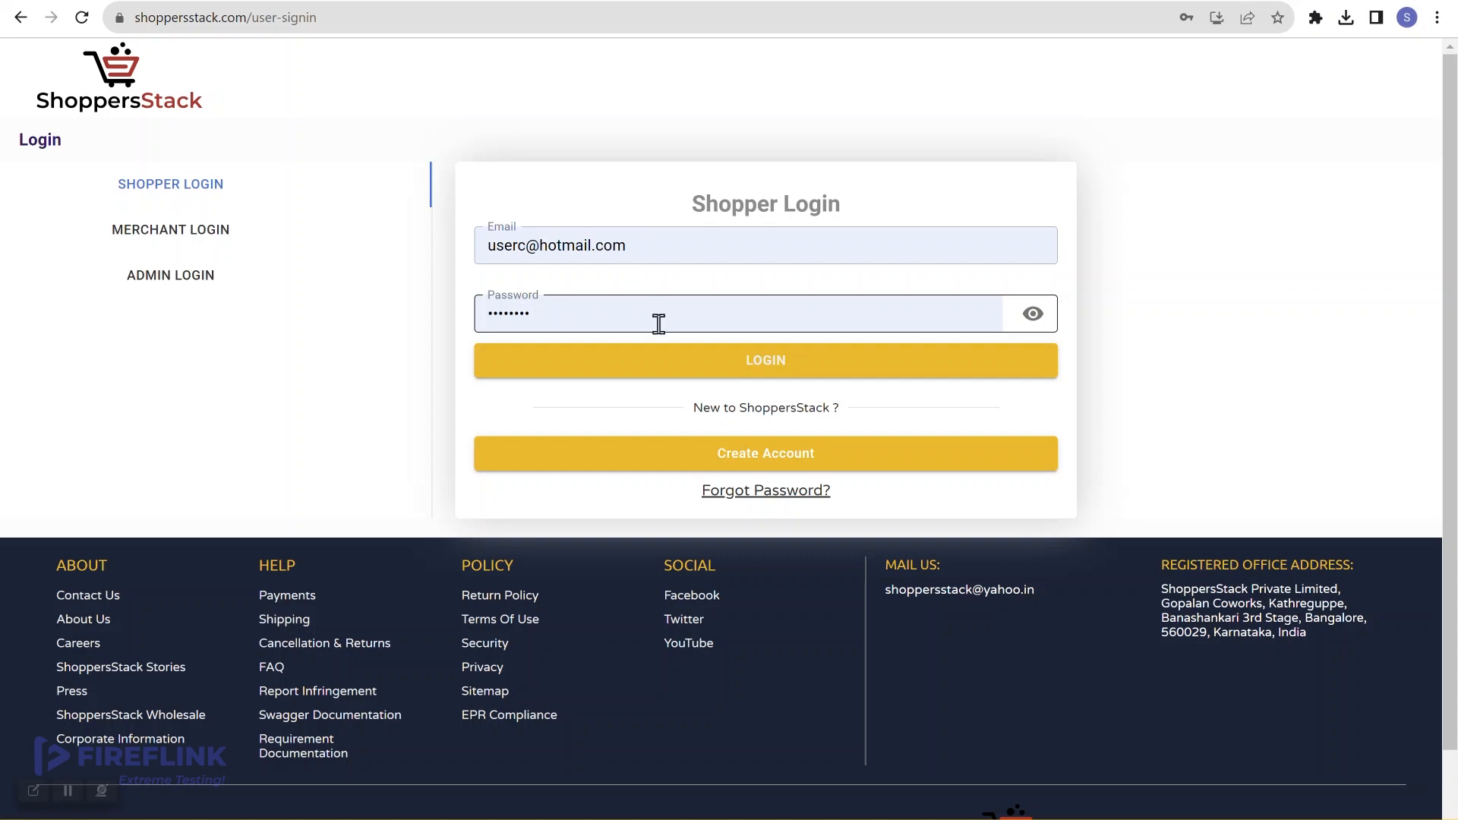
pyautogui.click(790, 370)
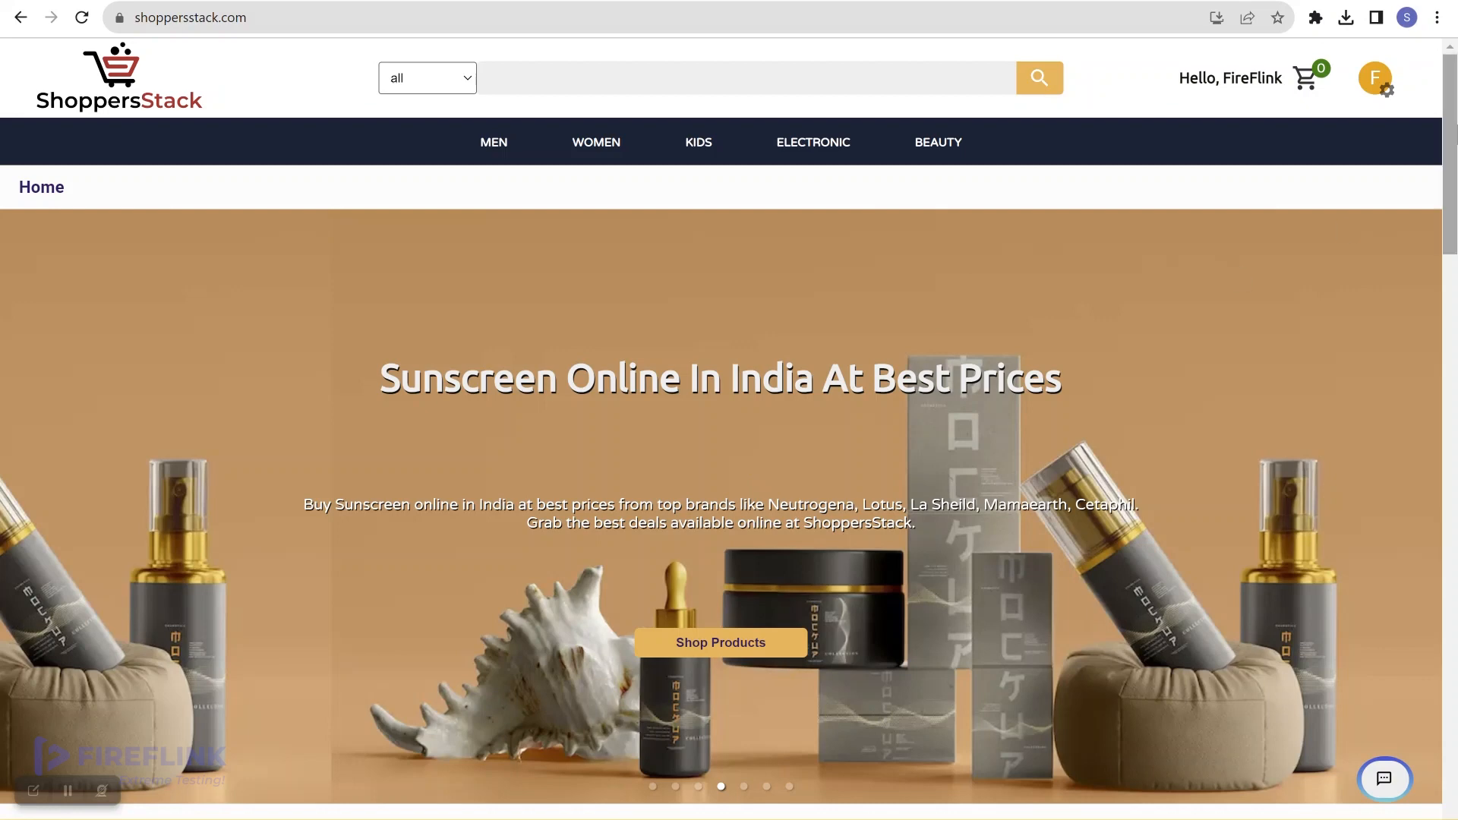
pyautogui.click(1375, 82)
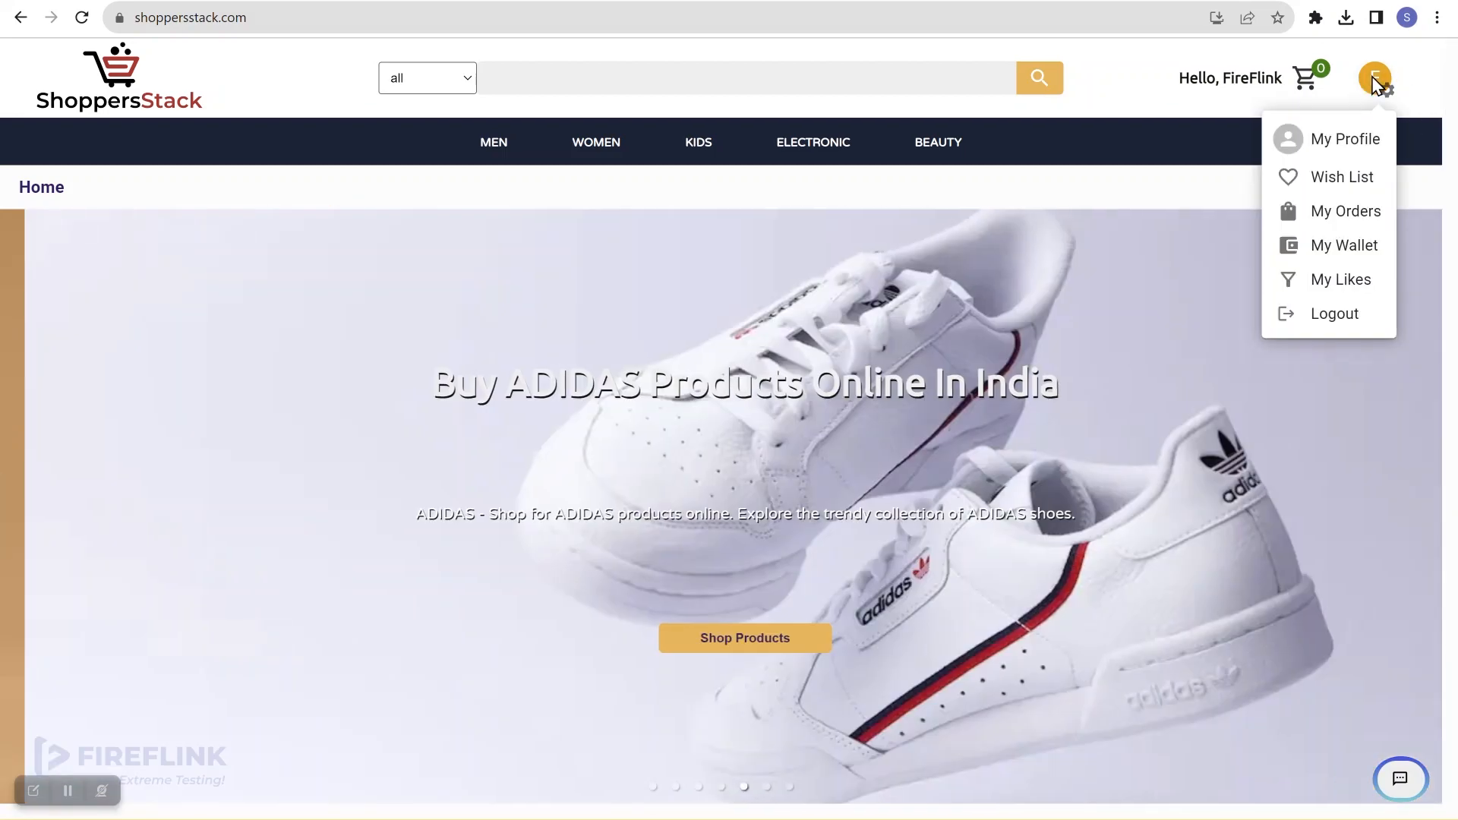
# Step: Log out of the shopper account and resubmit the login with the autofilled credentials
pyautogui.click(1349, 319)
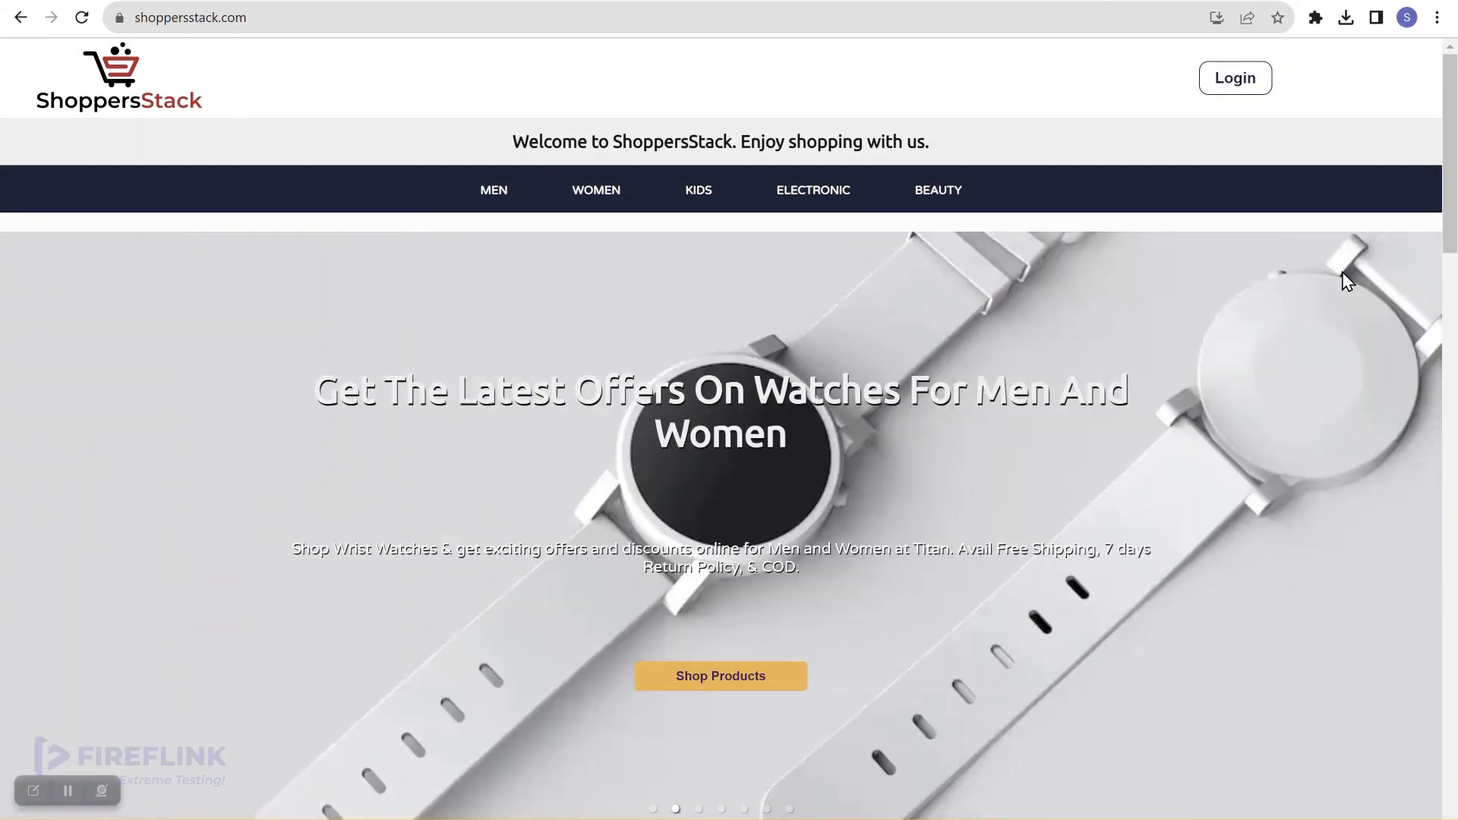
pyautogui.click(1245, 79)
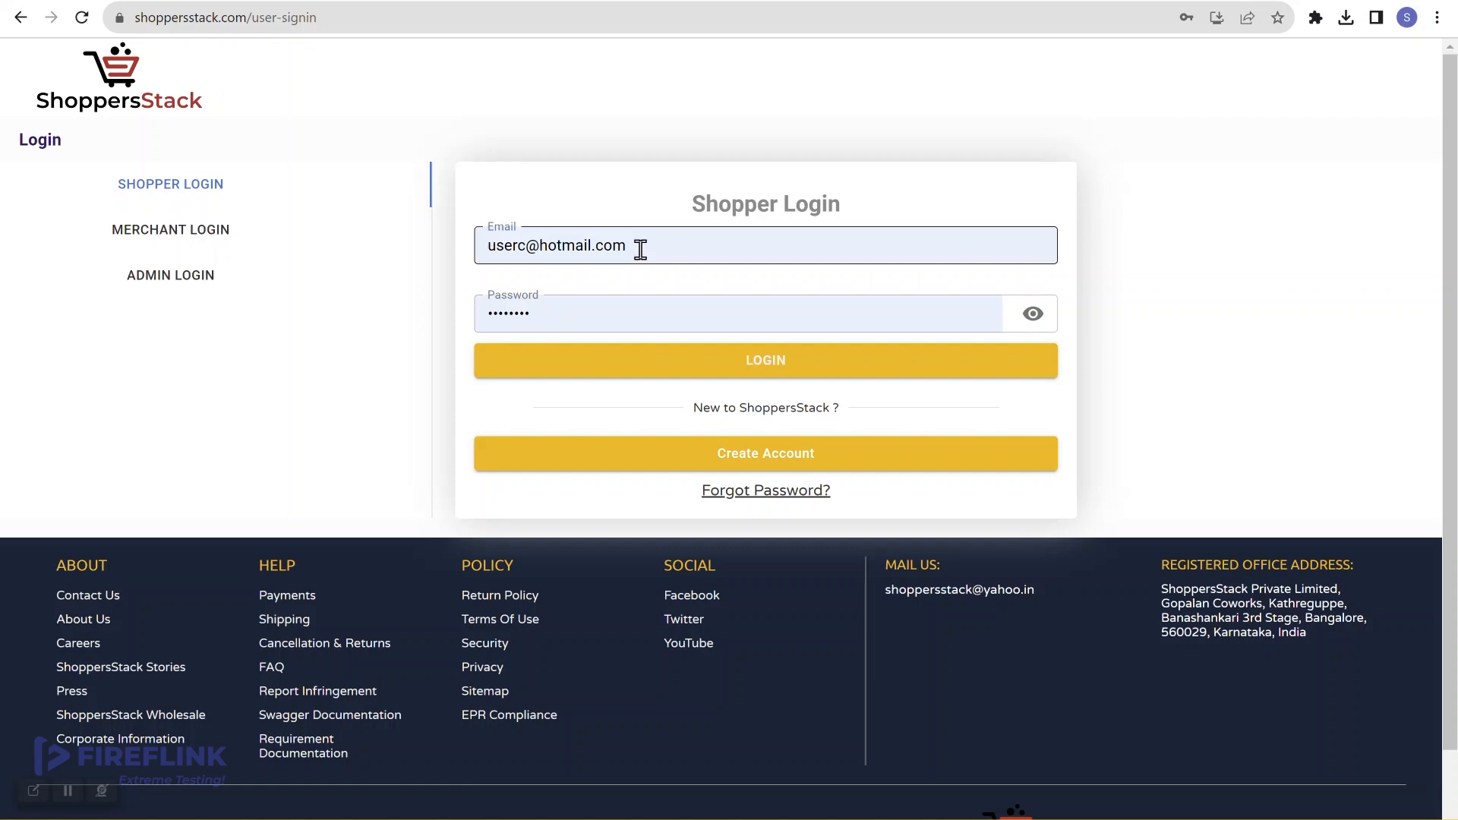
pyautogui.click(778, 378)
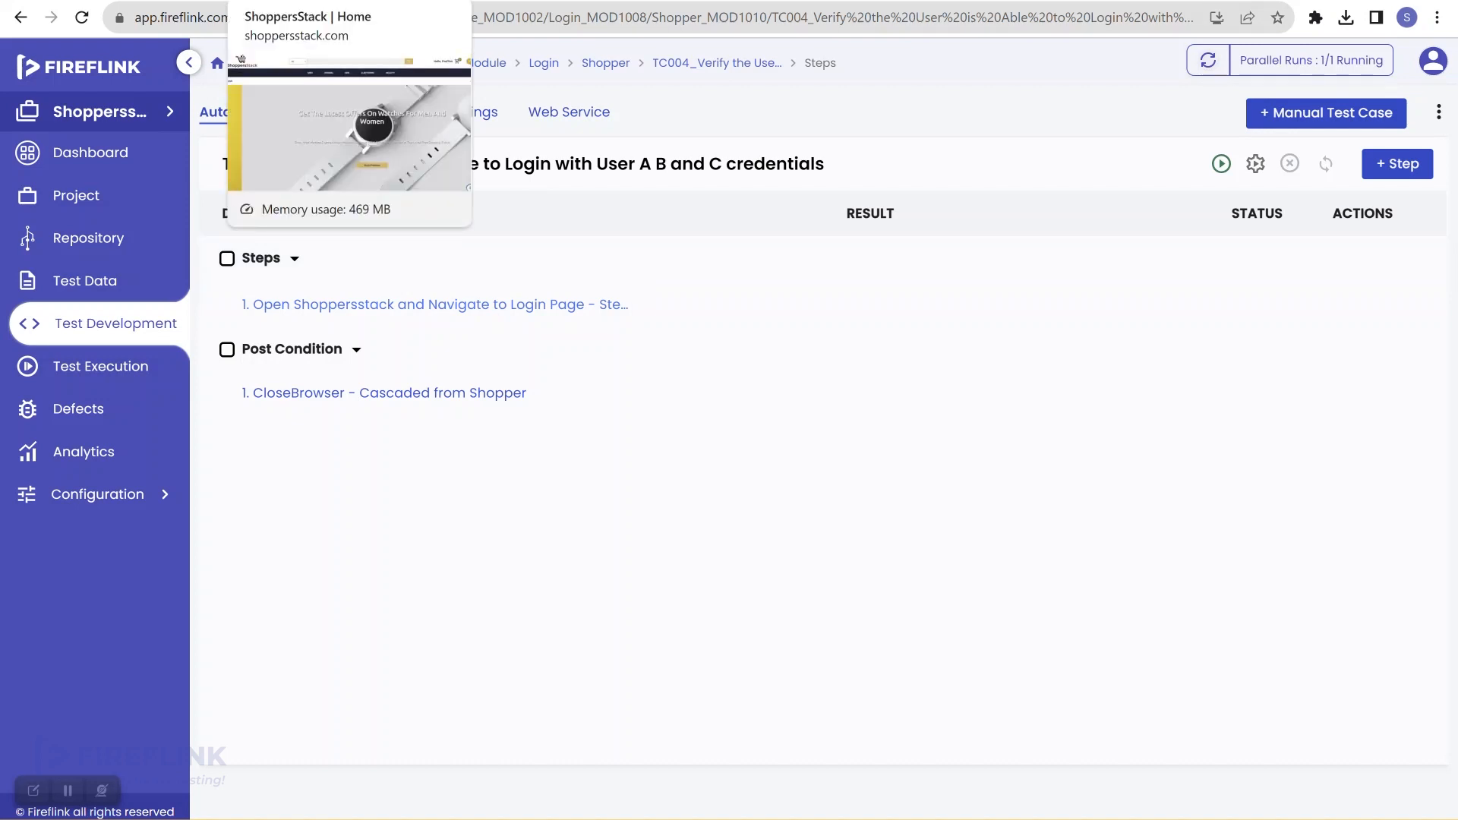
# Step: Switch back to the ShoppersStack tab showing the logged-in home page
pyautogui.click(327, 0)
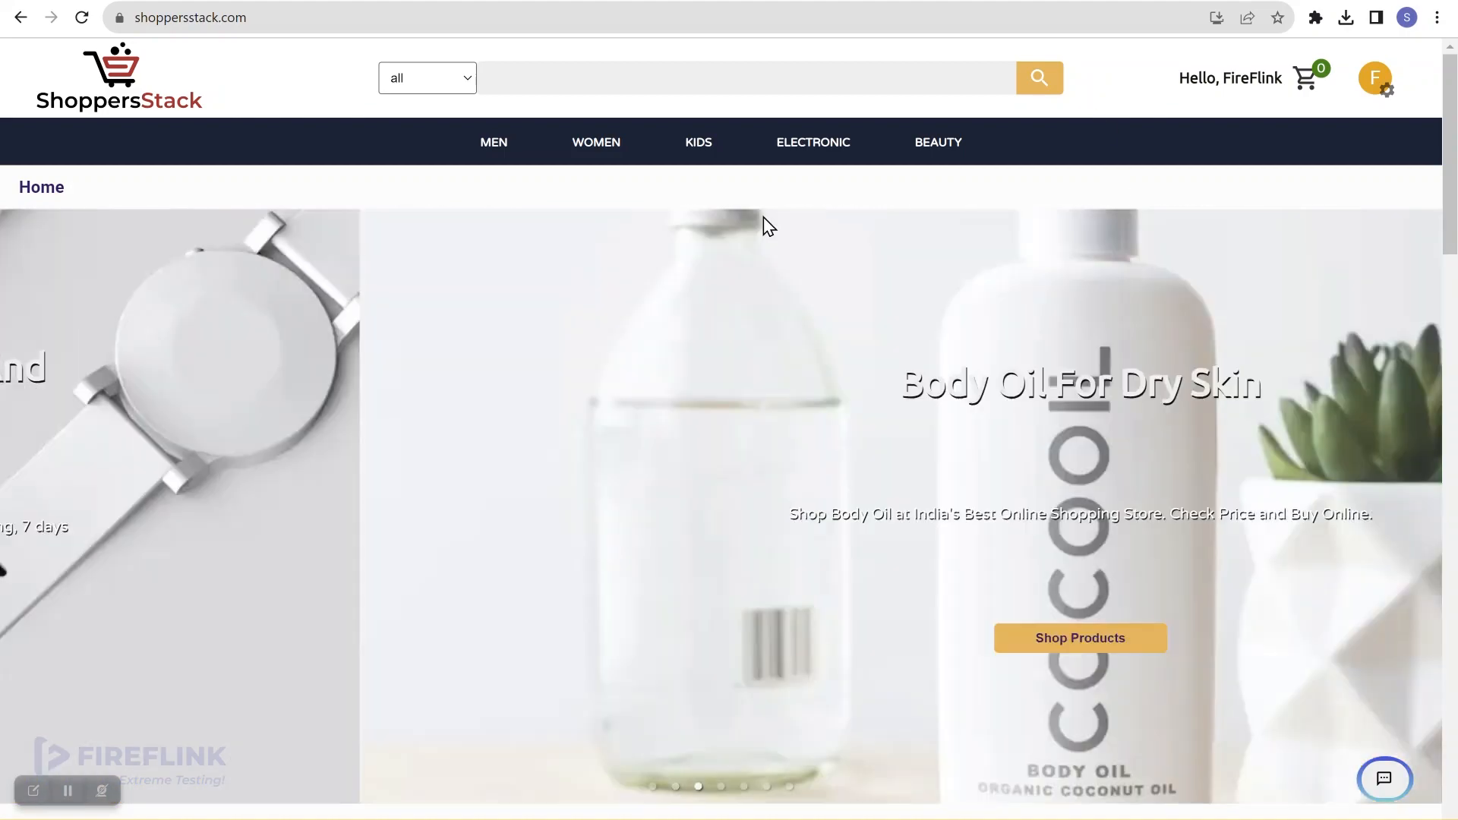
# Step: Log out of ShoppersStack and return to the Shopper Login page
pyautogui.moveTo(813, 142)
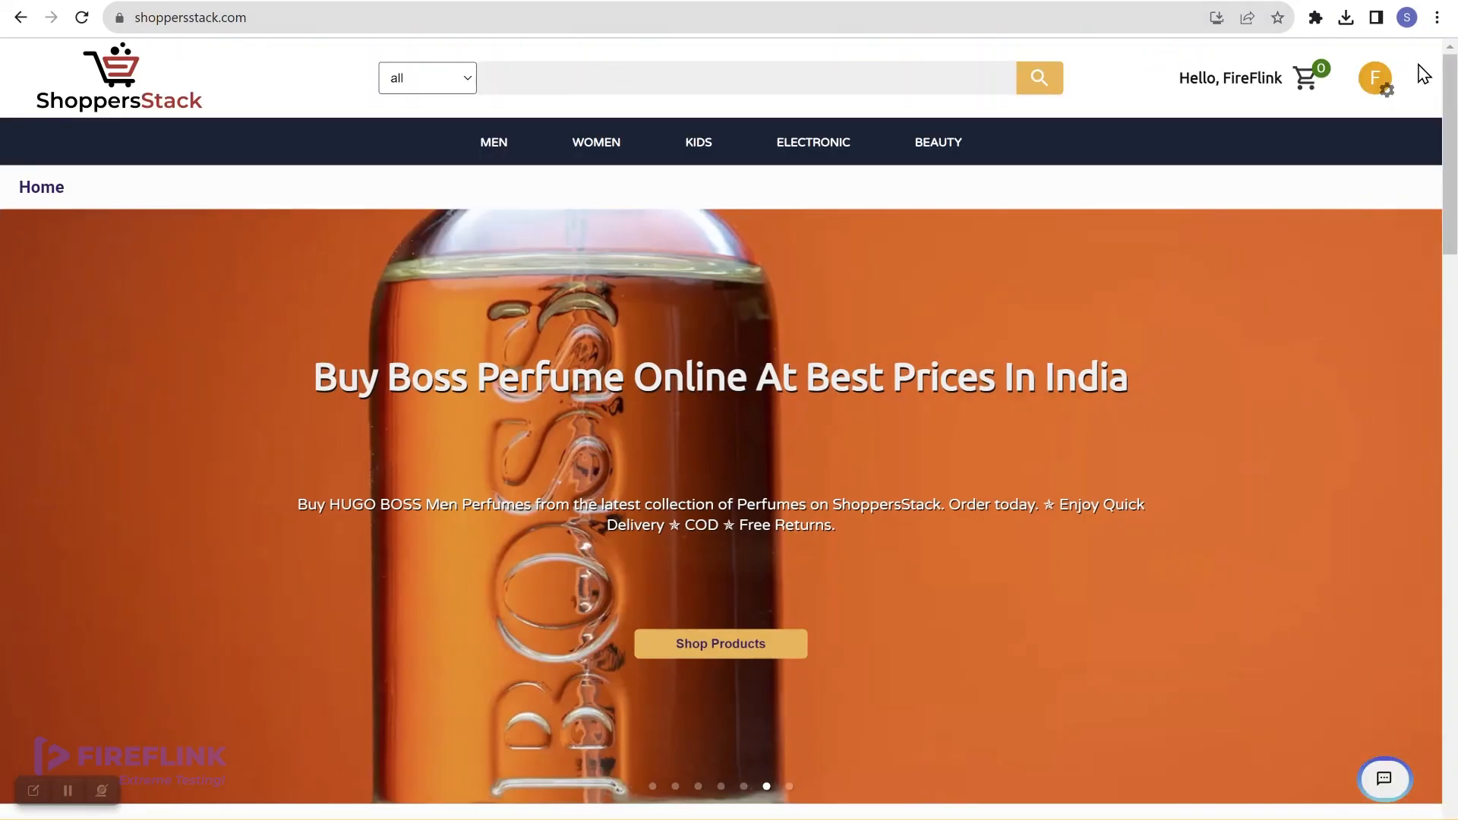
pyautogui.click(1371, 90)
pyautogui.click(1335, 311)
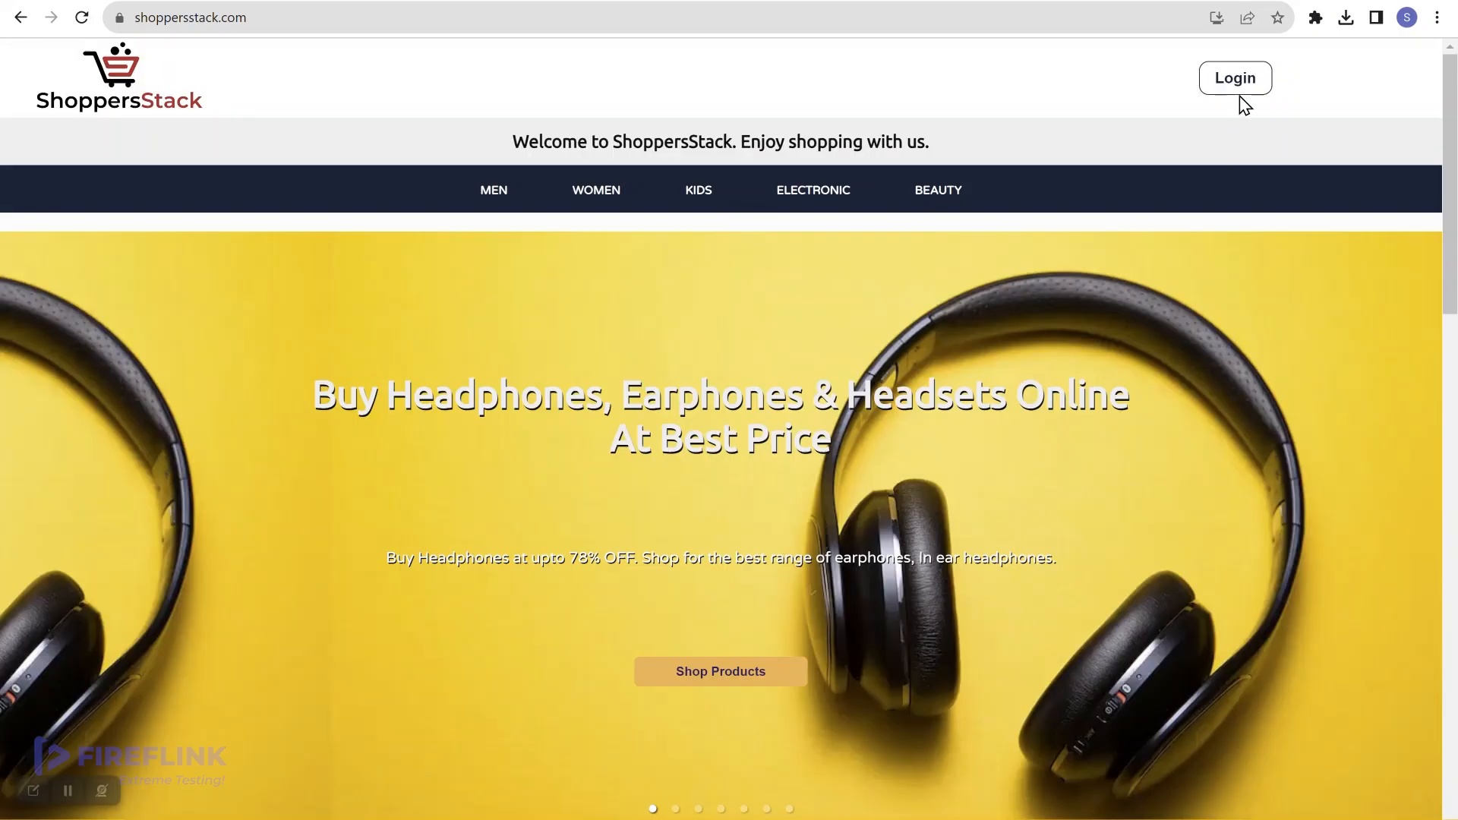
pyautogui.click(1241, 93)
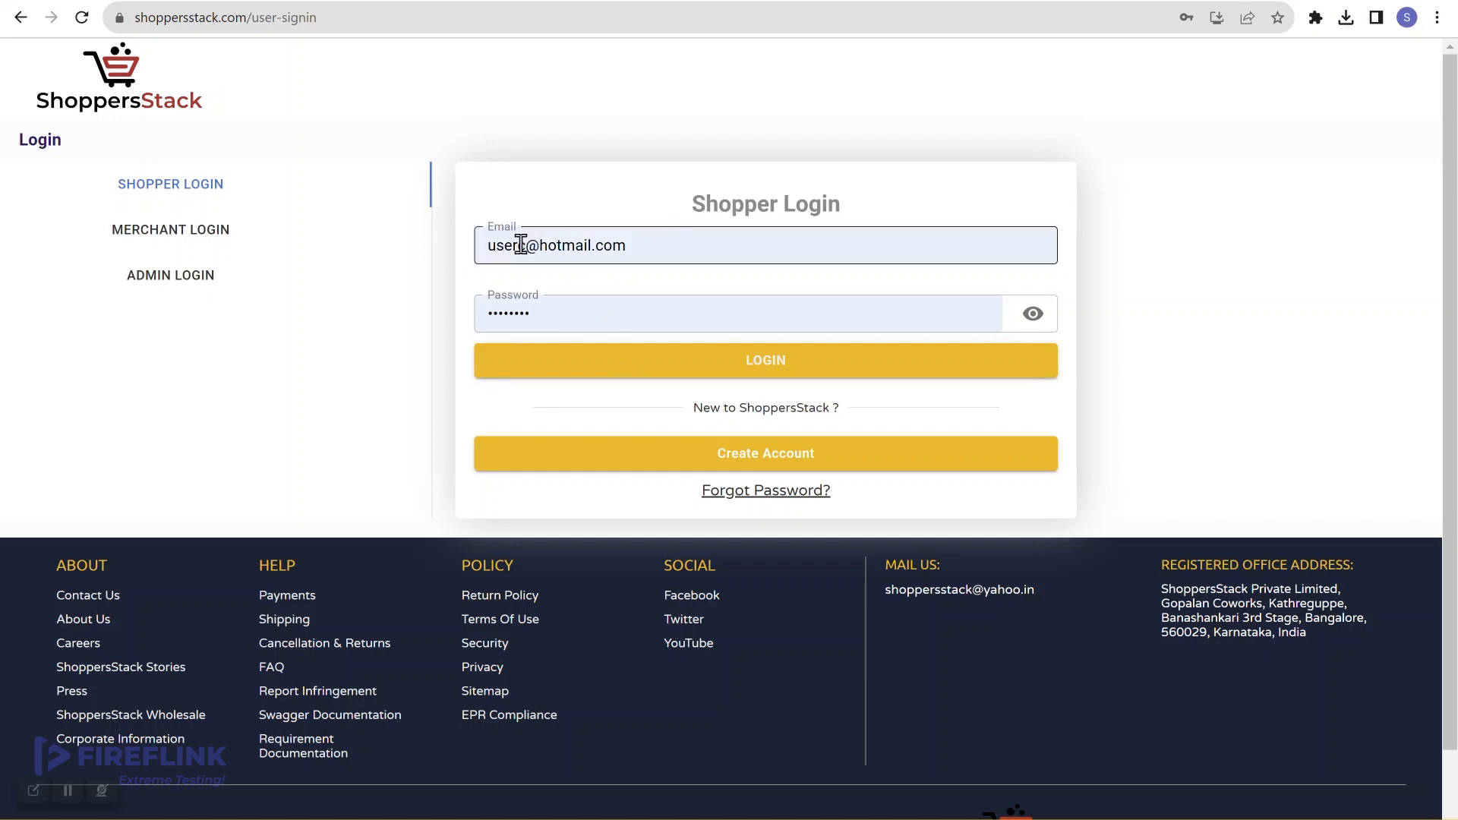
# Step: Submit the third user's filled-in credentials, then switch to the FireFlink test steps tab
pyautogui.click(548, 307)
pyautogui.click(649, 363)
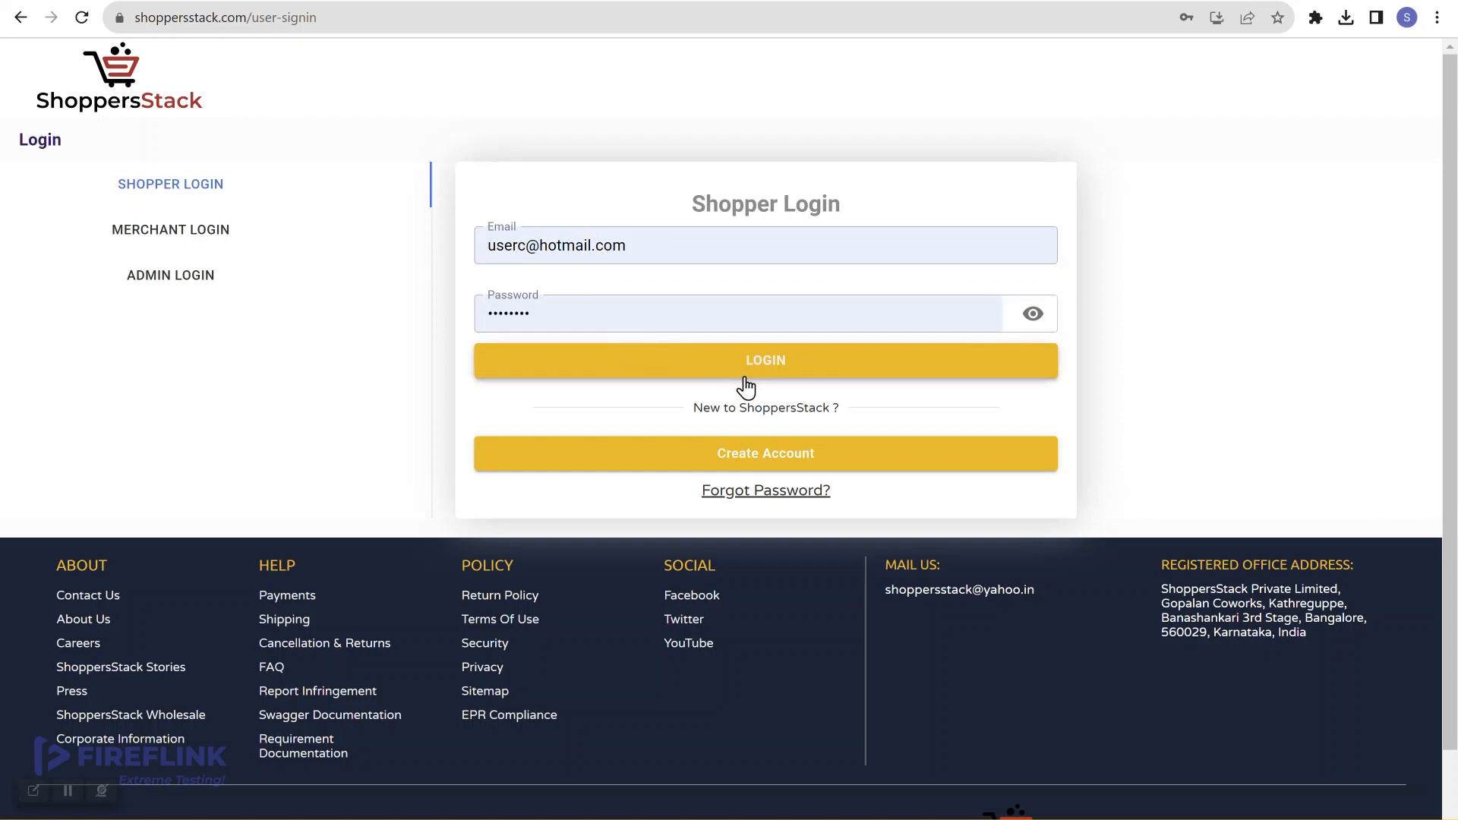
pyautogui.click(495, 243)
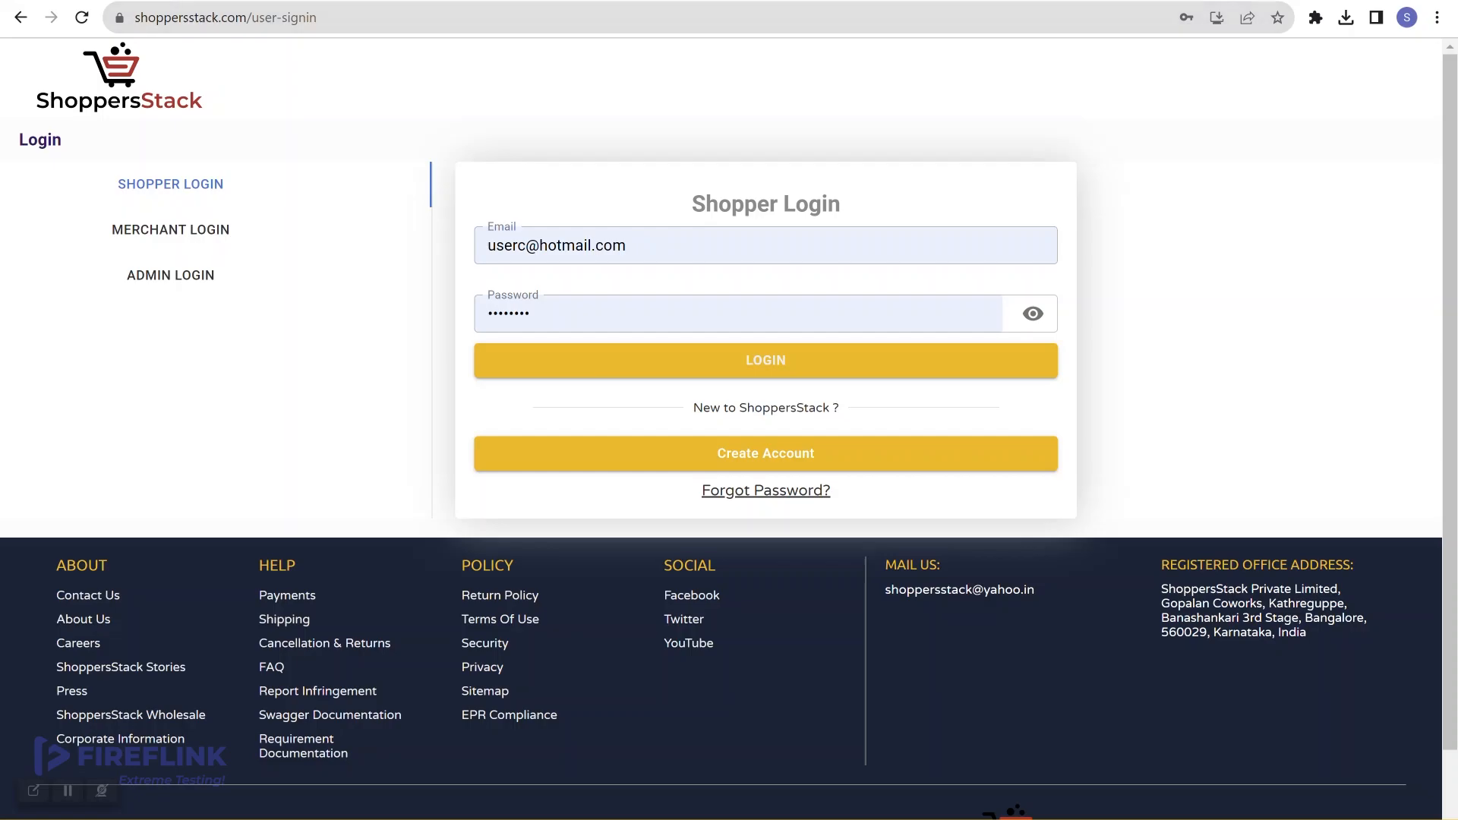
pyautogui.click(199, 1)
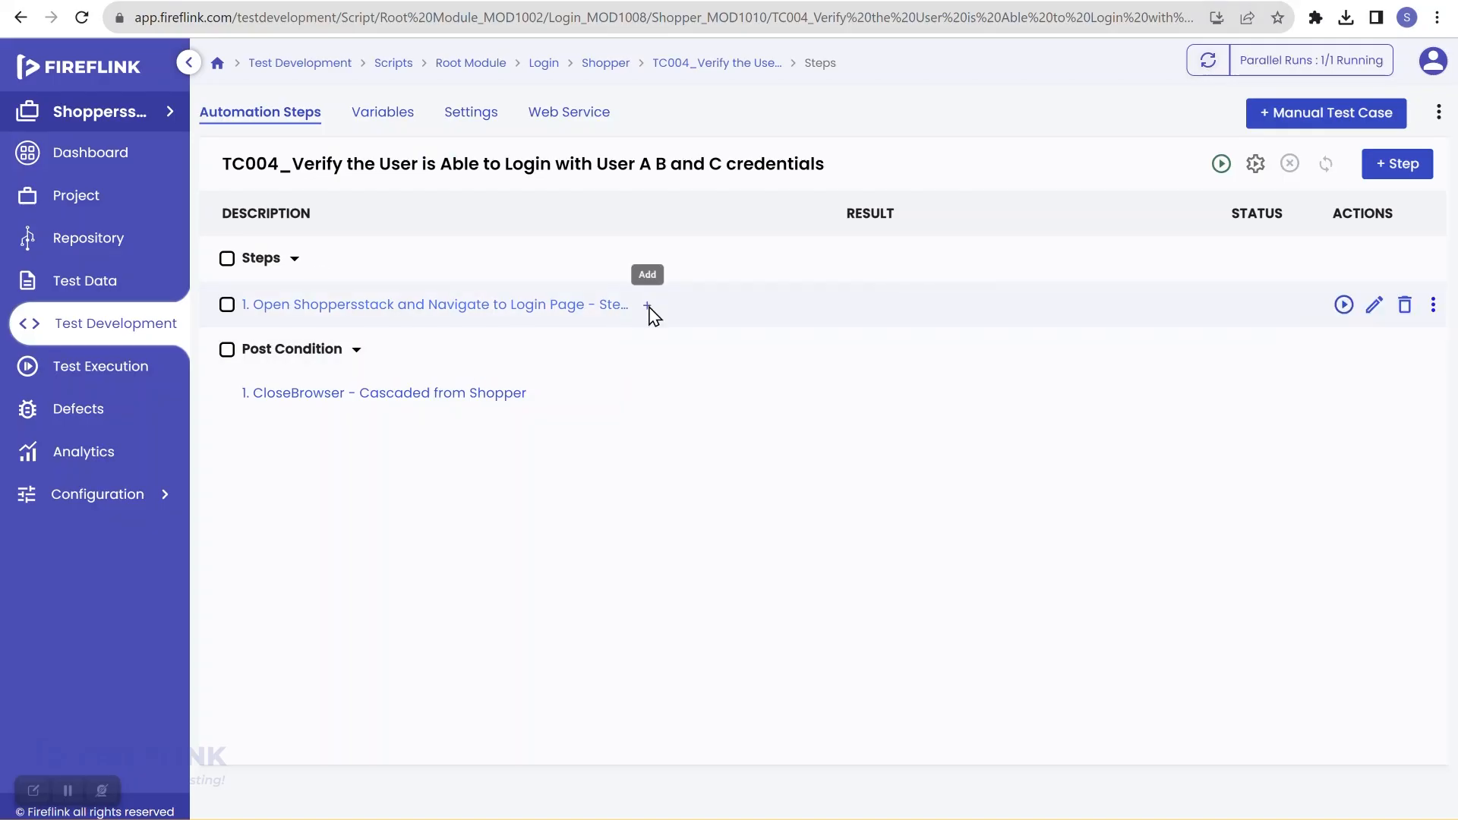
pyautogui.click(648, 306)
pyautogui.click(570, 357)
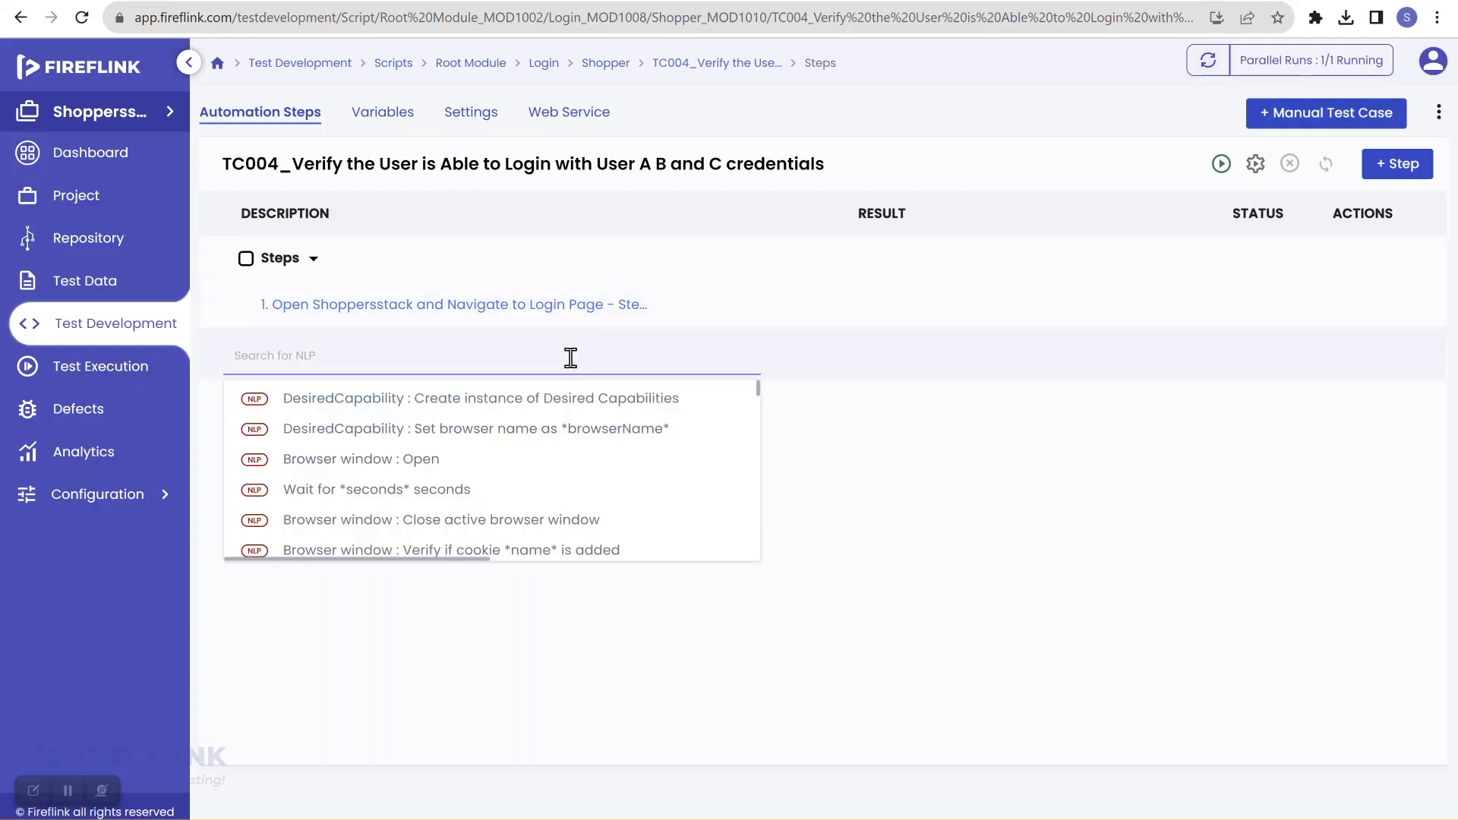
pyautogui.write('start')
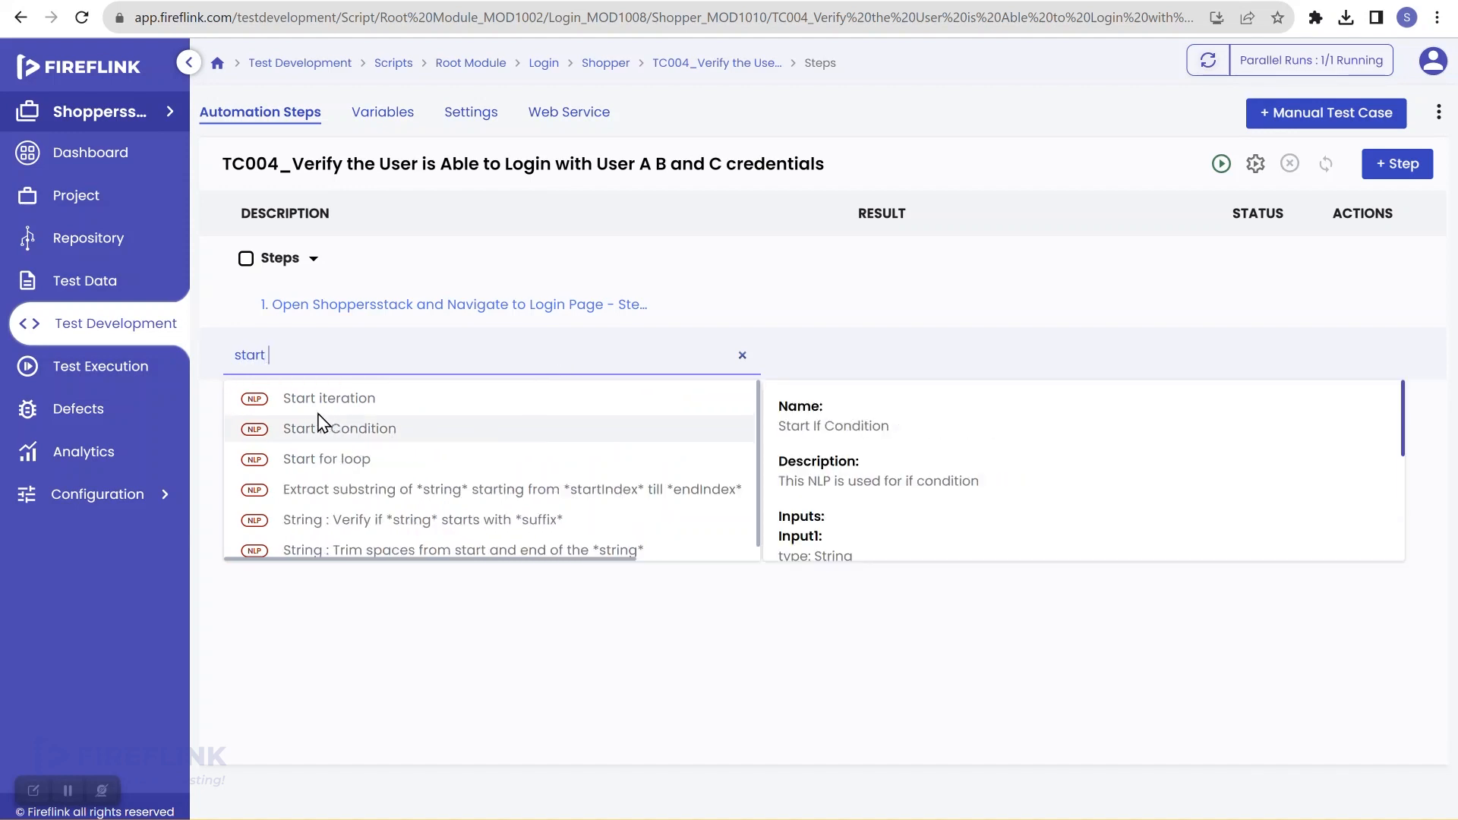
pyautogui.click(379, 409)
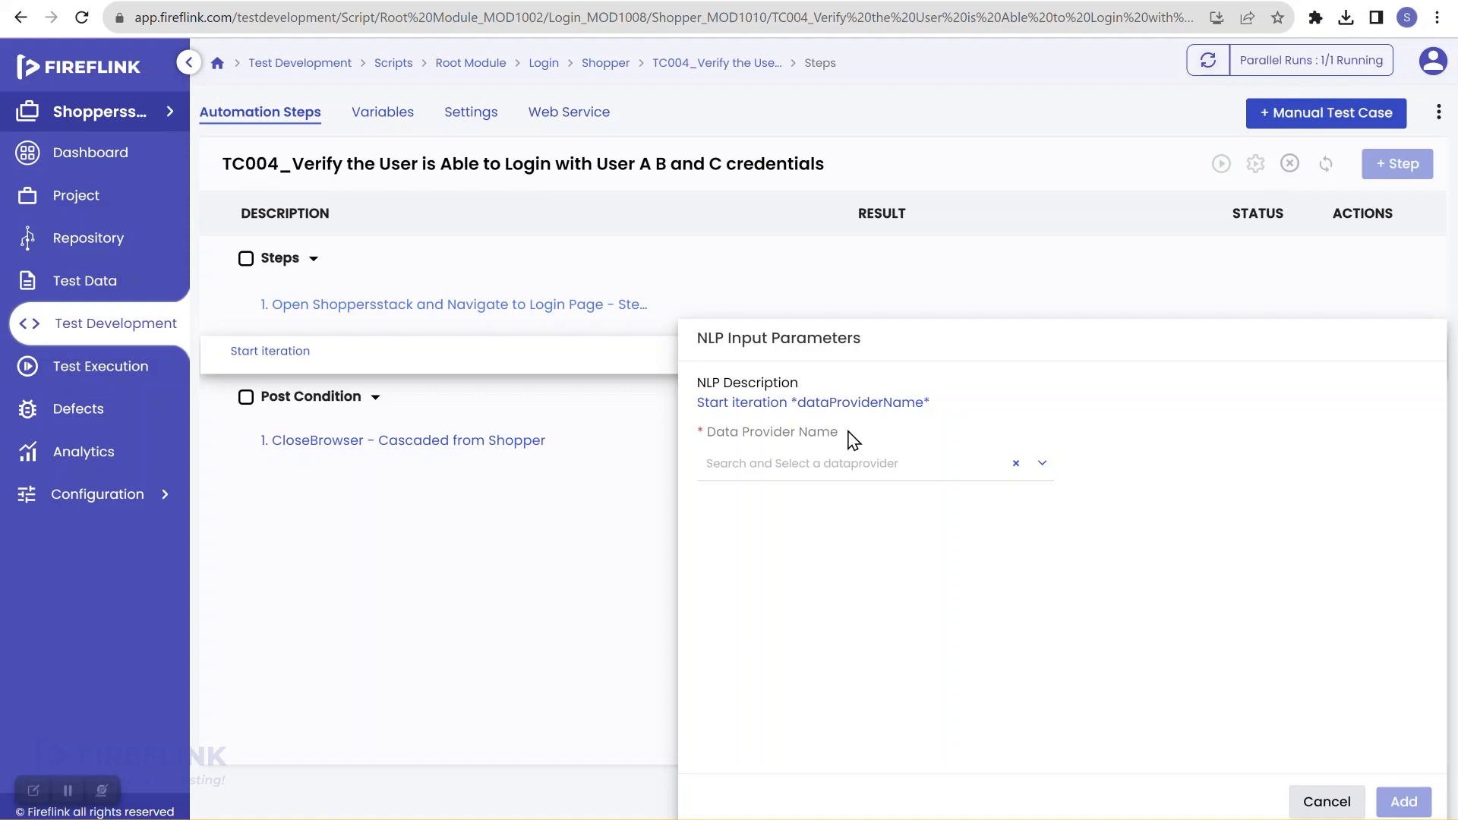
pyautogui.click(1320, 805)
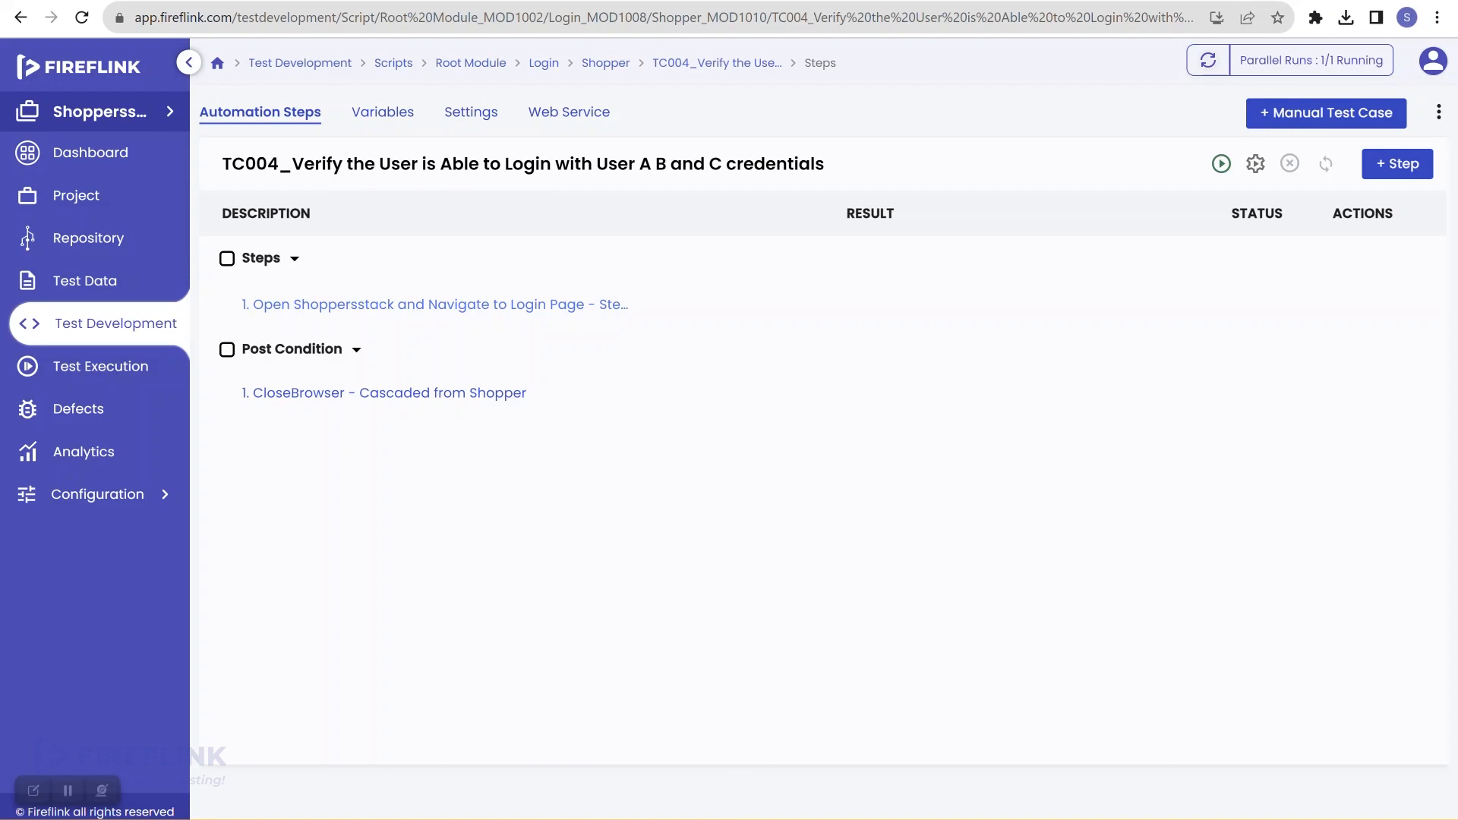
pyautogui.click(787, 819)
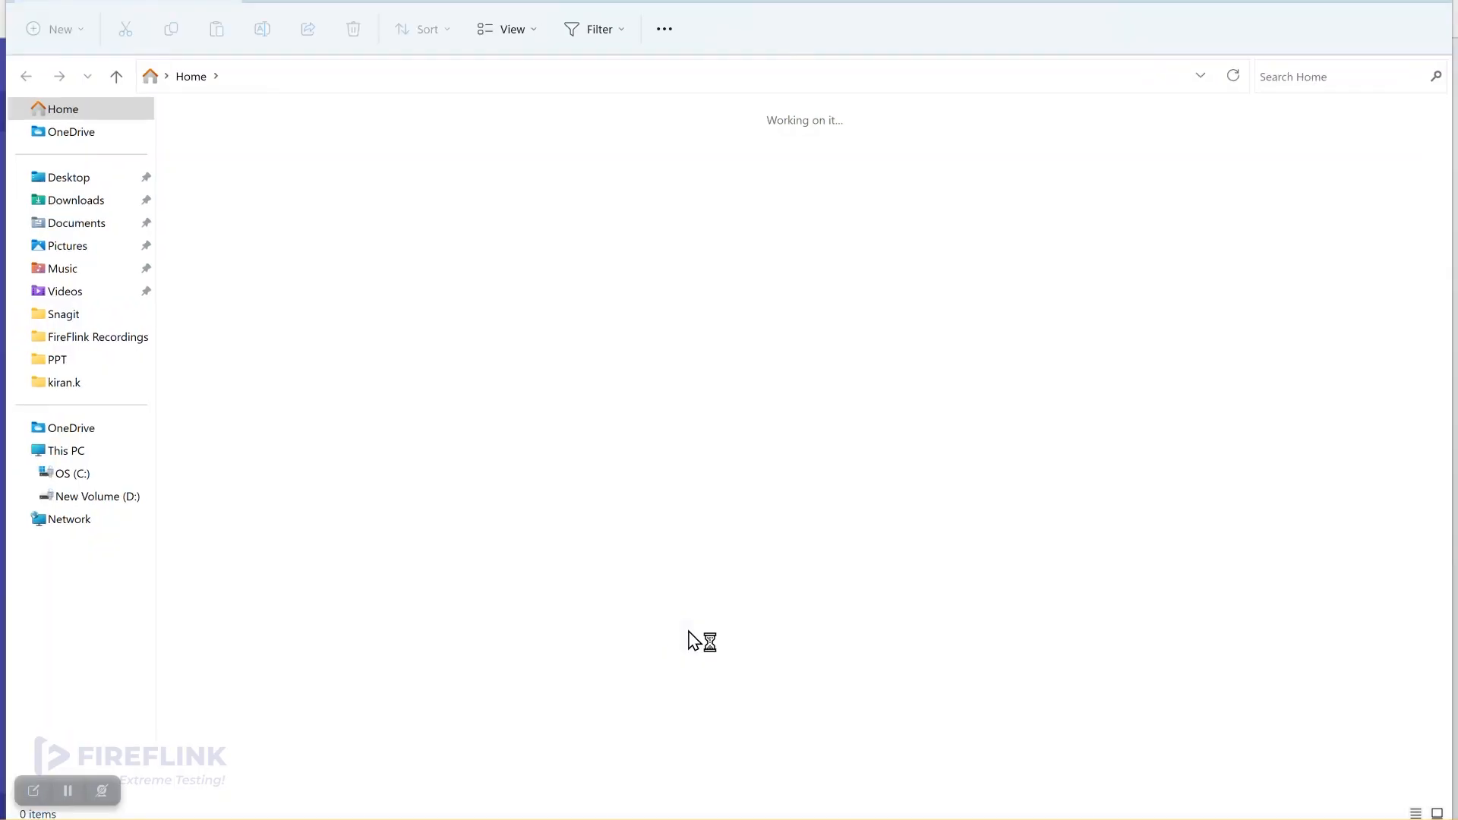
# Step: Launch Excel 2016 from Windows search and start a blank workbook
pyautogui.press('super')
pyautogui.write('e')
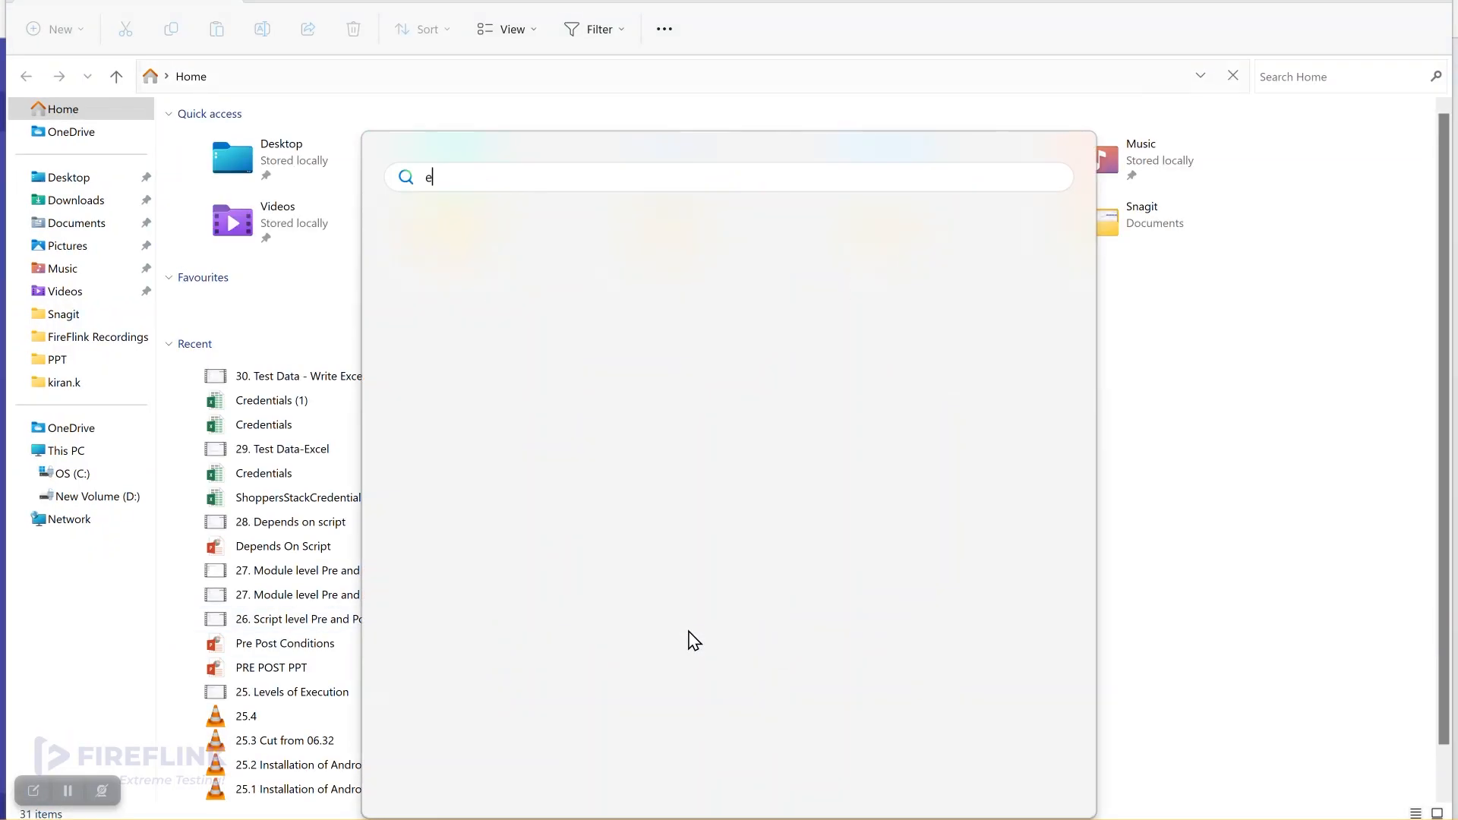
pyautogui.write('xcel')
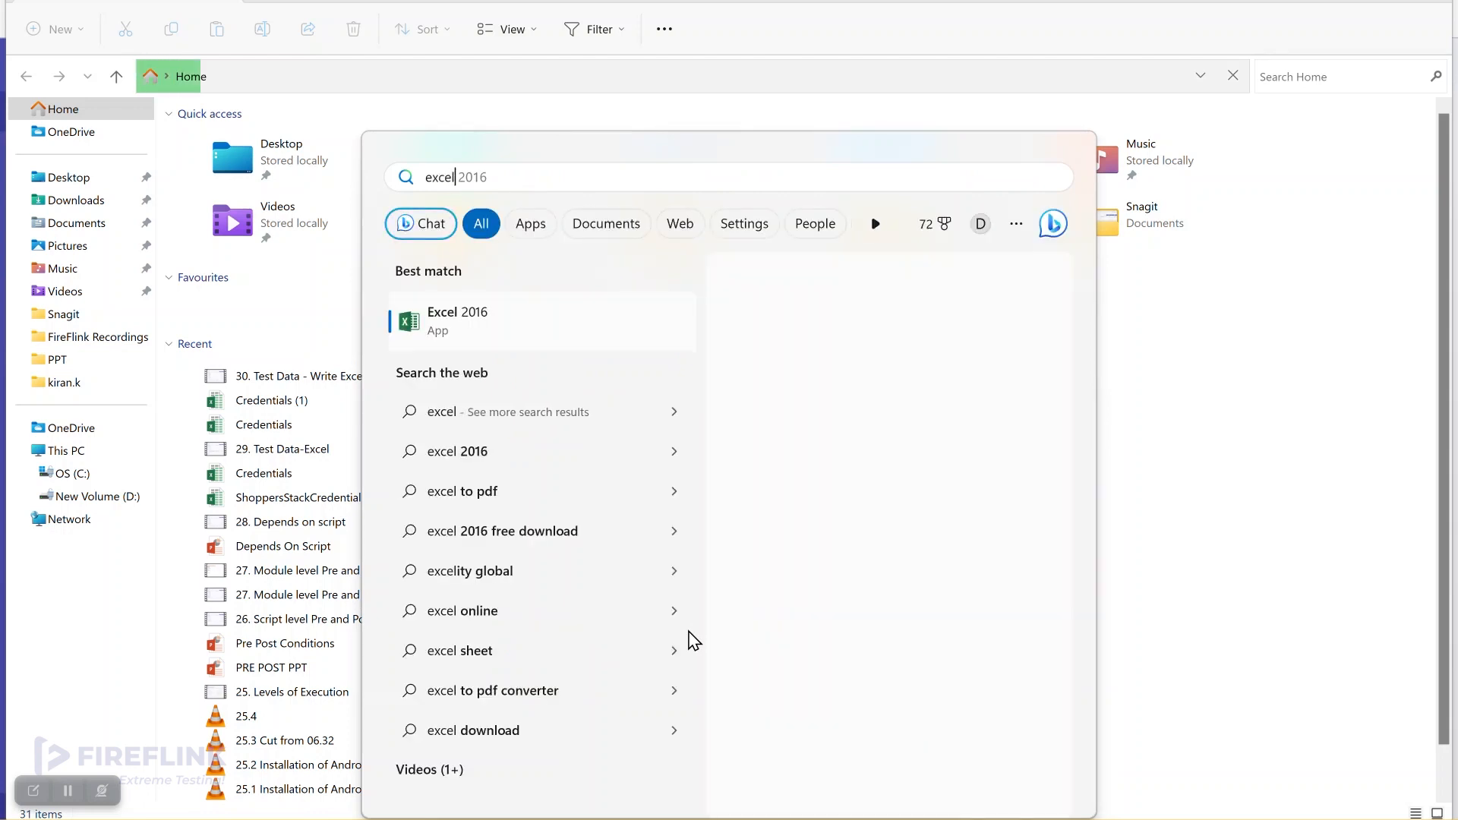
pyautogui.press('Return')
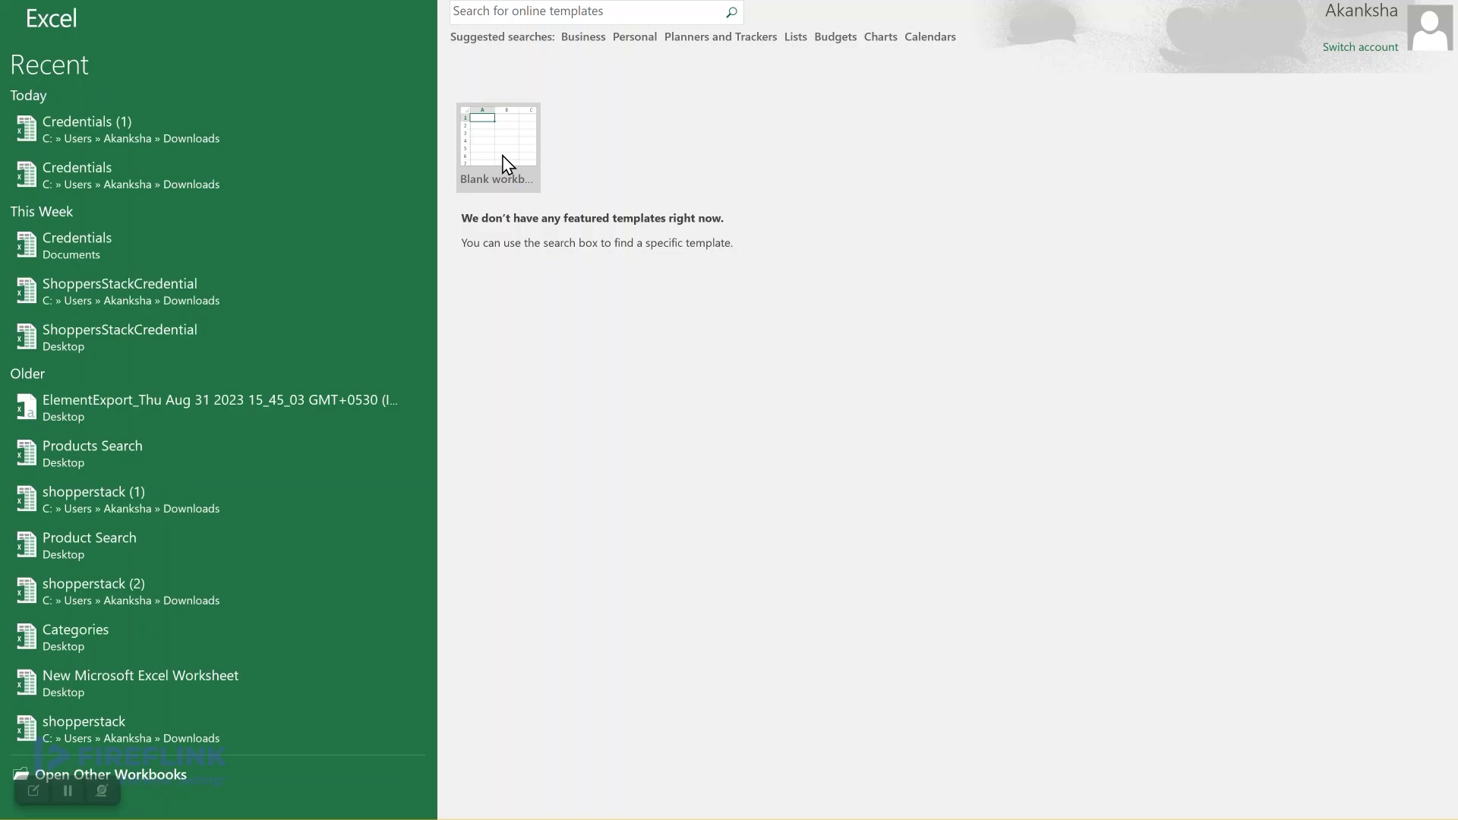
pyautogui.click(502, 155)
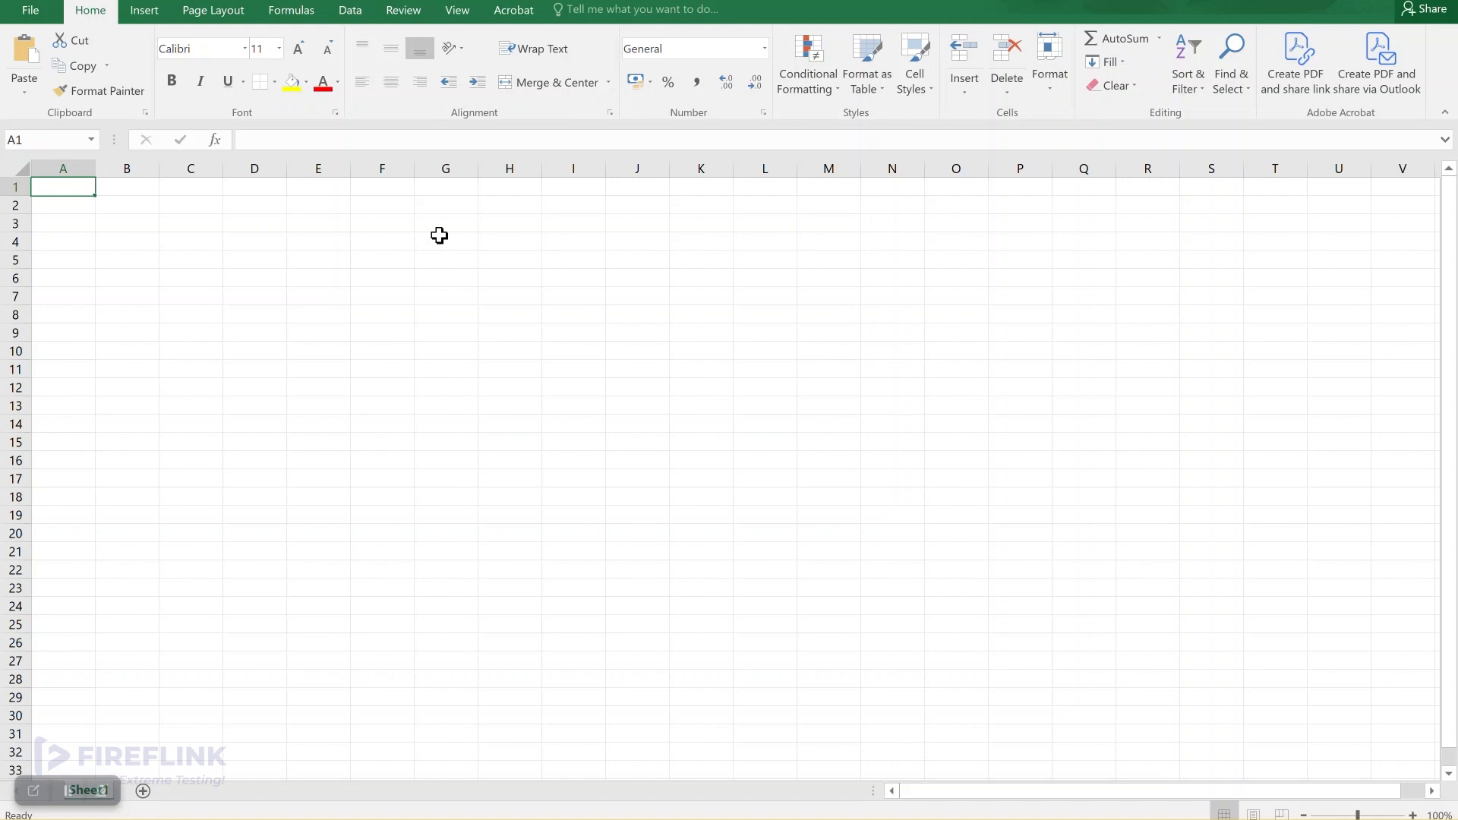
# Step: Enter the column headers Email in A1 and Password in B1
pyautogui.click(67, 168)
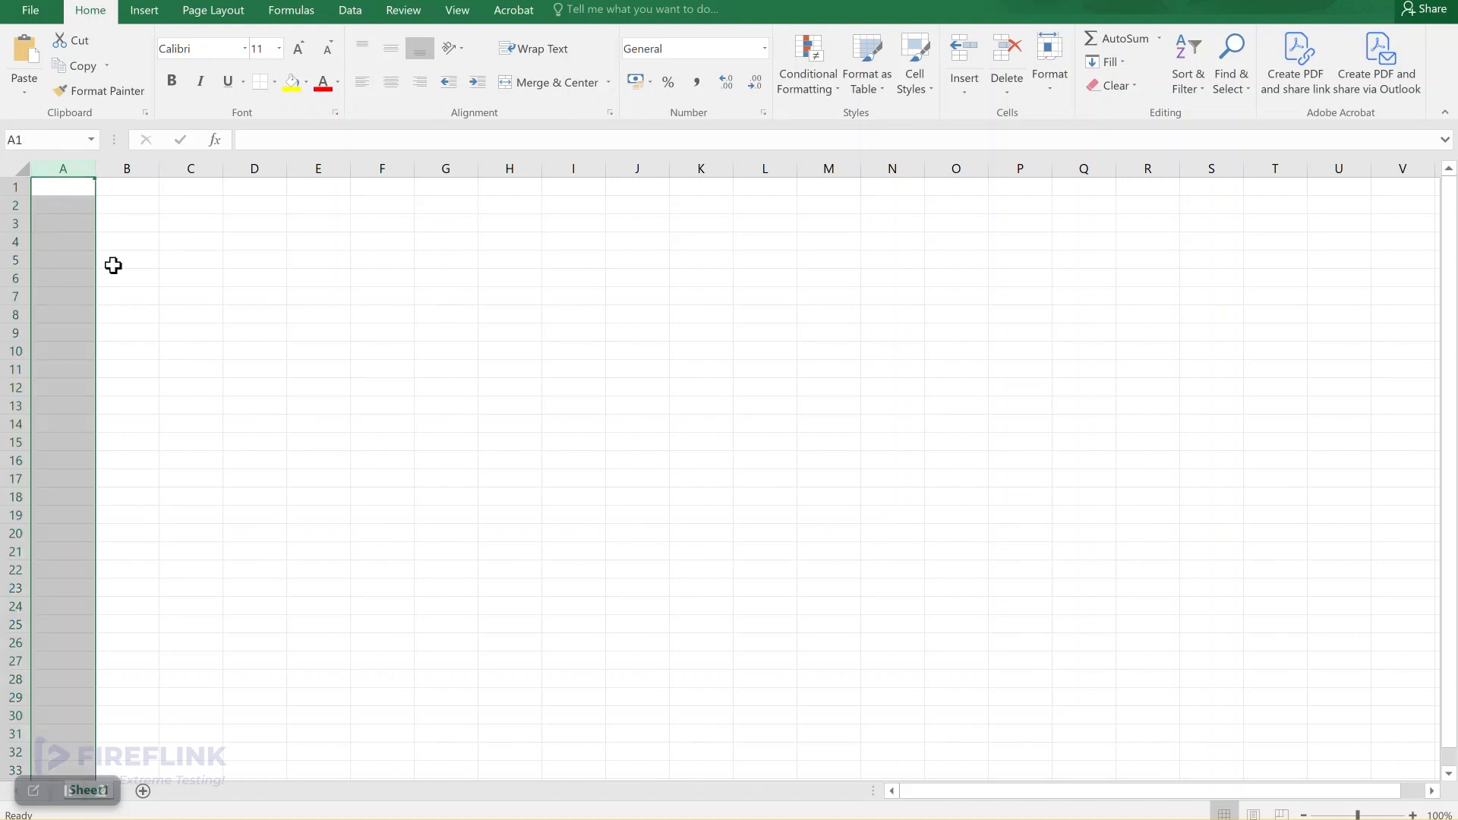
pyautogui.click(129, 162)
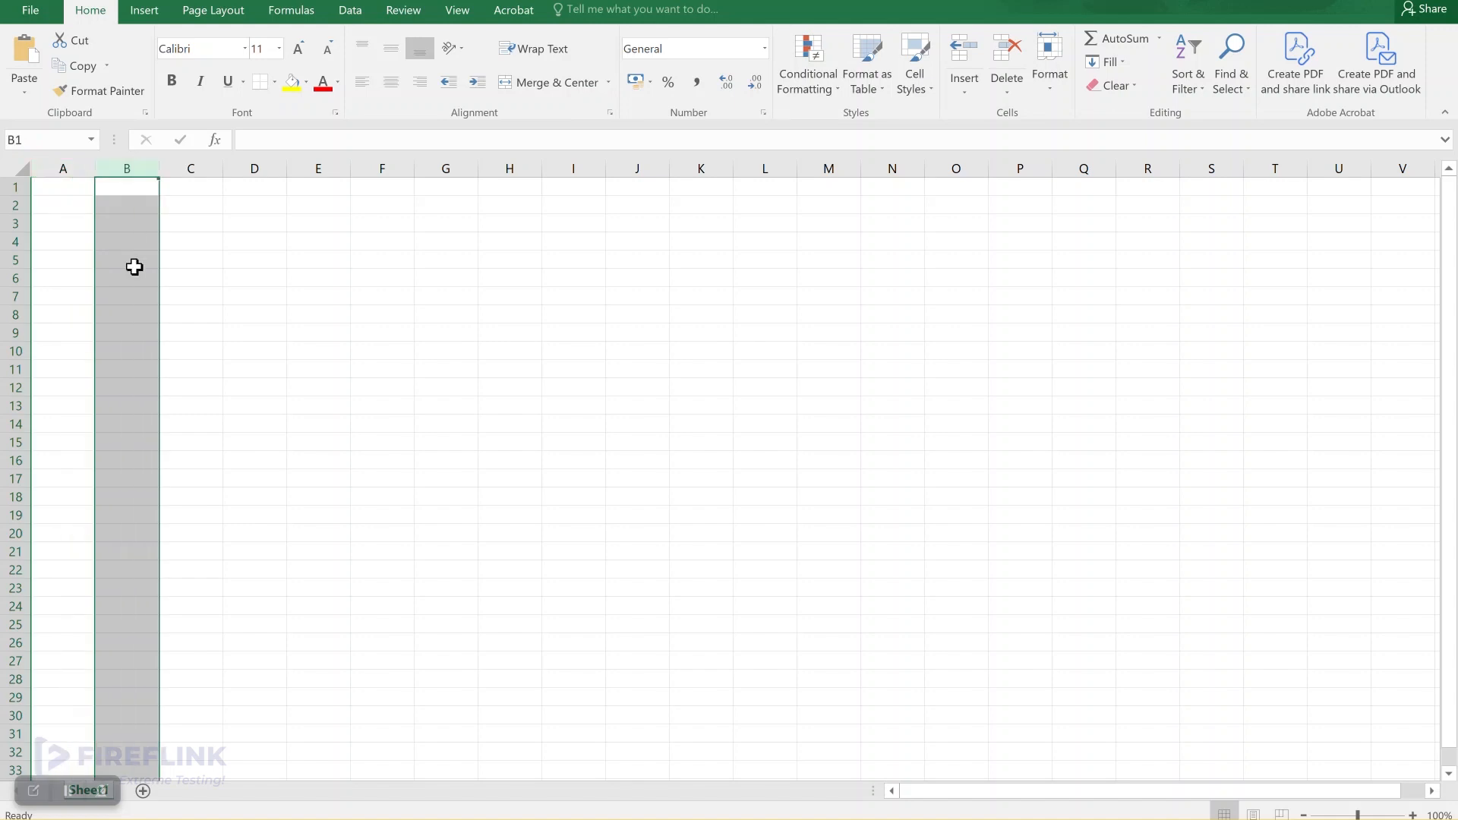
pyautogui.click(66, 189)
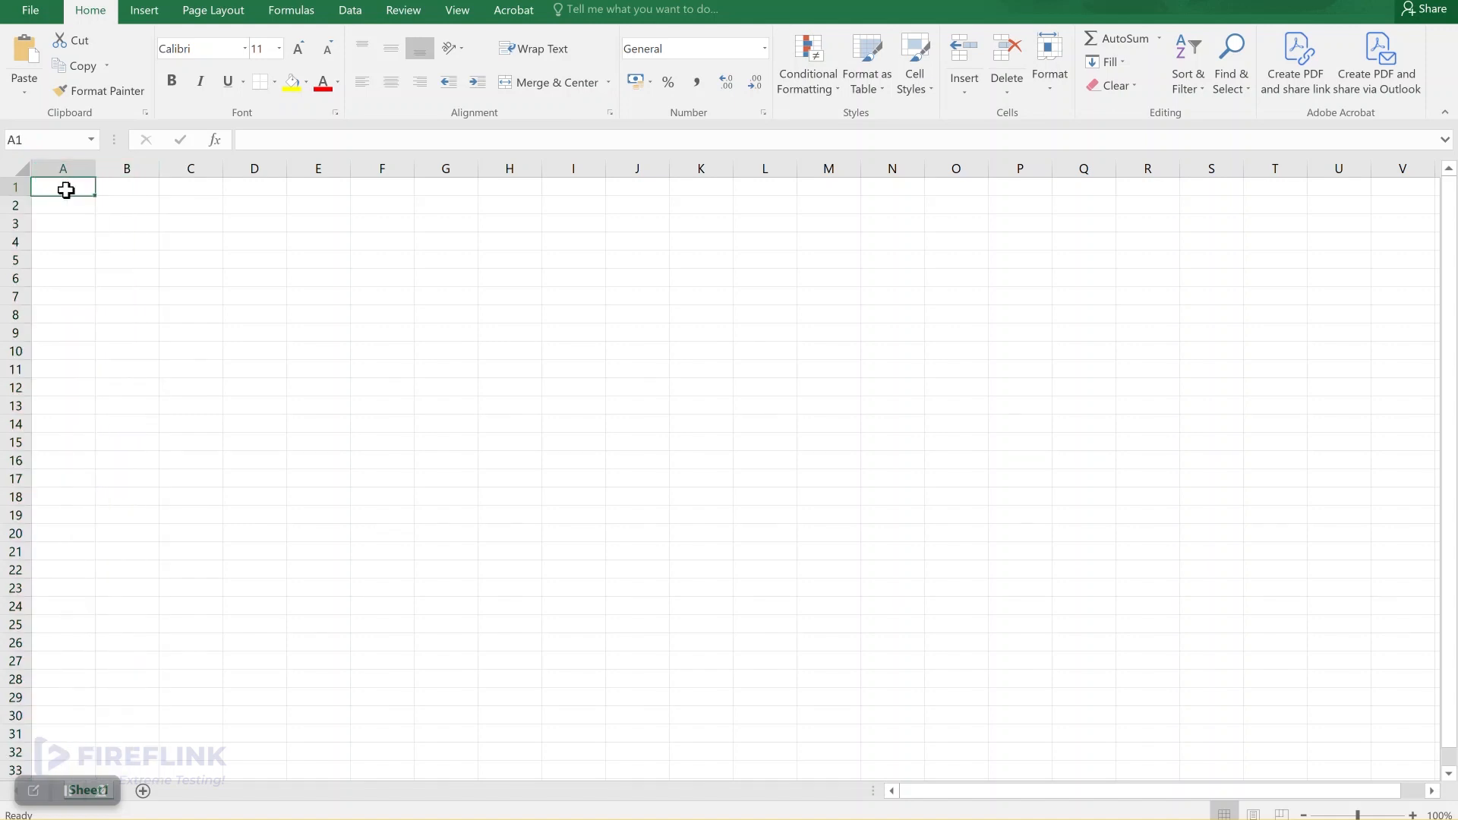
pyautogui.write('Email')
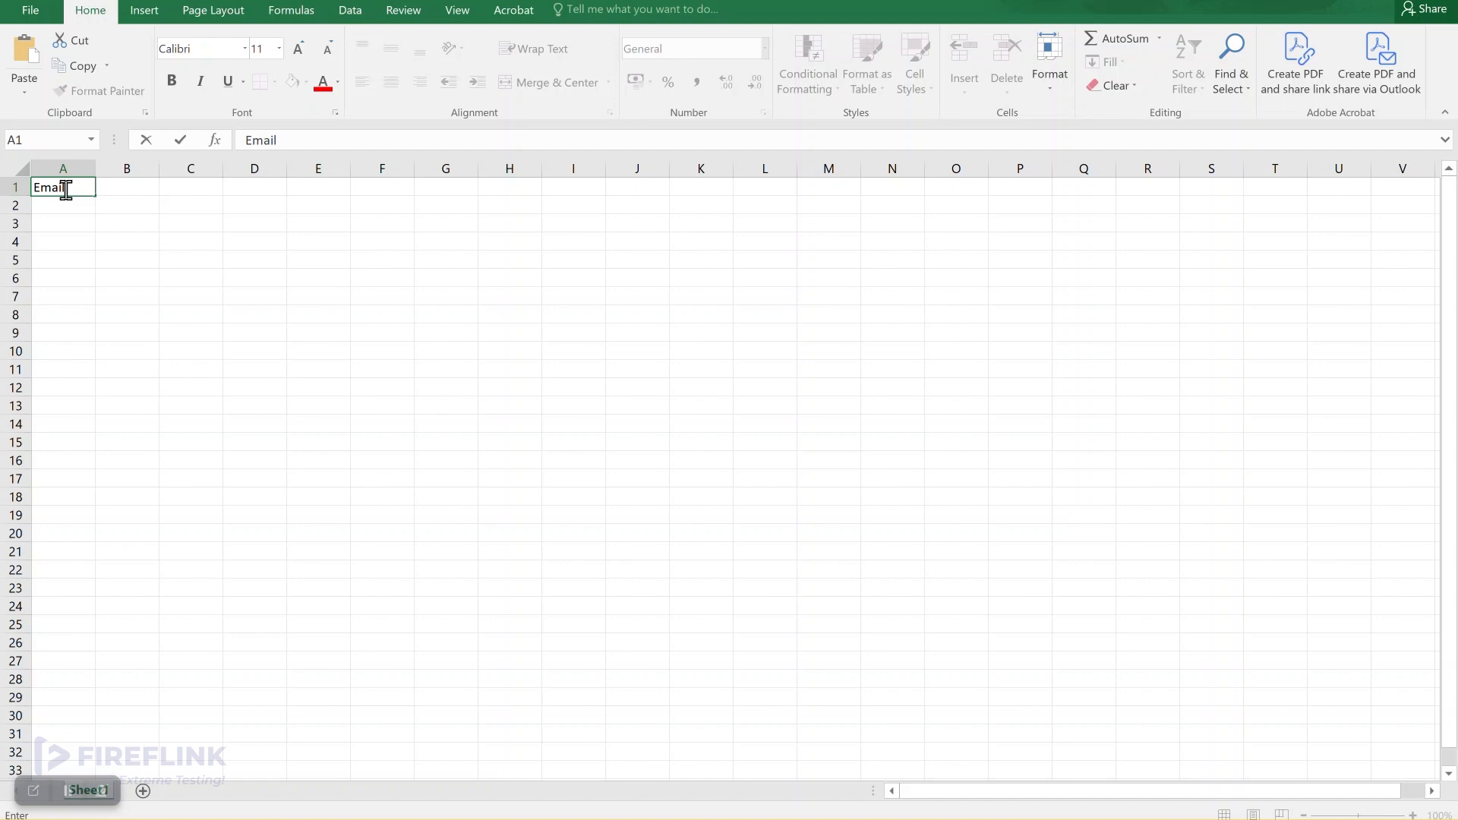
pyautogui.click(138, 190)
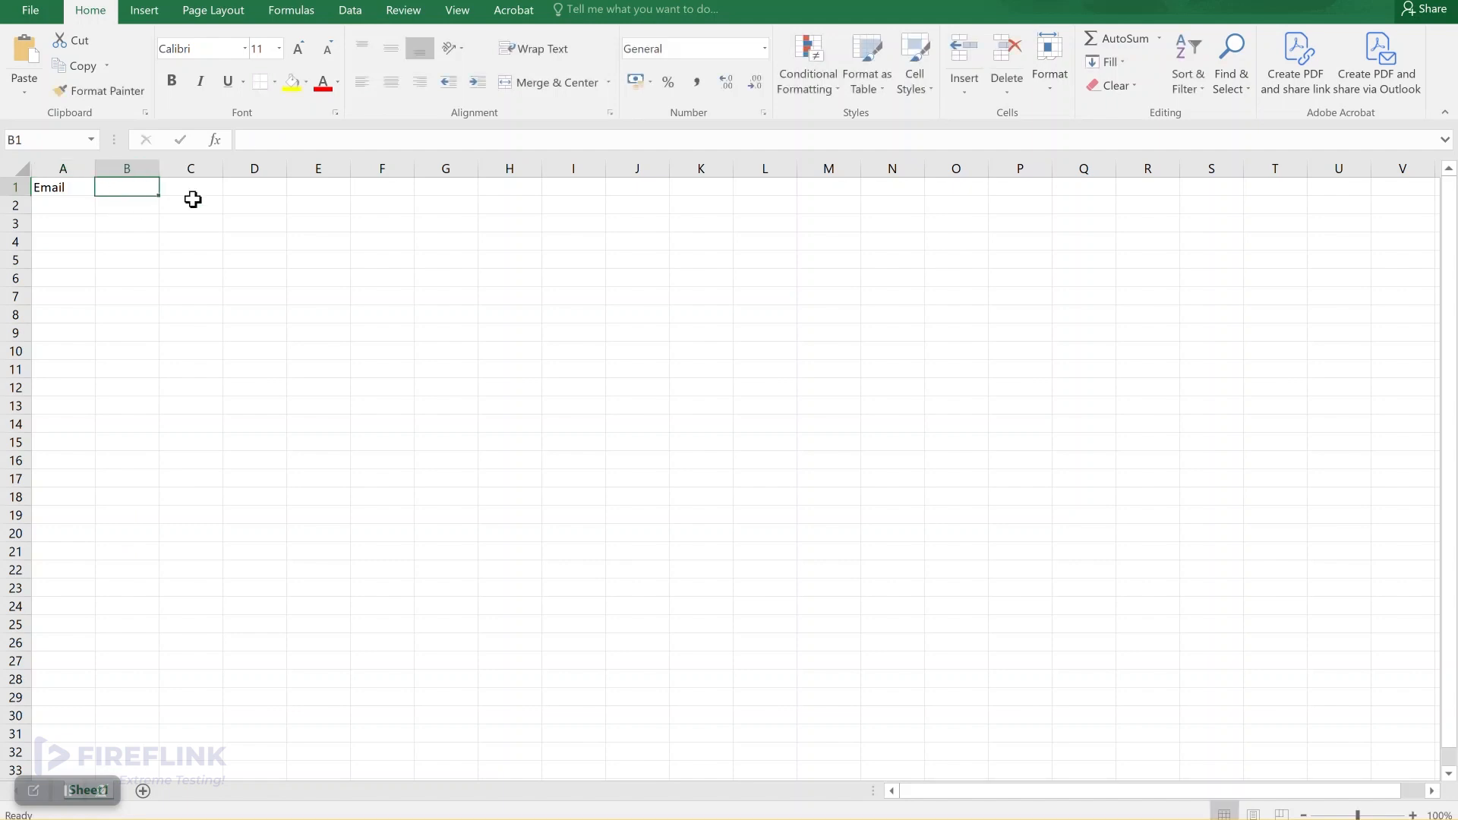
pyautogui.write('Passw')
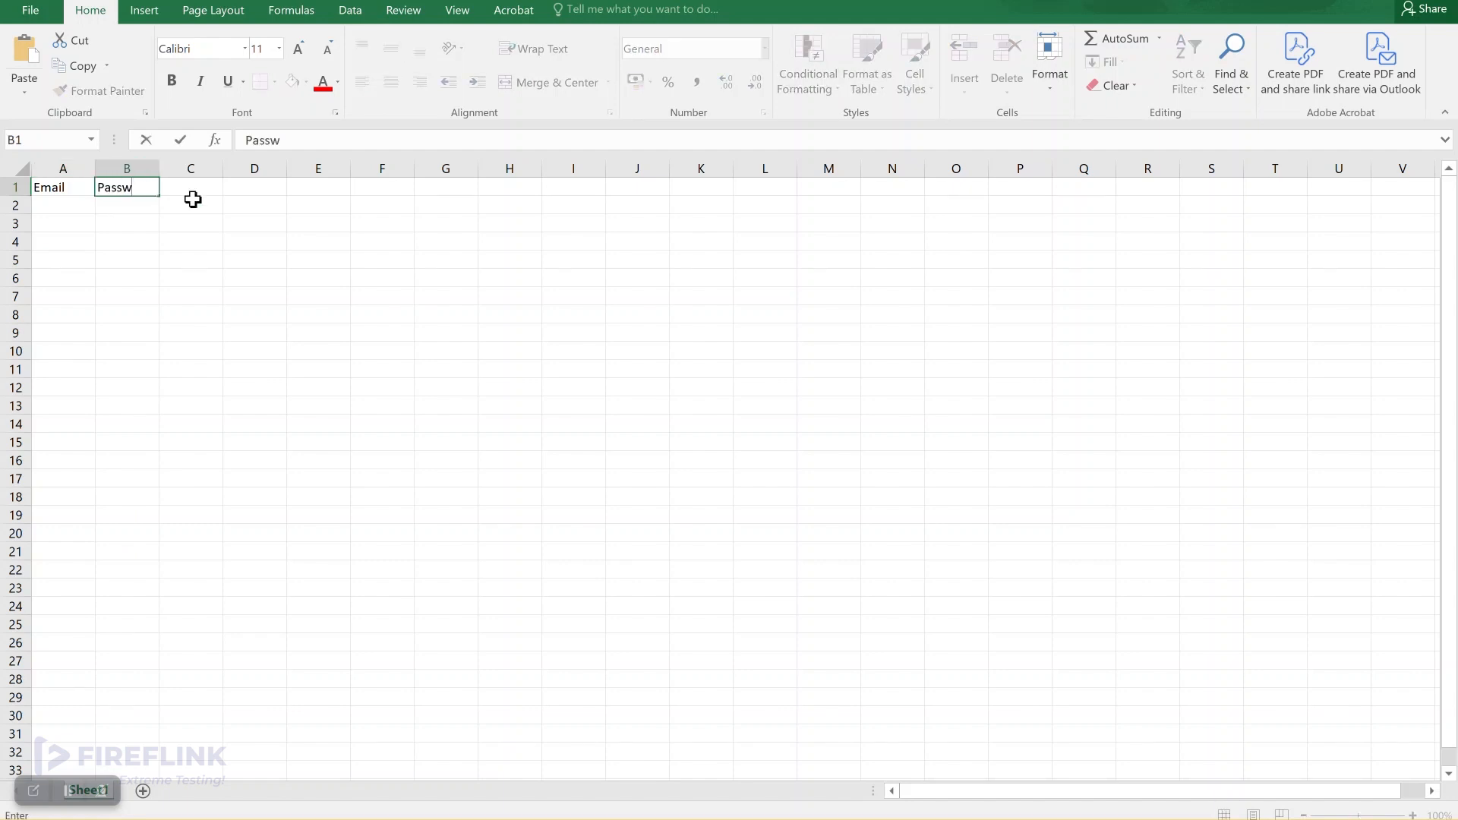
pyautogui.write('ord')
pyautogui.click(70, 206)
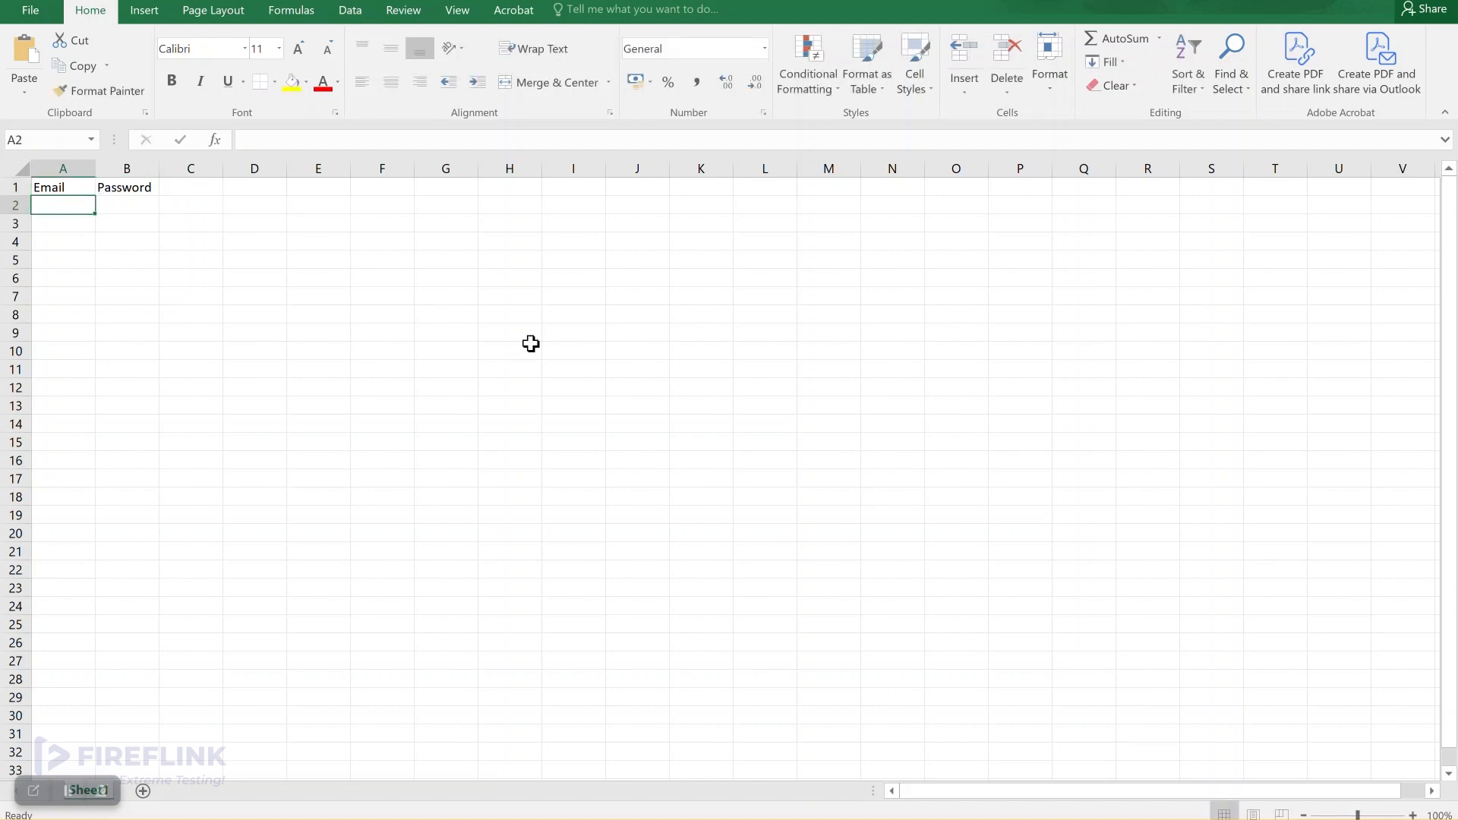
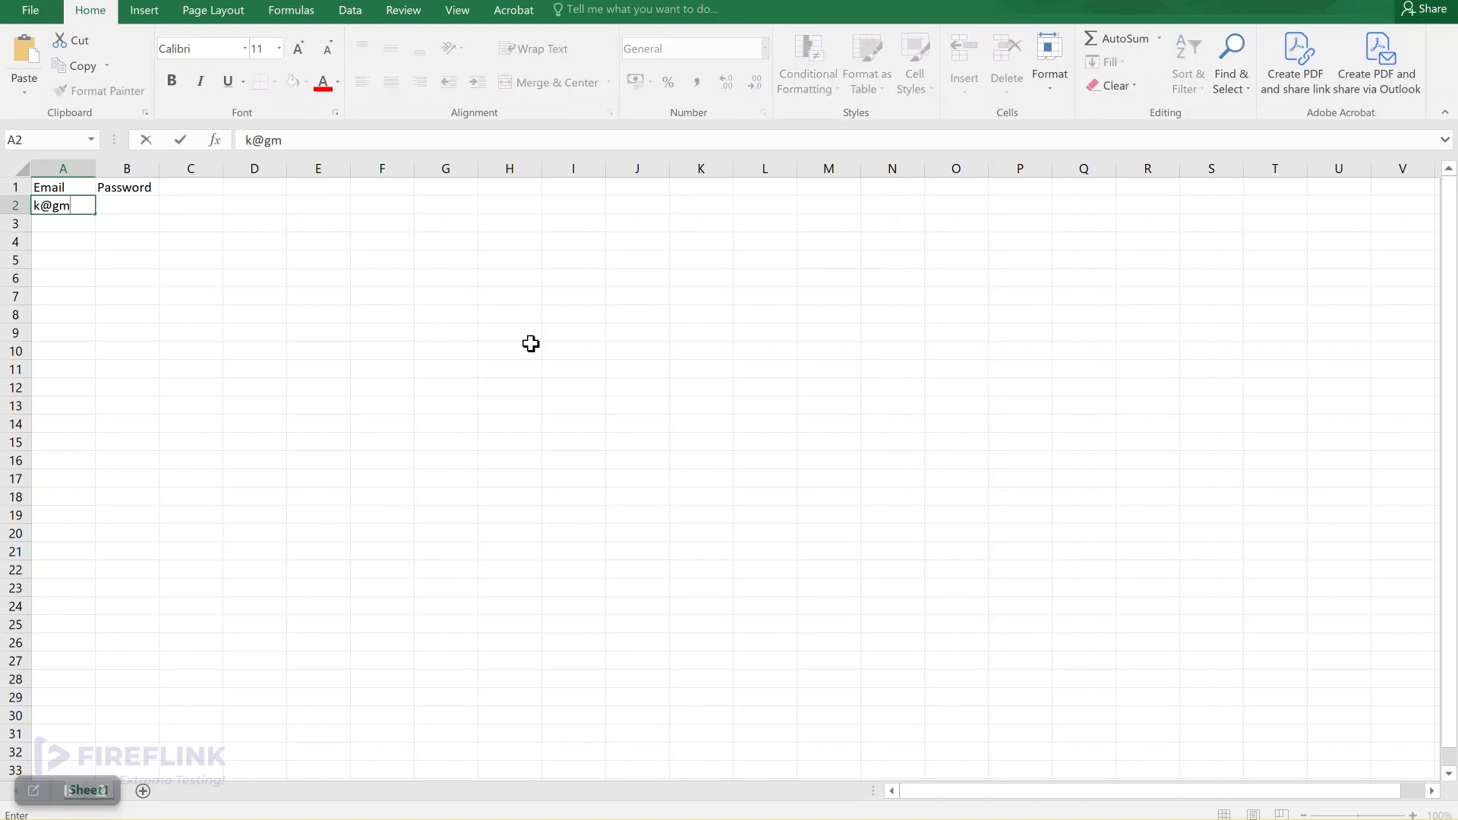
# Step: Enter three users' email addresses in cells A2 through A4
pyautogui.press('Return')
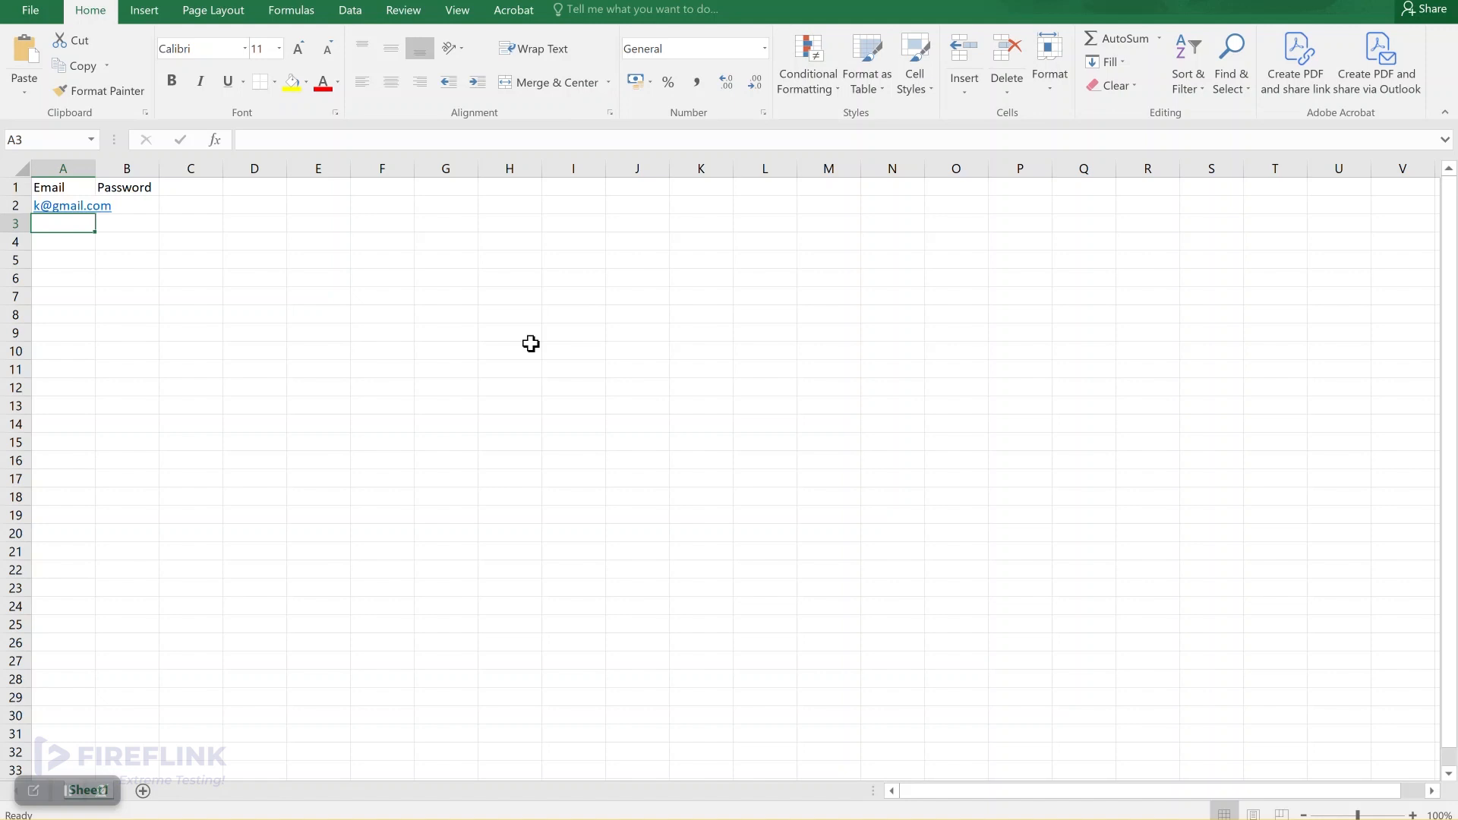
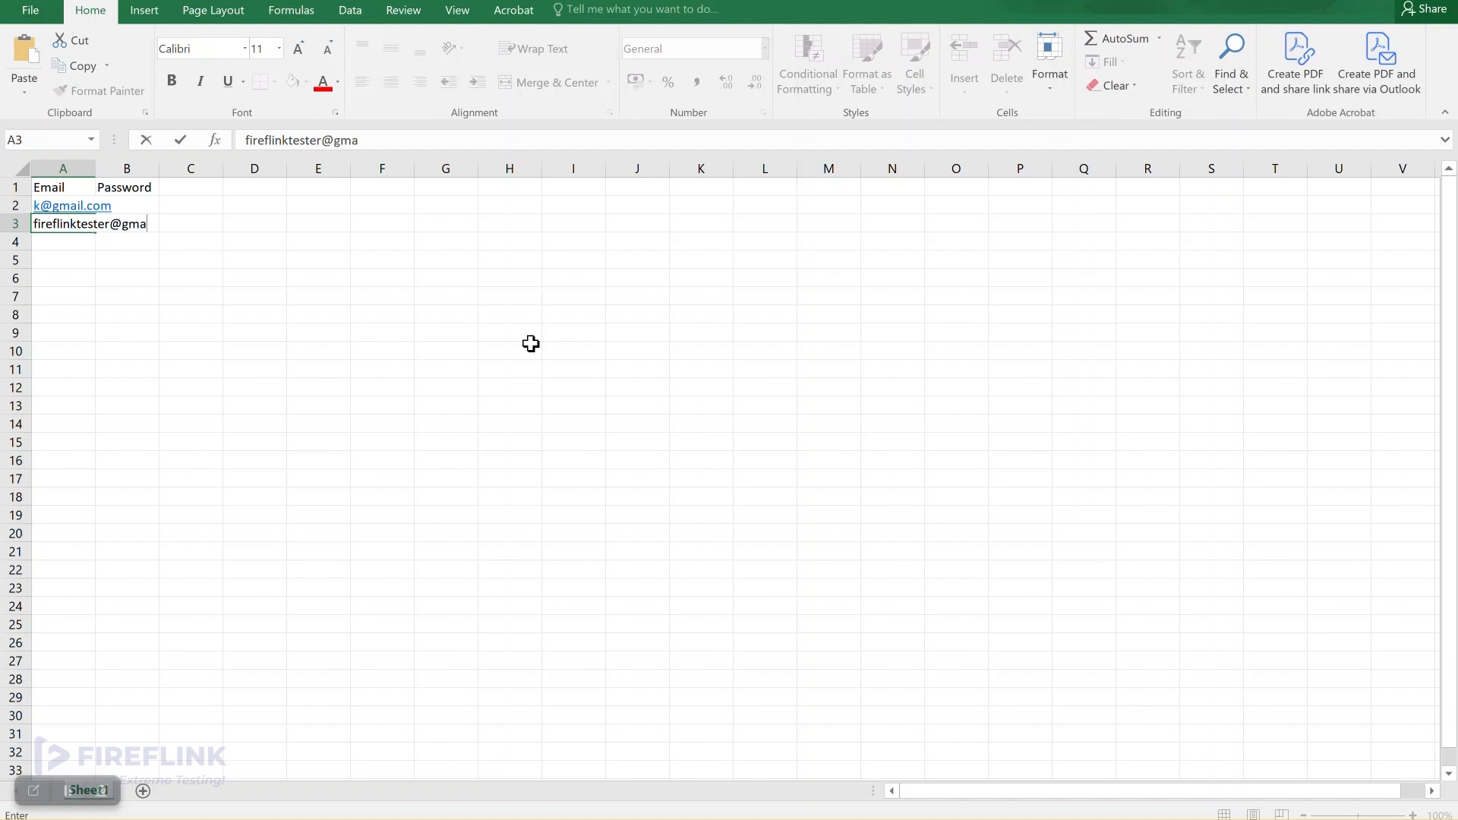
pyautogui.press('Return')
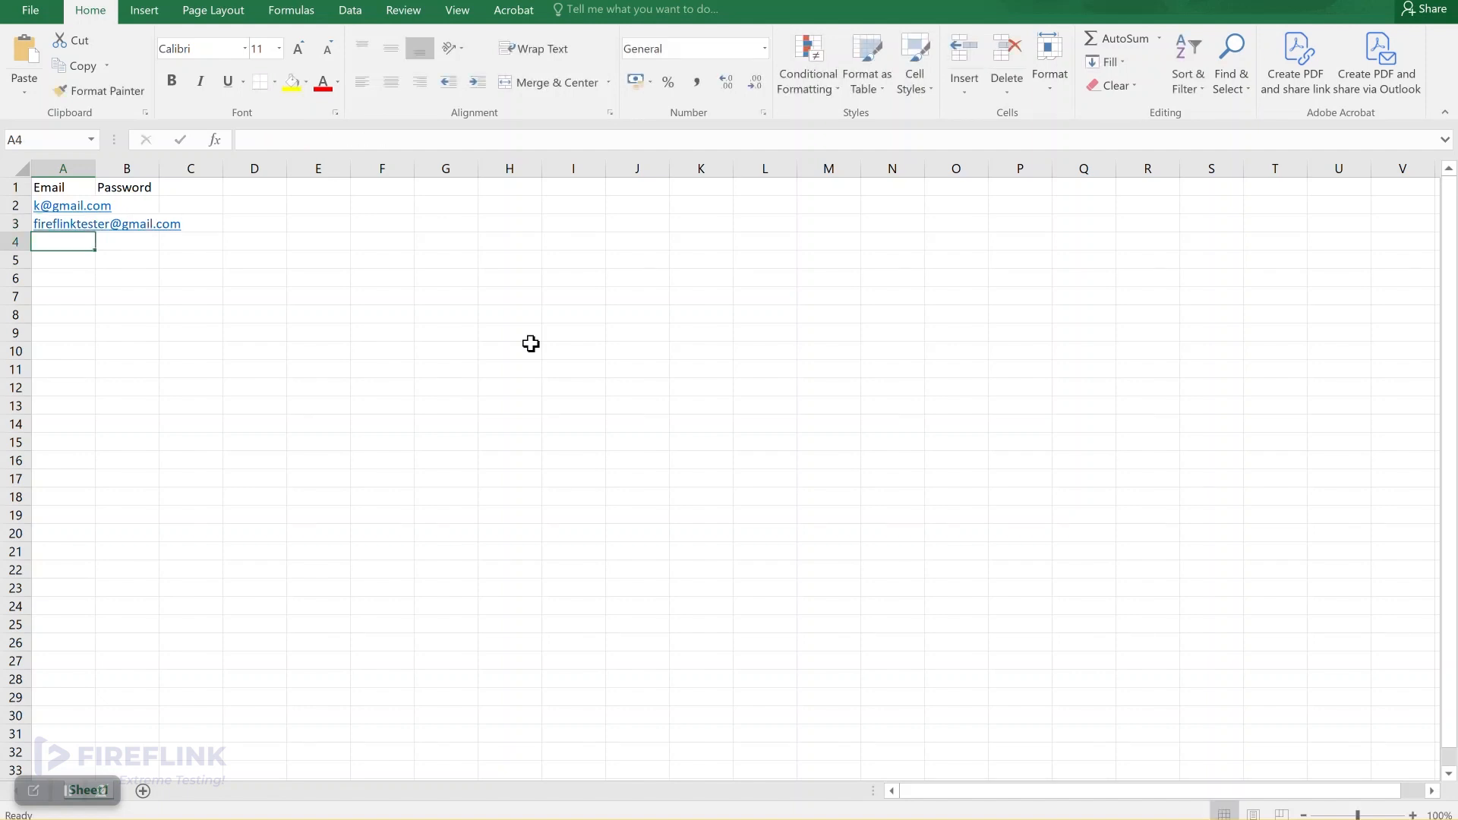
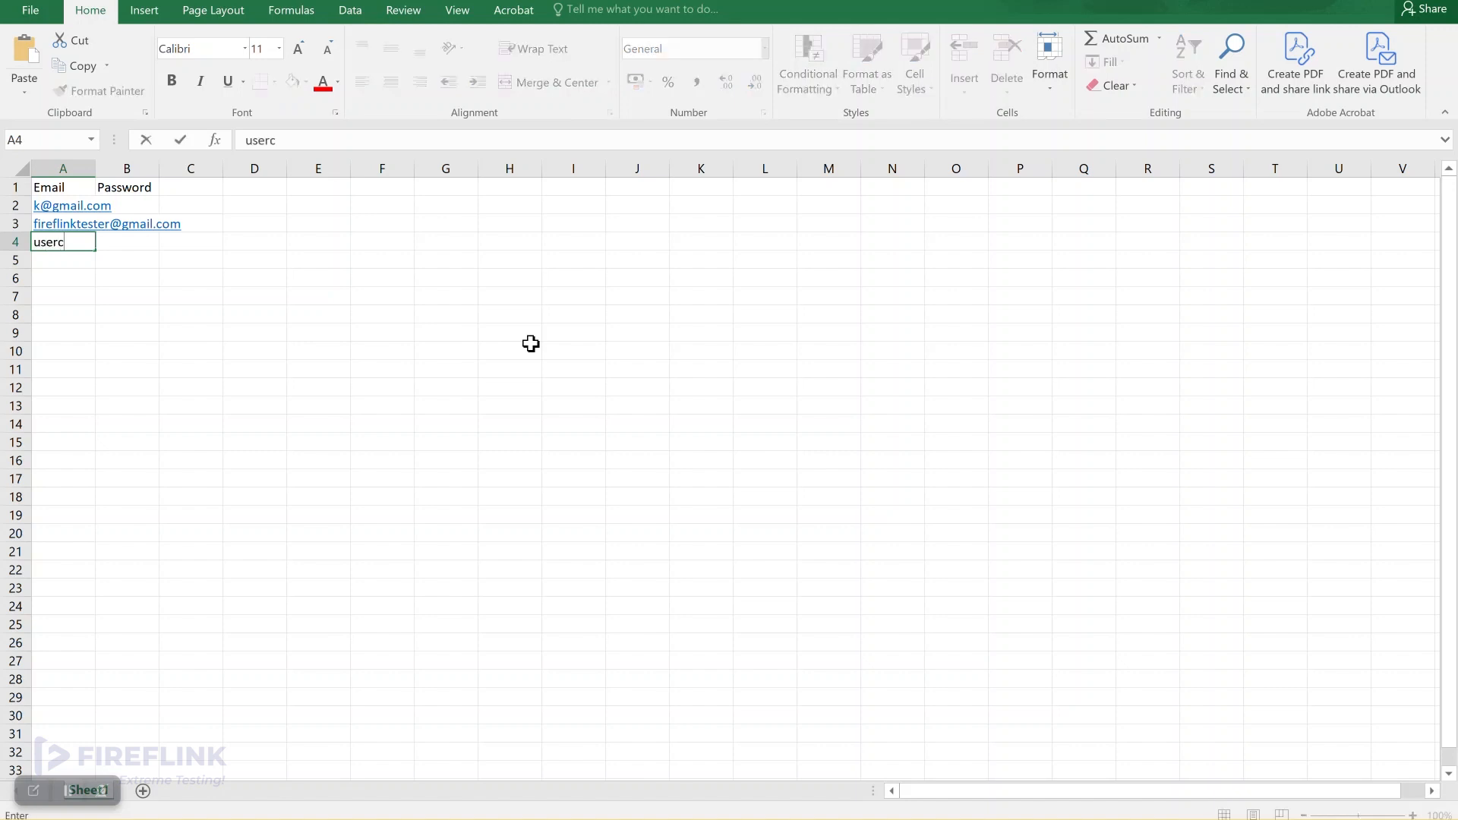
pyautogui.press('Return')
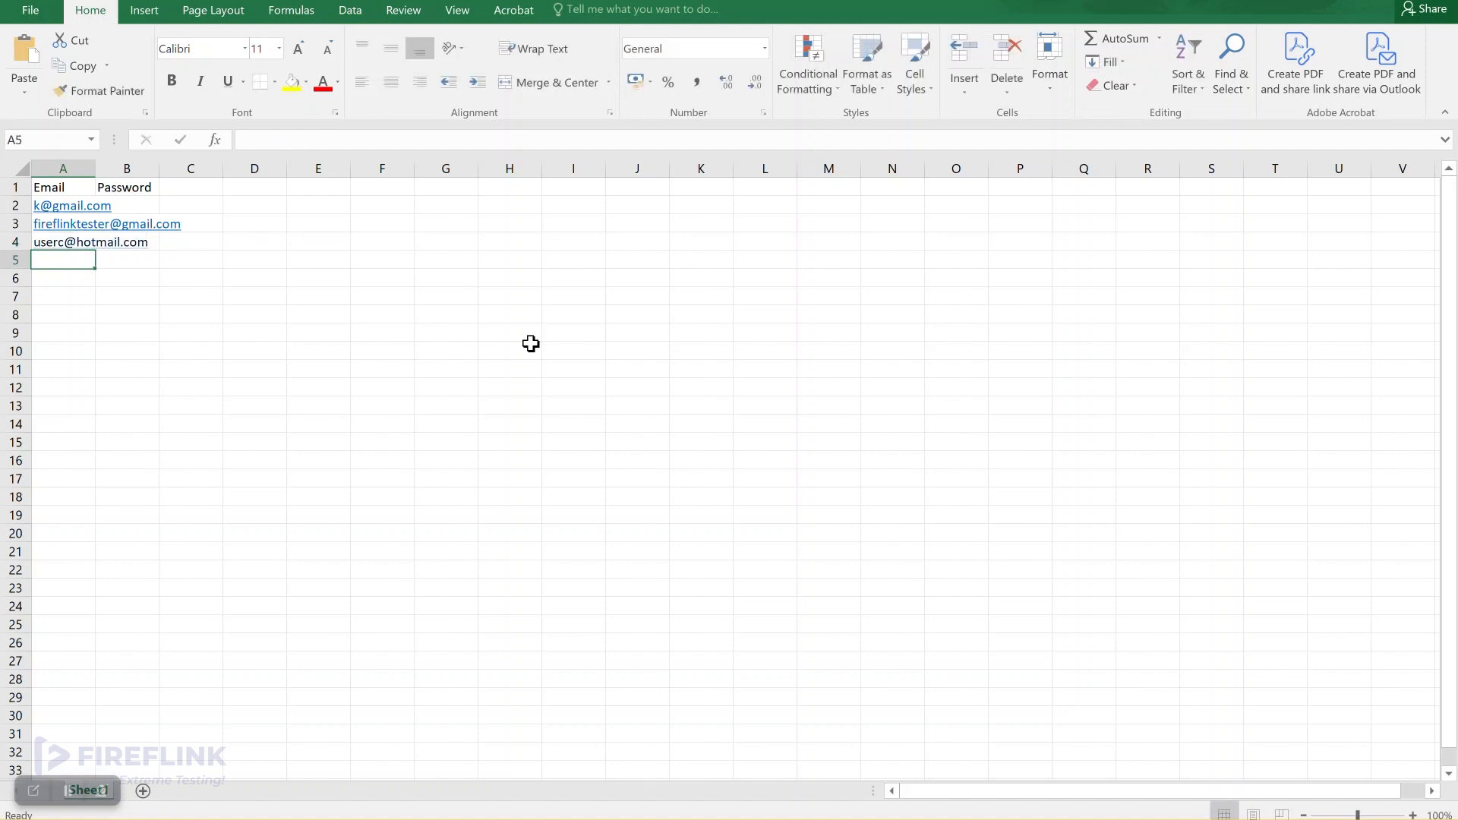
# Step: Widen column A to fit the emails, then enter each user's password in B2 to B4
pyautogui.doubleClick(92, 175)
pyautogui.click(214, 199)
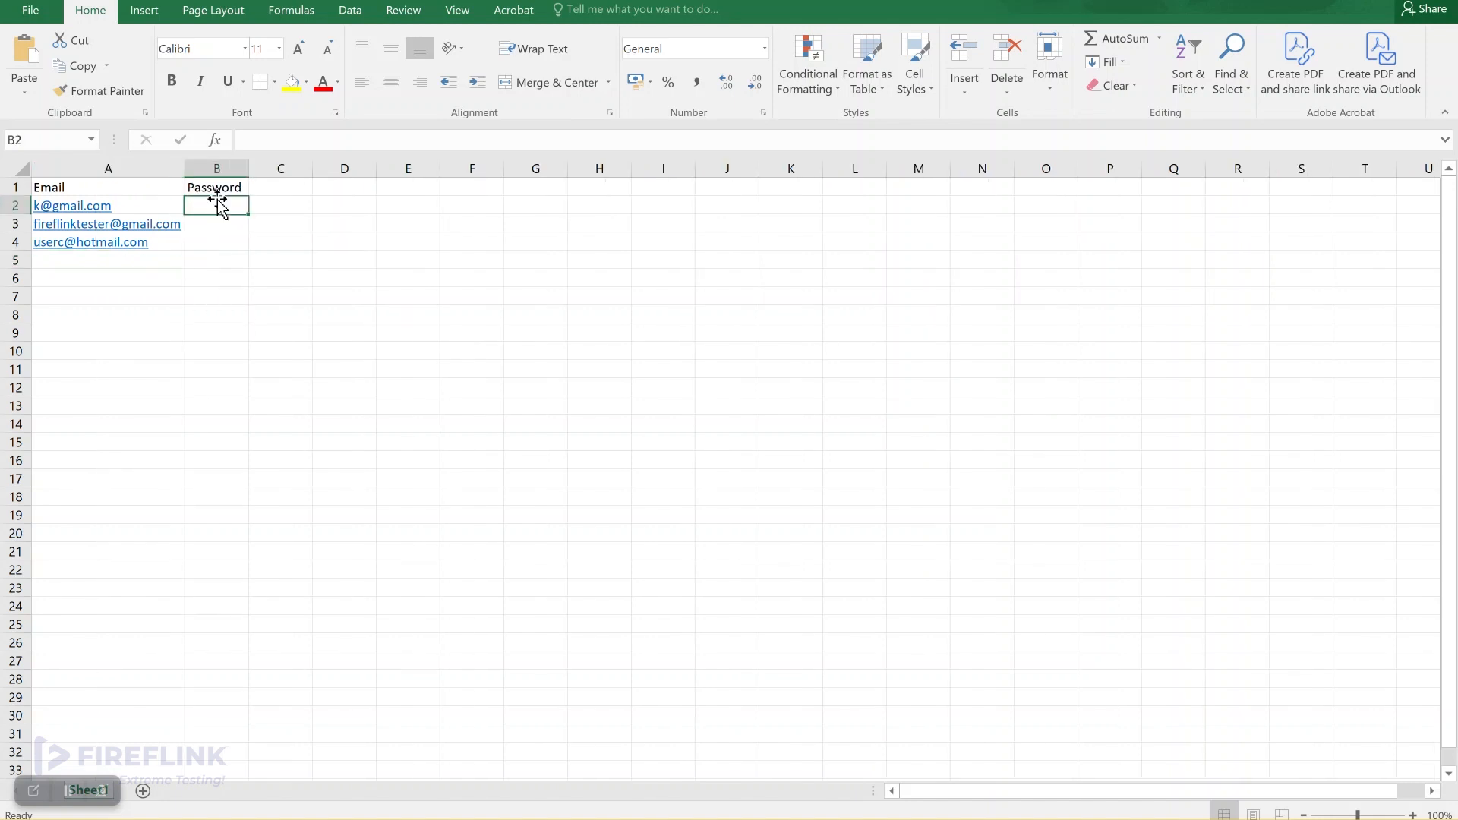
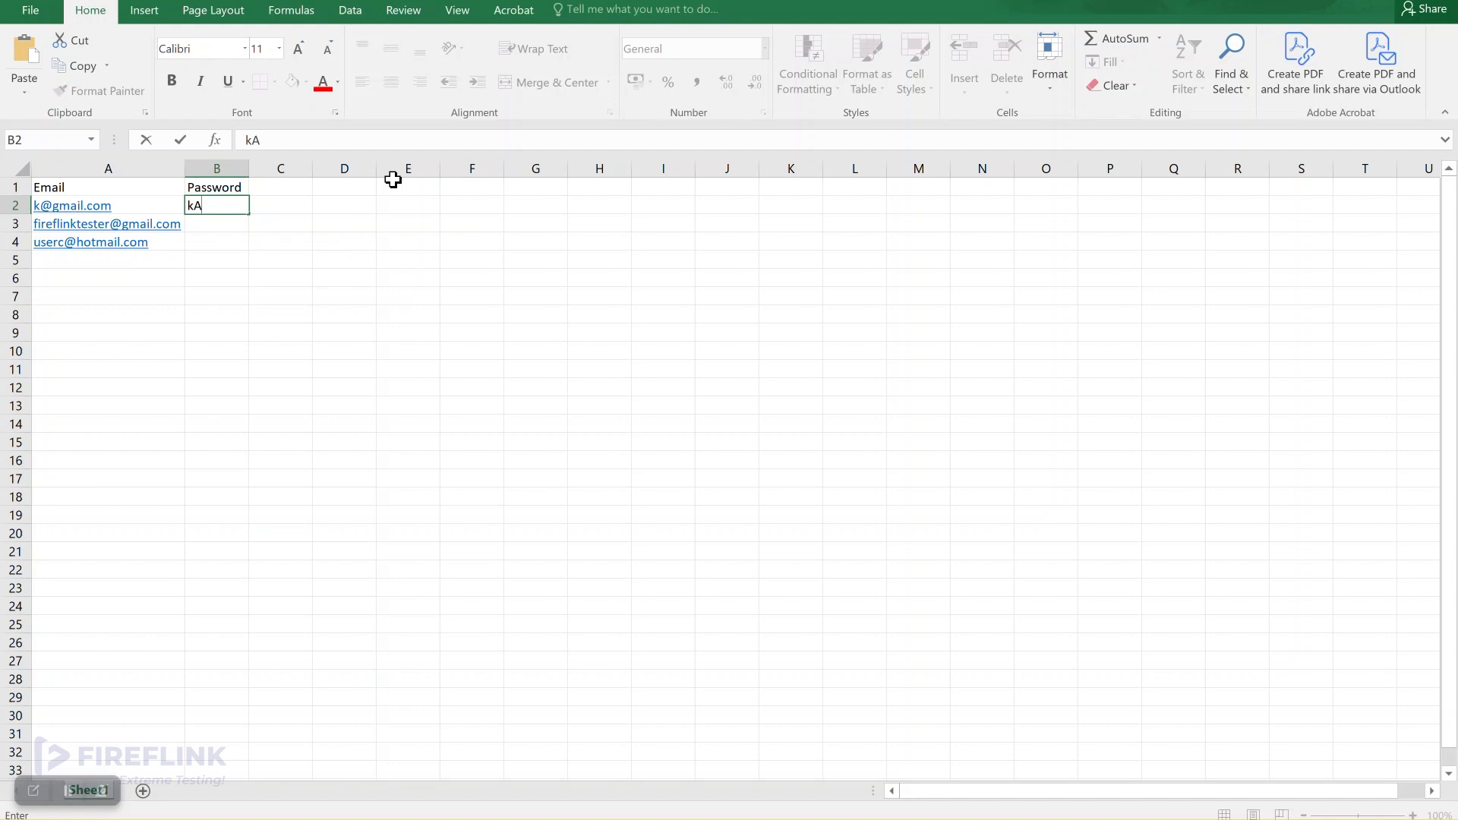
pyautogui.press('BackSpace')
pyautogui.press('Return')
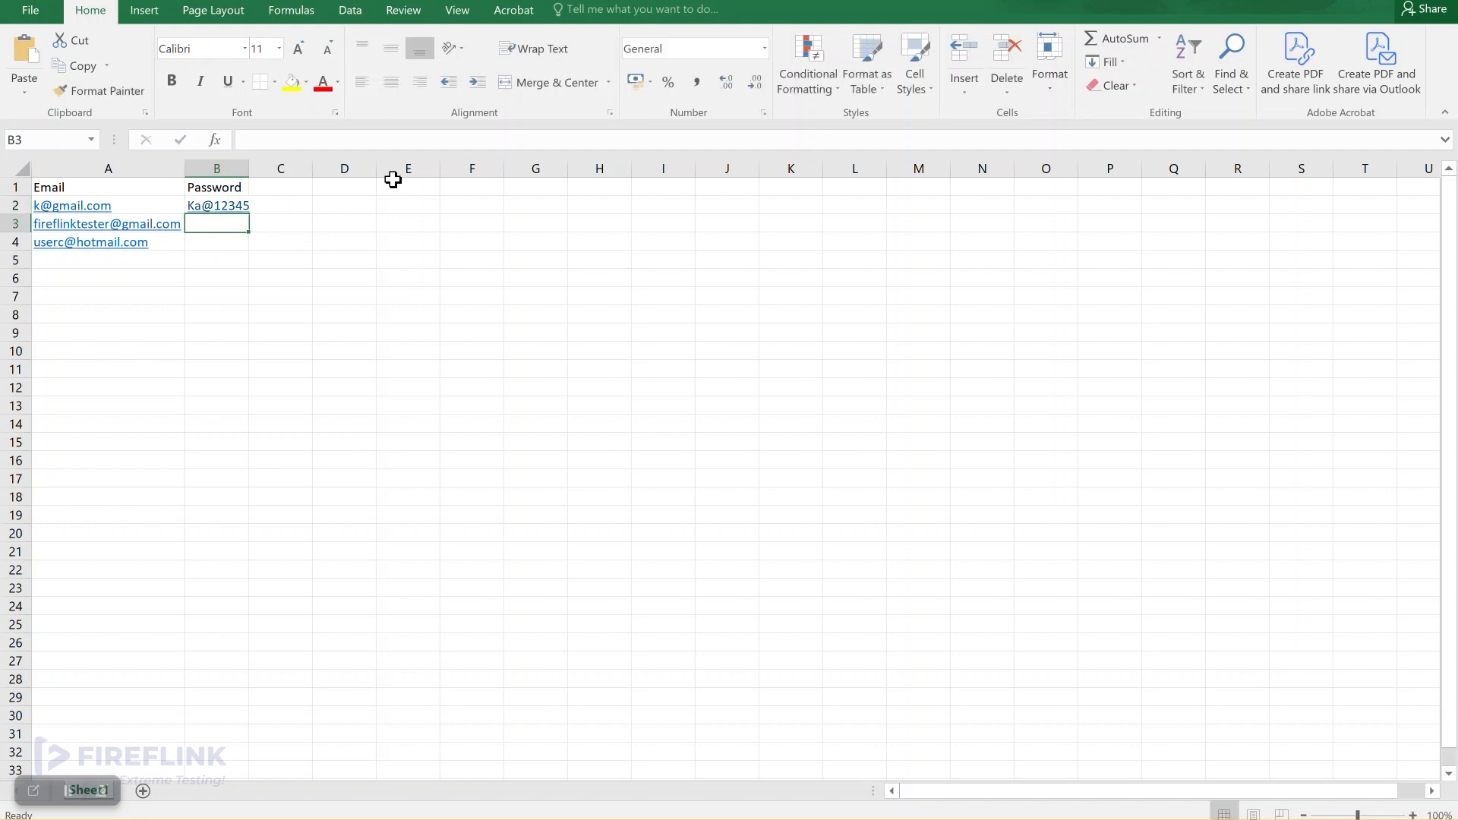
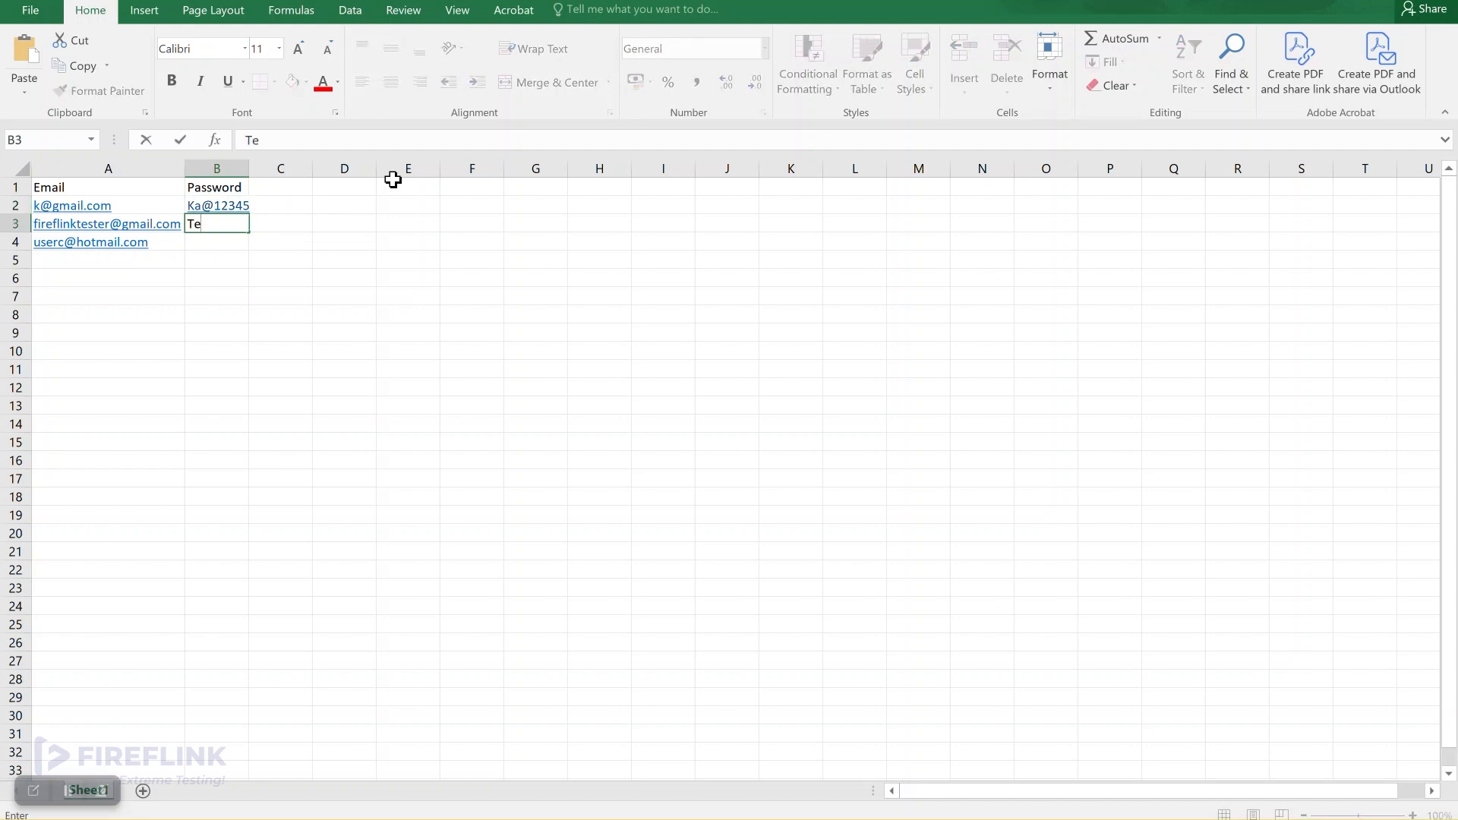
pyautogui.press('Return')
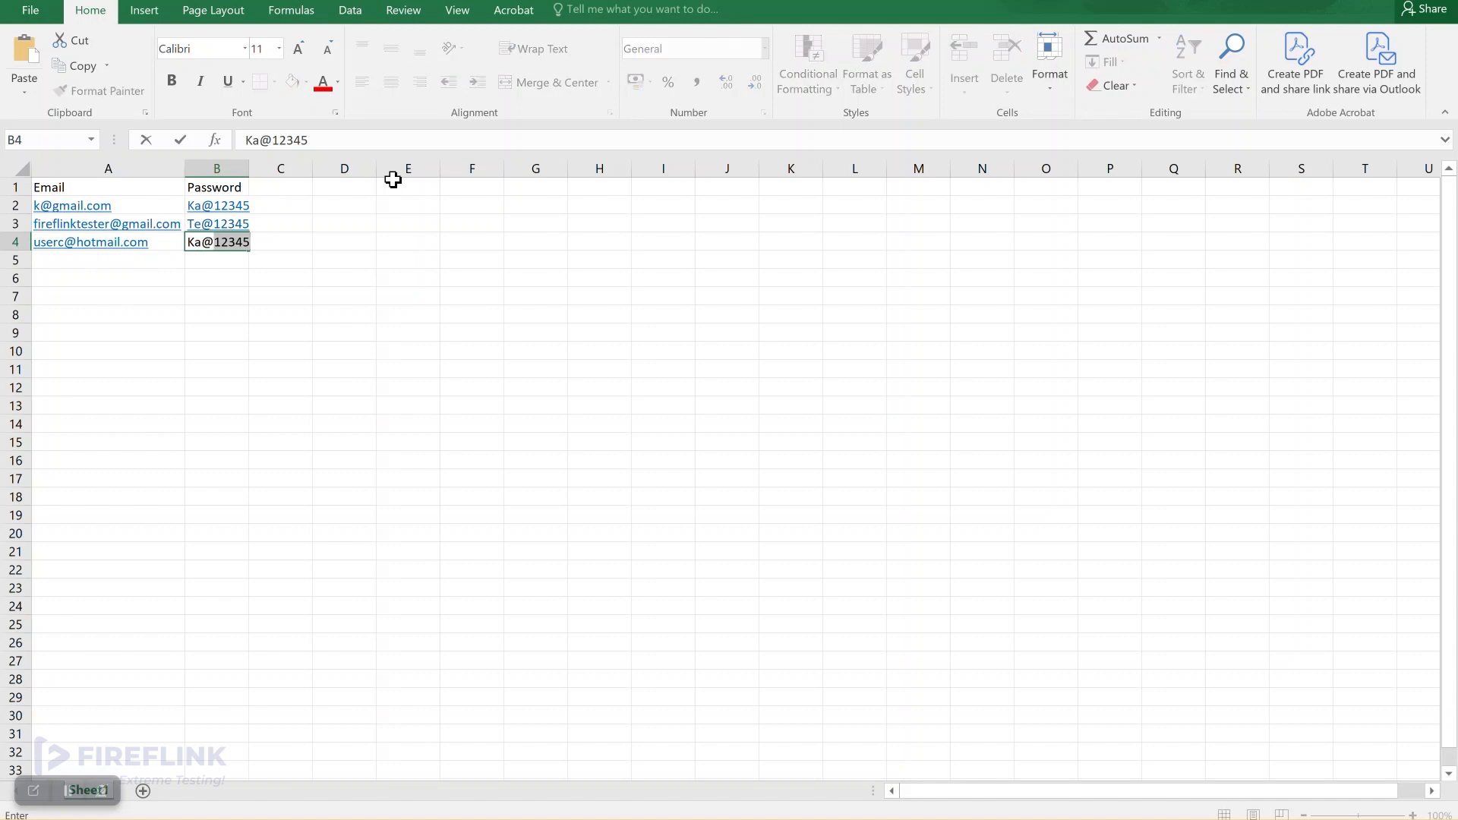
pyautogui.press('Return')
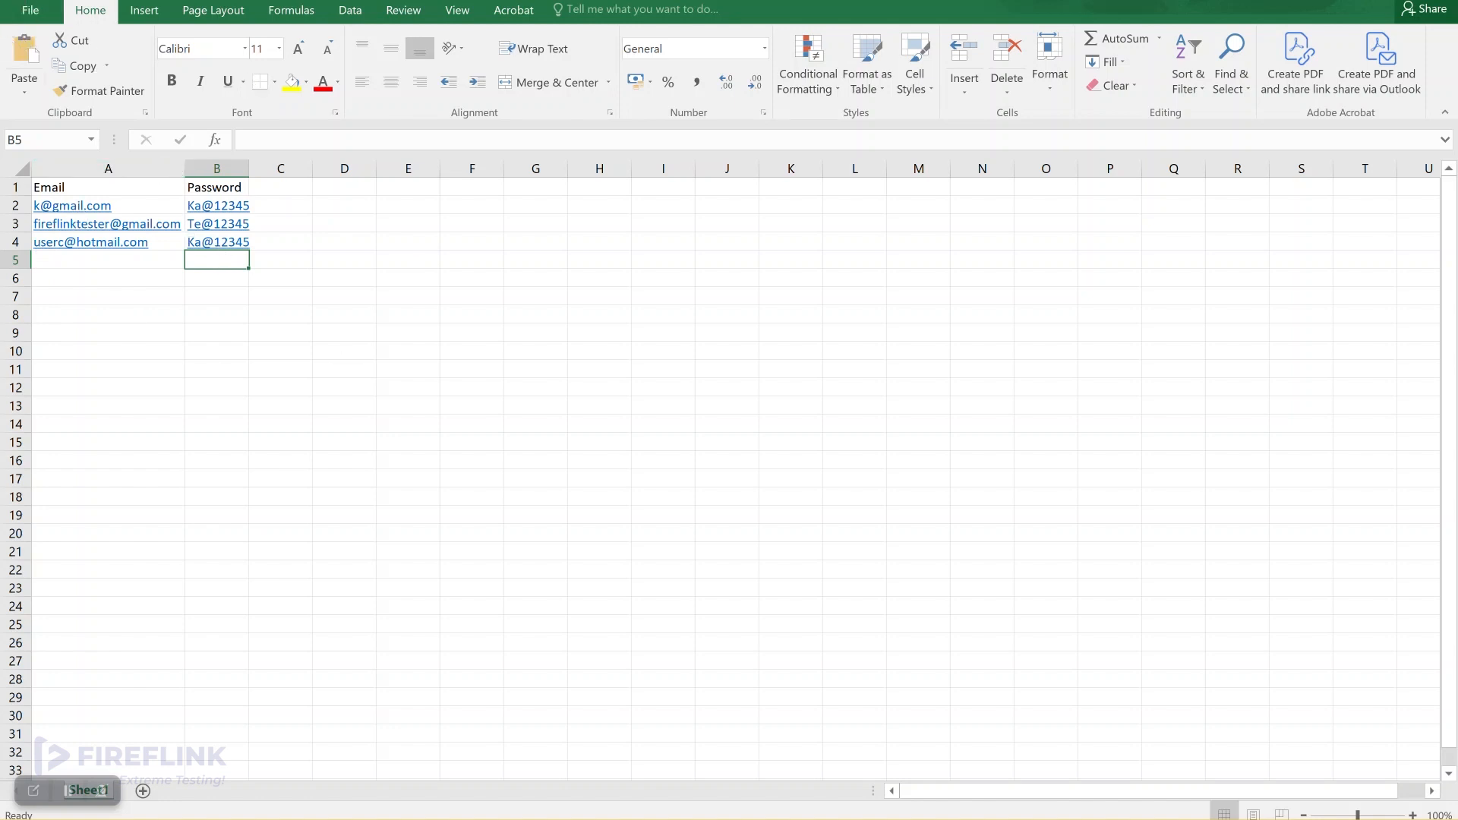
# Step: Save the workbook to the Desktop as UserCredentials
pyautogui.click(29, 11)
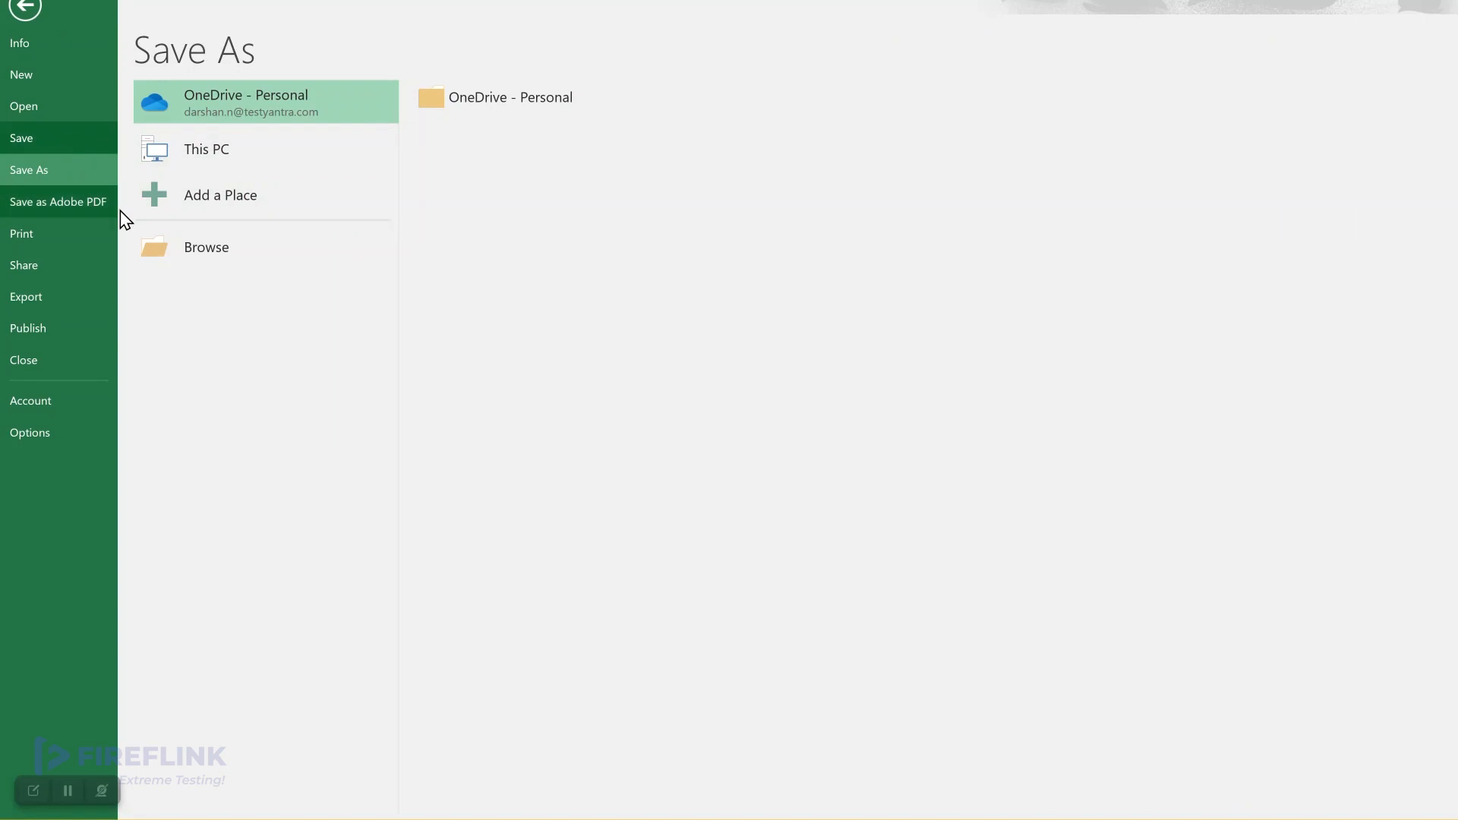
pyautogui.click(199, 245)
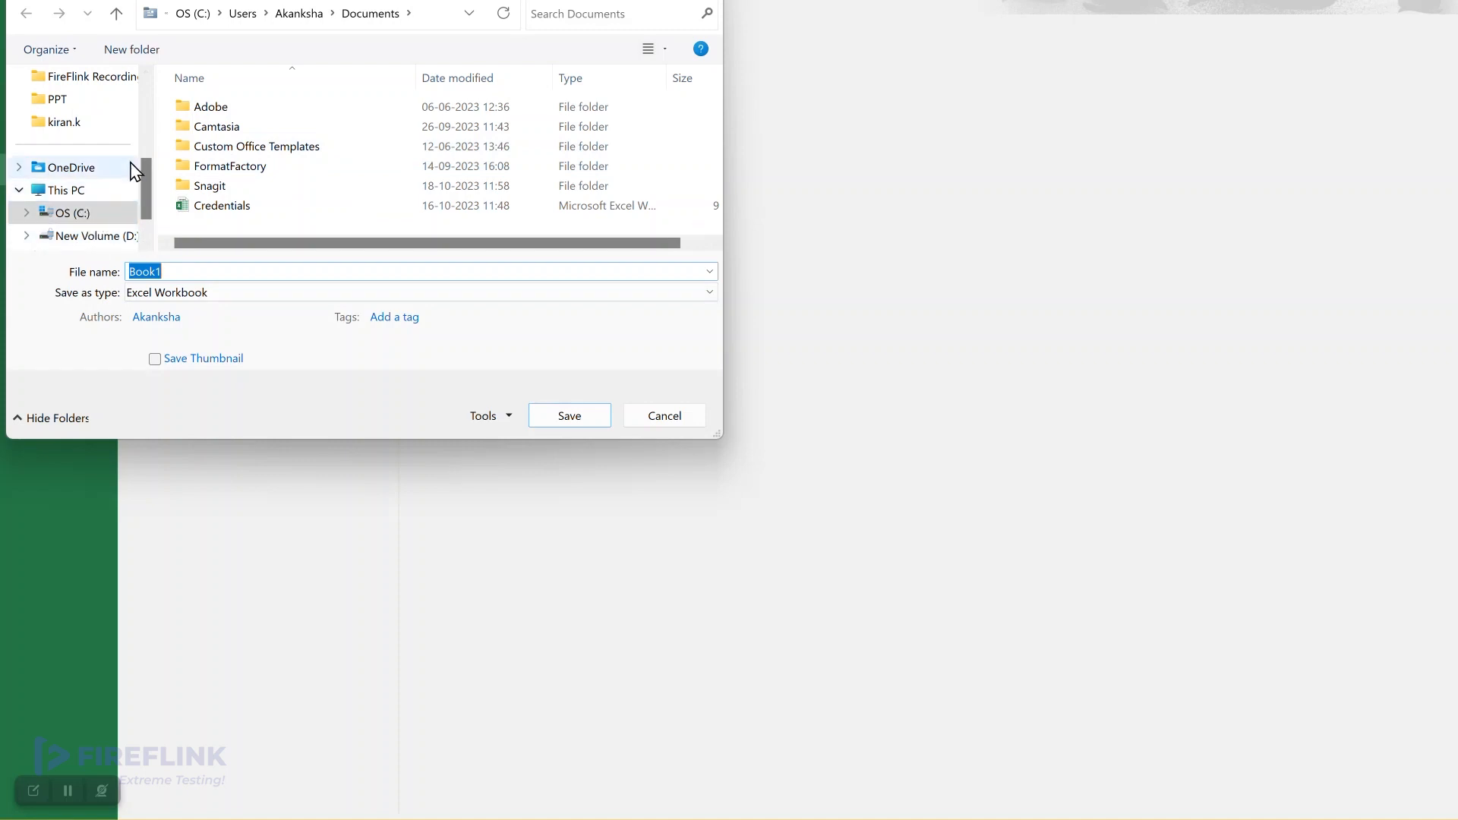
pyautogui.scroll(3, 145, 170)
pyautogui.click(70, 144)
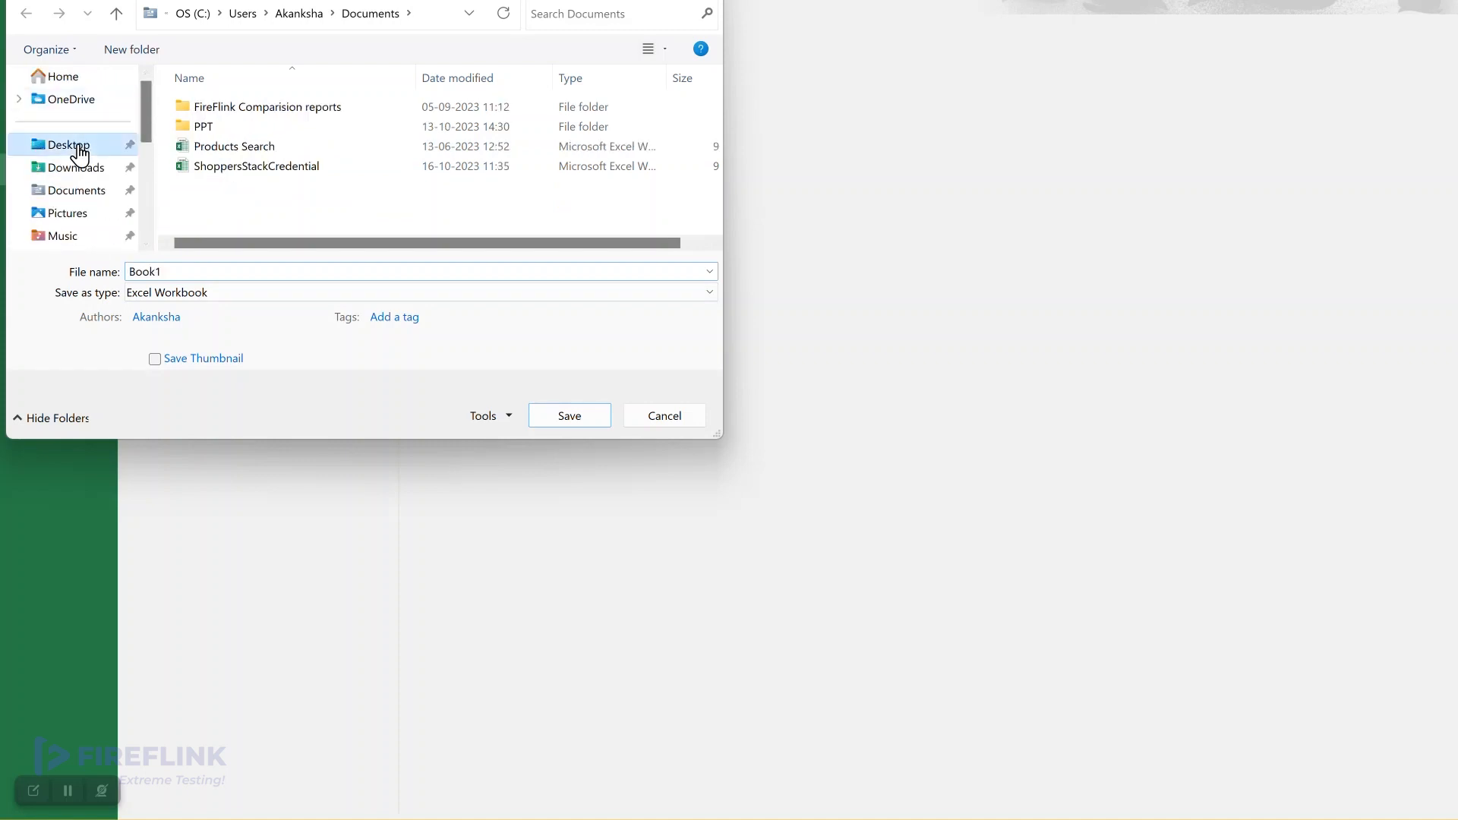
pyautogui.click(232, 267)
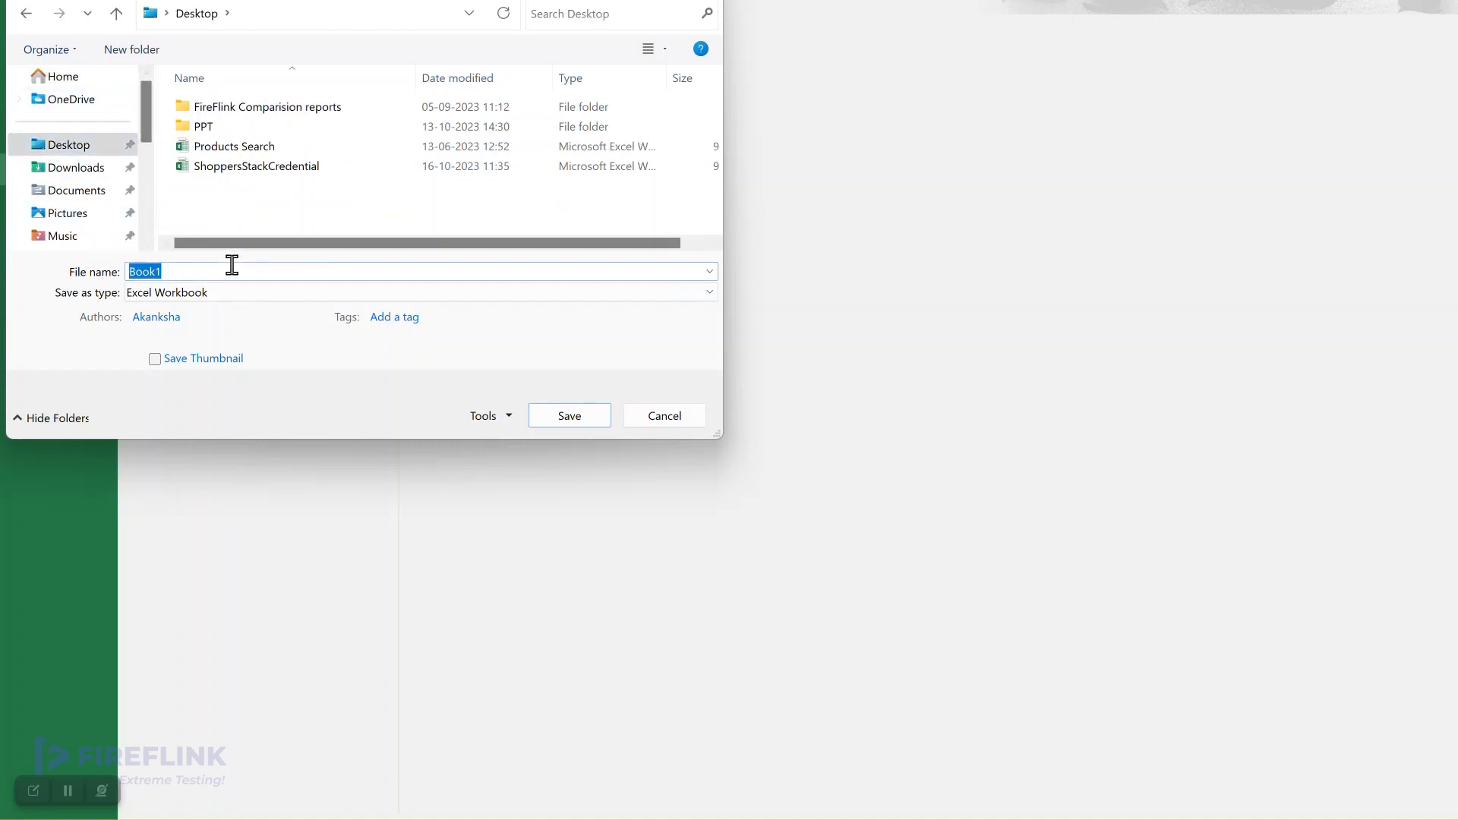
pyautogui.press('BackSpace')
pyautogui.write('UserCredentials')
pyautogui.click(570, 418)
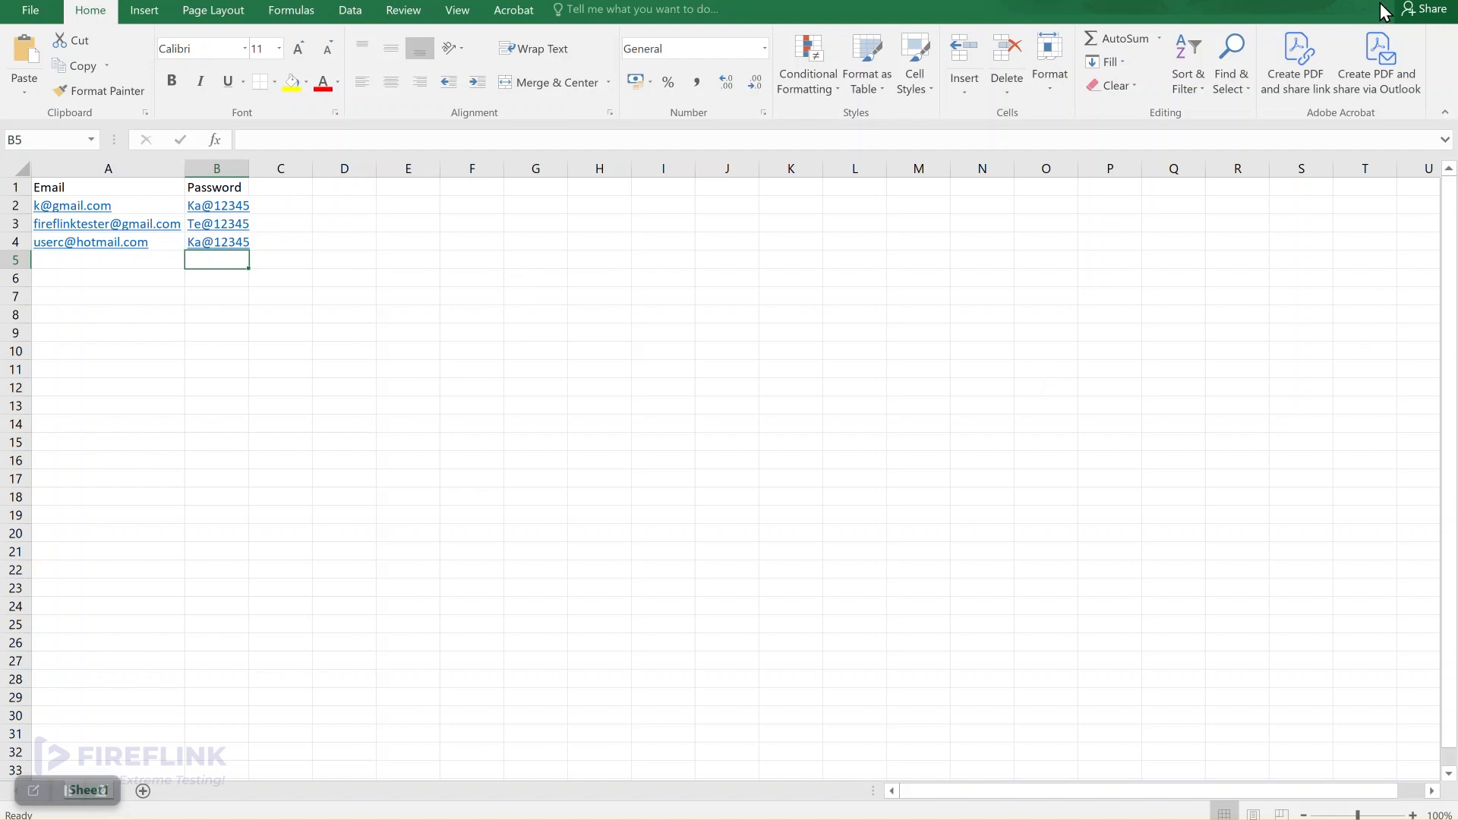
# Step: Switch to FireFlink's Test Data page and add a file to the ShoppersStack folder
pyautogui.click(1438, 1)
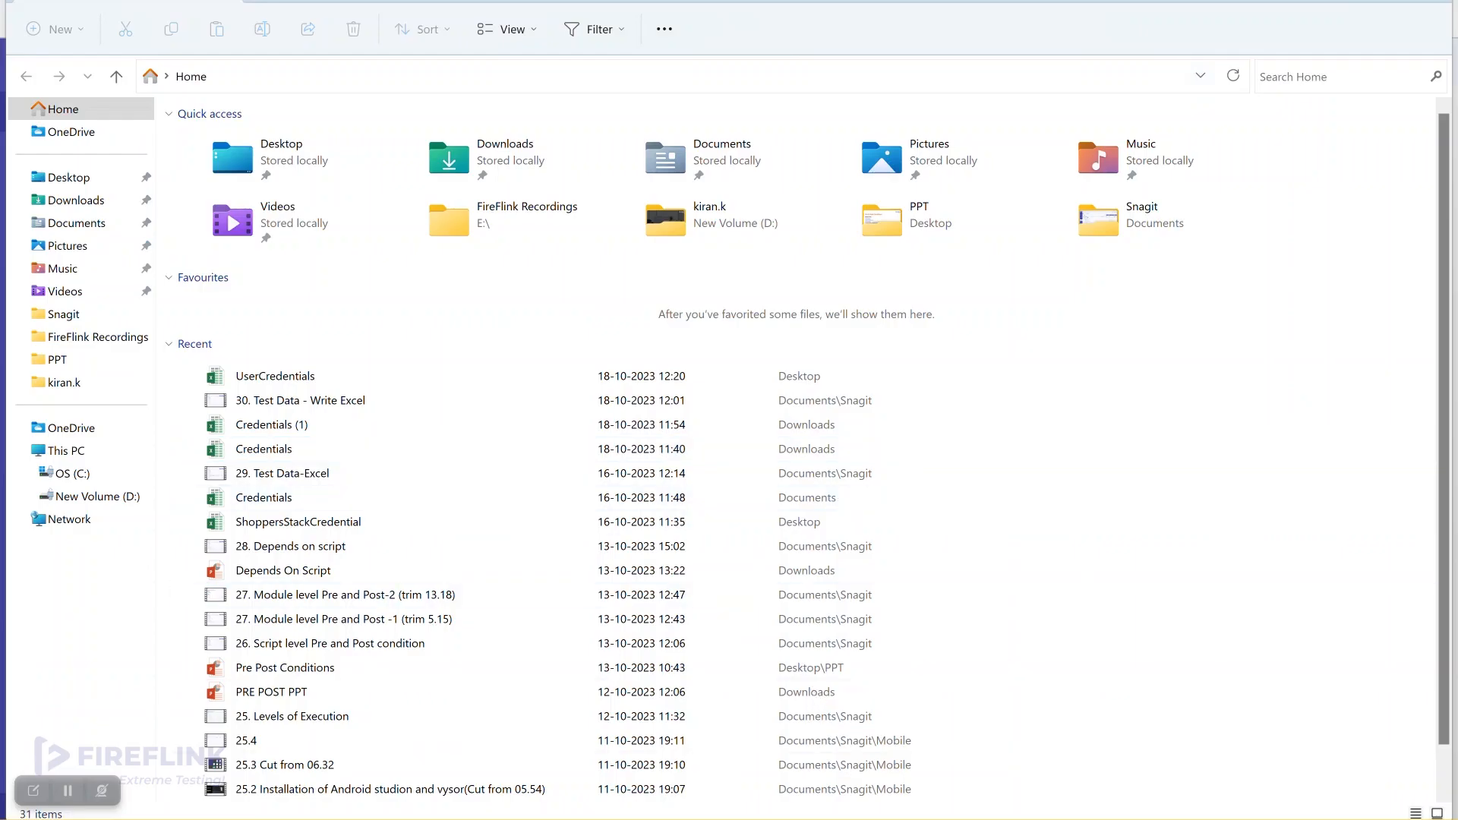
pyautogui.hotkey('alt', 'Tab')
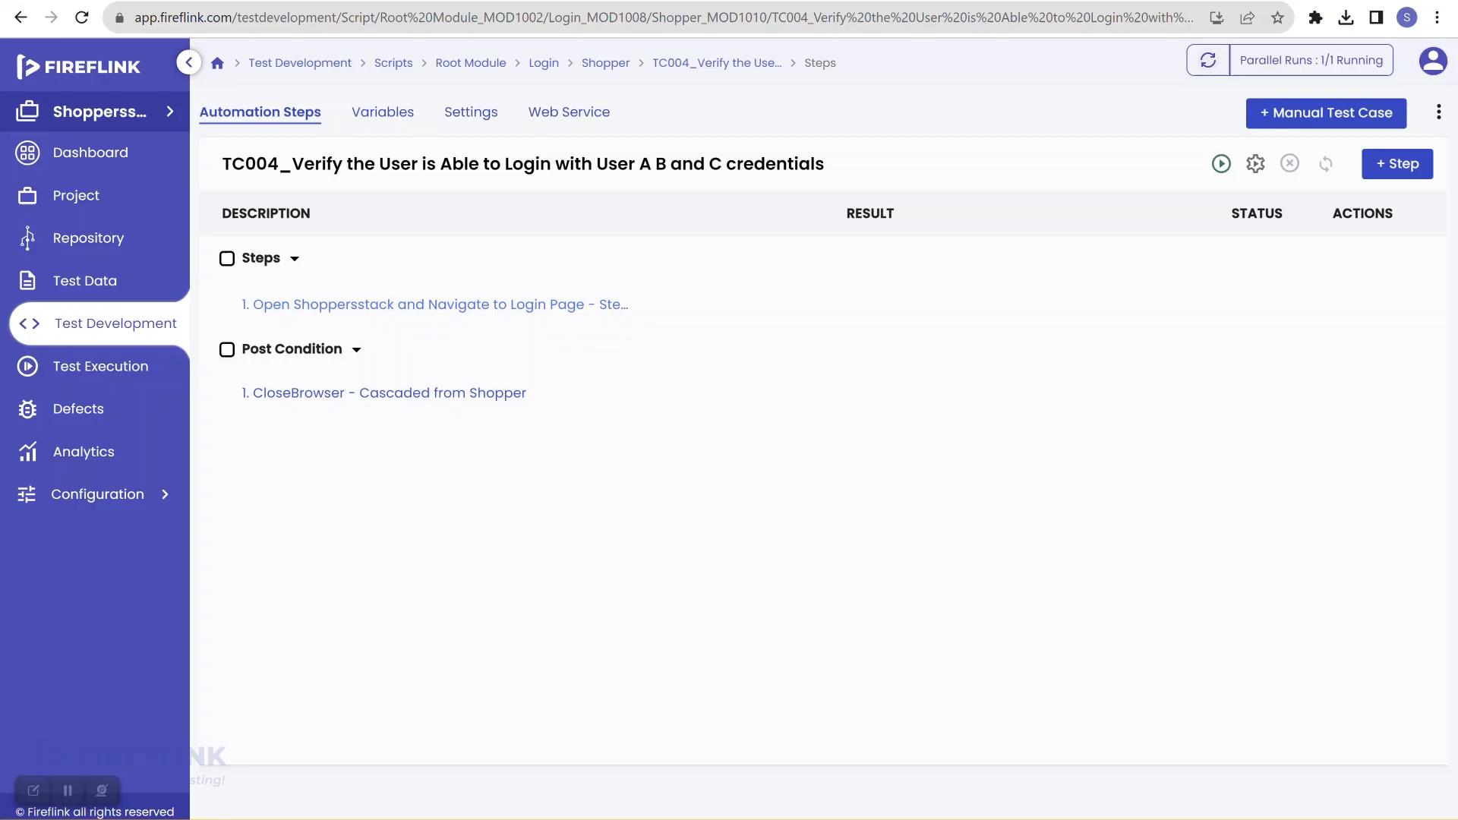
pyautogui.click(116, 281)
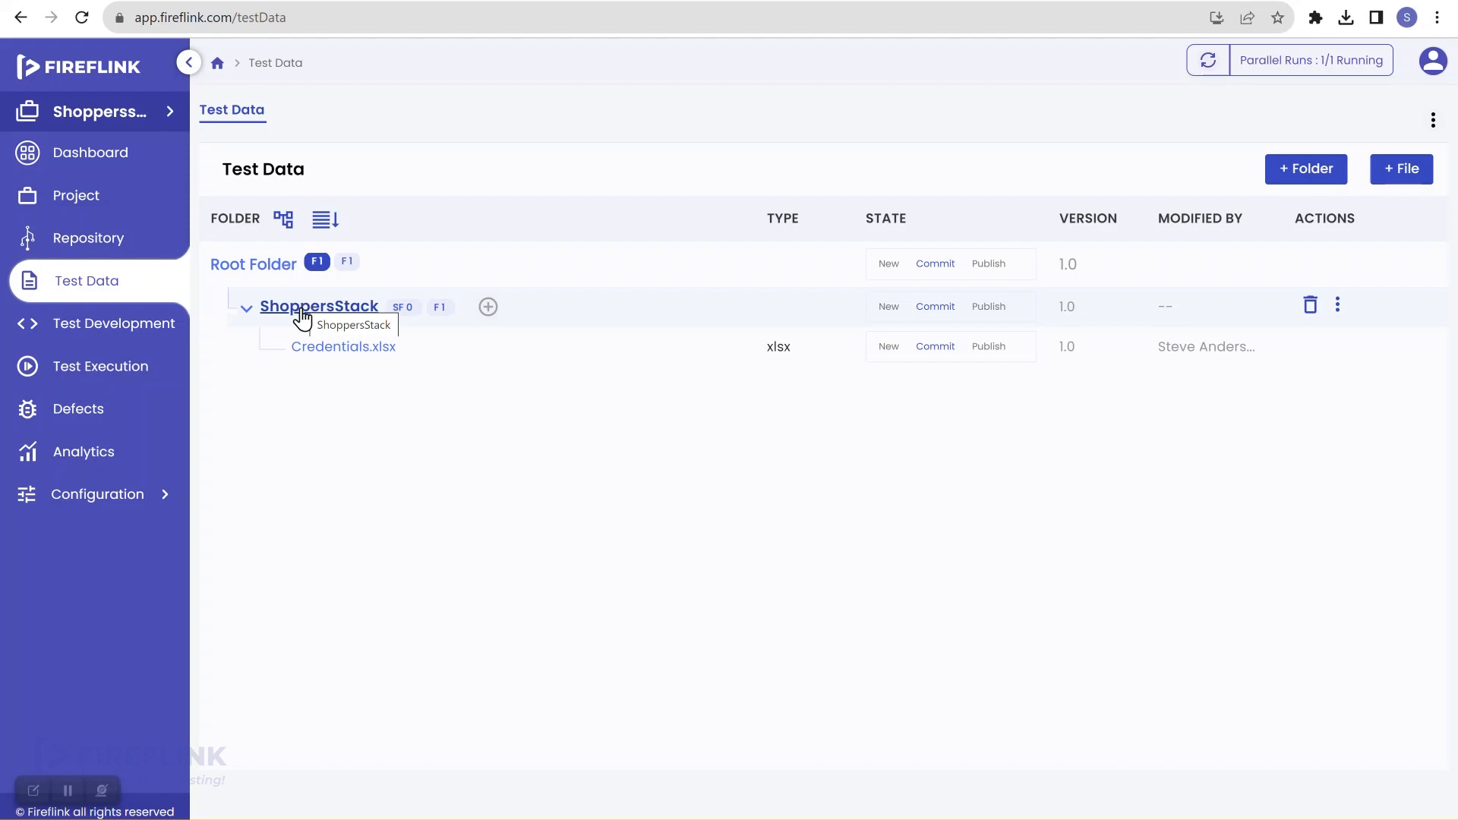
pyautogui.click(489, 307)
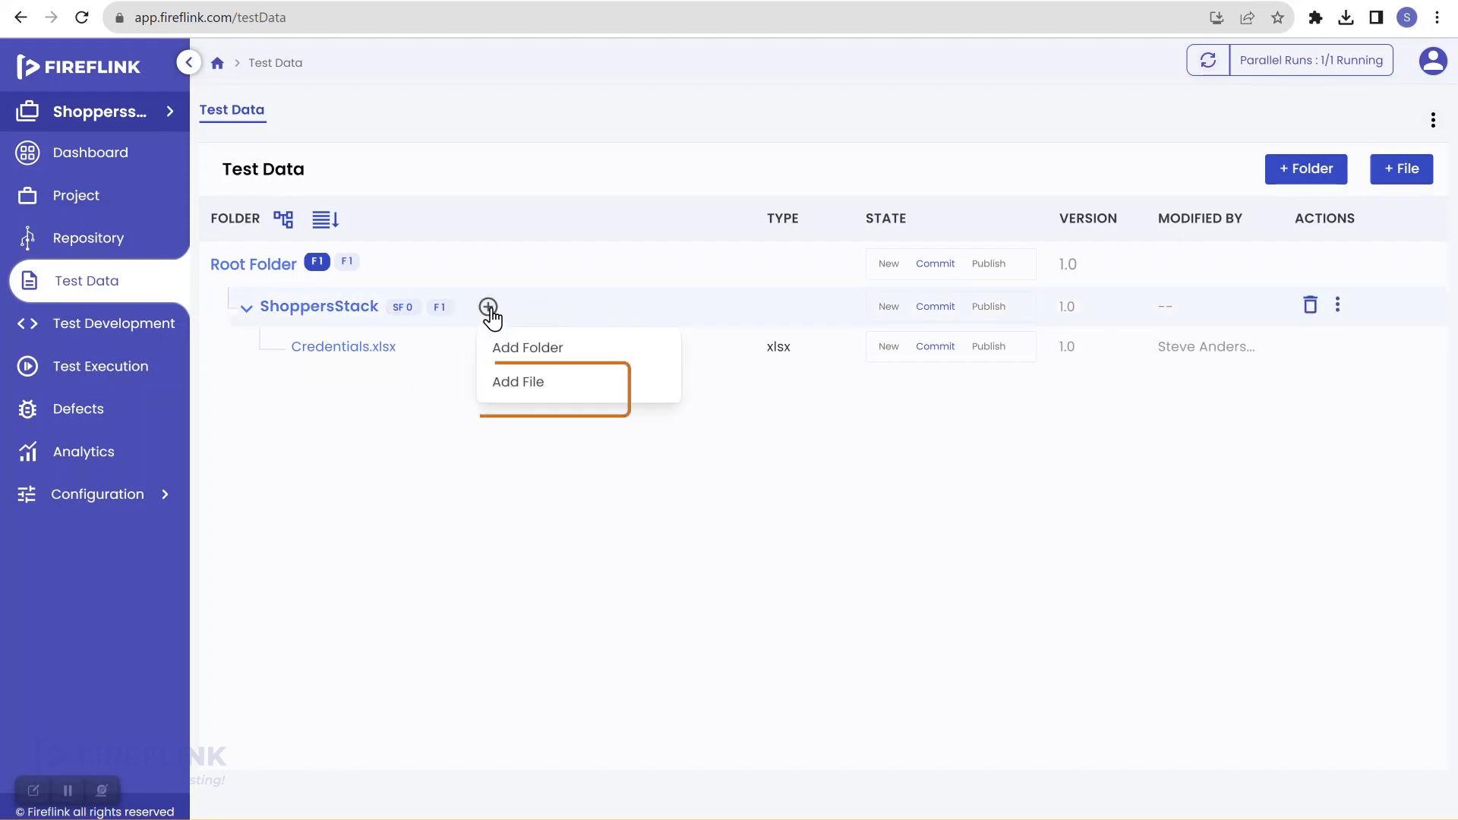
pyautogui.click(511, 389)
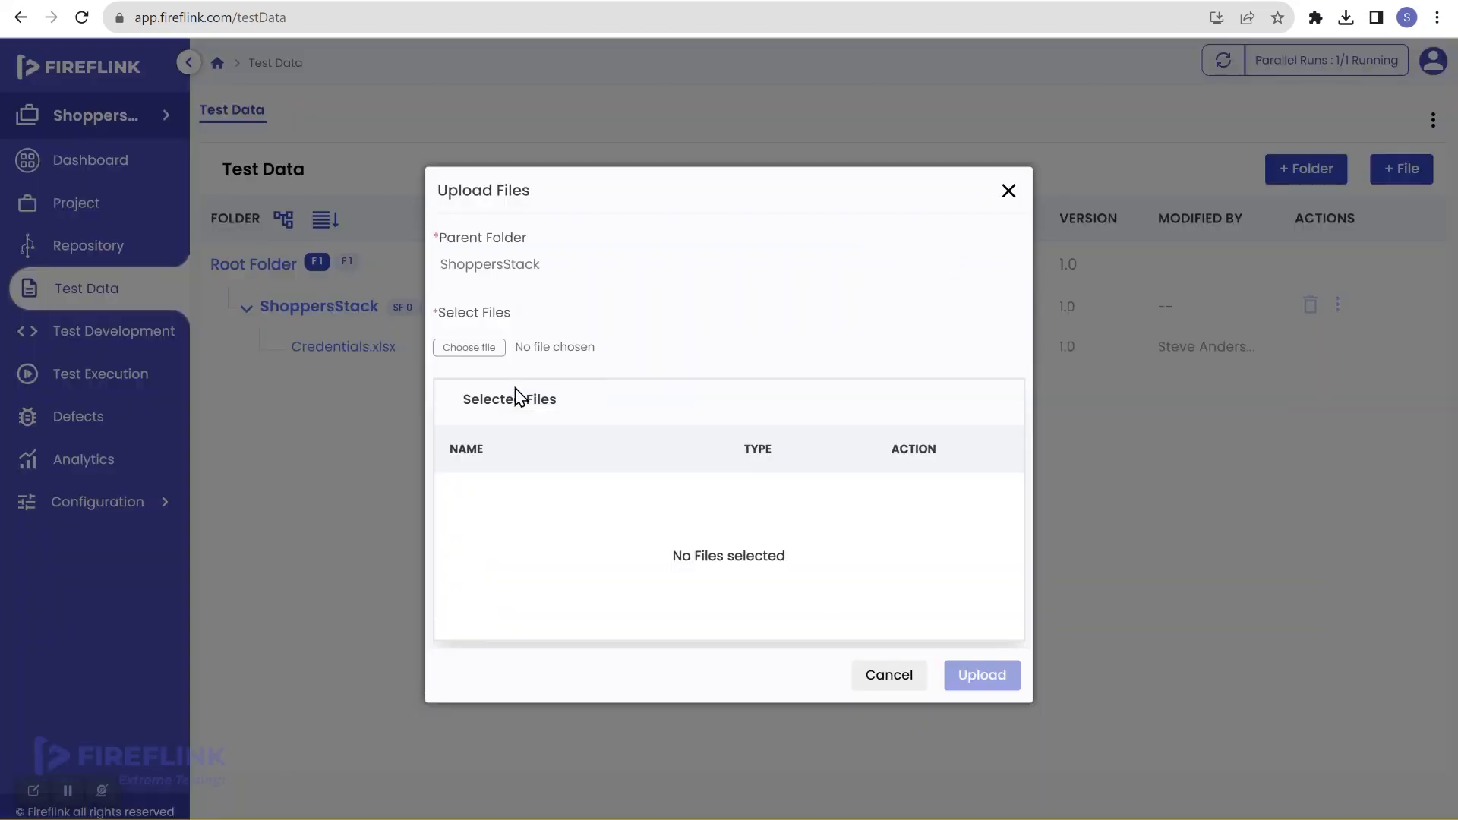
# Step: Choose UserCredentials.xlsx from the Desktop and upload it to ShoppersStack
pyautogui.click(489, 350)
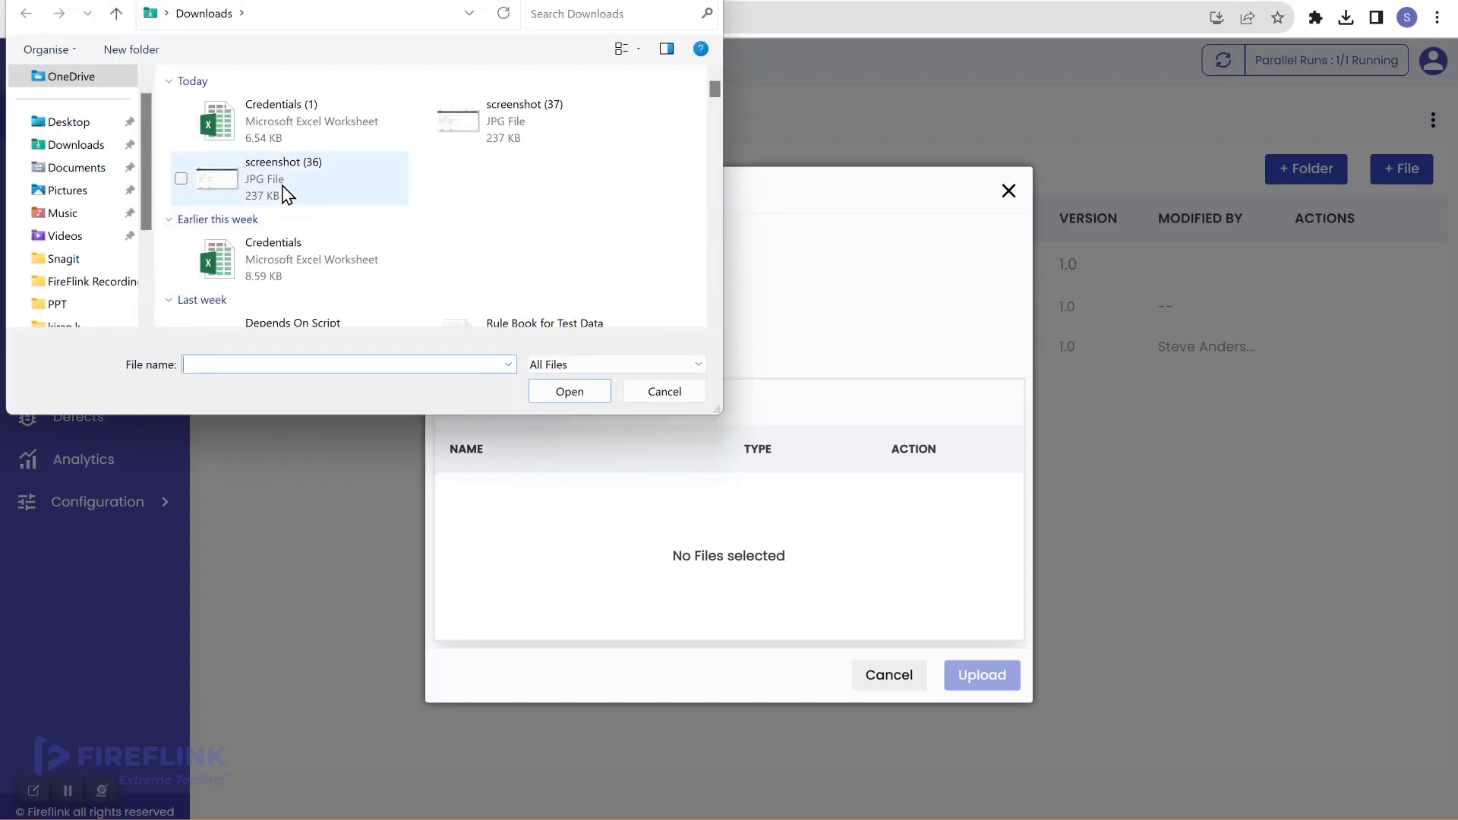
pyautogui.click(81, 124)
pyautogui.scroll(-2, 242, 182)
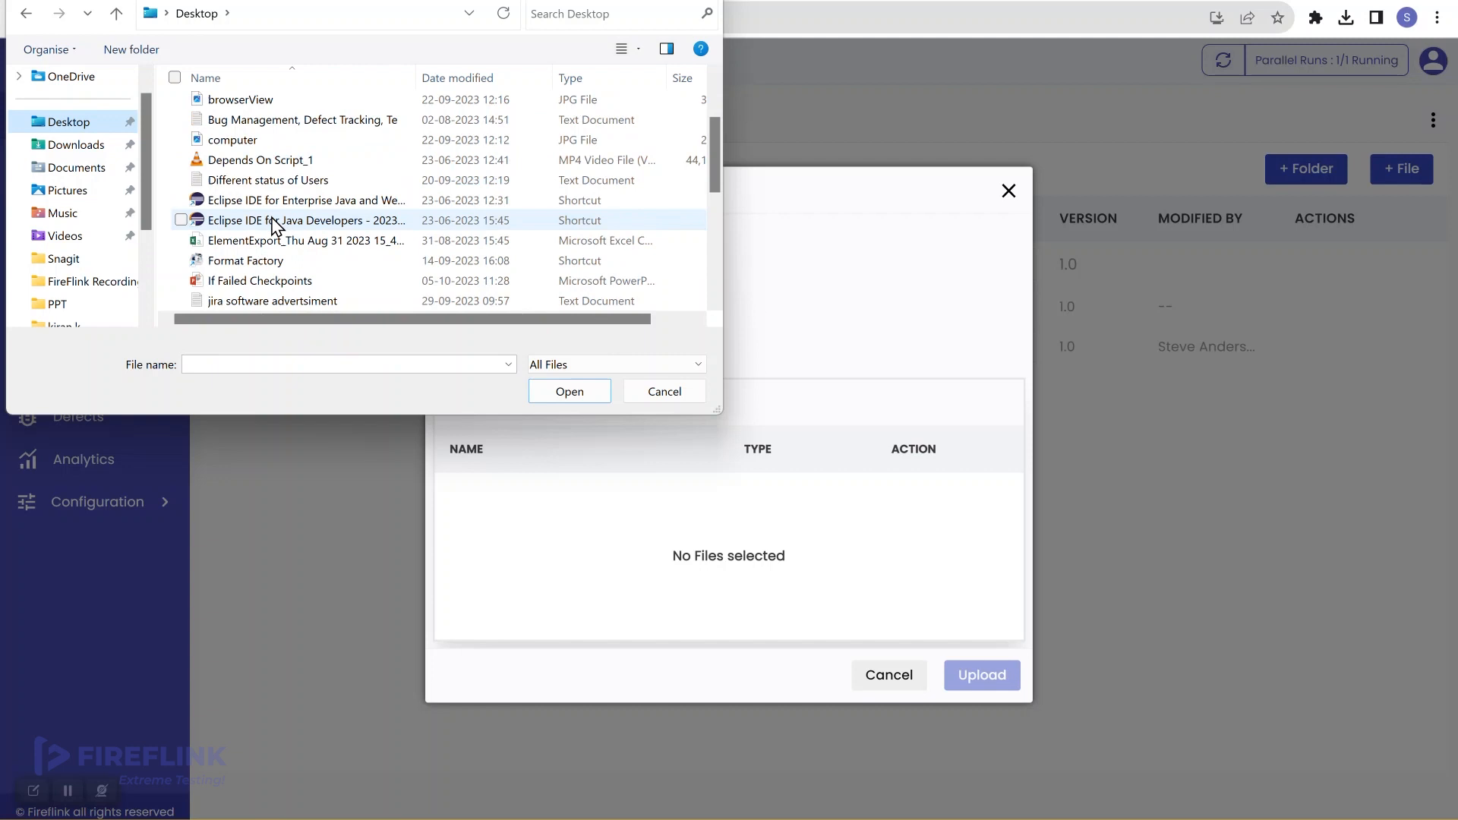
pyautogui.scroll(-5, 285, 262)
pyautogui.click(285, 262)
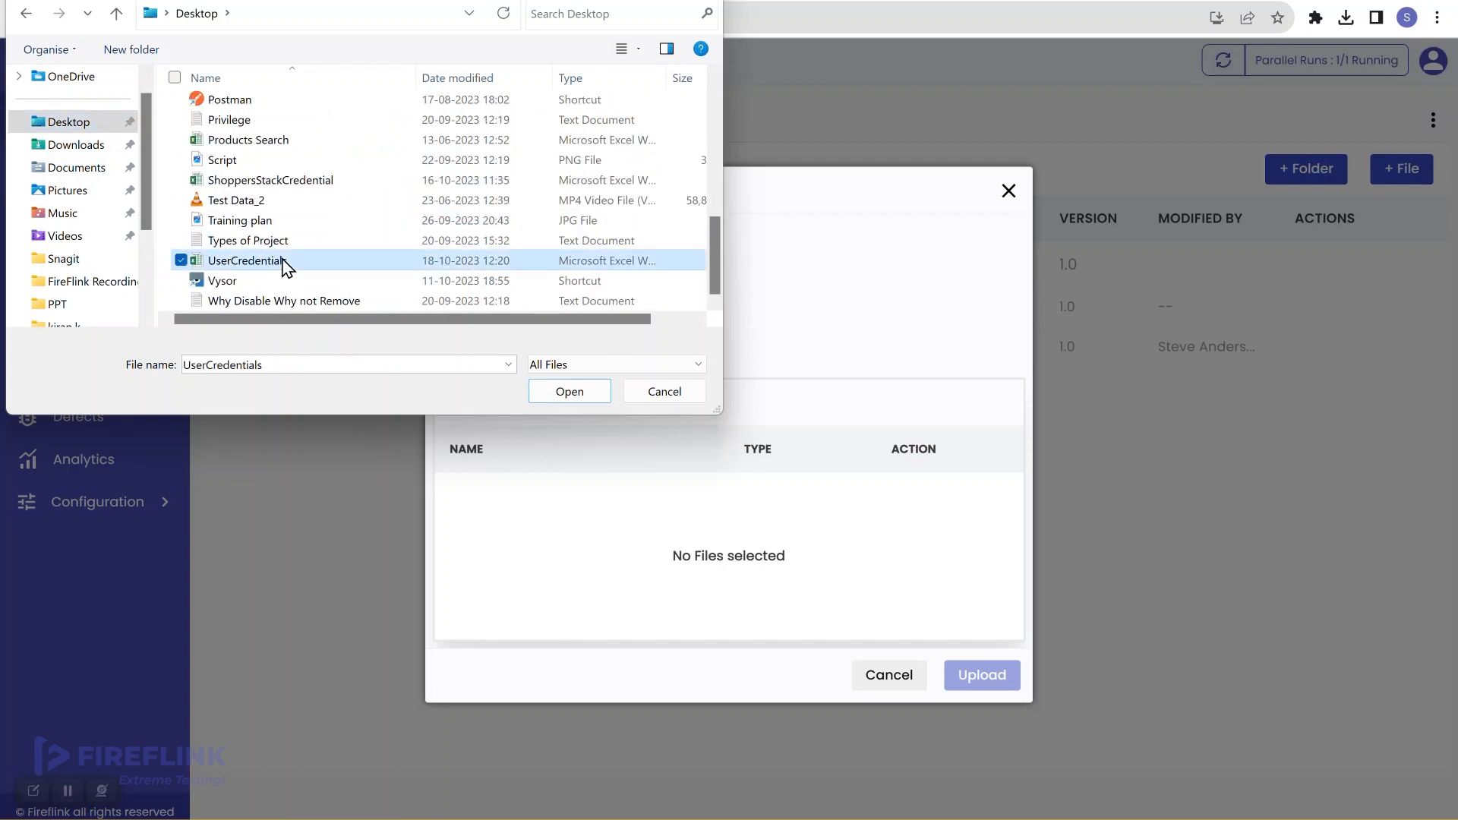
pyautogui.click(564, 393)
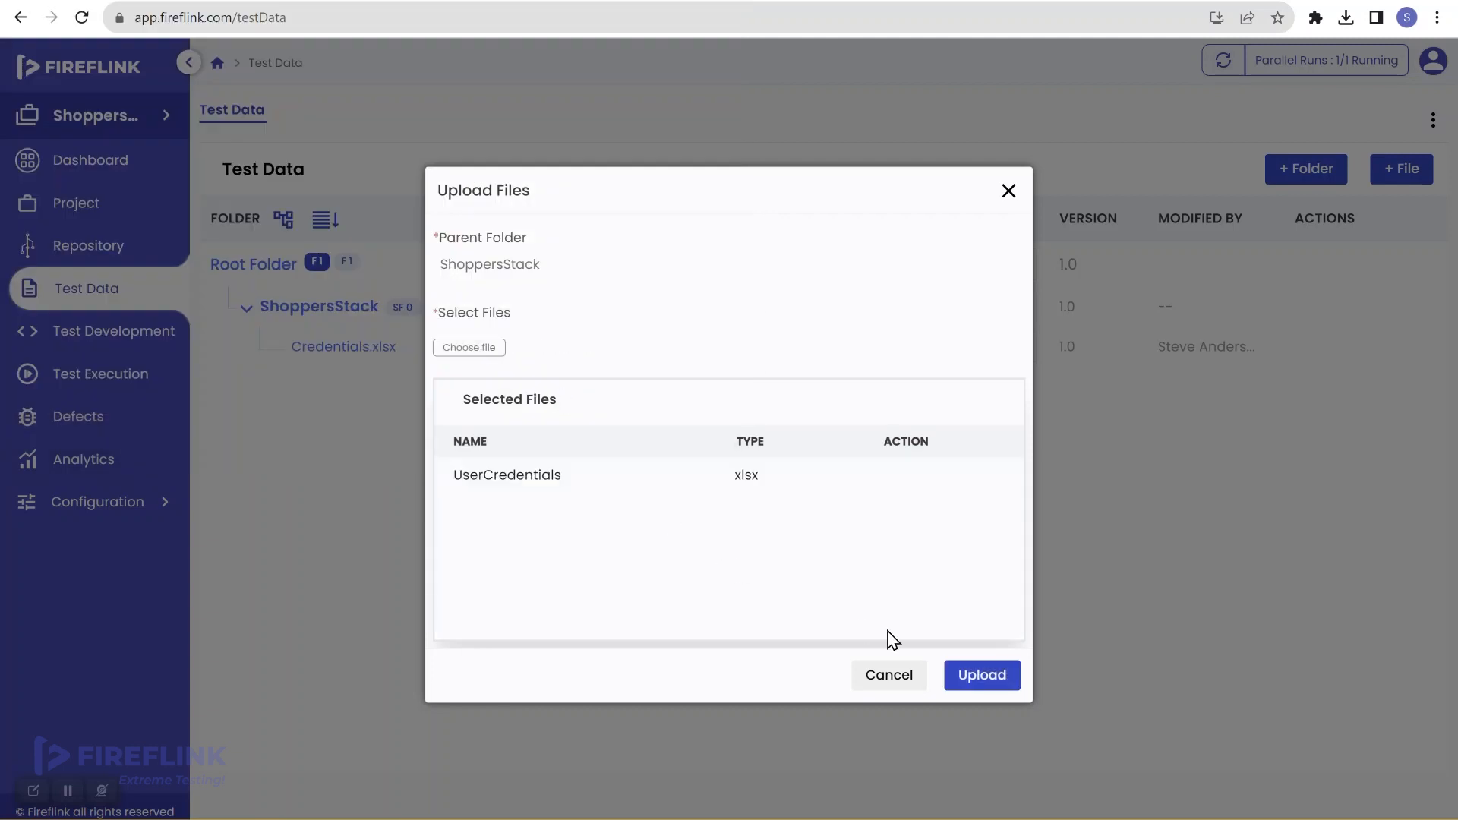
pyautogui.click(979, 679)
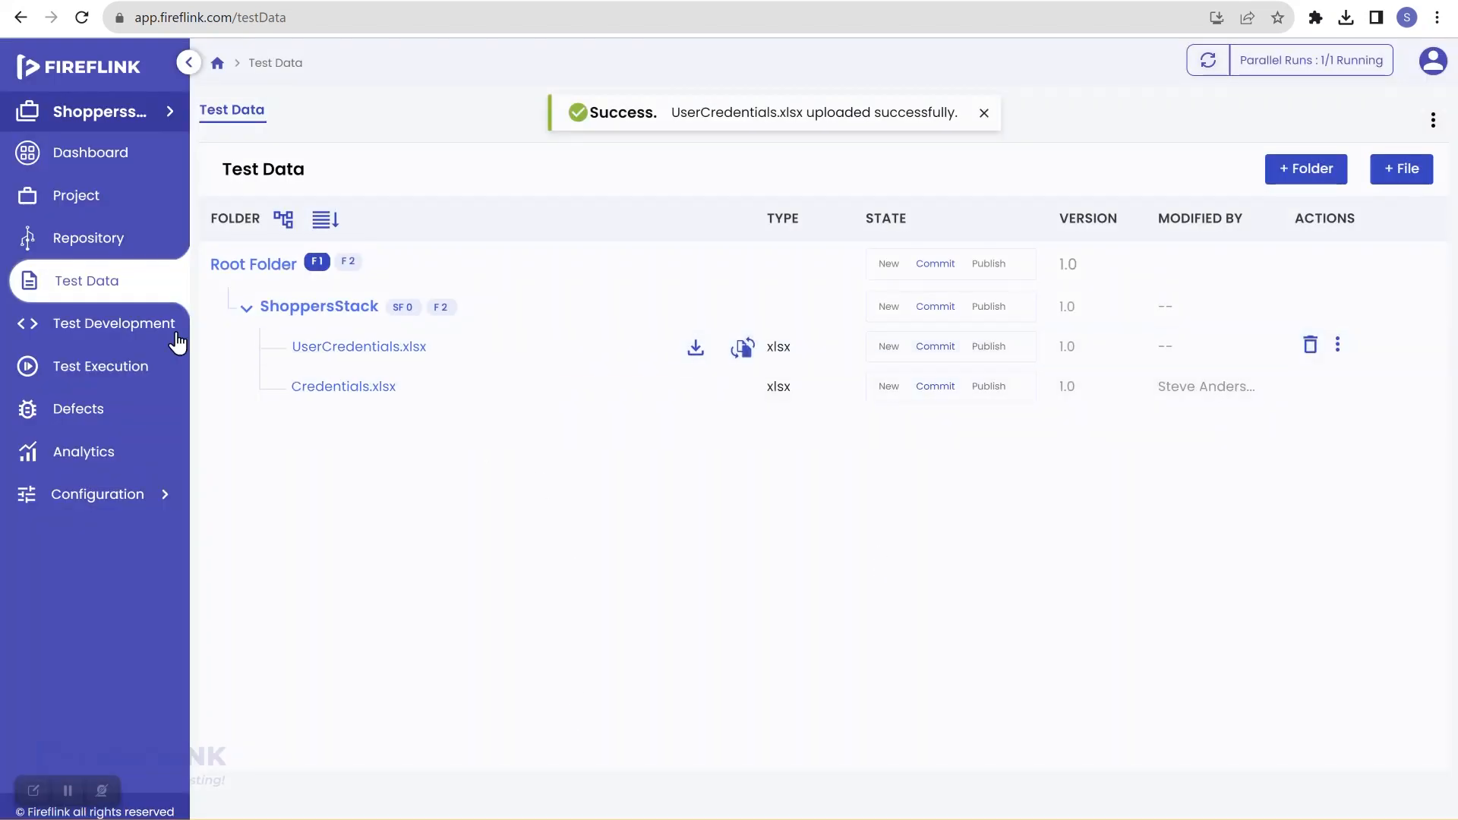
pyautogui.click(93, 338)
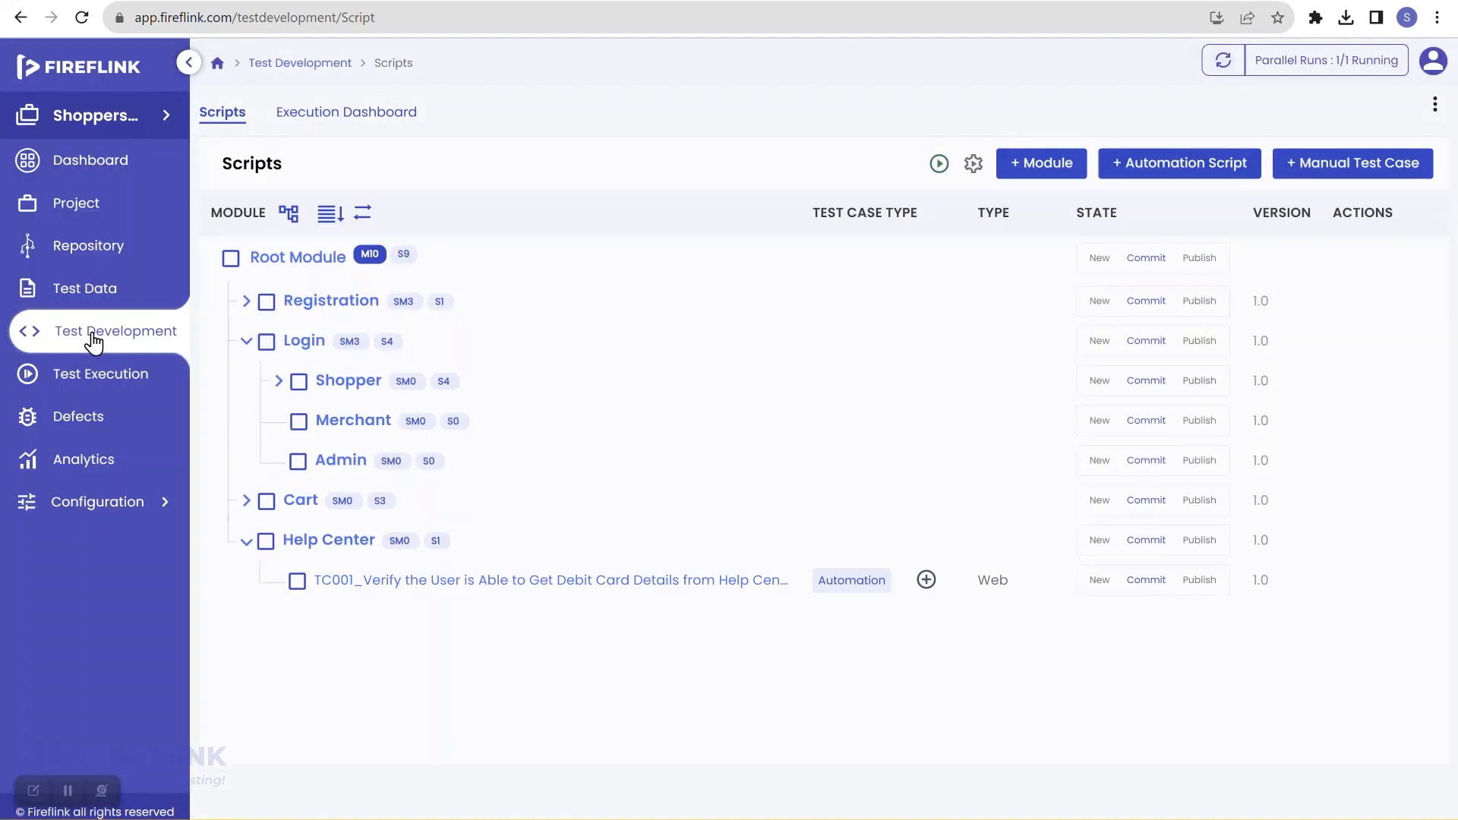
# Step: Open the TC004 login script under Shopper and show its Dataproviders settings
pyautogui.click(560, 585)
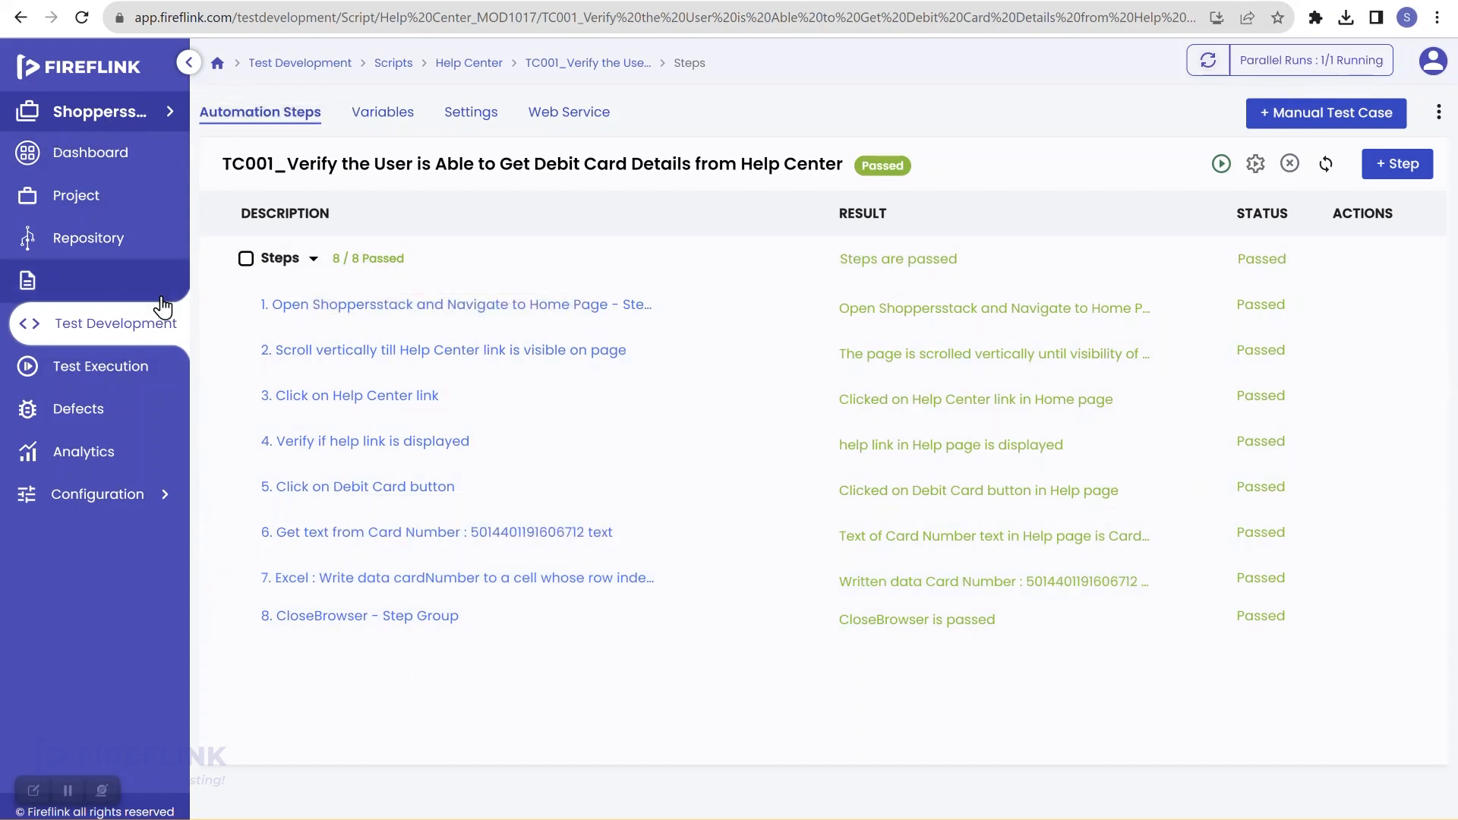
pyautogui.click(141, 327)
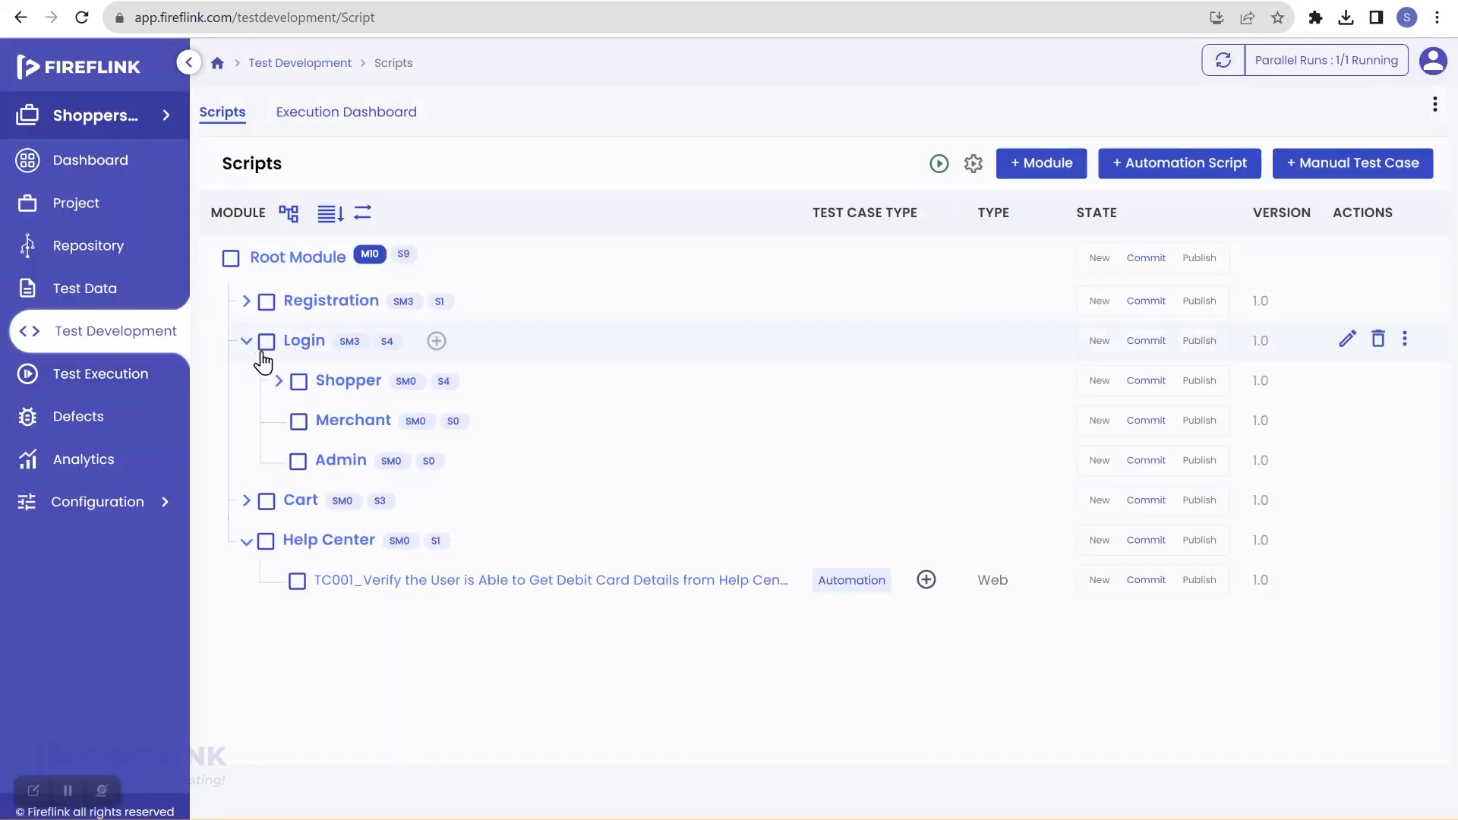
pyautogui.click(279, 381)
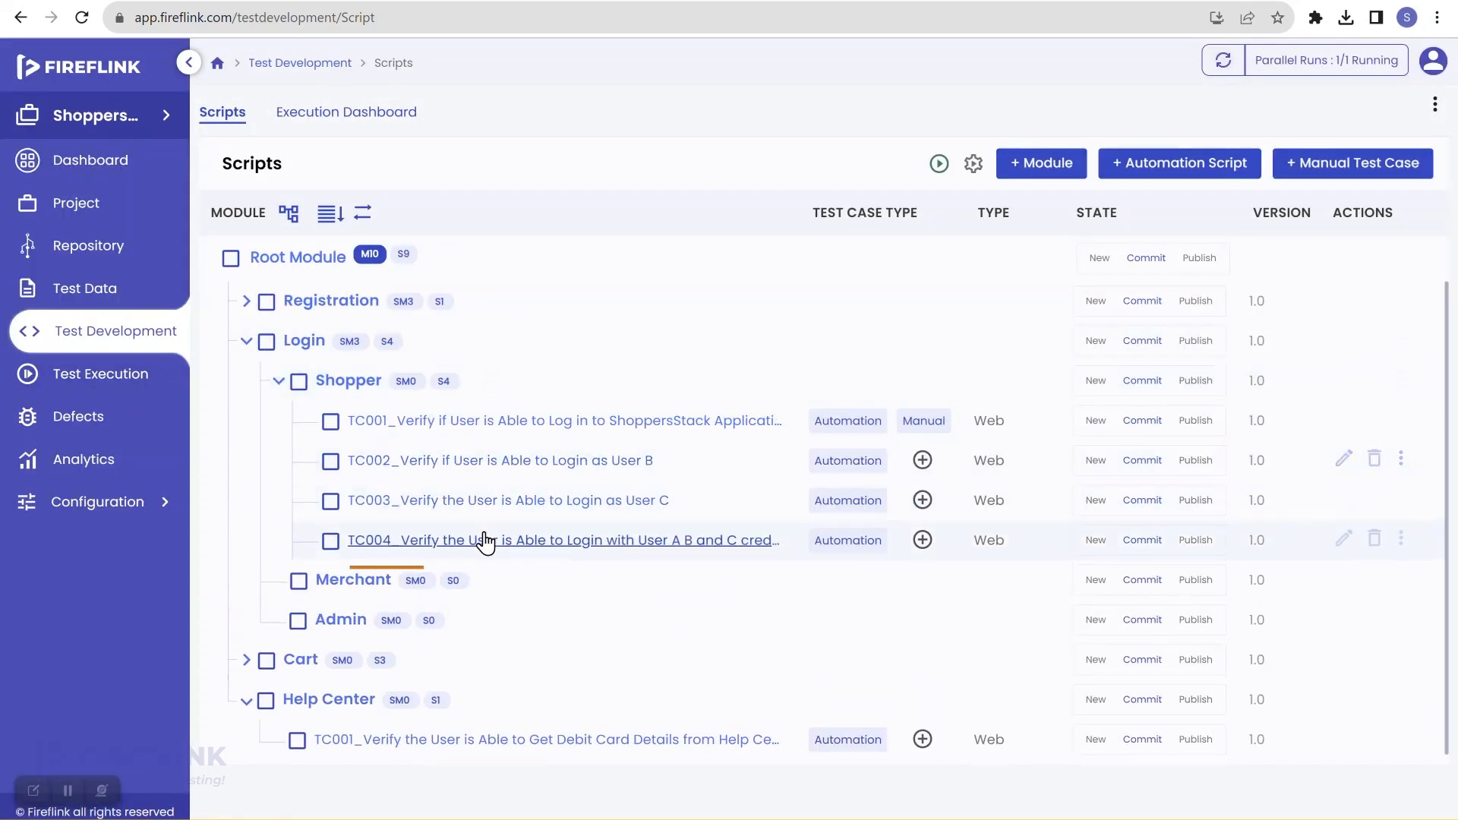
pyautogui.click(727, 542)
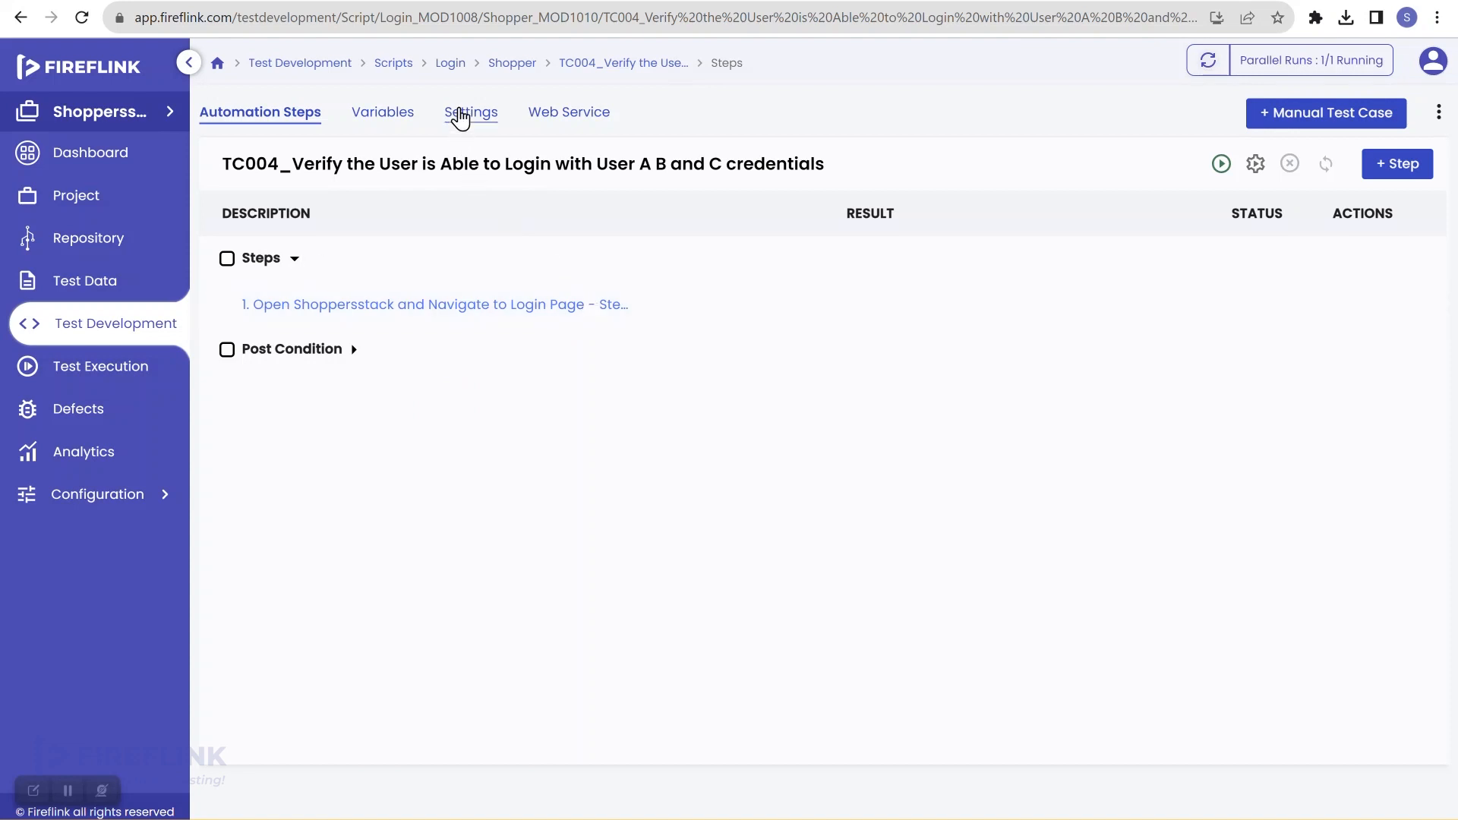
pyautogui.click(461, 115)
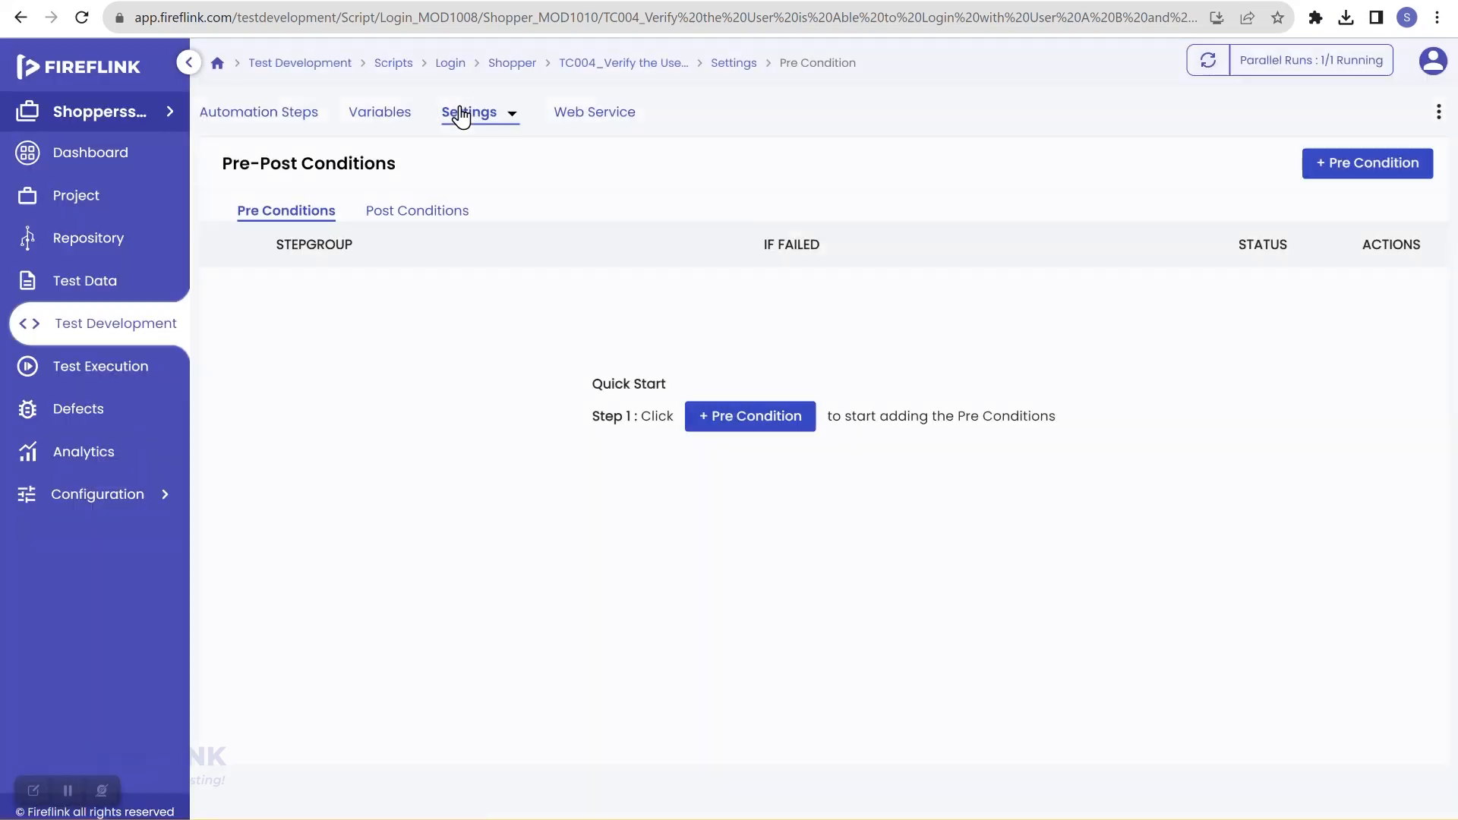
pyautogui.click(513, 118)
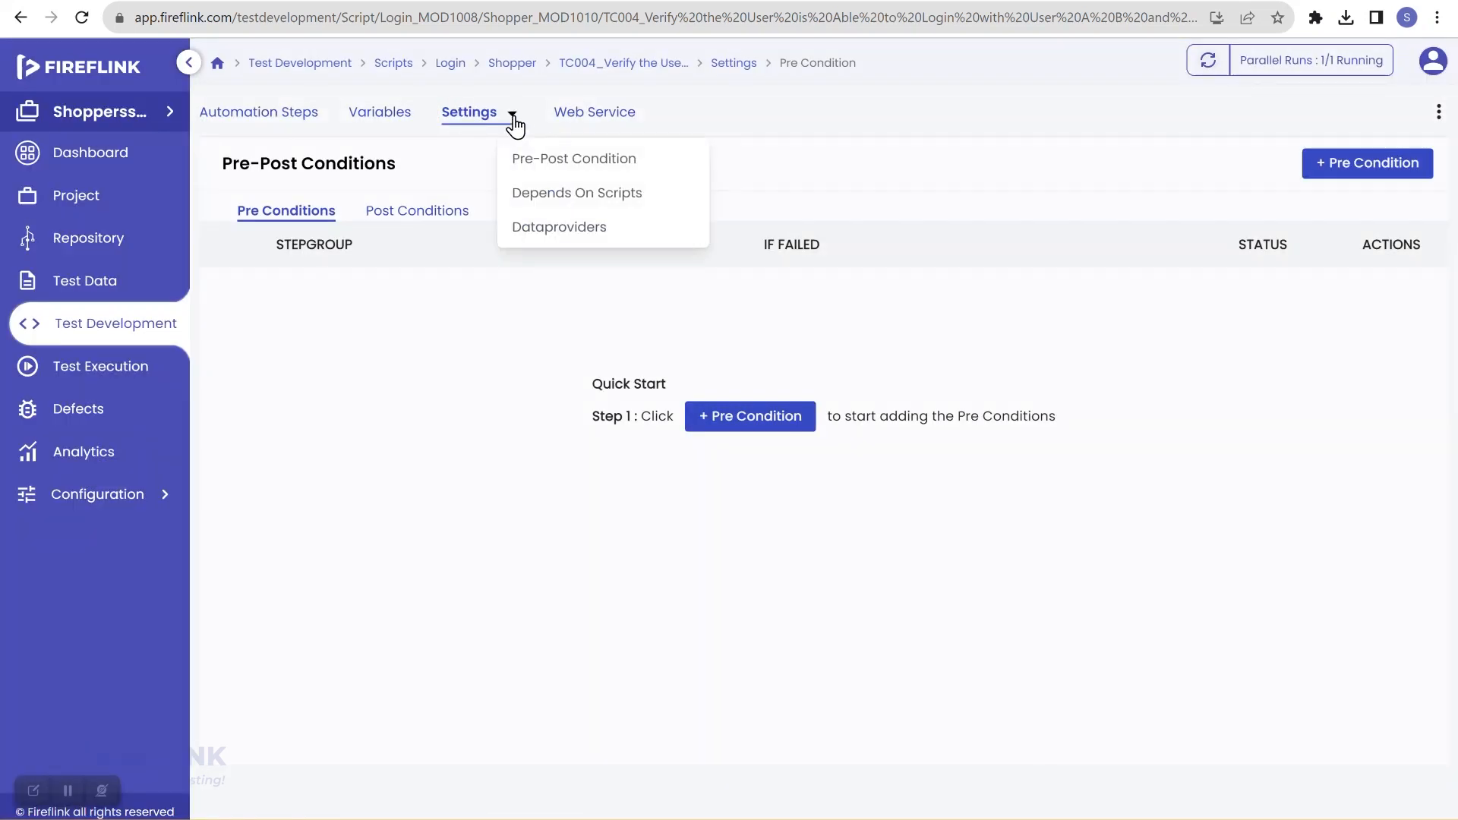
pyautogui.click(573, 232)
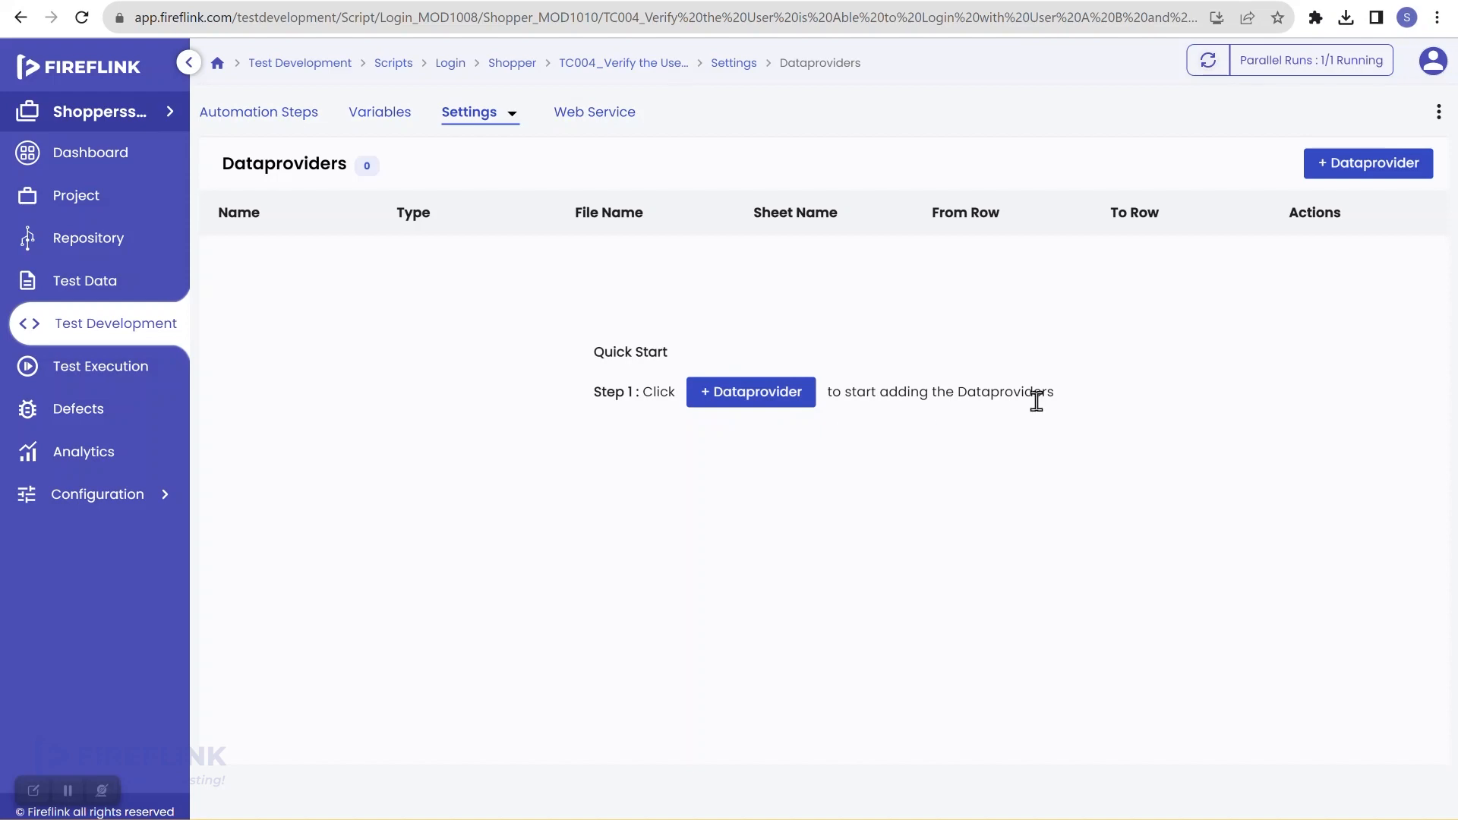
# Step: Create a dataprovider named UserCredentials reading Sheet1 of ShoppersStack/UserCredentials.xlsx
pyautogui.click(772, 400)
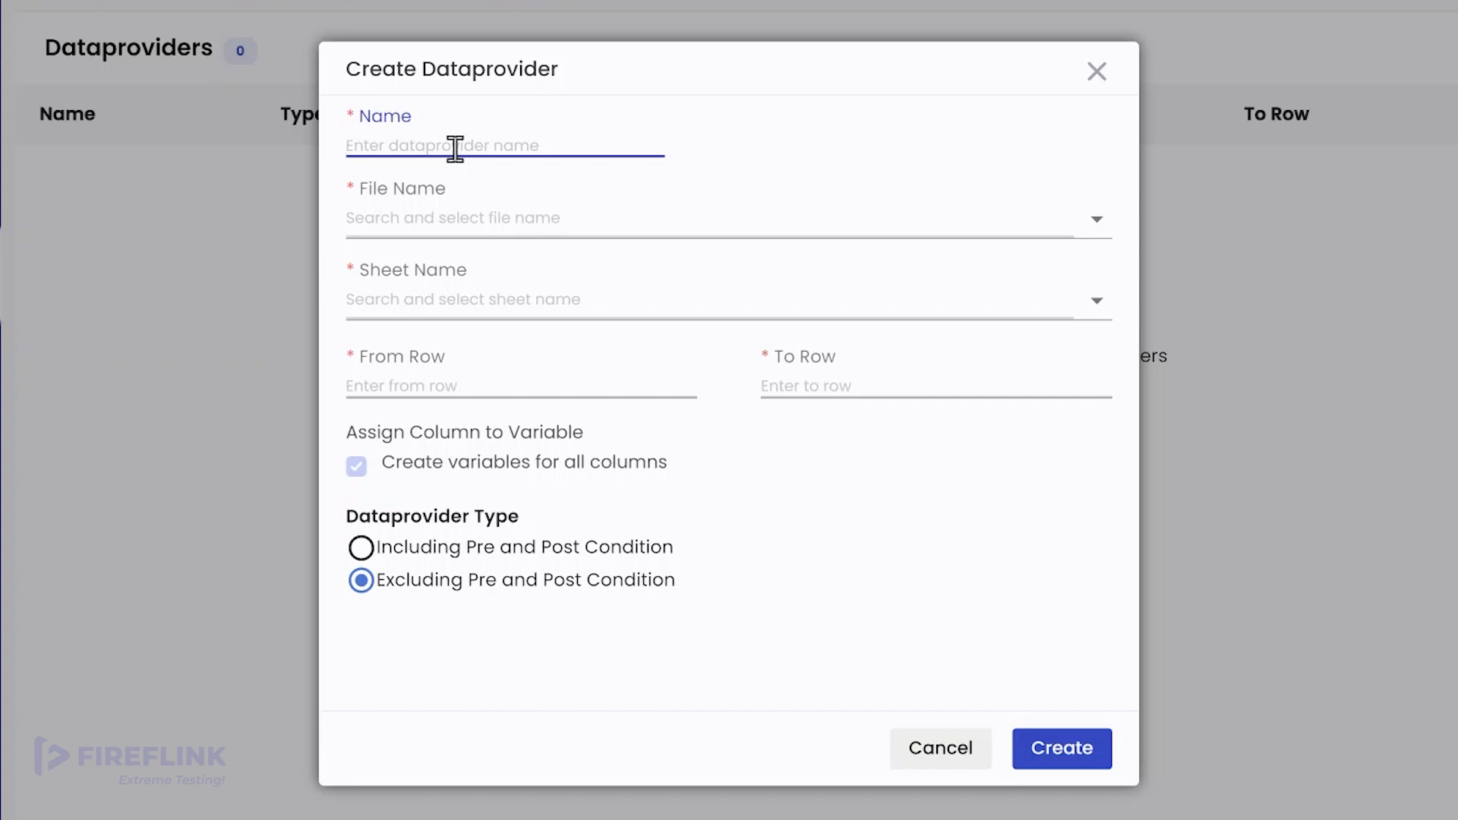
pyautogui.write('UserC')
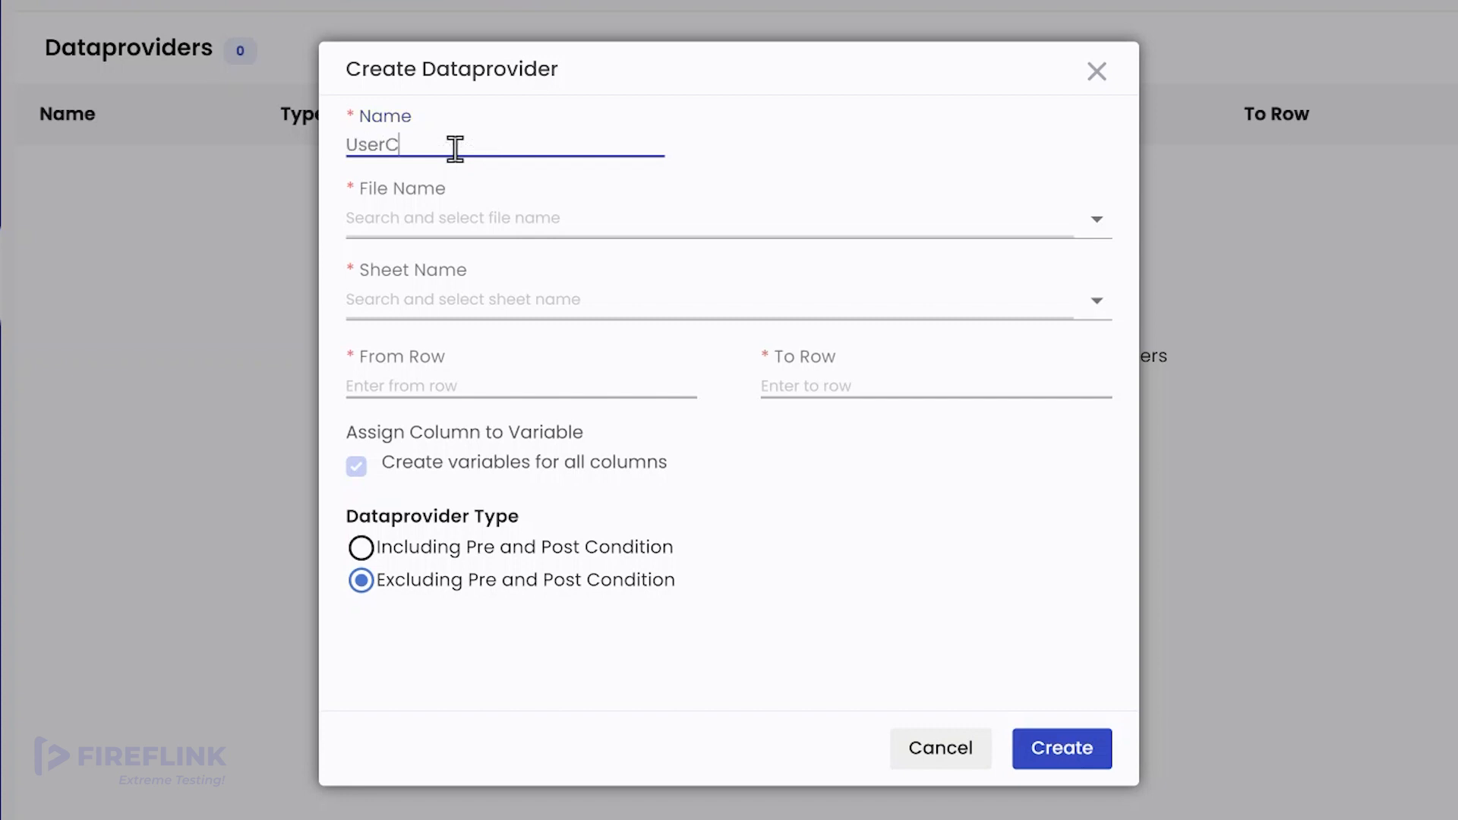
pyautogui.write('redentials')
pyautogui.click(452, 218)
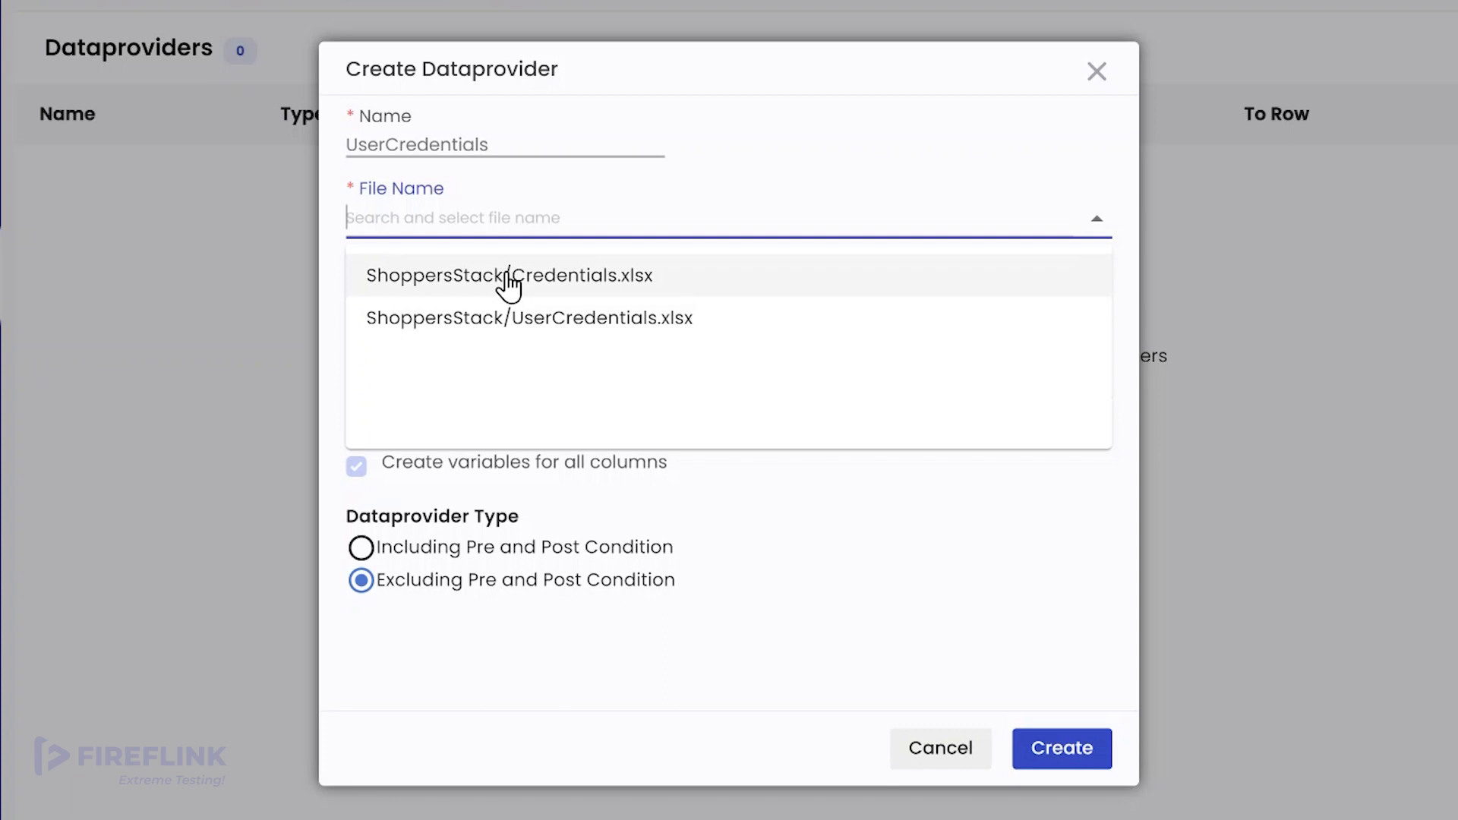
pyautogui.click(519, 319)
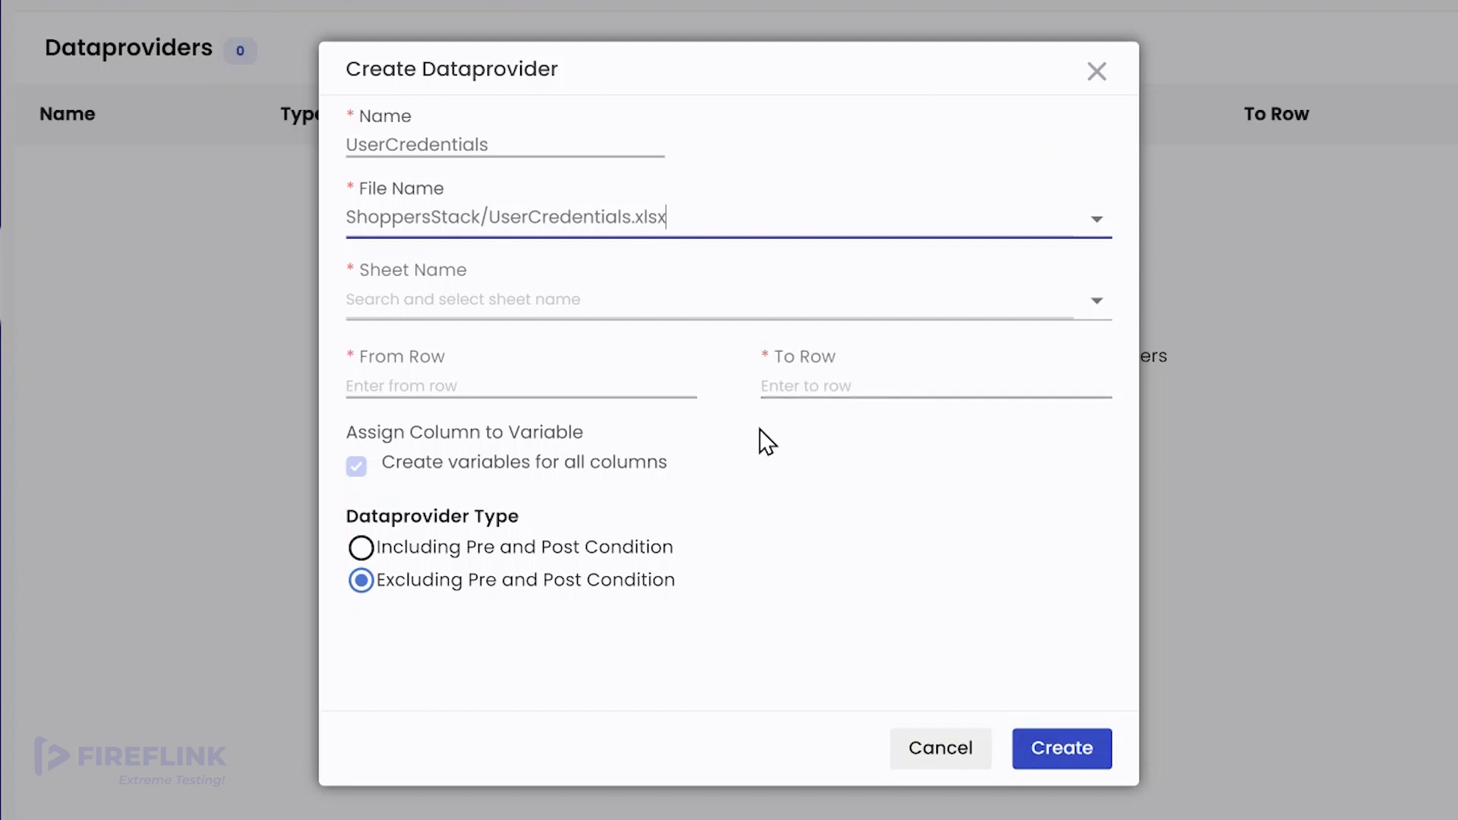
pyautogui.click(409, 291)
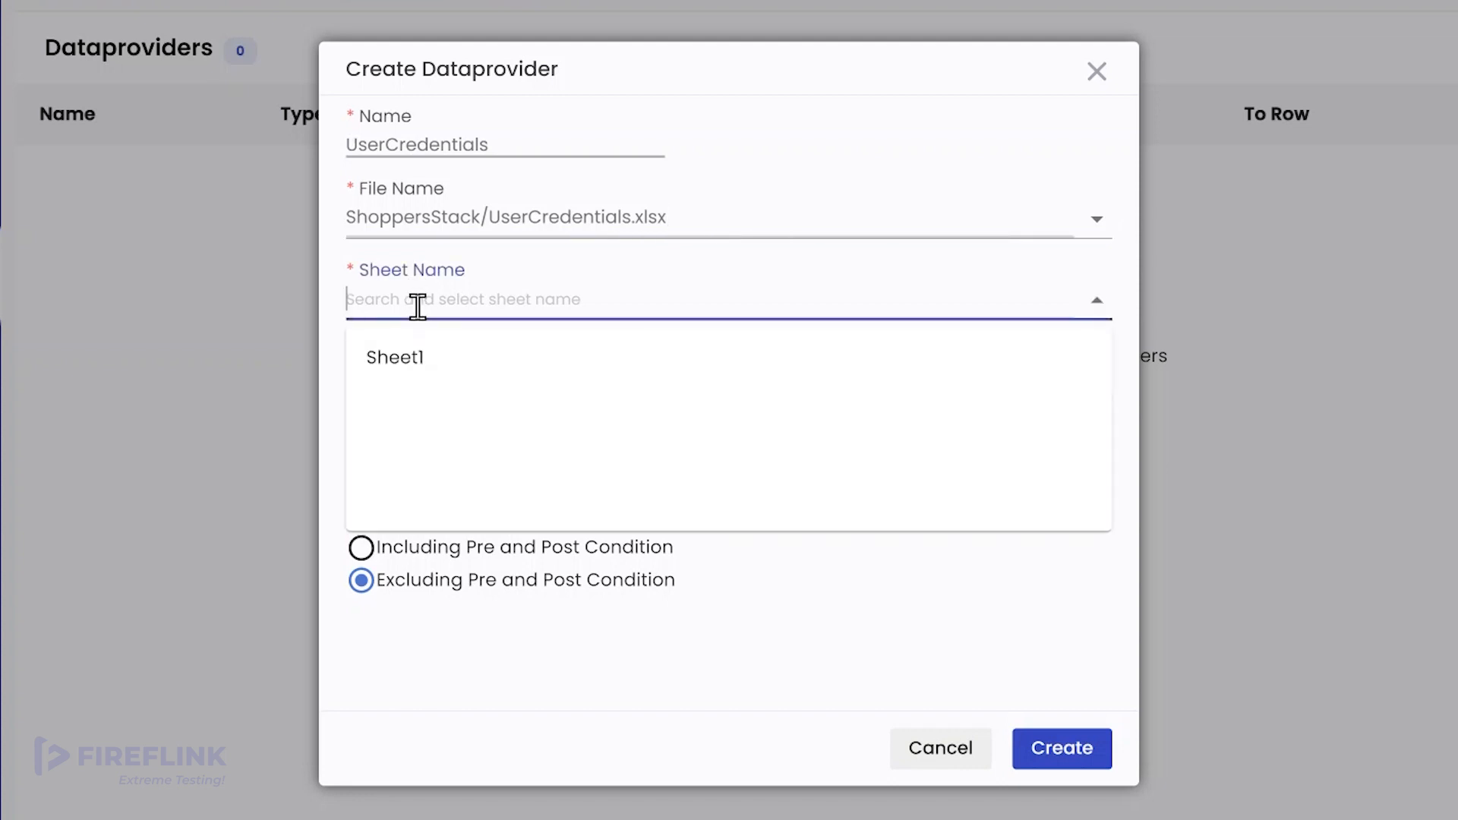
pyautogui.click(414, 358)
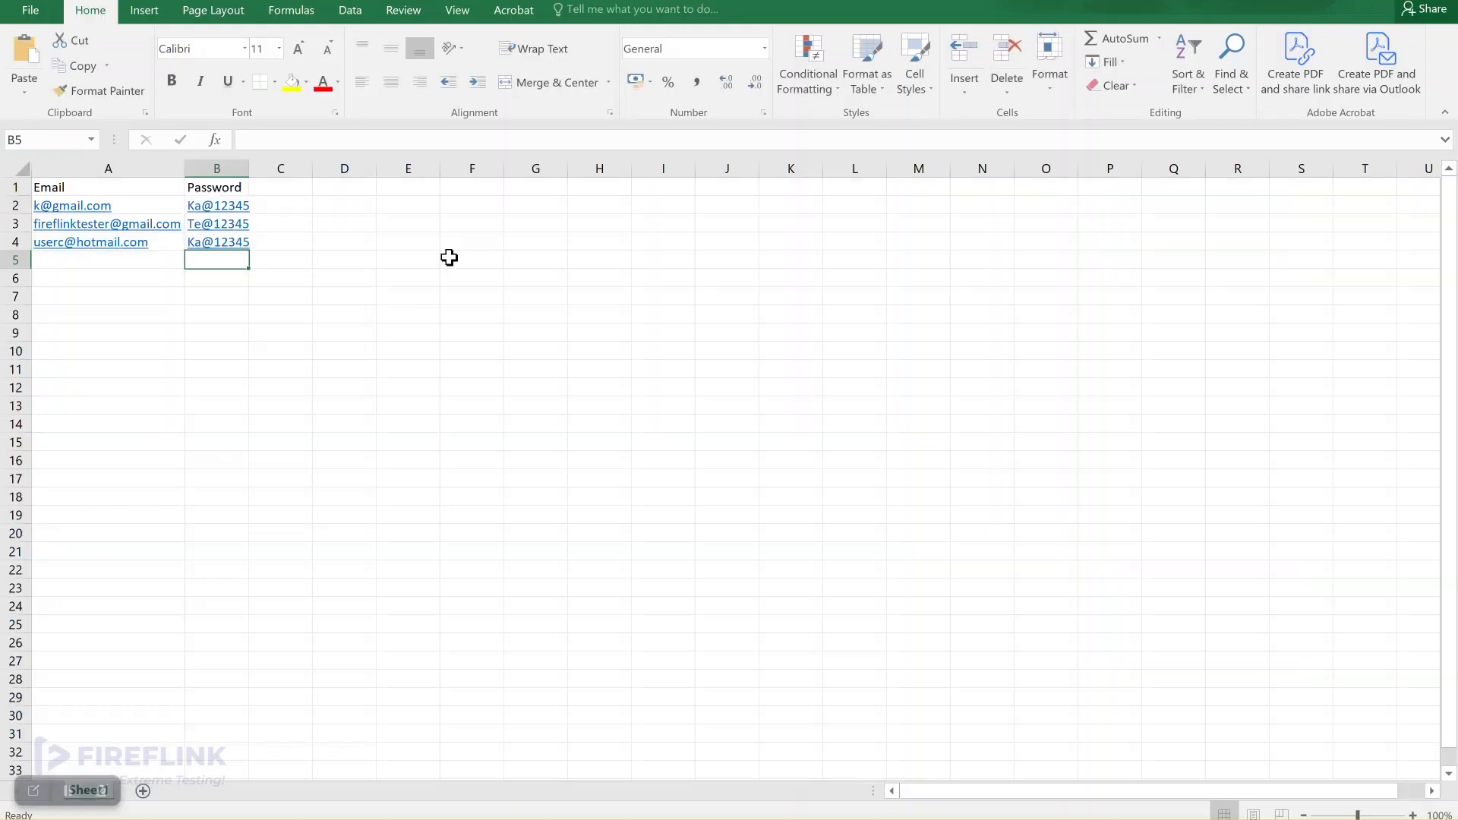
# Step: Inspect the Email/Password header row and the three credential rows in Excel
pyautogui.click(20, 188)
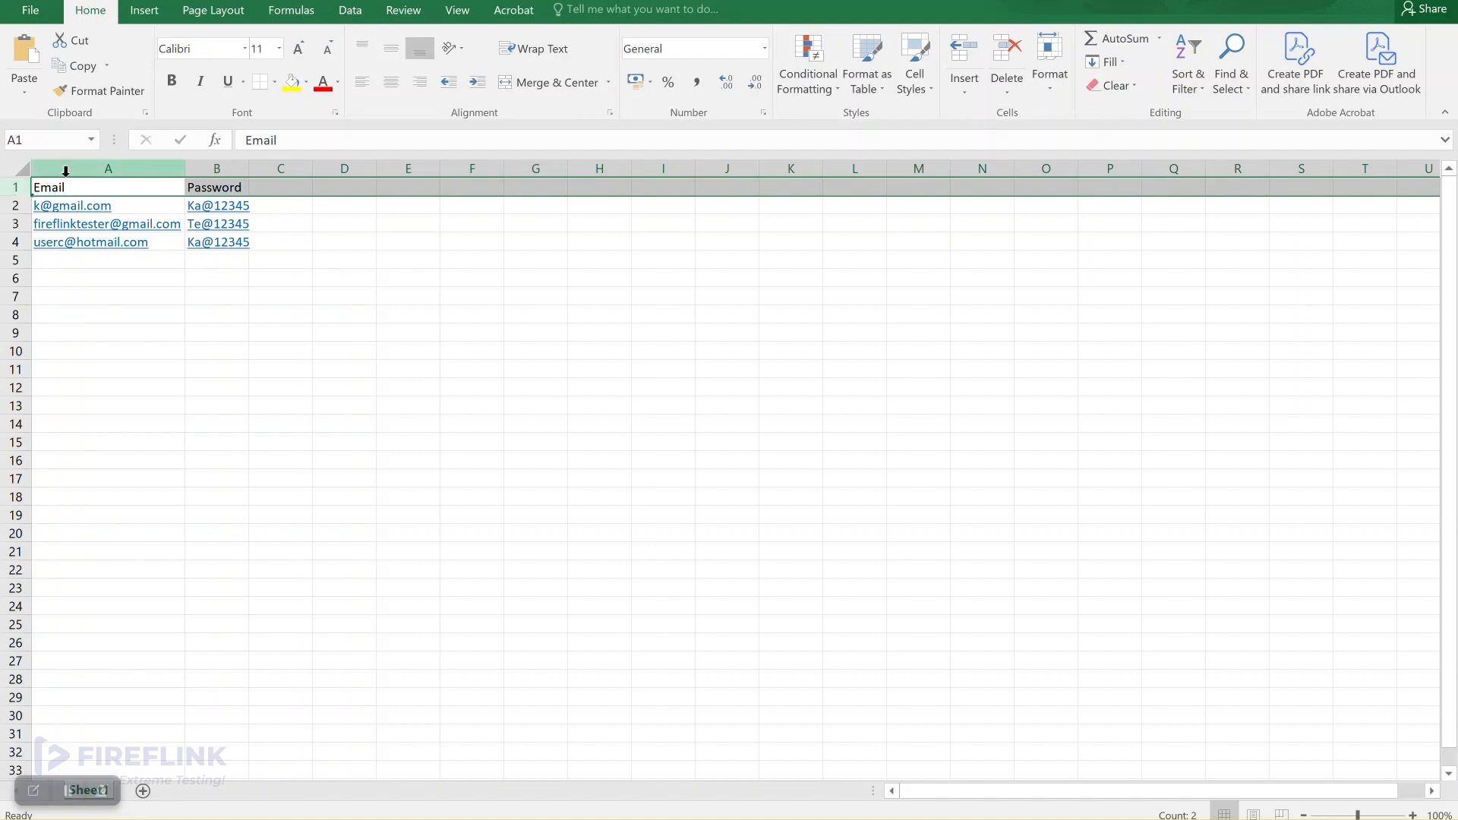
pyautogui.click(216, 187)
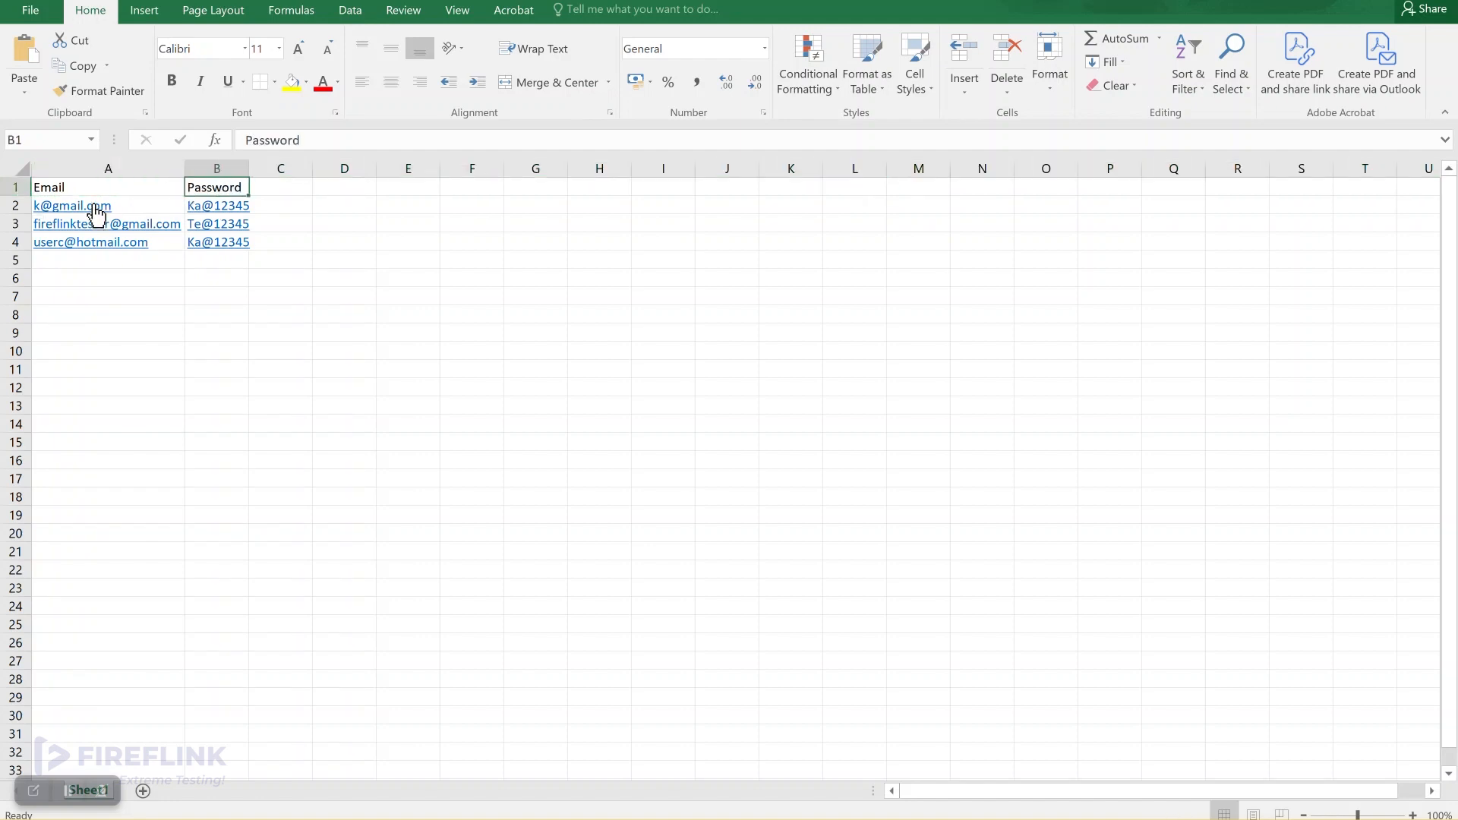
pyautogui.click(3, 206)
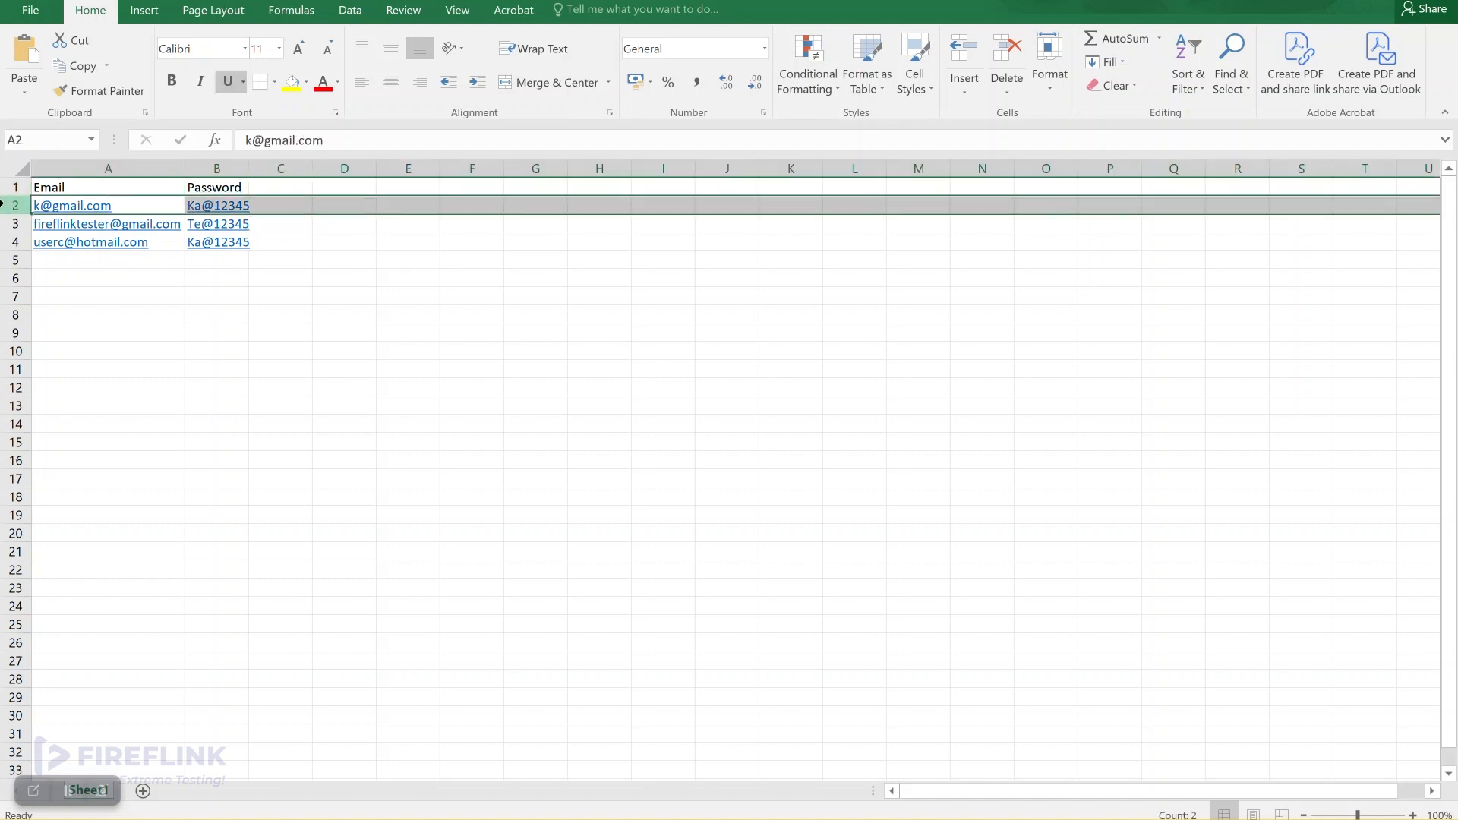
pyautogui.click(5, 241)
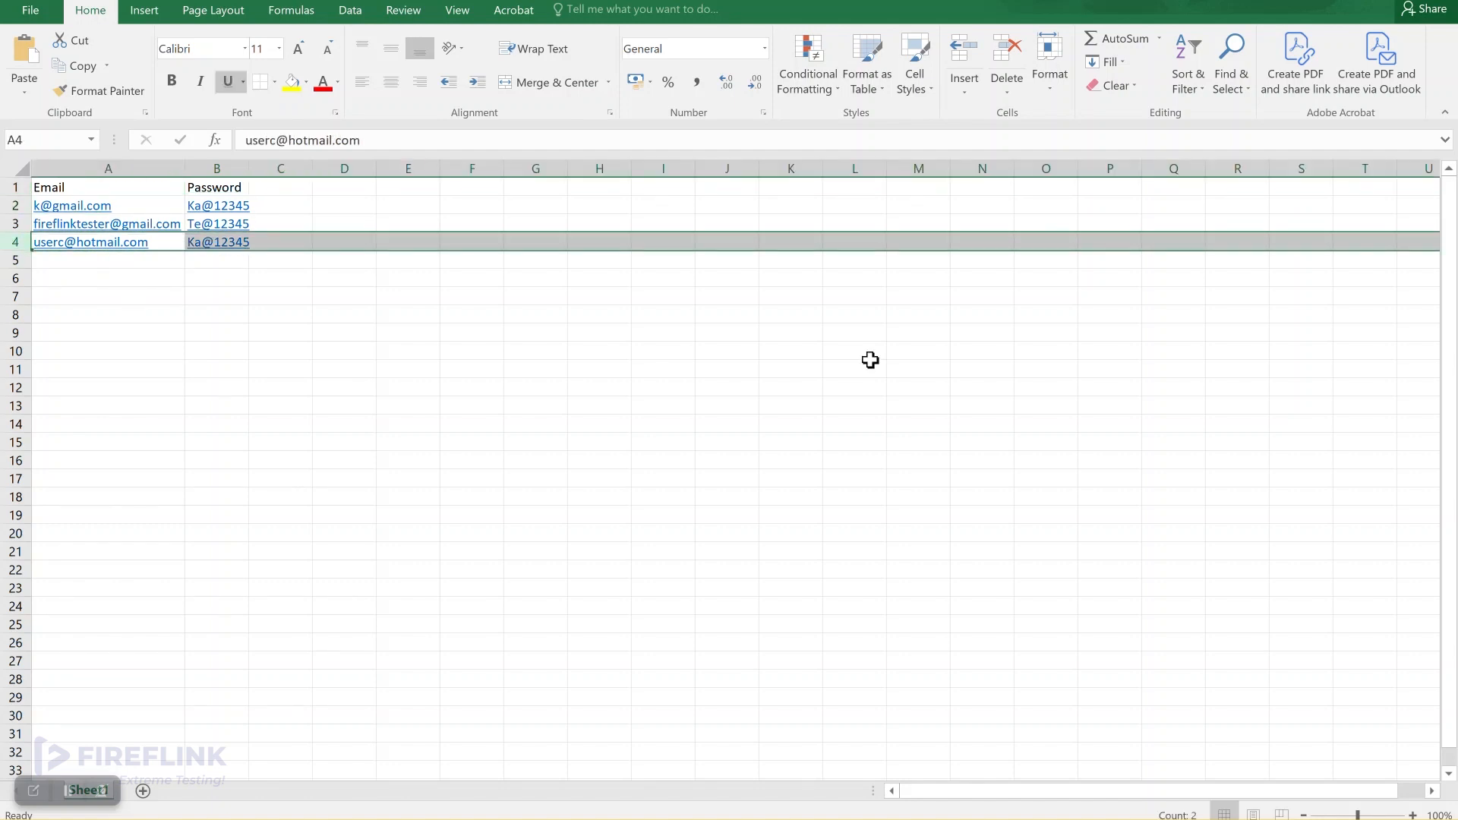
pyautogui.click(61, 275)
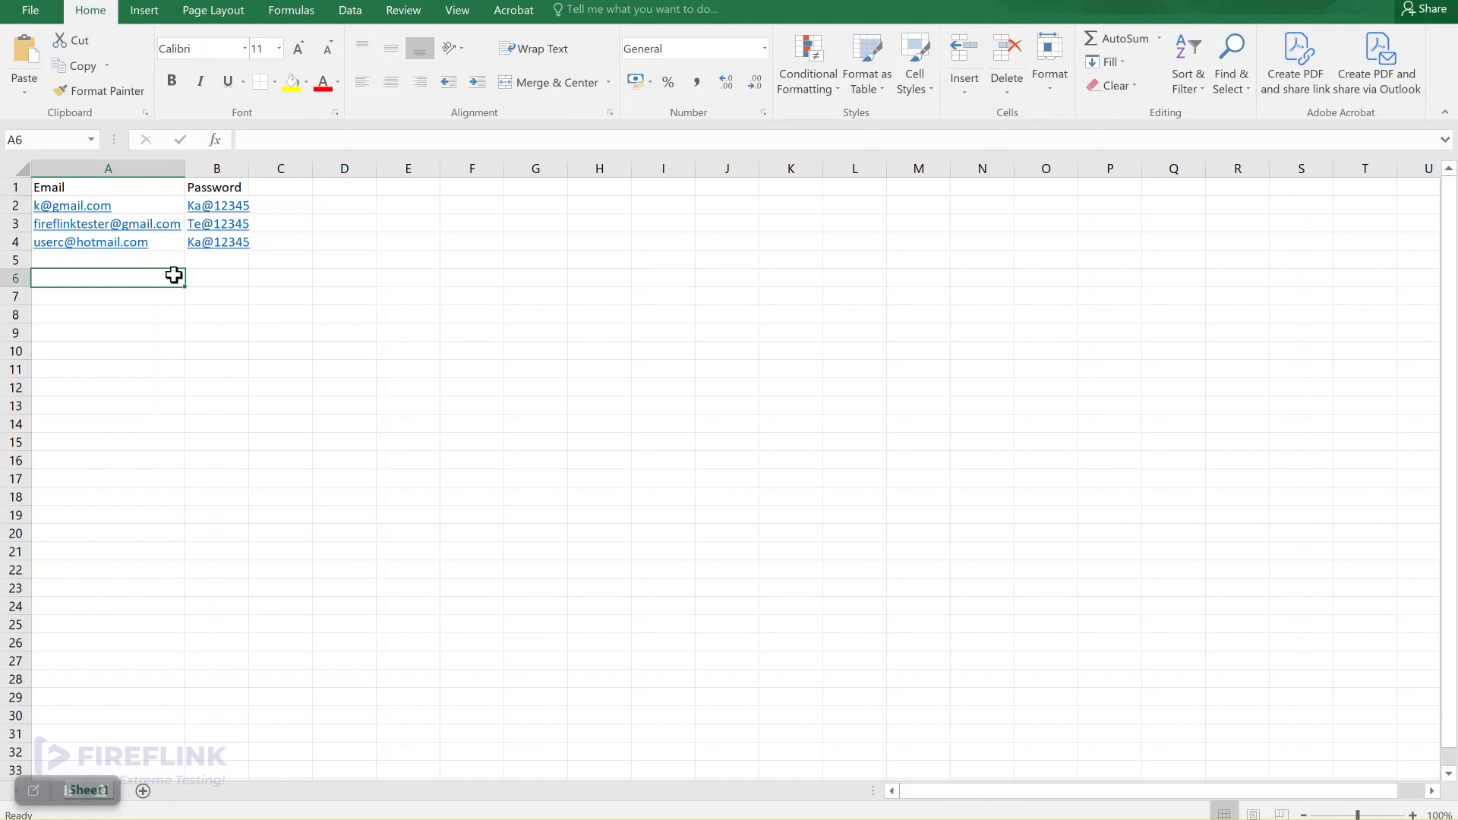
pyautogui.click(132, 263)
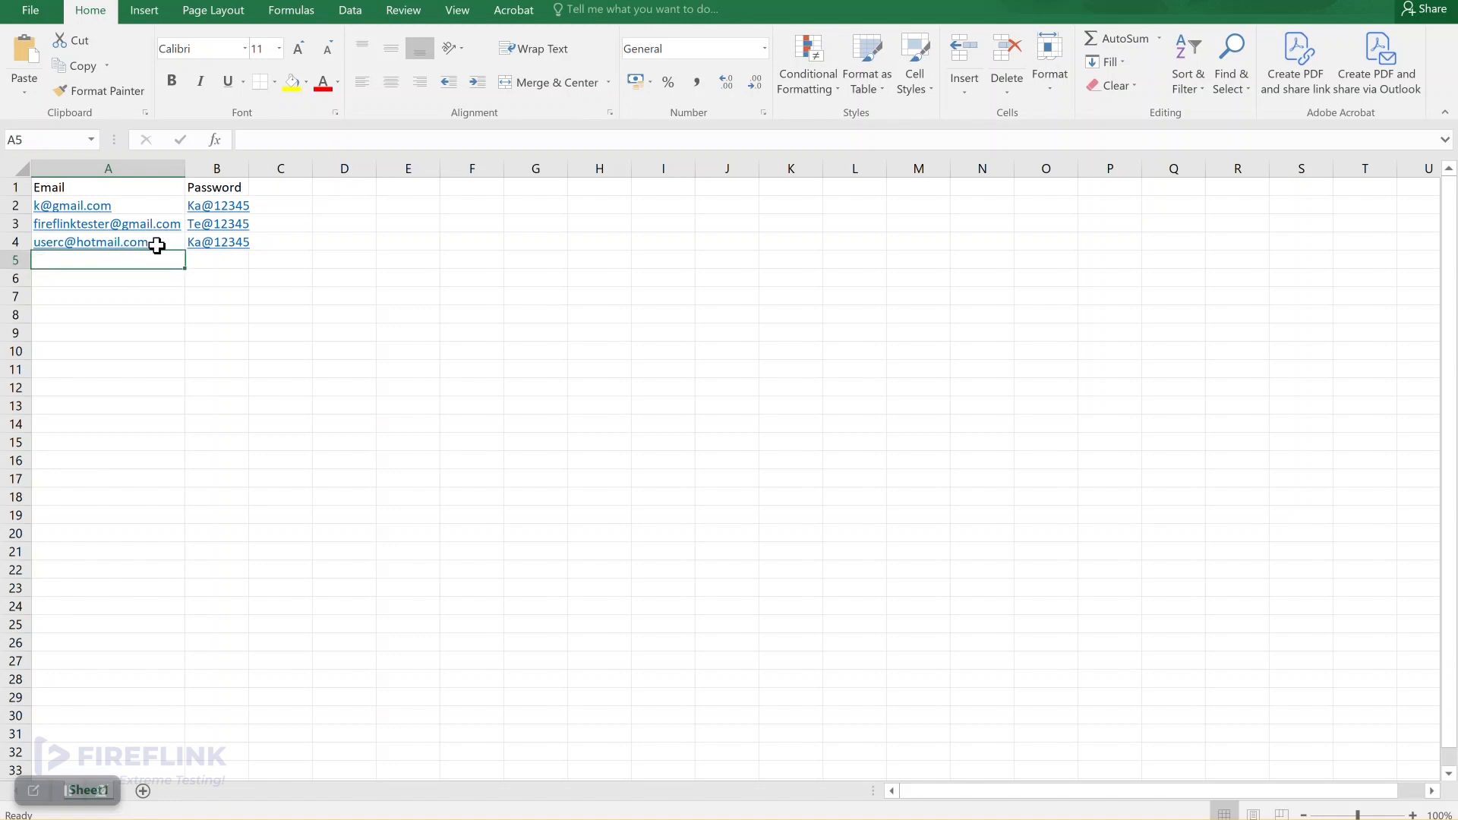
# Step: Type a test value 'ghbsf' in A6, delete it again, and minimise Excel
pyautogui.click(131, 279)
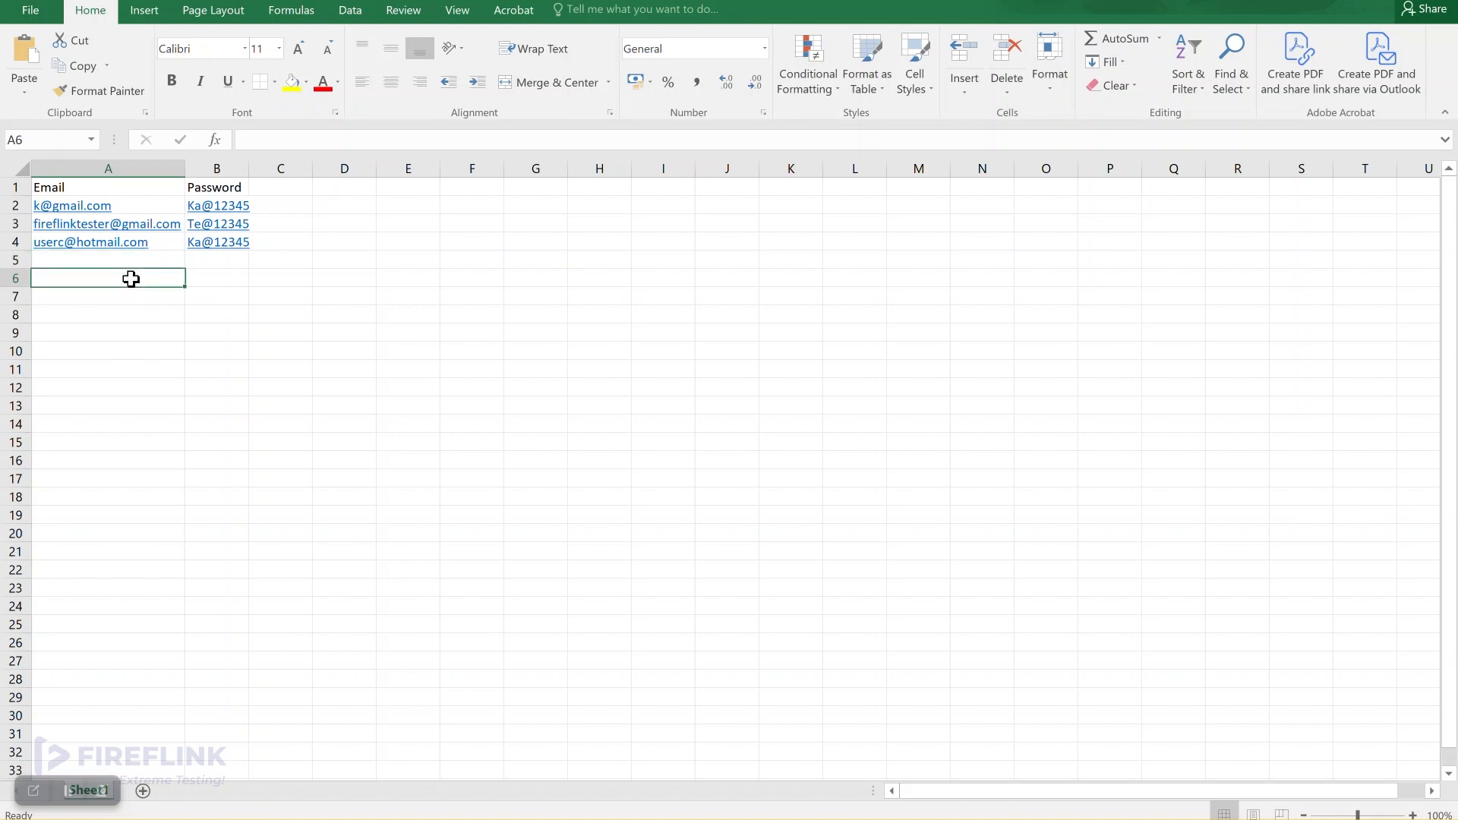
pyautogui.write('ghbsf')
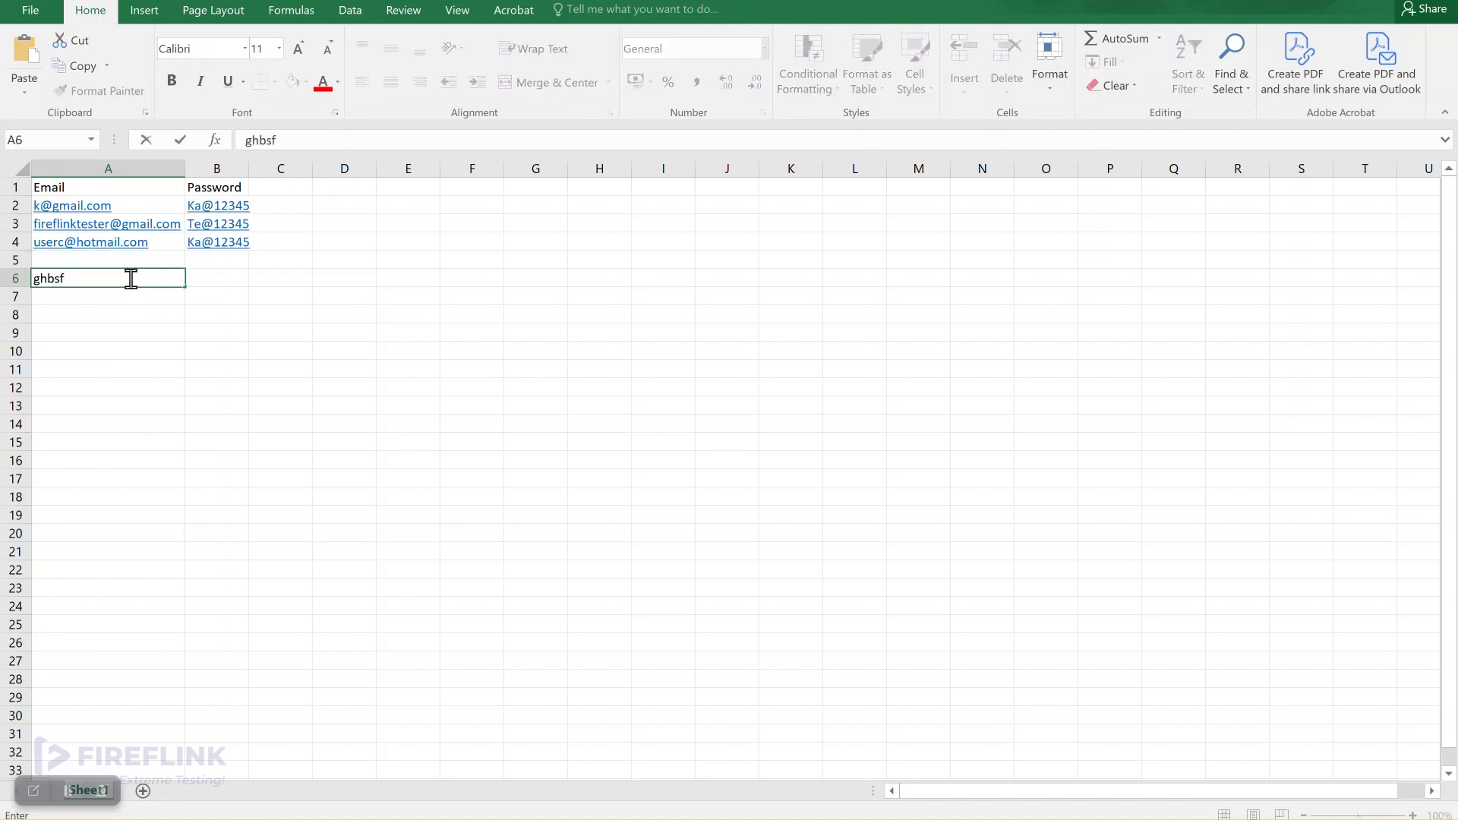
pyautogui.press('Return')
pyautogui.click(91, 277)
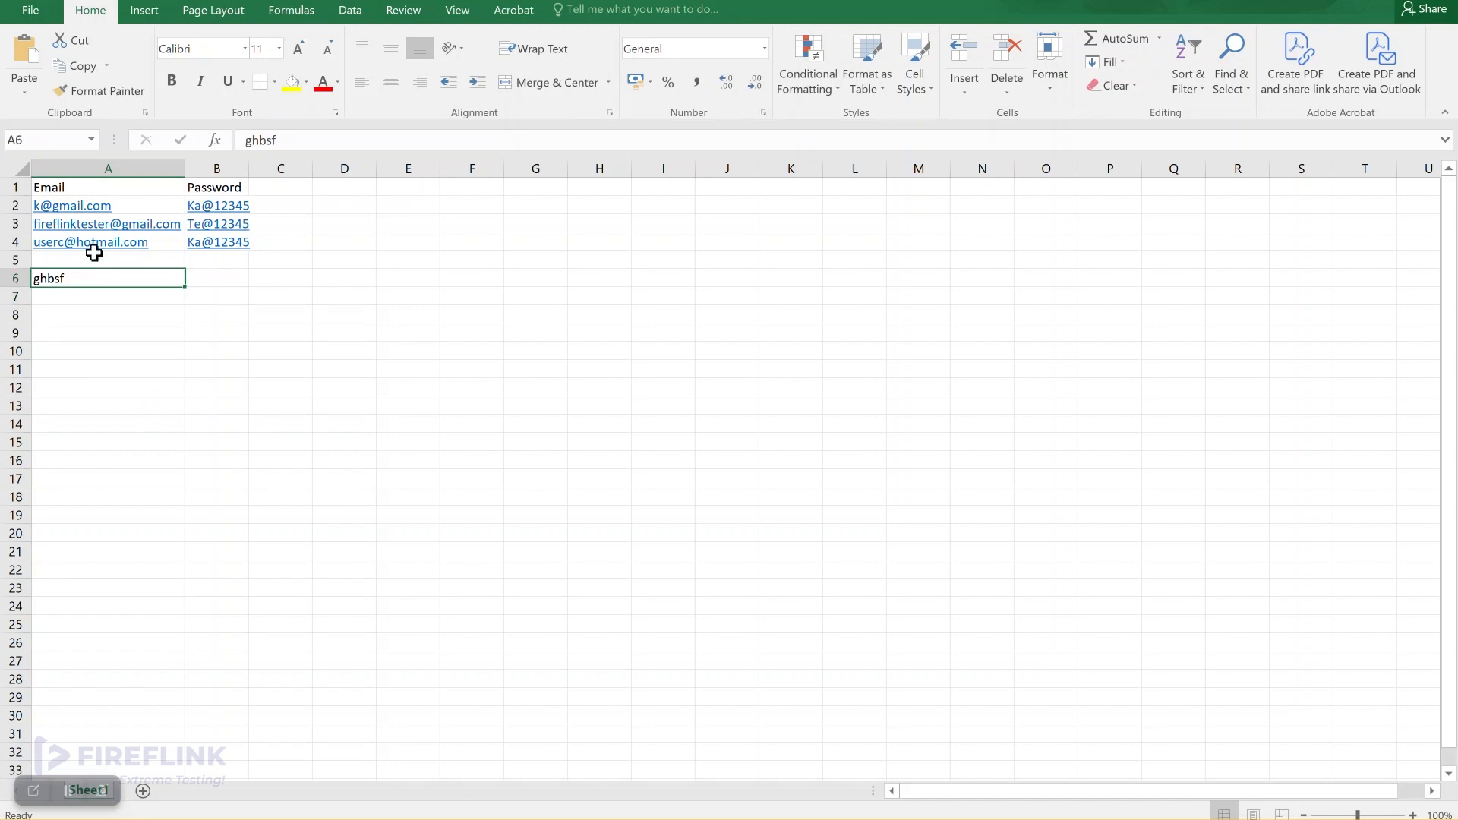
pyautogui.click(97, 256)
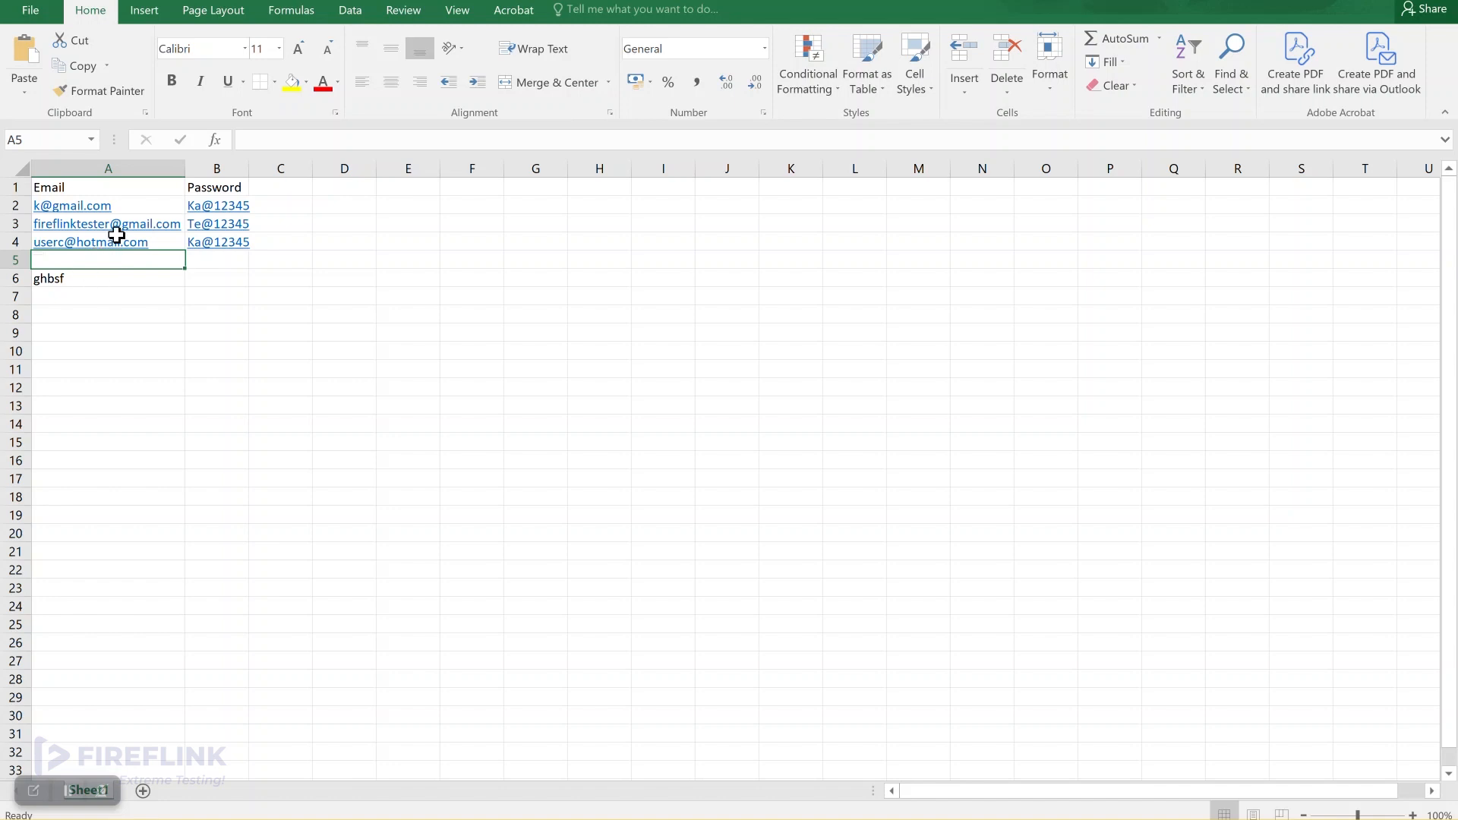
pyautogui.click(92, 275)
pyautogui.press('Delete')
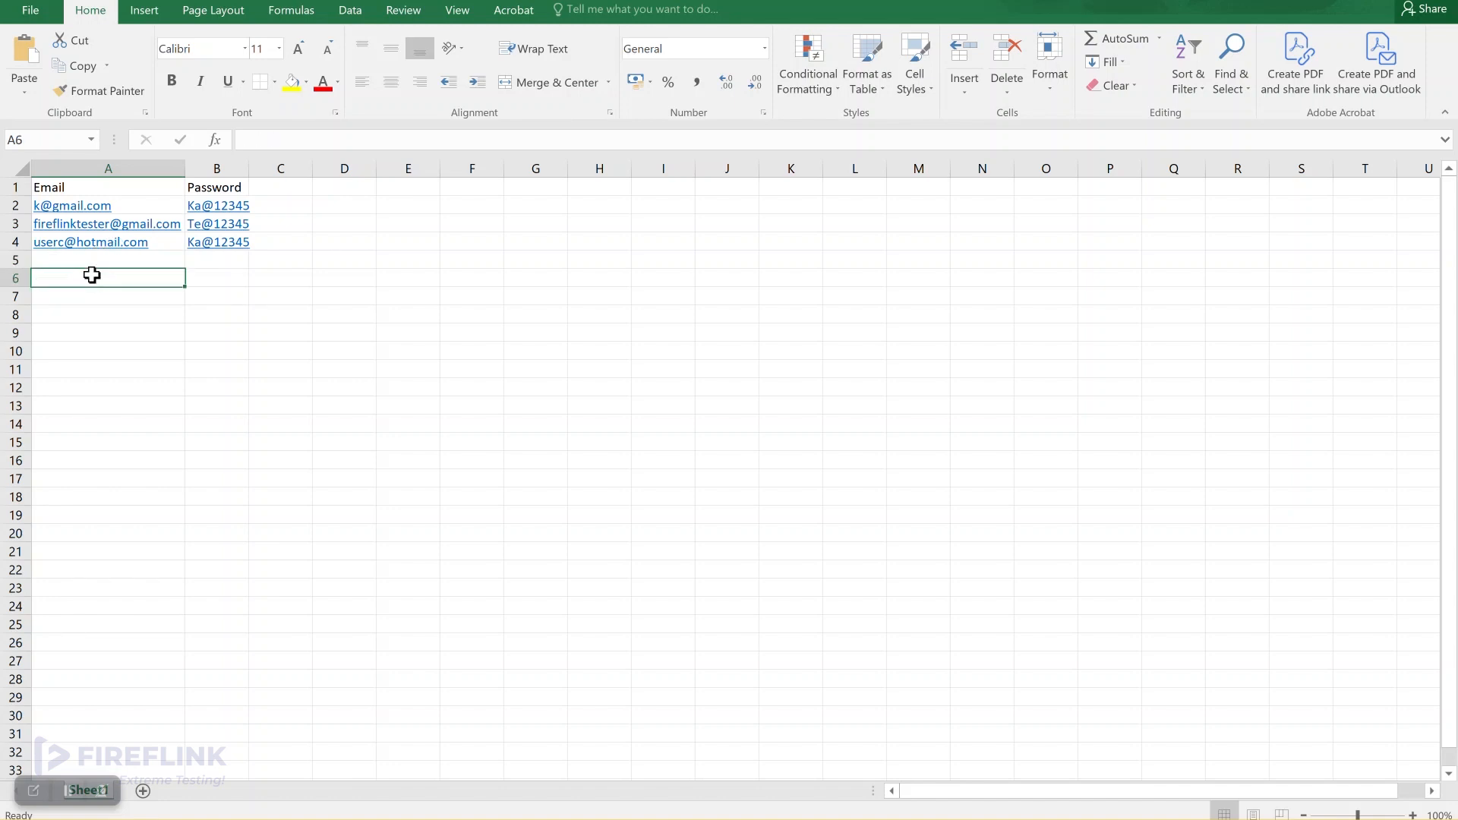
pyautogui.click(6, 189)
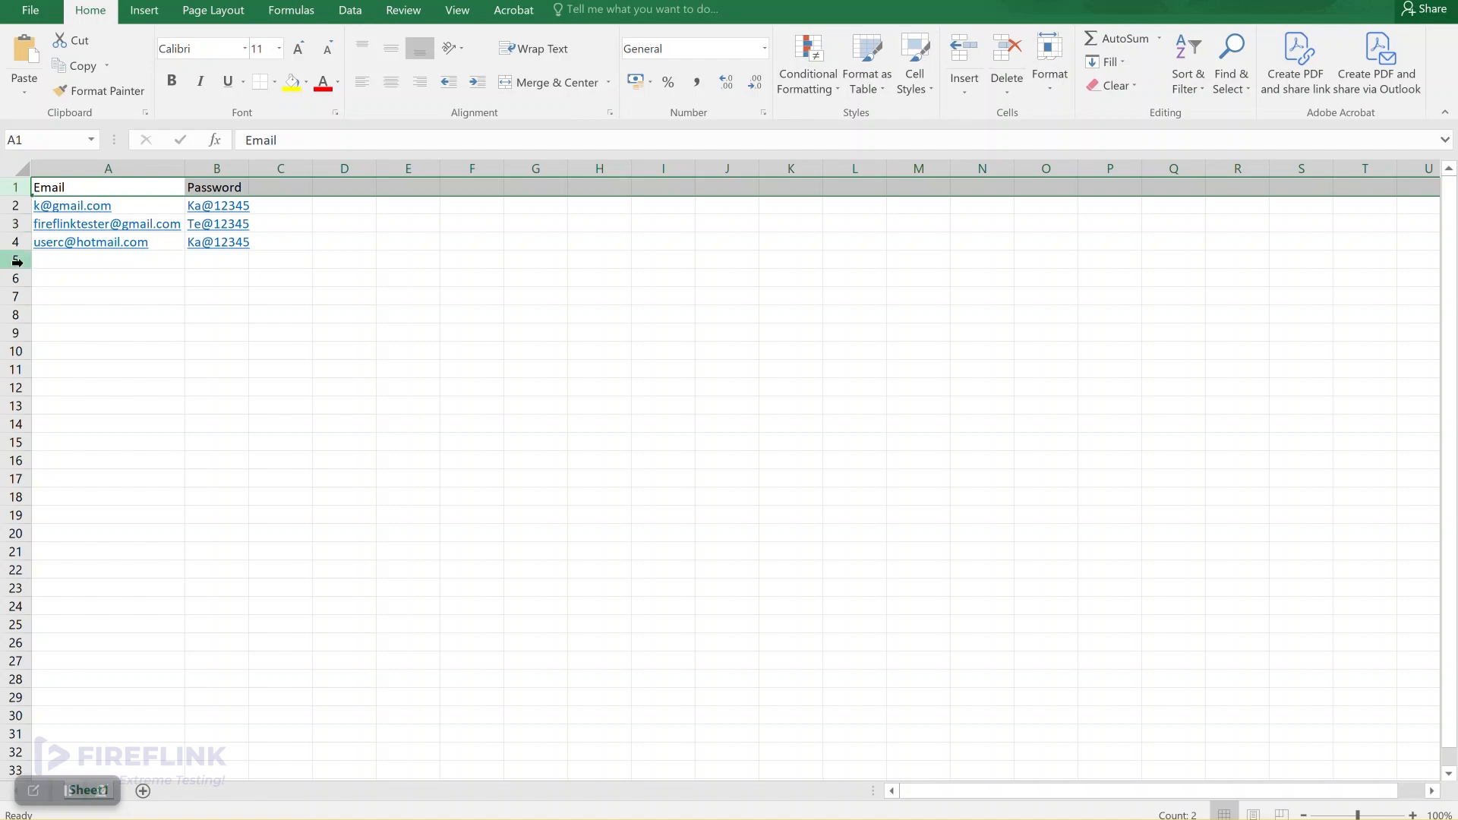
pyautogui.click(116, 277)
pyautogui.click(117, 299)
pyautogui.click(118, 328)
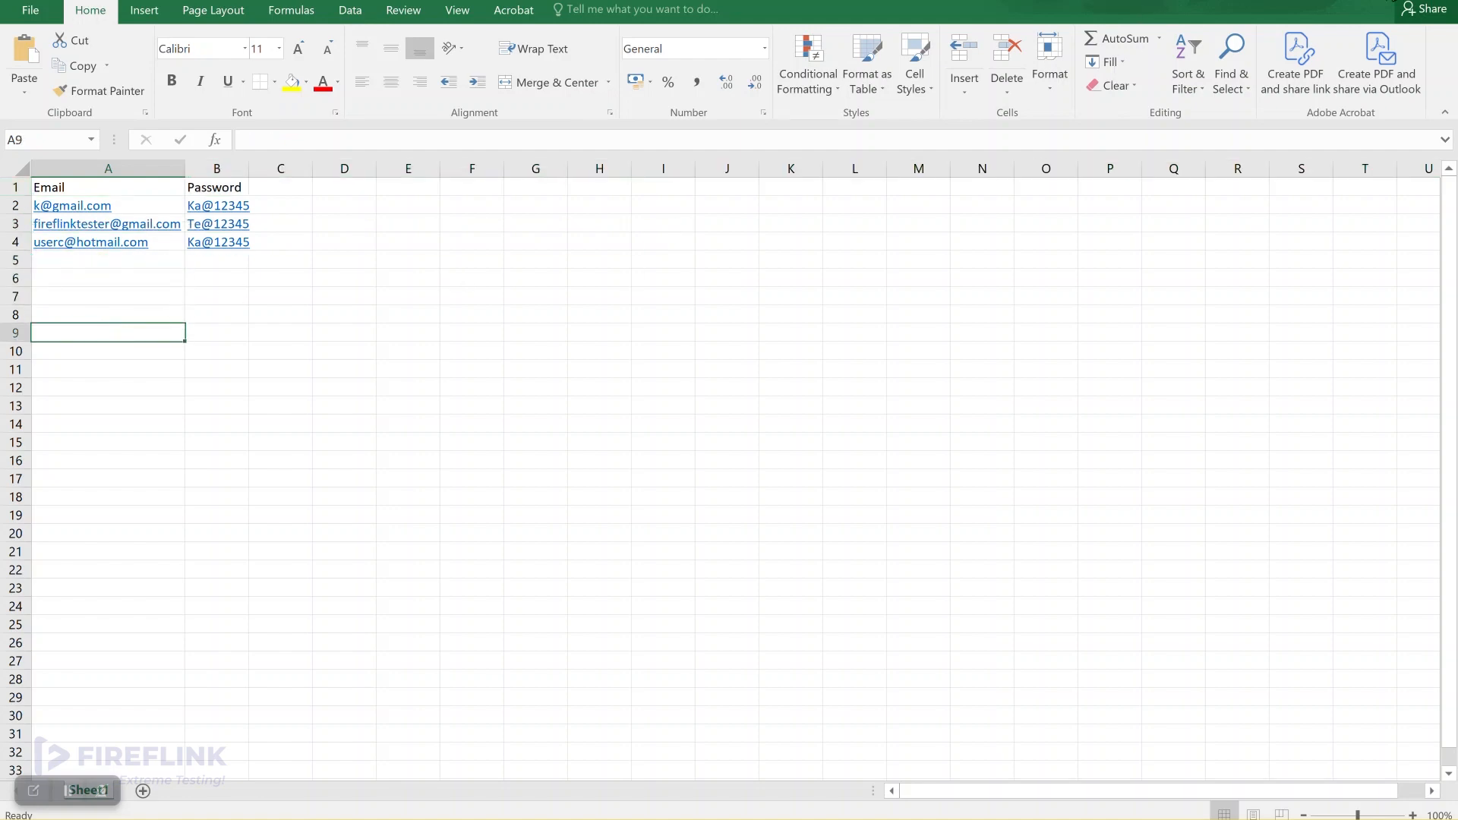
pyautogui.click(1318, 2)
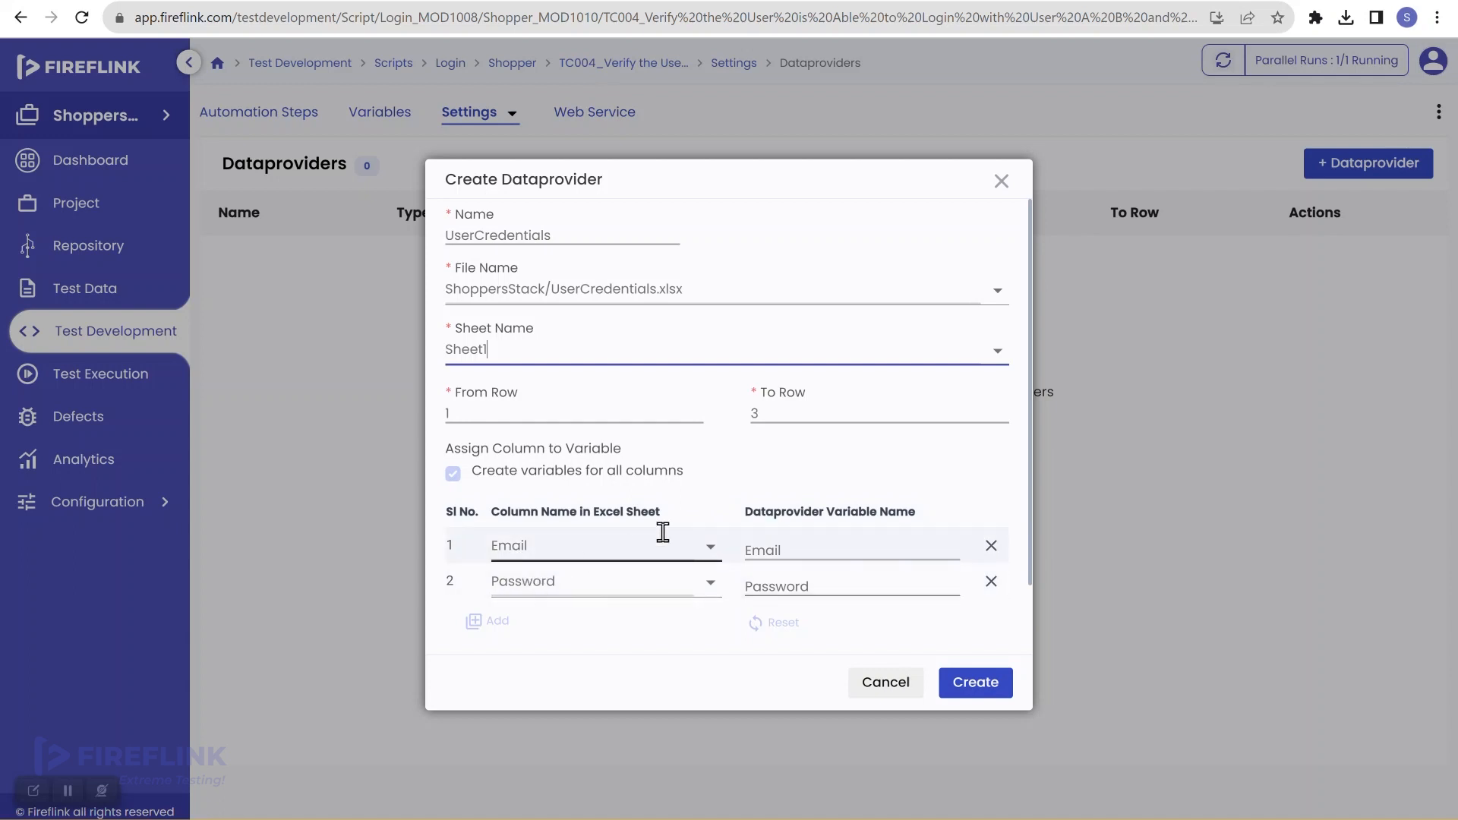
# Step: Create the UserCredentials dataprovider for rows 1–3, including pre and post conditions
pyautogui.scroll(-1, 660, 533)
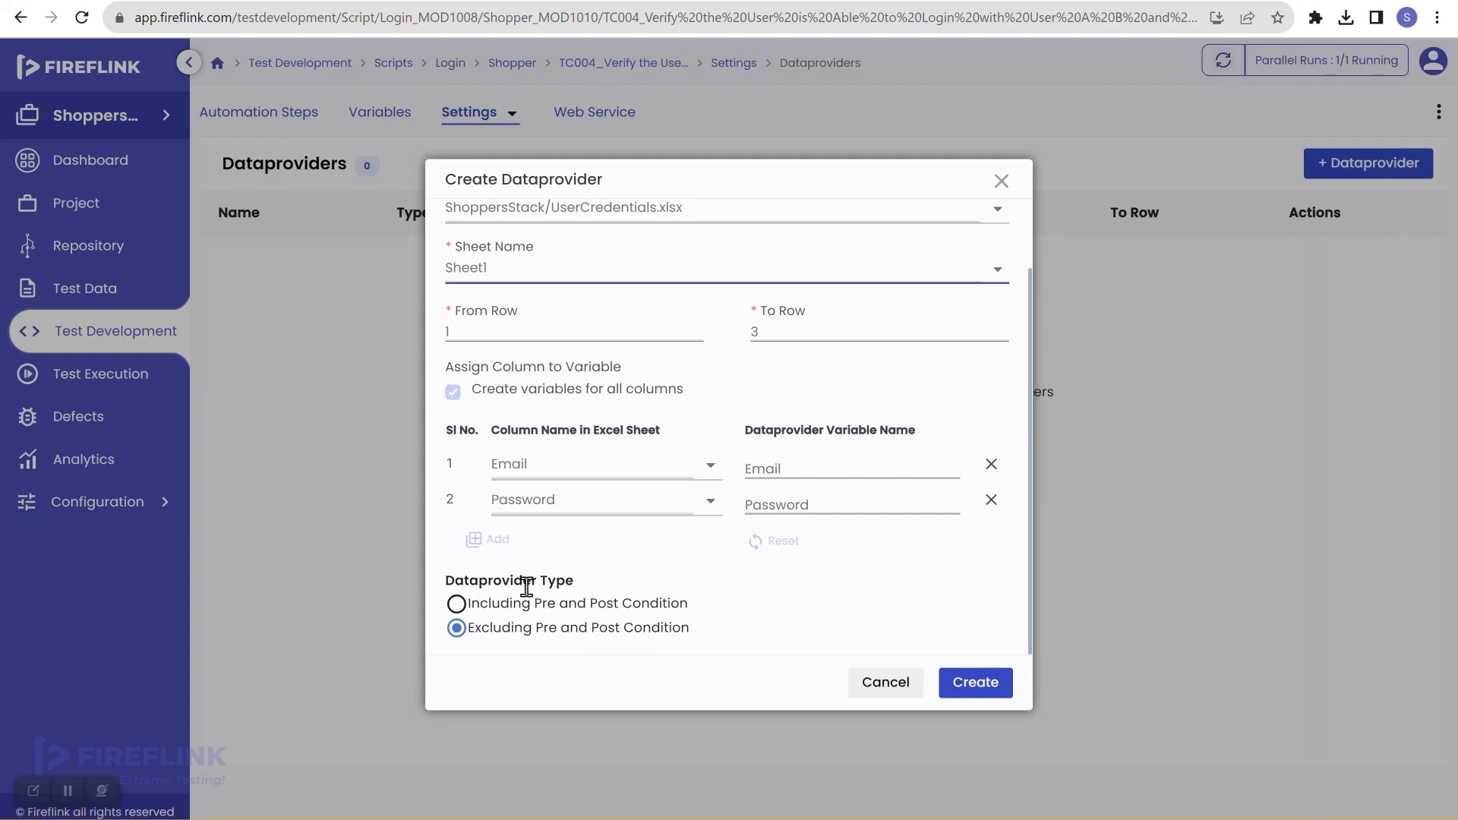
pyautogui.click(456, 603)
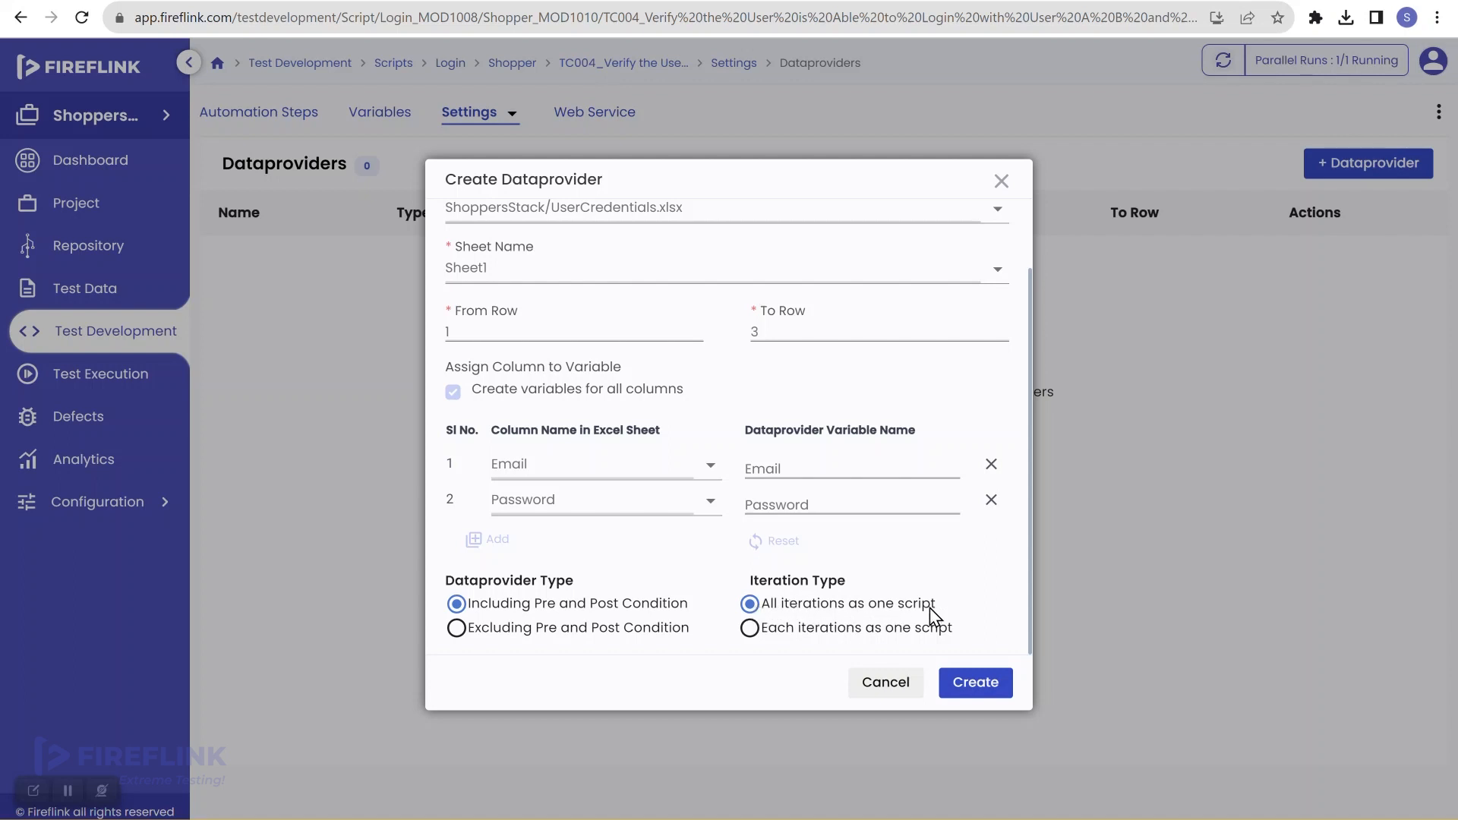
pyautogui.click(976, 683)
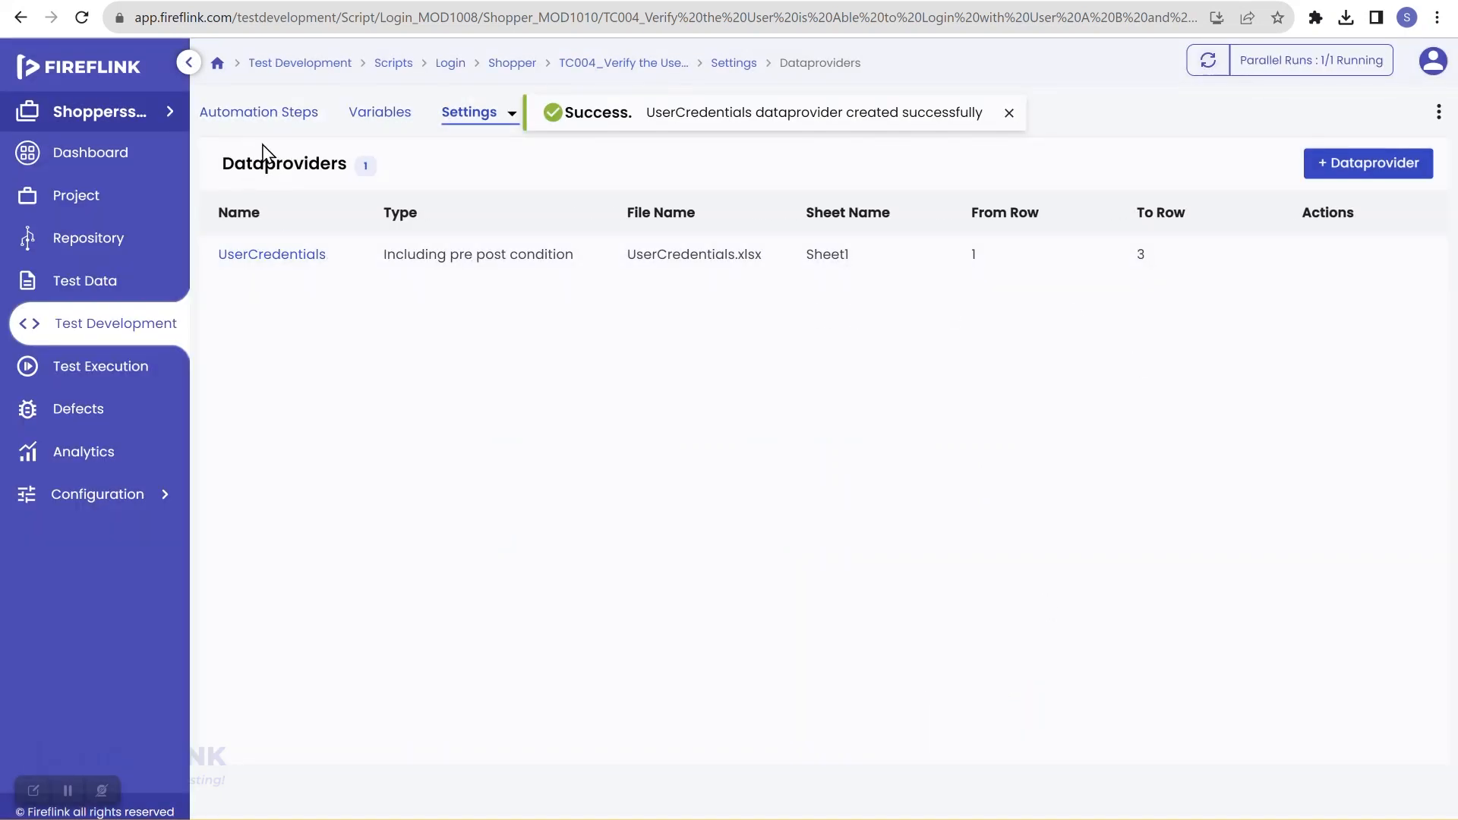
pyautogui.click(227, 114)
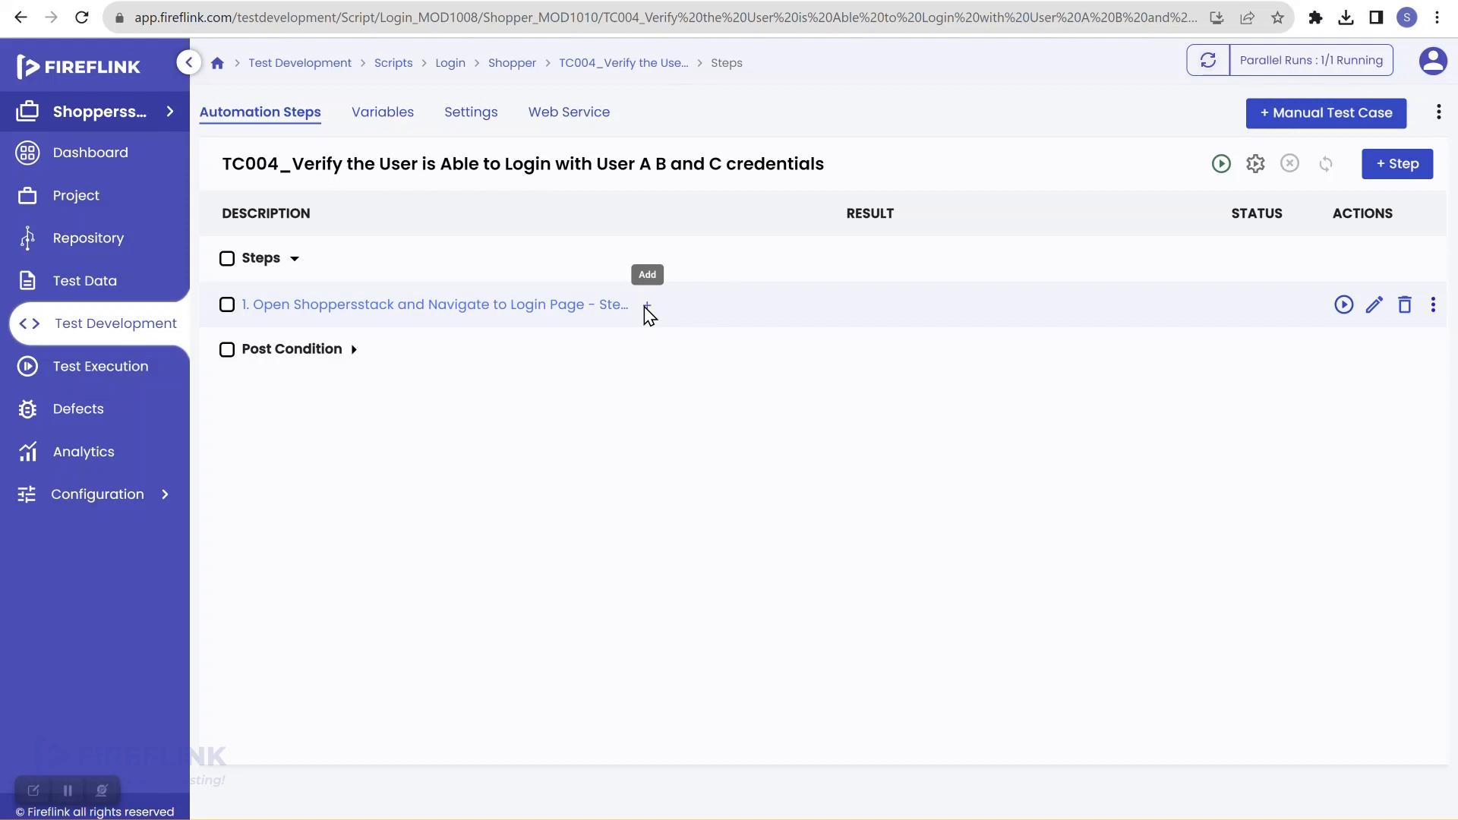
# Step: Insert a Start iteration step after step 1 using the UserCredentials dataprovider
pyautogui.click(647, 308)
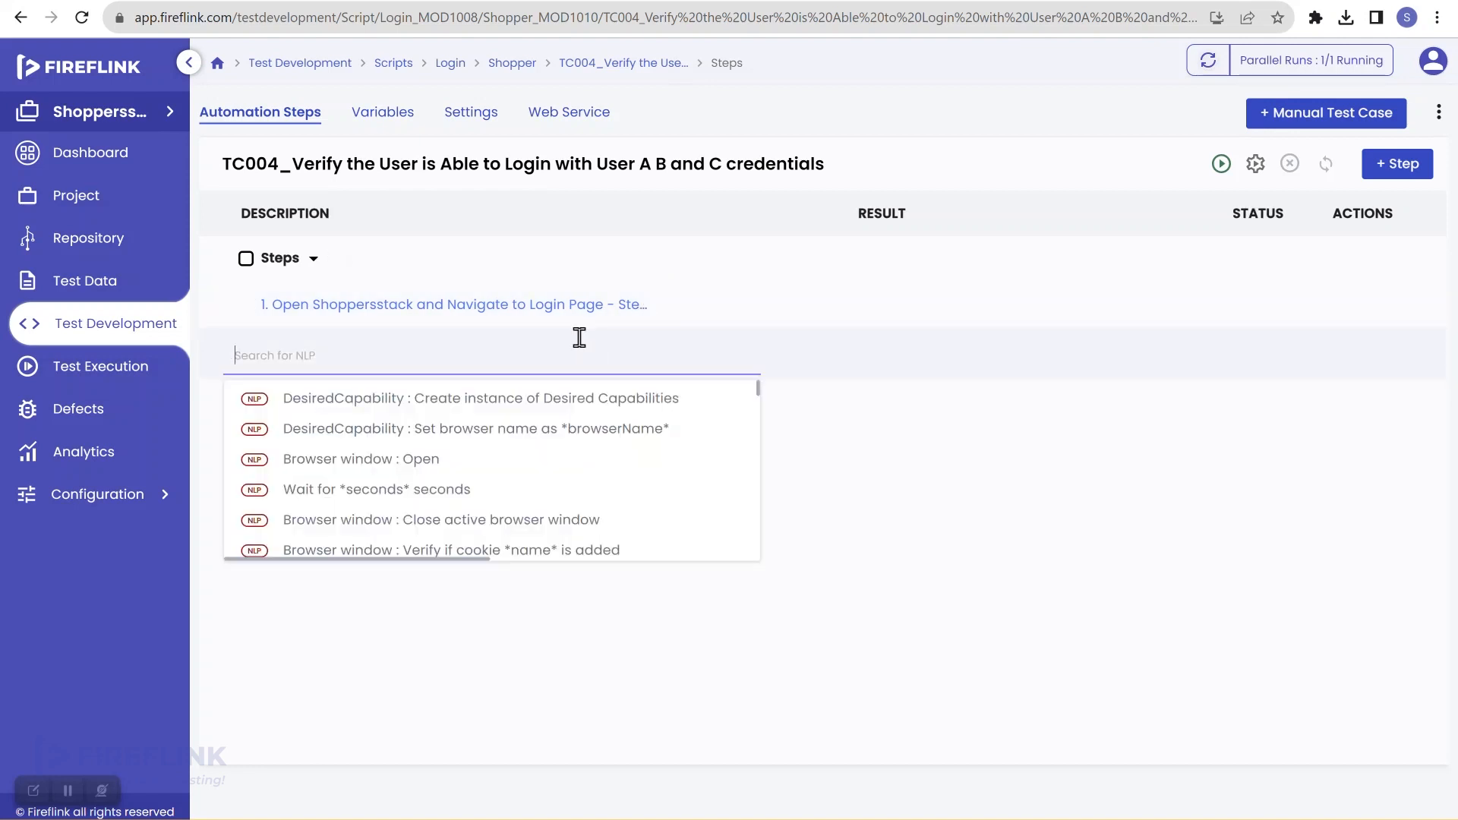
pyautogui.write('start')
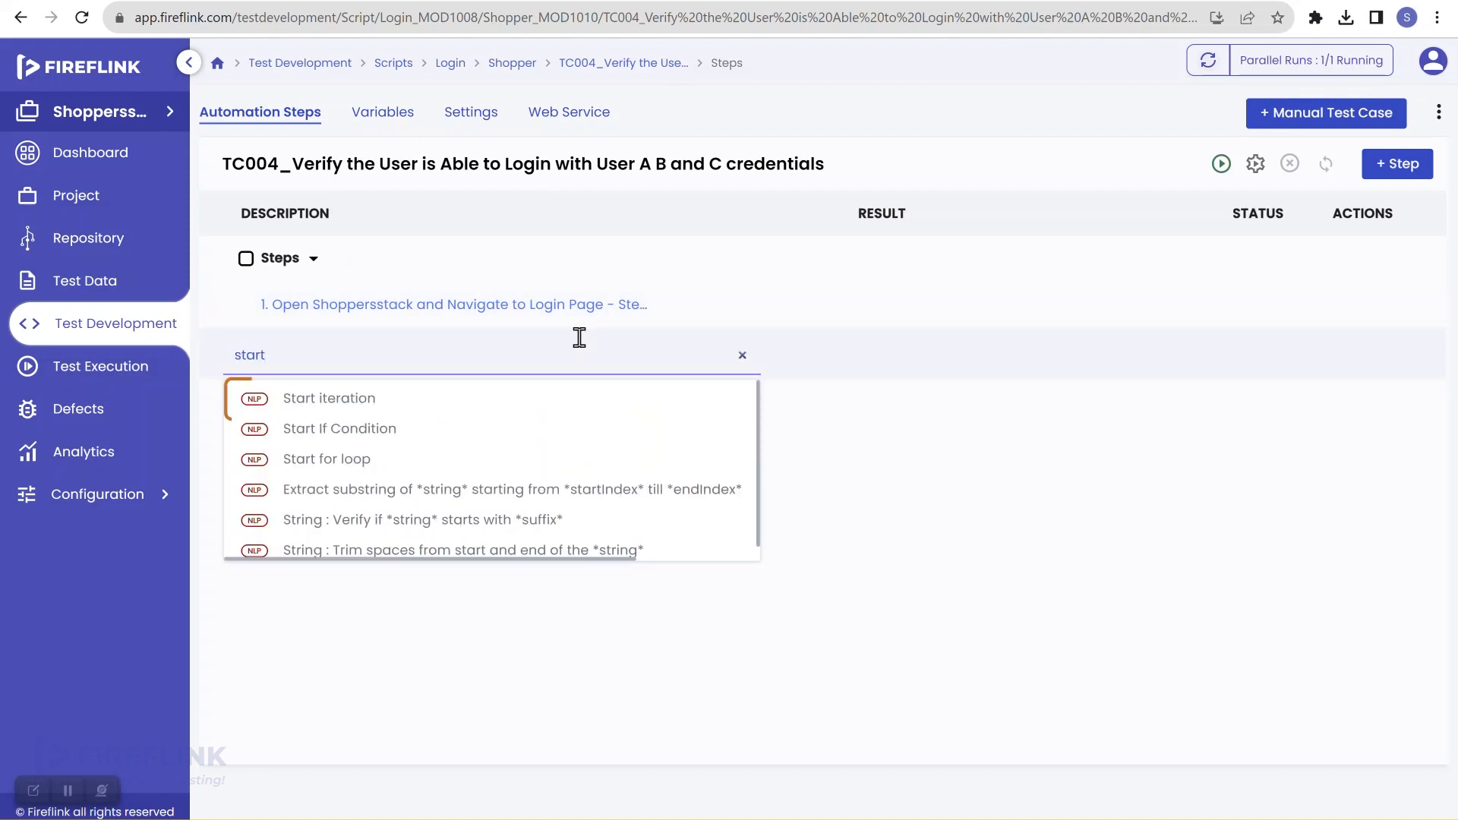
pyautogui.click(389, 401)
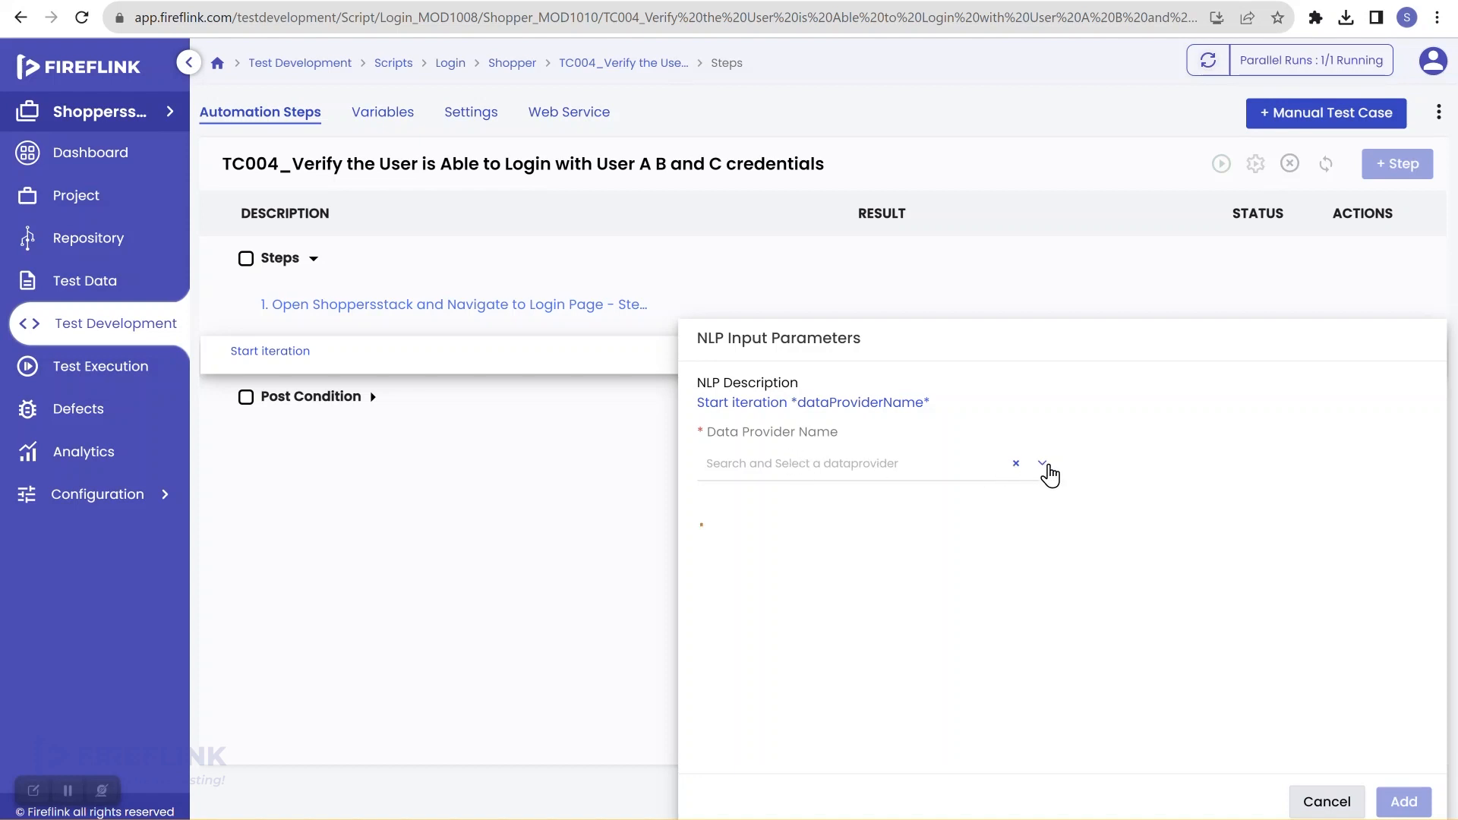
pyautogui.click(1045, 466)
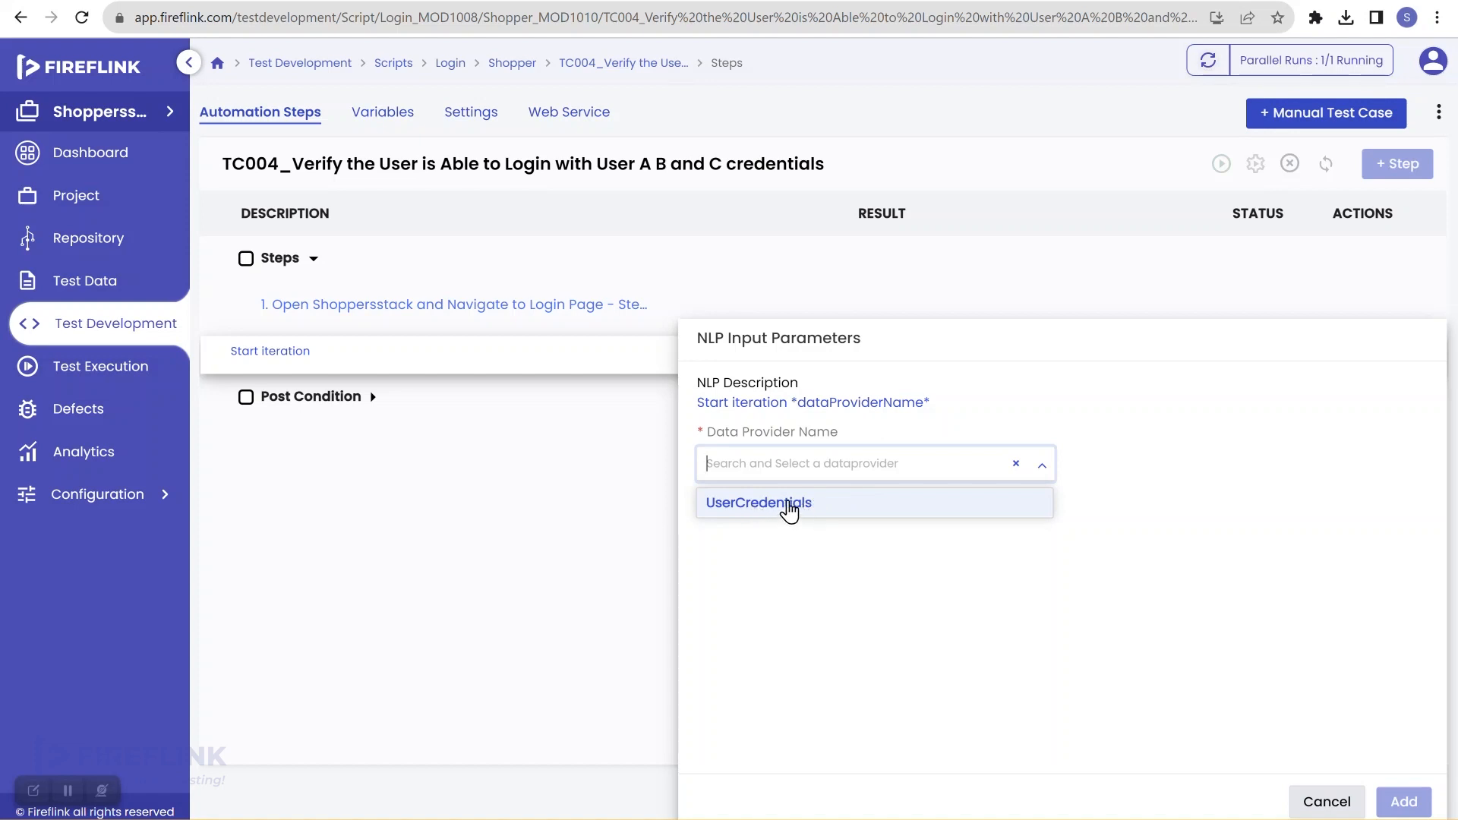
pyautogui.click(790, 509)
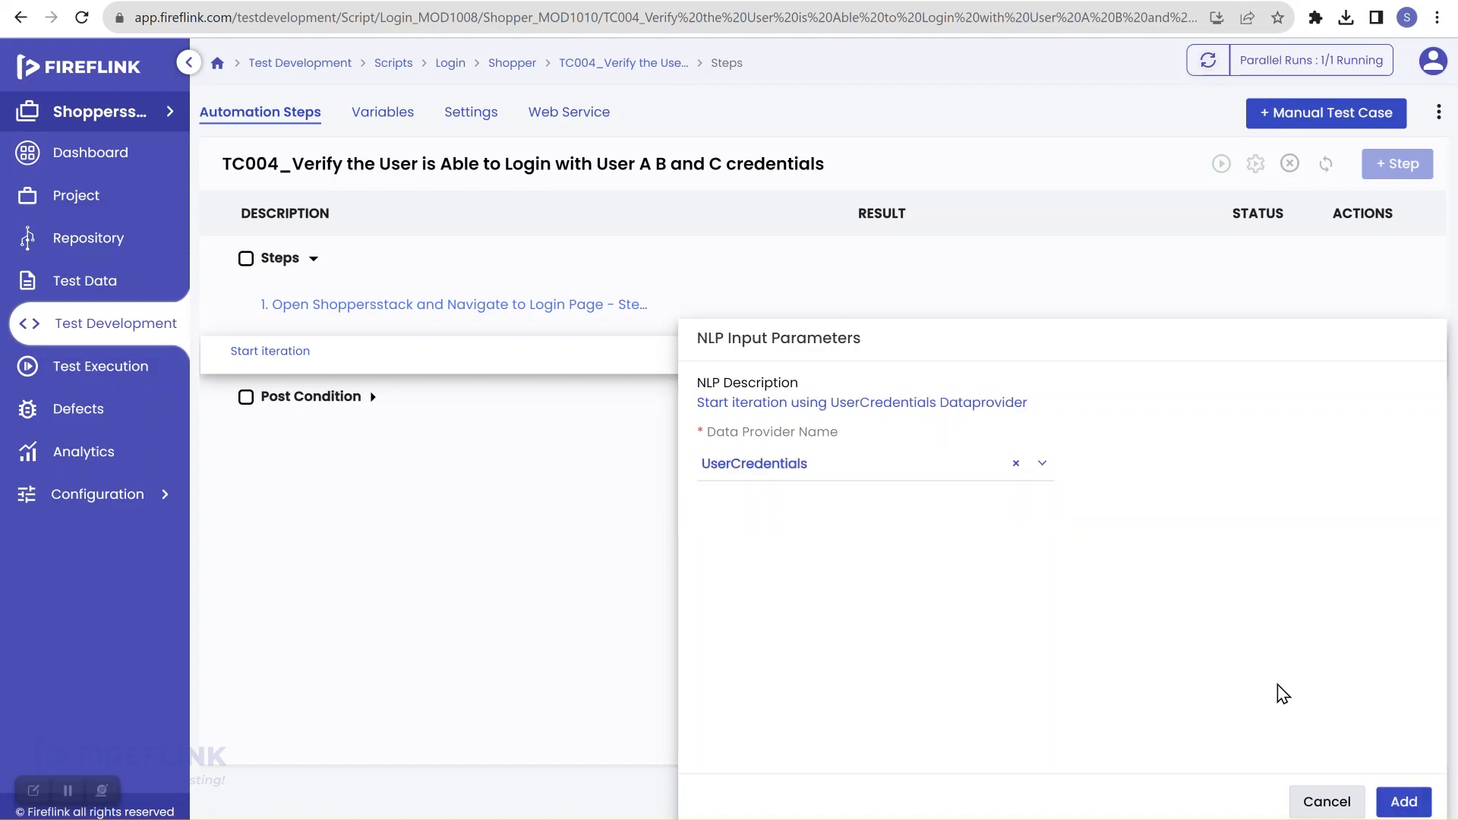
pyautogui.click(1396, 803)
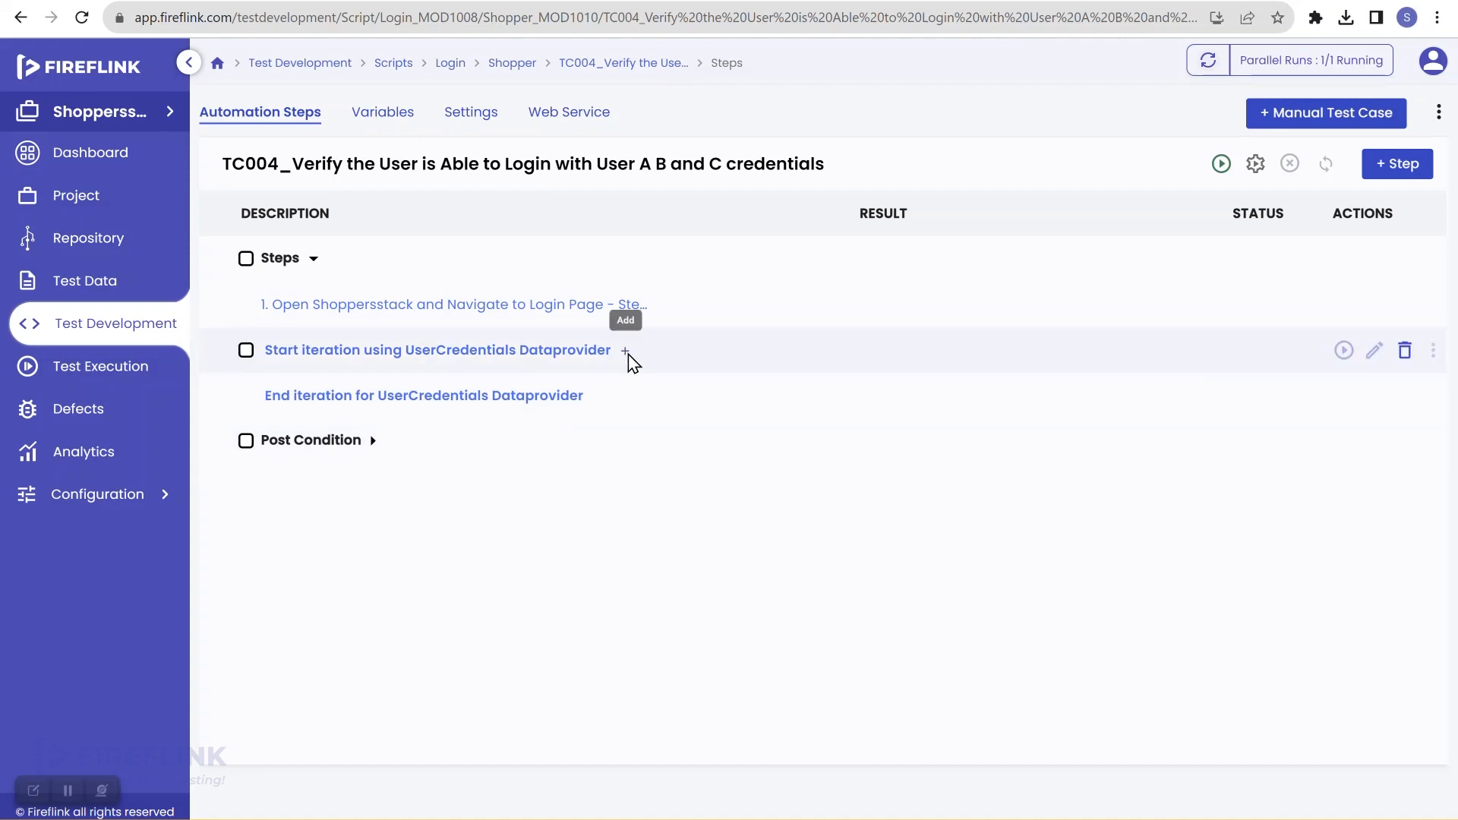
pyautogui.click(627, 354)
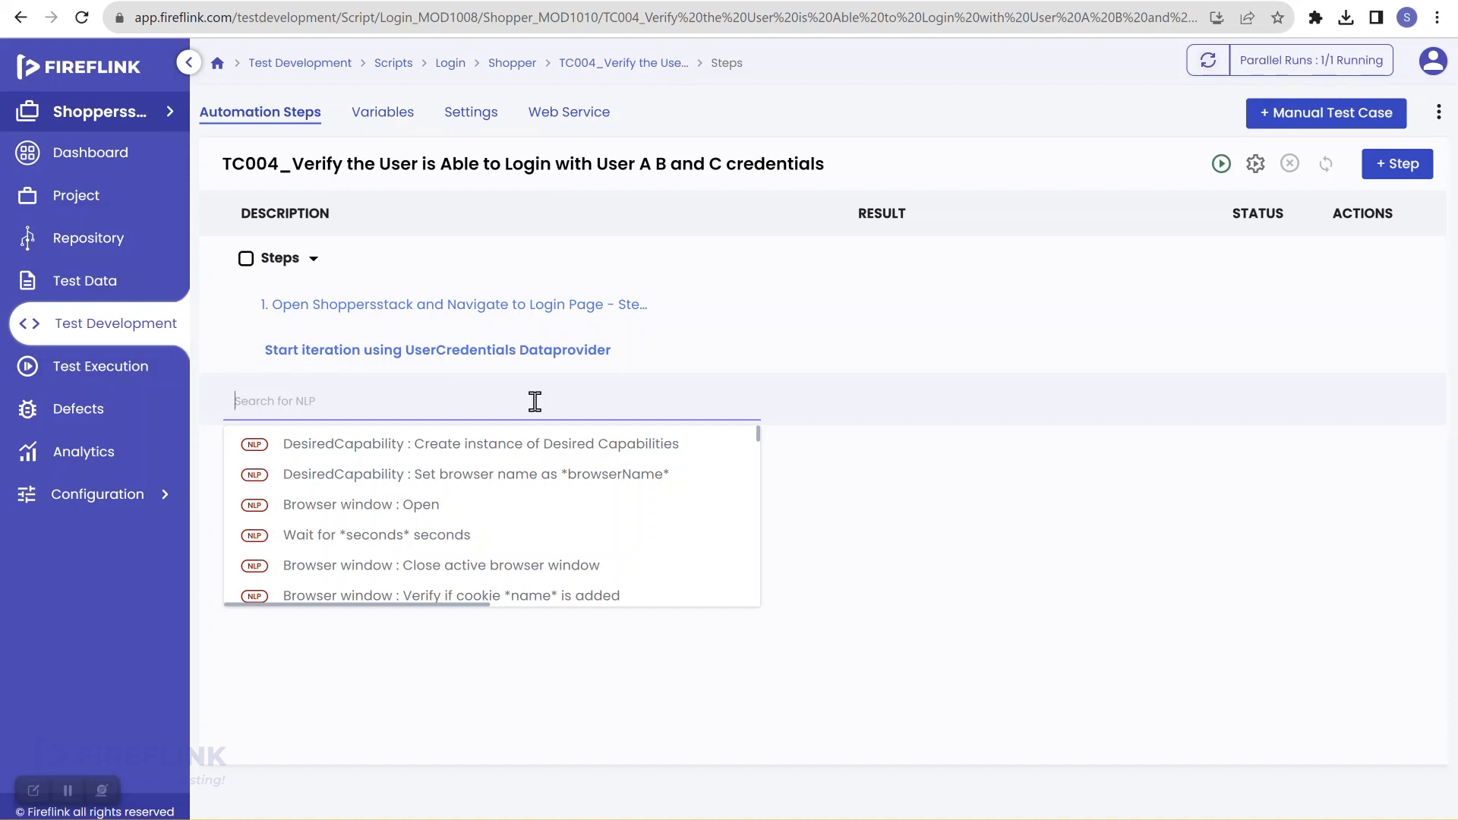
# Step: Add an Enter-input step putting $UserCredentials:Email into the Login page's Email textfield, stopping on failure
pyautogui.write('enter')
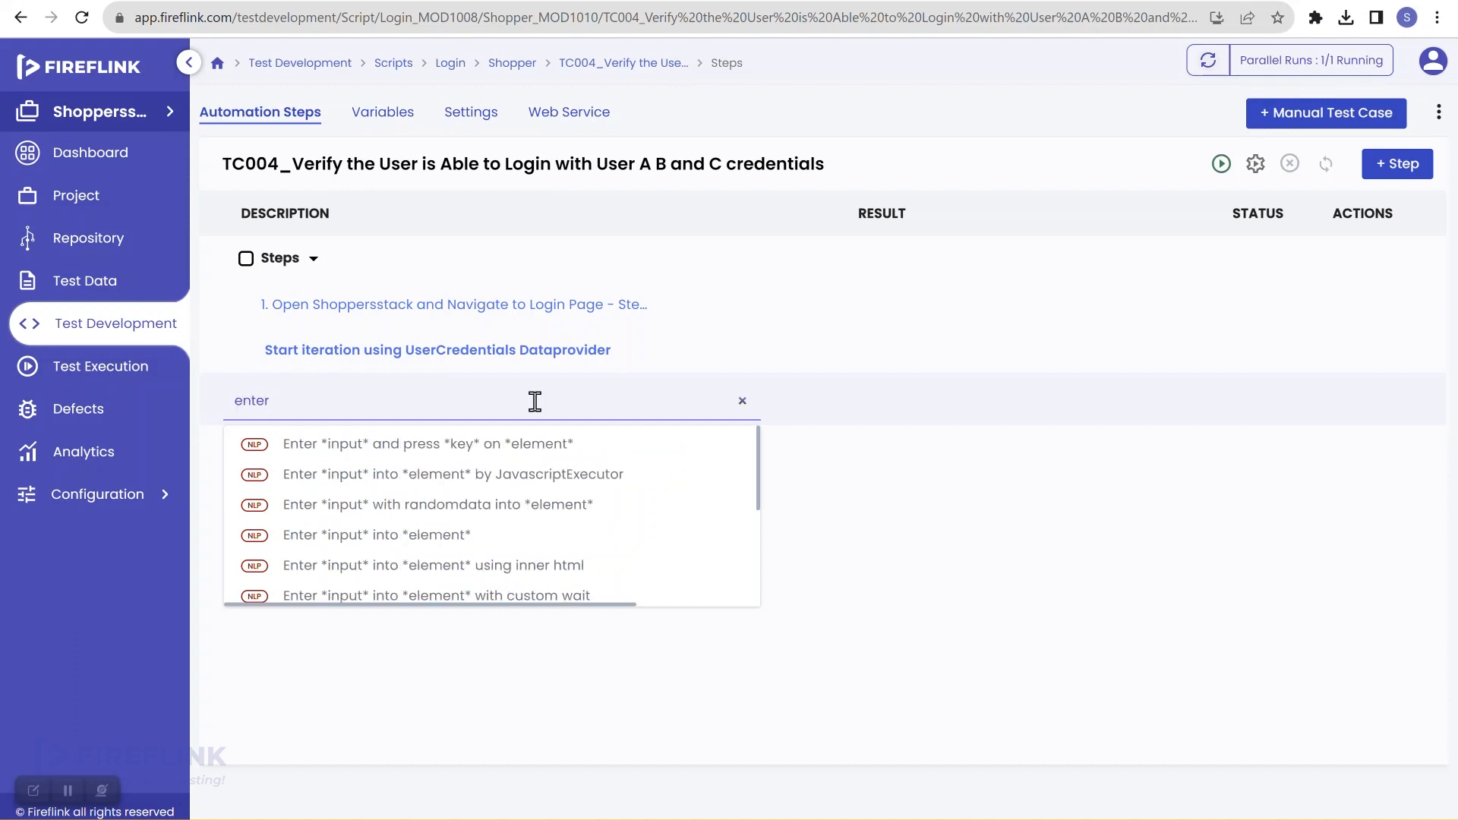
pyautogui.click(465, 536)
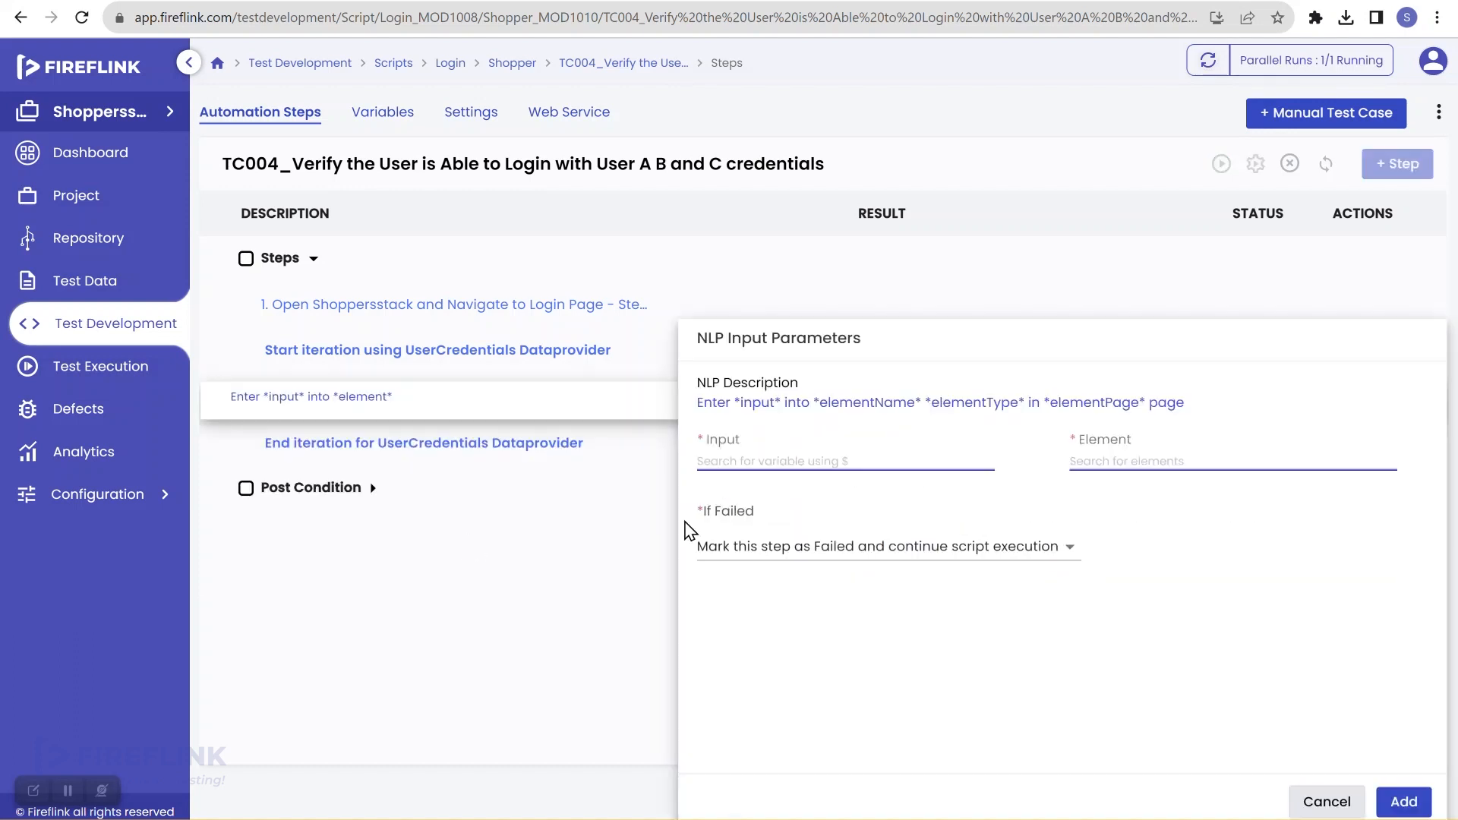
pyautogui.click(814, 456)
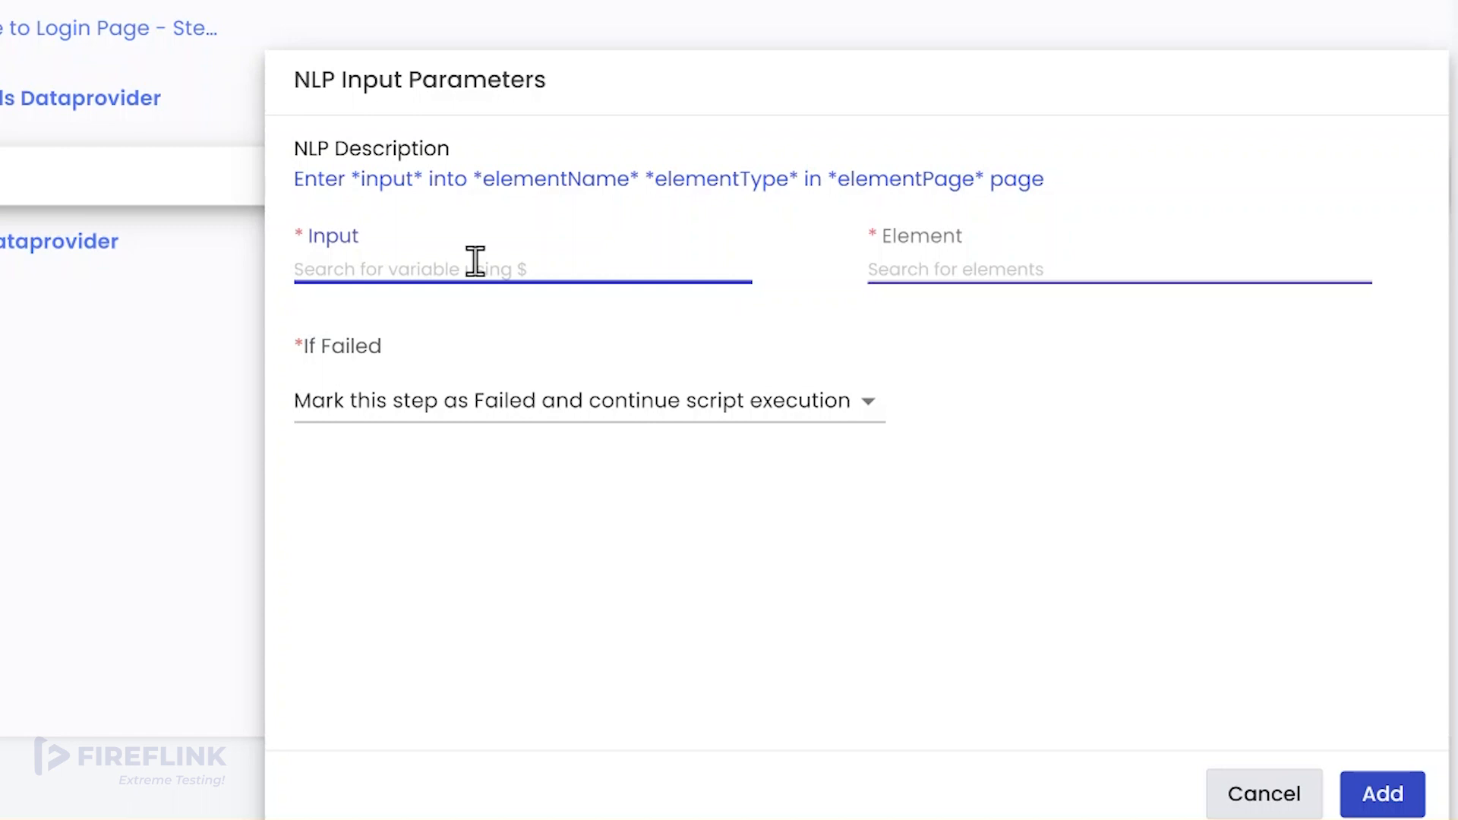
pyautogui.write('$')
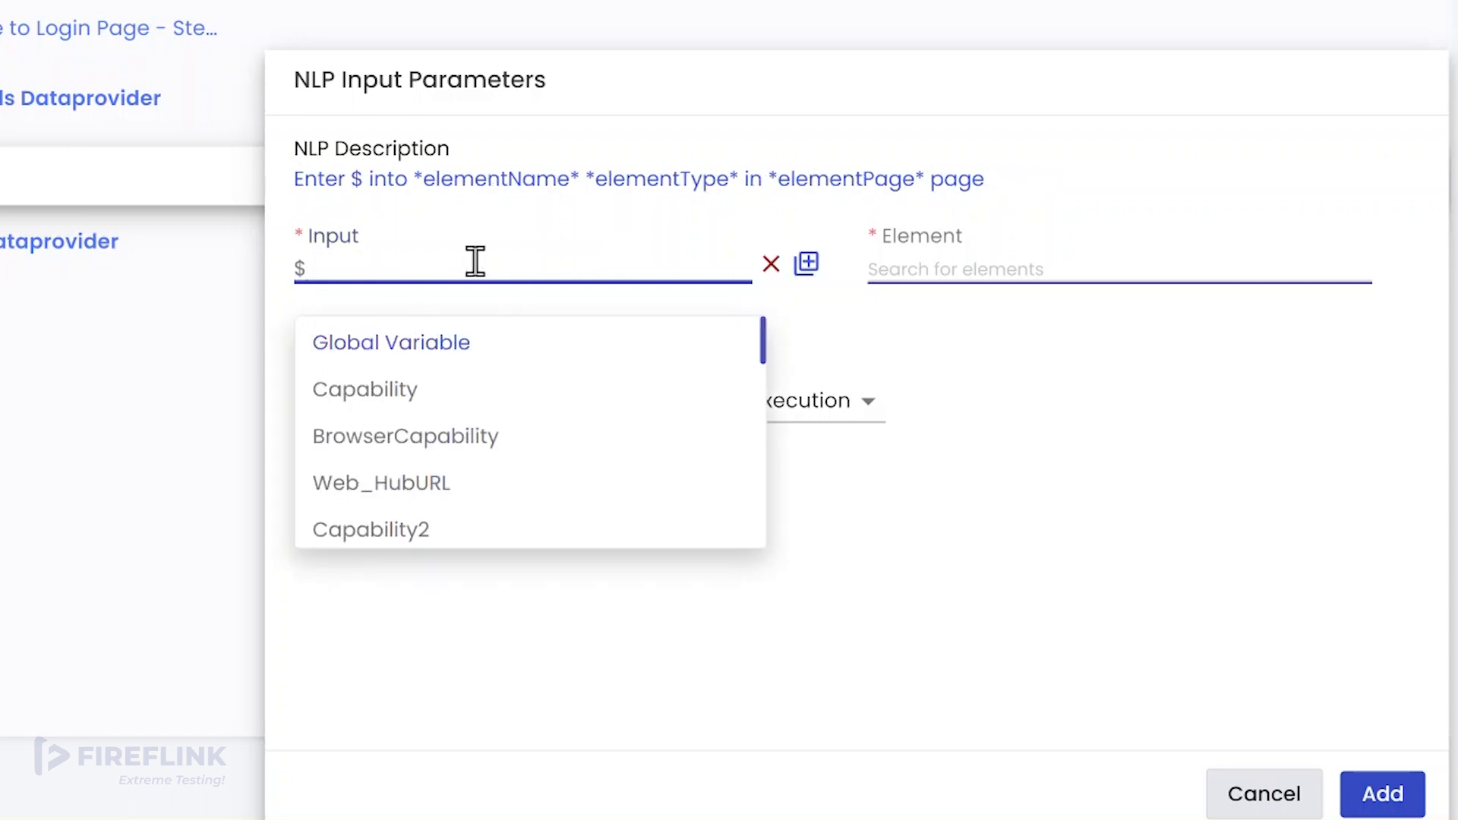
pyautogui.scroll(-5, 470, 429)
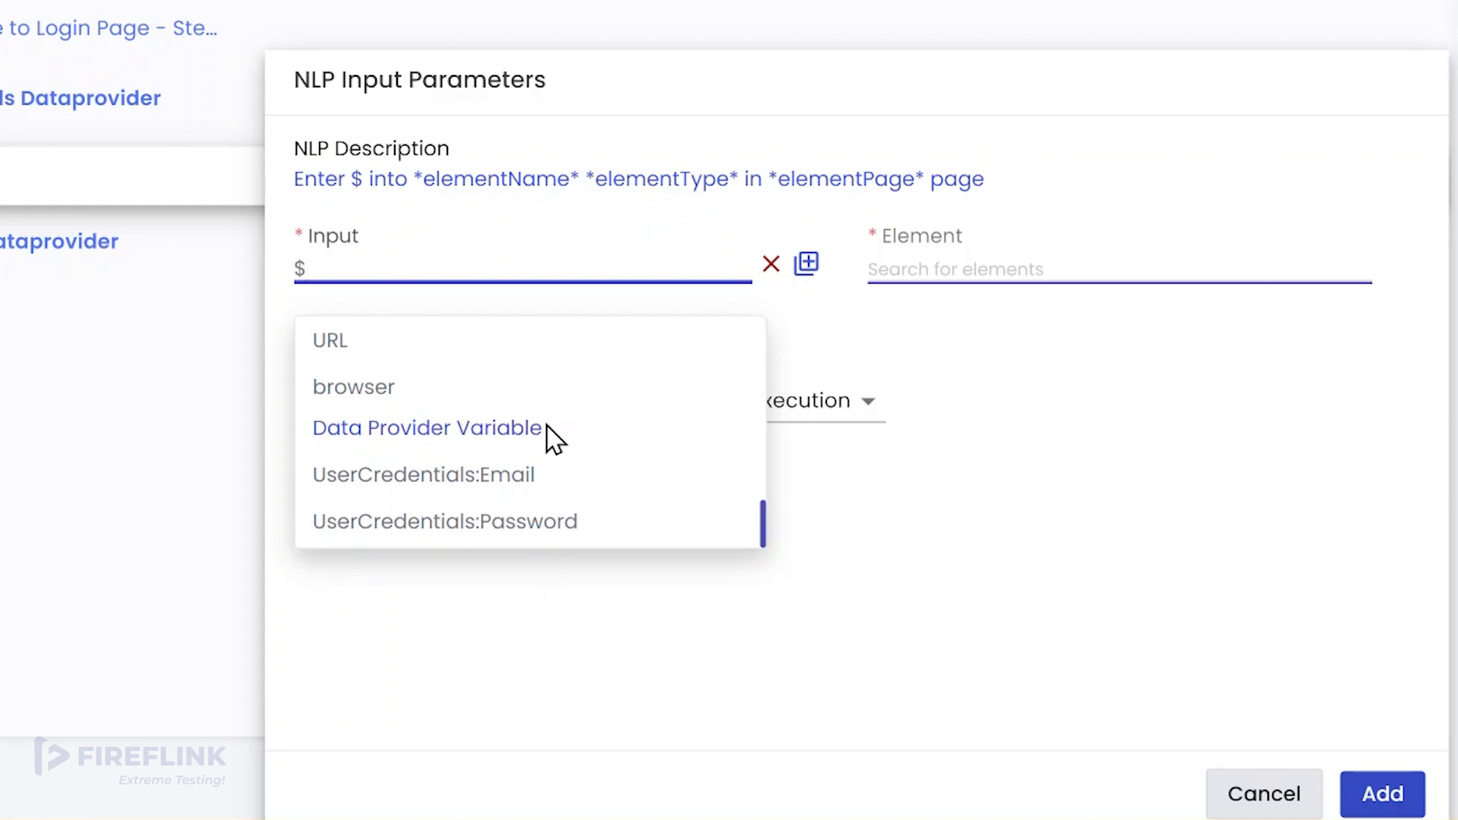
pyautogui.click(483, 480)
pyautogui.click(925, 258)
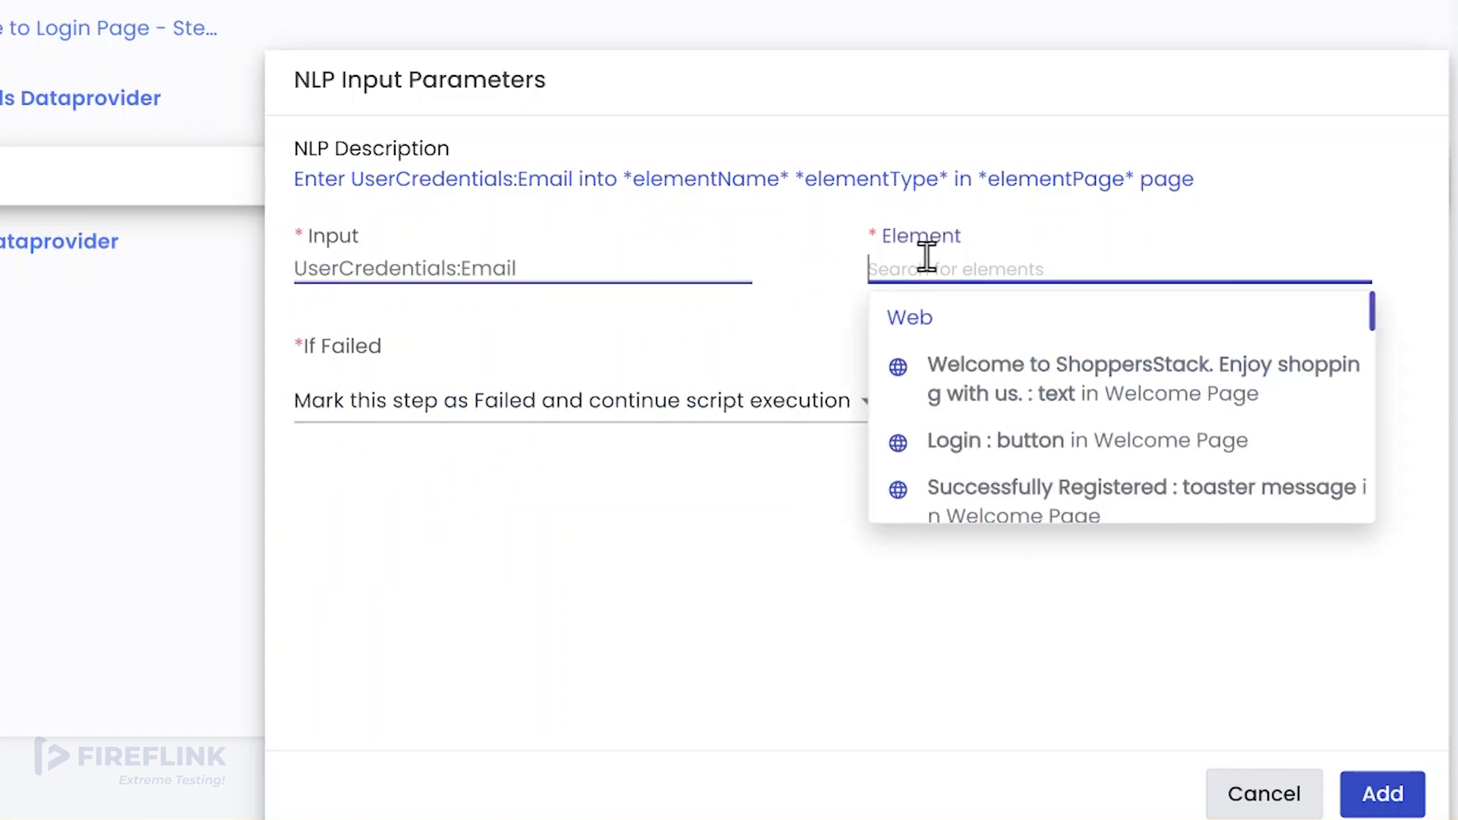
pyautogui.write('ema')
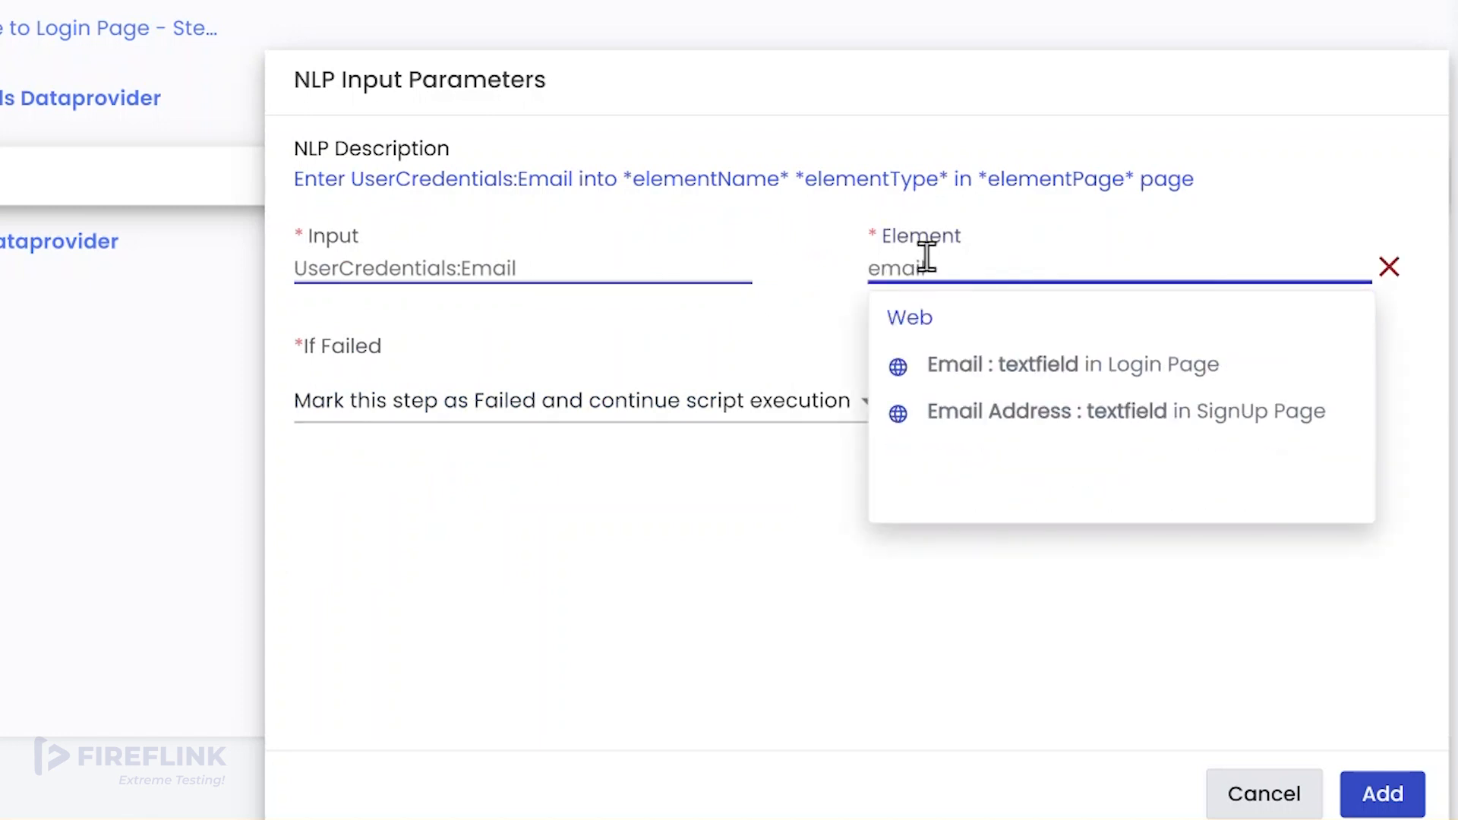
pyautogui.write('il')
pyautogui.click(1037, 376)
pyautogui.click(659, 421)
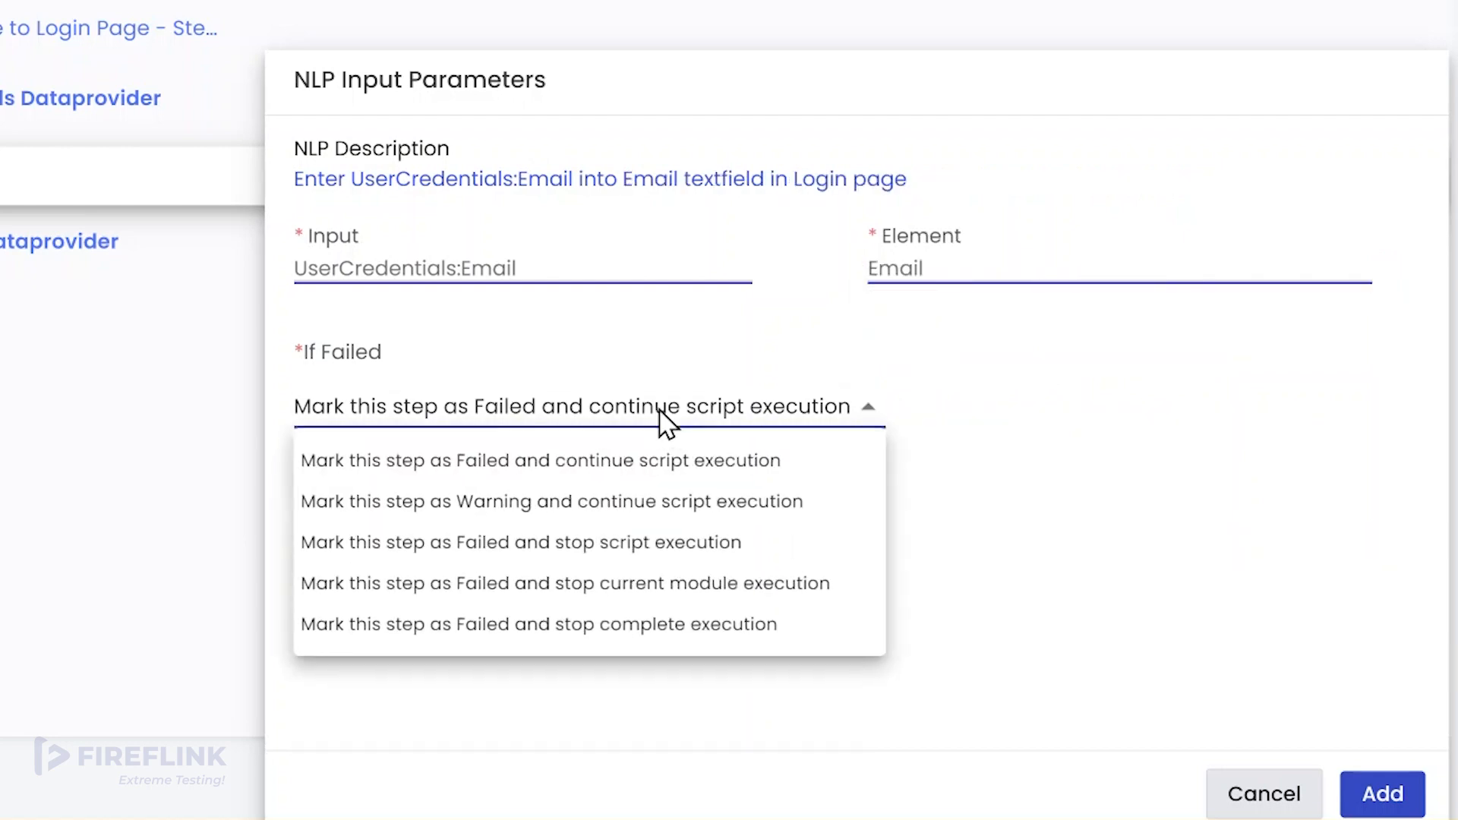
pyautogui.click(649, 542)
pyautogui.click(1375, 794)
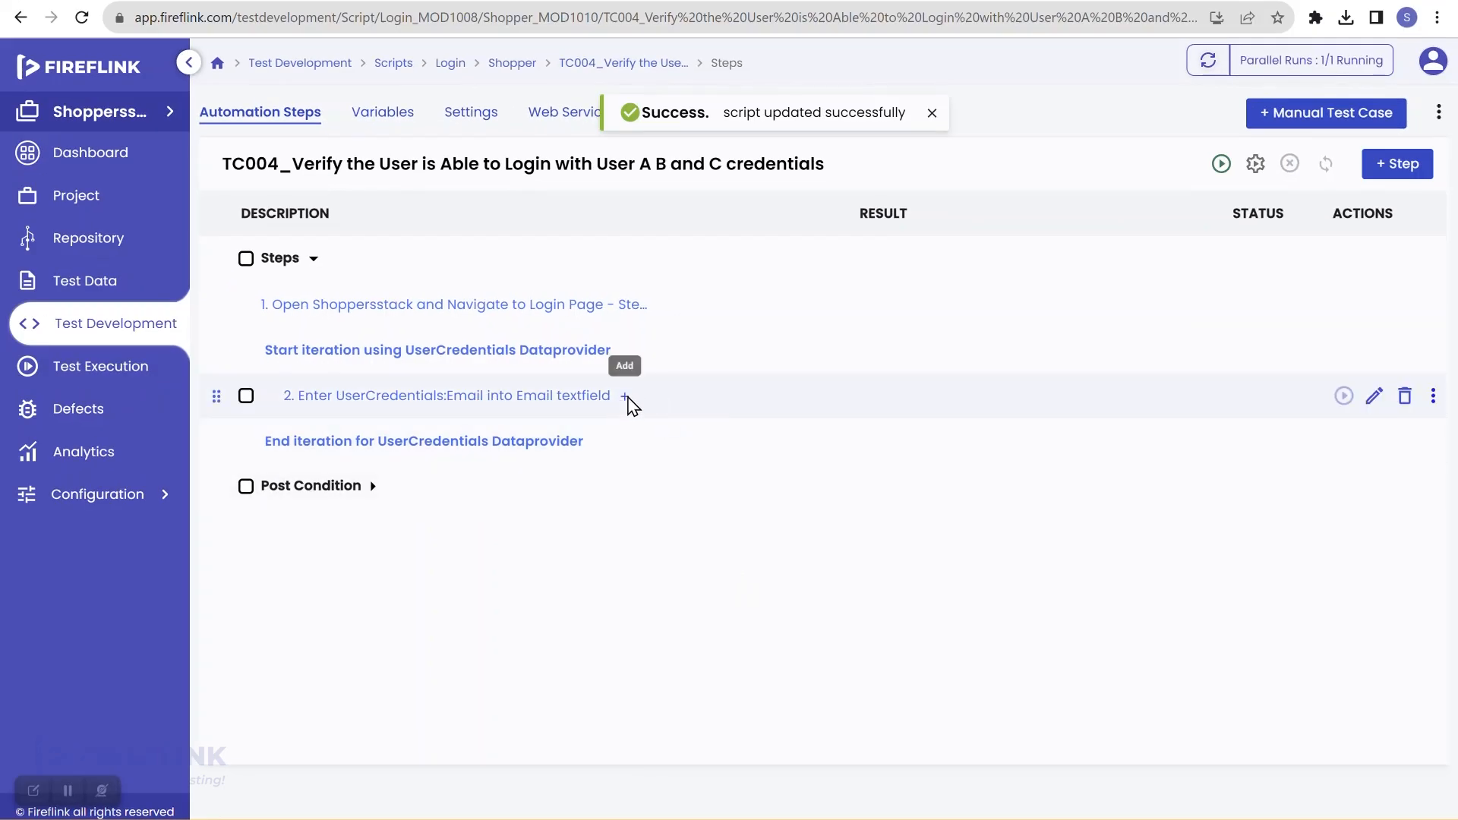
# Step: Insert step 3 entering $UserCredentials:Password into the Login page's Password textfield, stopping the script on failure
pyautogui.click(625, 396)
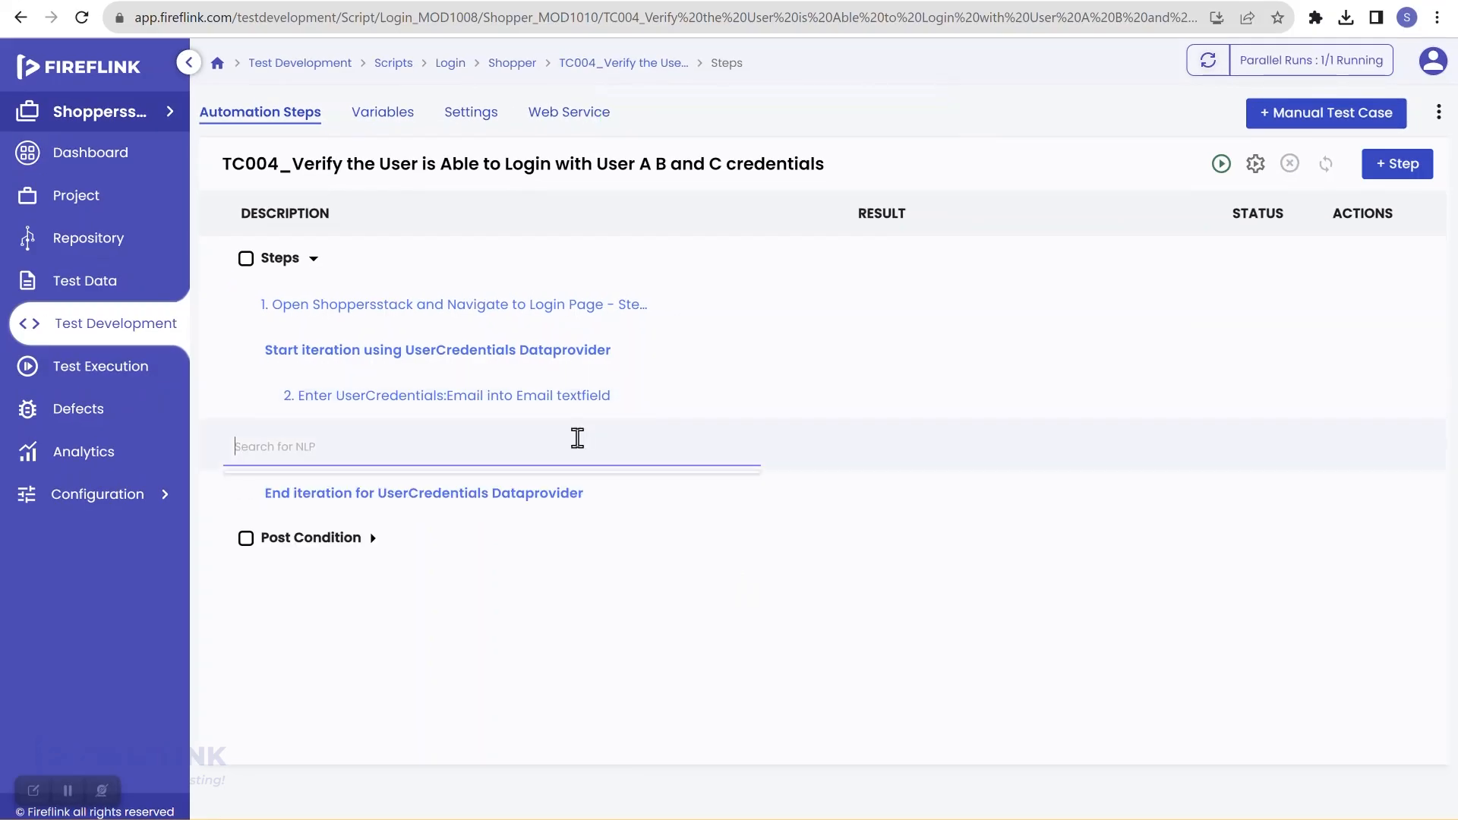
pyautogui.write('enter')
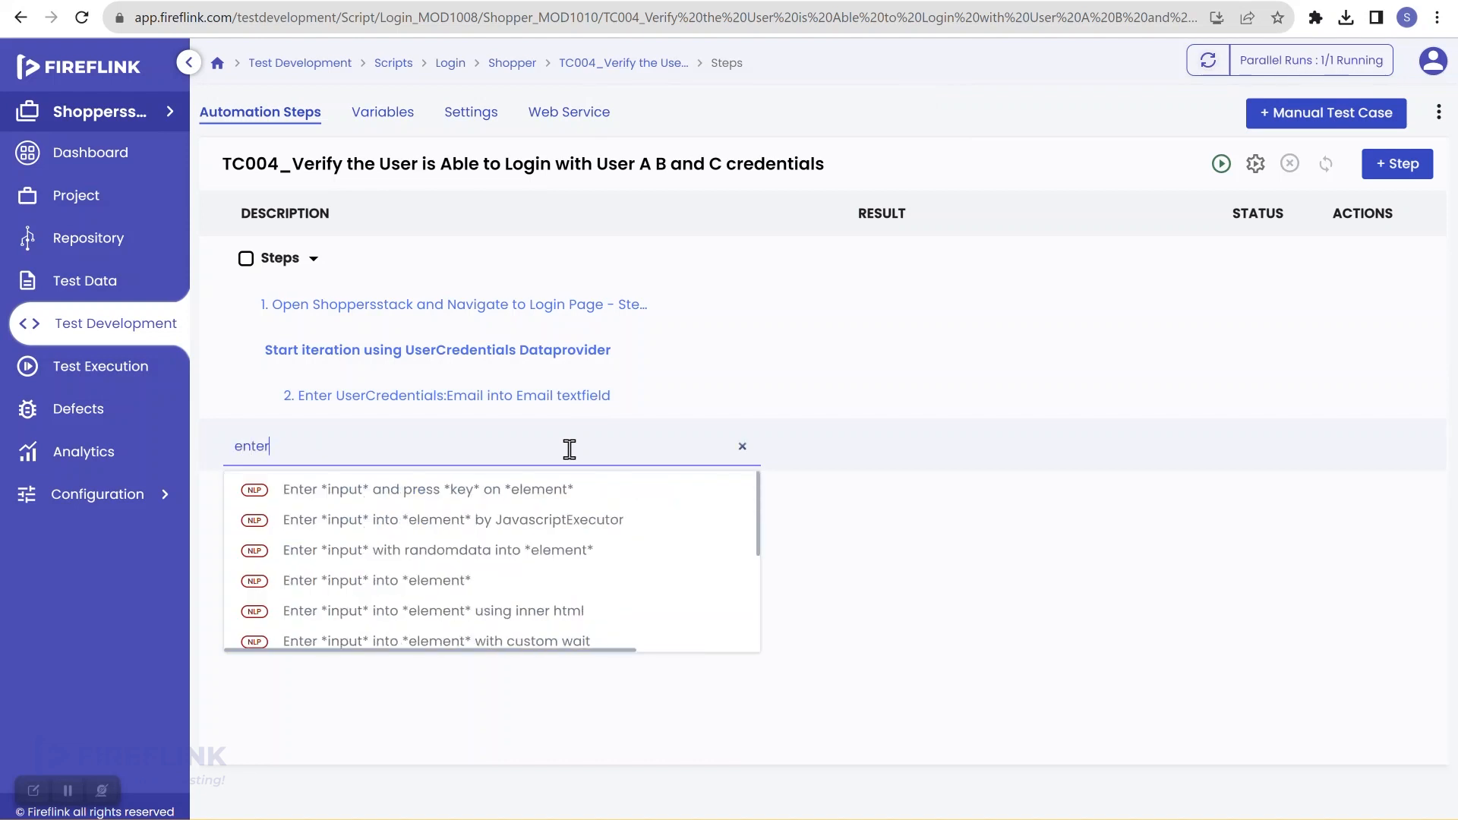
pyautogui.click(545, 582)
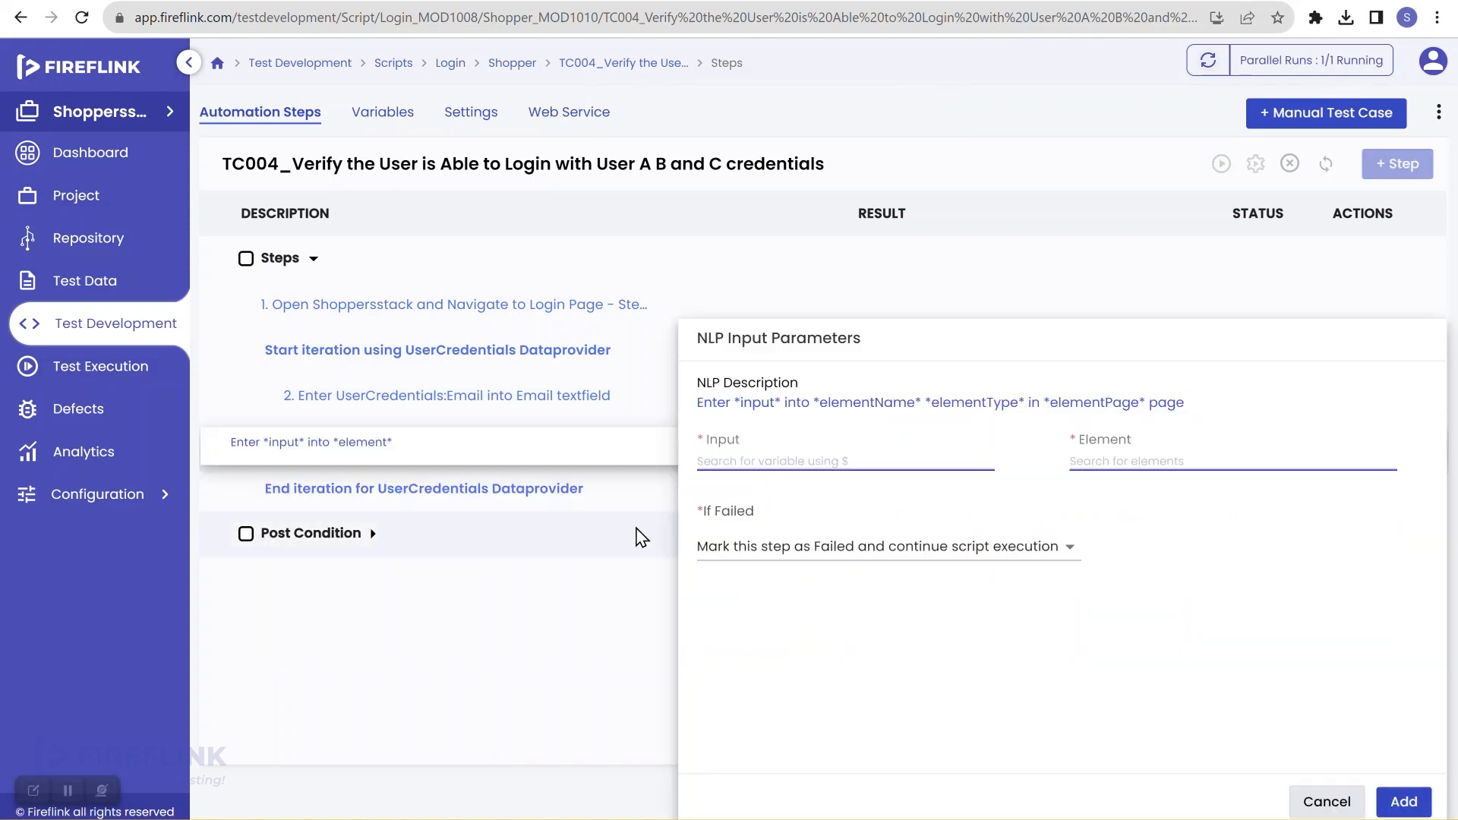
pyautogui.click(766, 462)
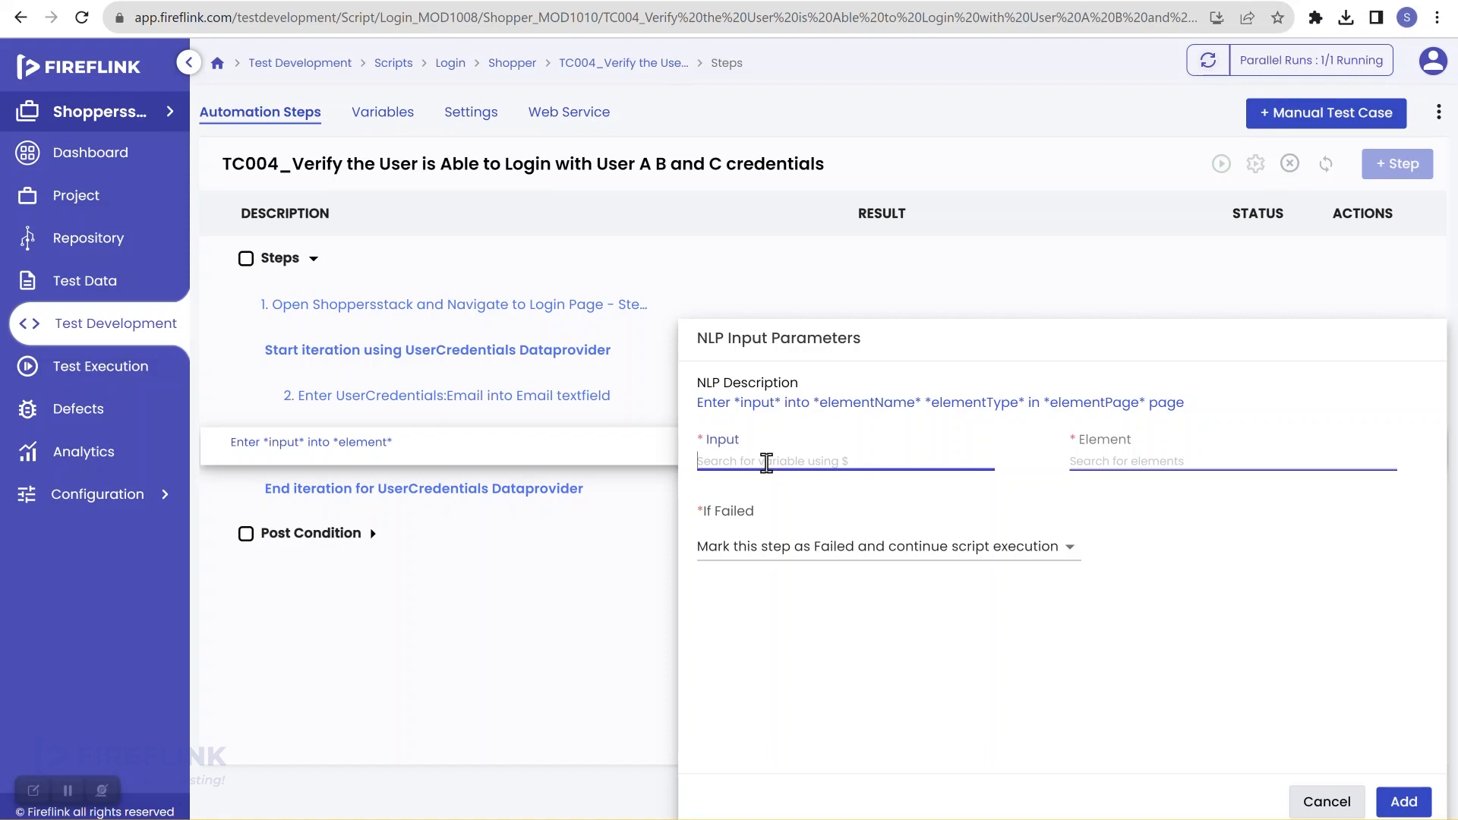
pyautogui.write('$')
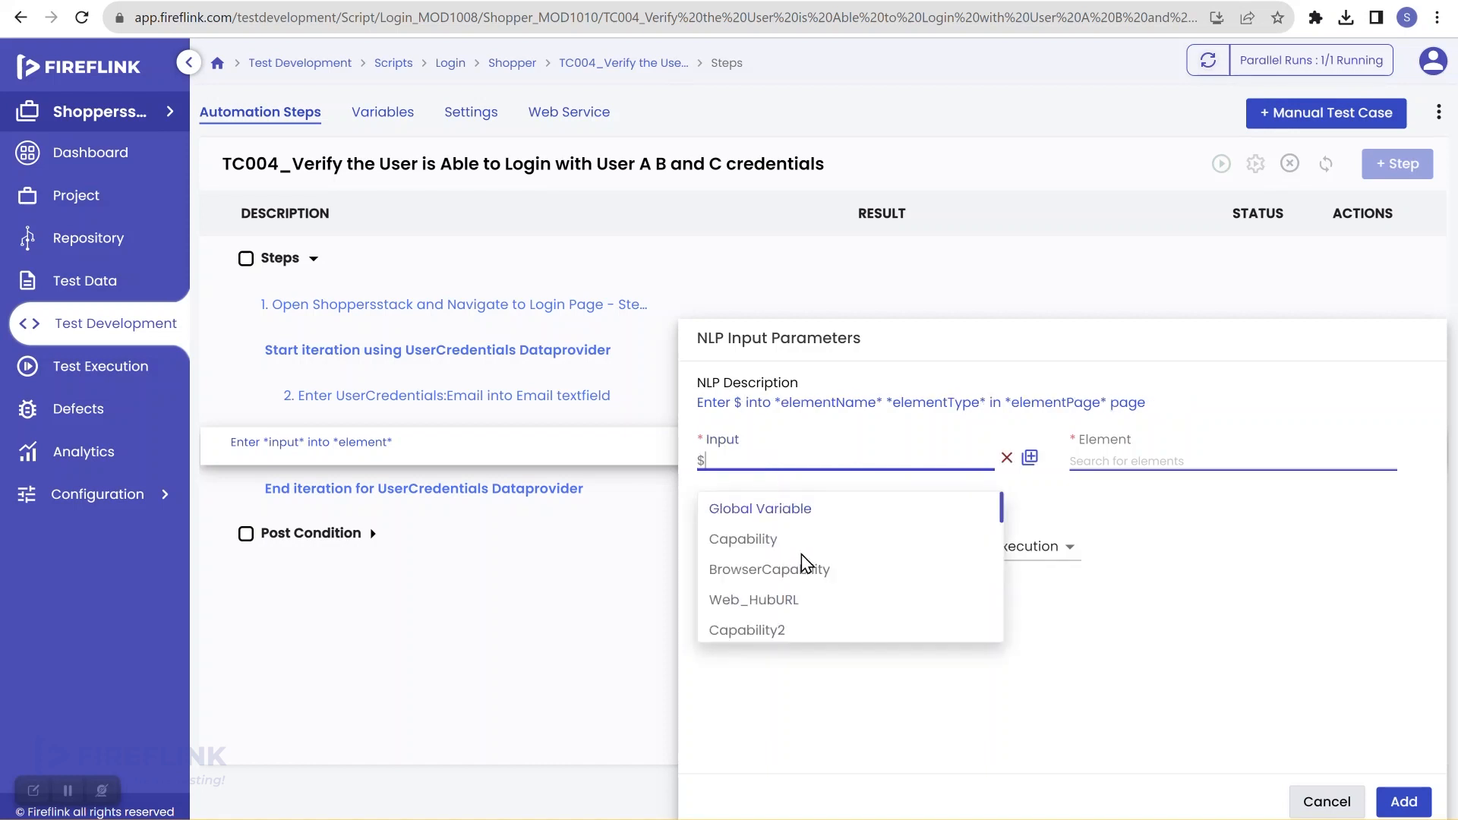
pyautogui.scroll(-5, 805, 562)
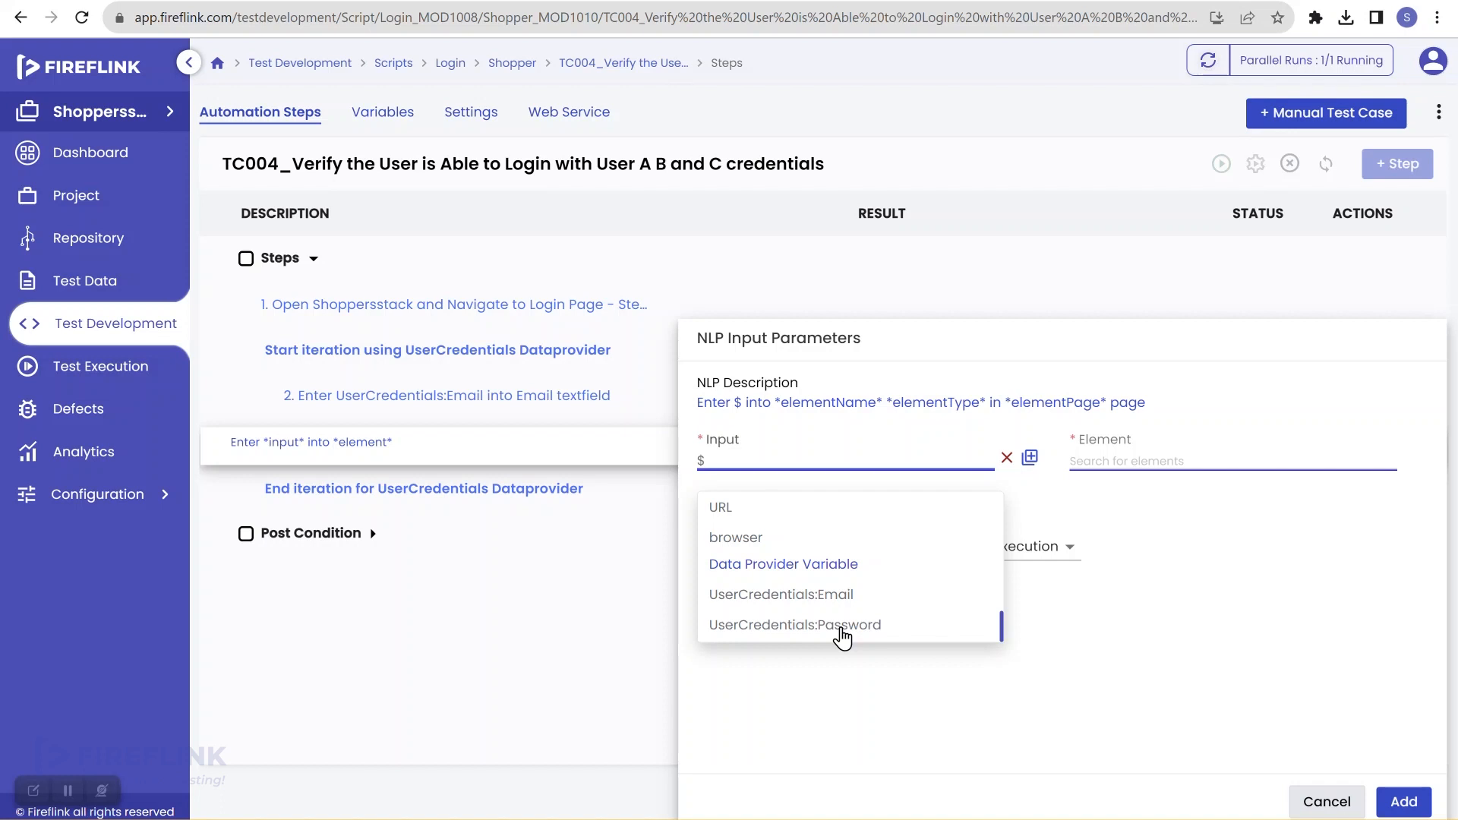
pyautogui.click(842, 626)
pyautogui.click(1086, 462)
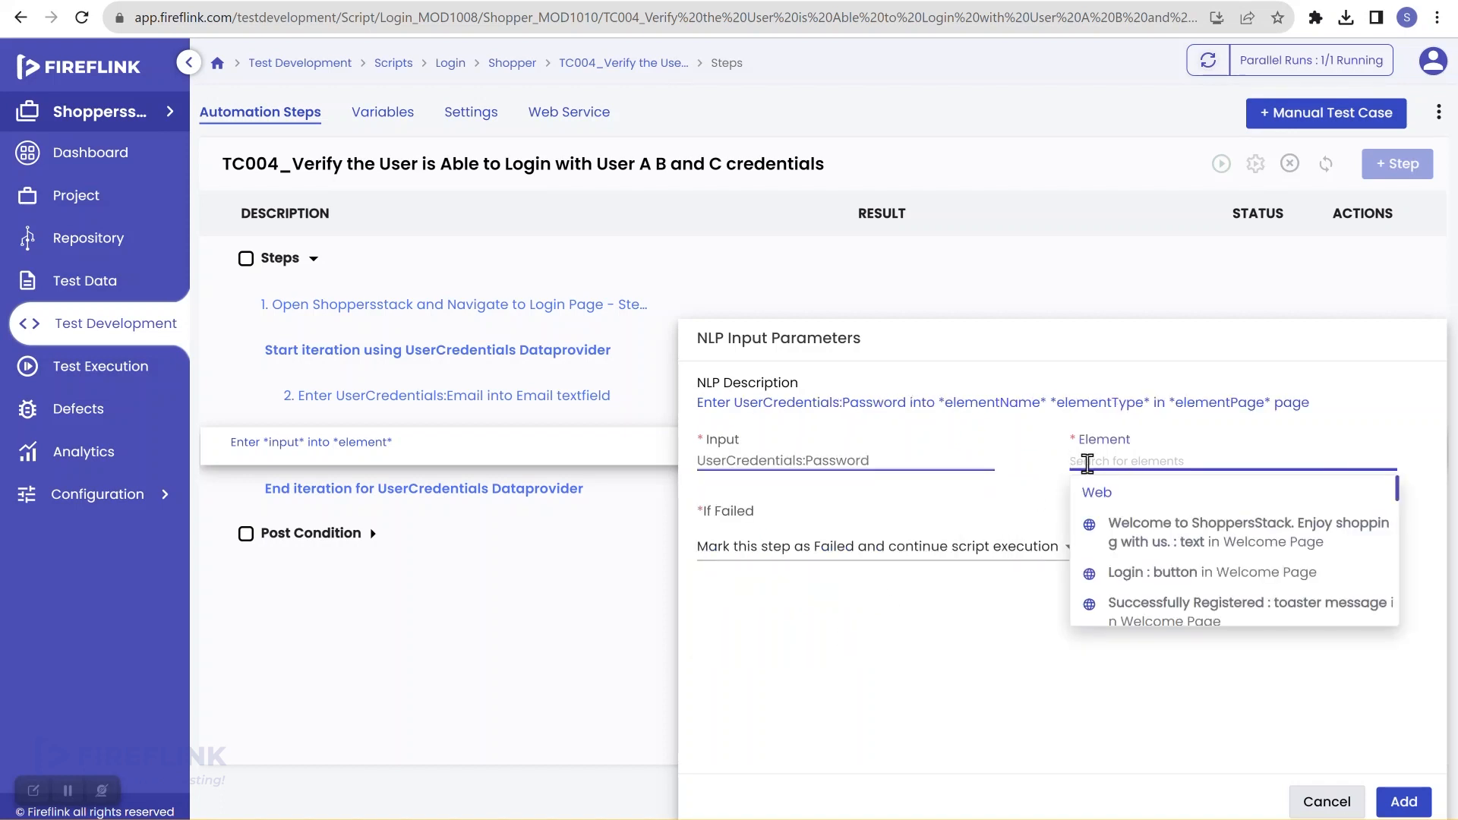
pyautogui.write('pass')
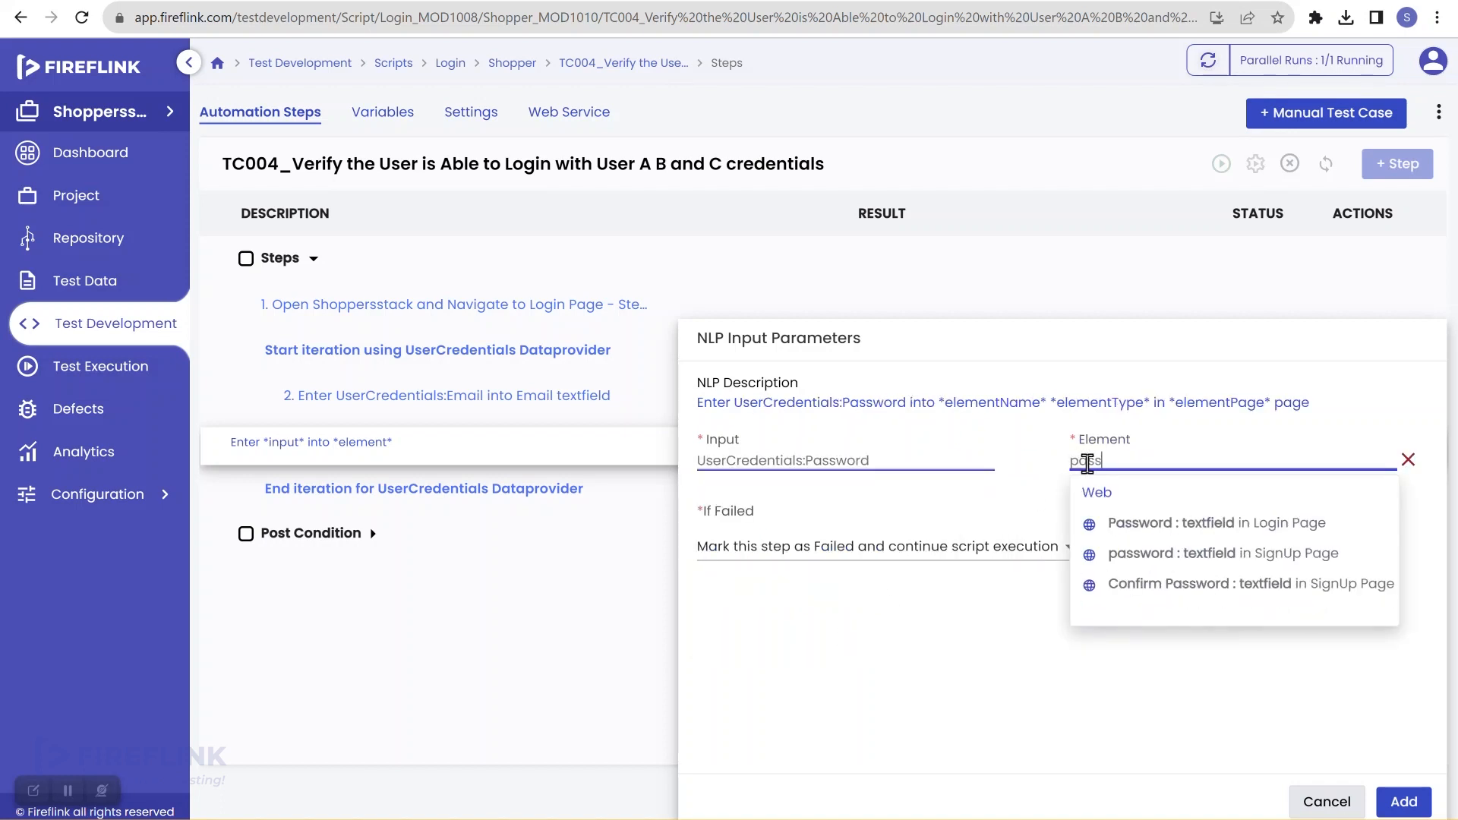
pyautogui.click(1177, 524)
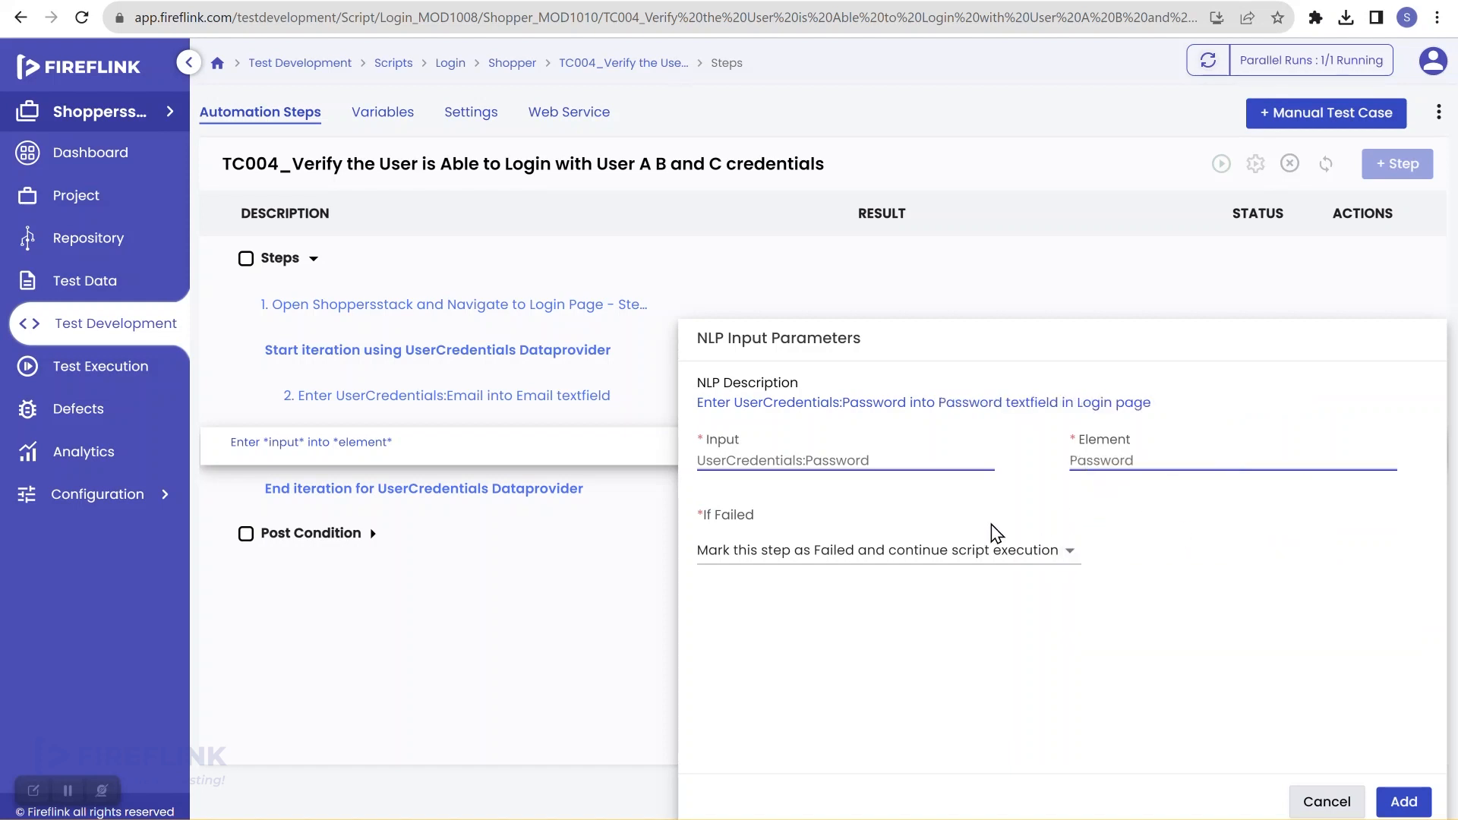
pyautogui.click(944, 550)
pyautogui.click(969, 638)
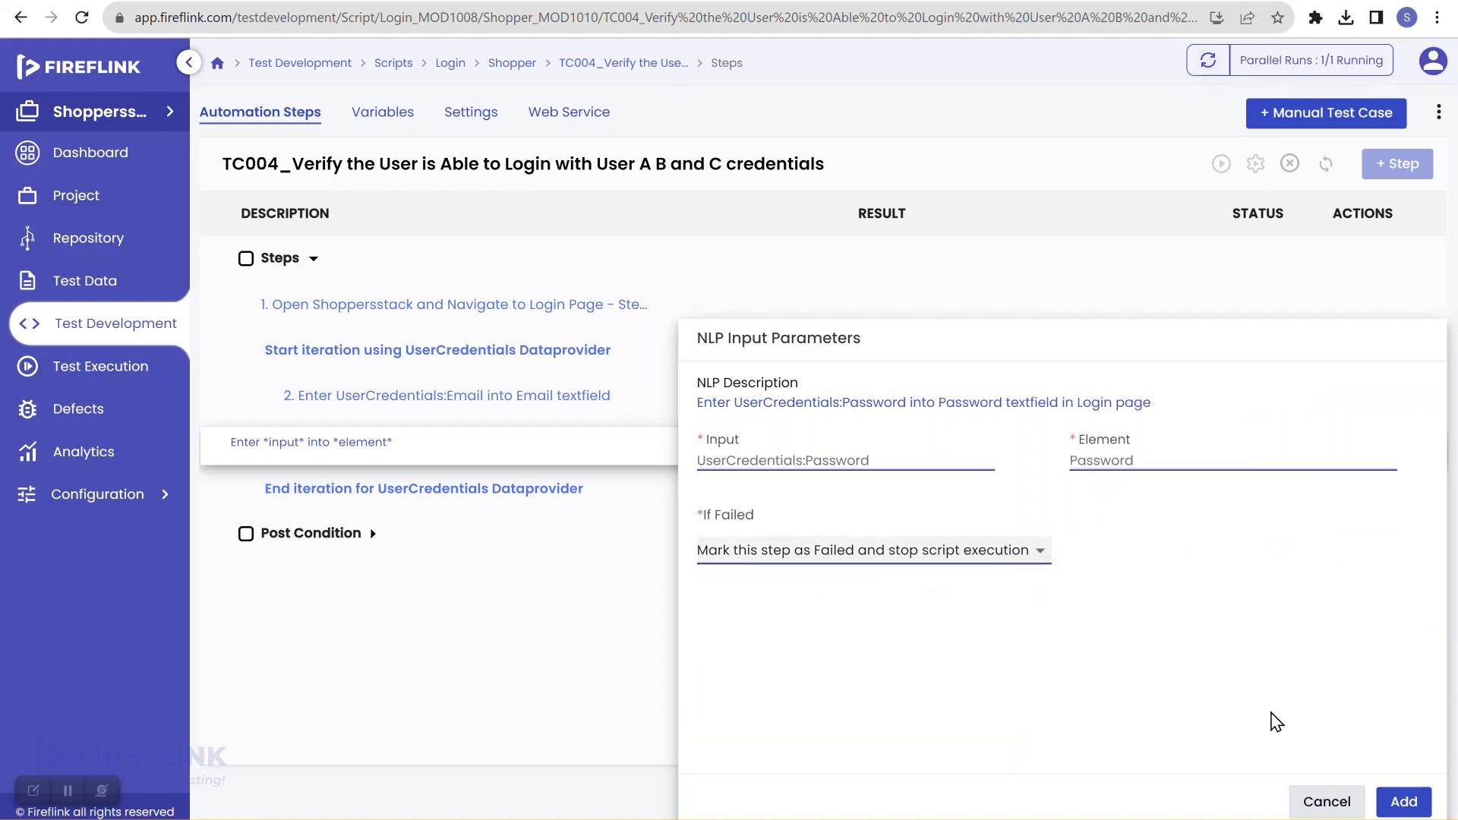
pyautogui.click(1404, 802)
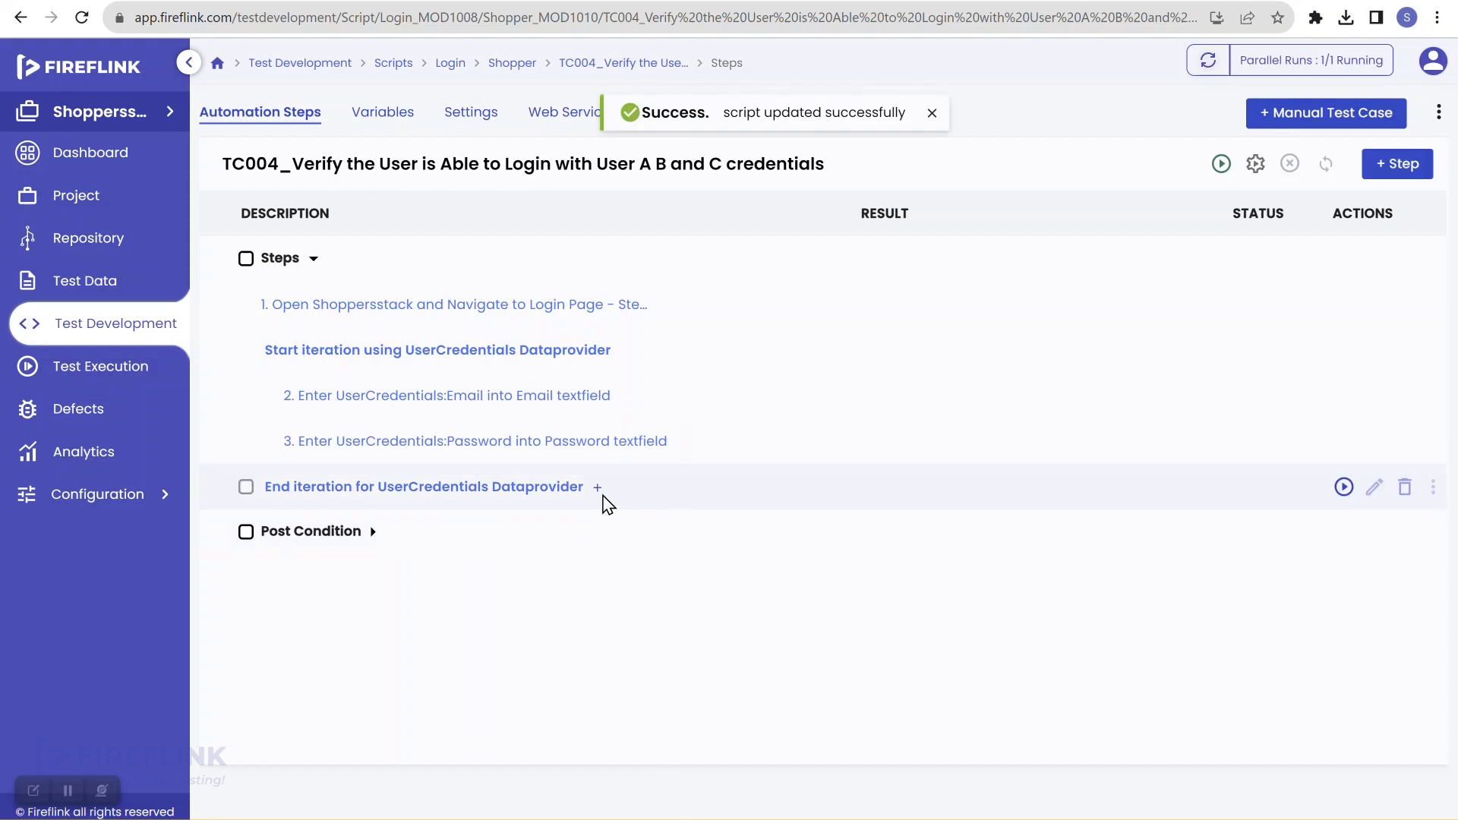
# Step: Insert a 'Click on element' step targeting the Login page's Login button, set to stop the script on failure
pyautogui.click(682, 443)
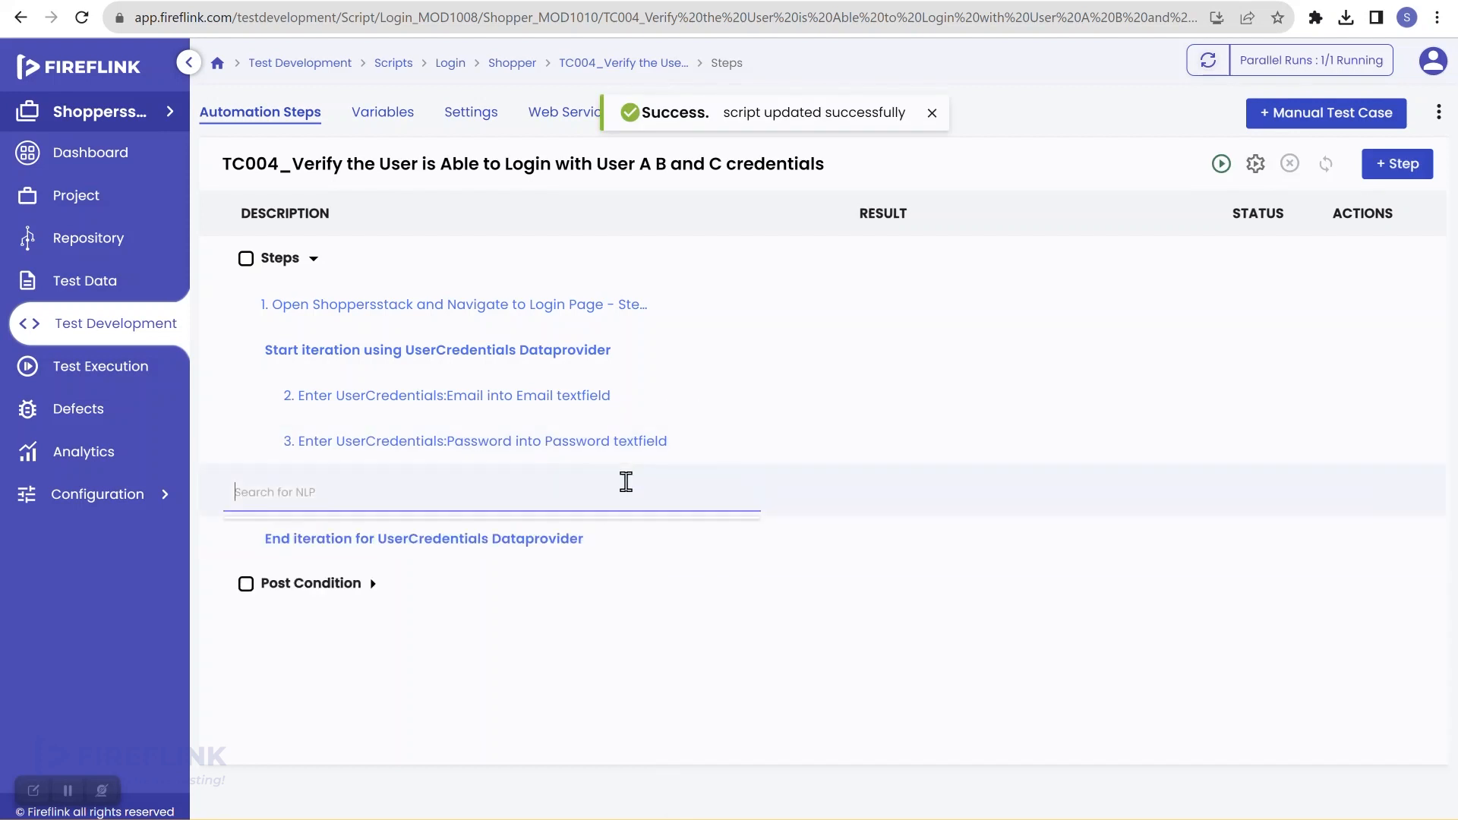
pyautogui.write('cli')
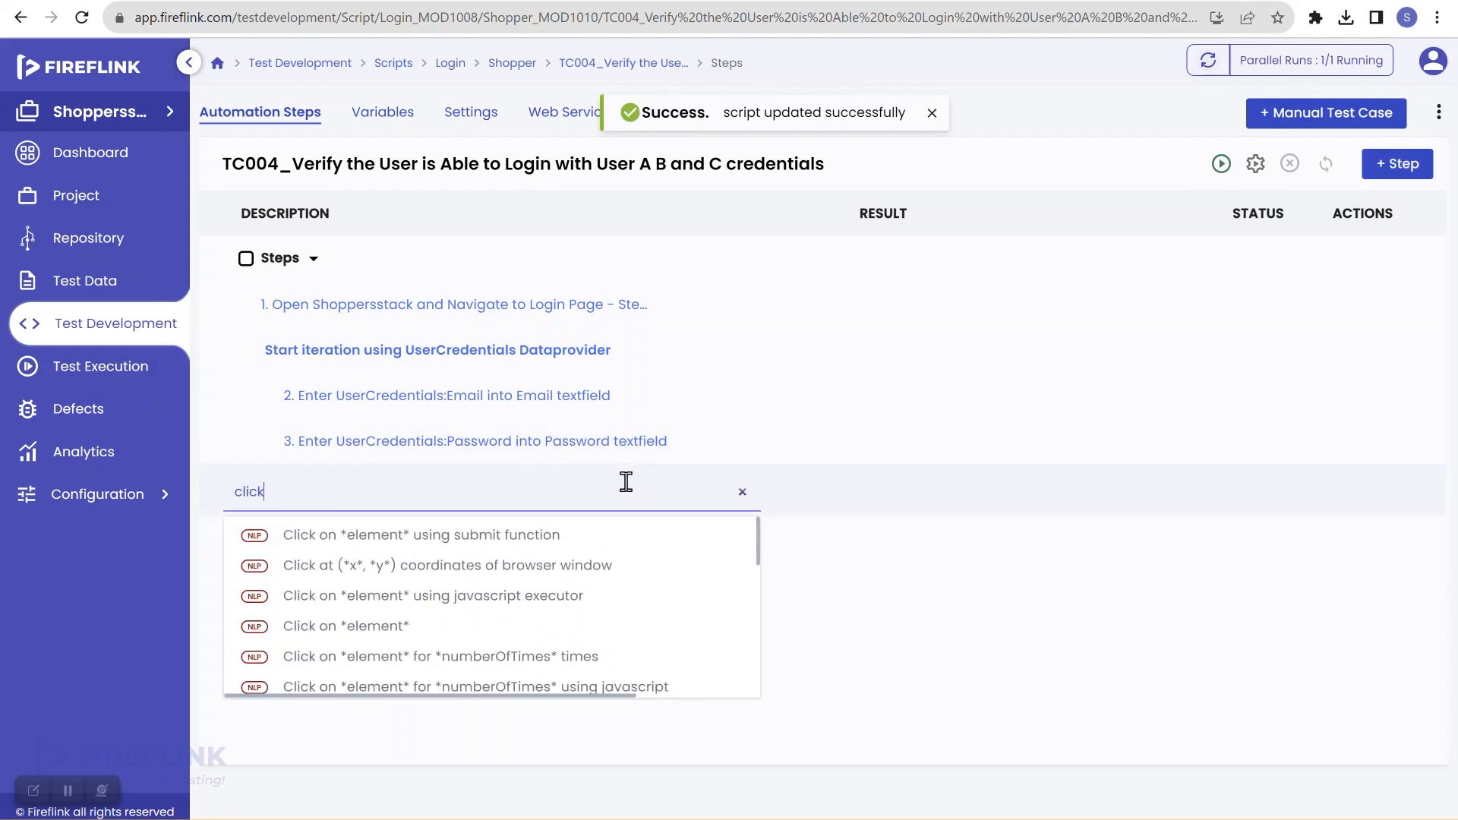
pyautogui.write('ck')
pyautogui.click(334, 626)
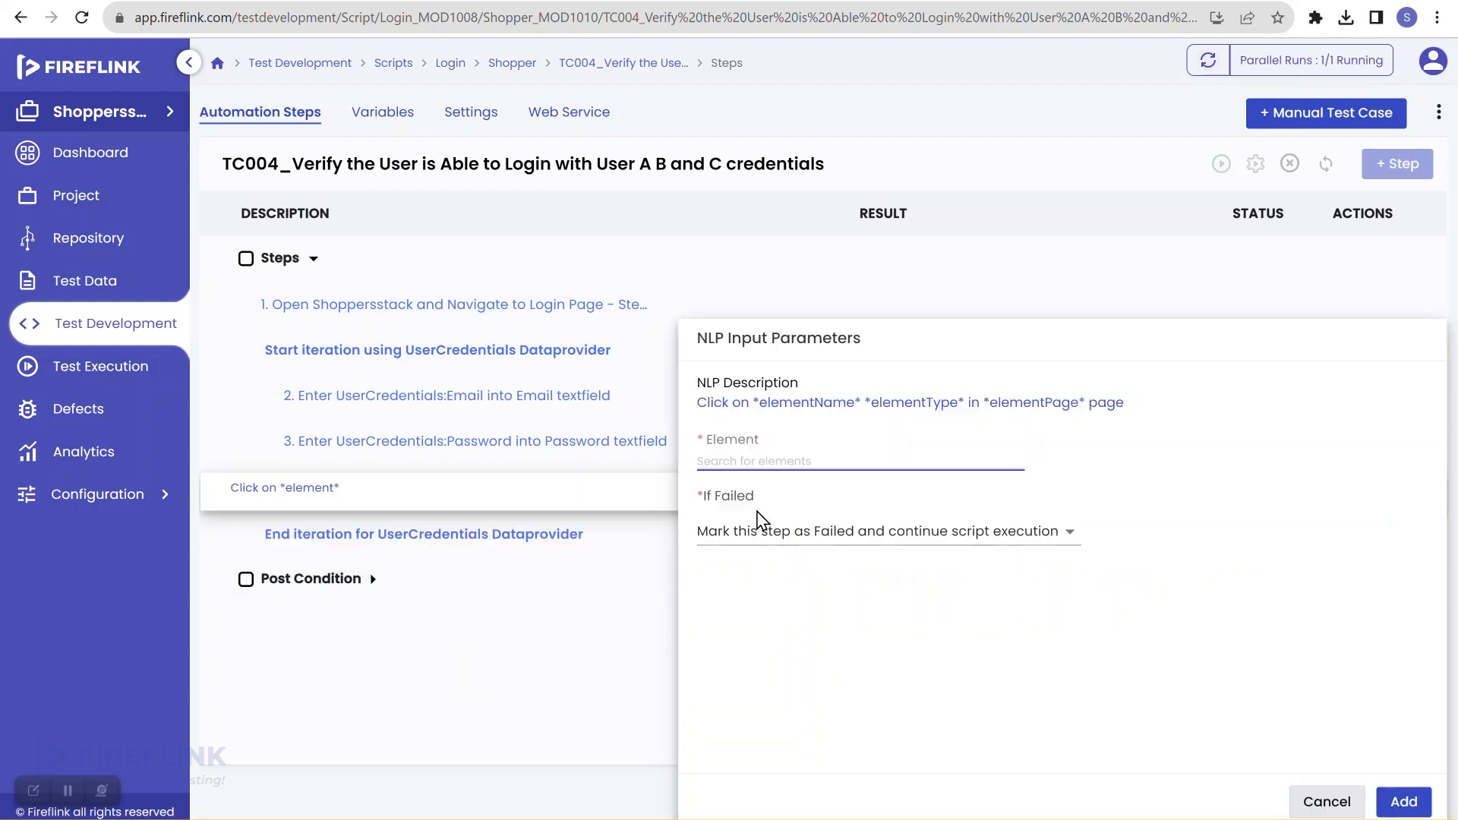
pyautogui.click(820, 455)
pyautogui.write('logi')
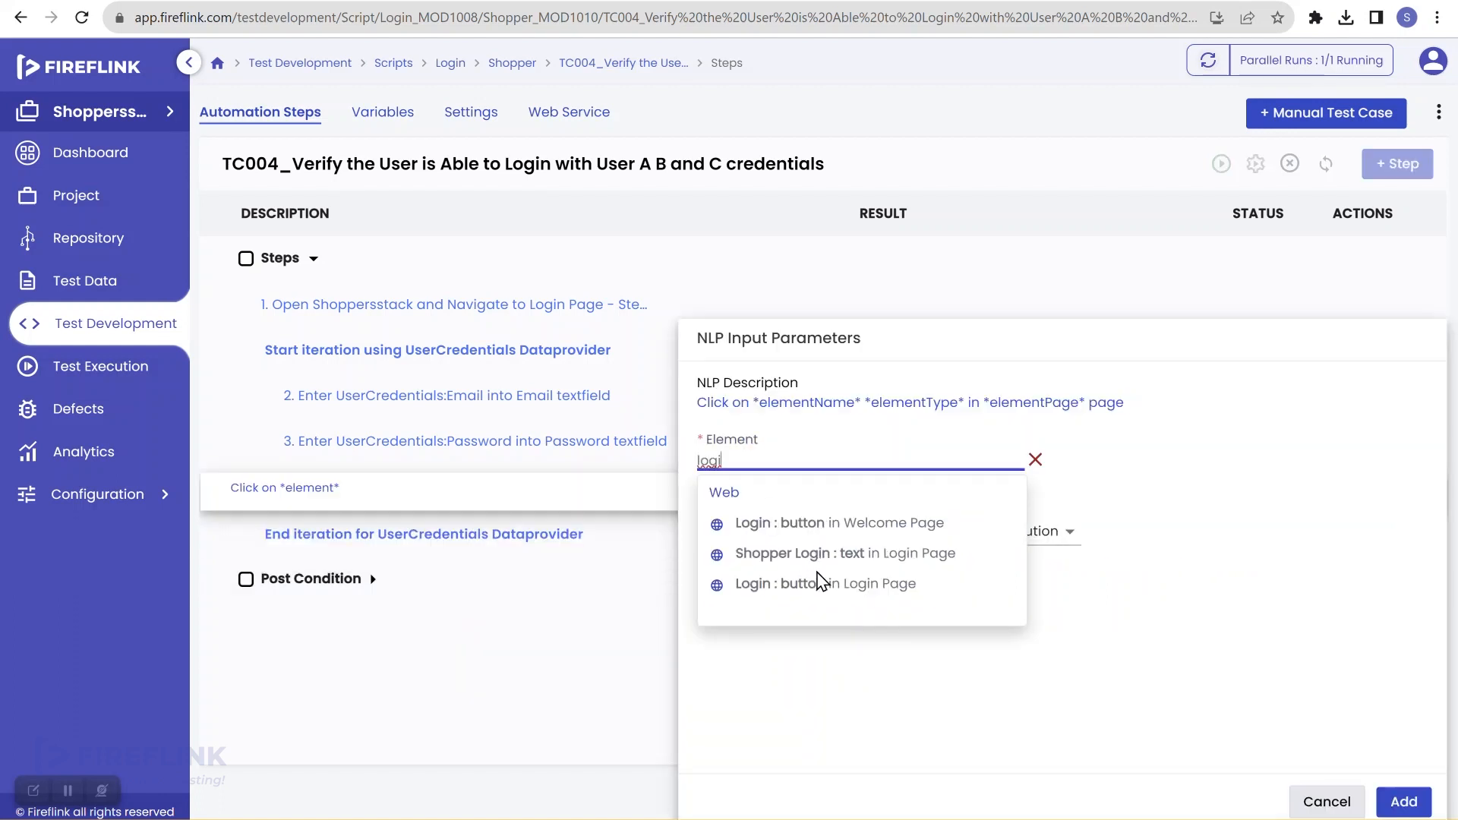
pyautogui.click(856, 589)
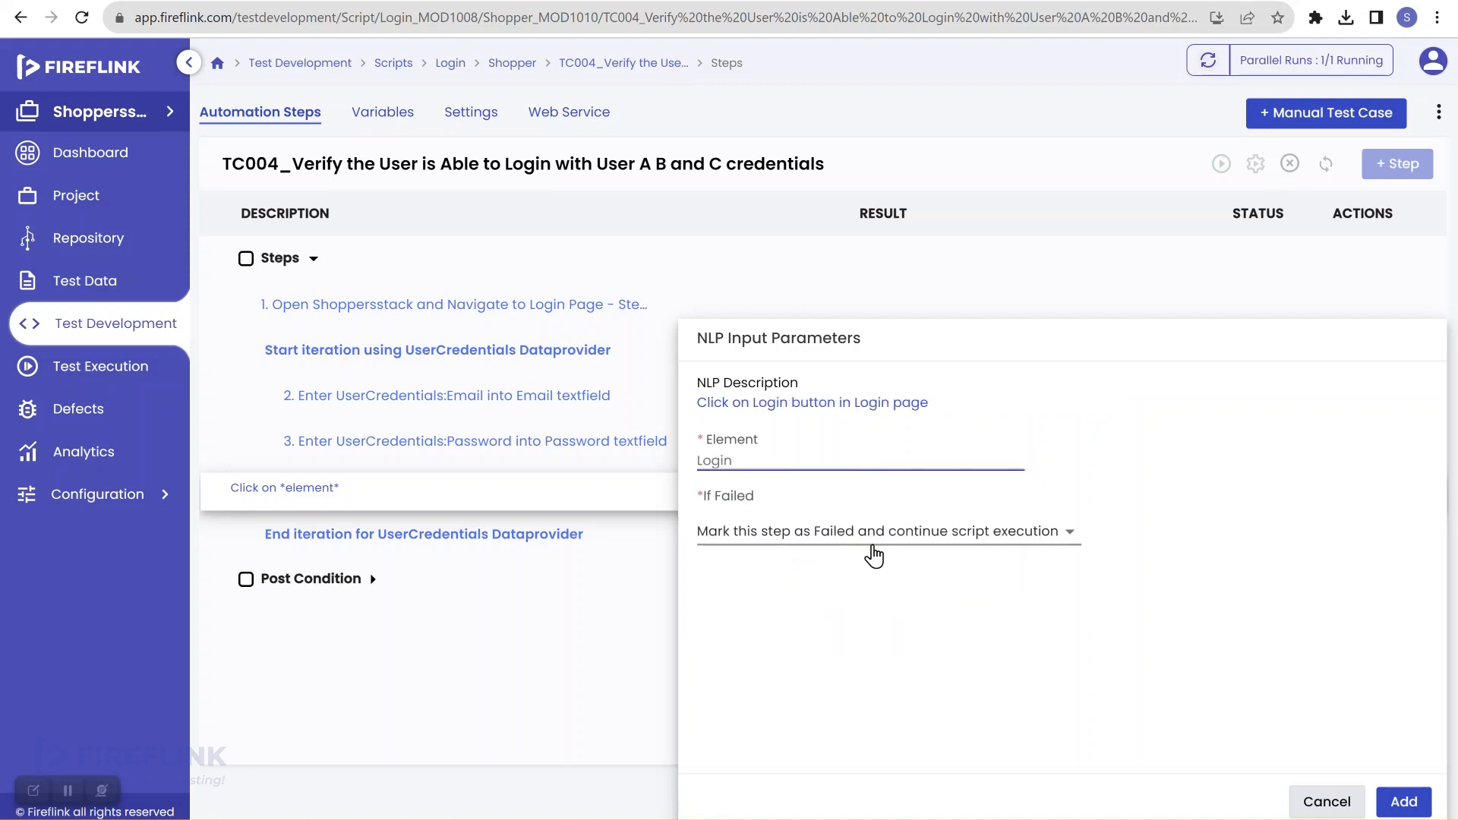
pyautogui.click(868, 552)
pyautogui.click(891, 640)
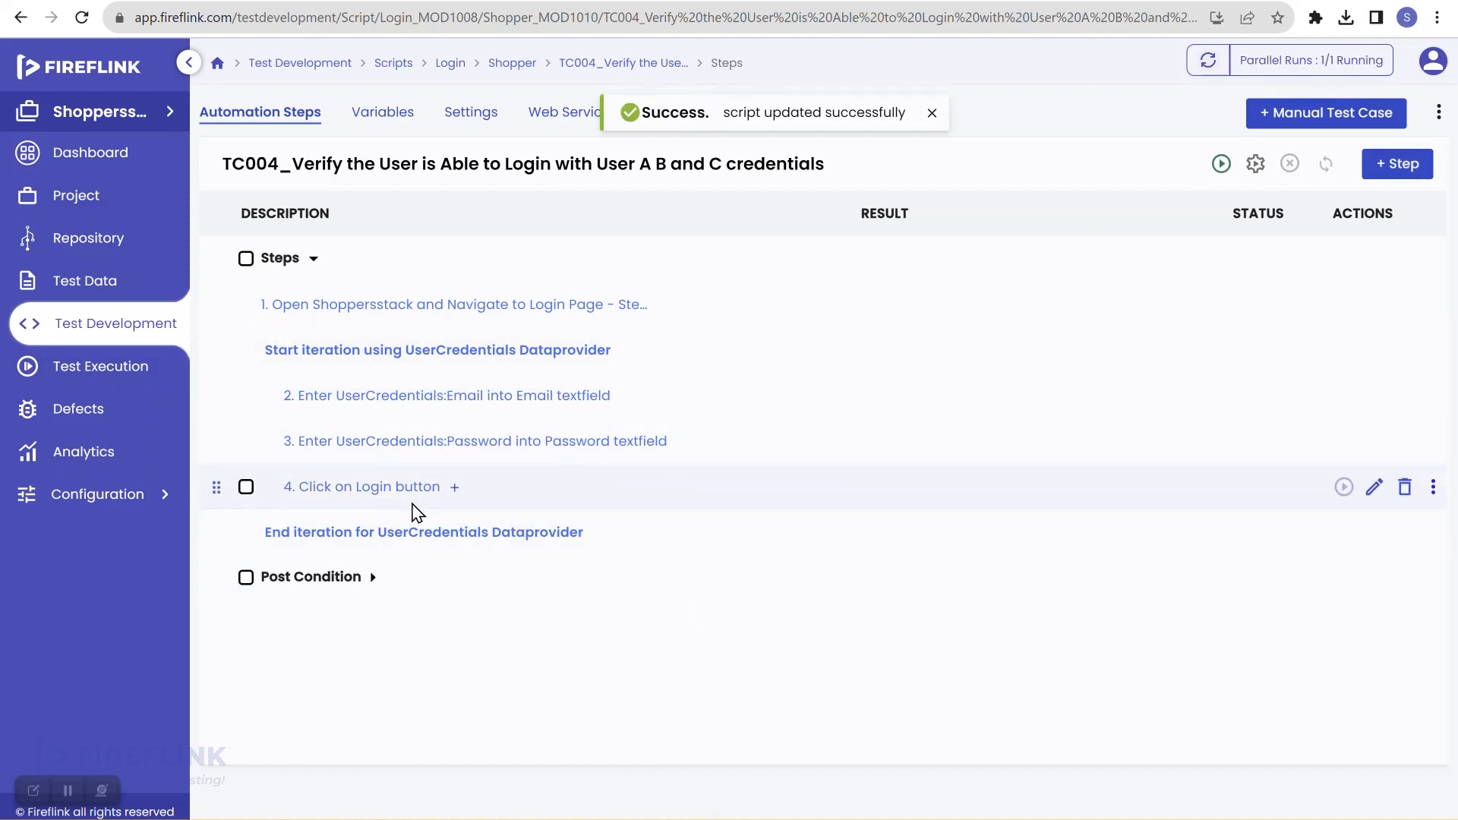
# Step: Add step 5 verifying the Home link is displayed, storing the result in isDisplayed and stopping on failure
pyautogui.click(454, 489)
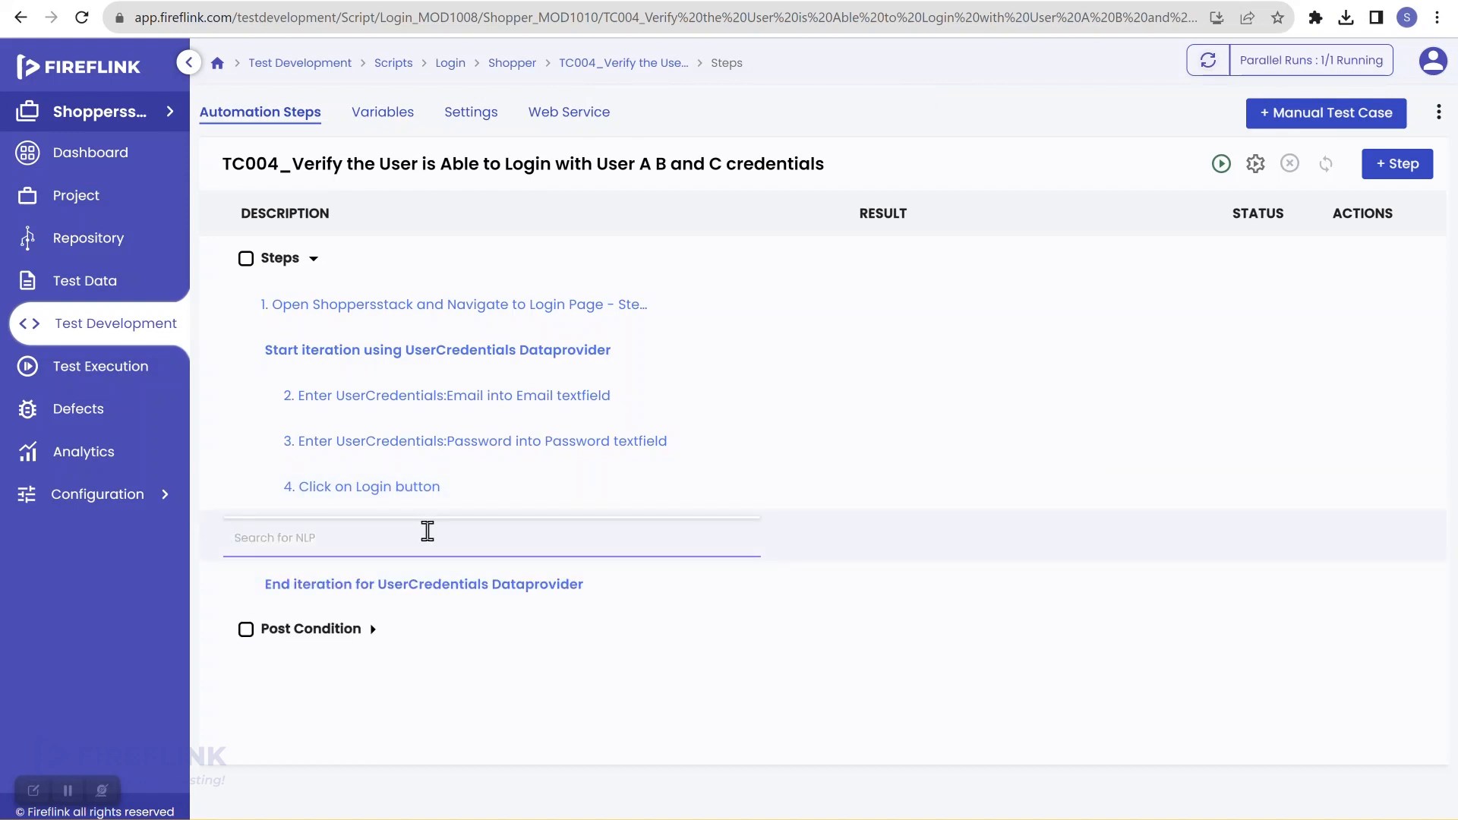
pyautogui.write('displ')
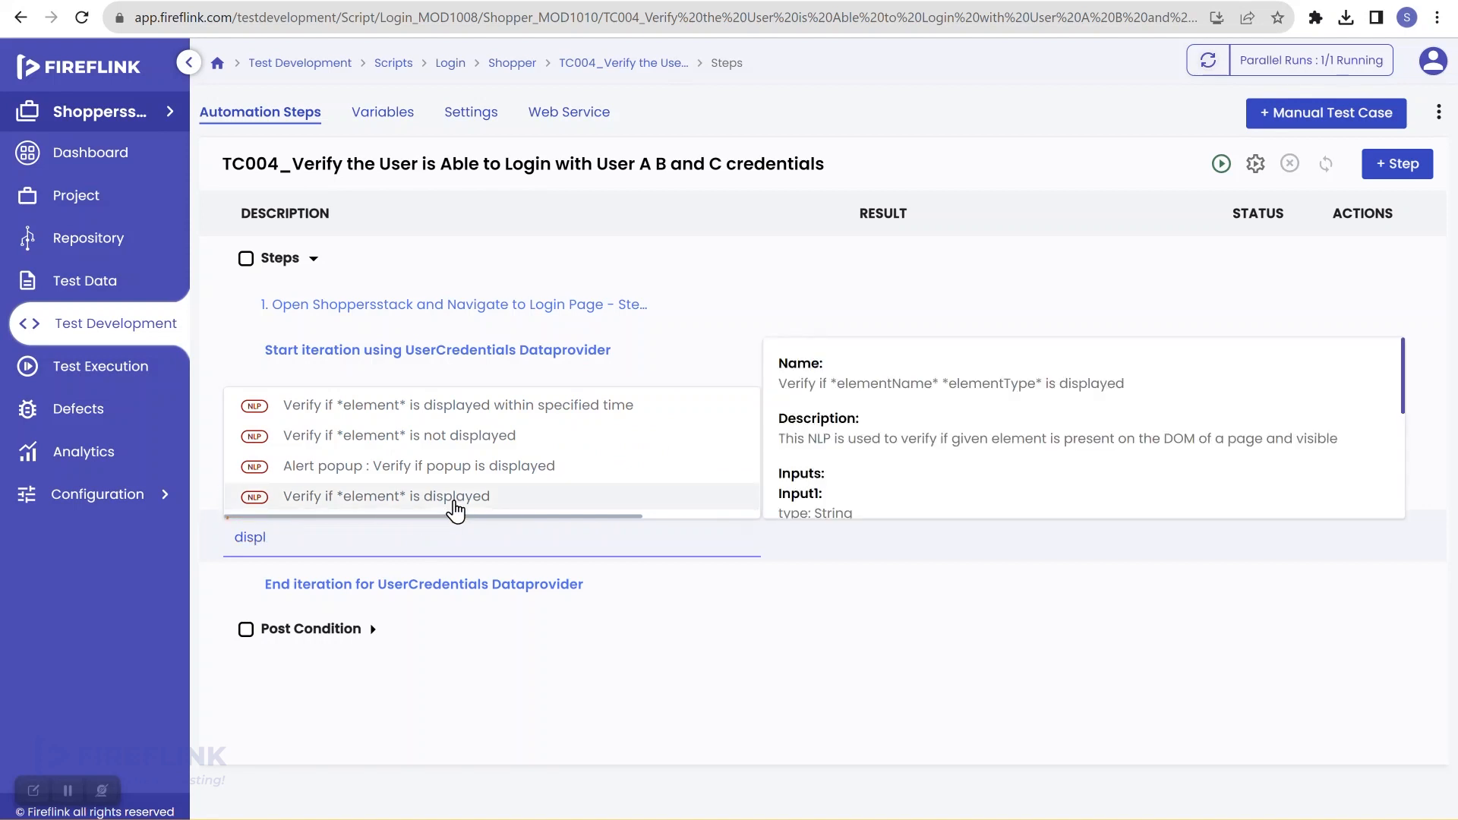
pyautogui.click(457, 500)
pyautogui.click(783, 461)
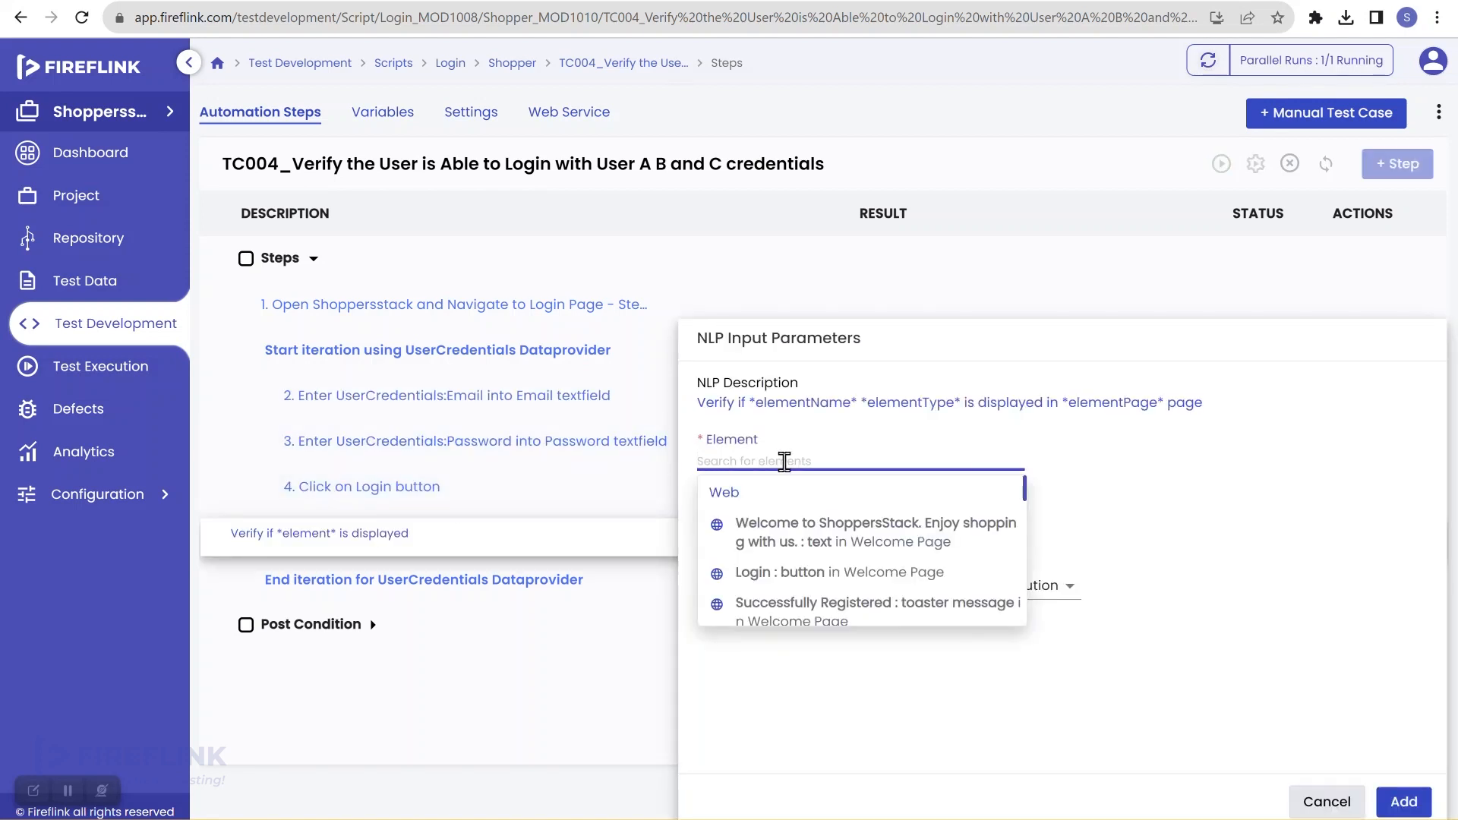
pyautogui.write('home')
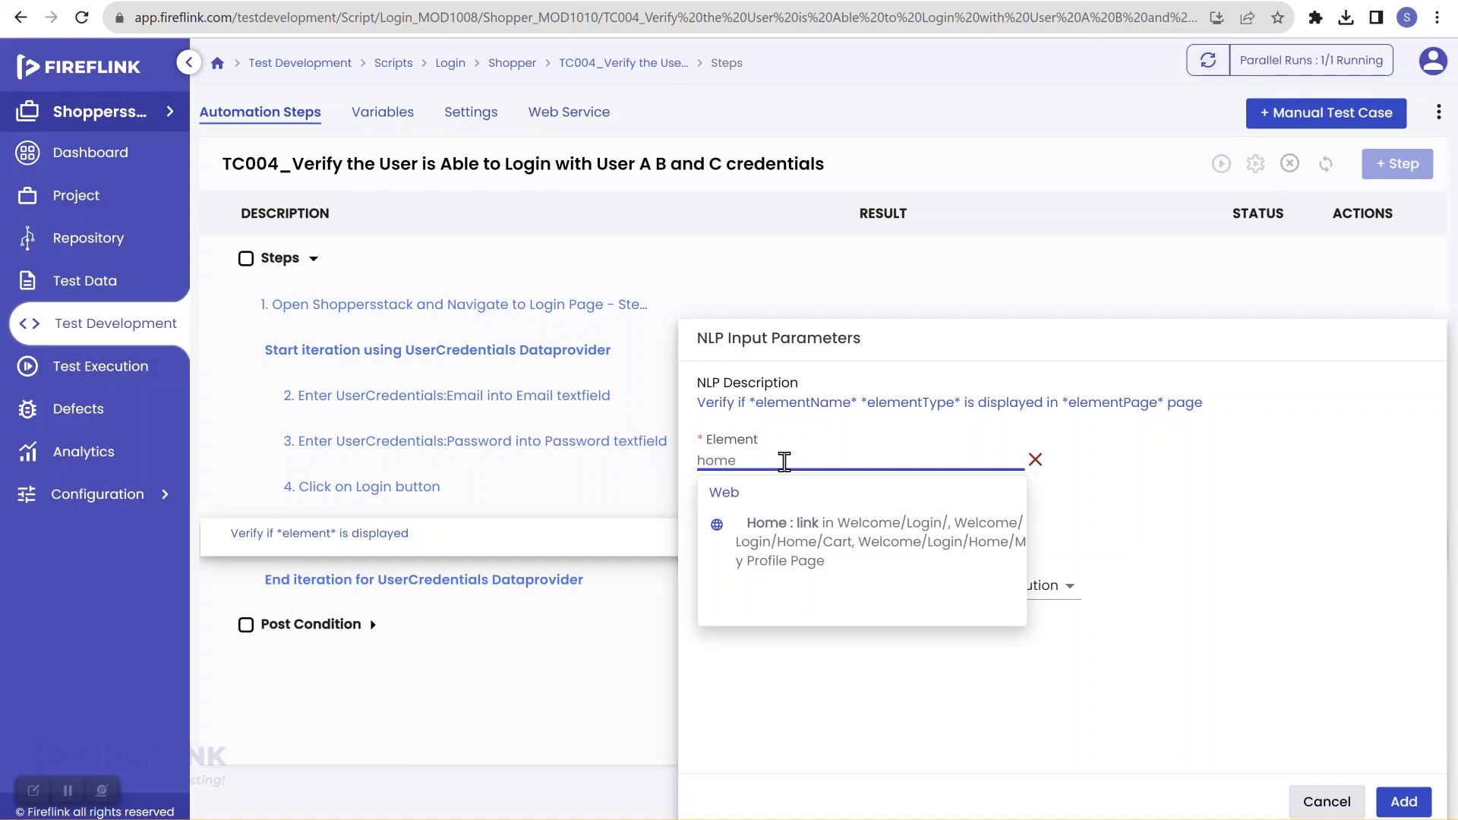
pyautogui.click(783, 541)
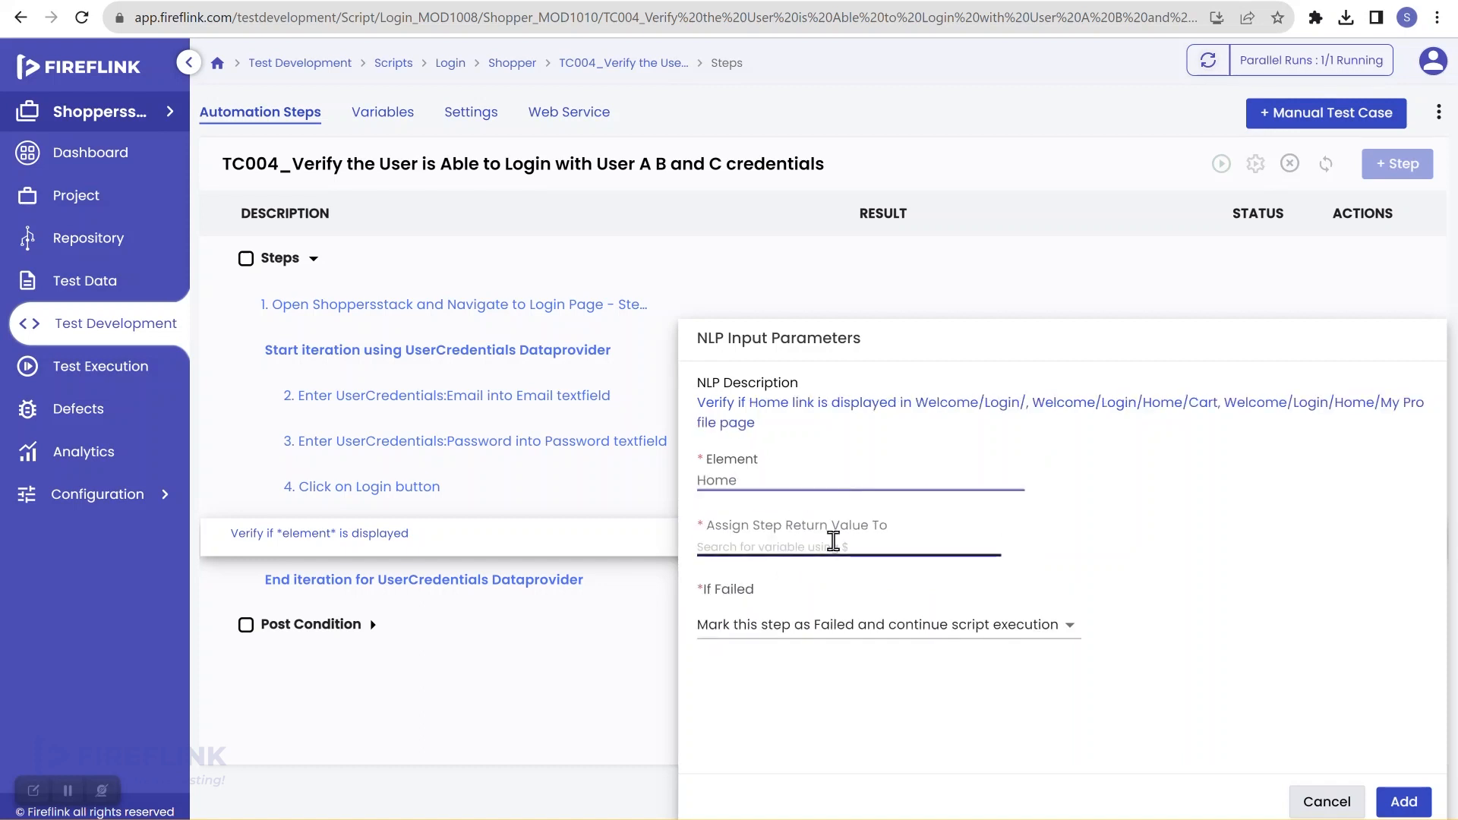
pyautogui.click(833, 541)
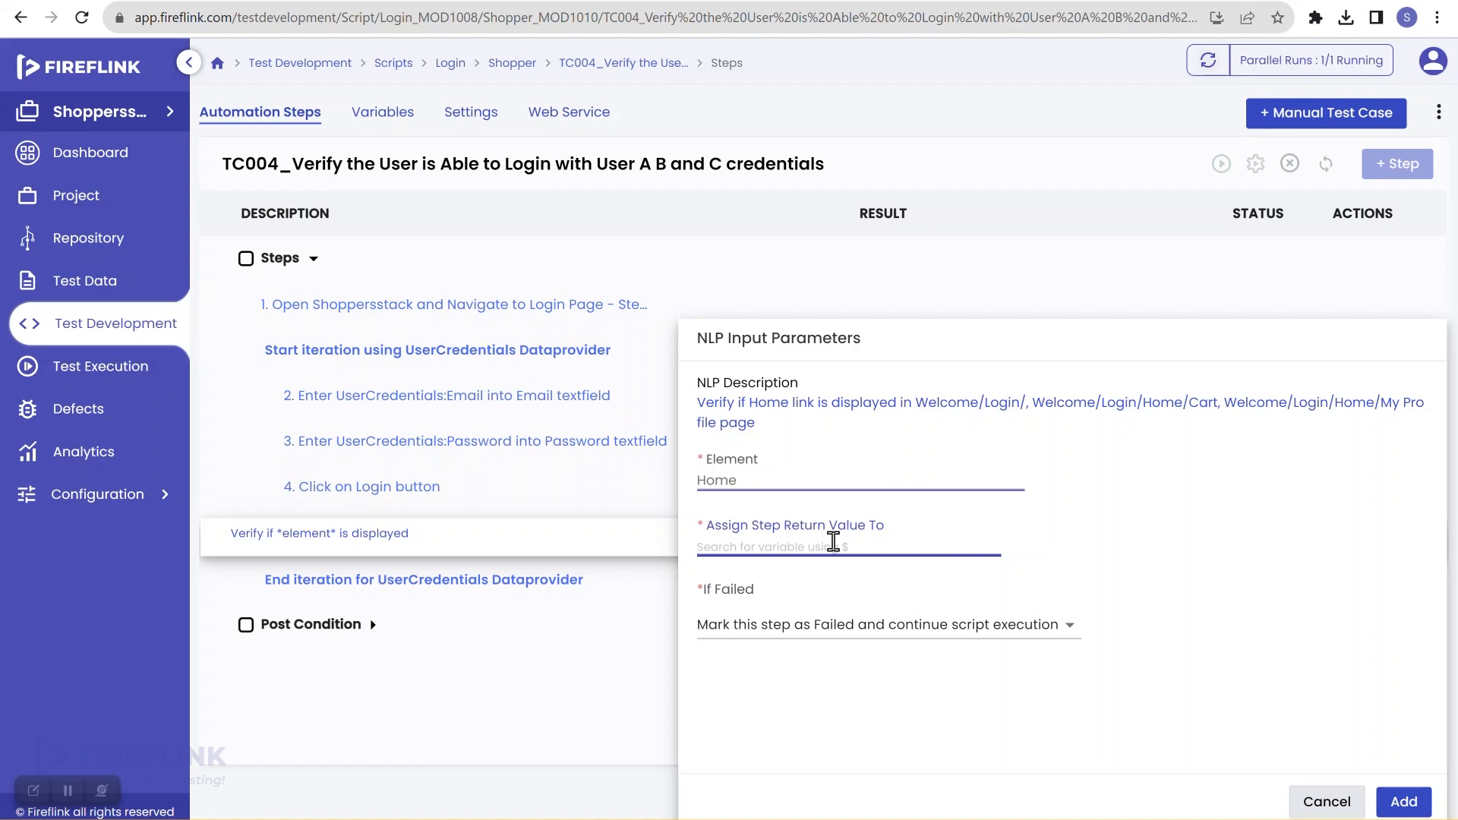
pyautogui.write('$isd')
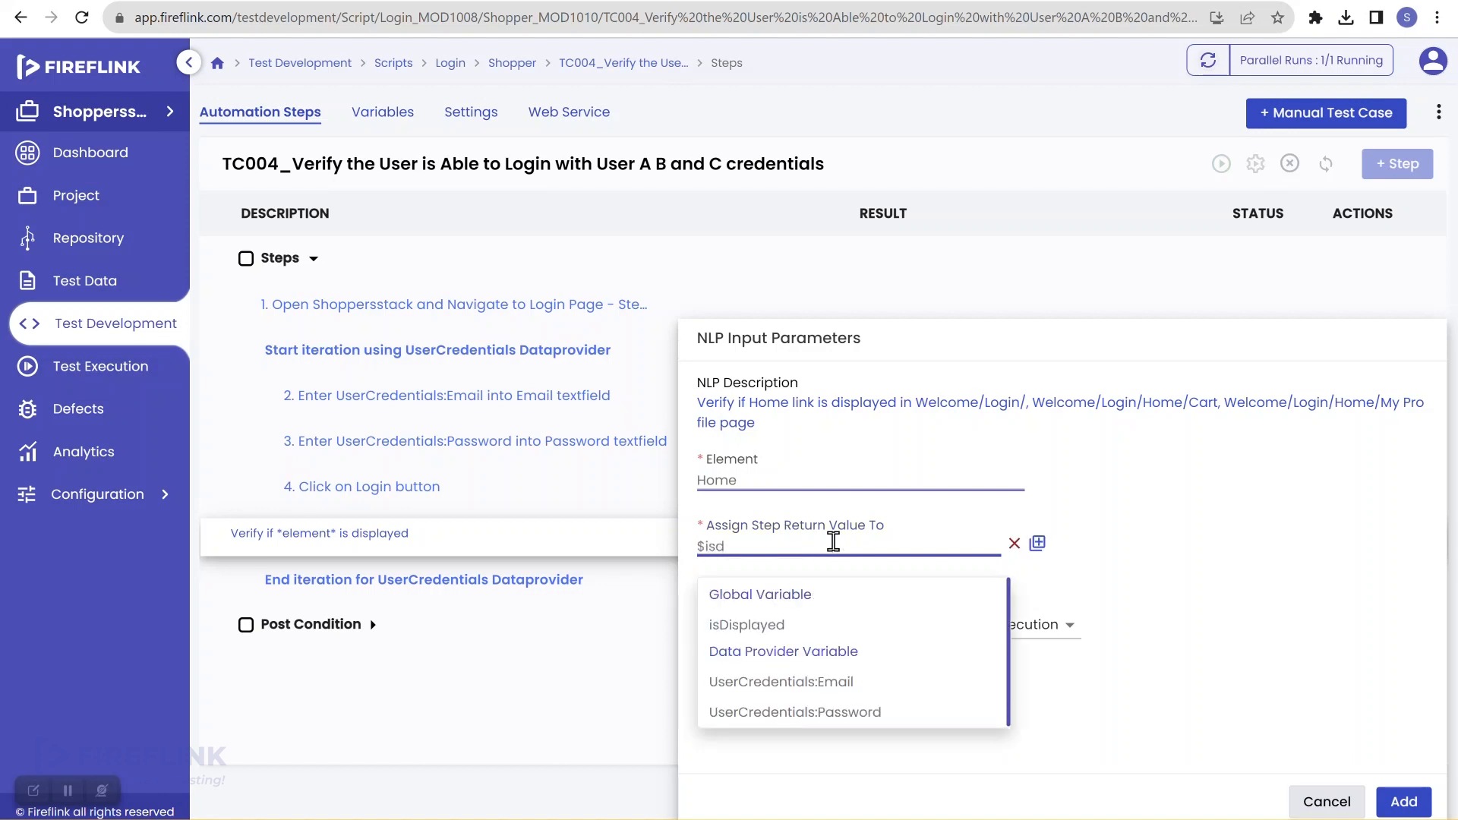
pyautogui.click(752, 627)
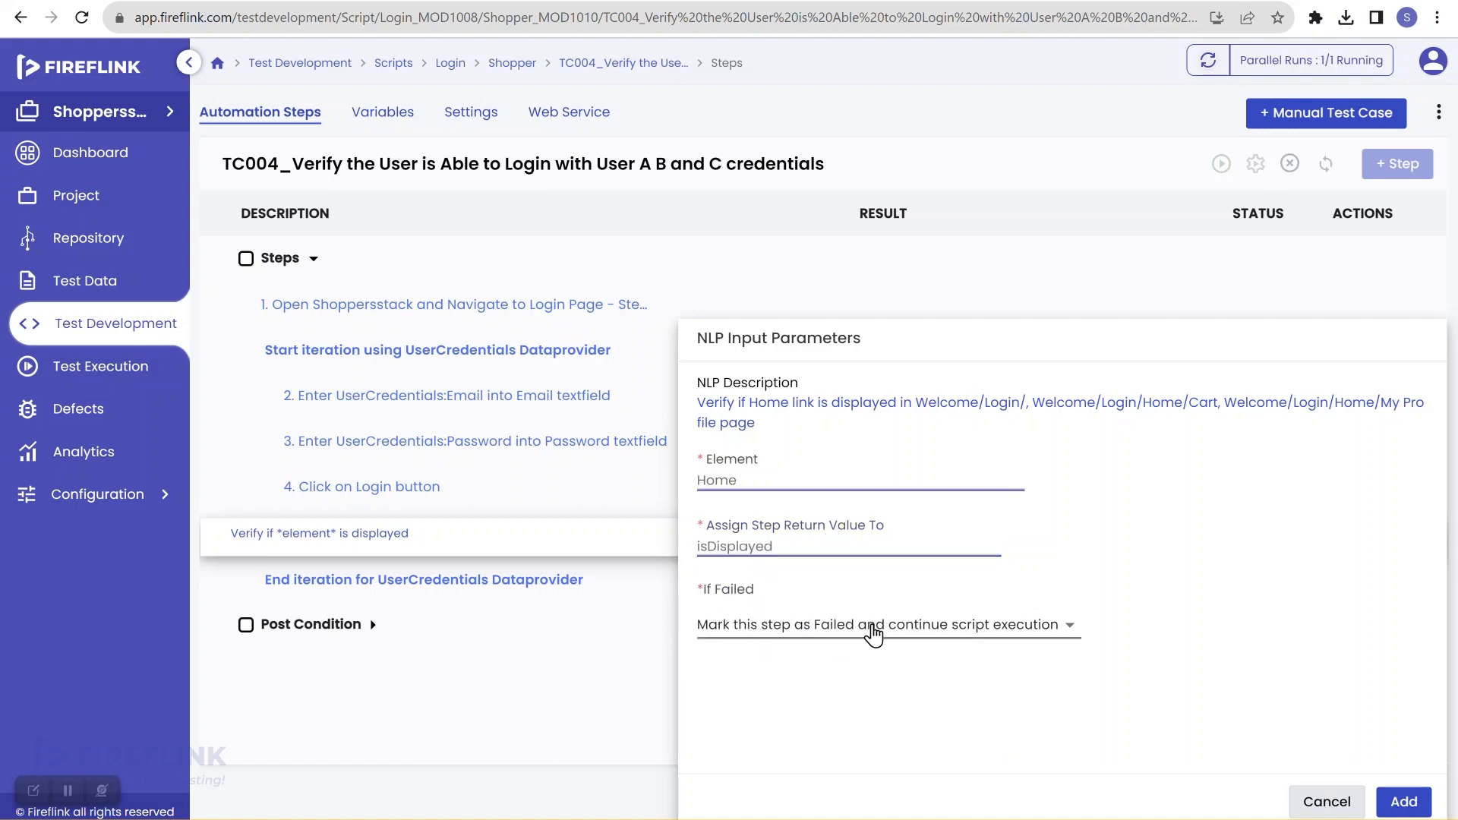
pyautogui.click(873, 633)
pyautogui.click(821, 717)
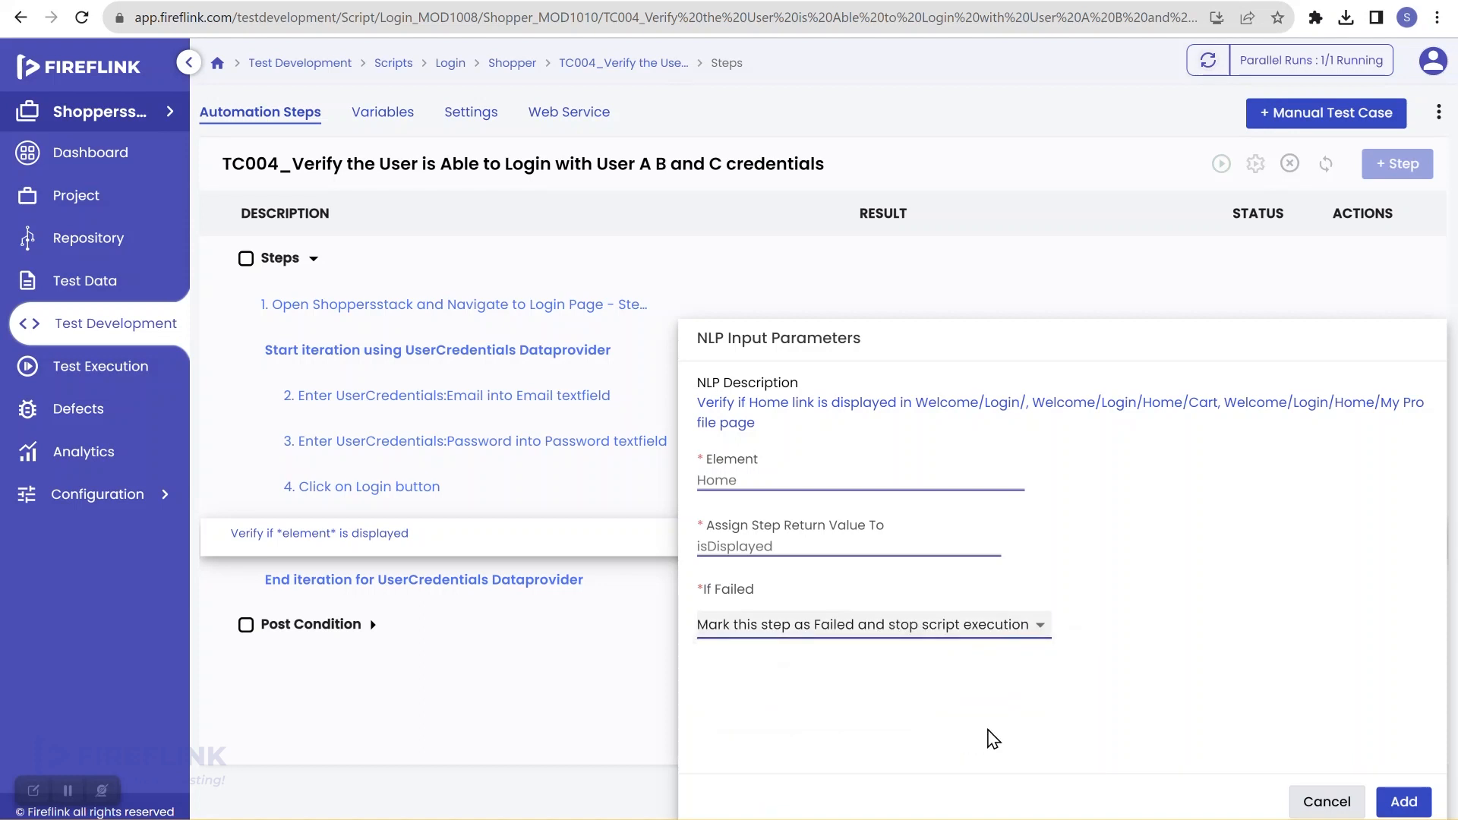
pyautogui.click(1417, 806)
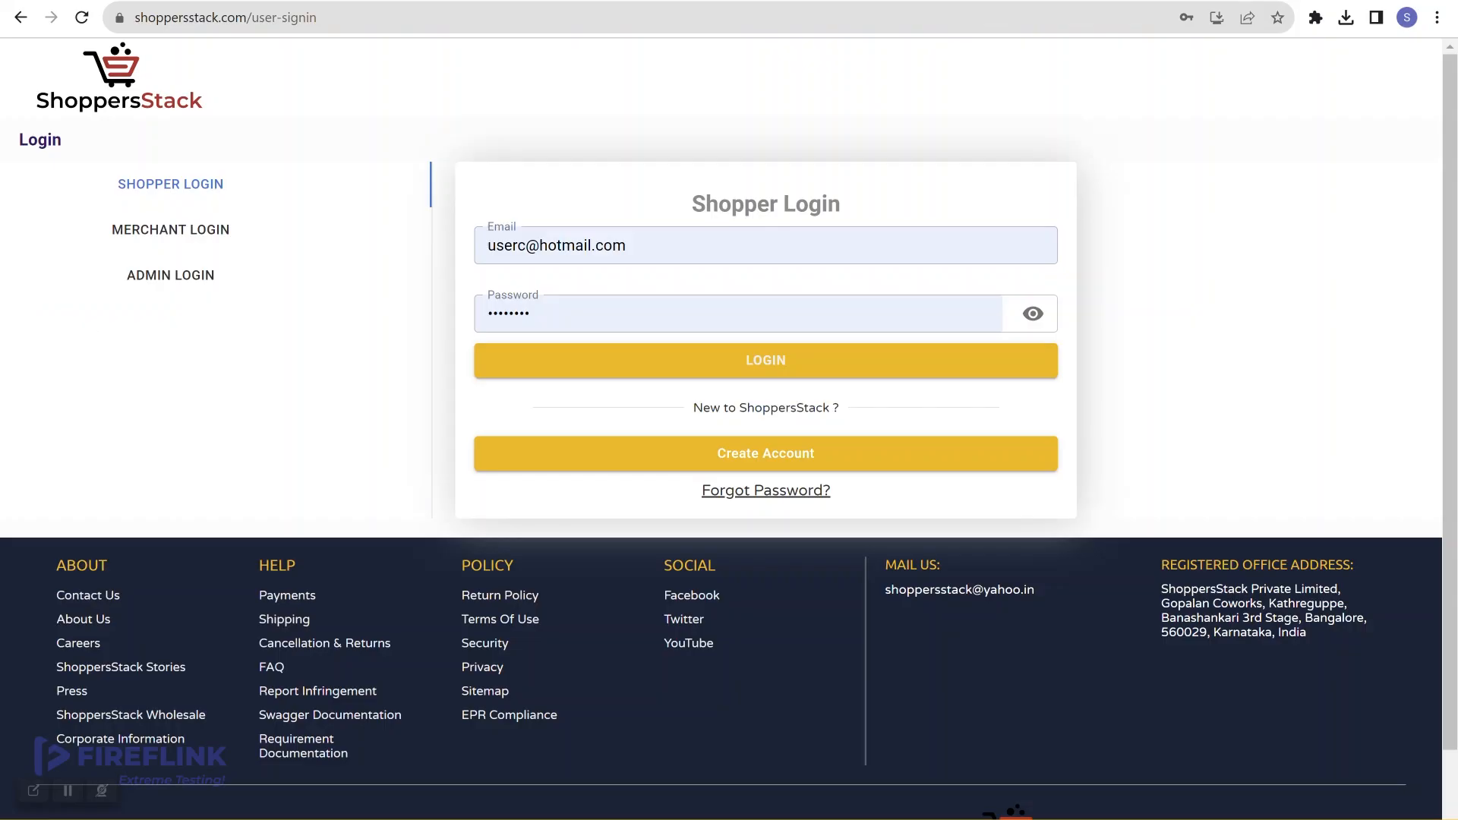
# Step: Sign in to ShoppersStack with the prefilled shopper credentials
pyautogui.click(647, 366)
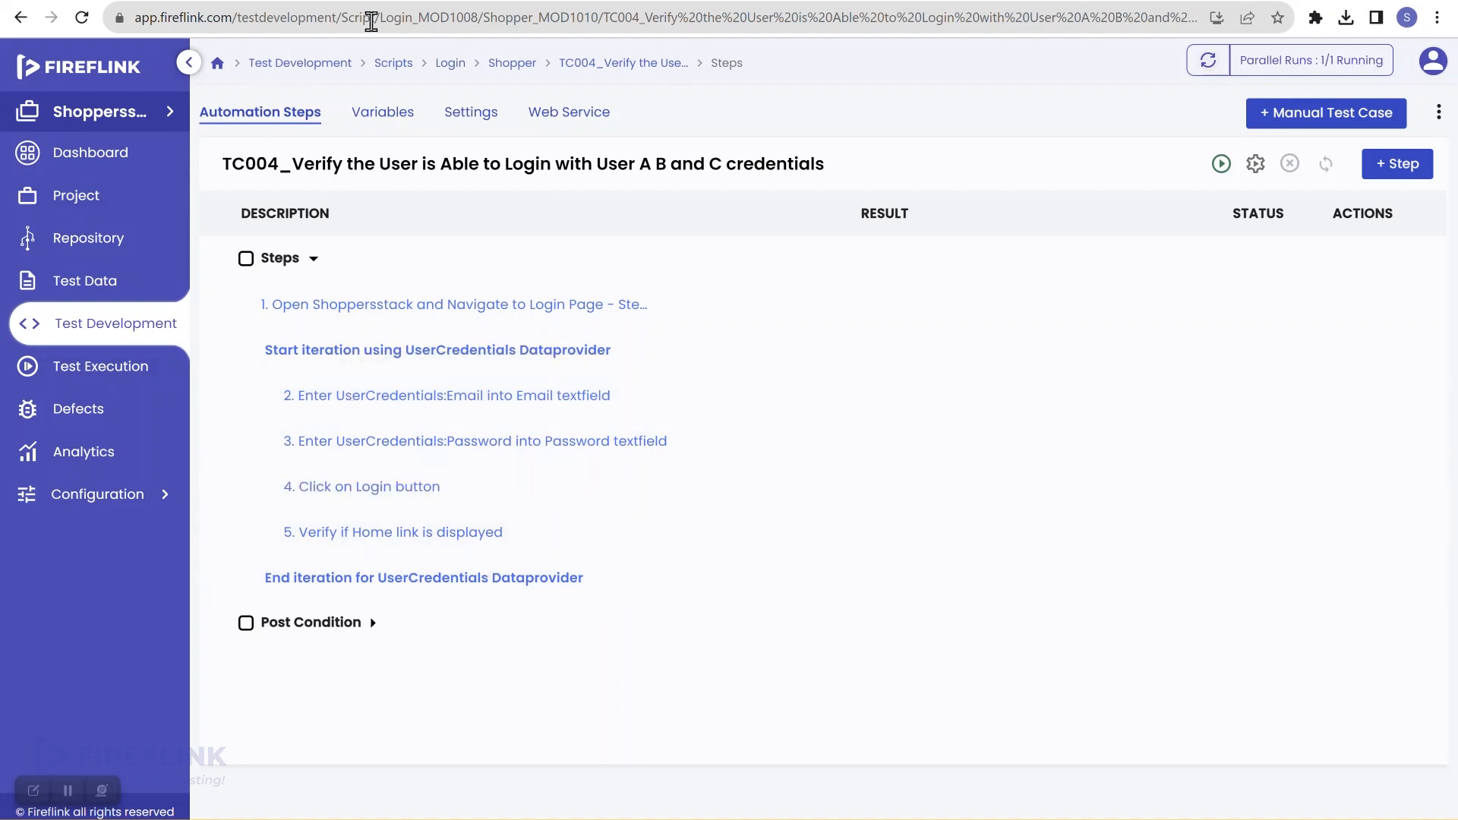
# Step: Compare the FireFlink script steps against the live ShoppersStack site
pyautogui.click(380, 13)
pyautogui.click(388, 1)
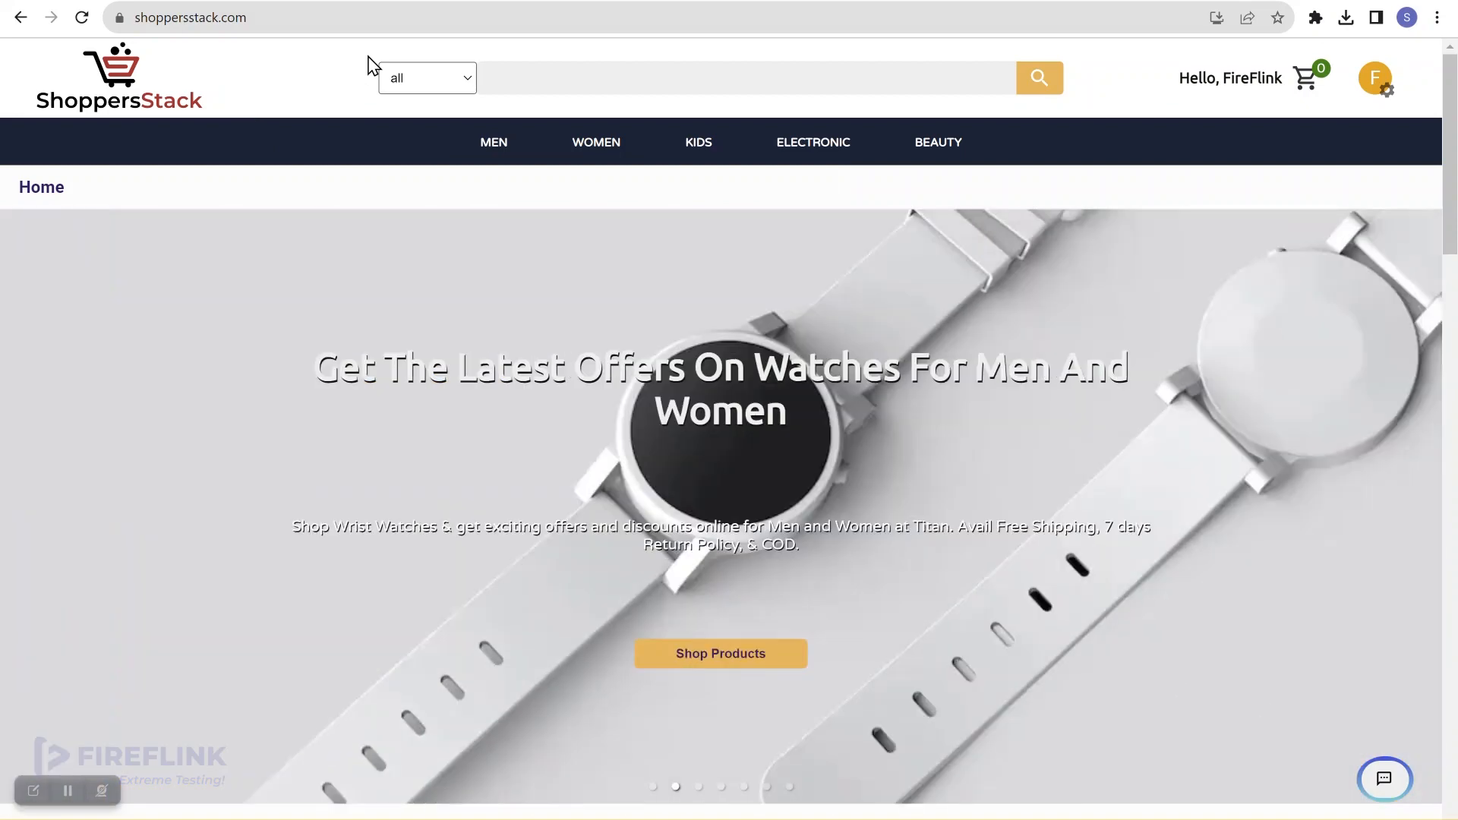
pyautogui.click(156, 1)
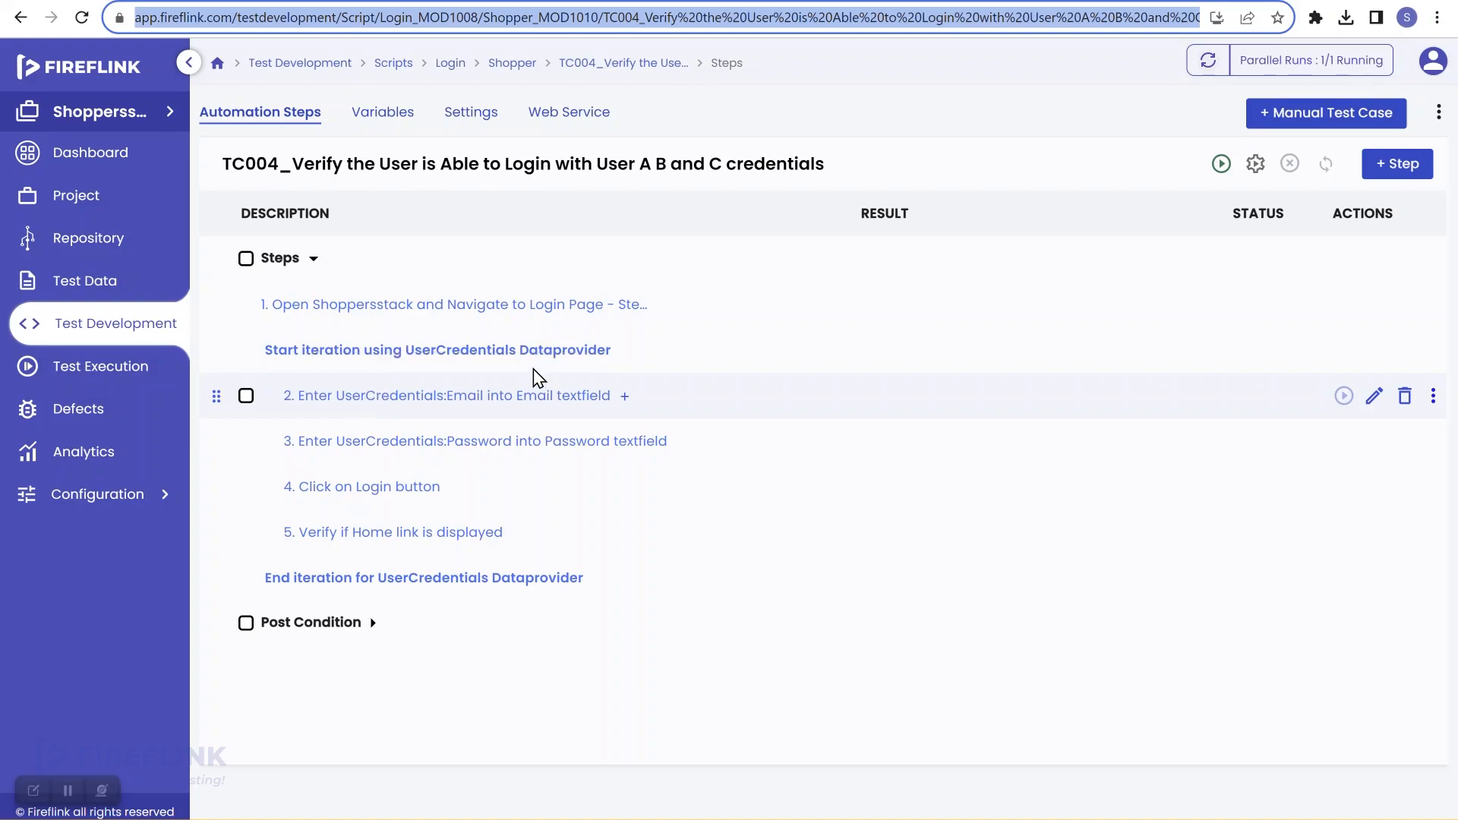
pyautogui.click(342, 1)
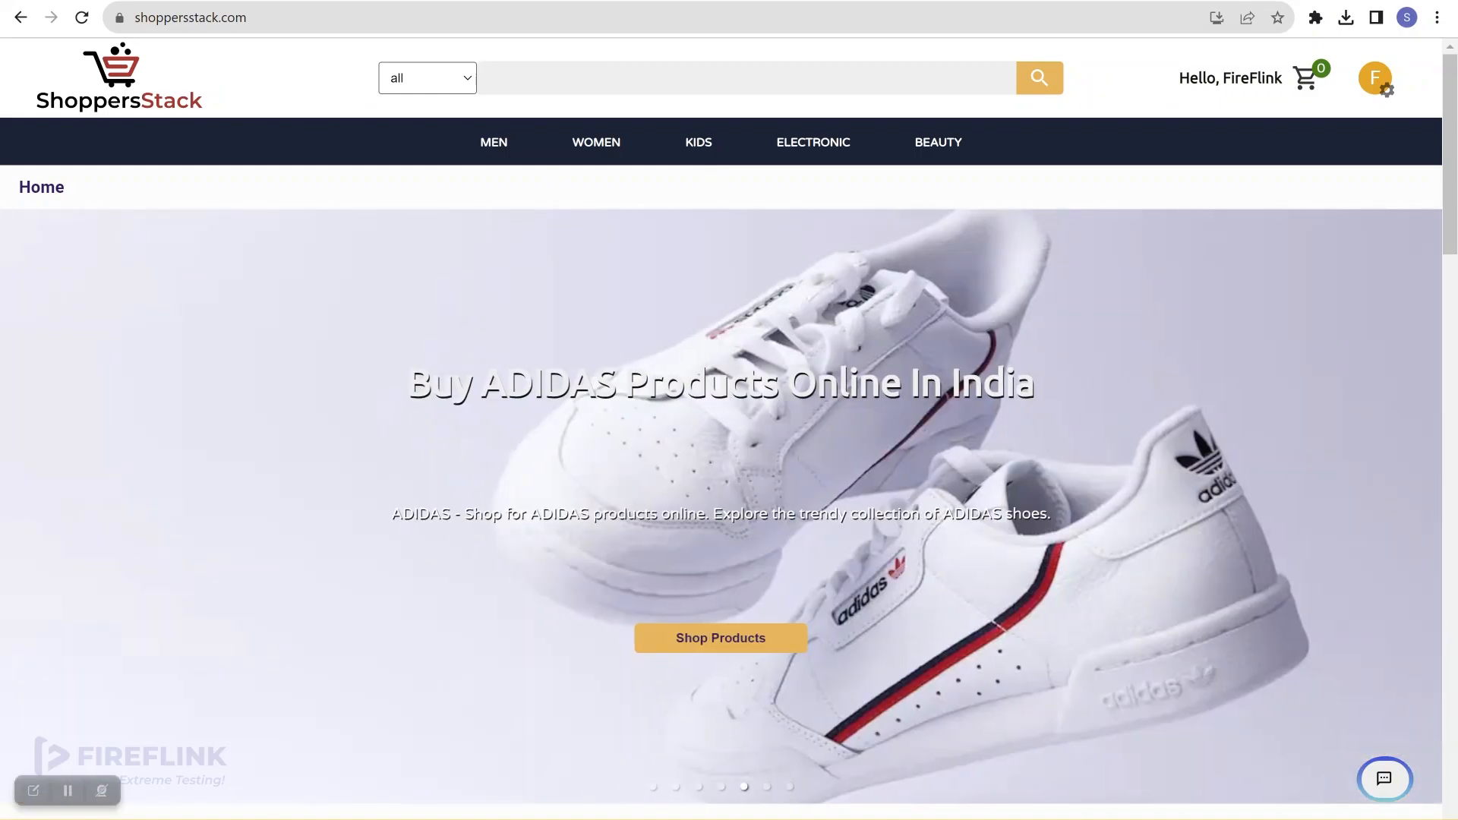
pyautogui.click(205, 0)
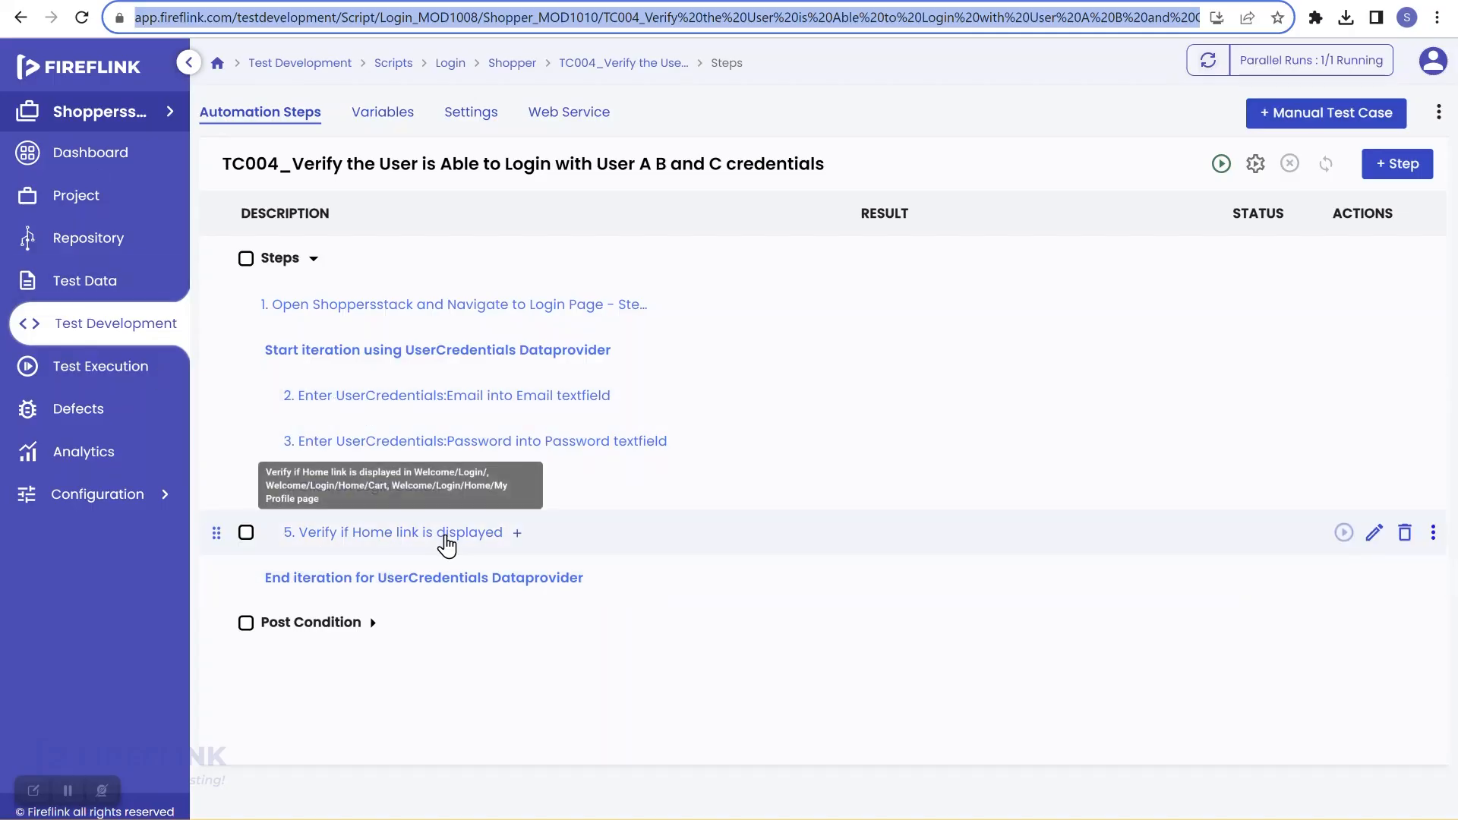
# Step: Log the shopper out of ShoppersStack through the account settings menu
pyautogui.click(391, 1)
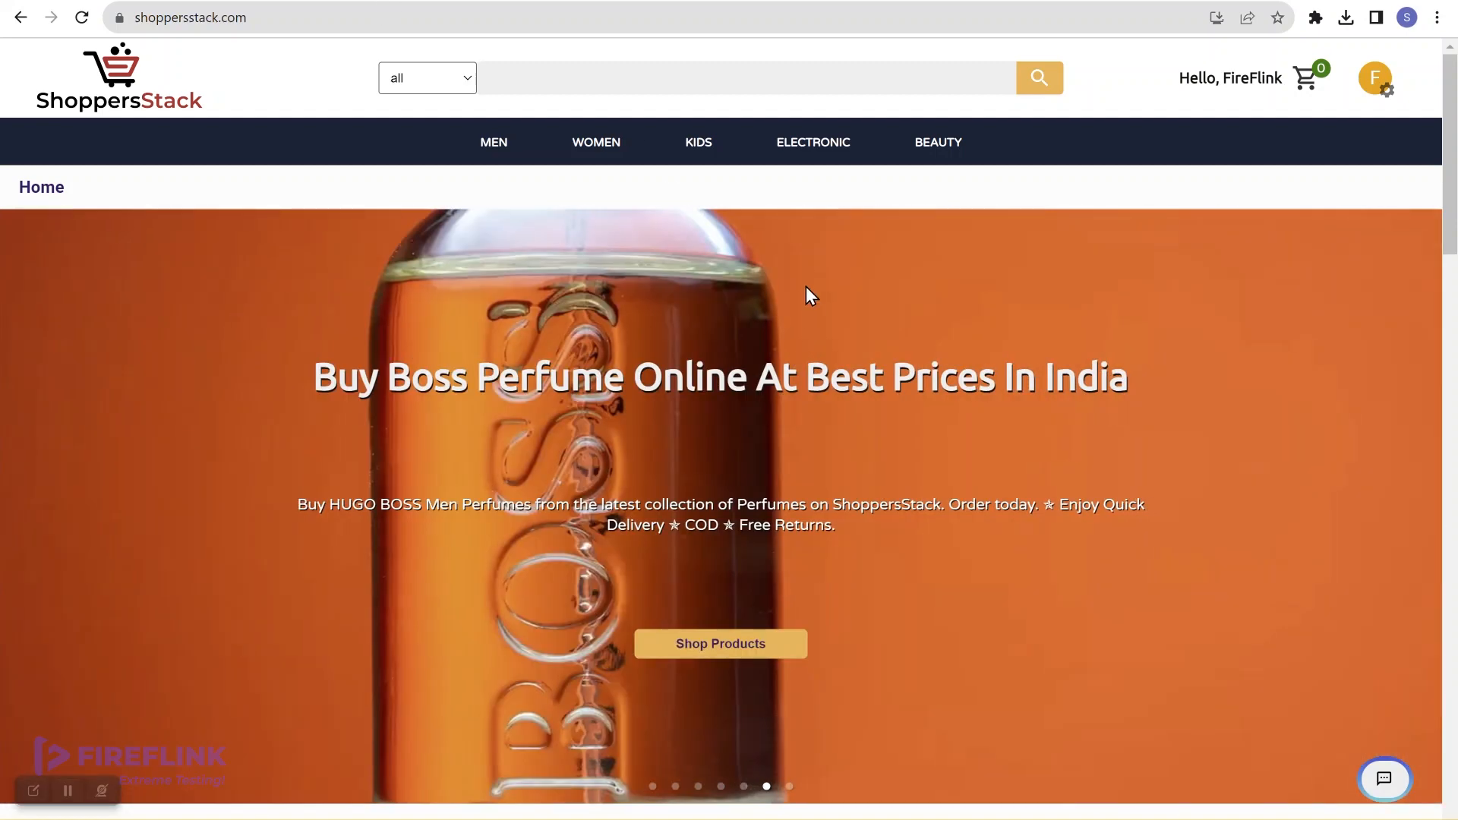
pyautogui.click(1371, 83)
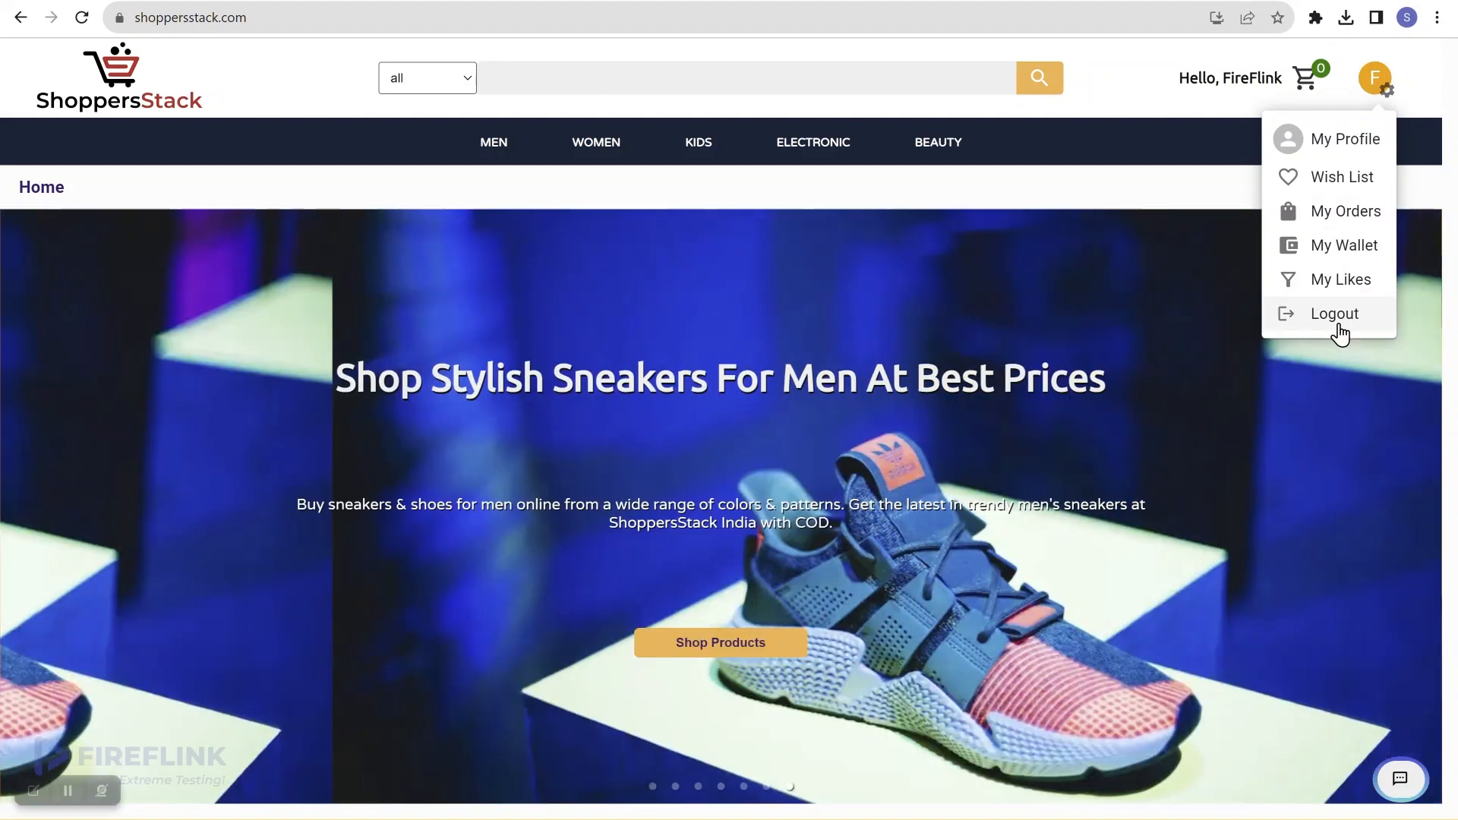
pyautogui.click(1341, 332)
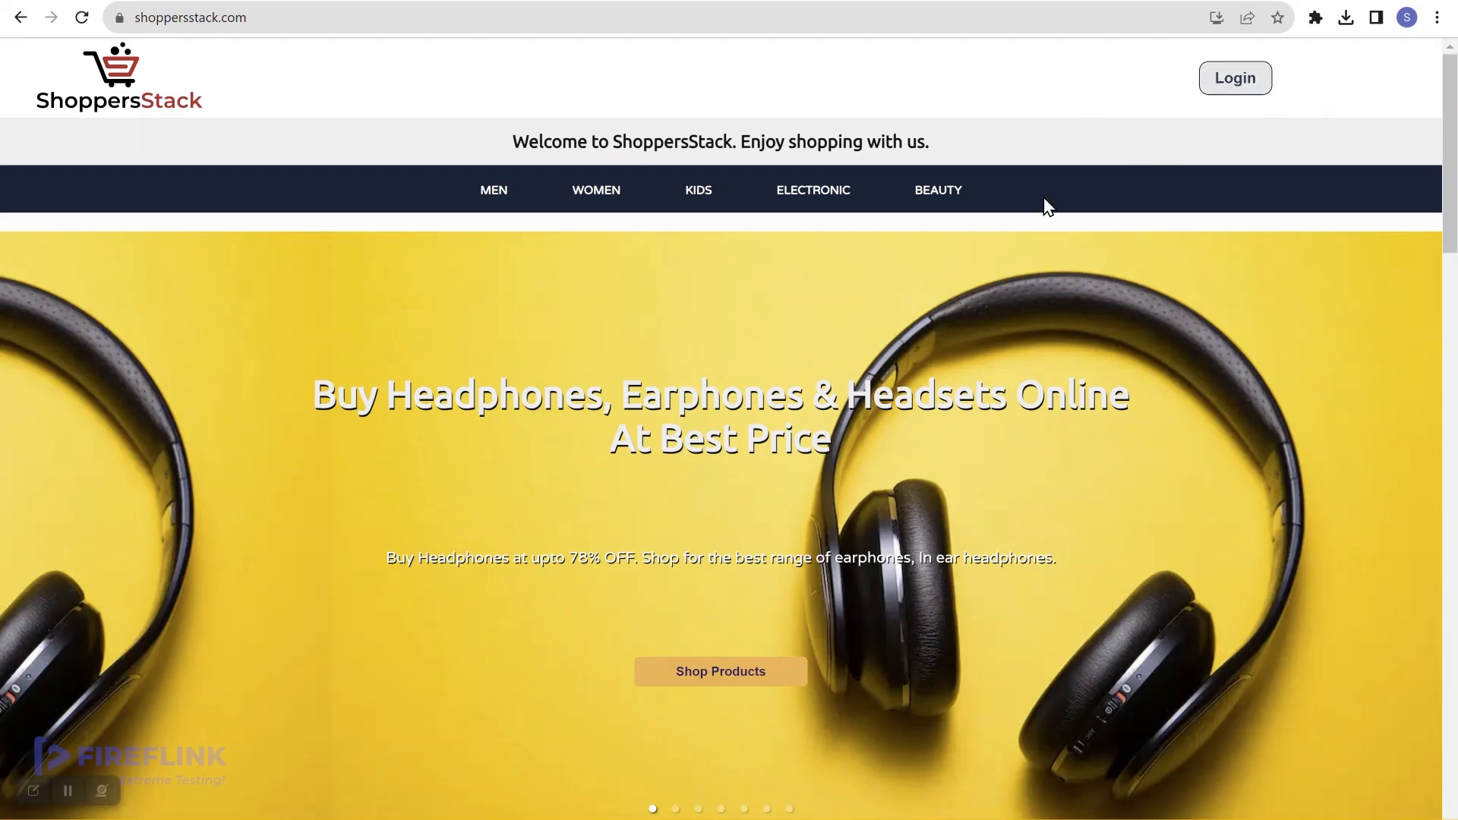
# Step: Log back in to ShoppersStack, open the account menu, and bring up the FireFlink Control Panel
pyautogui.click(1247, 83)
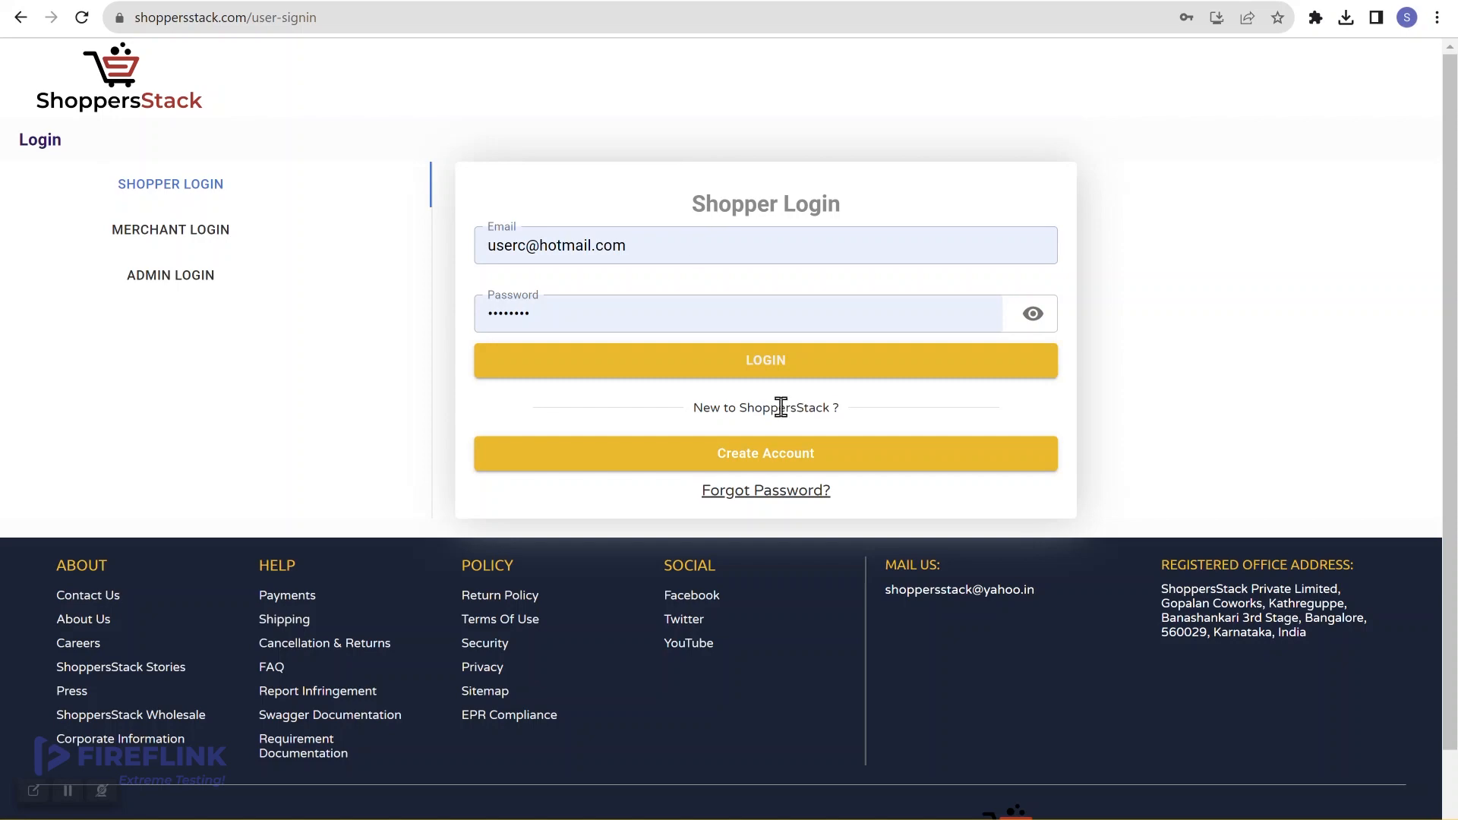
pyautogui.click(832, 370)
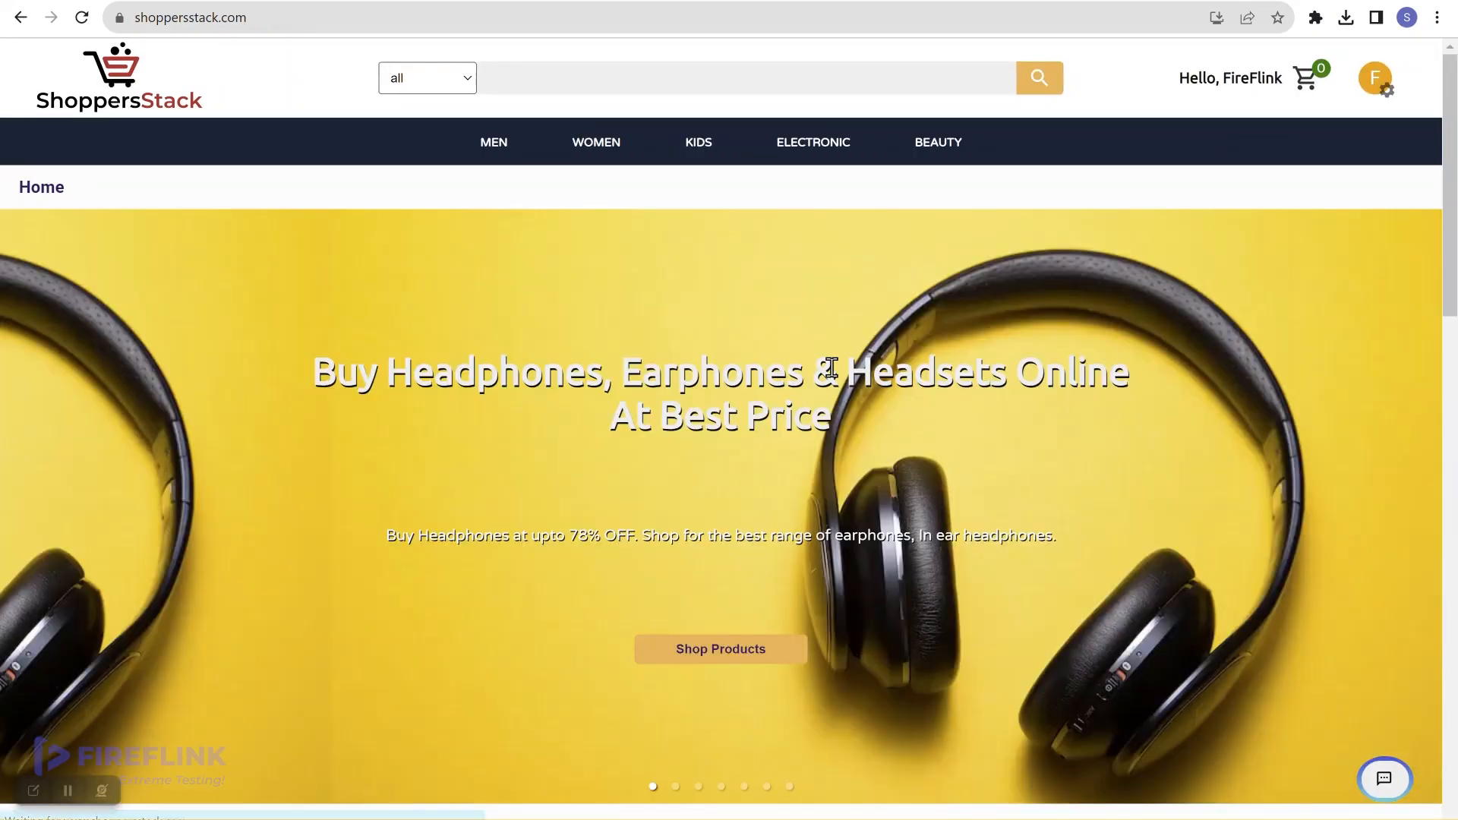
pyautogui.click(1372, 82)
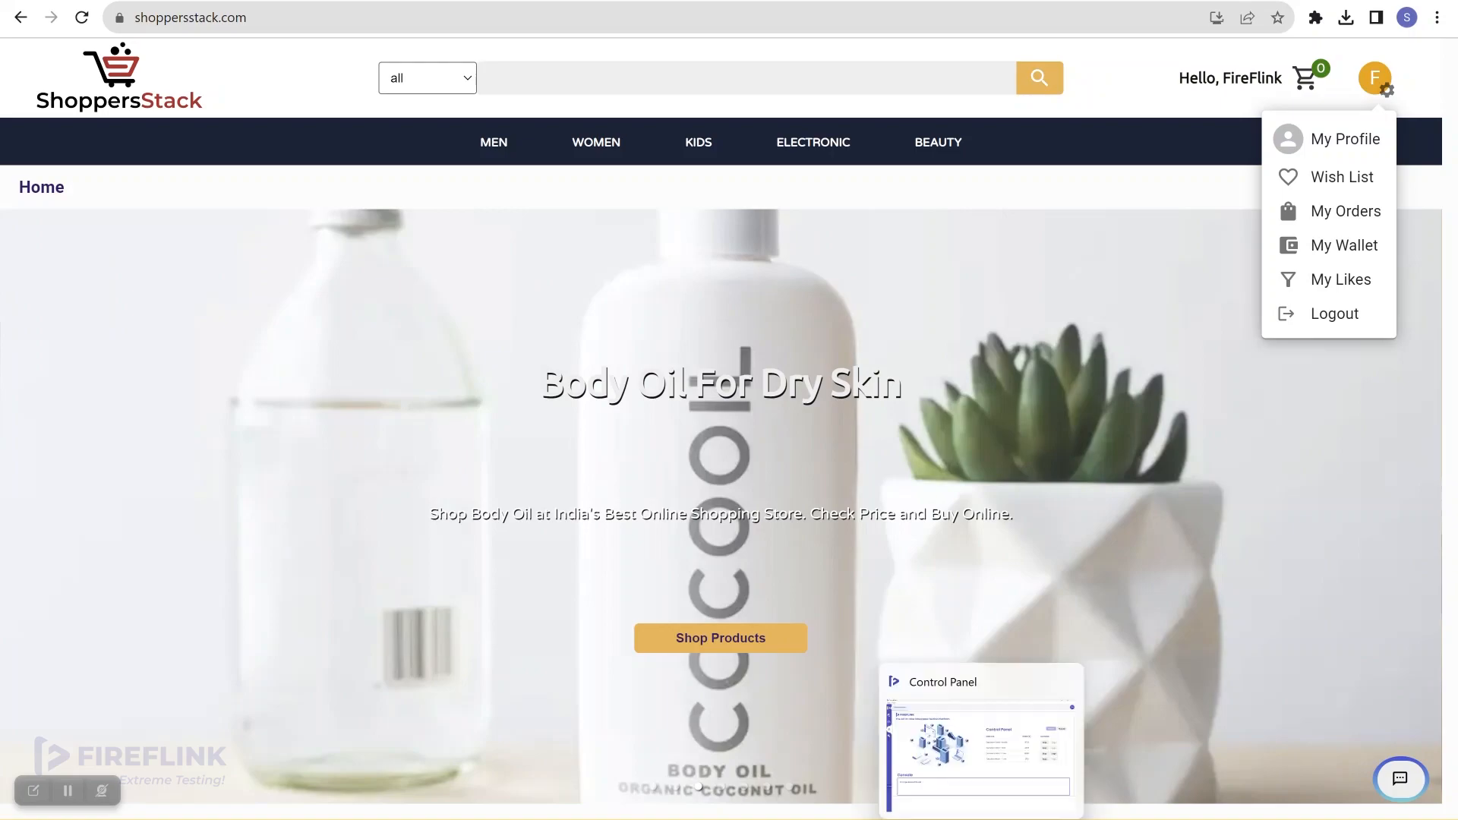
pyautogui.click(980, 819)
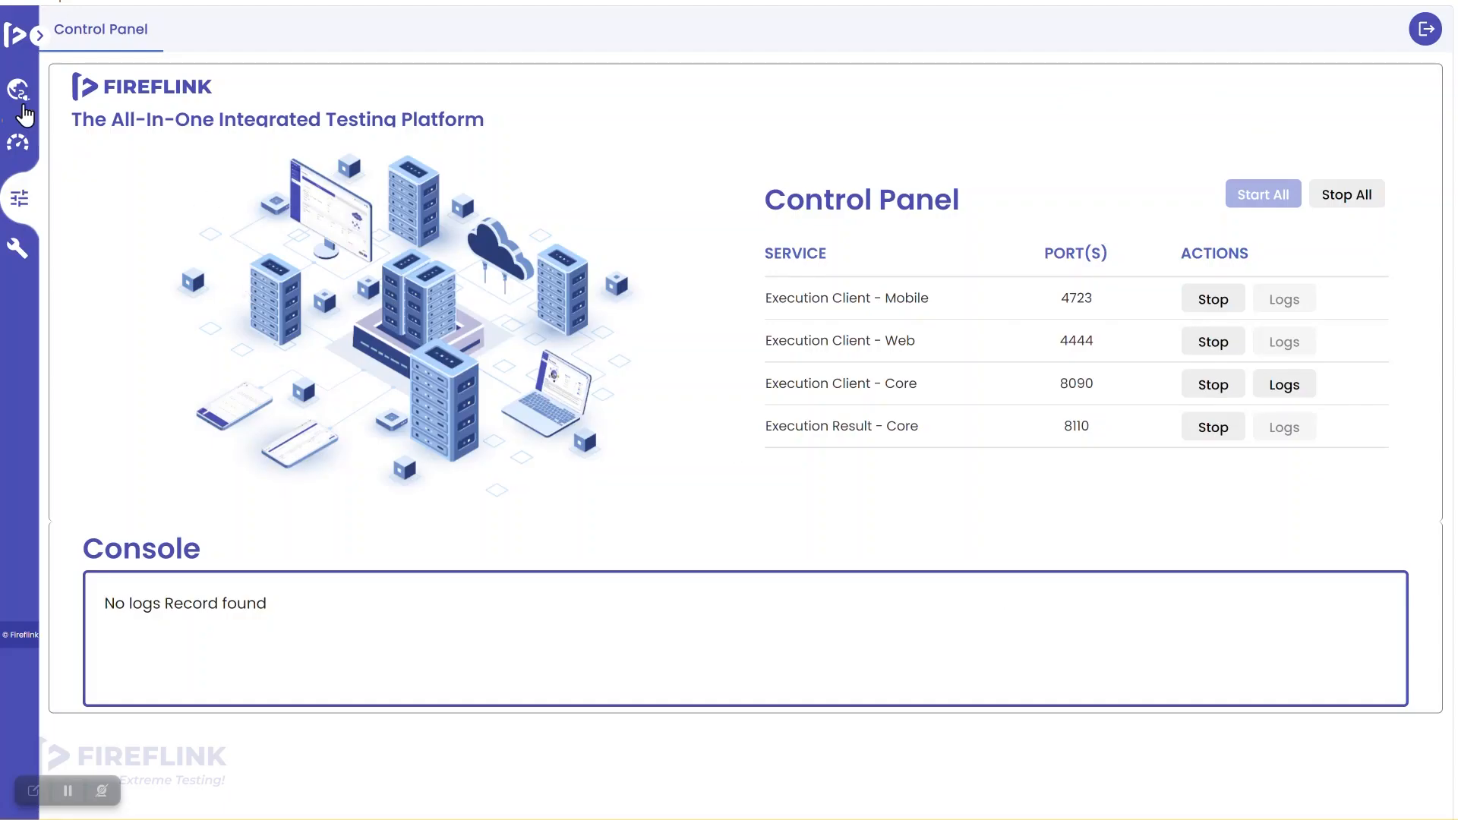
# Step: Open the ShoppersStack home page in the web recorder and capture the account-settings avatar
pyautogui.click(20, 92)
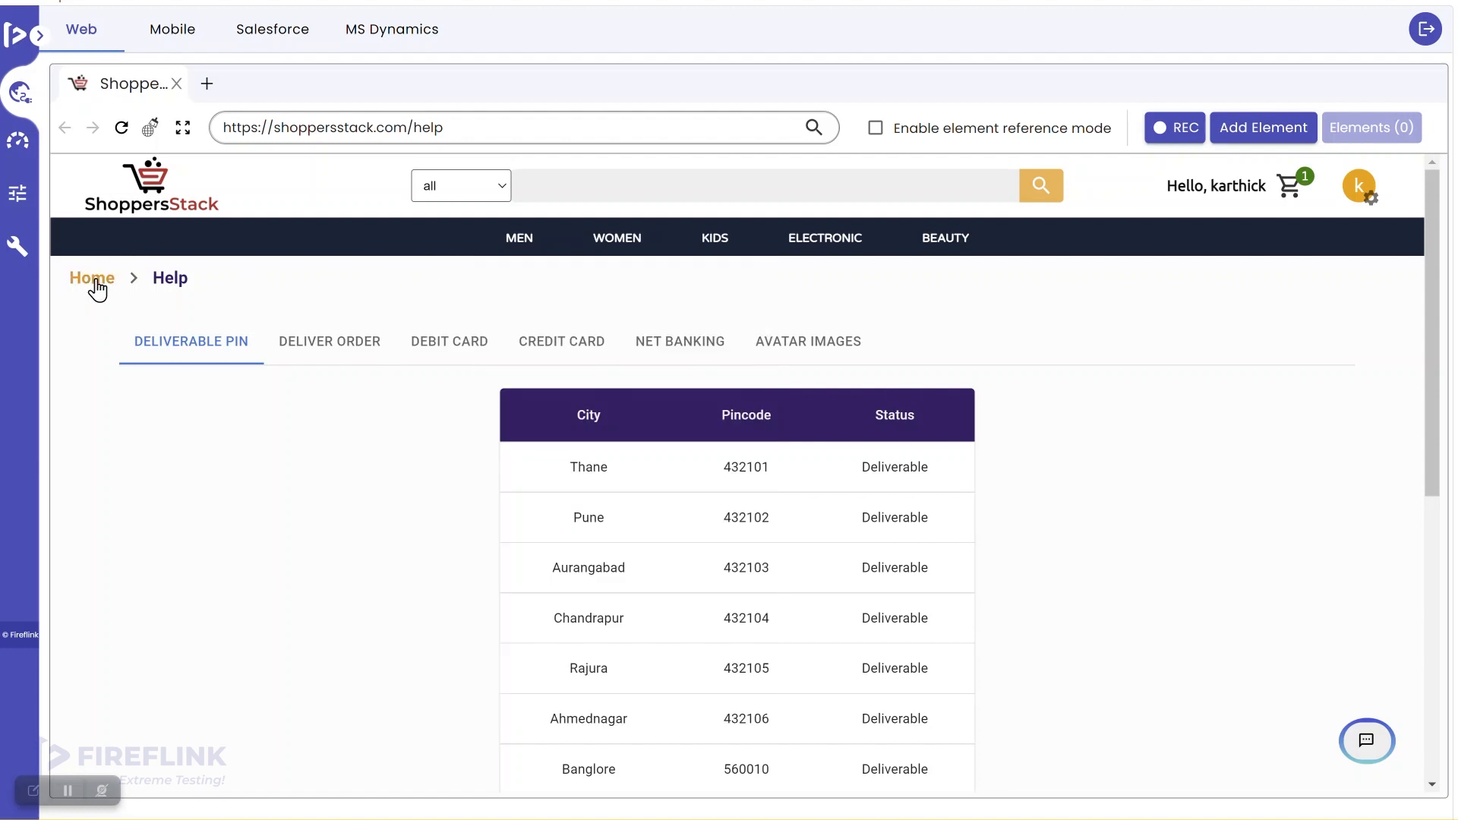
pyautogui.click(97, 289)
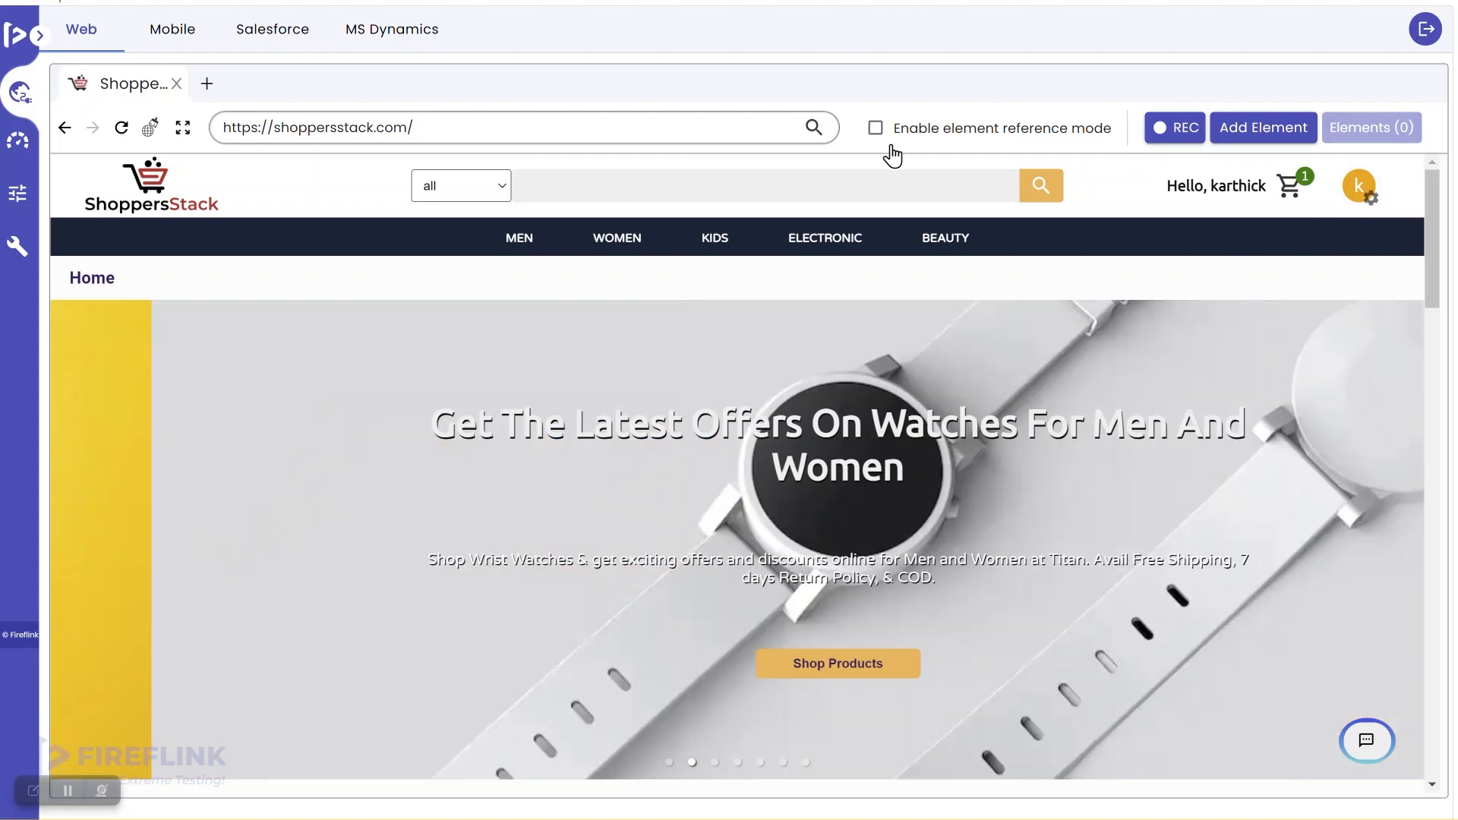
pyautogui.click(1162, 127)
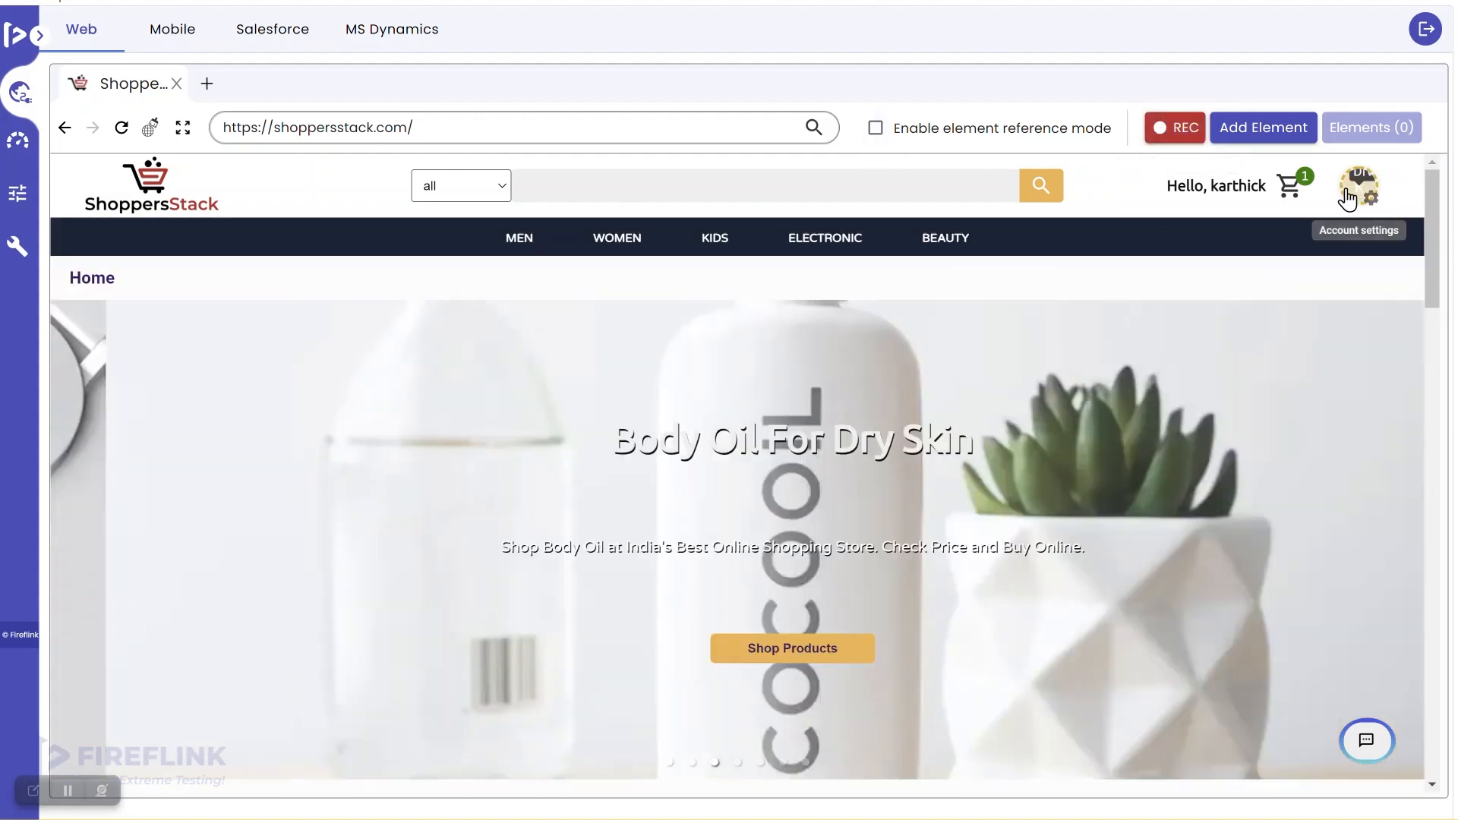
pyautogui.click(1341, 196)
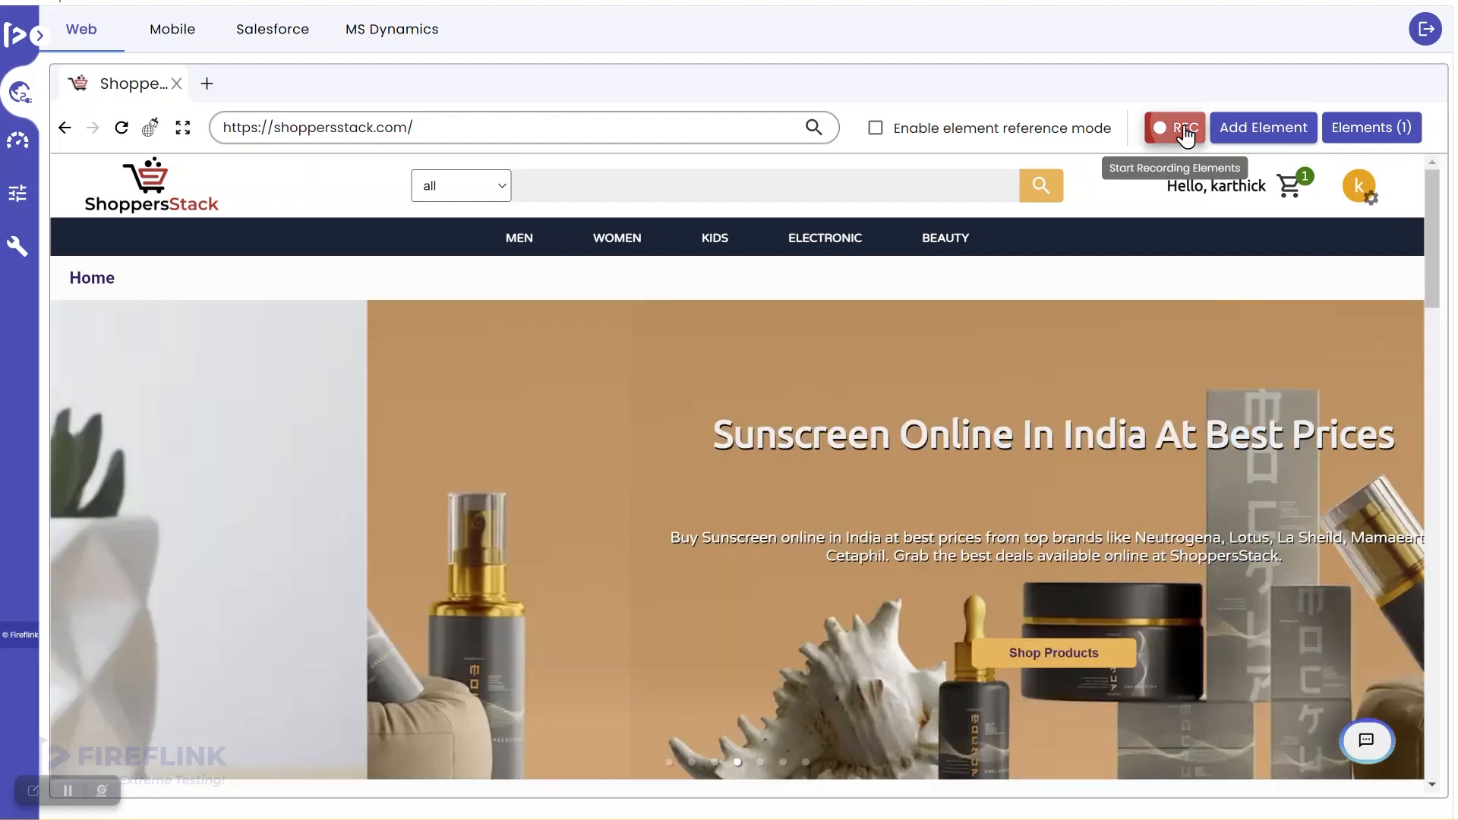
pyautogui.click(1185, 134)
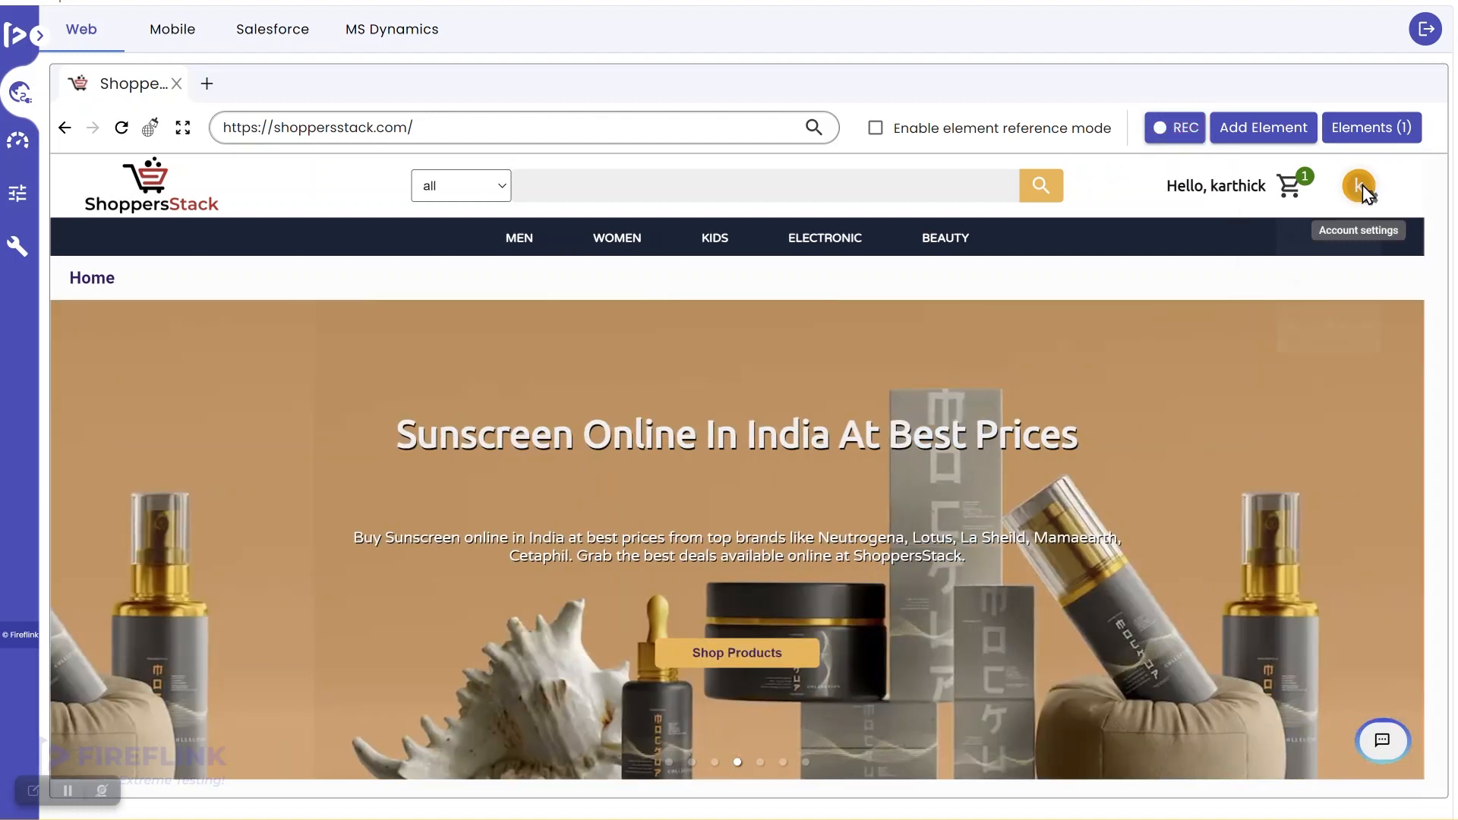
# Step: Capture the Logout menu entry as a second element and list the two recorded elements
pyautogui.click(1360, 190)
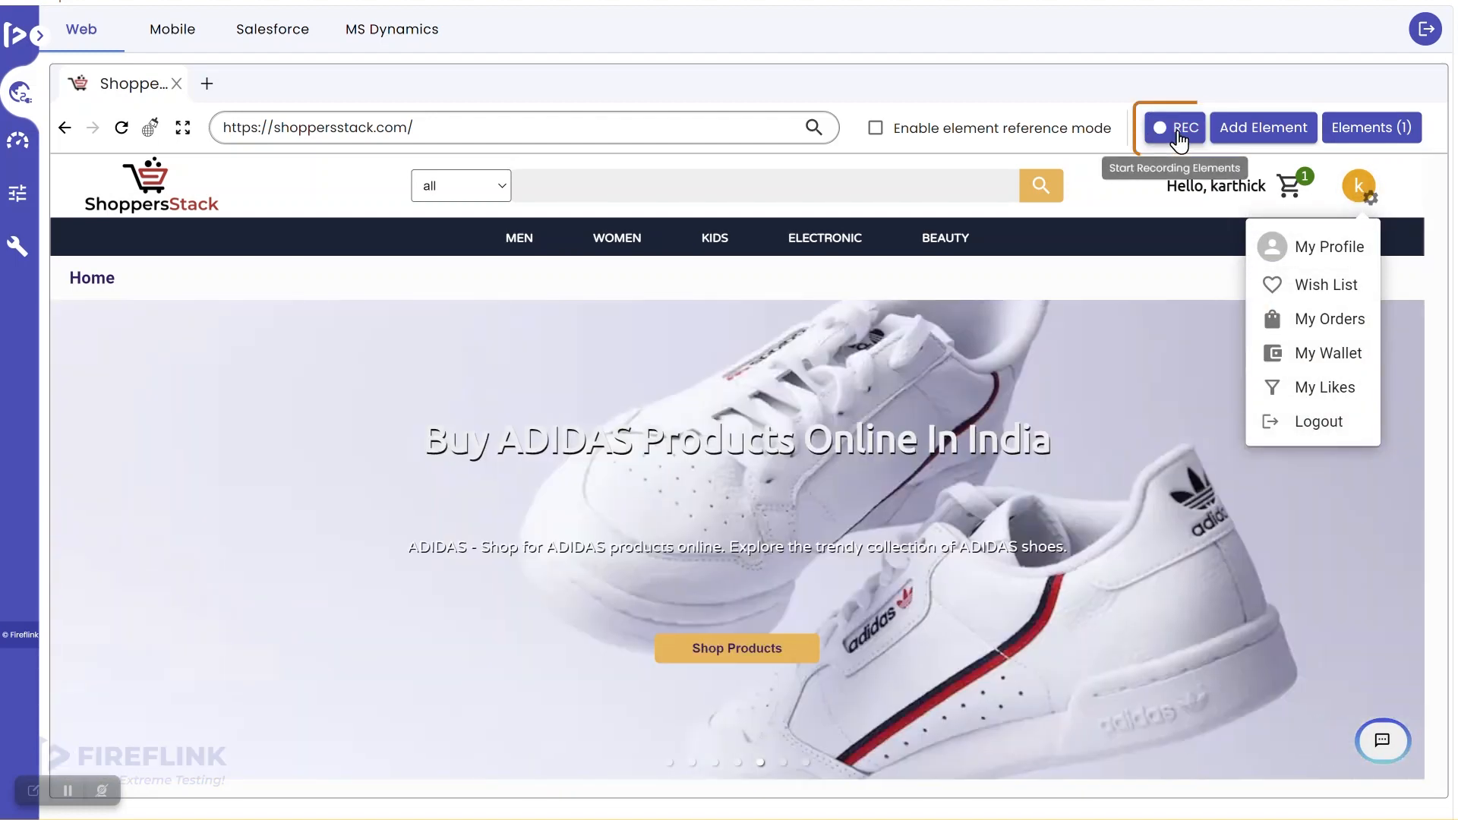
pyautogui.click(1180, 137)
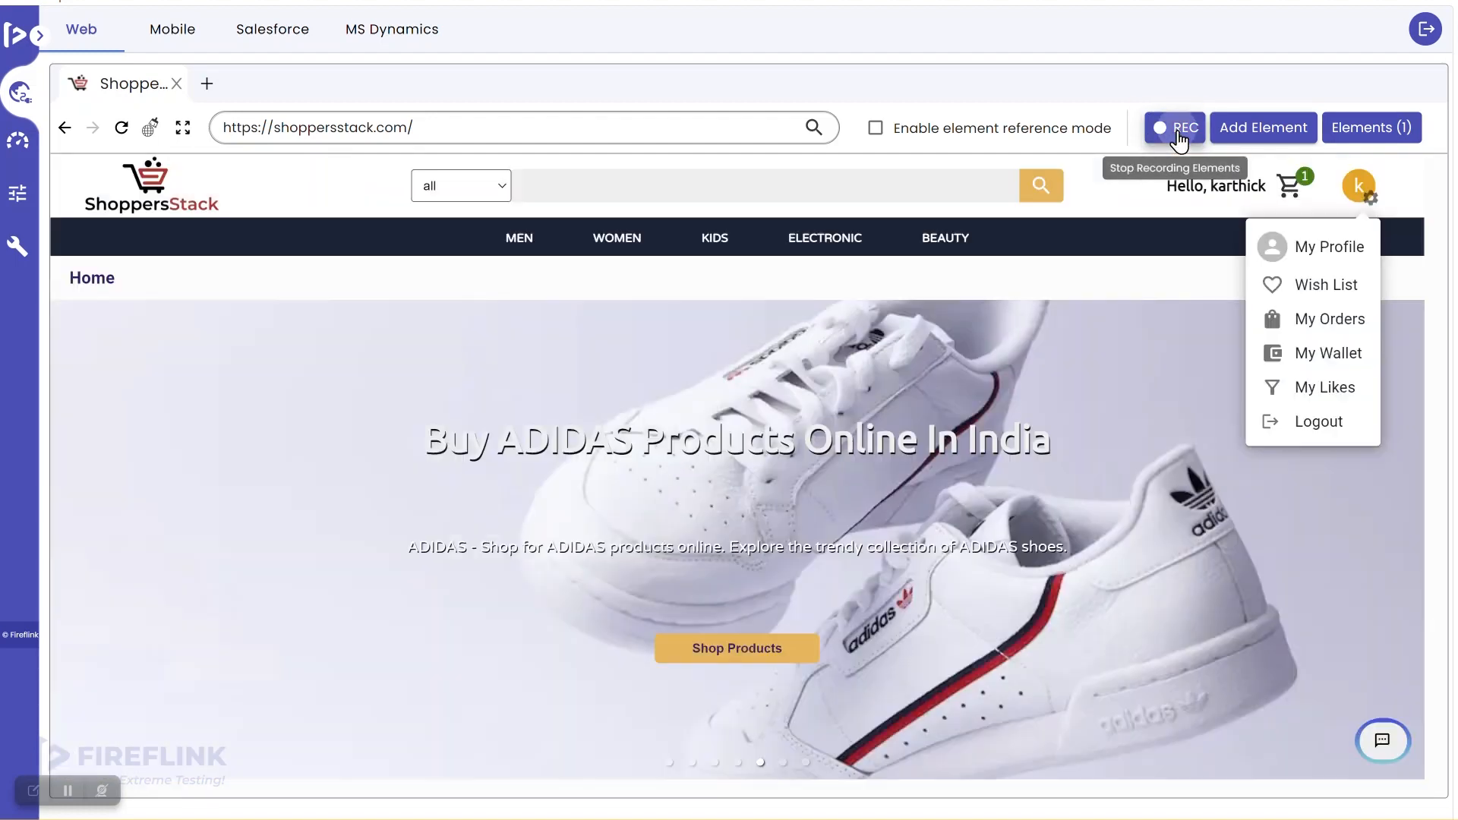
pyautogui.click(1310, 426)
pyautogui.click(1183, 138)
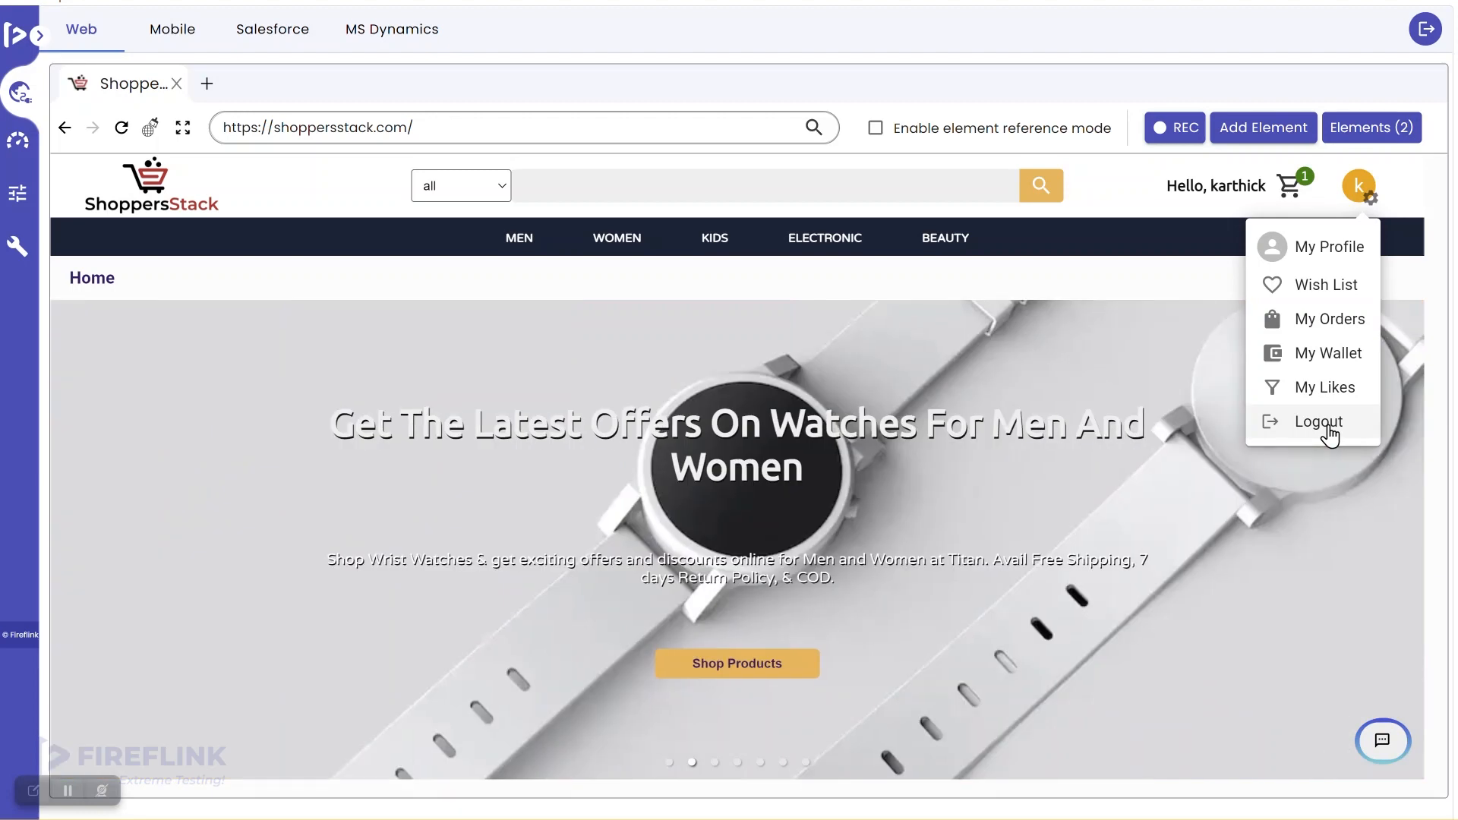
pyautogui.click(1390, 127)
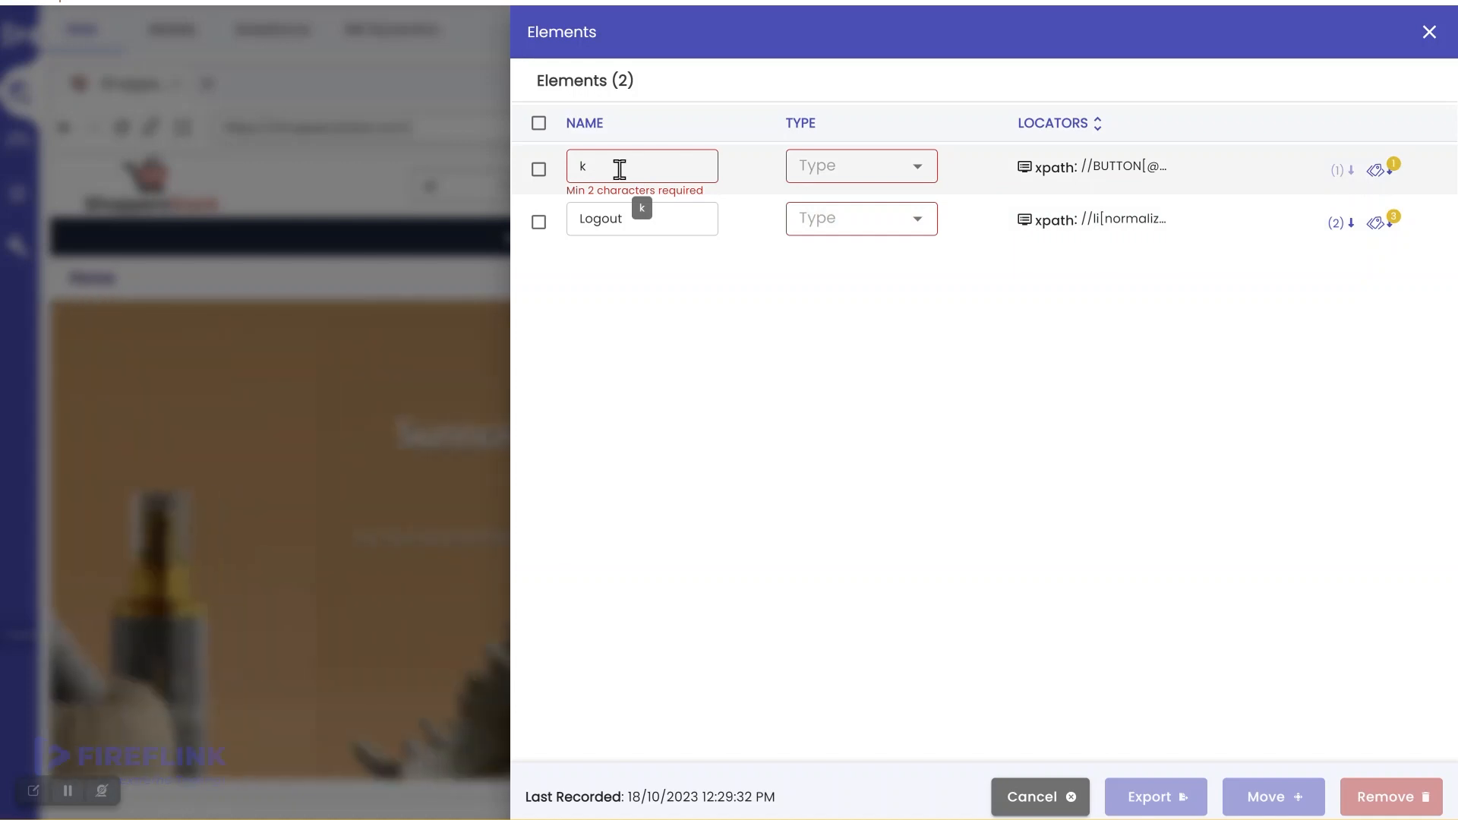
# Step: Rename the first element to 'Account Settings' and set both elements' type to link
pyautogui.click(619, 168)
pyautogui.press('BackSpace')
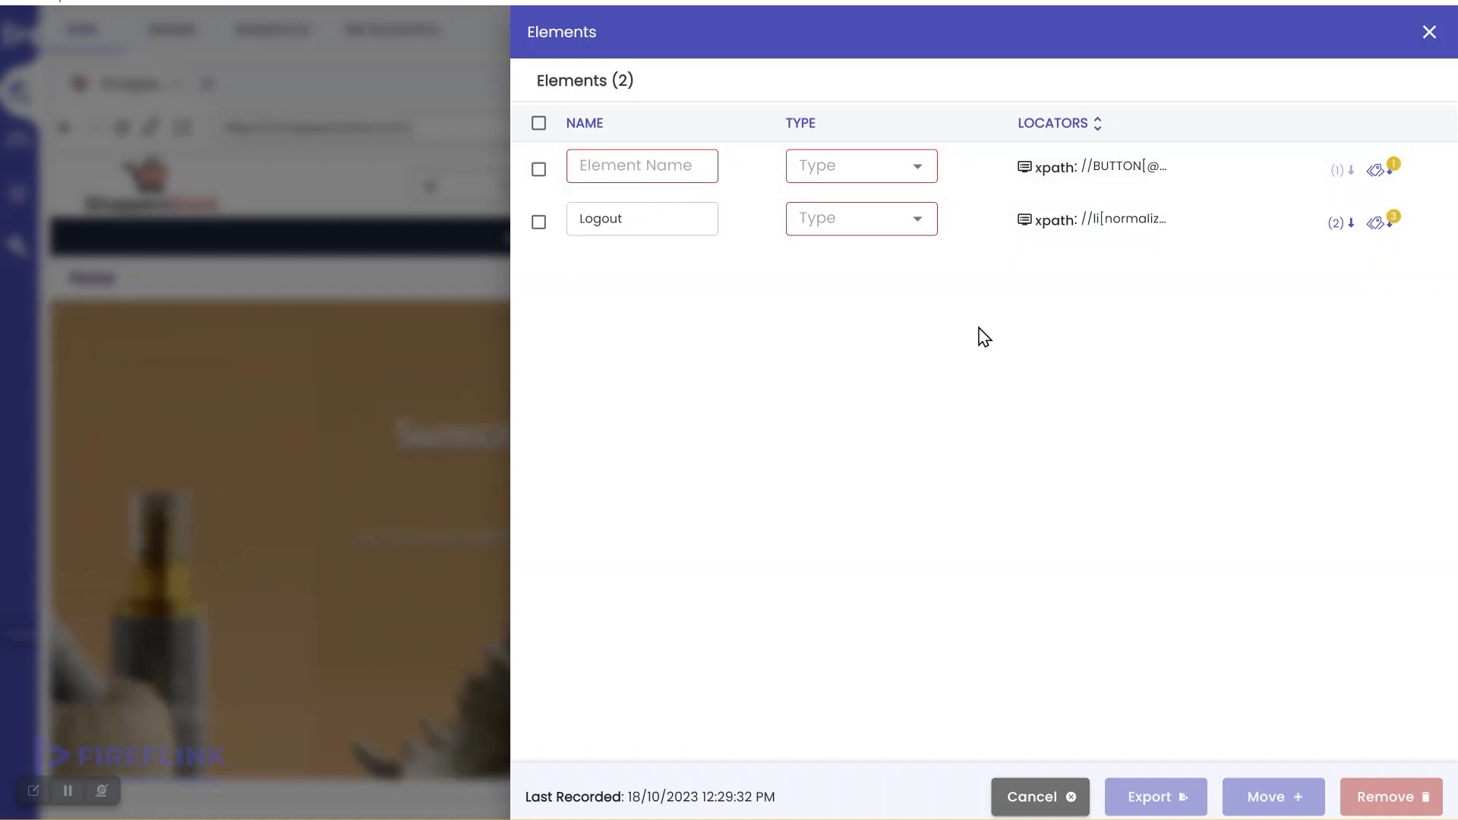
pyautogui.write('Acco')
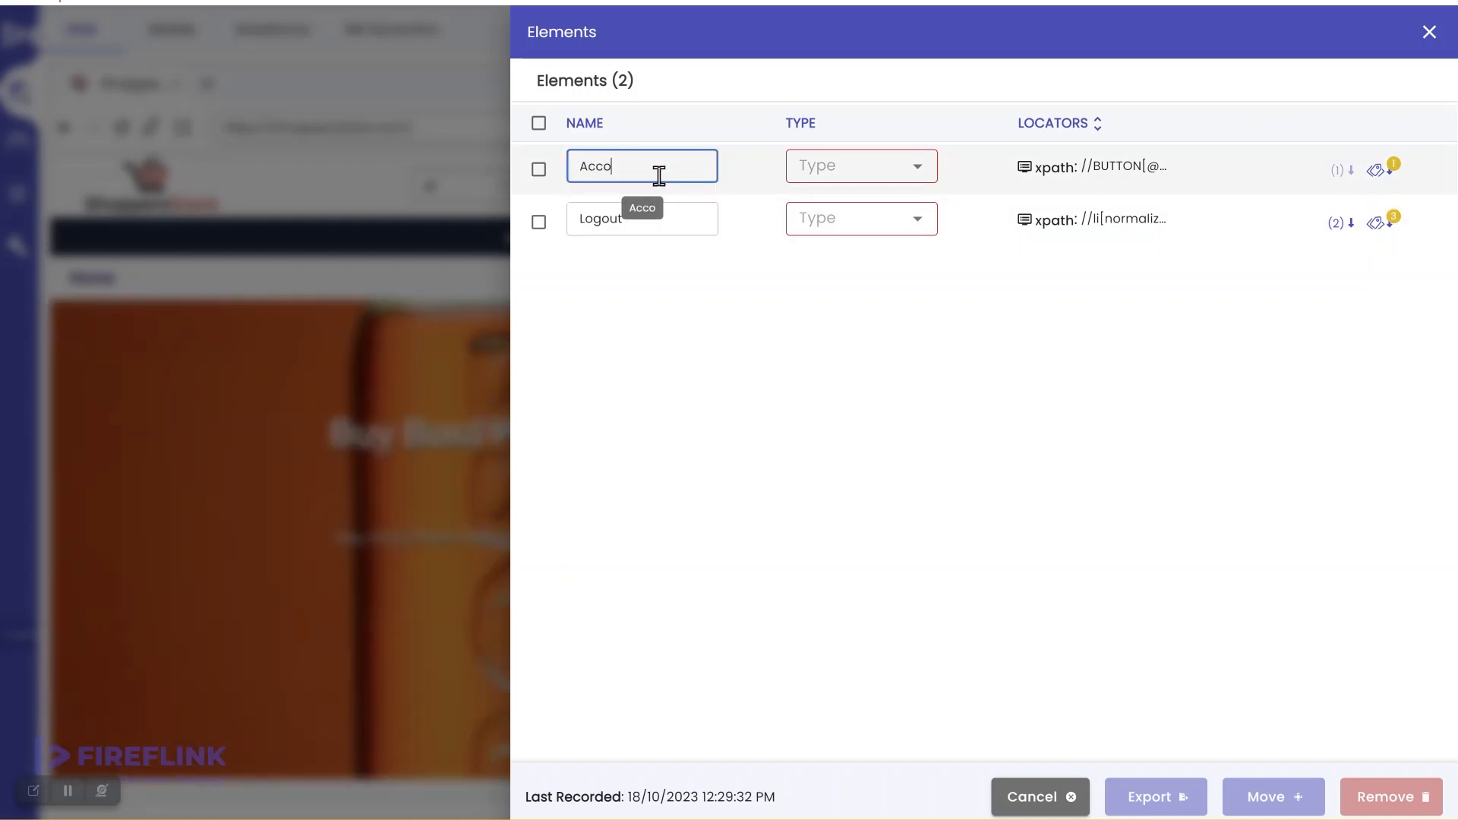
pyautogui.write('unt S')
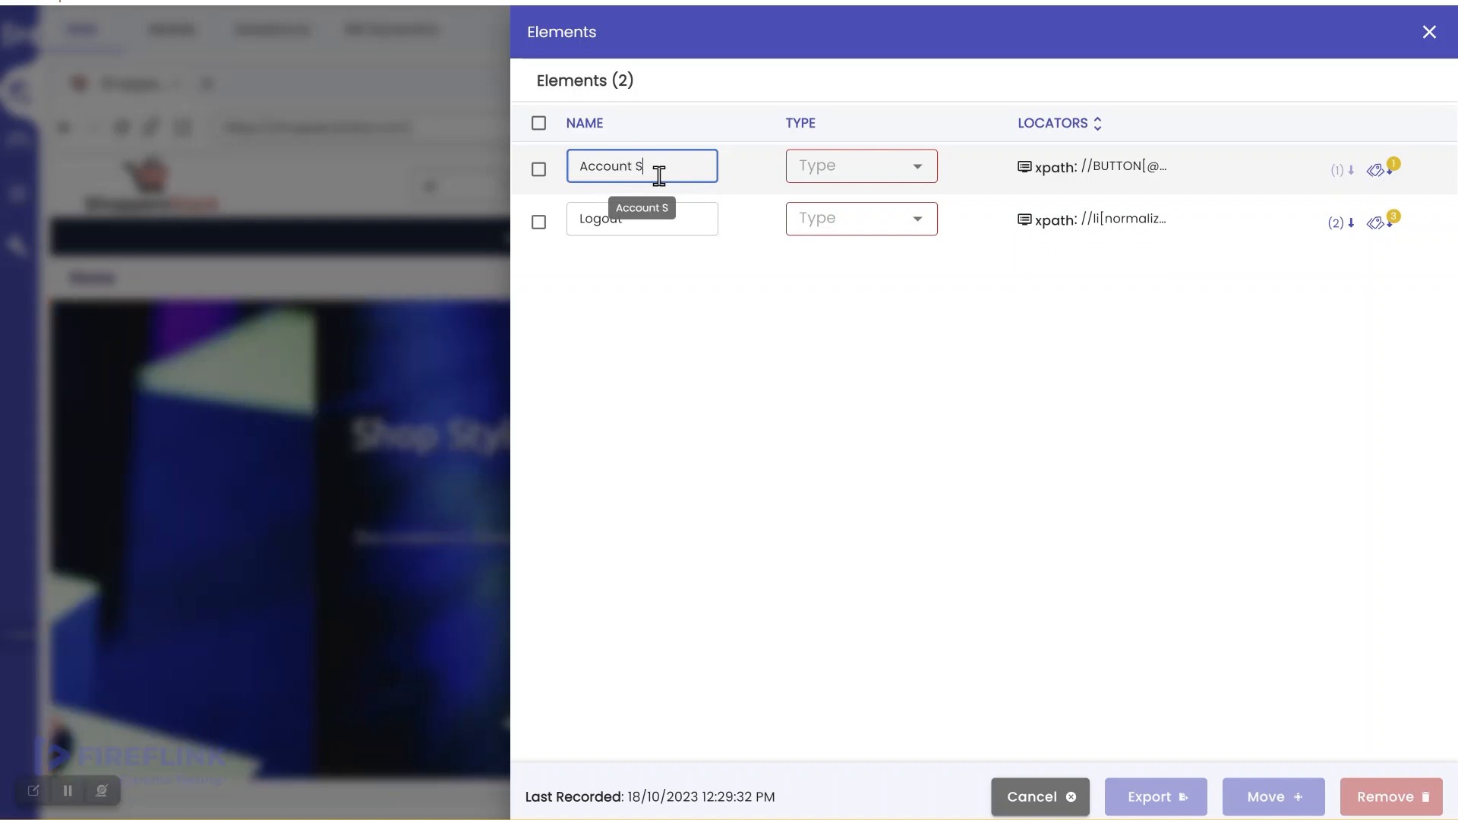
pyautogui.write('ettings')
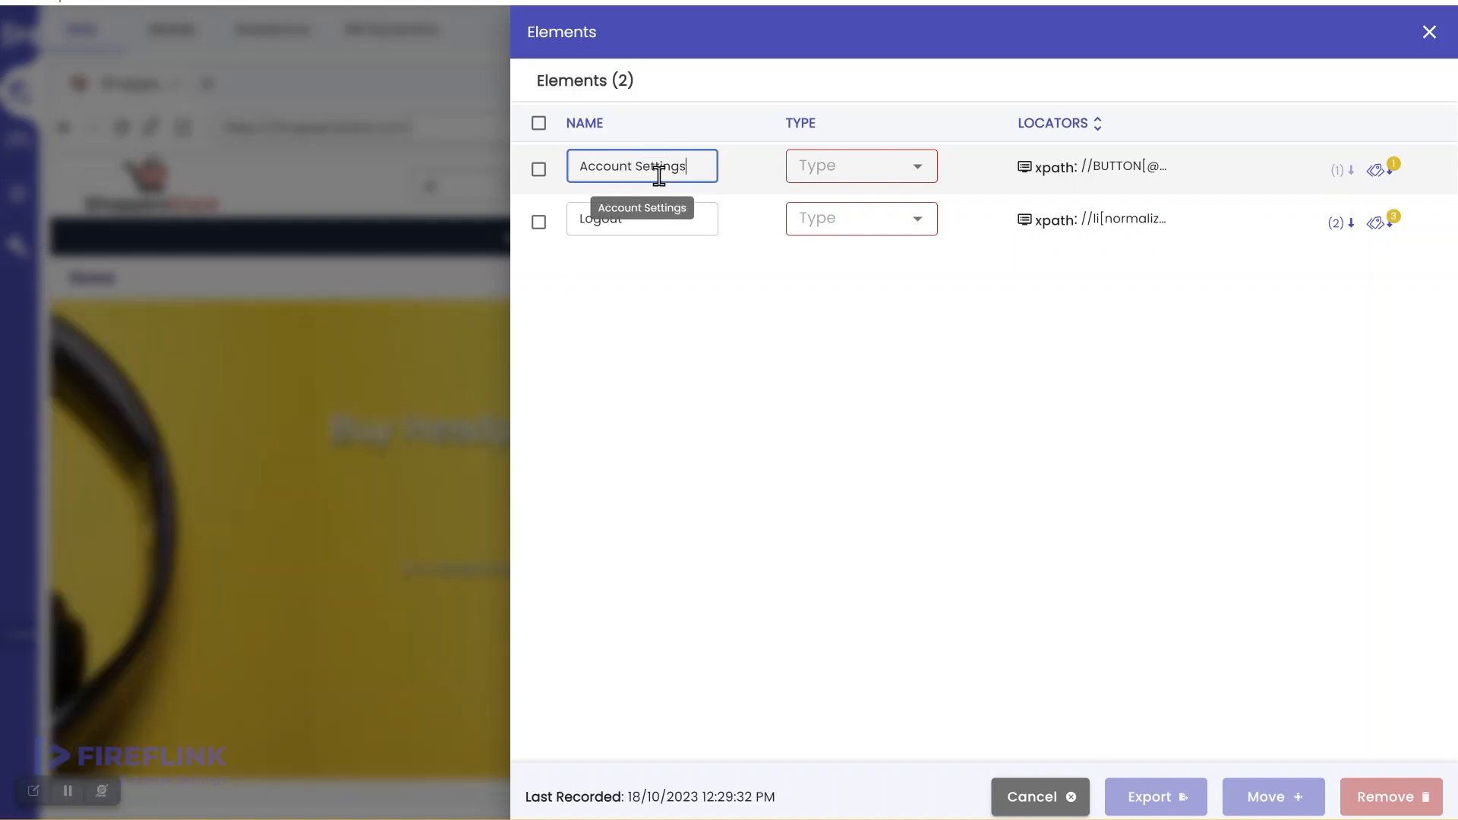
pyautogui.click(859, 173)
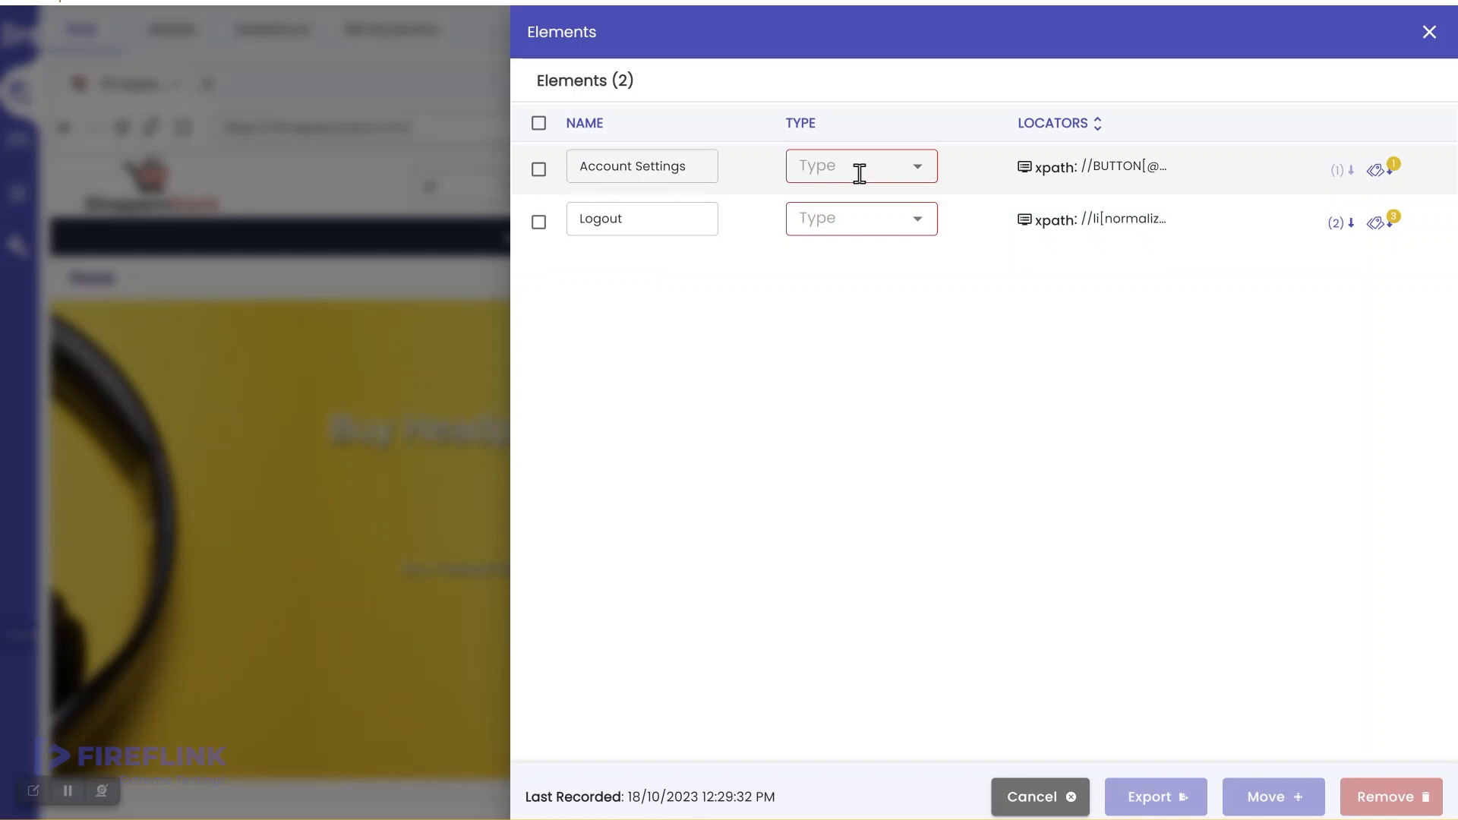
pyautogui.click(857, 208)
pyautogui.click(887, 220)
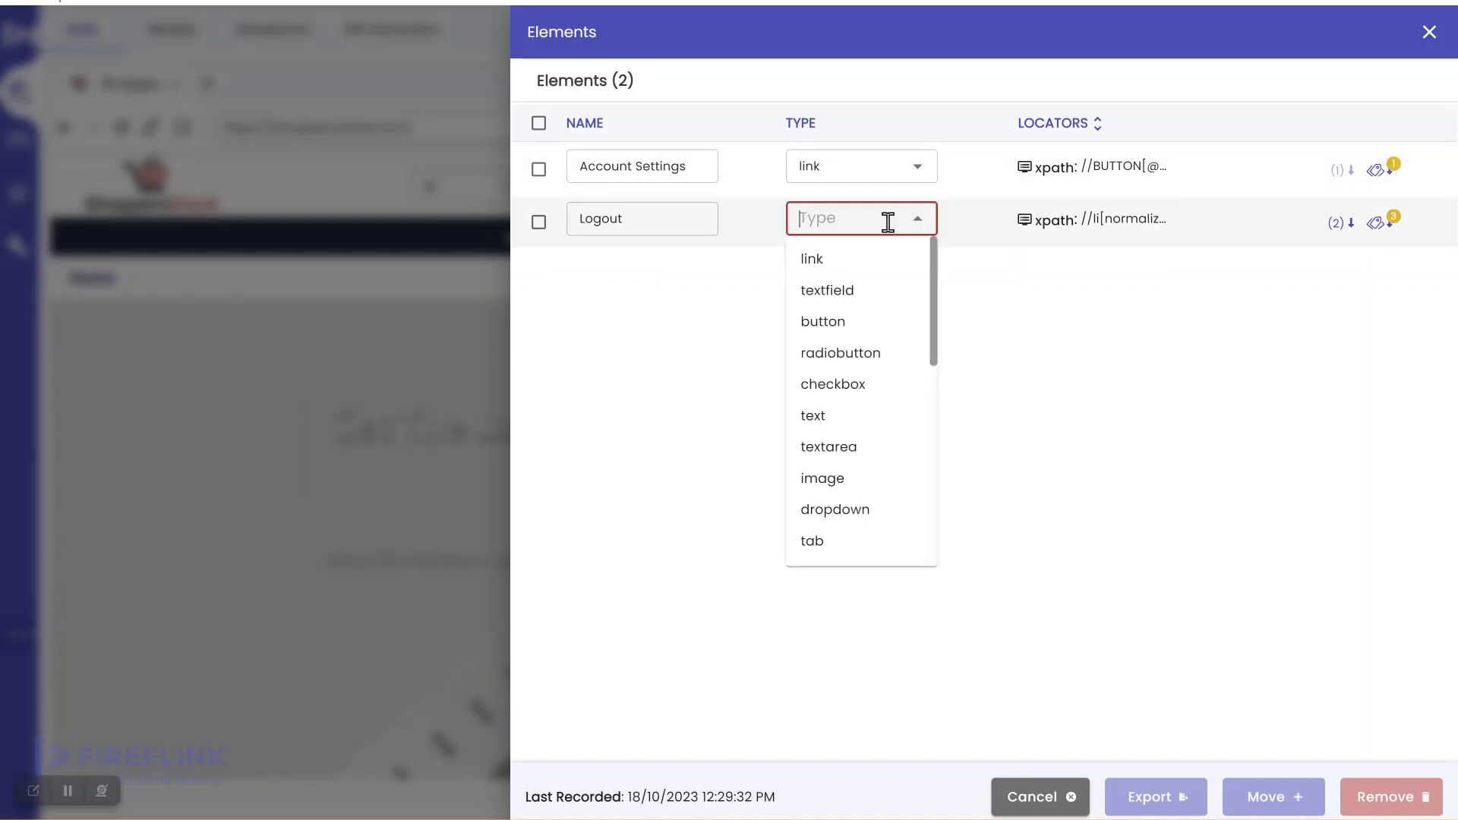
pyautogui.click(873, 264)
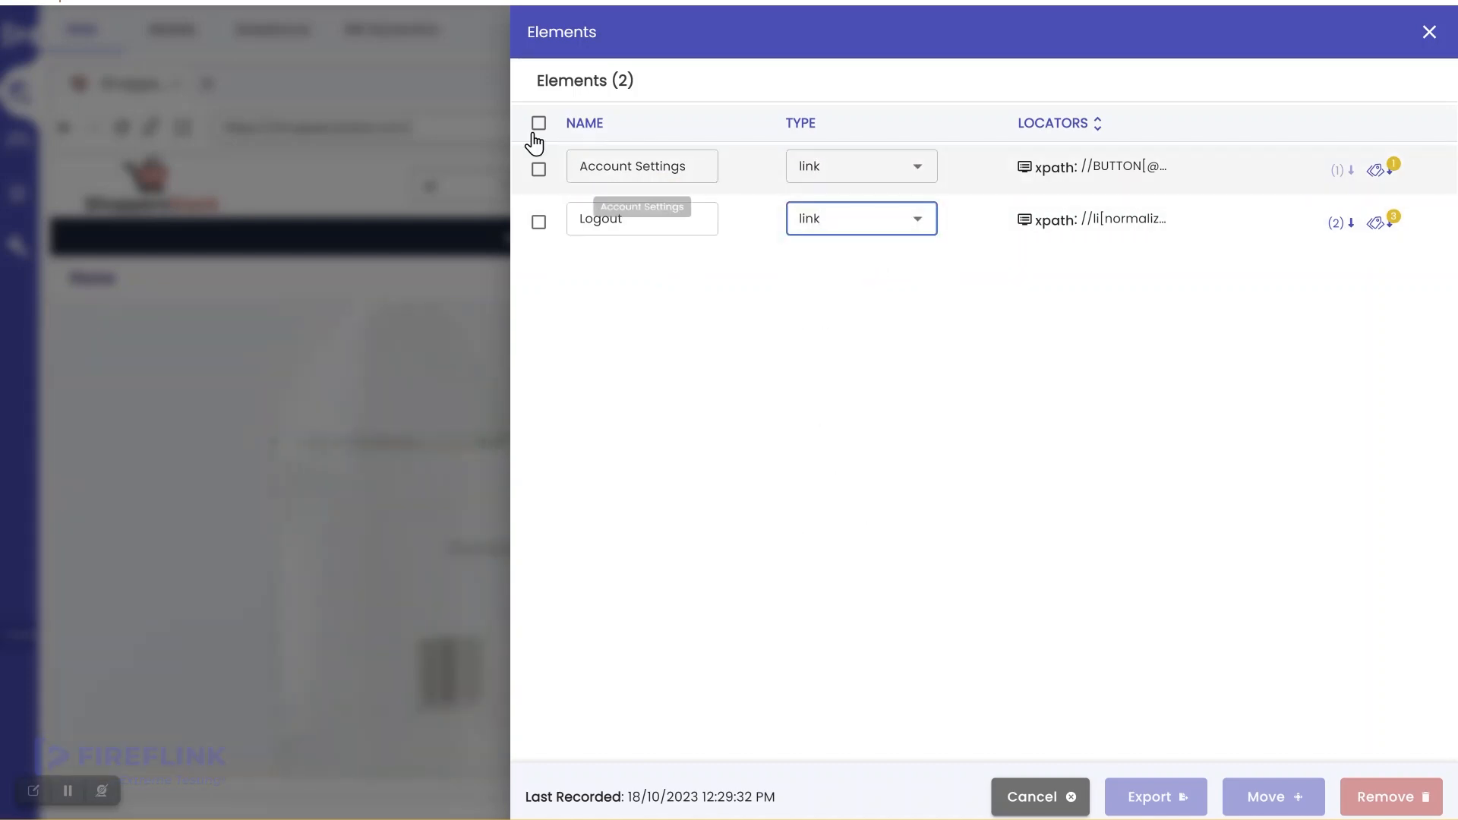
# Step: Move both elements into the project under the Home page and close the Elements panel
pyautogui.click(539, 125)
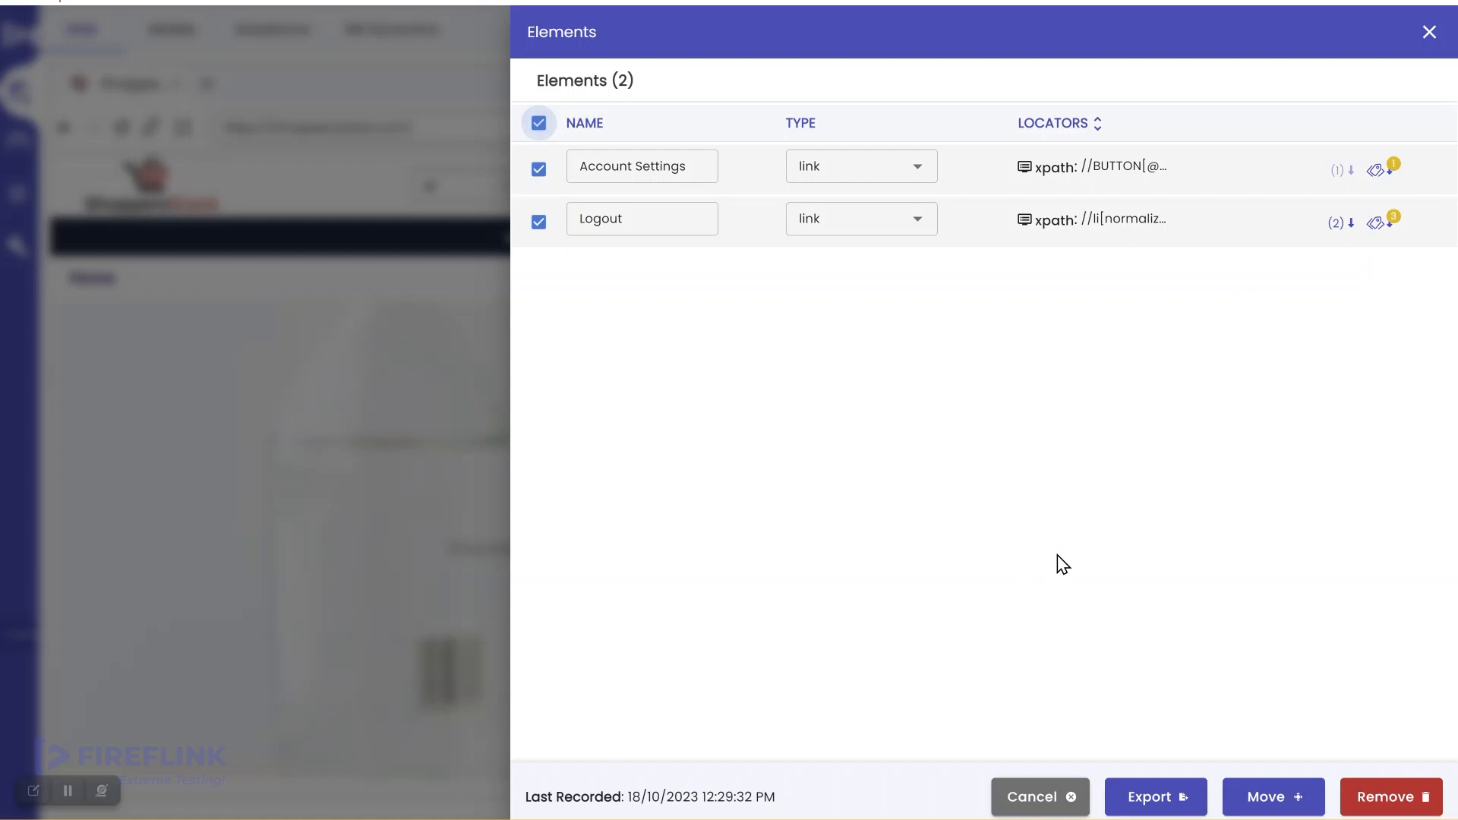
pyautogui.click(1264, 804)
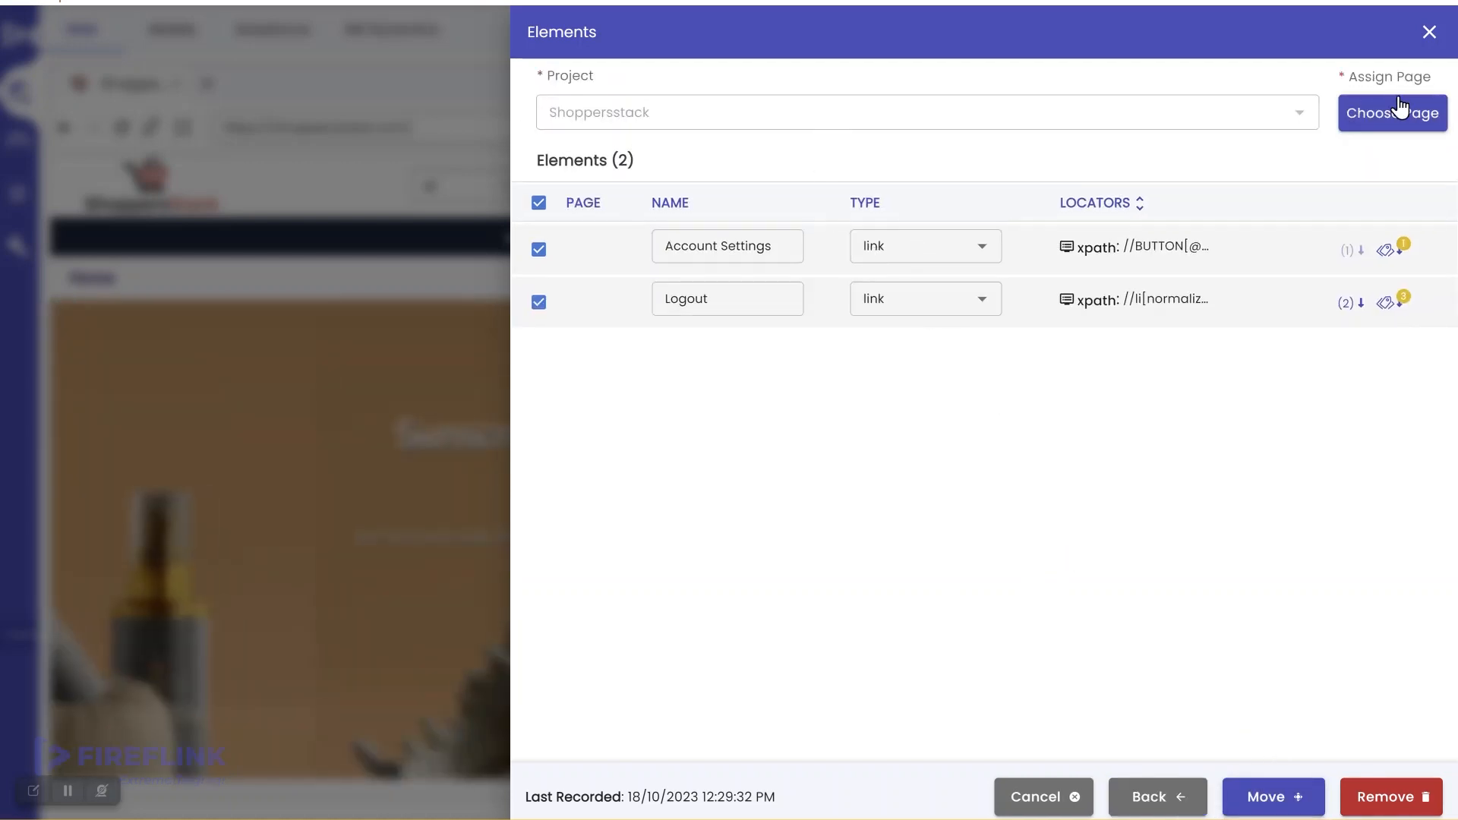
pyautogui.click(1401, 110)
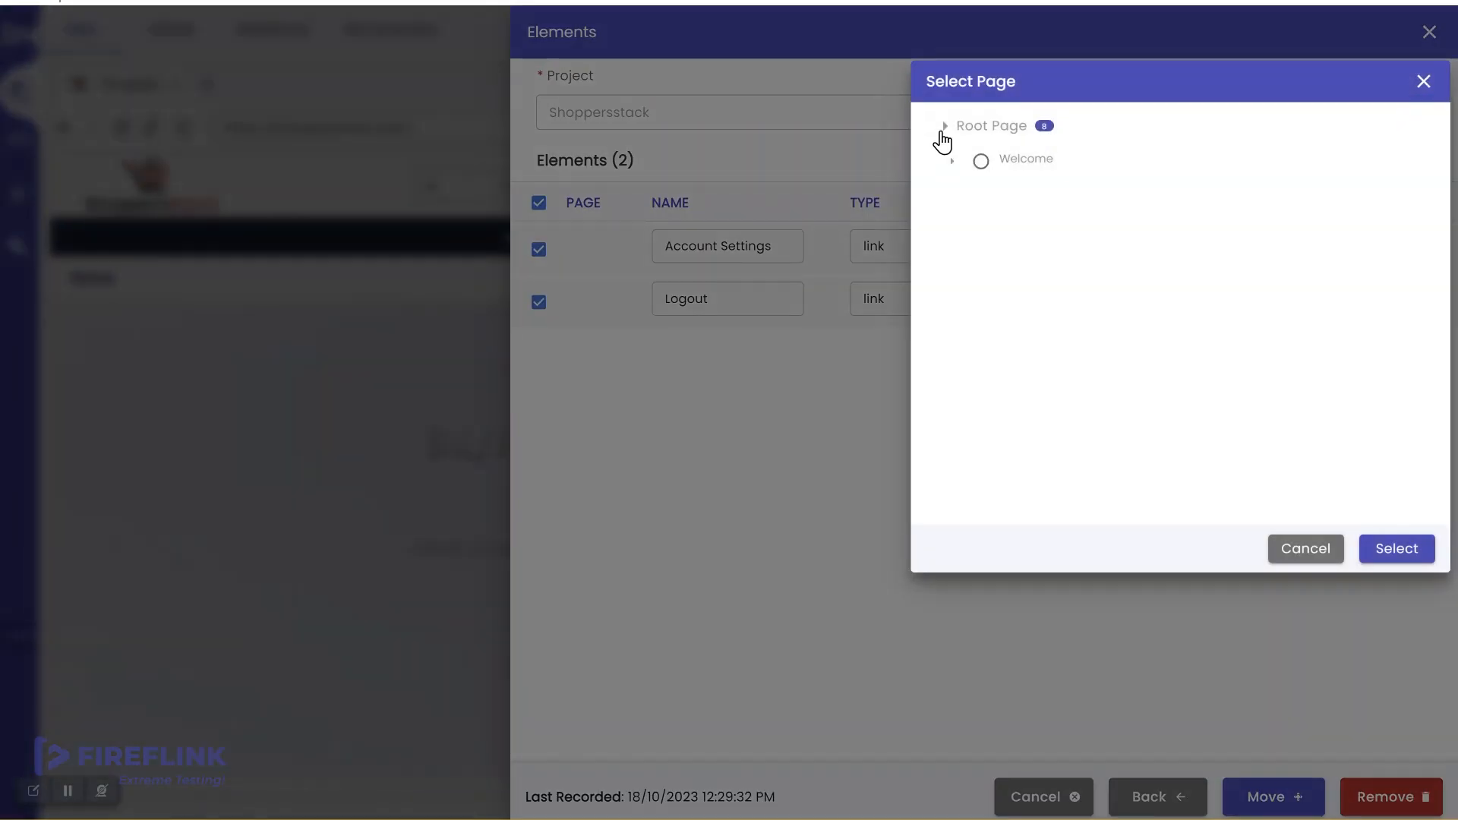
pyautogui.click(944, 128)
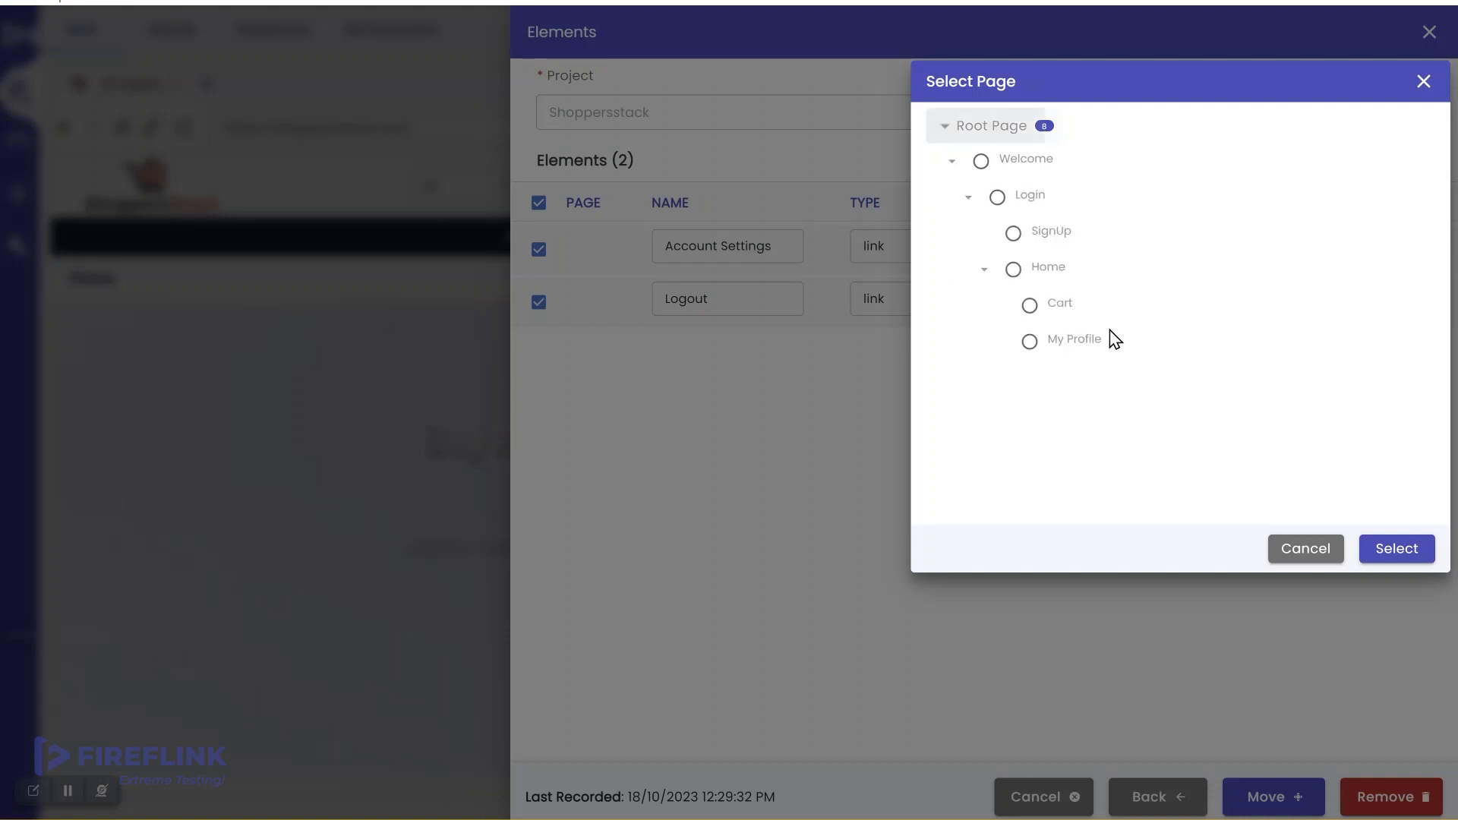
pyautogui.click(1015, 271)
pyautogui.click(1388, 549)
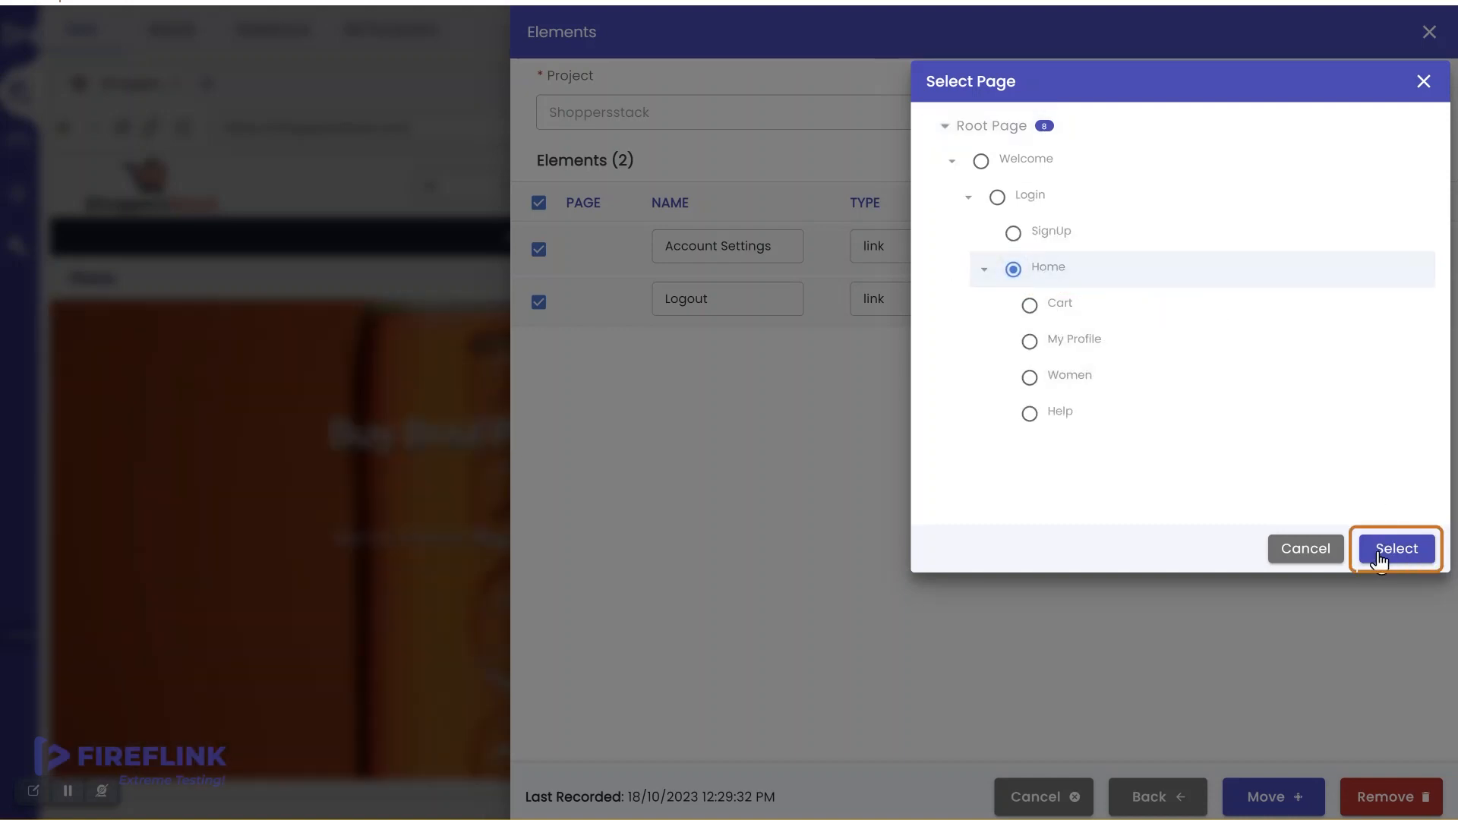
pyautogui.click(1270, 797)
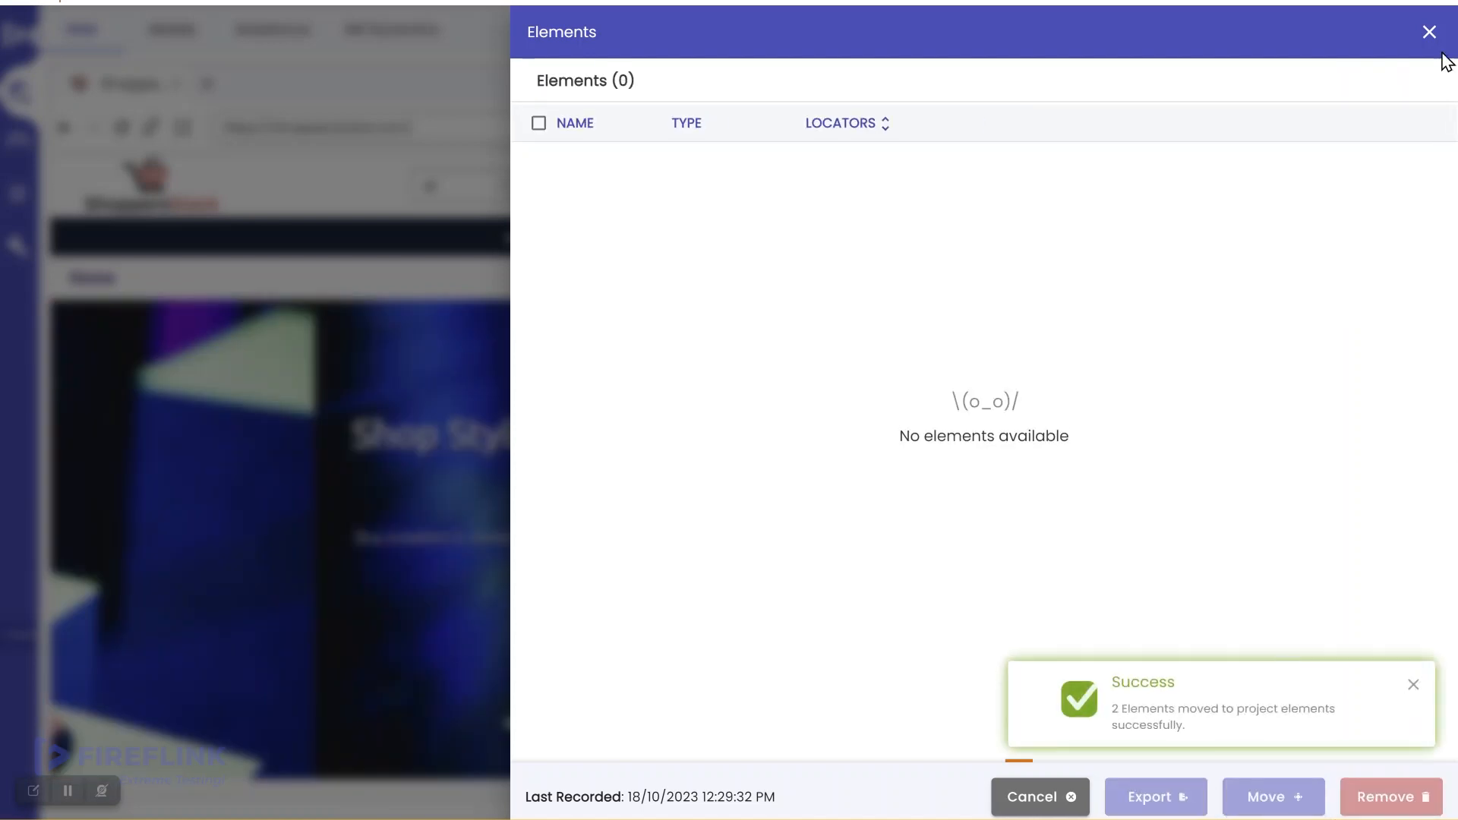
pyautogui.click(1429, 32)
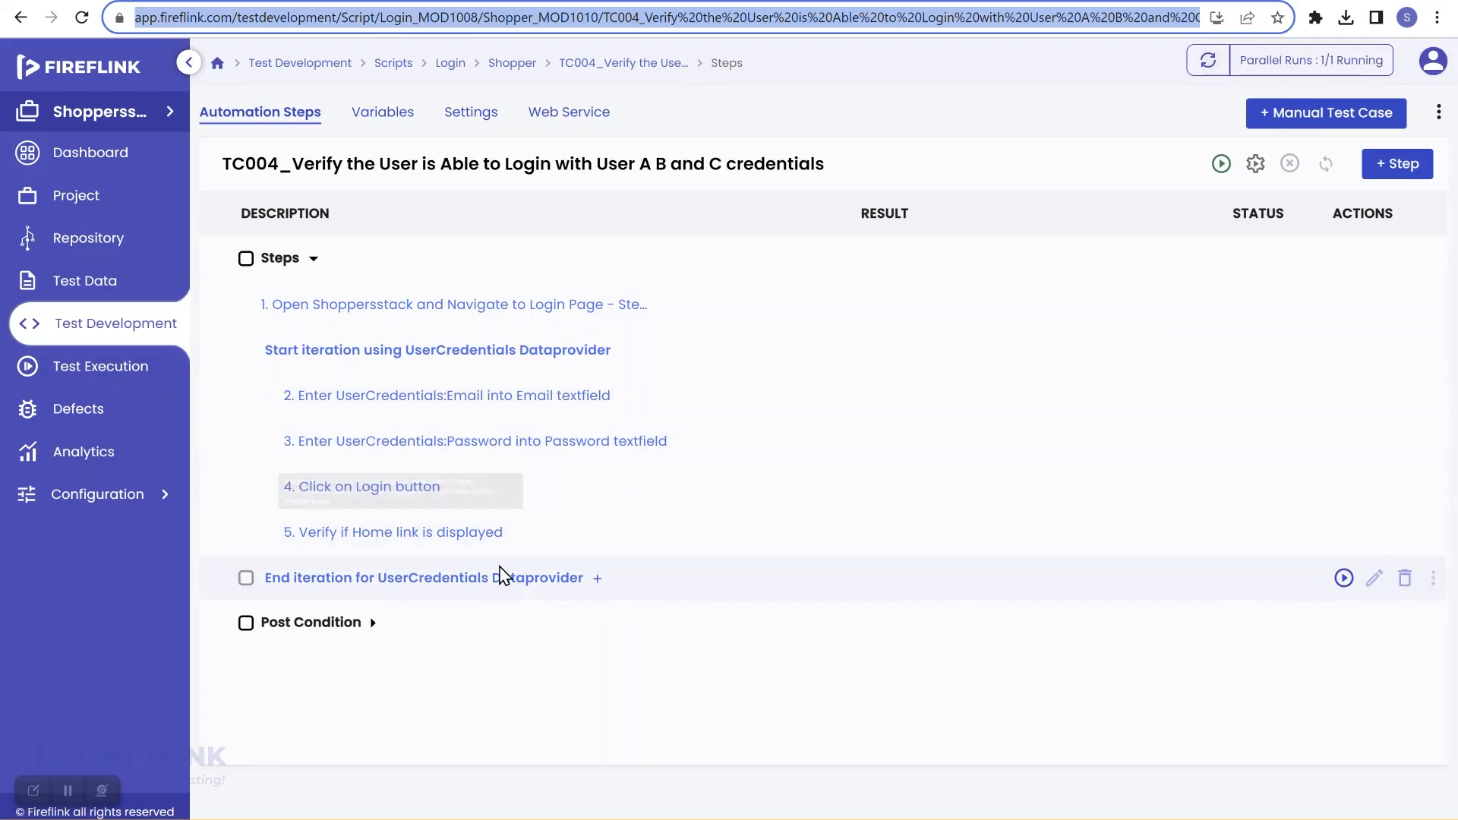
# Step: Add step 6 clicking the Home page's Account Settings link, stopping the script on failure
pyautogui.click(519, 534)
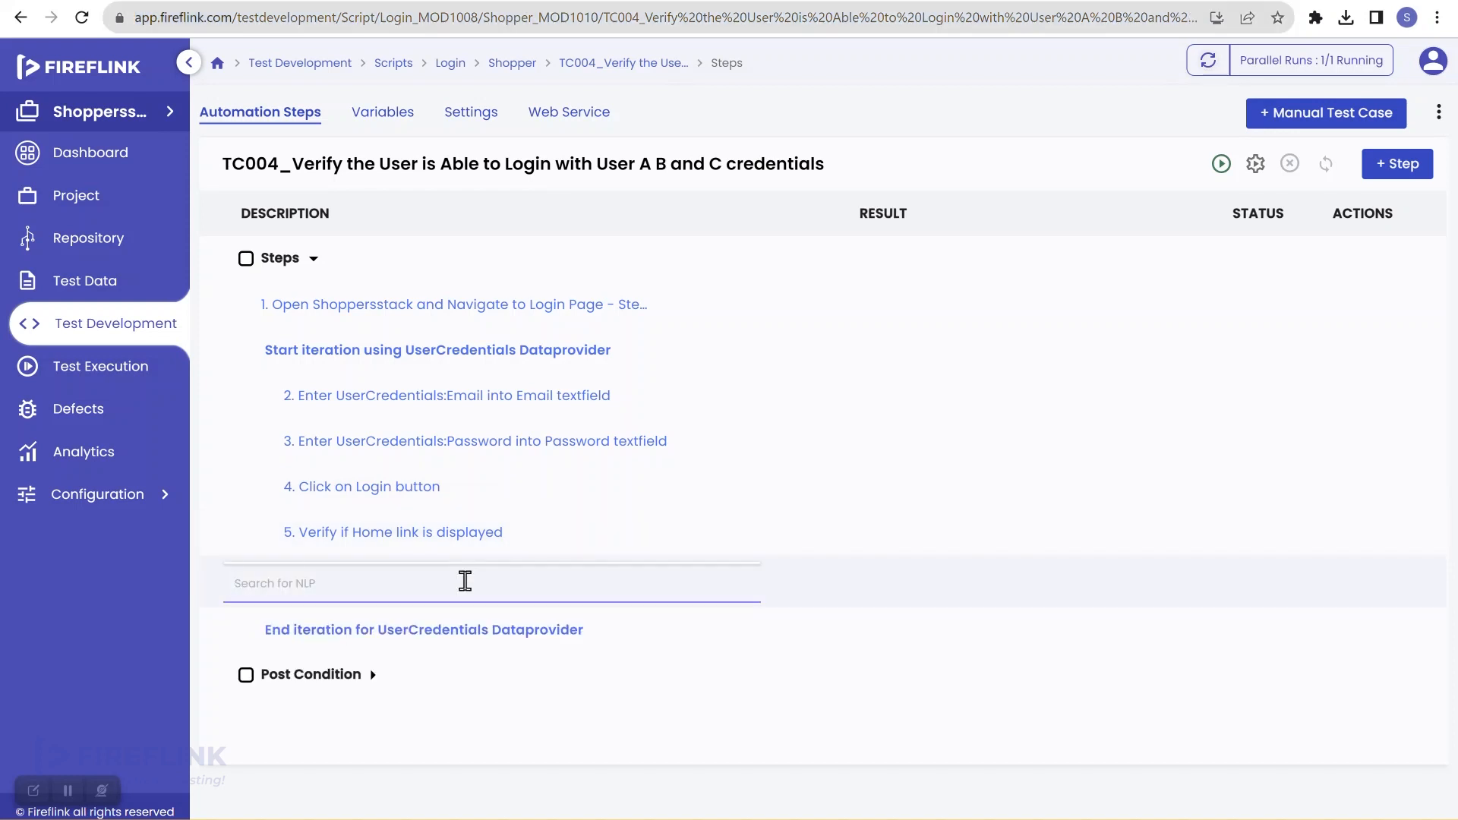
pyautogui.write('click')
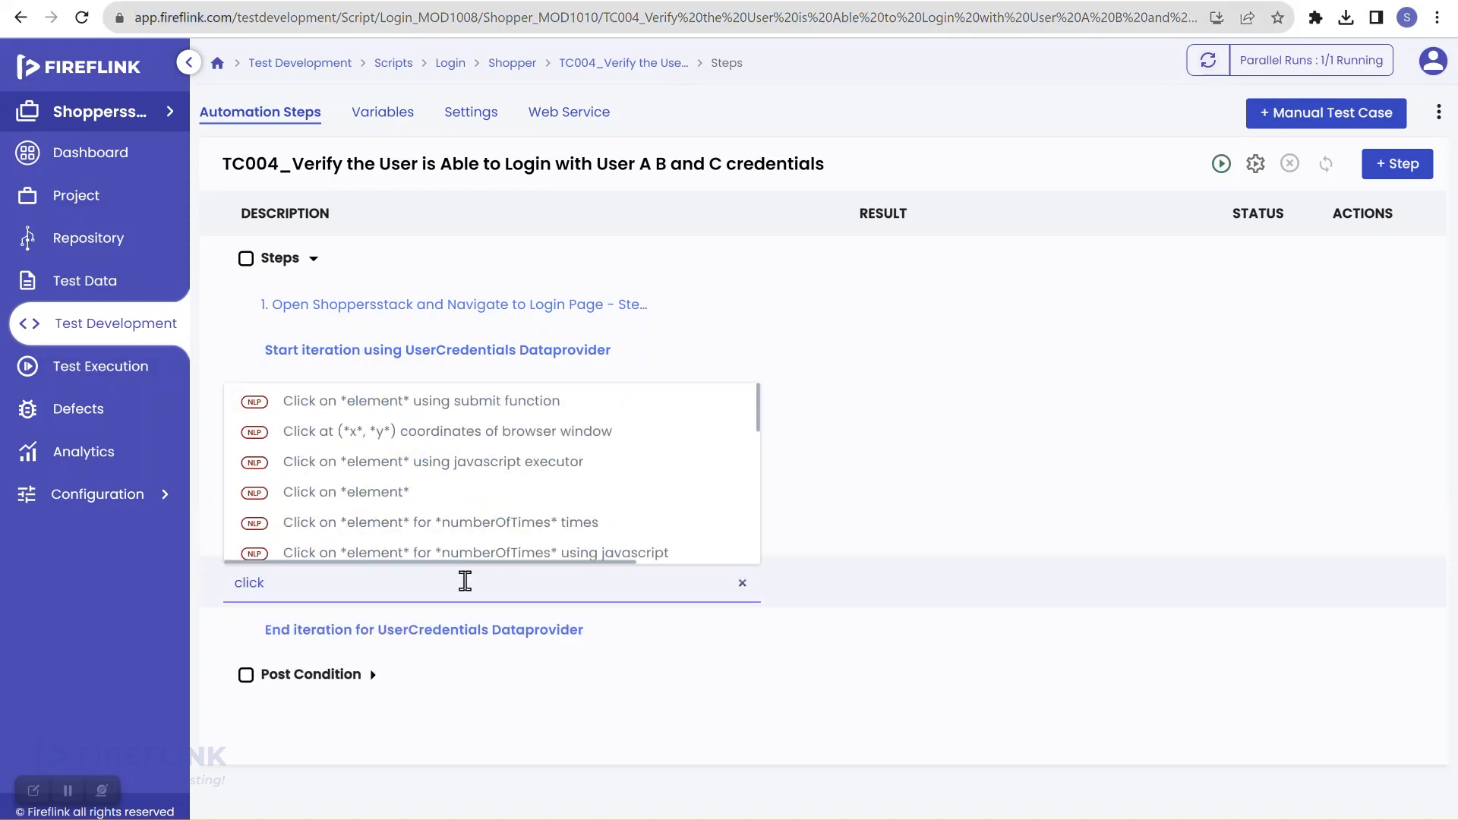
pyautogui.click(493, 494)
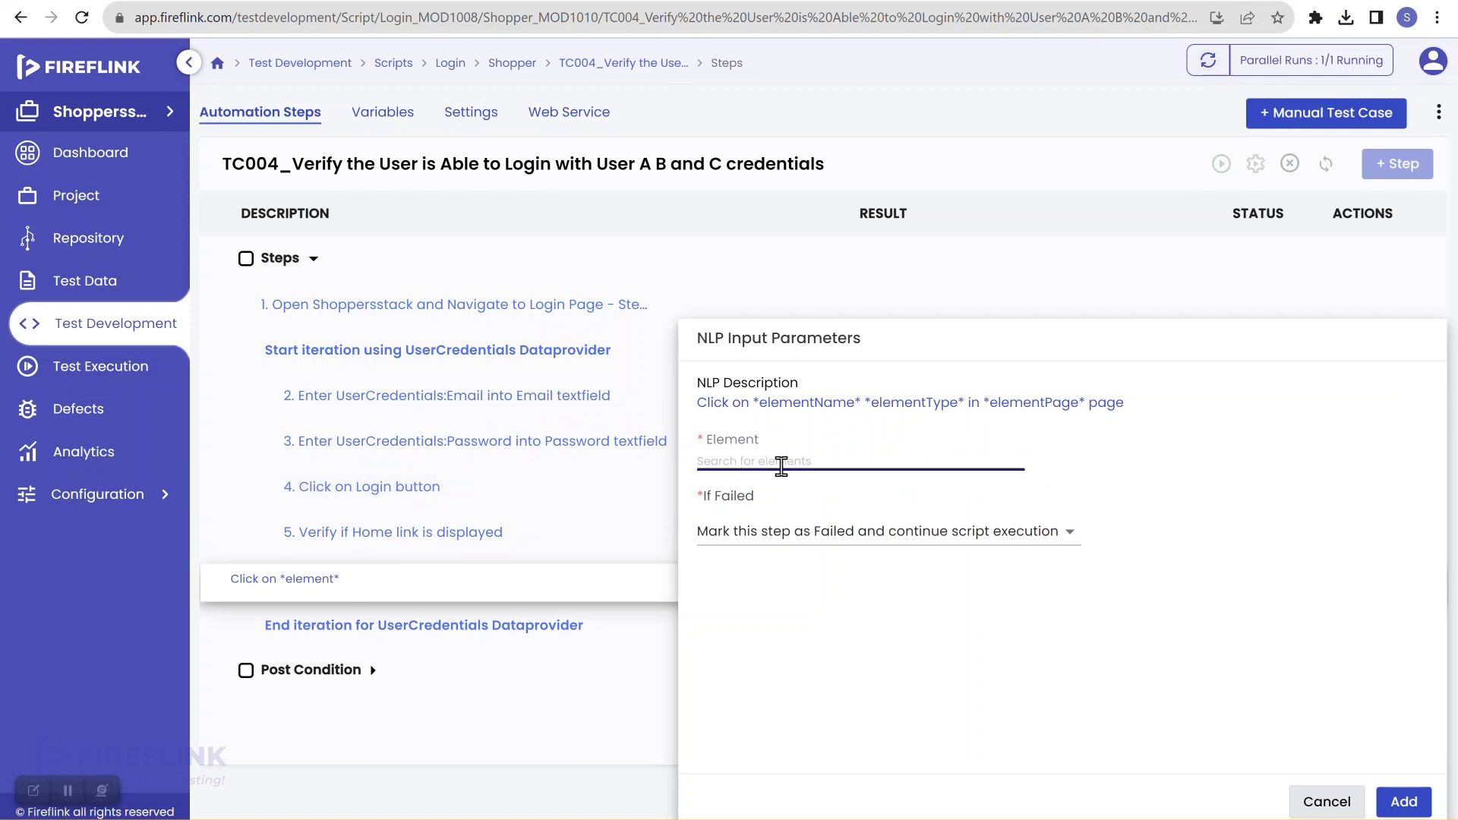
pyautogui.click(781, 463)
pyautogui.write('acc')
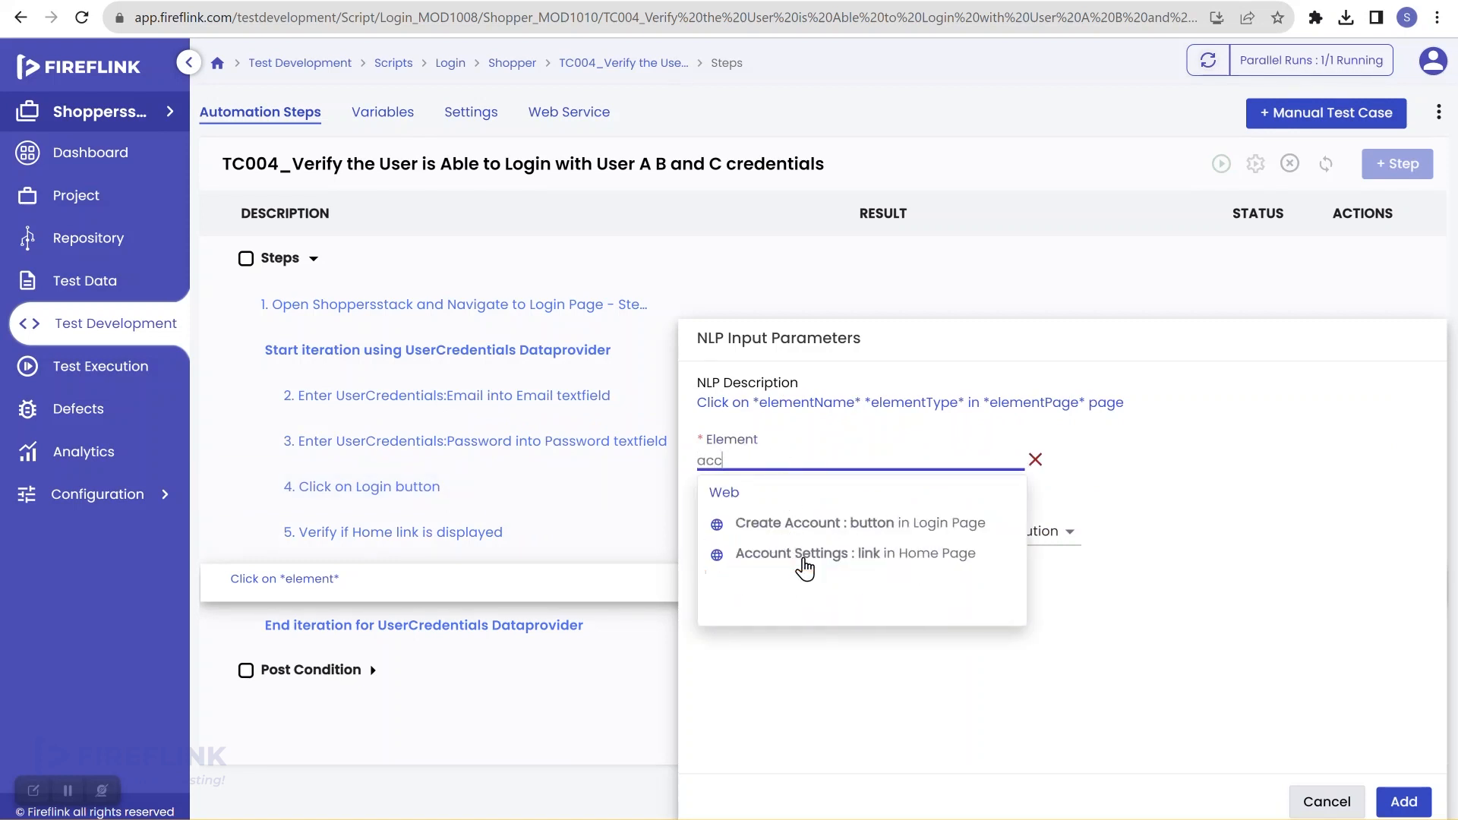
pyautogui.click(803, 561)
pyautogui.click(863, 545)
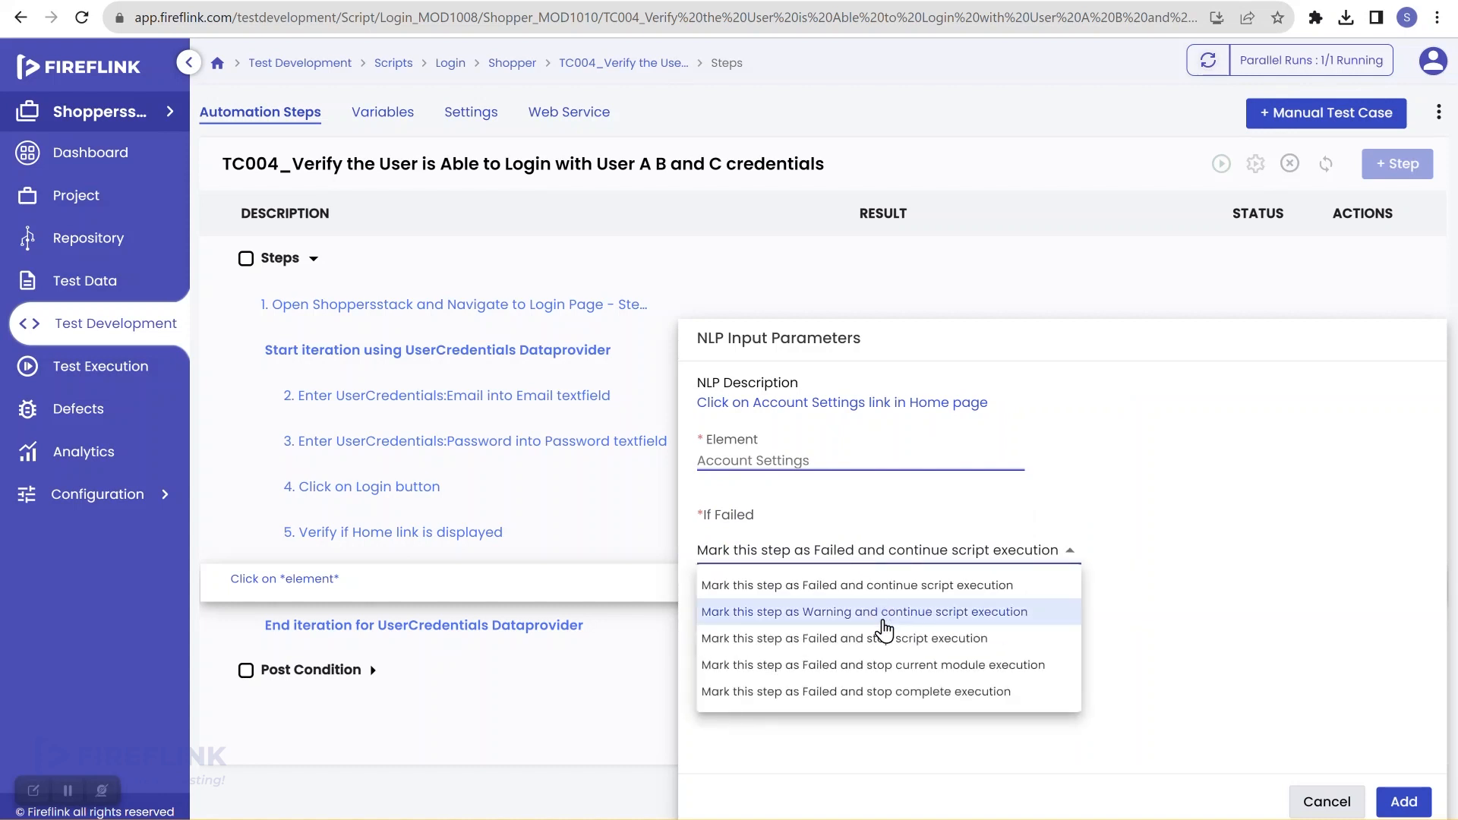
pyautogui.click(887, 640)
pyautogui.click(1404, 802)
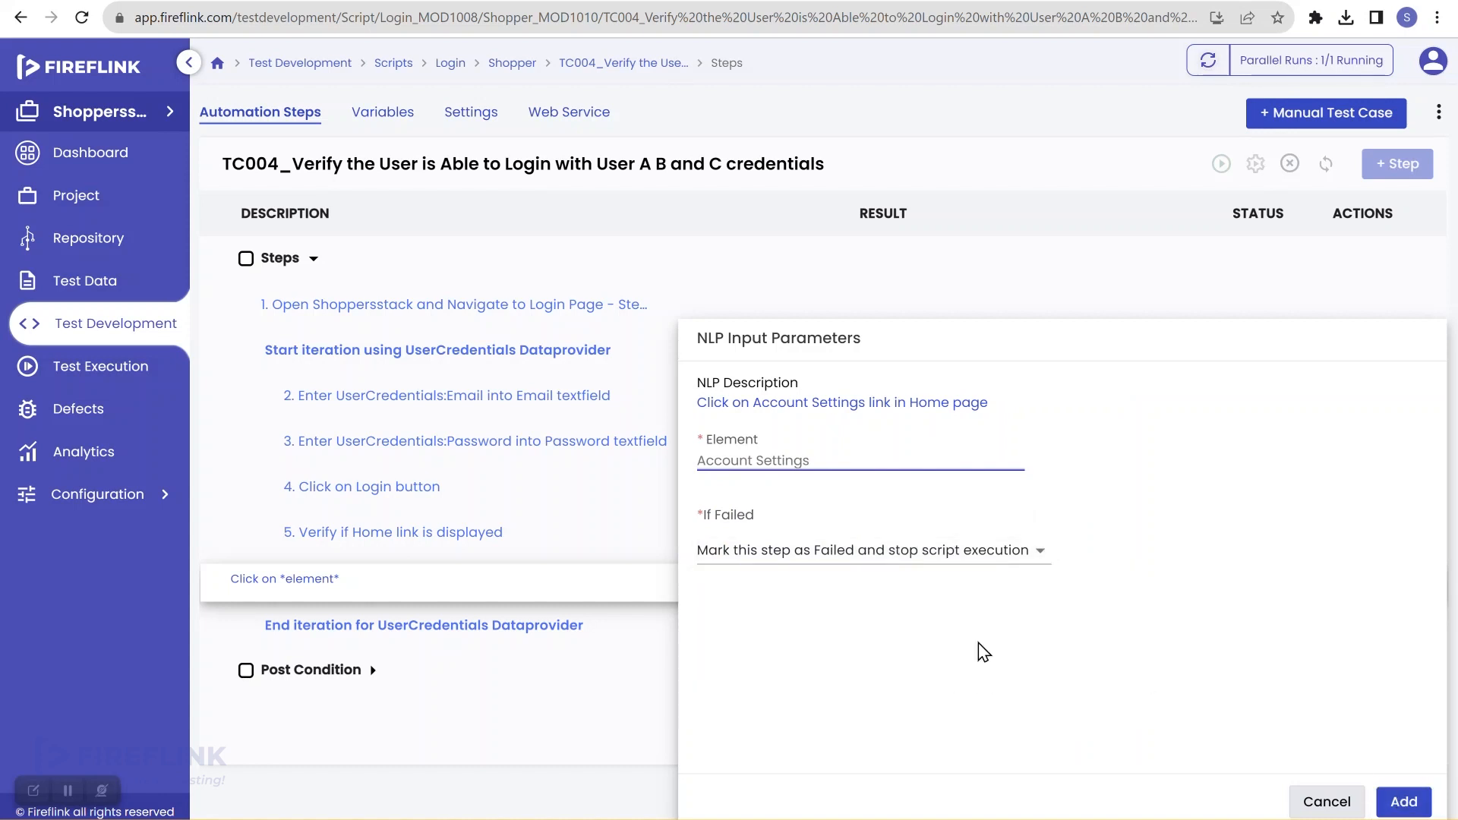
# Step: Add step 7 clicking the Home page's Logout link, stopping the script on failure
pyautogui.click(511, 577)
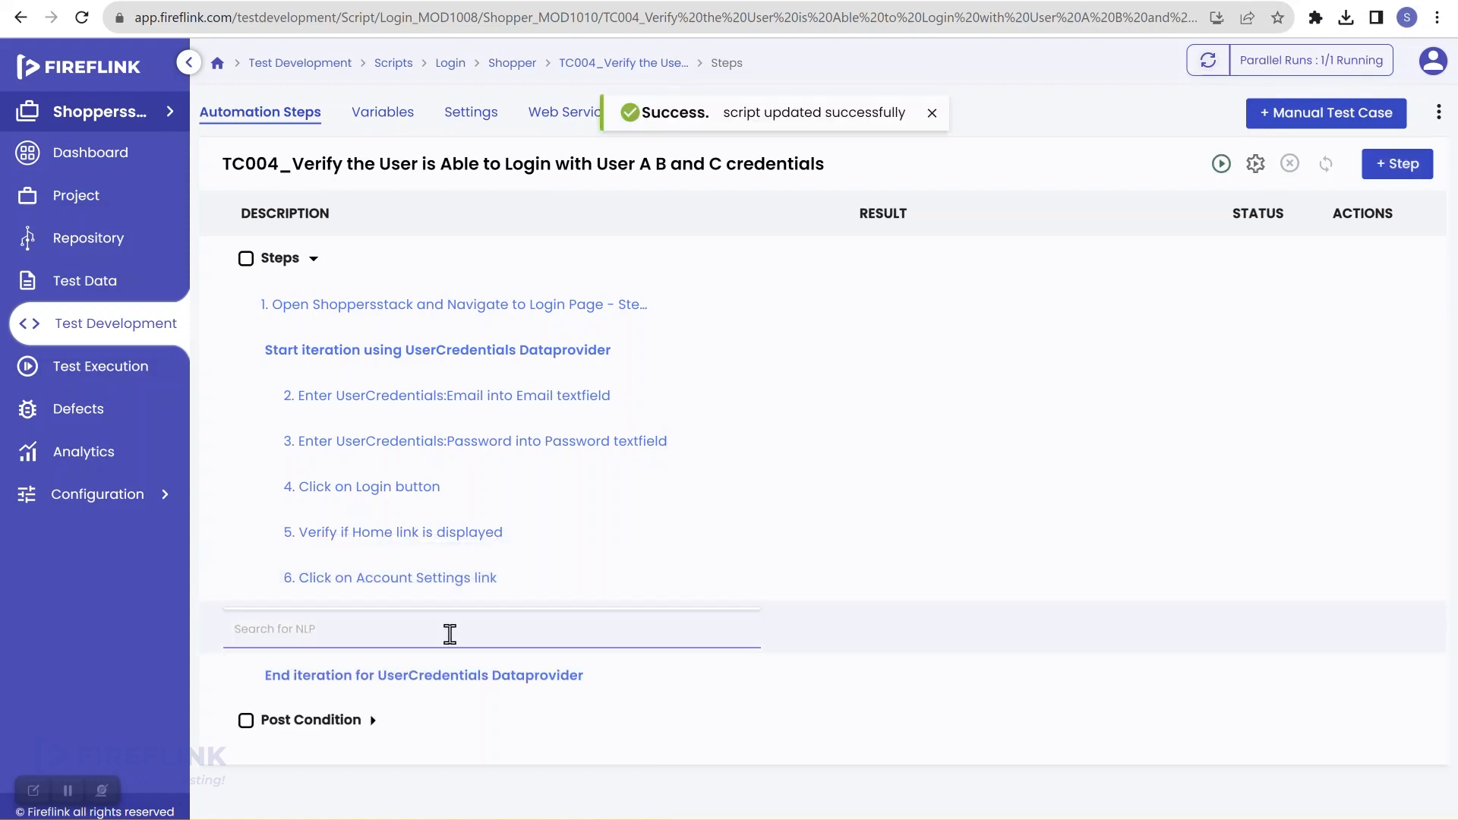
pyautogui.click(449, 635)
pyautogui.write('click')
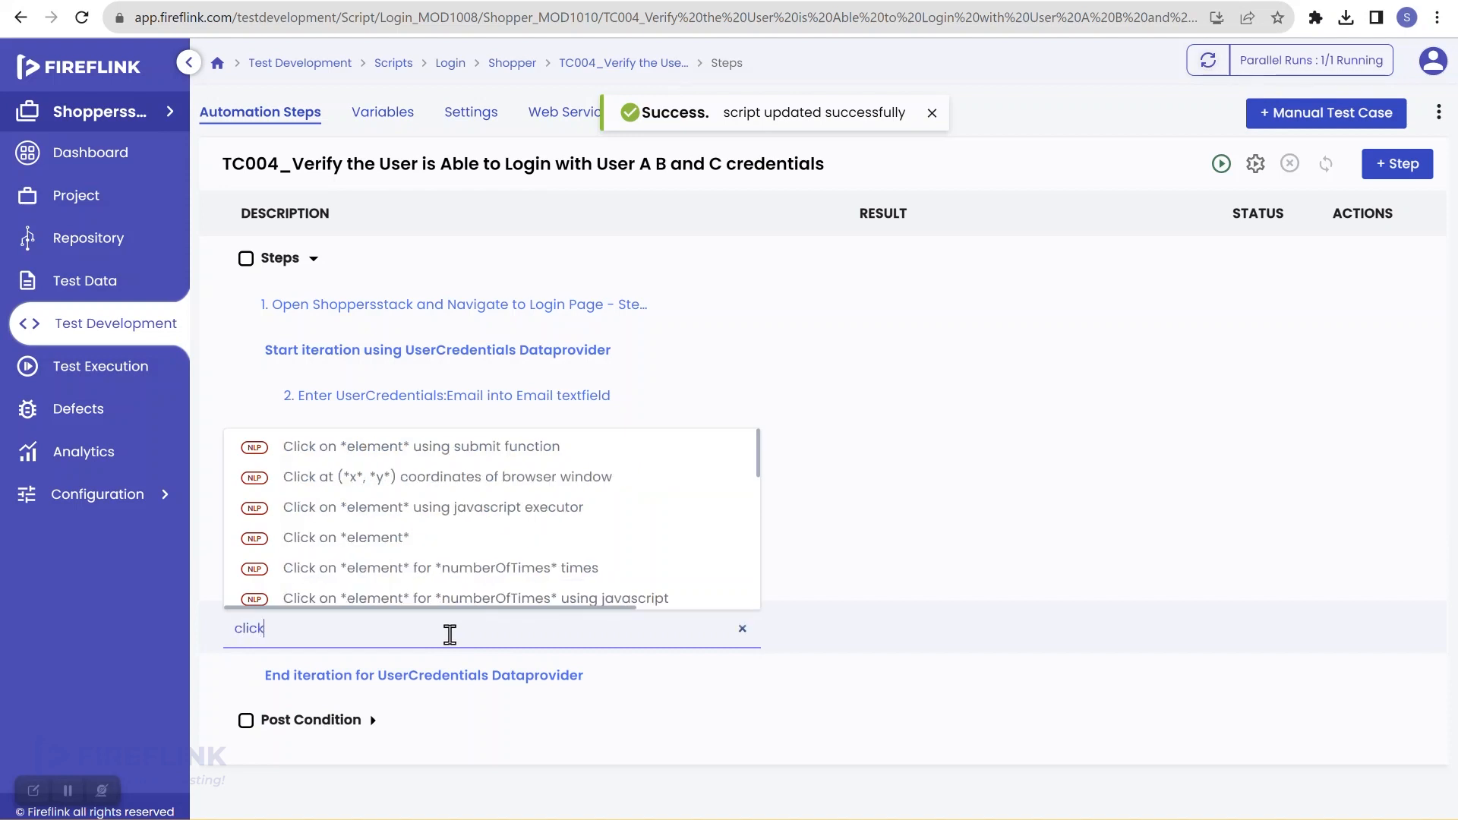
pyautogui.click(463, 538)
pyautogui.click(743, 457)
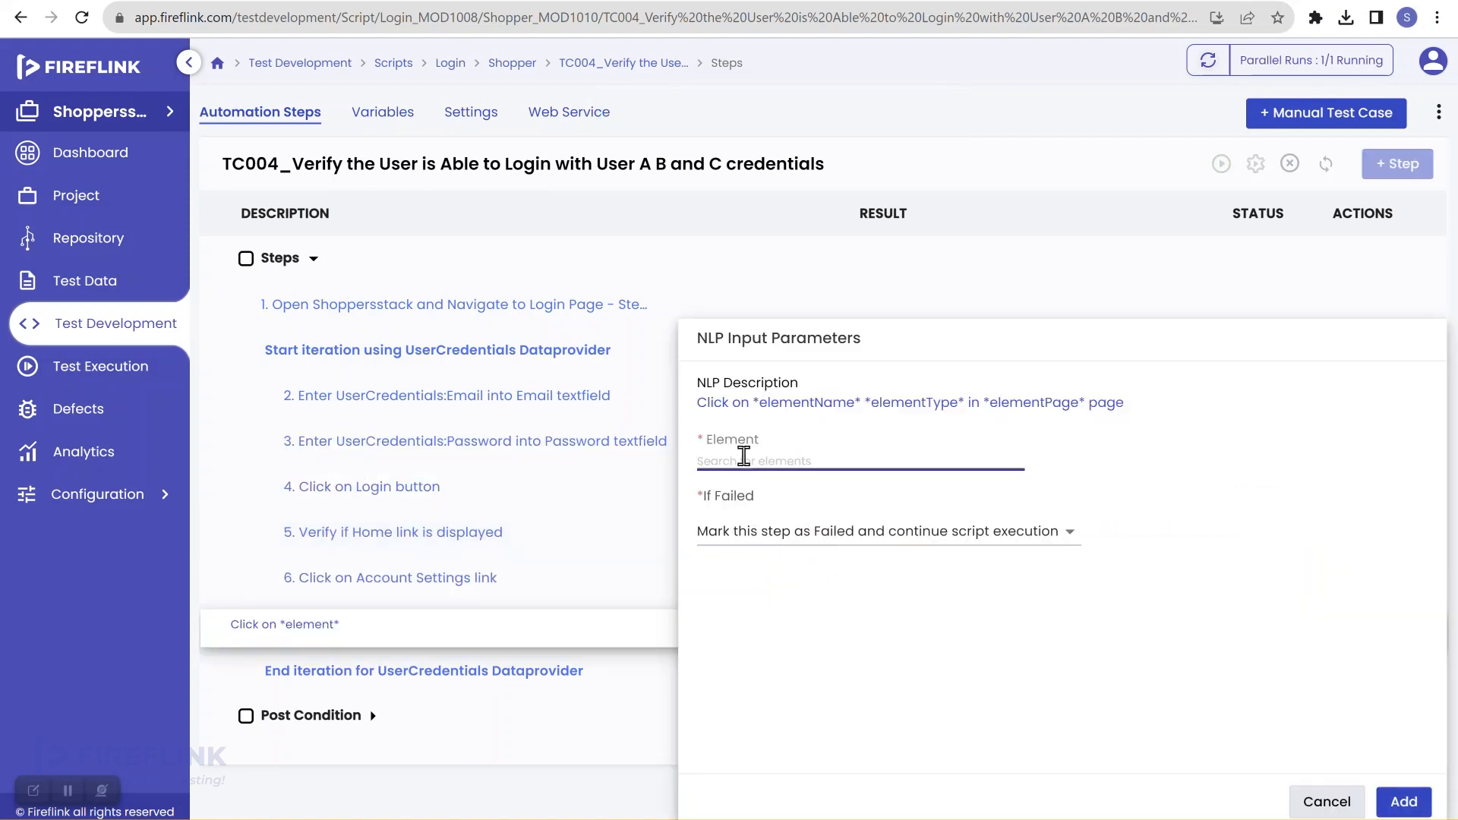
pyautogui.write('g')
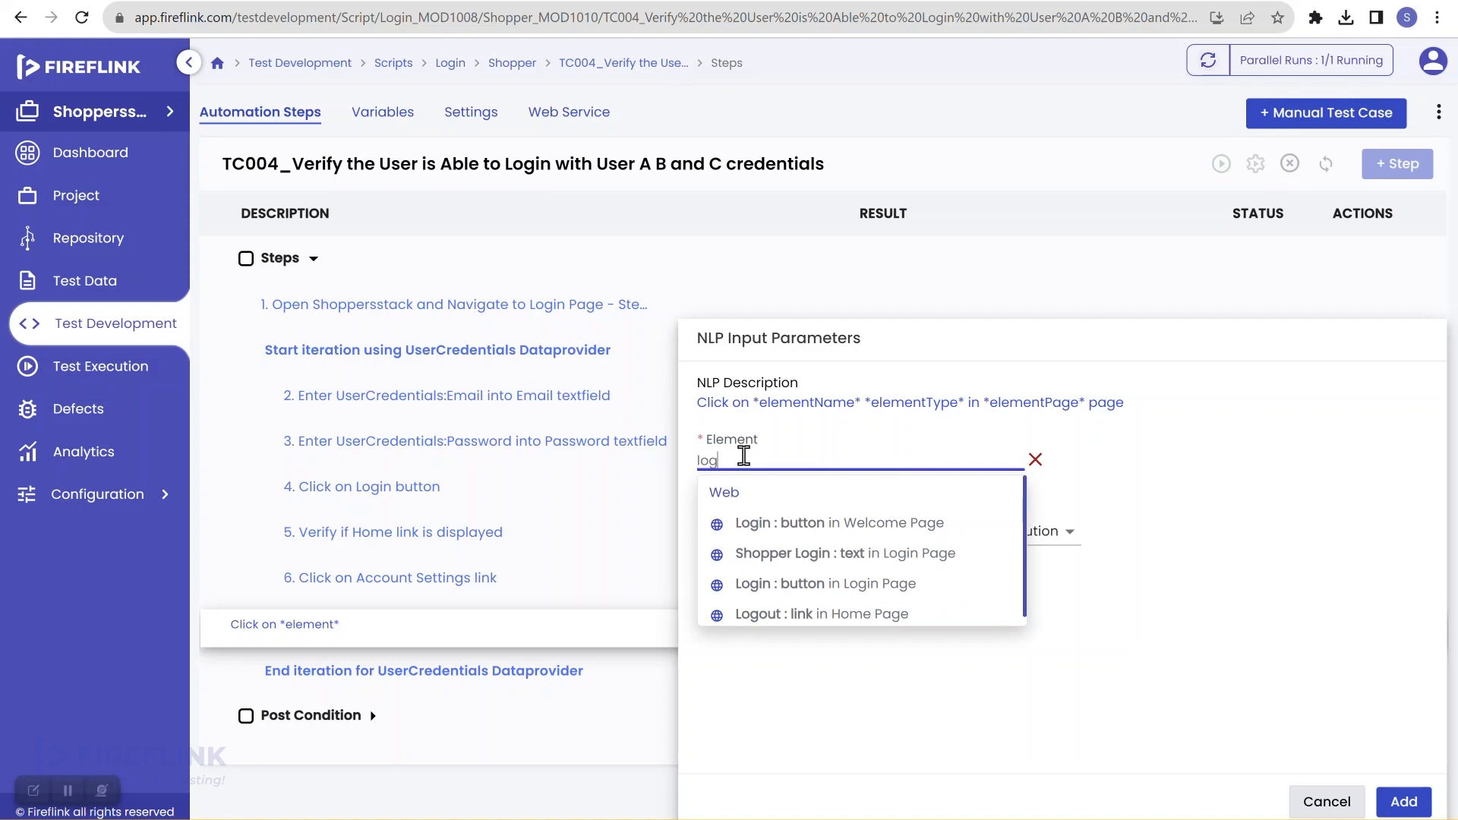
pyautogui.write('o')
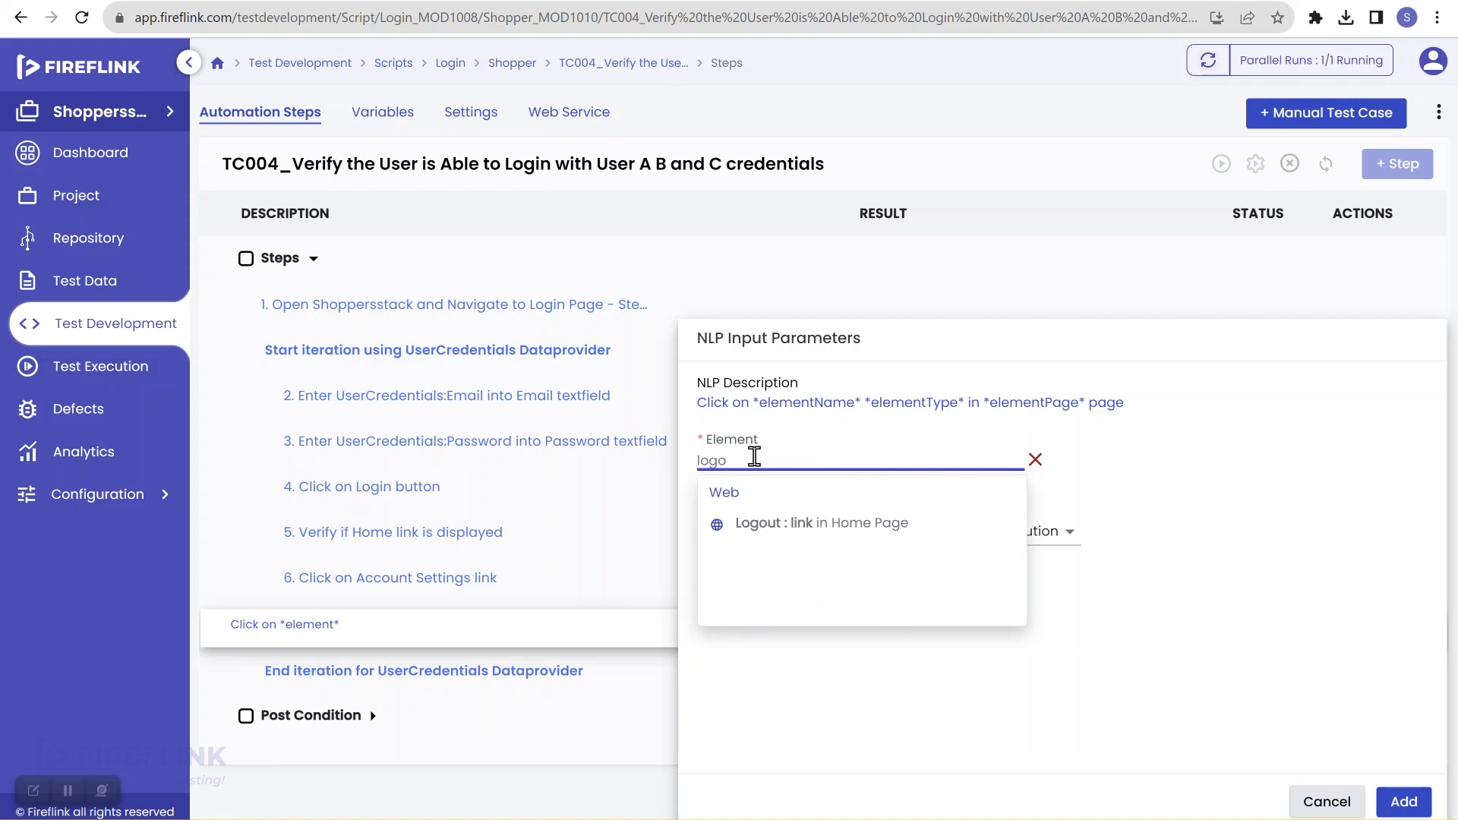
pyautogui.click(840, 523)
pyautogui.click(845, 541)
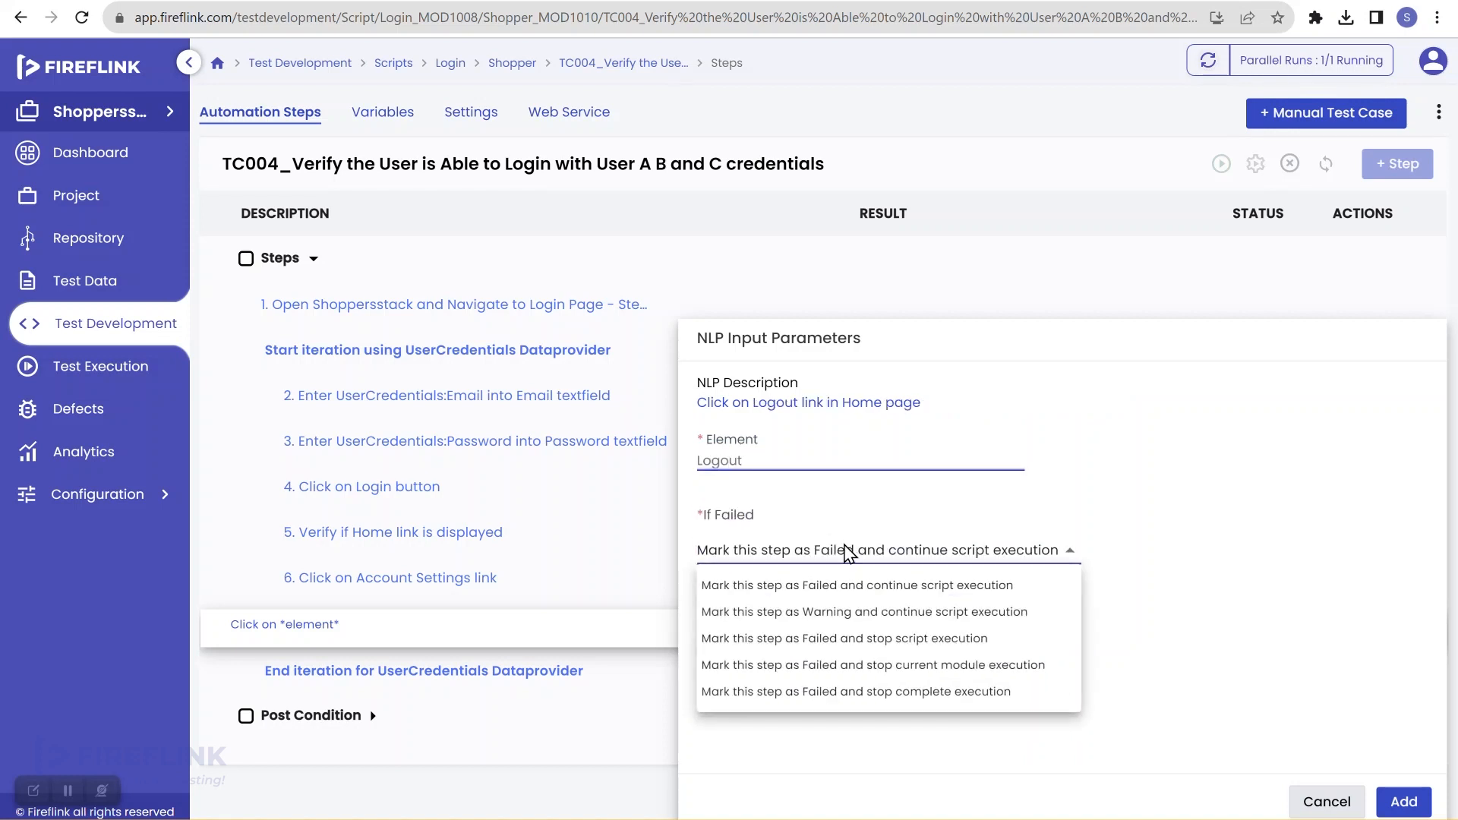
pyautogui.click(963, 637)
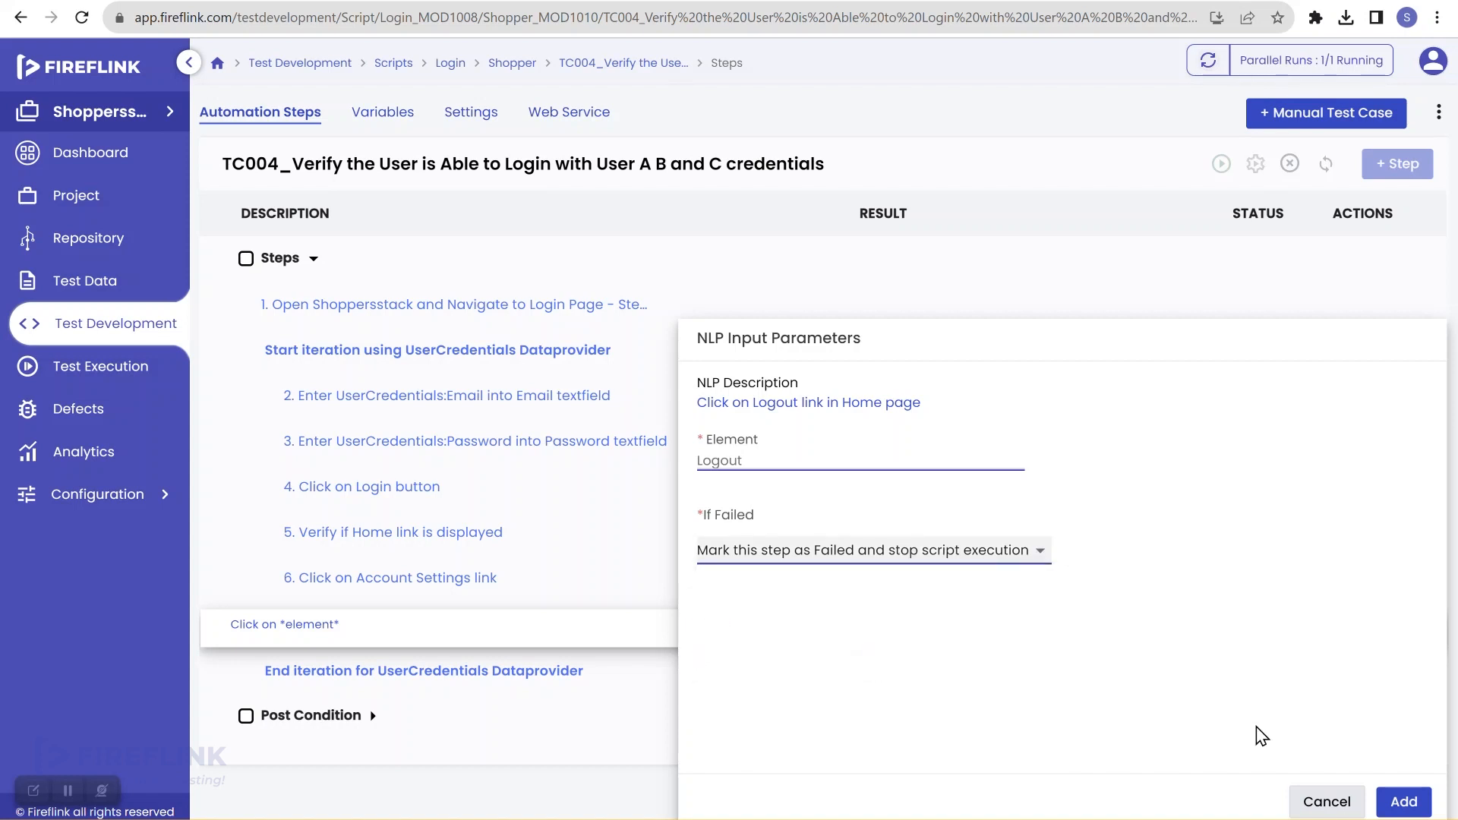
pyautogui.click(1404, 802)
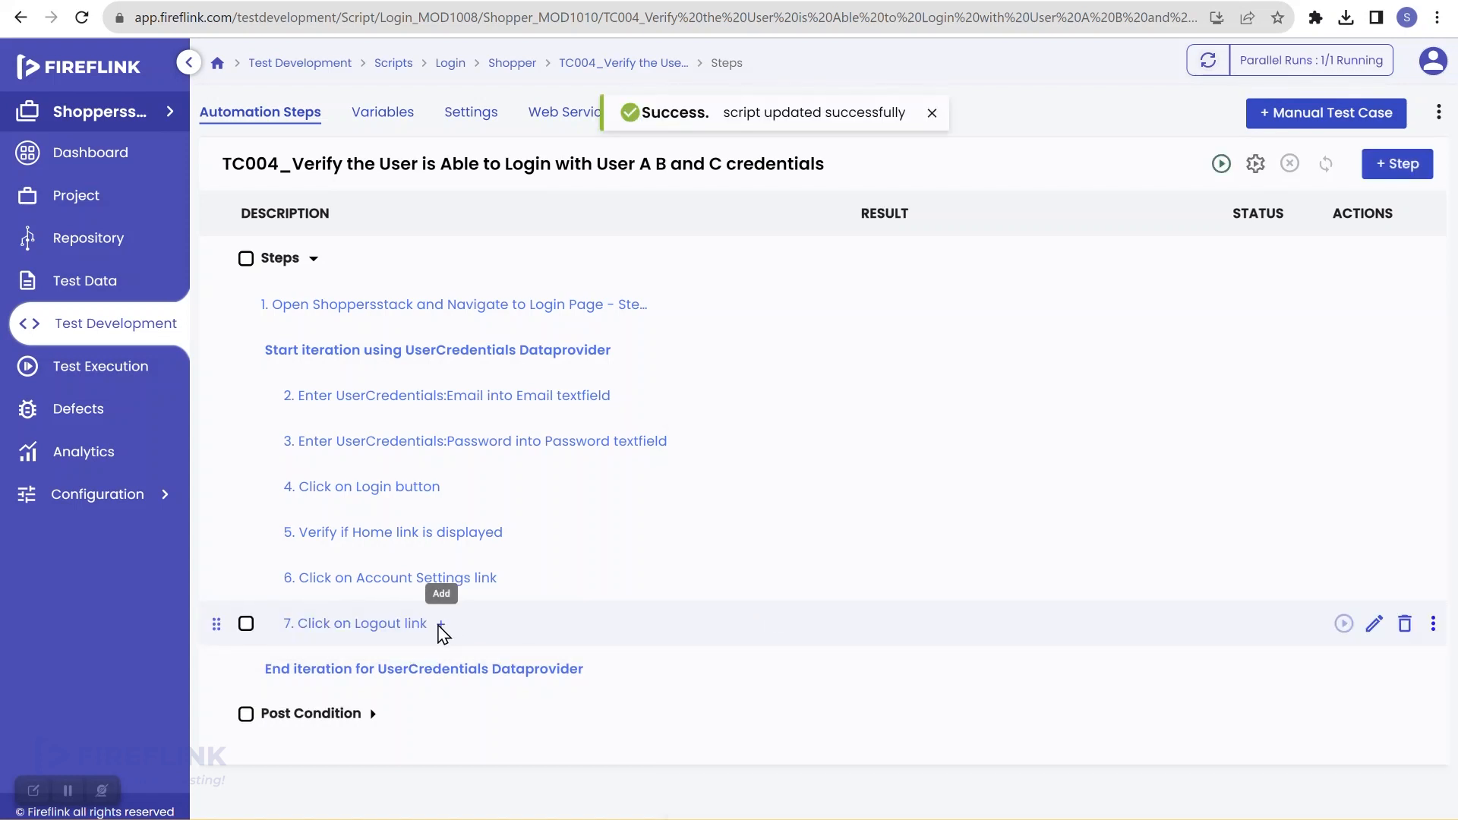
pyautogui.click(441, 624)
pyautogui.click(432, 671)
# Step: Add a 'Click on element' step targeting the Welcome page Login button, set to stop the script on failure
pyautogui.write('c')
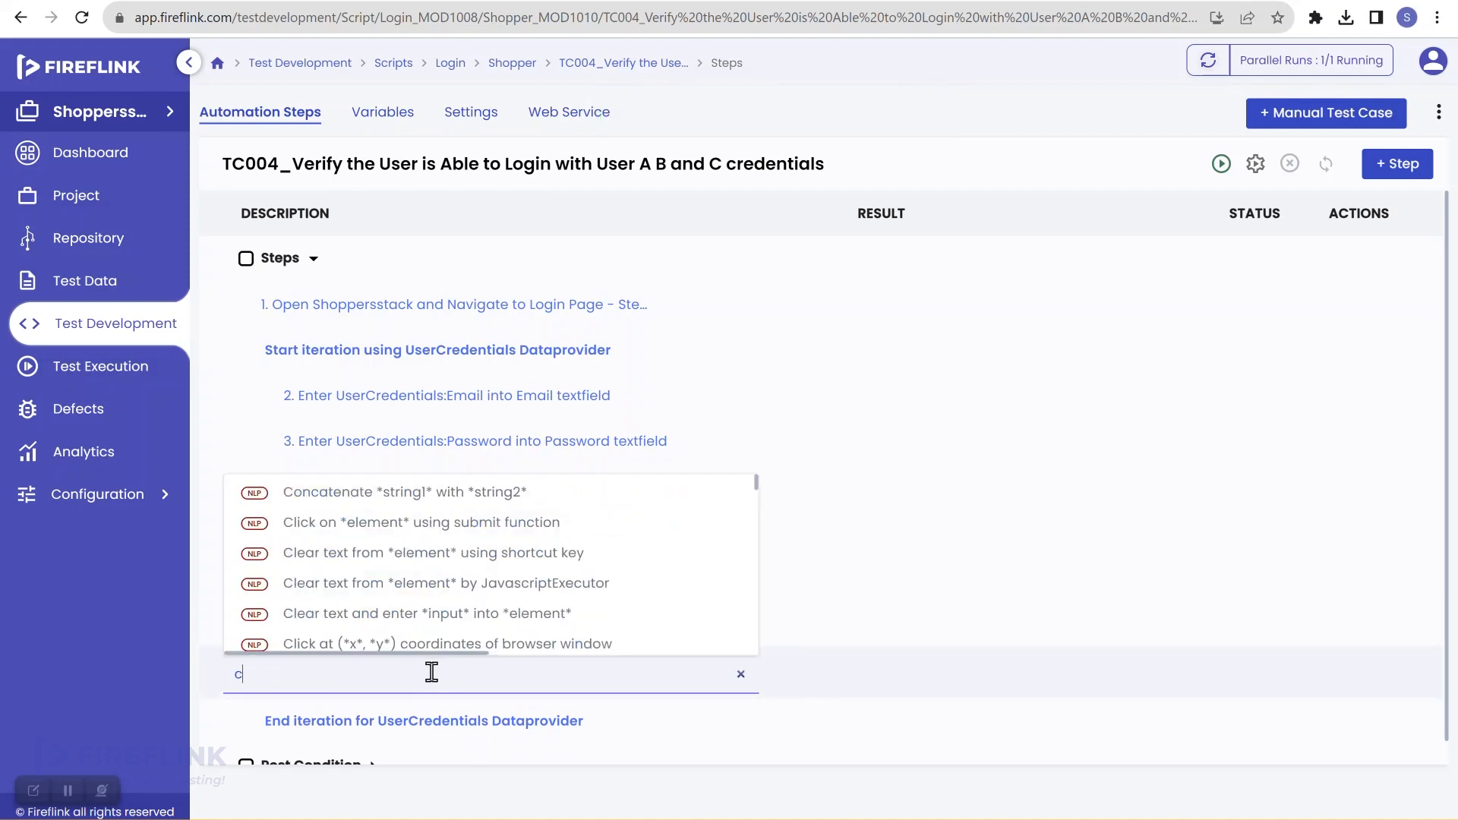
pyautogui.write('lick')
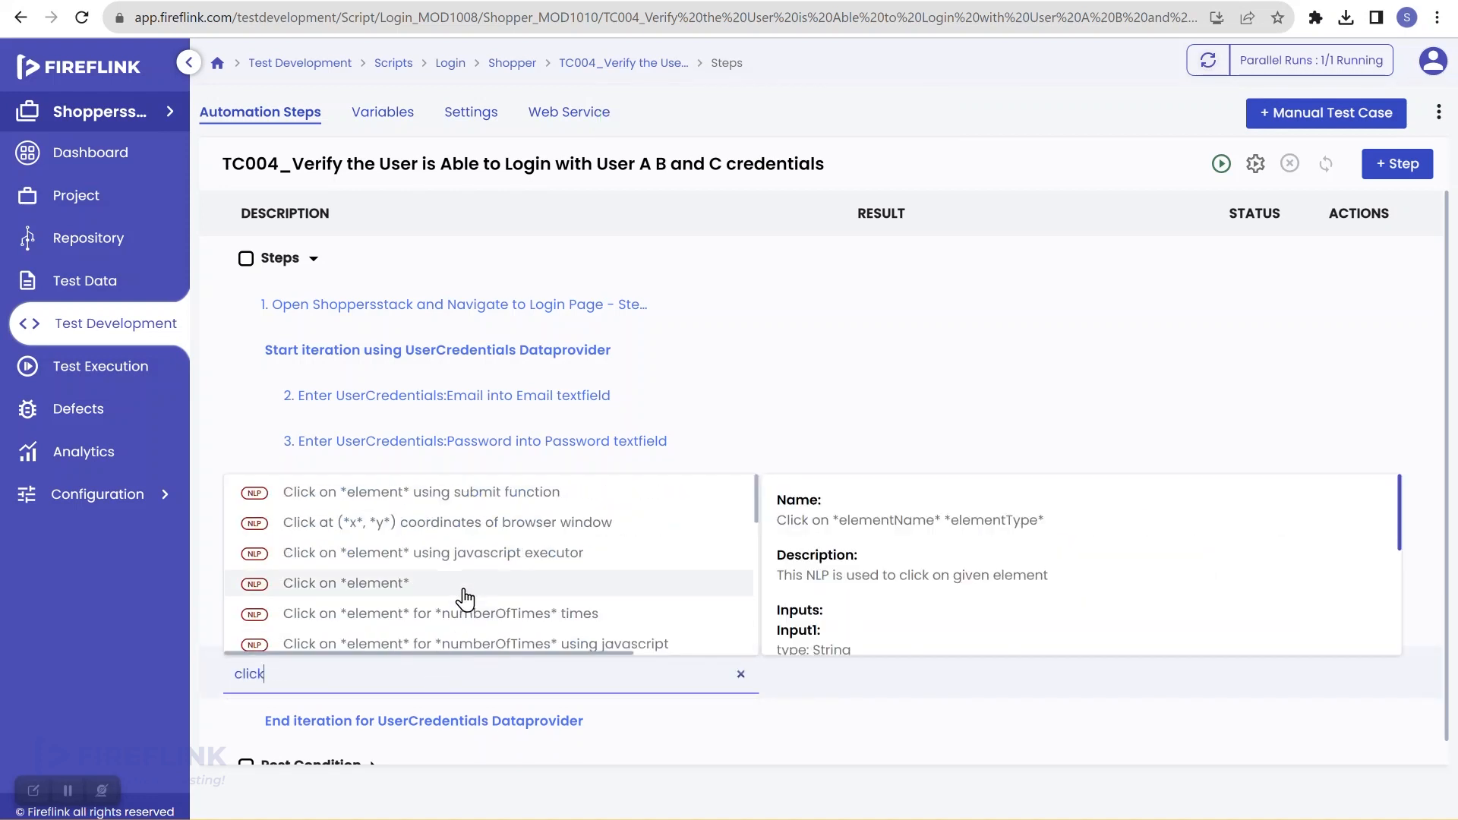
pyautogui.click(466, 596)
pyautogui.click(723, 461)
pyautogui.write('log')
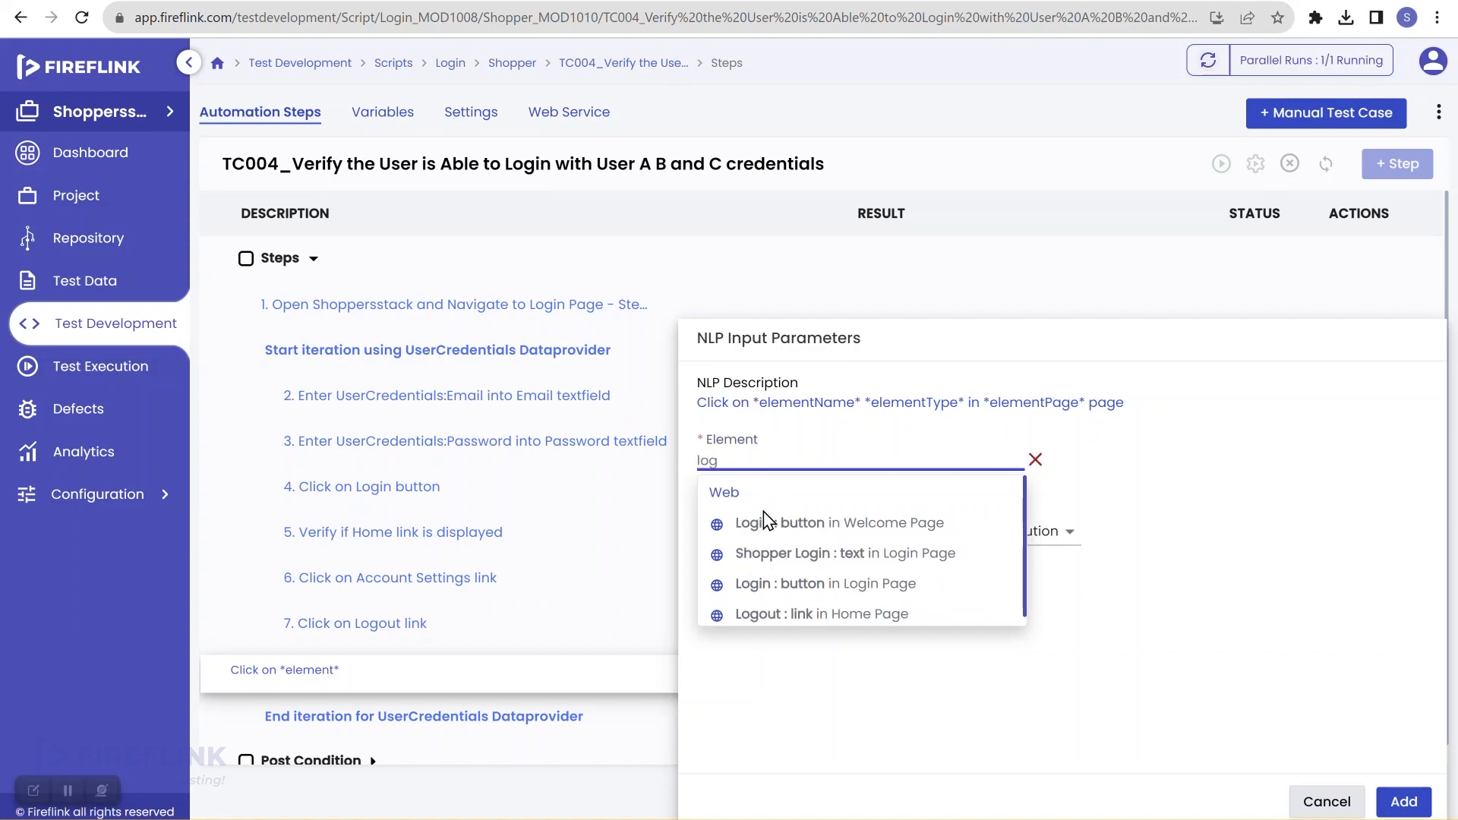
pyautogui.click(835, 526)
pyautogui.click(828, 550)
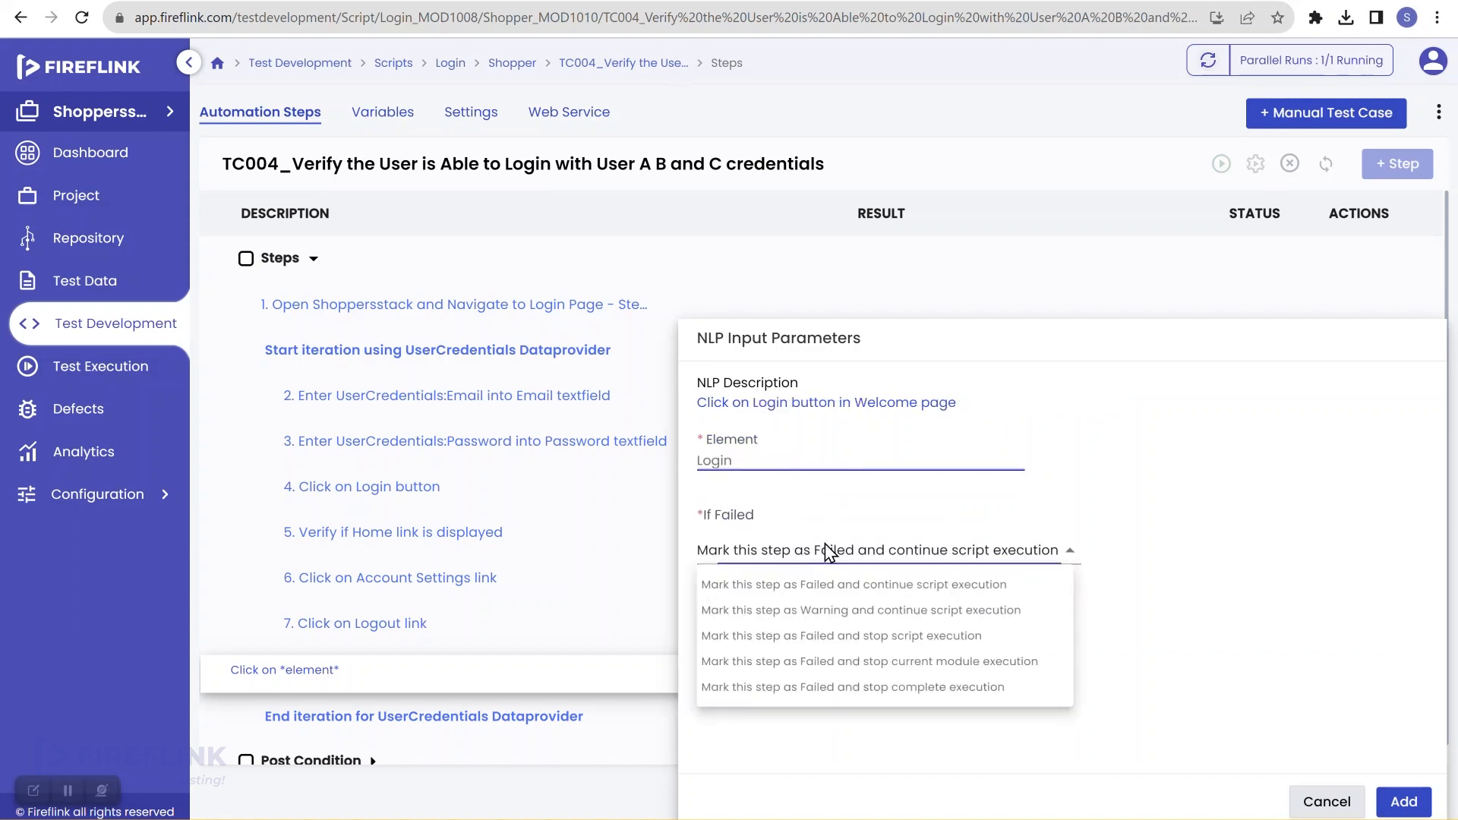
pyautogui.click(836, 646)
pyautogui.click(1401, 802)
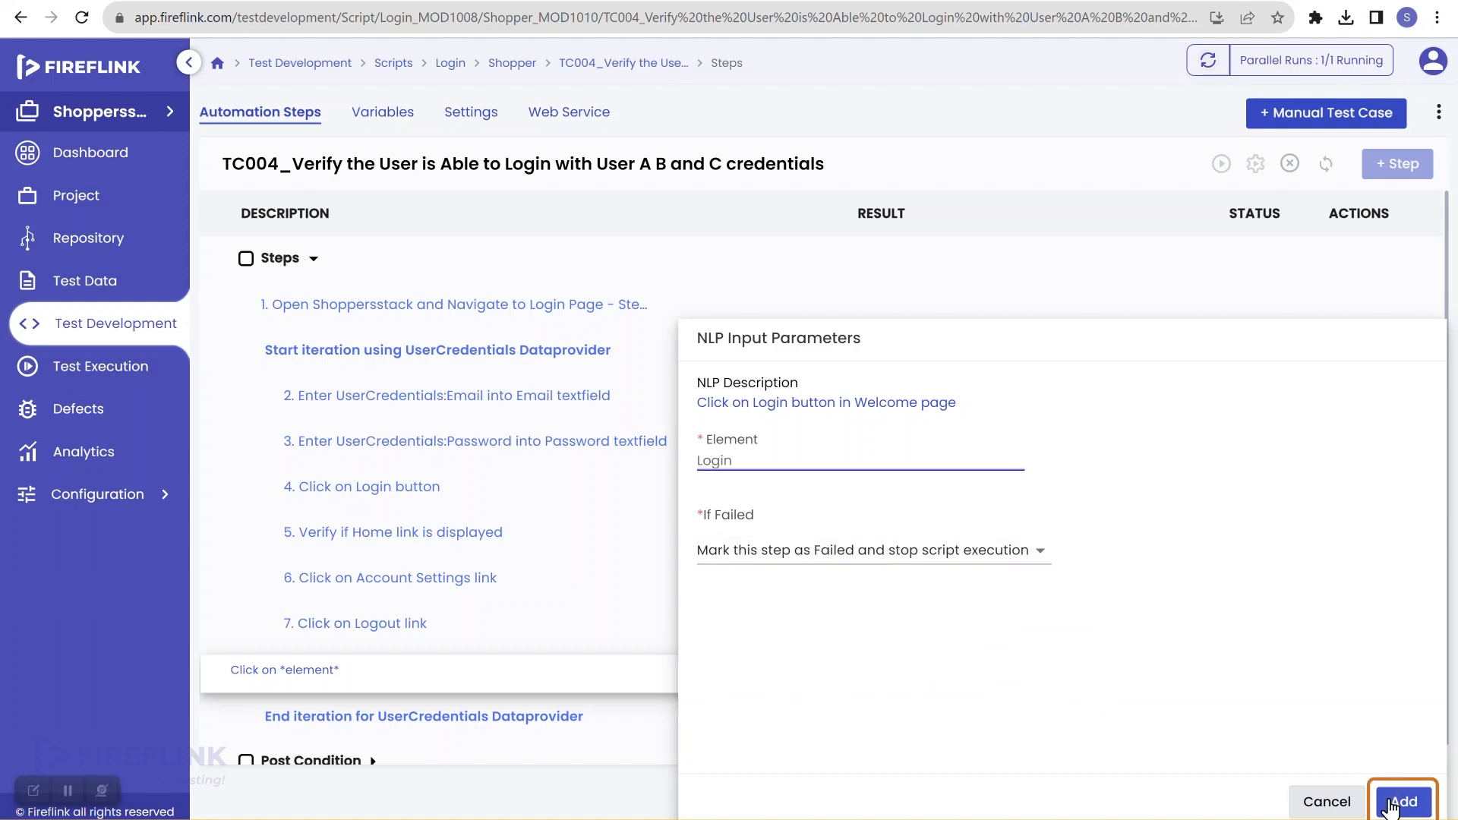
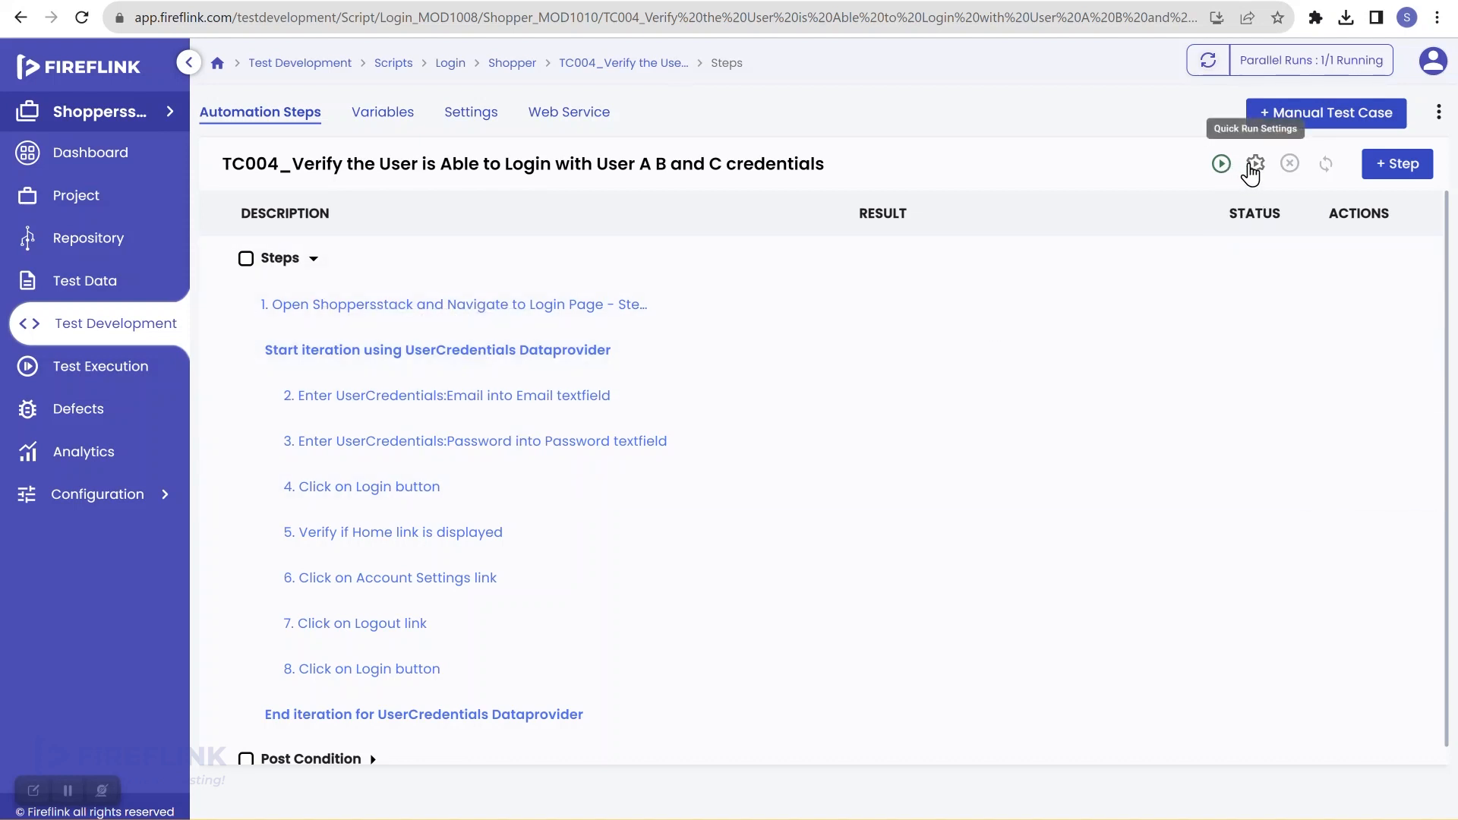
# Step: Run the TC004 login script from Quick Run Settings after reviewing step waits, then refresh the dashboard
pyautogui.click(1255, 166)
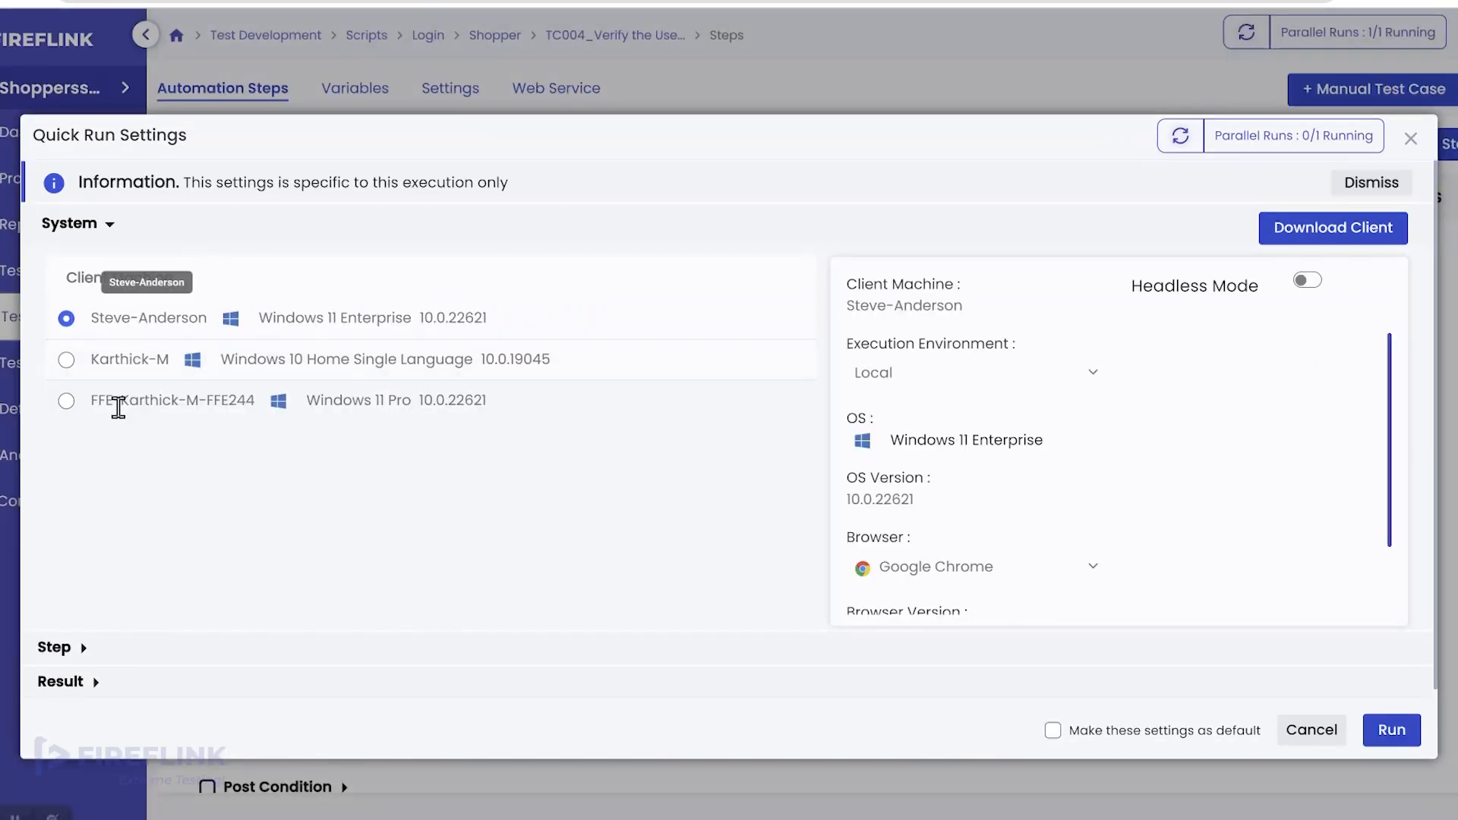
pyautogui.click(85, 649)
pyautogui.scroll(-1, 103, 638)
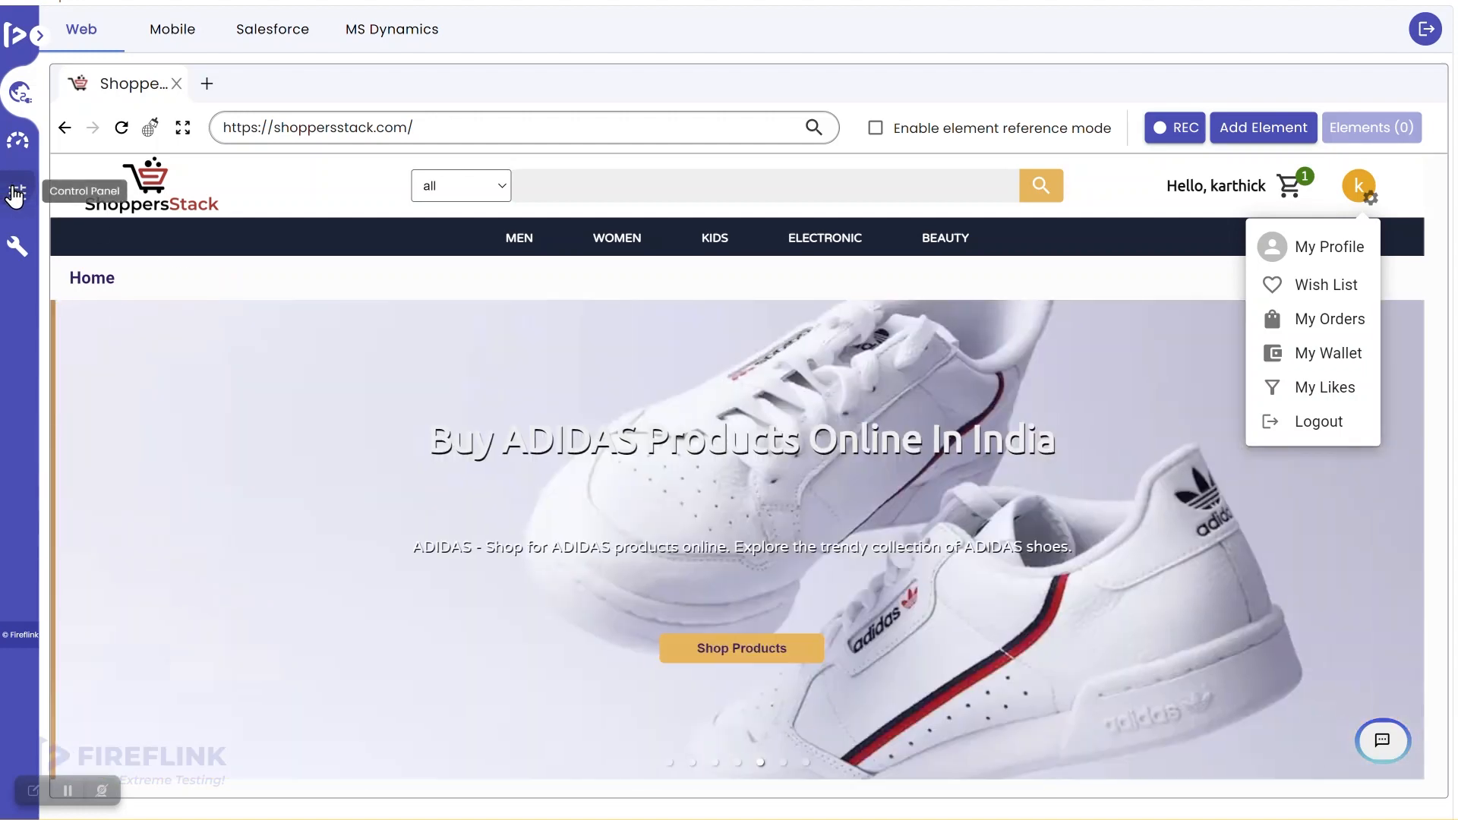
pyautogui.click(10, 195)
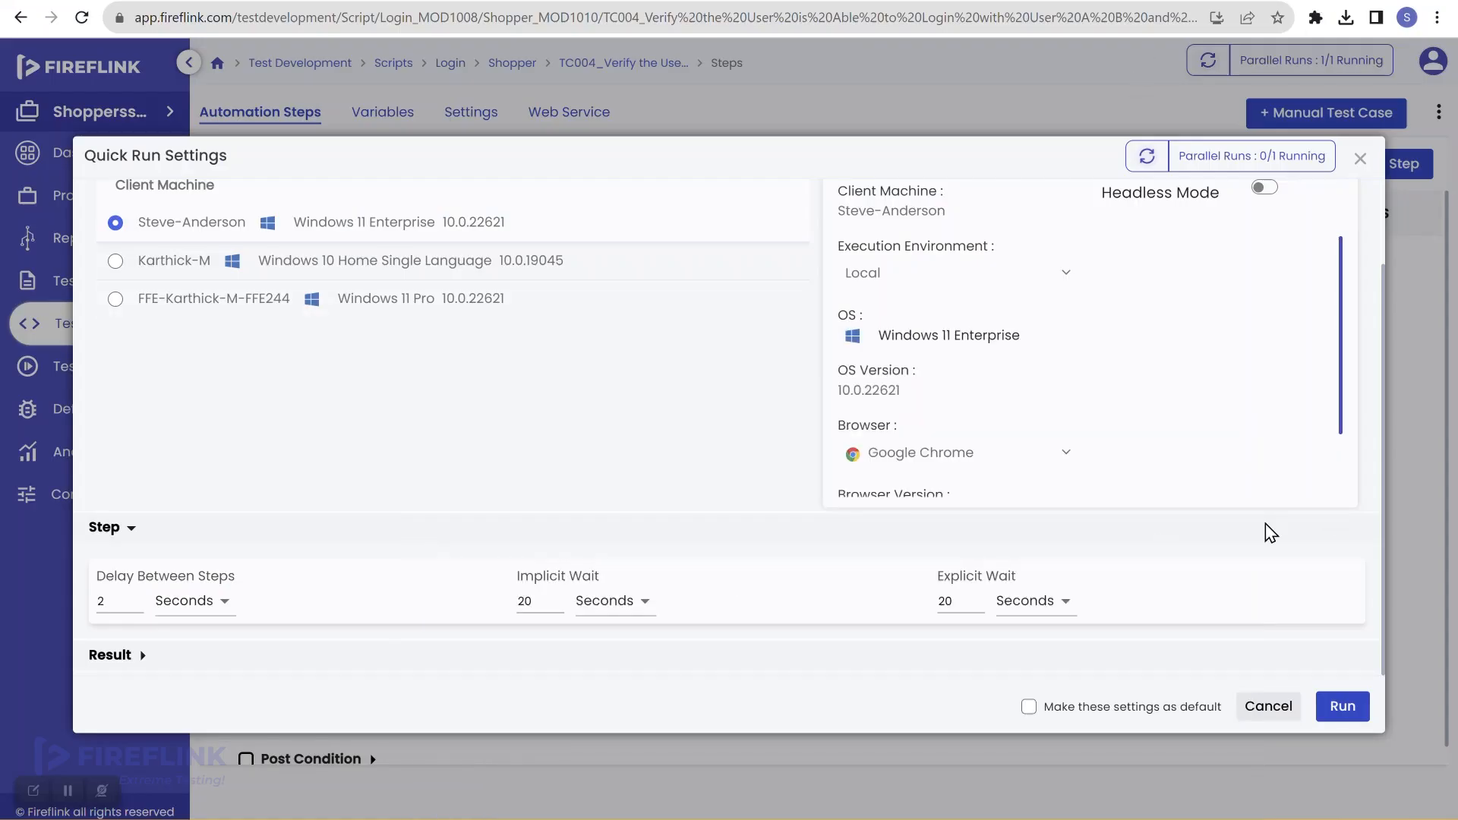
pyautogui.click(1343, 706)
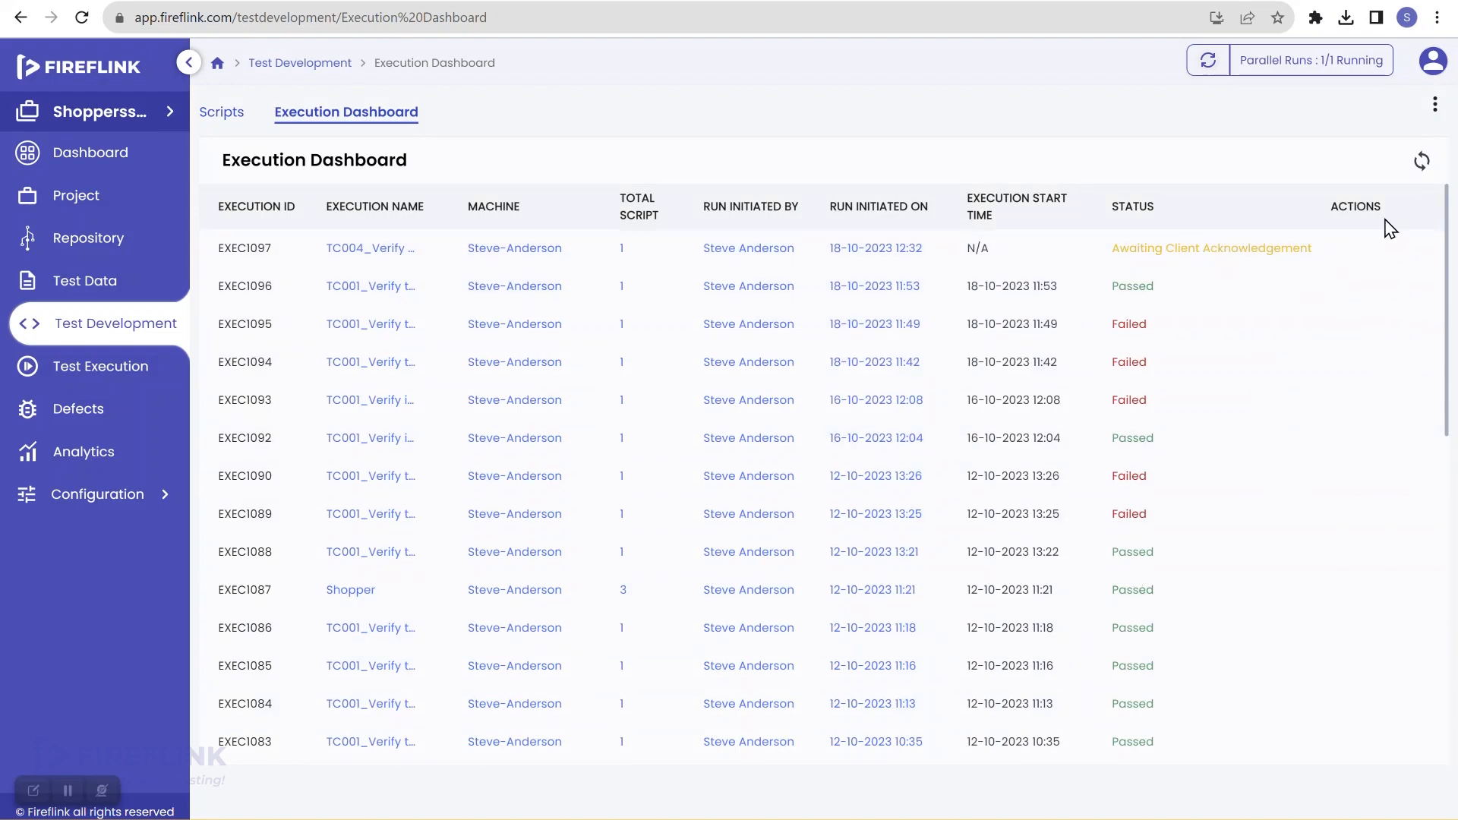
pyautogui.click(1419, 163)
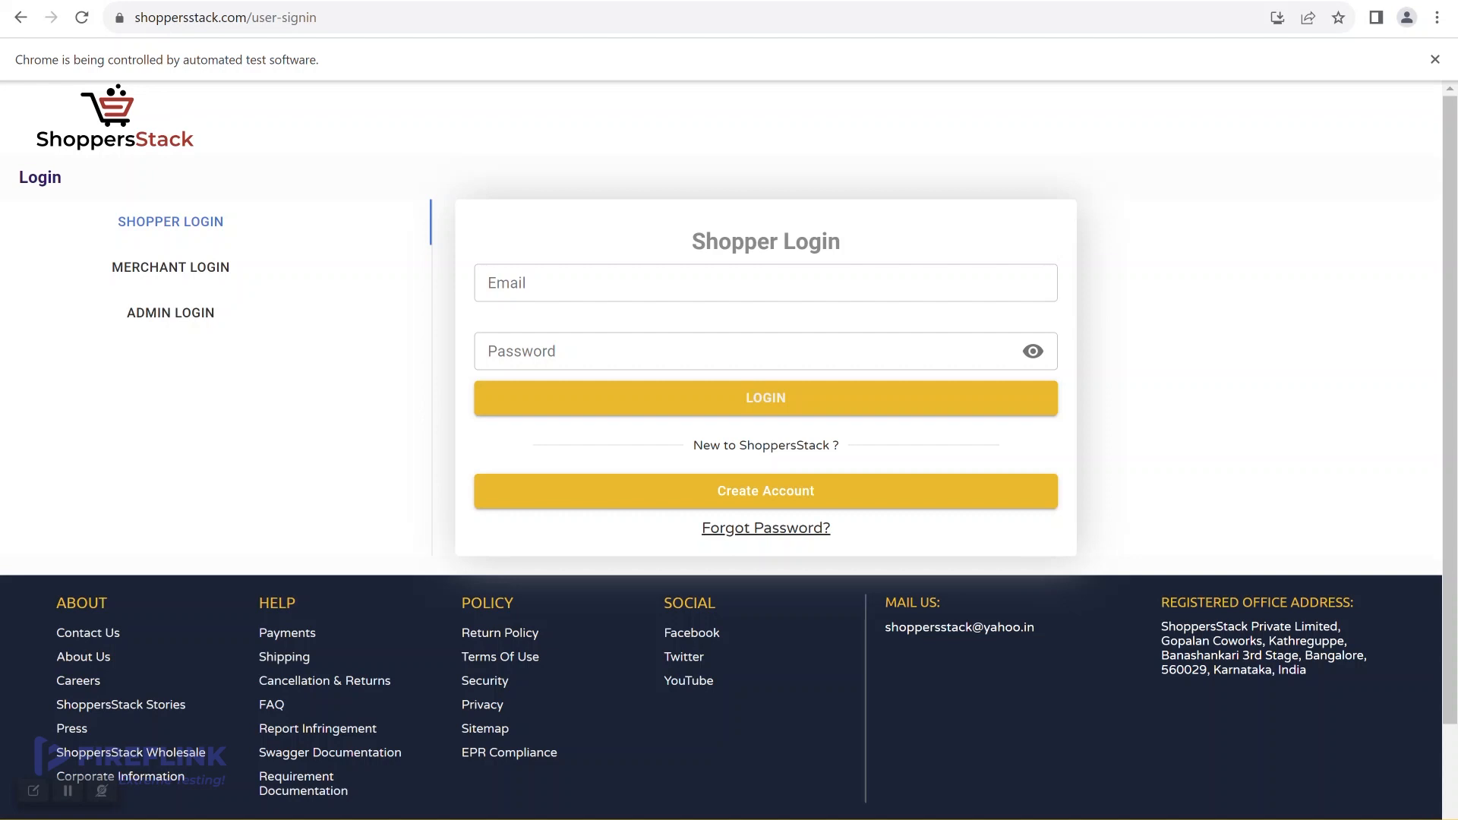
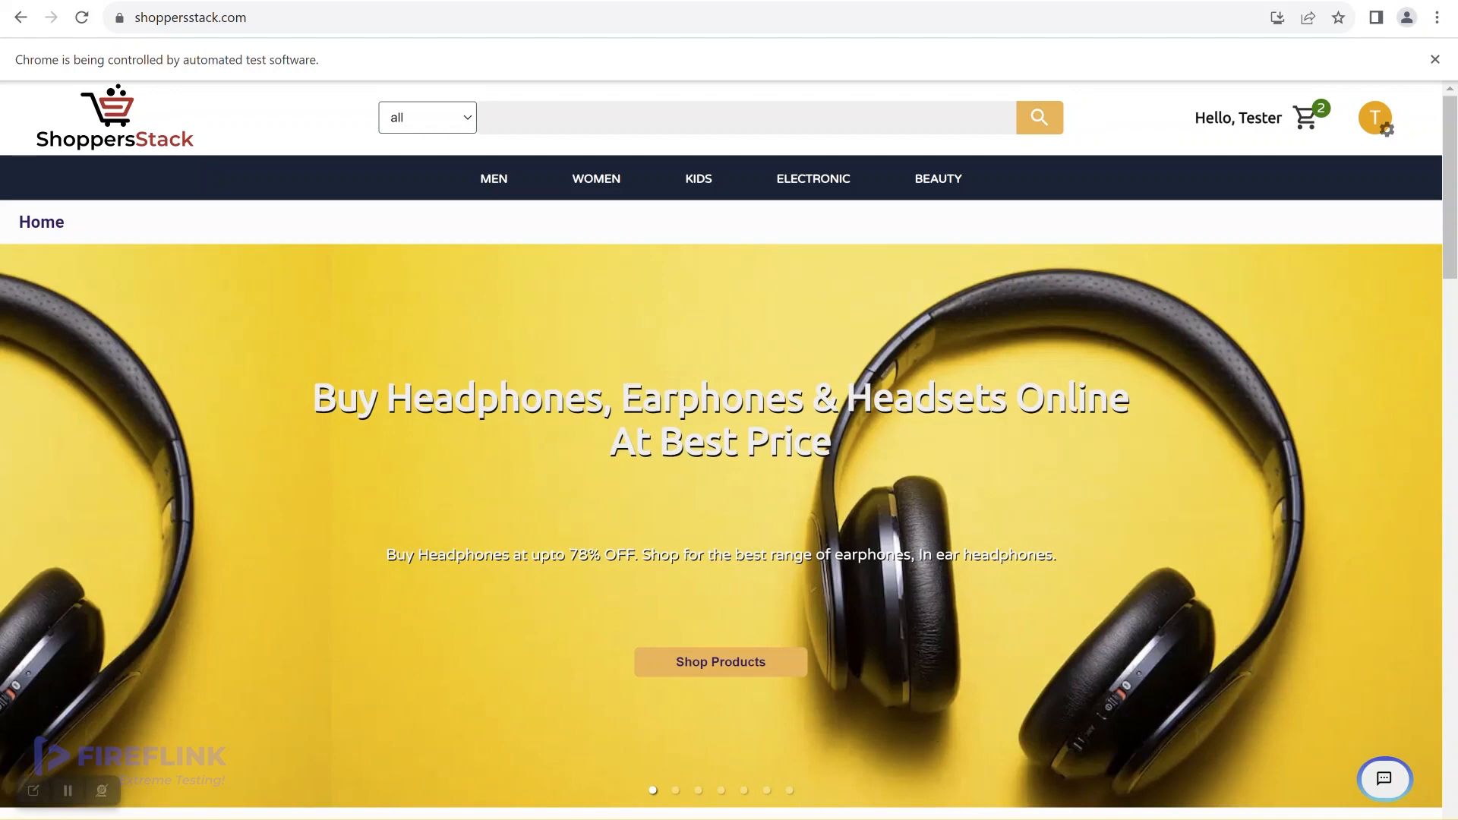
# Step: Let the automated session log in with a test-data email, then return to FireFlink's Execution Dashboard
pyautogui.click(919, 818)
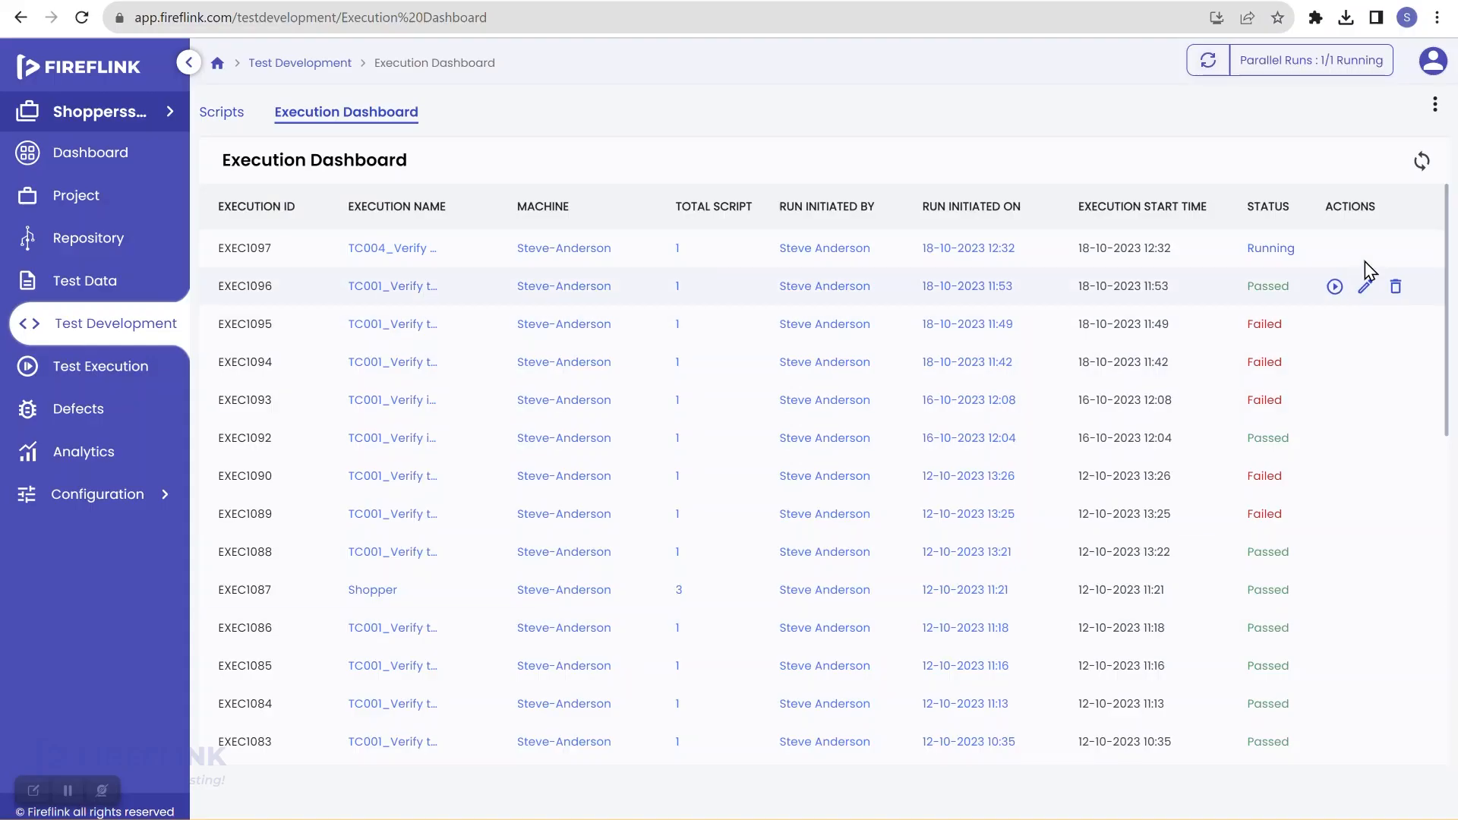
# Step: Refresh the dashboard, check the ShoppersStack test window, and reload until EXEC1097 shows Failed
pyautogui.click(1427, 163)
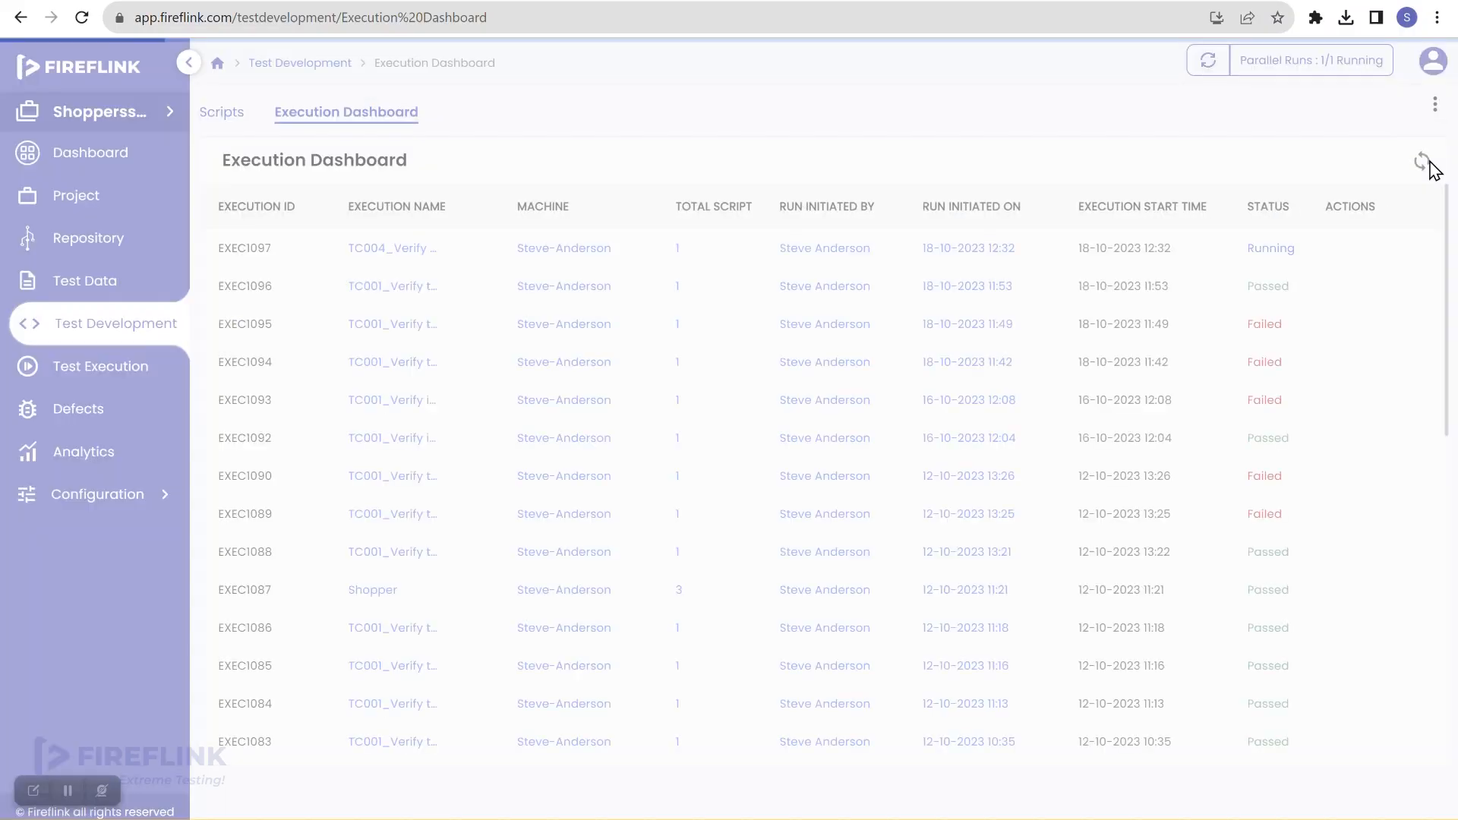
pyautogui.moveTo(1064, 818)
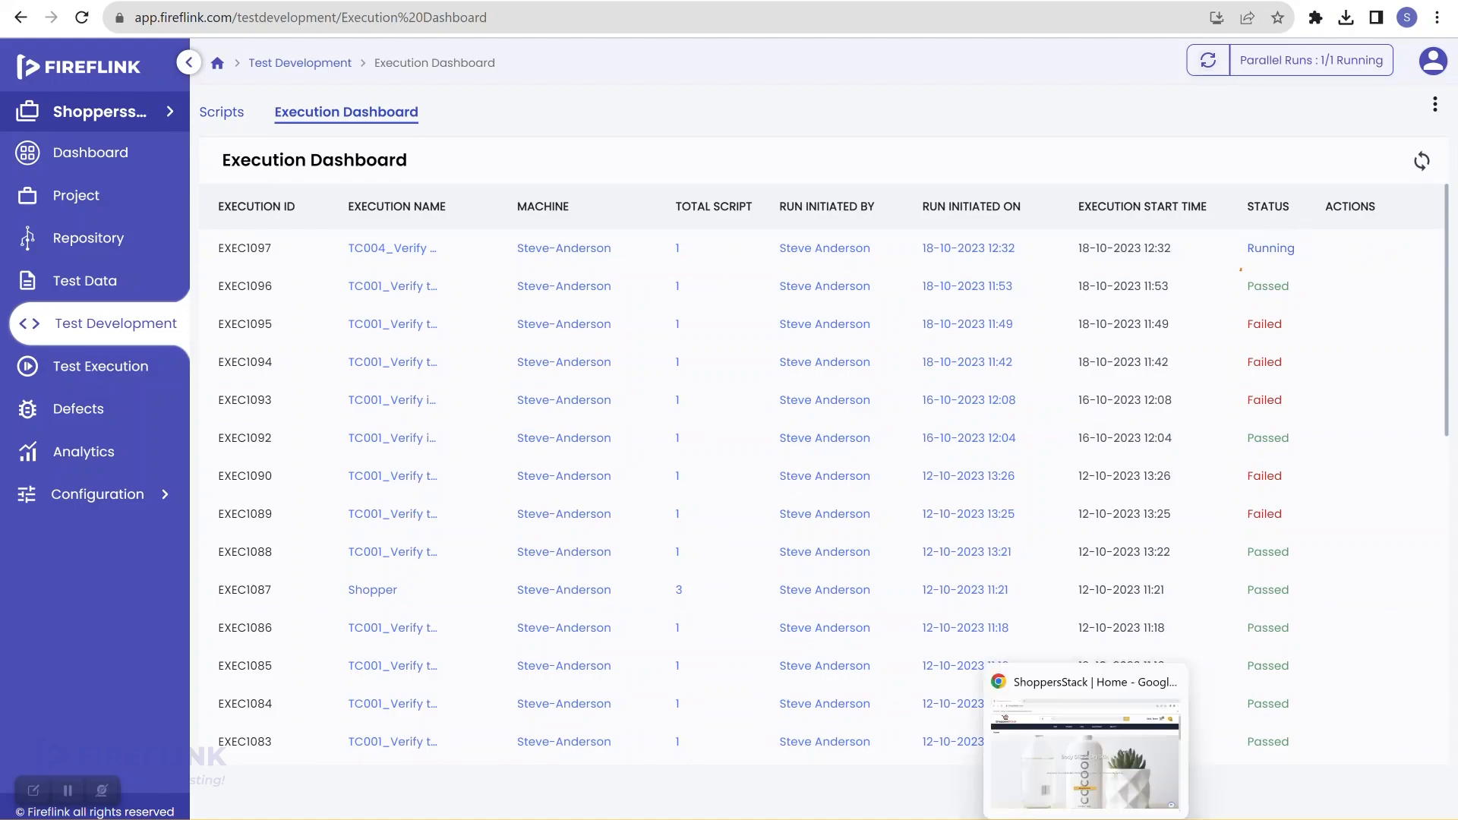
pyautogui.click(1086, 752)
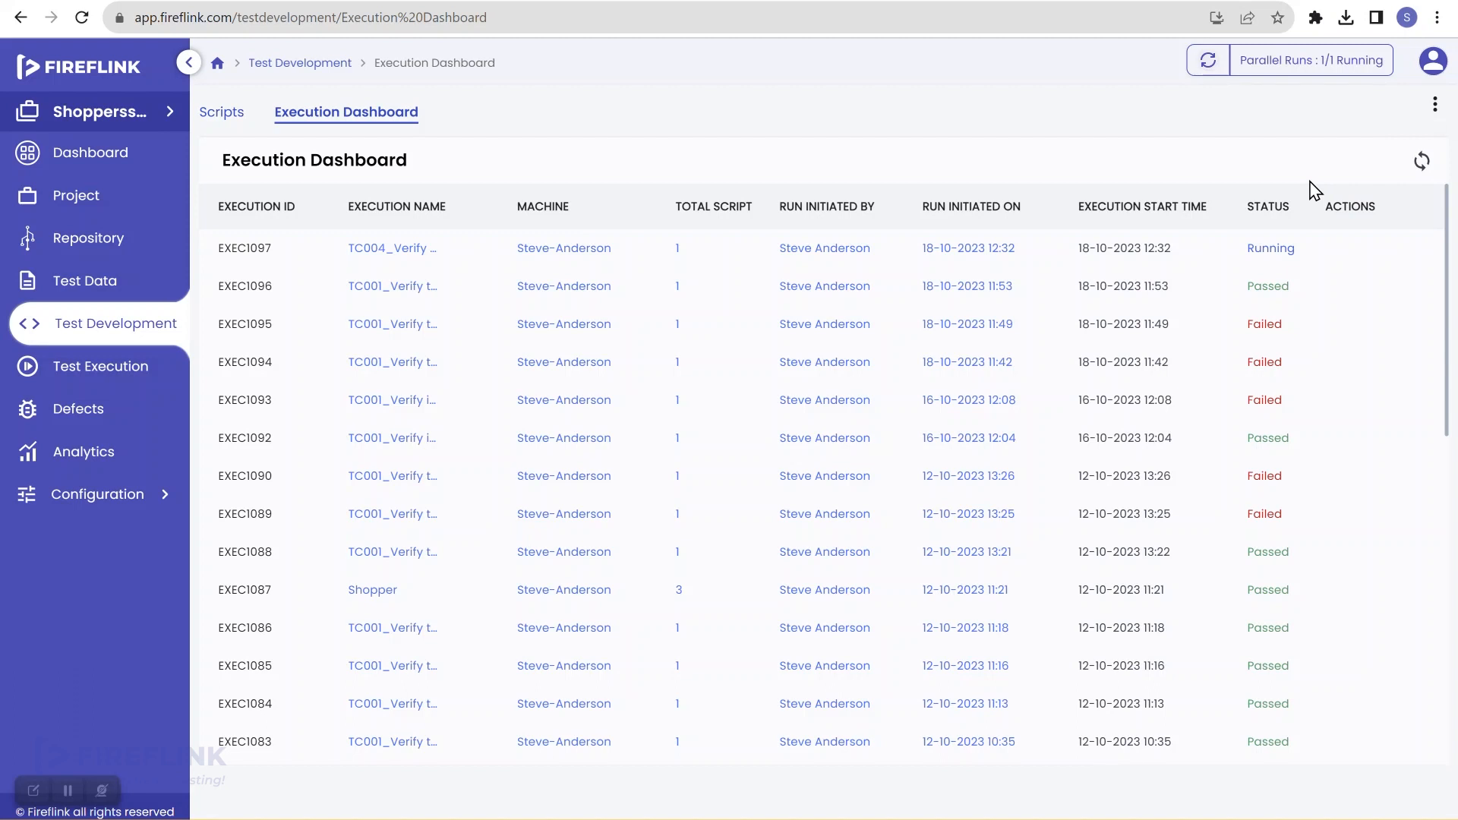
pyautogui.click(79, 26)
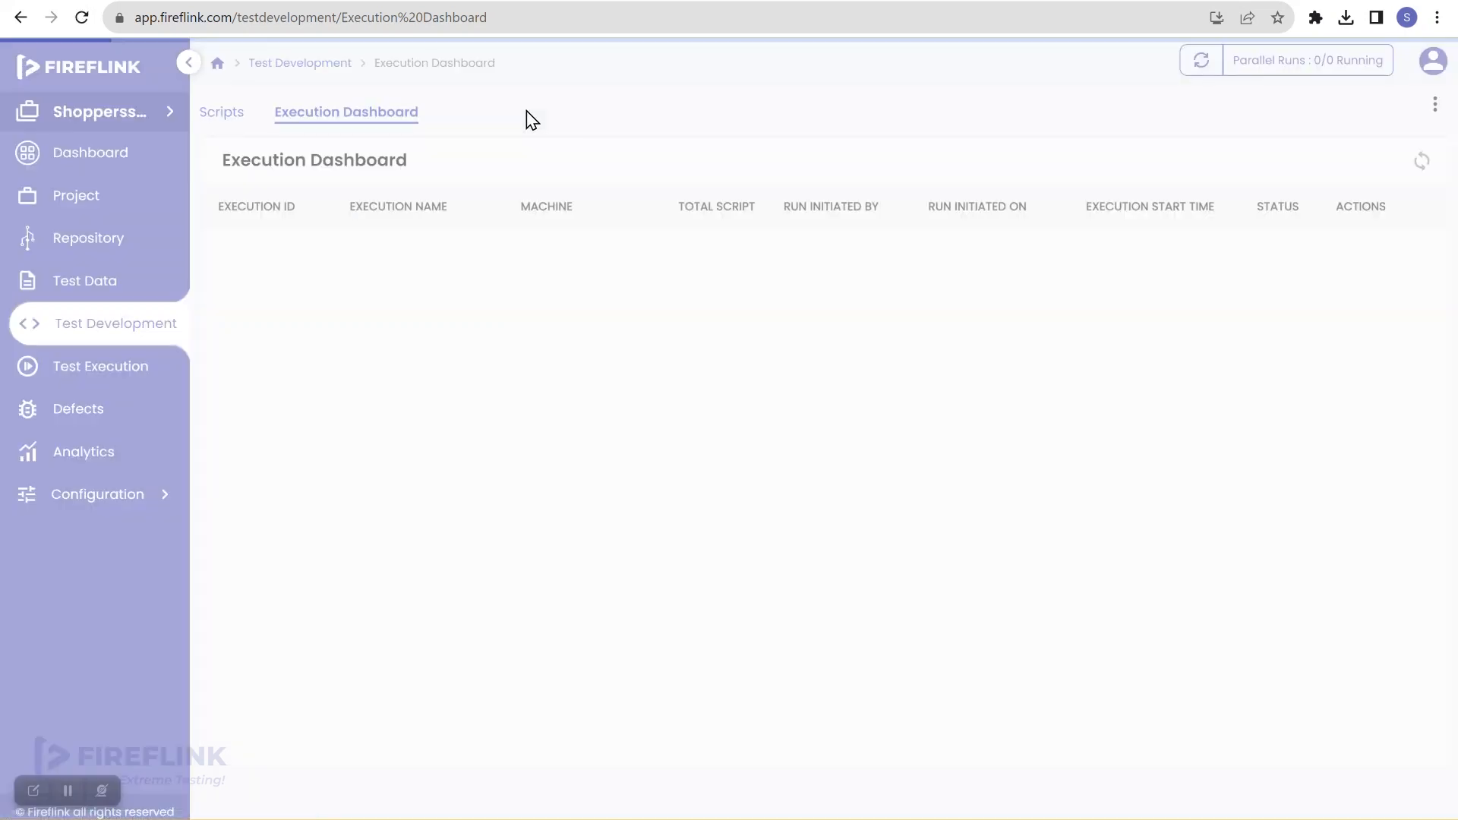
# Step: Open EXEC1097's results and expand TC004's Iterations 1 and 2 under Login > Shopper
pyautogui.moveTo(1253, 251)
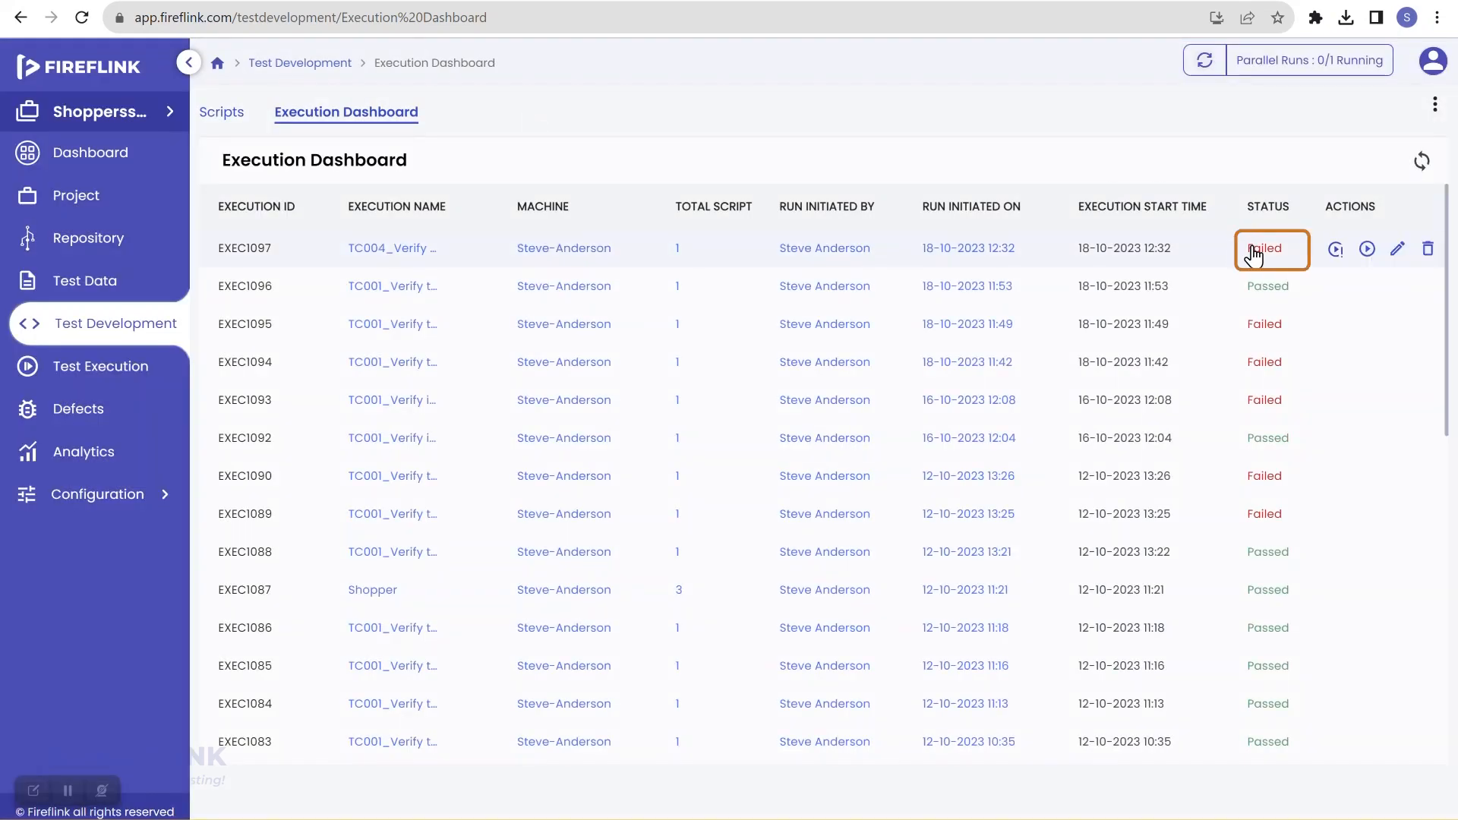
pyautogui.click(1273, 252)
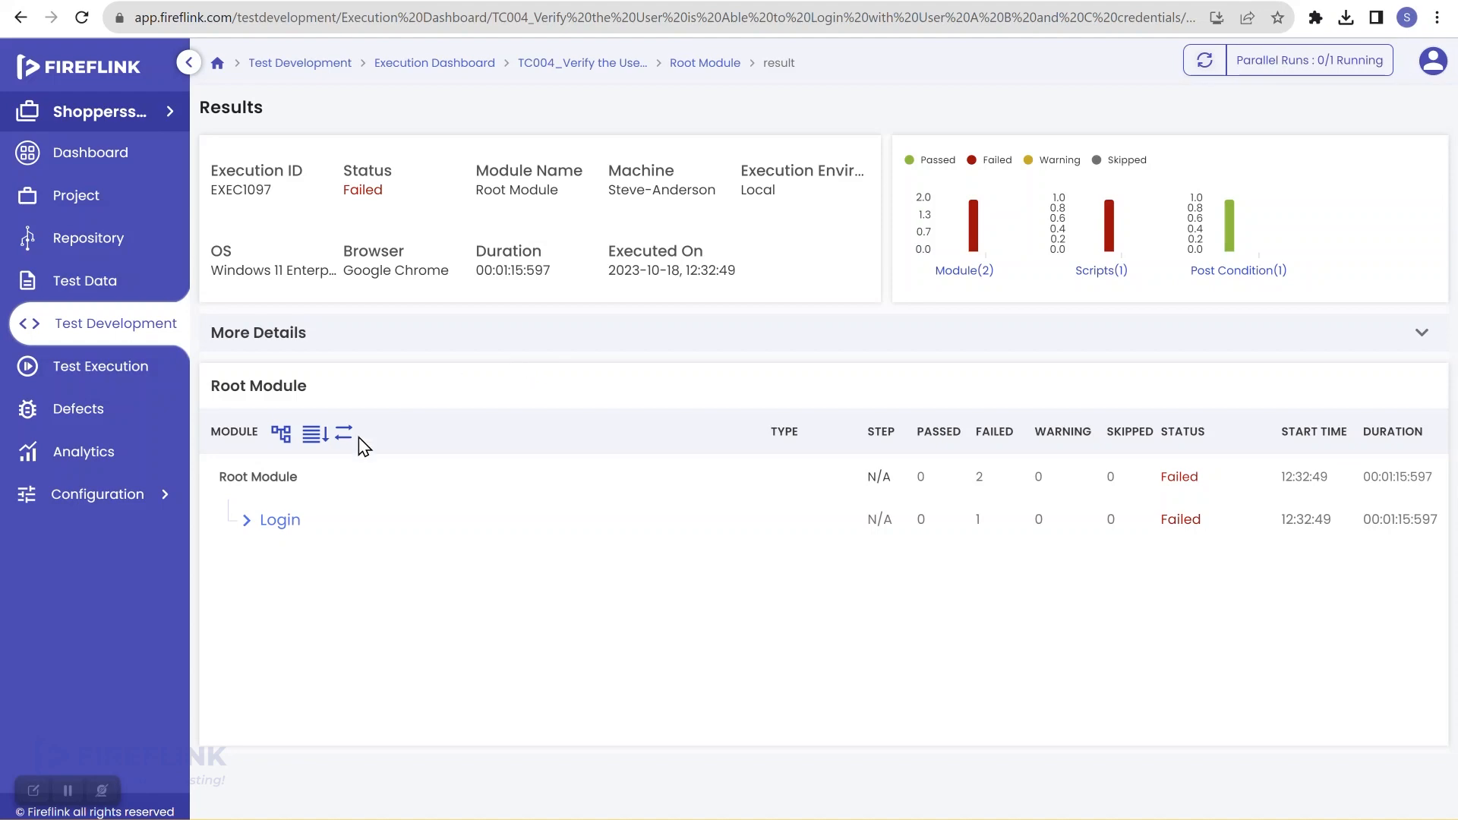
pyautogui.click(246, 520)
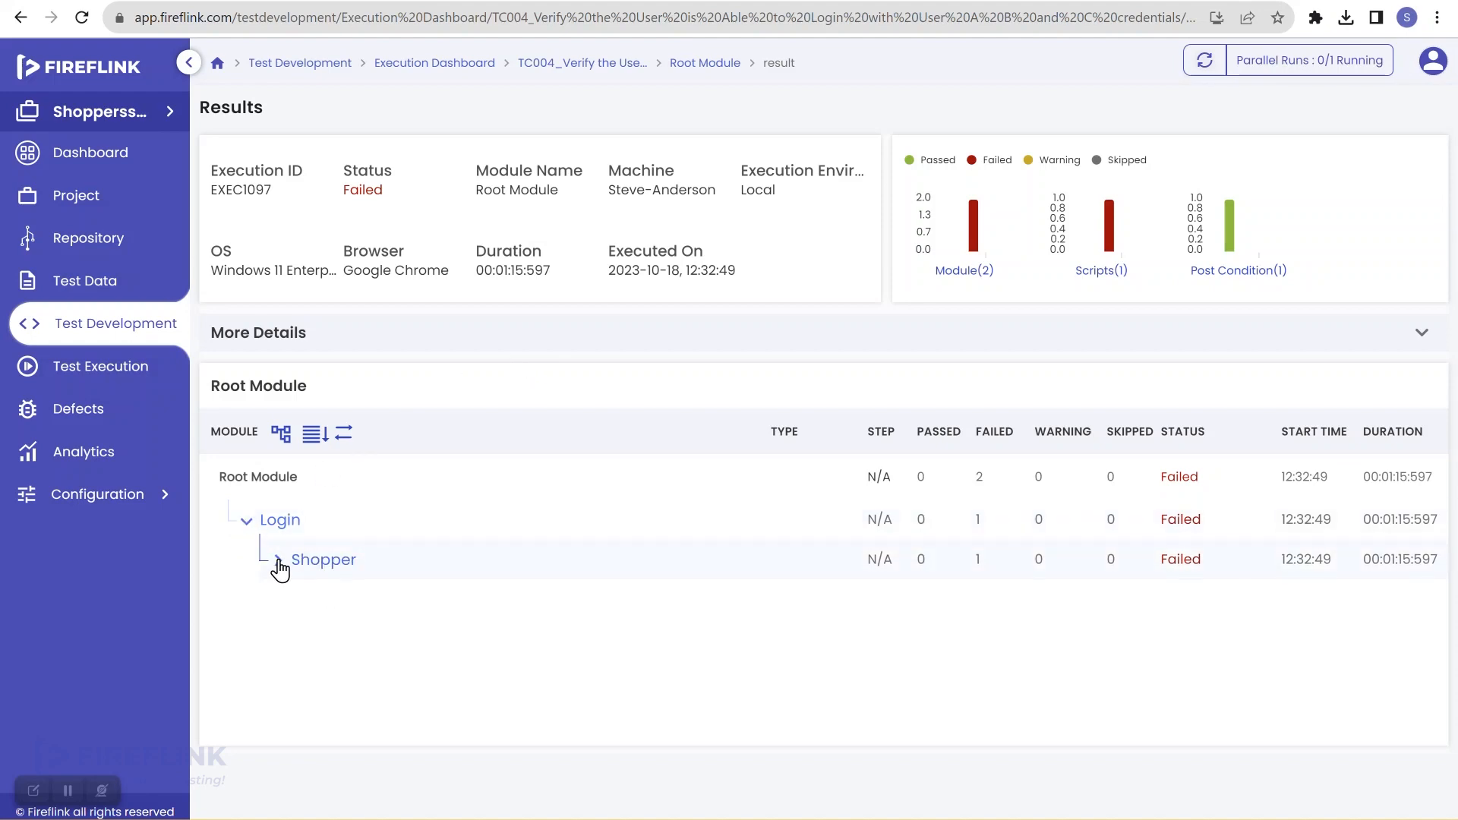
pyautogui.click(278, 562)
pyautogui.click(398, 603)
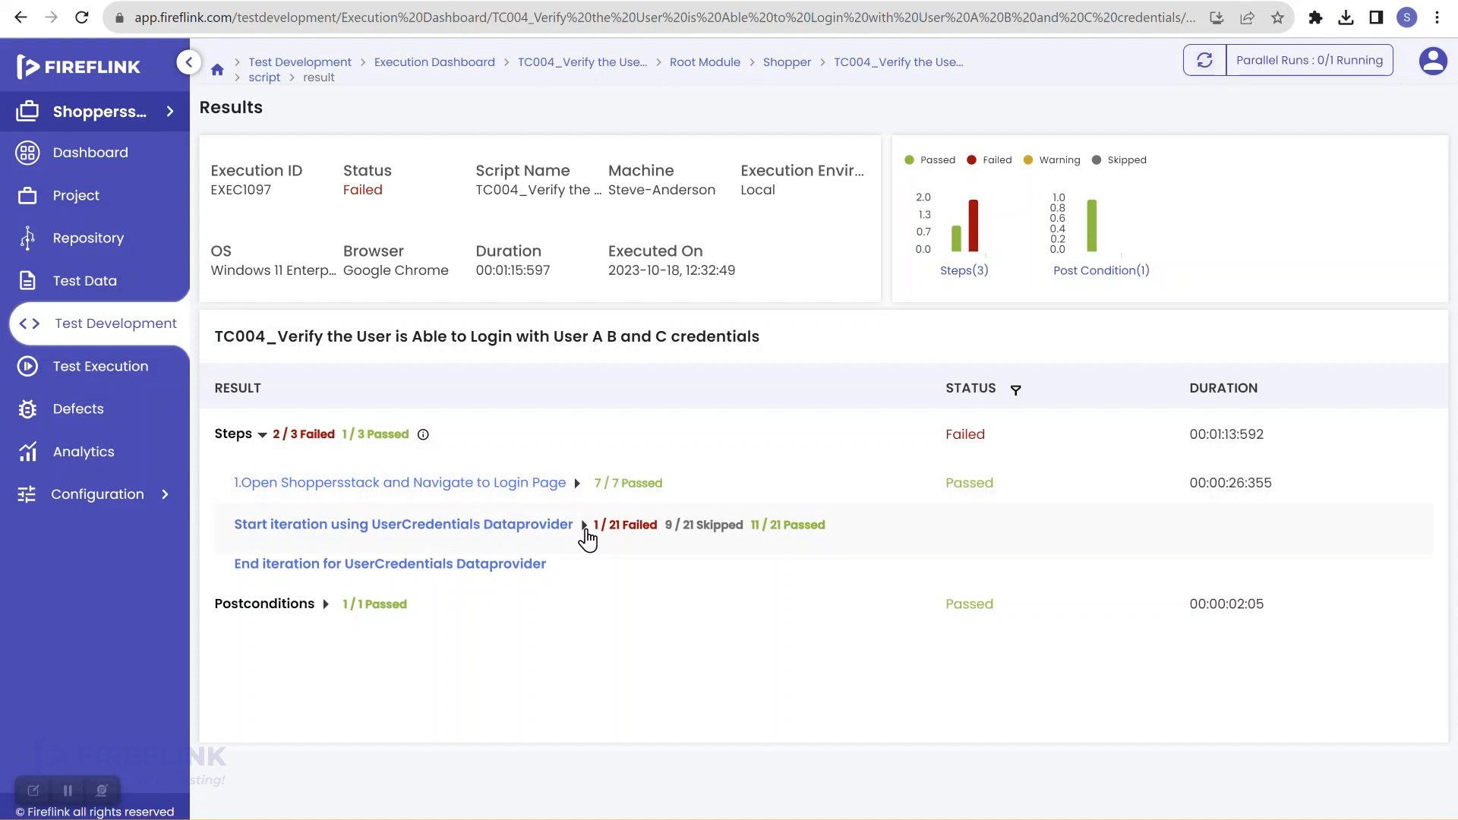
pyautogui.click(585, 527)
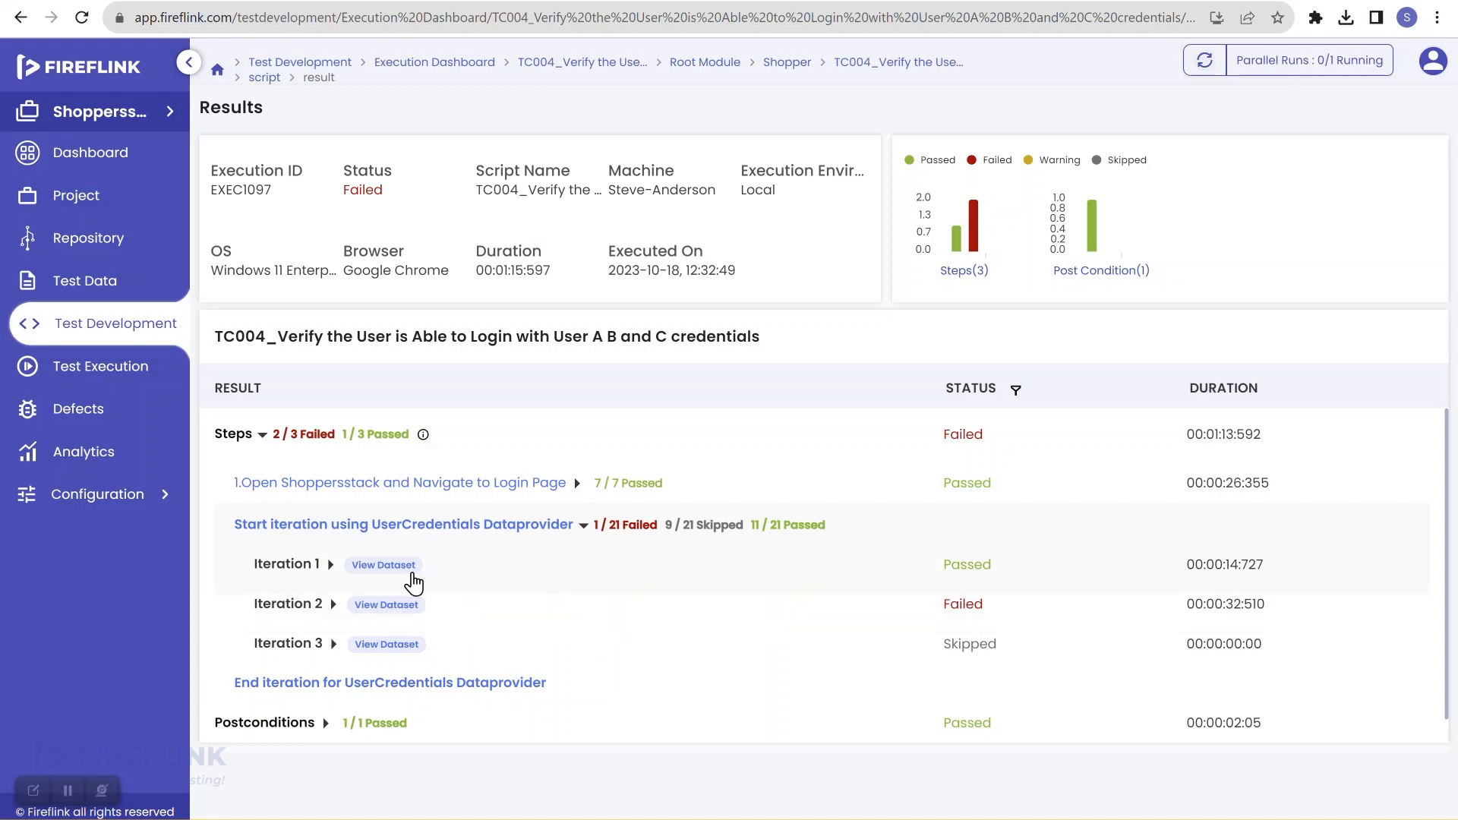
pyautogui.click(327, 564)
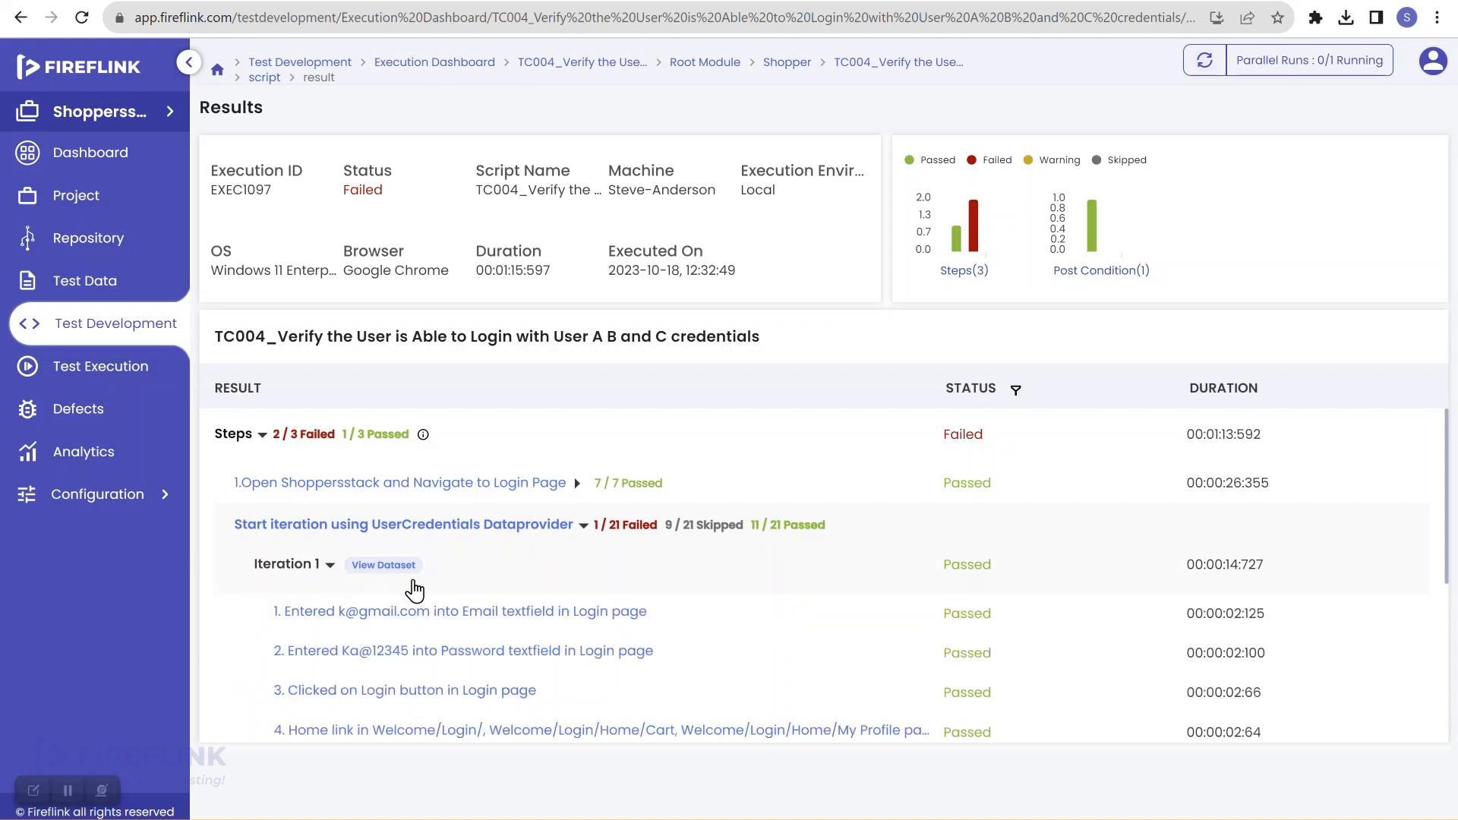
pyautogui.scroll(-1, 379, 584)
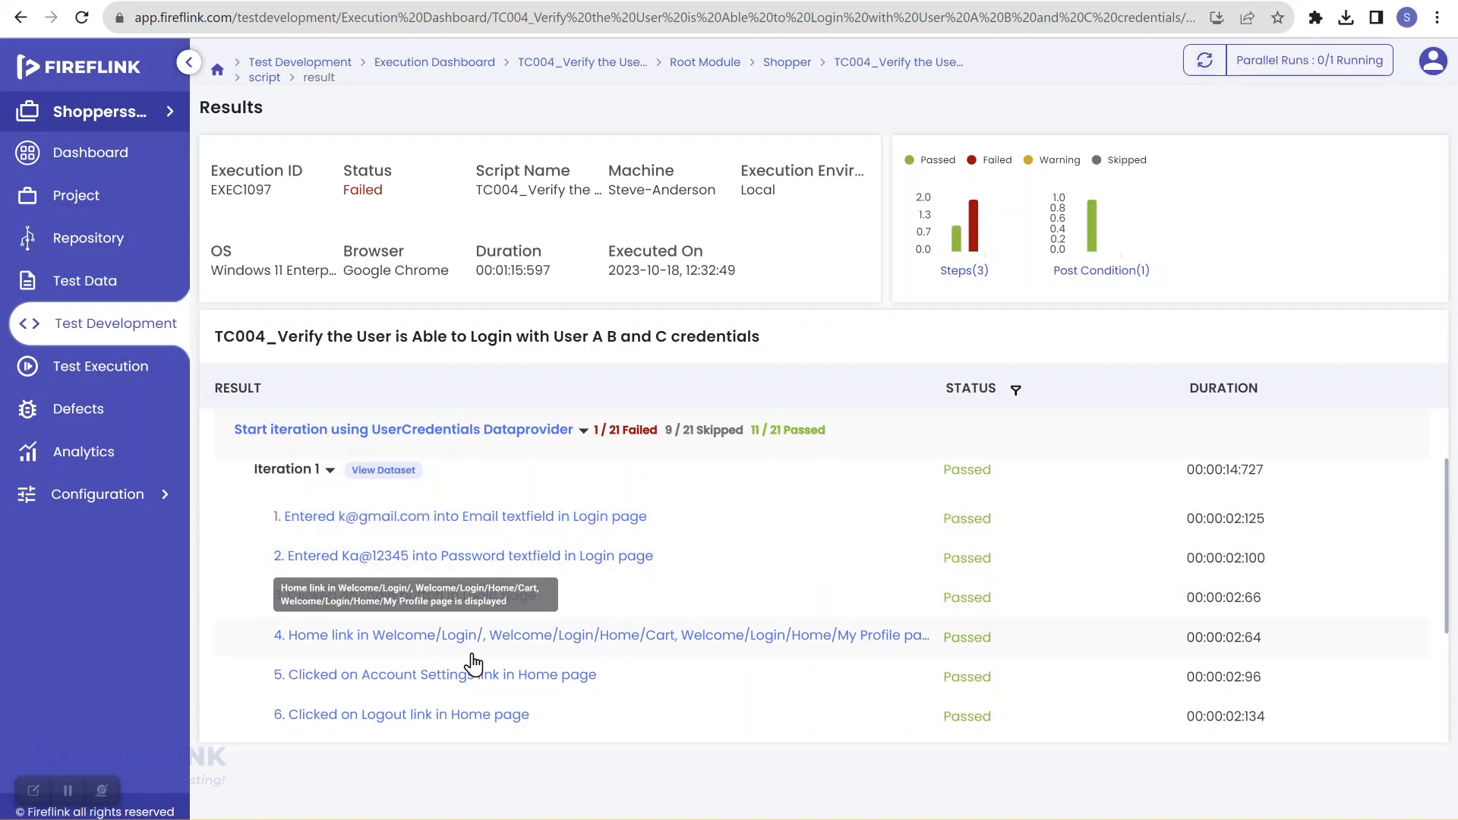
pyautogui.scroll(-2, 473, 643)
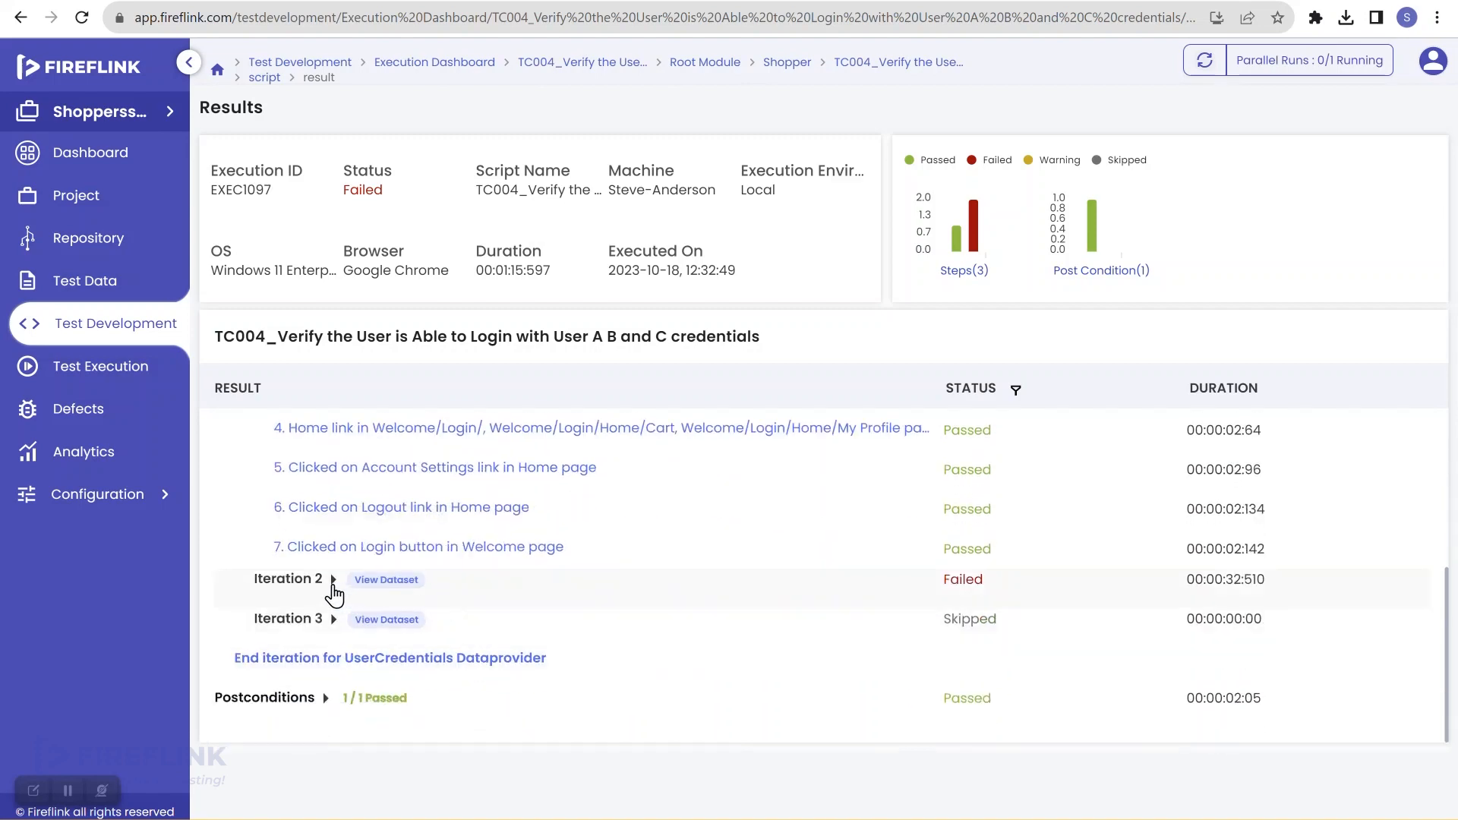
pyautogui.click(333, 580)
pyautogui.scroll(-2, 455, 592)
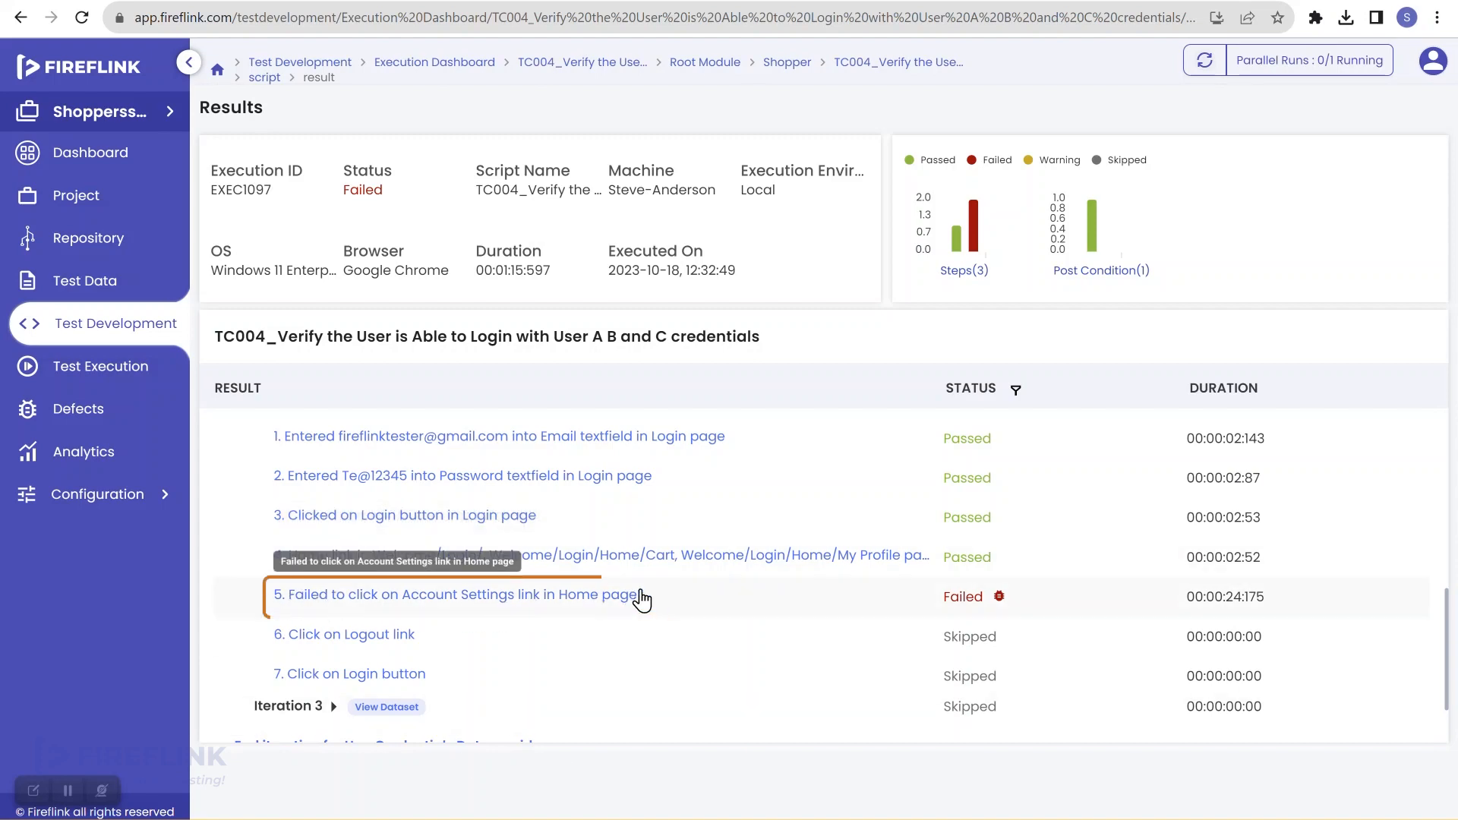
# Step: Inspect failed step 5 (Account Settings click) and download and view its failure screenshot
pyautogui.click(955, 599)
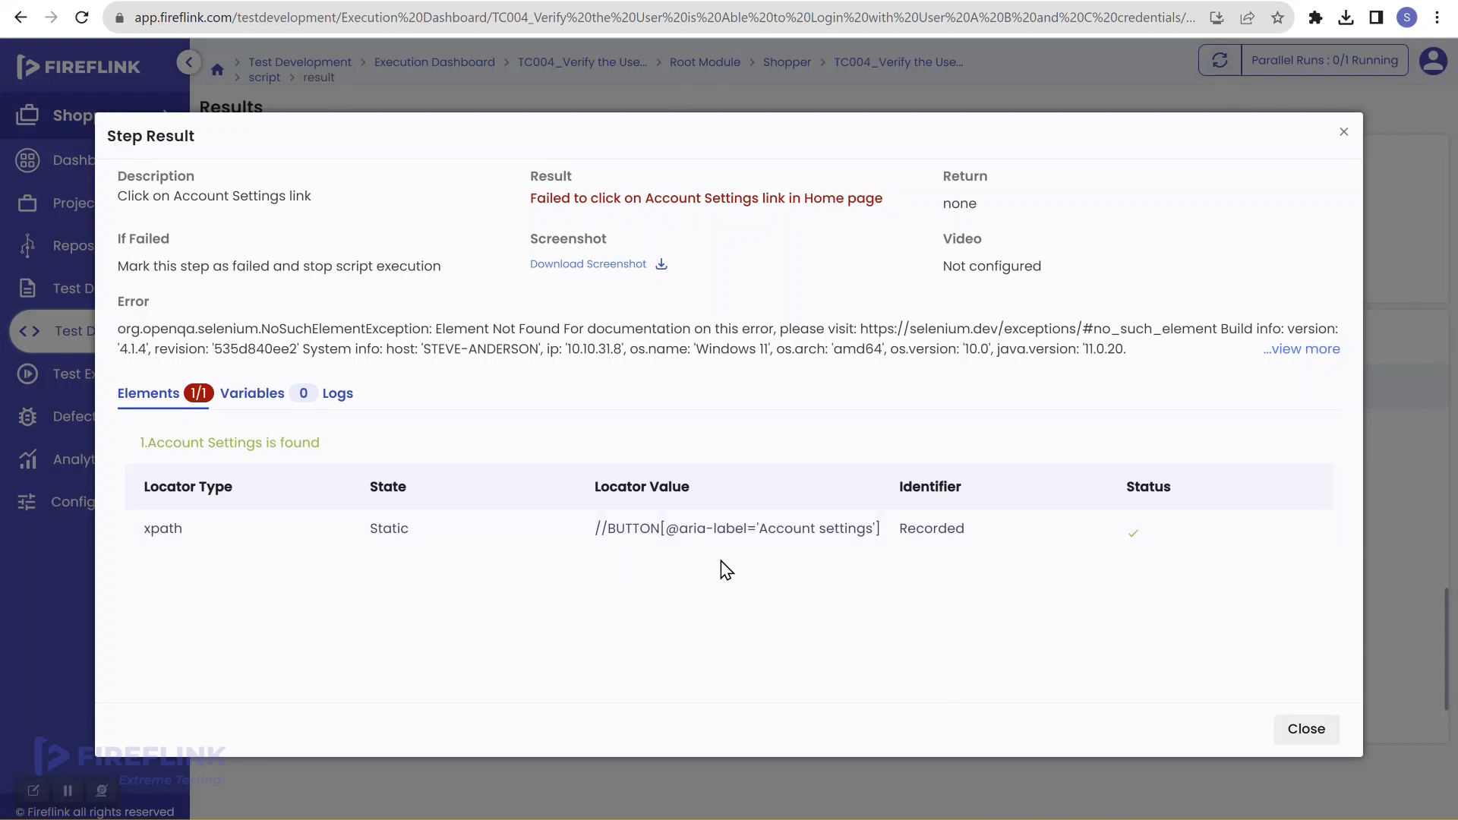
pyautogui.click(598, 266)
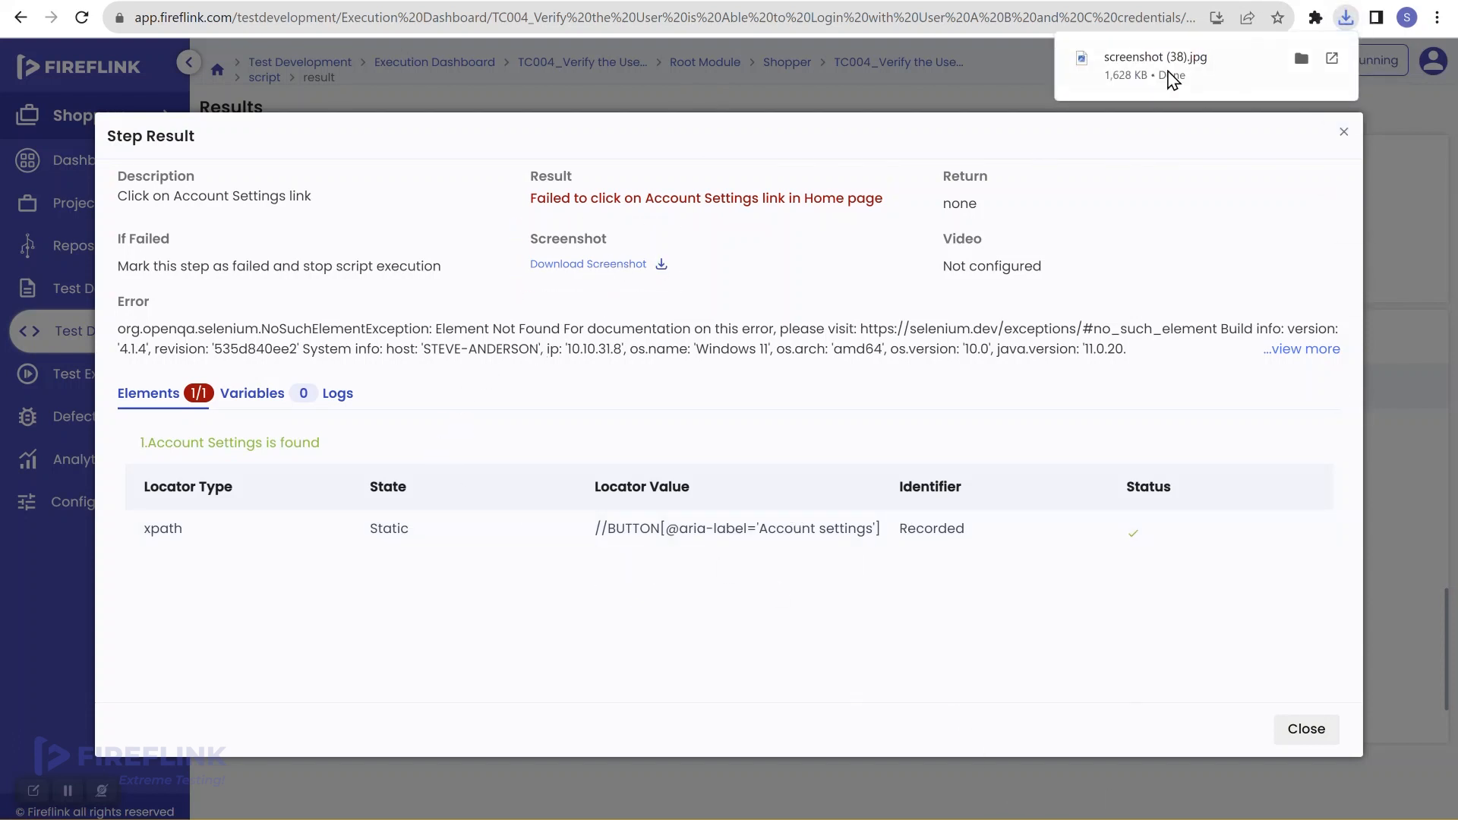
pyautogui.click(1171, 76)
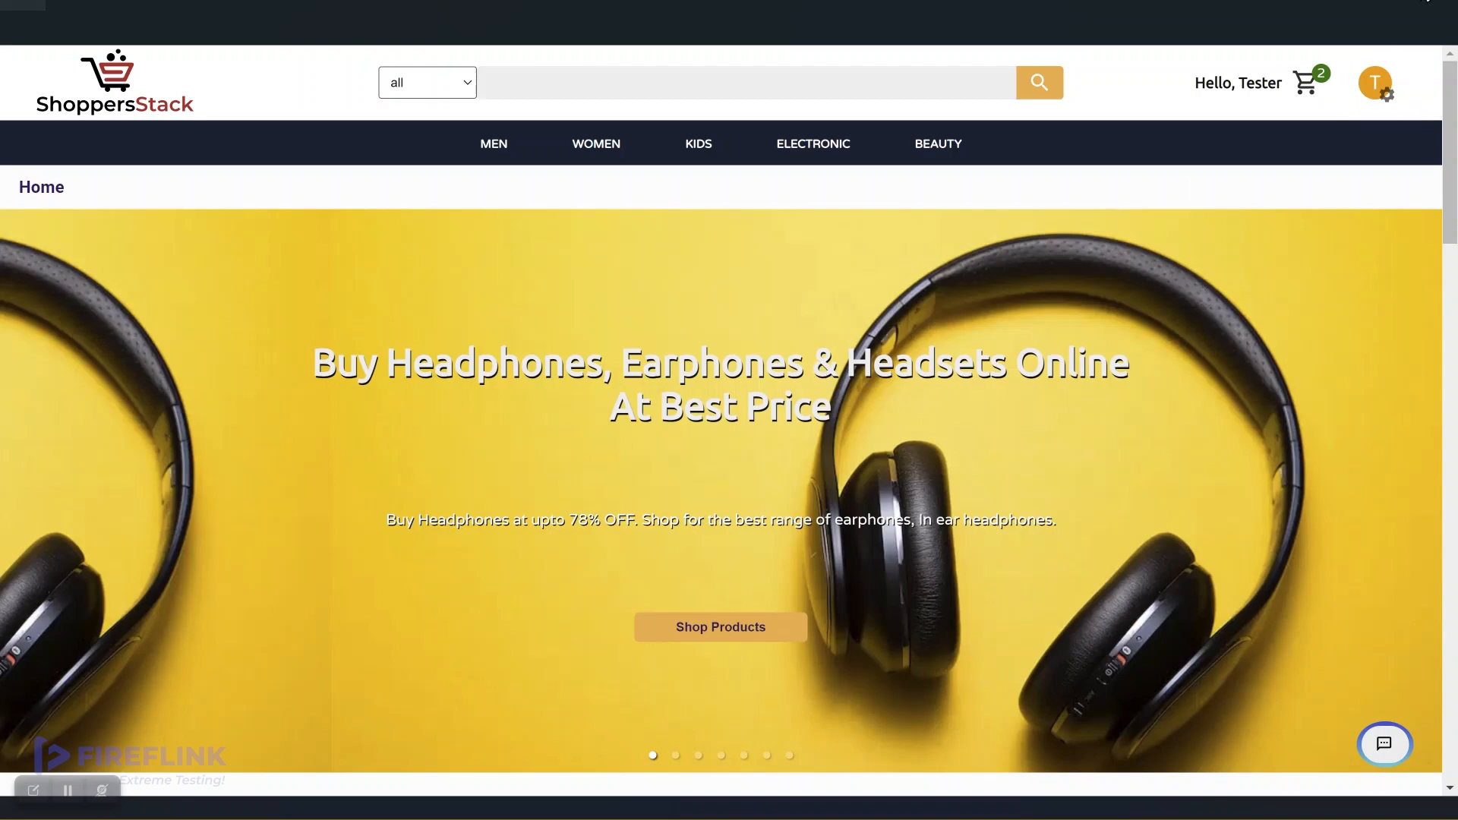
pyautogui.click(1425, 0)
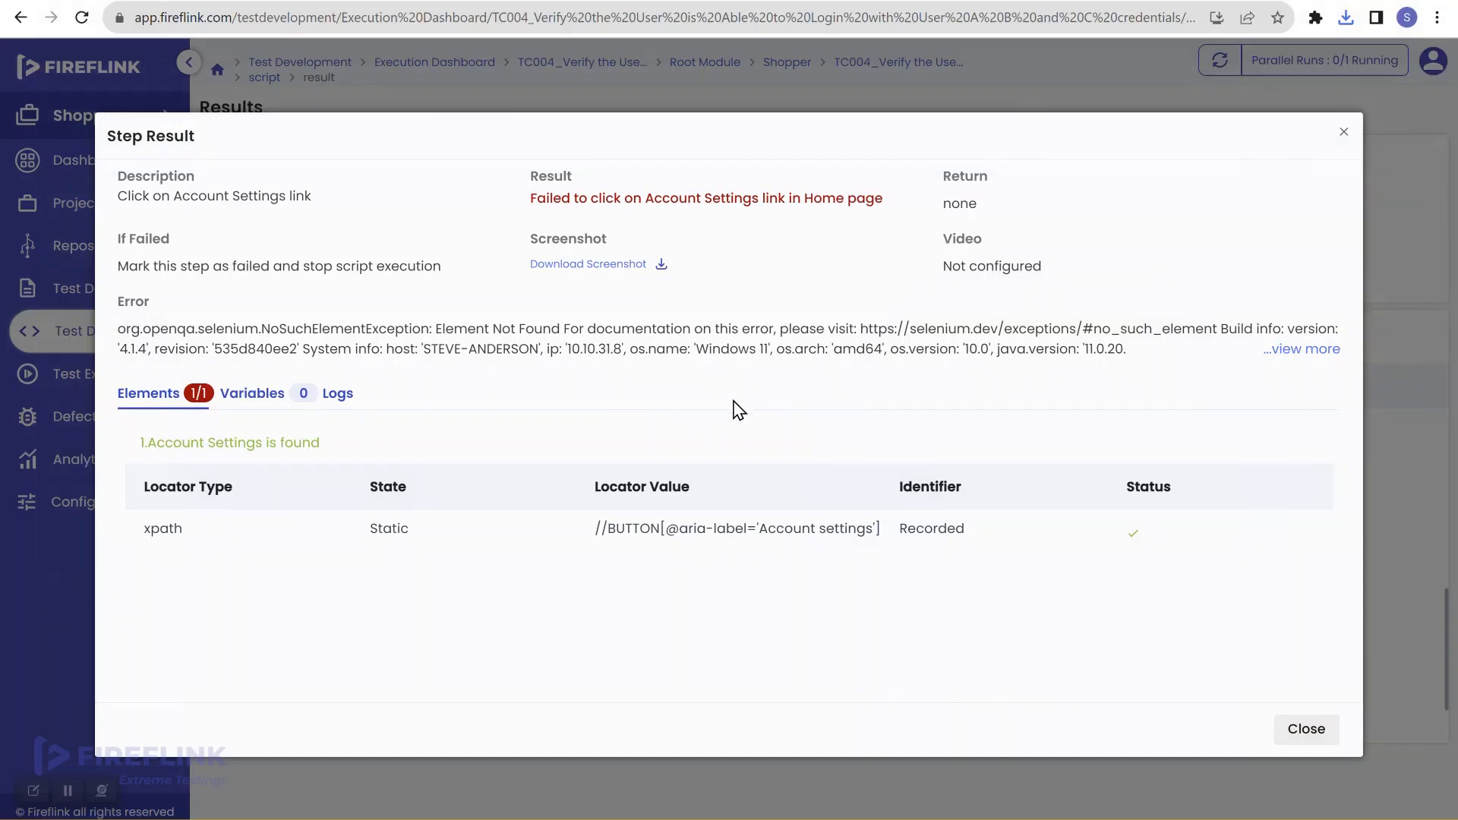
pyautogui.click(1291, 730)
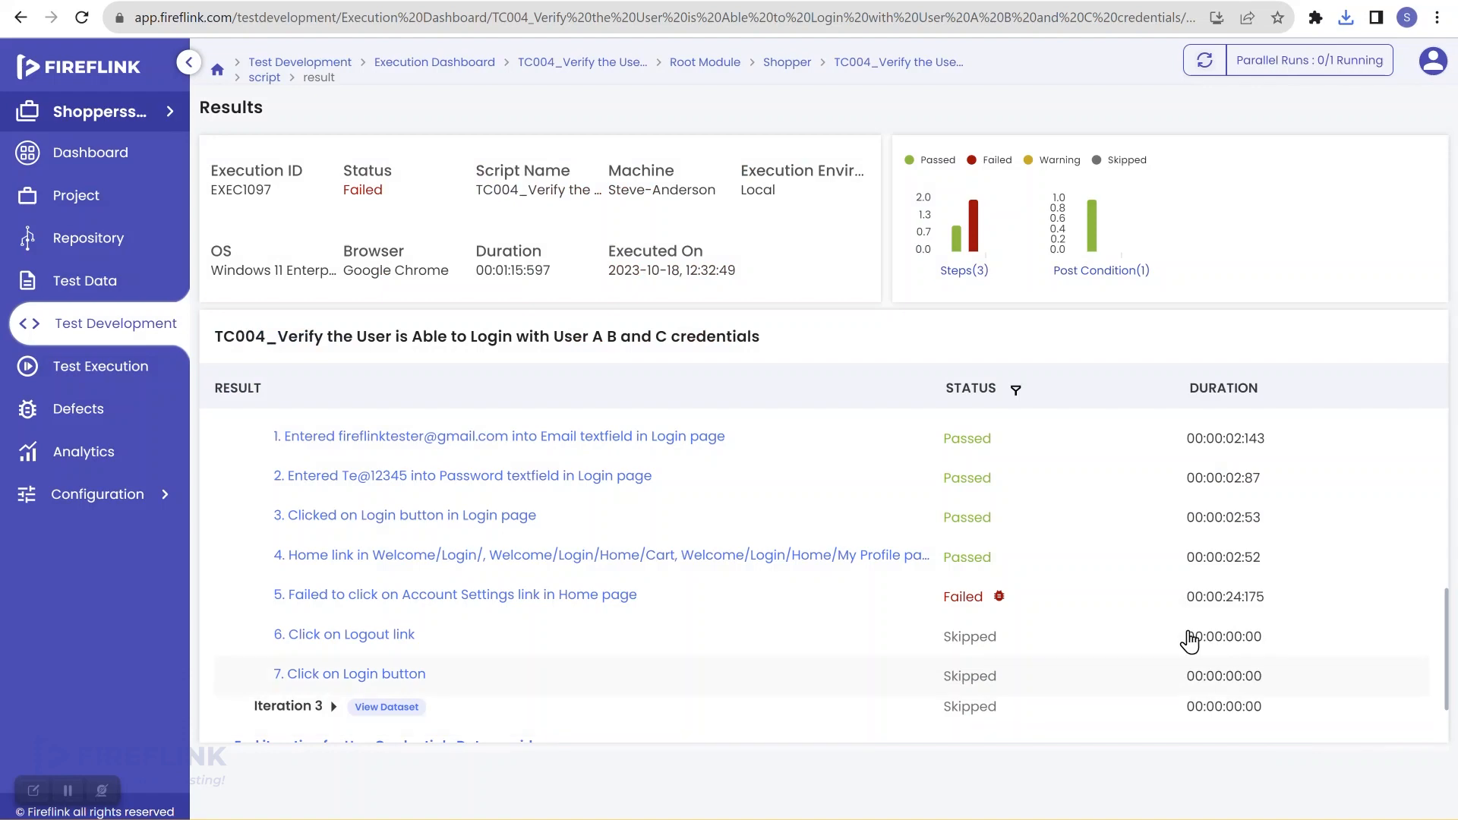
# Step: Open the Account Settings element from TC004's step 5 and select its full xpath locator
pyautogui.click(129, 334)
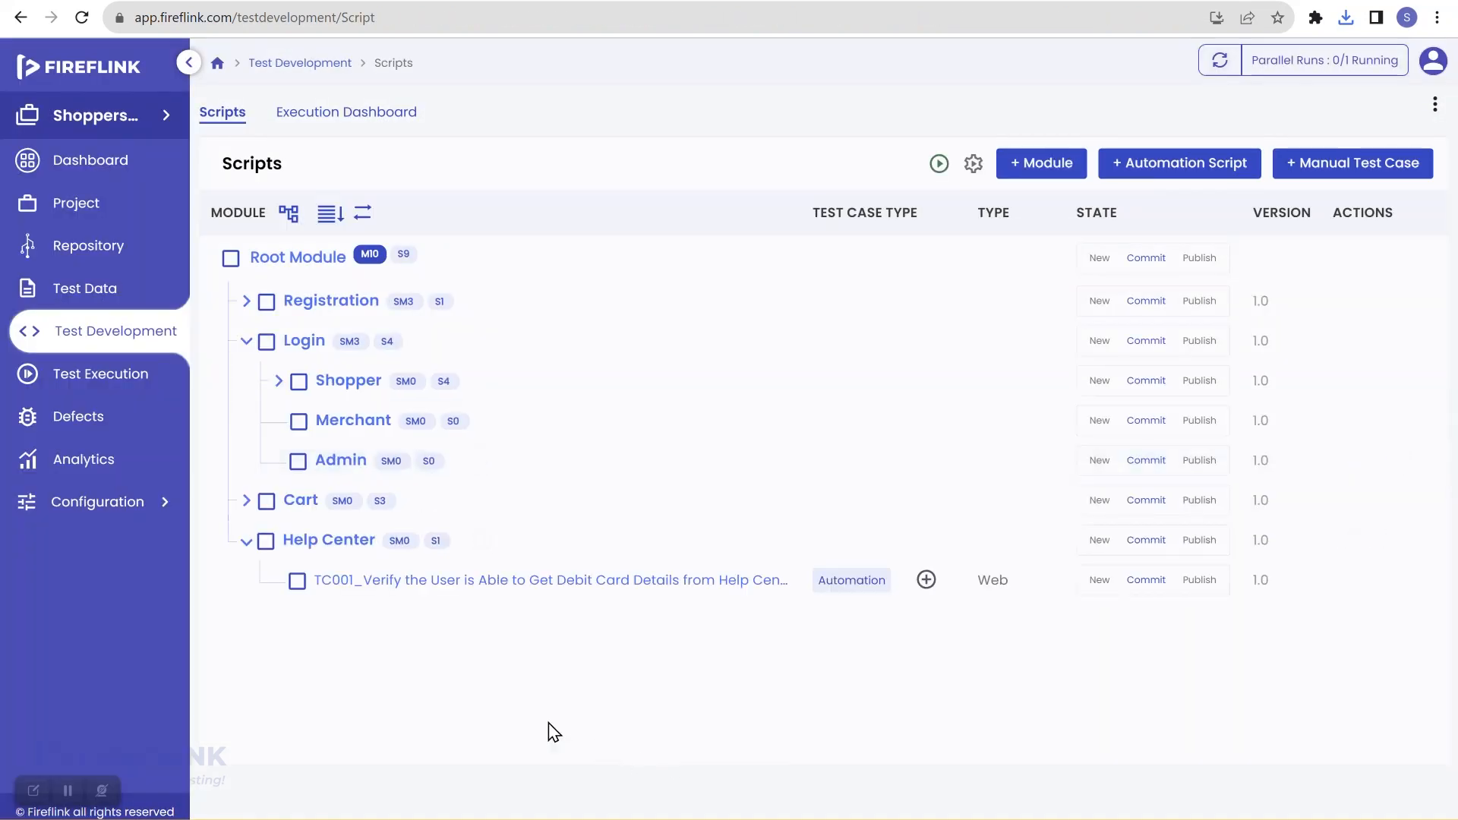
pyautogui.click(279, 380)
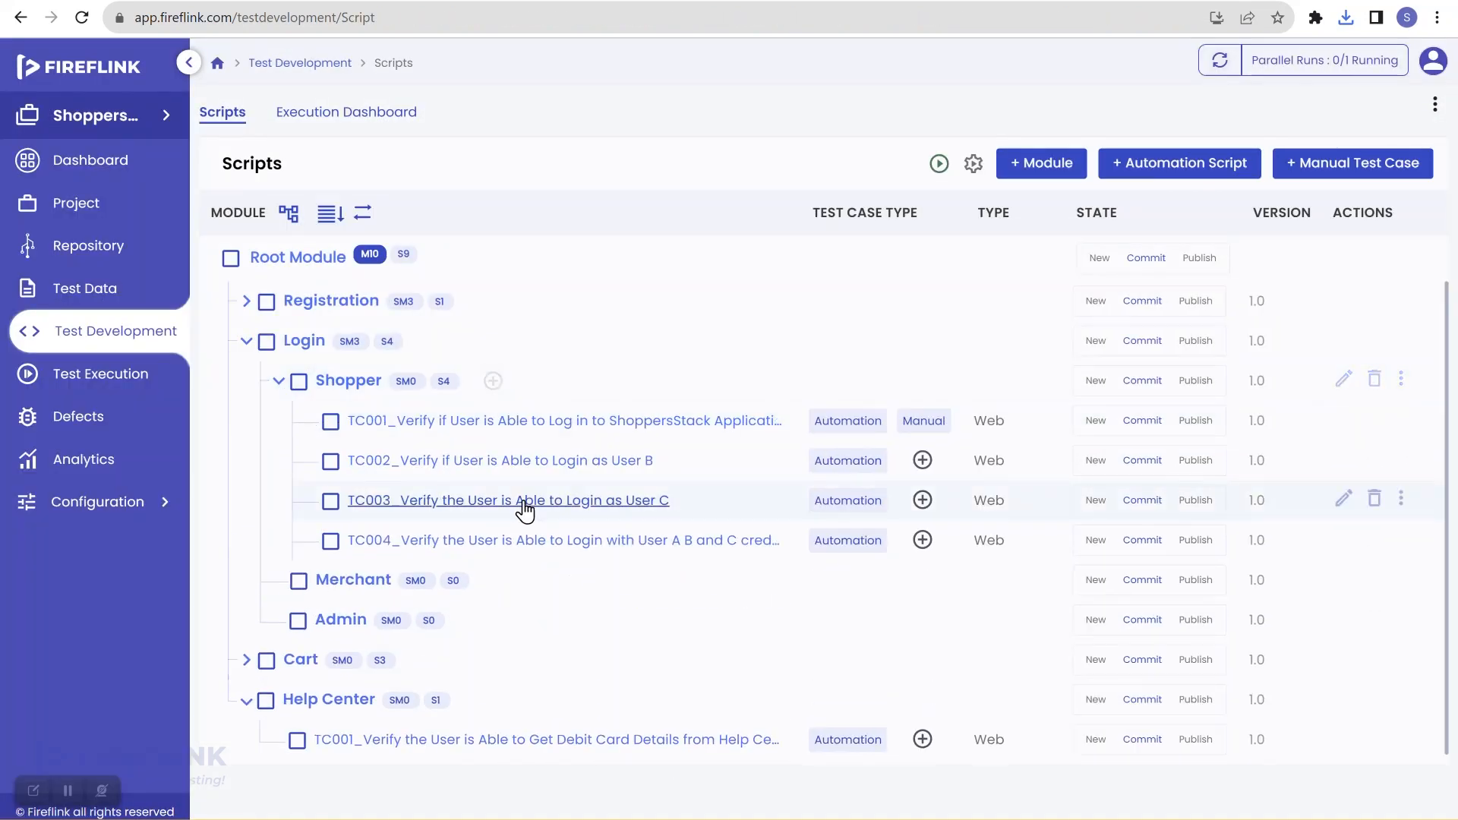
pyautogui.click(540, 540)
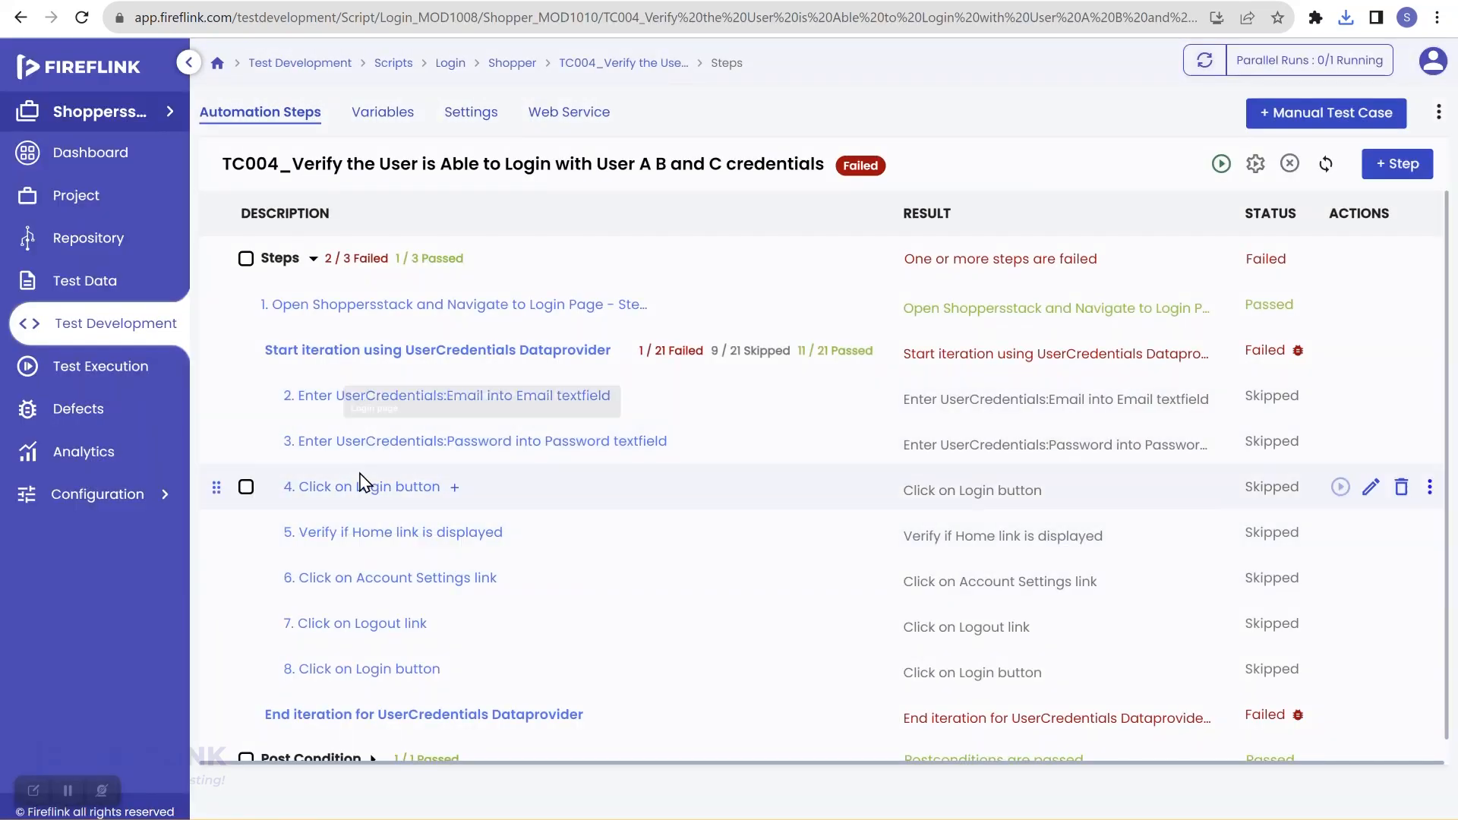
pyautogui.click(388, 582)
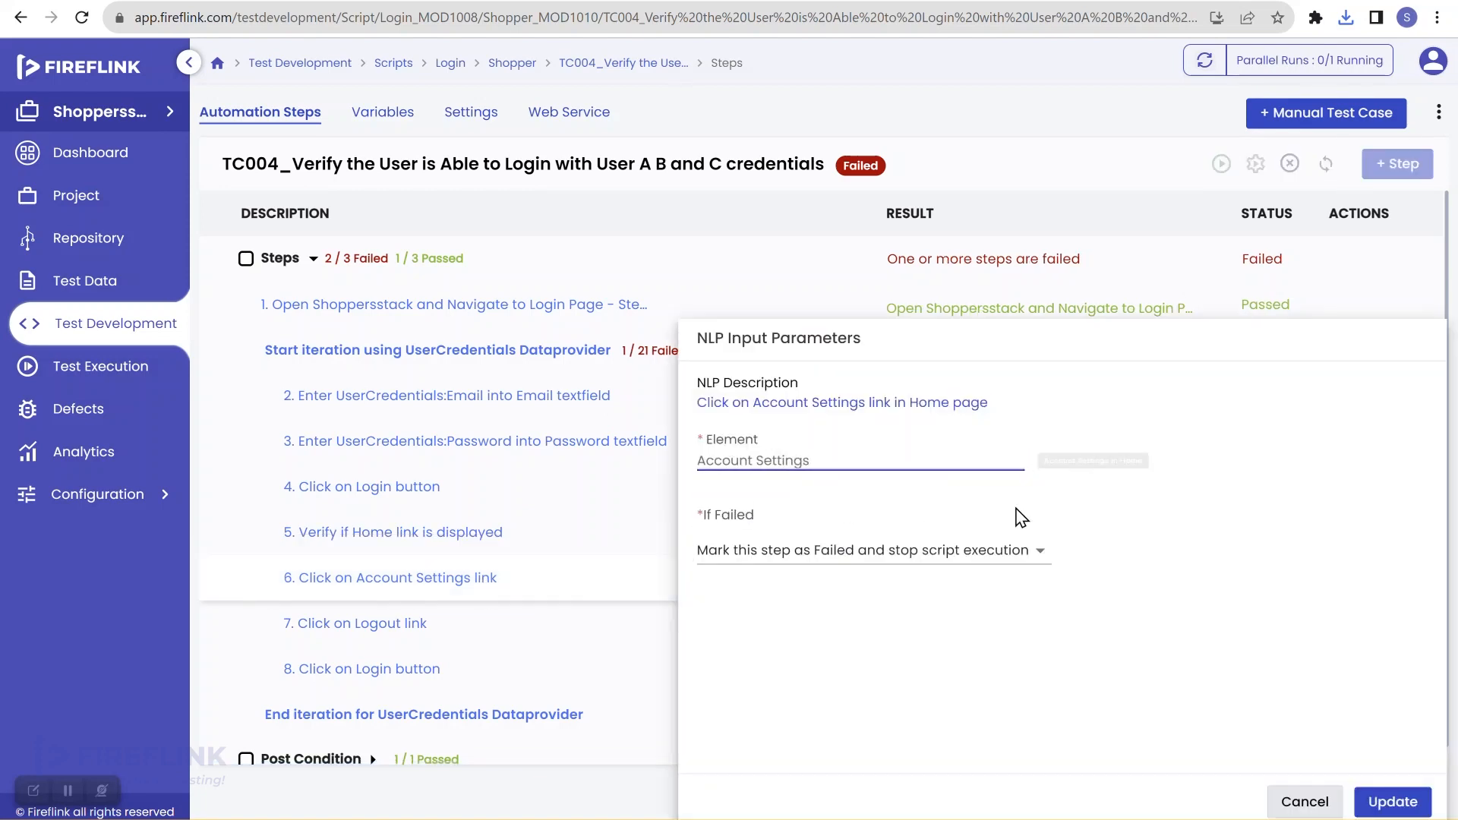
pyautogui.click(994, 480)
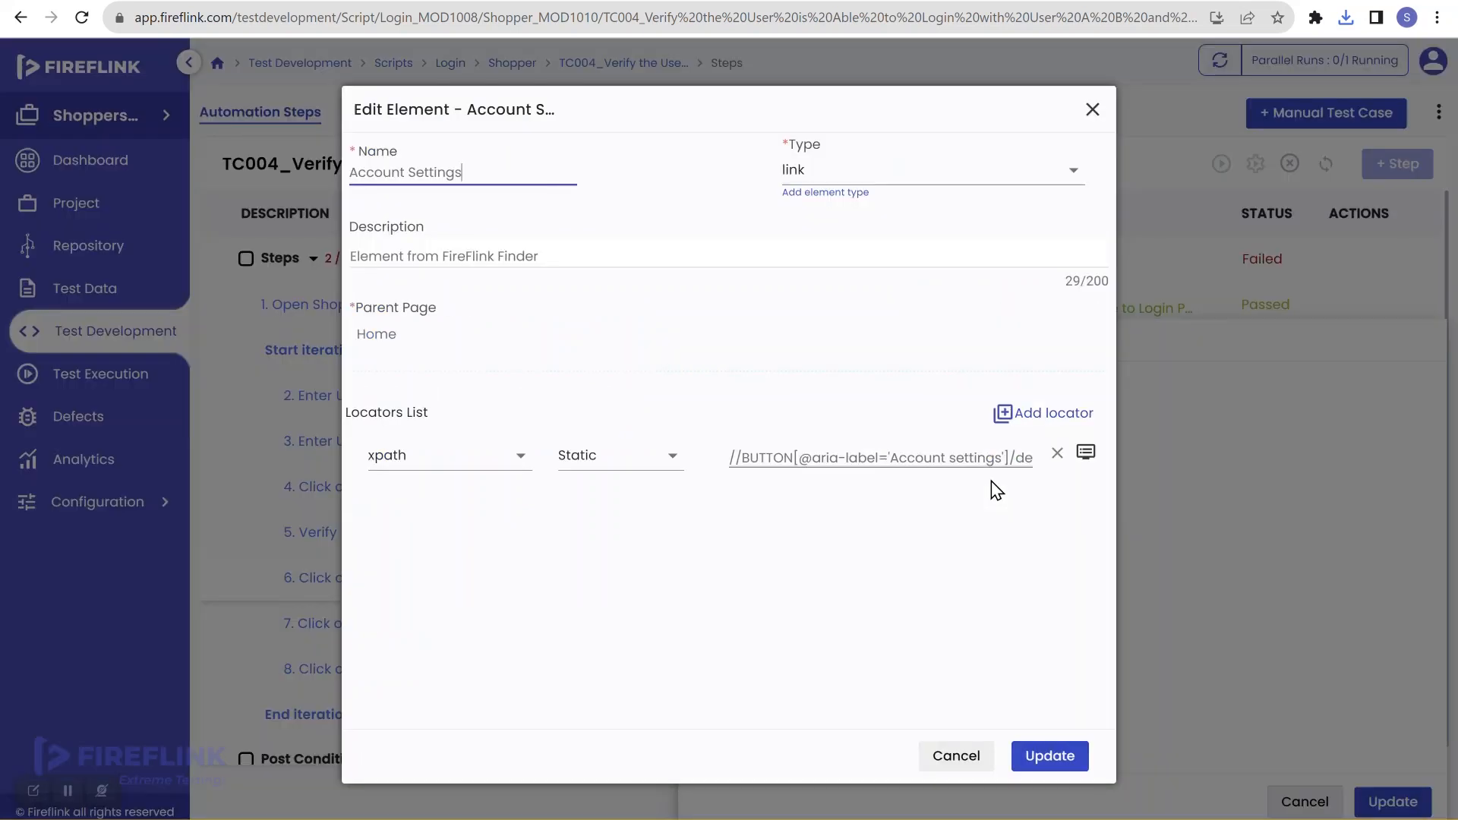
pyautogui.click(932, 450)
pyautogui.hotkey('ctrl', 'a')
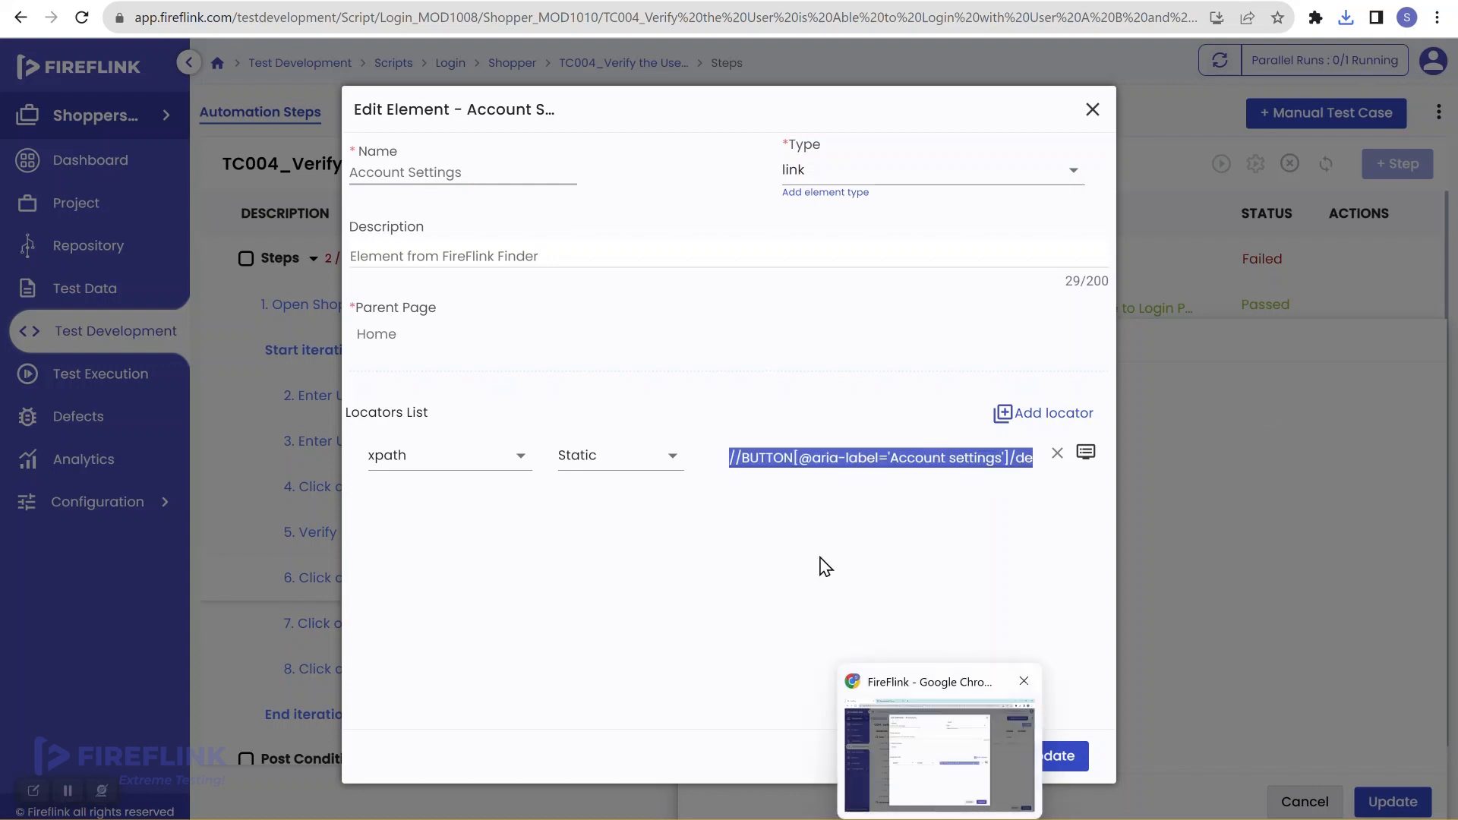
pyautogui.click(313, 2)
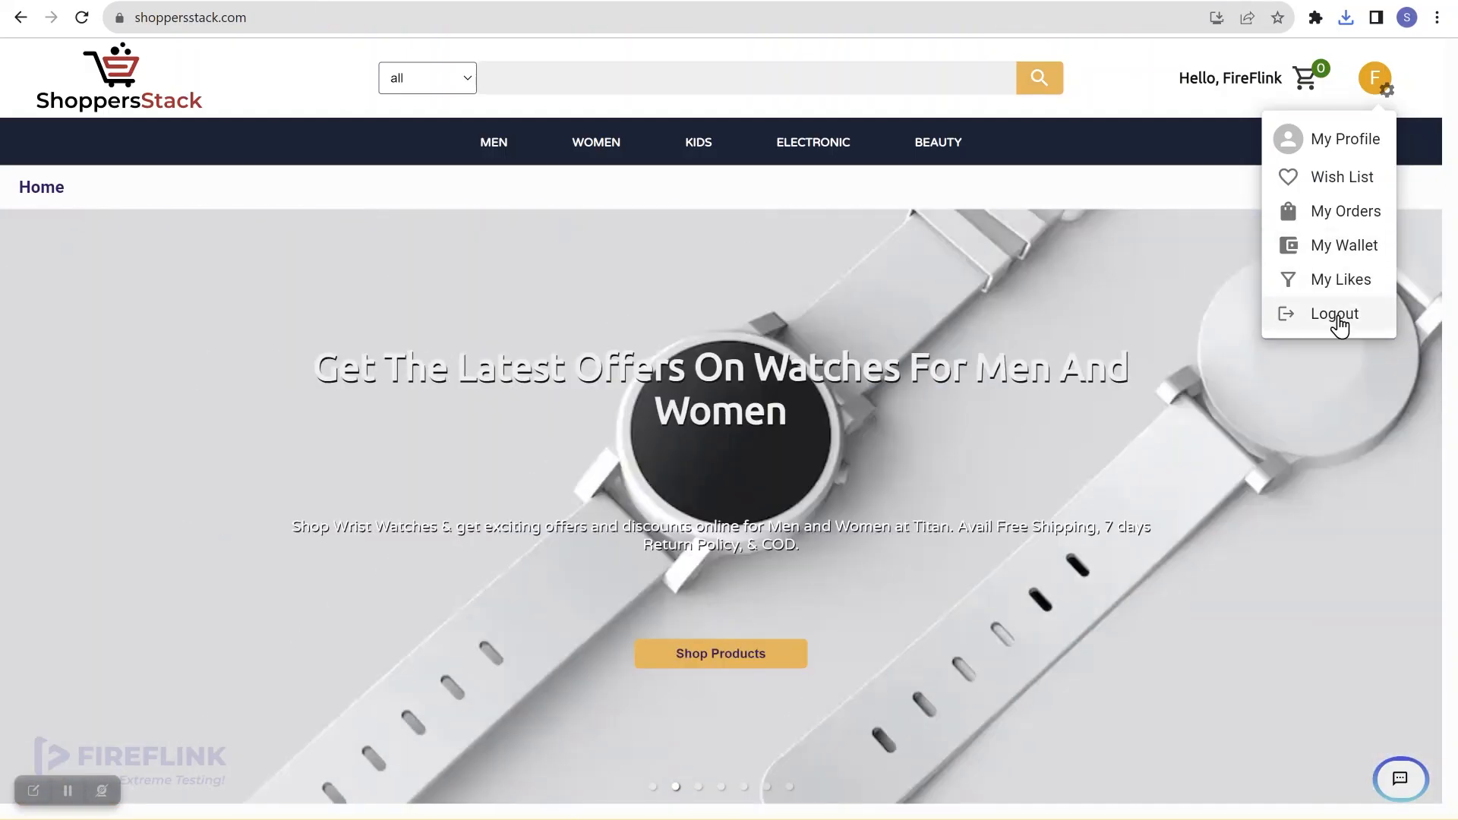
# Step: Log out of ShoppersStack and sign back in using a saved shopper account
pyautogui.click(1339, 319)
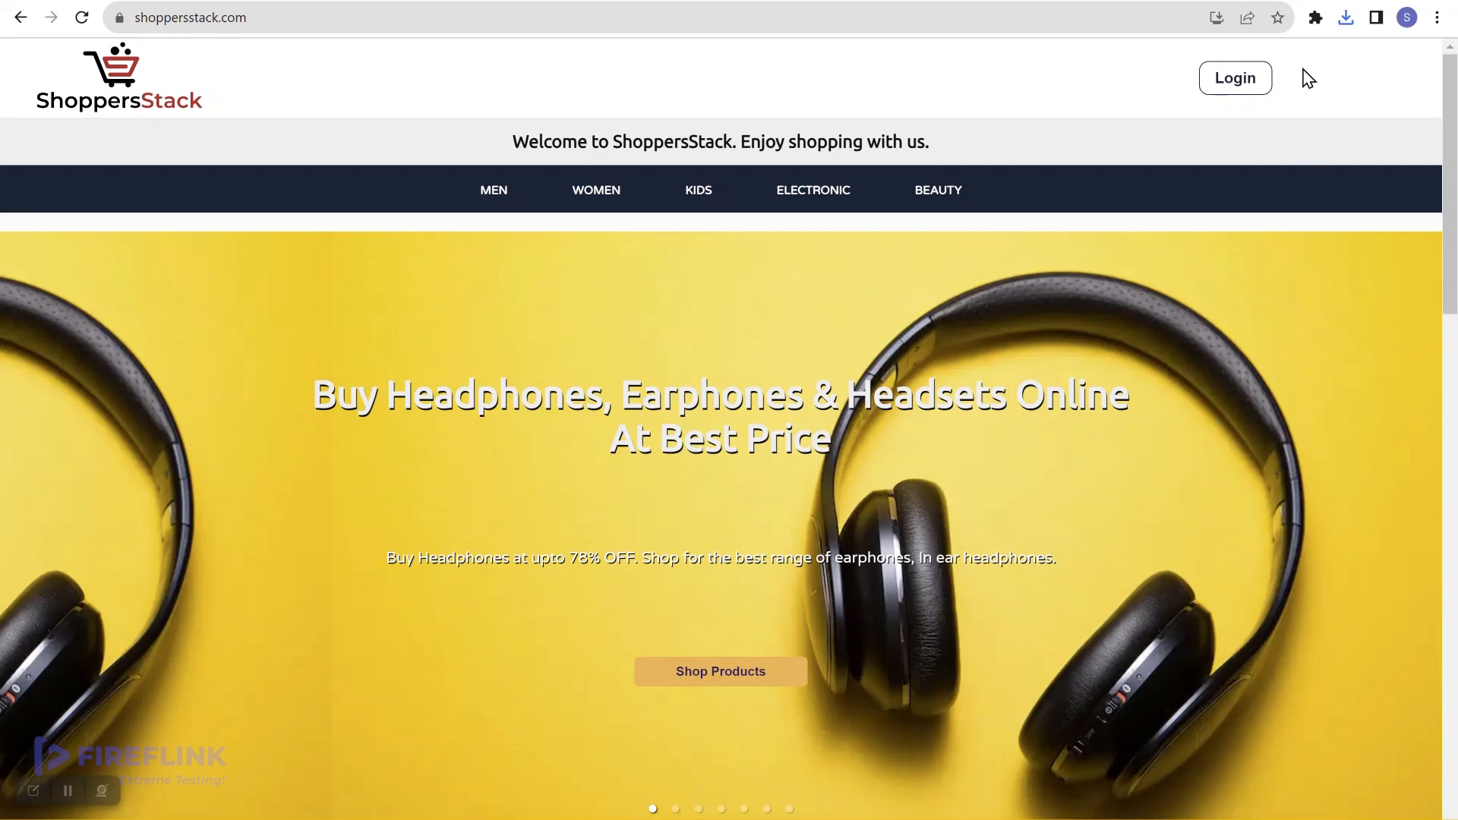
pyautogui.click(1244, 90)
pyautogui.click(768, 254)
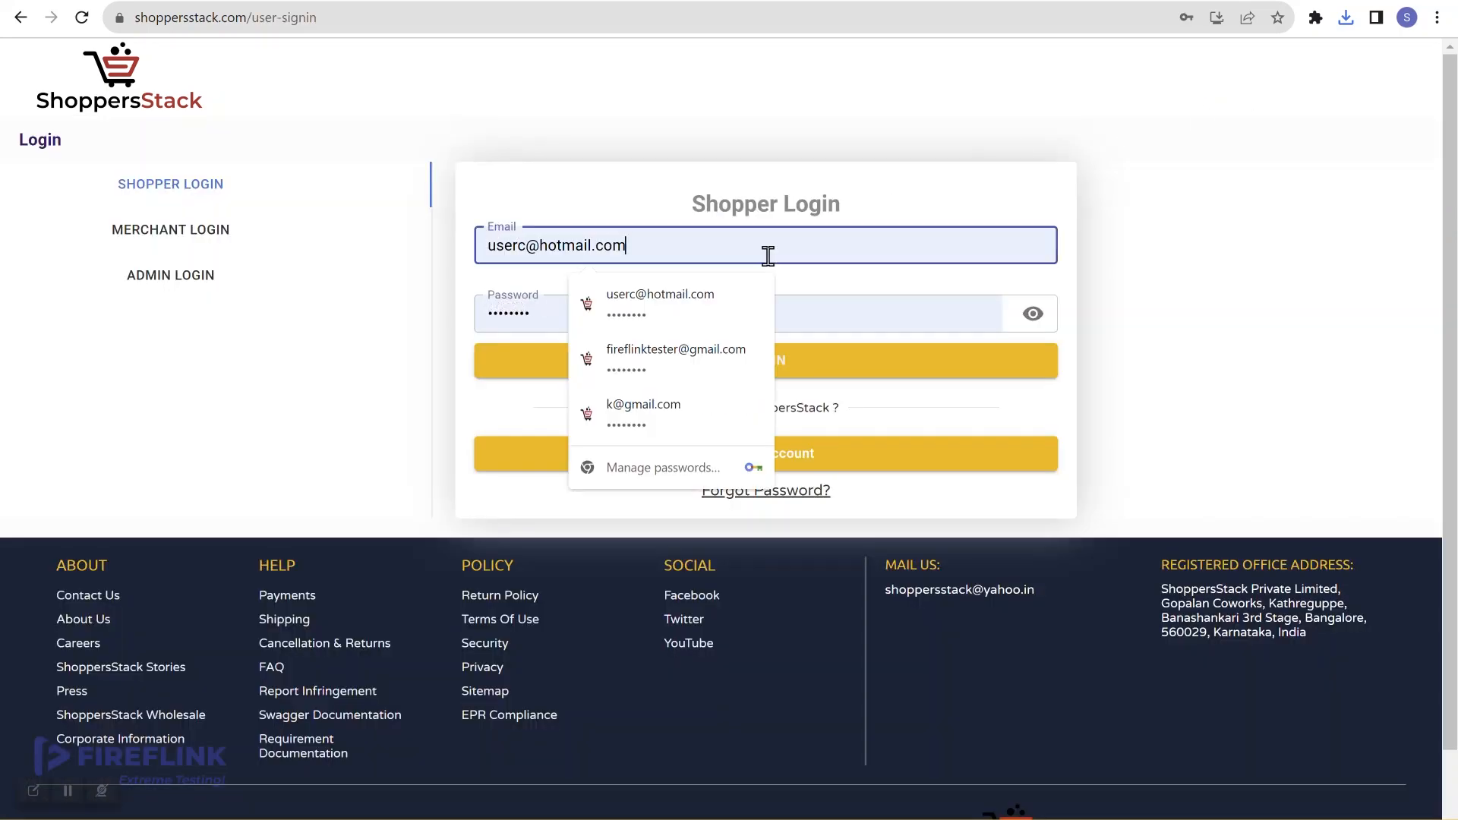
pyautogui.click(708, 358)
pyautogui.click(825, 361)
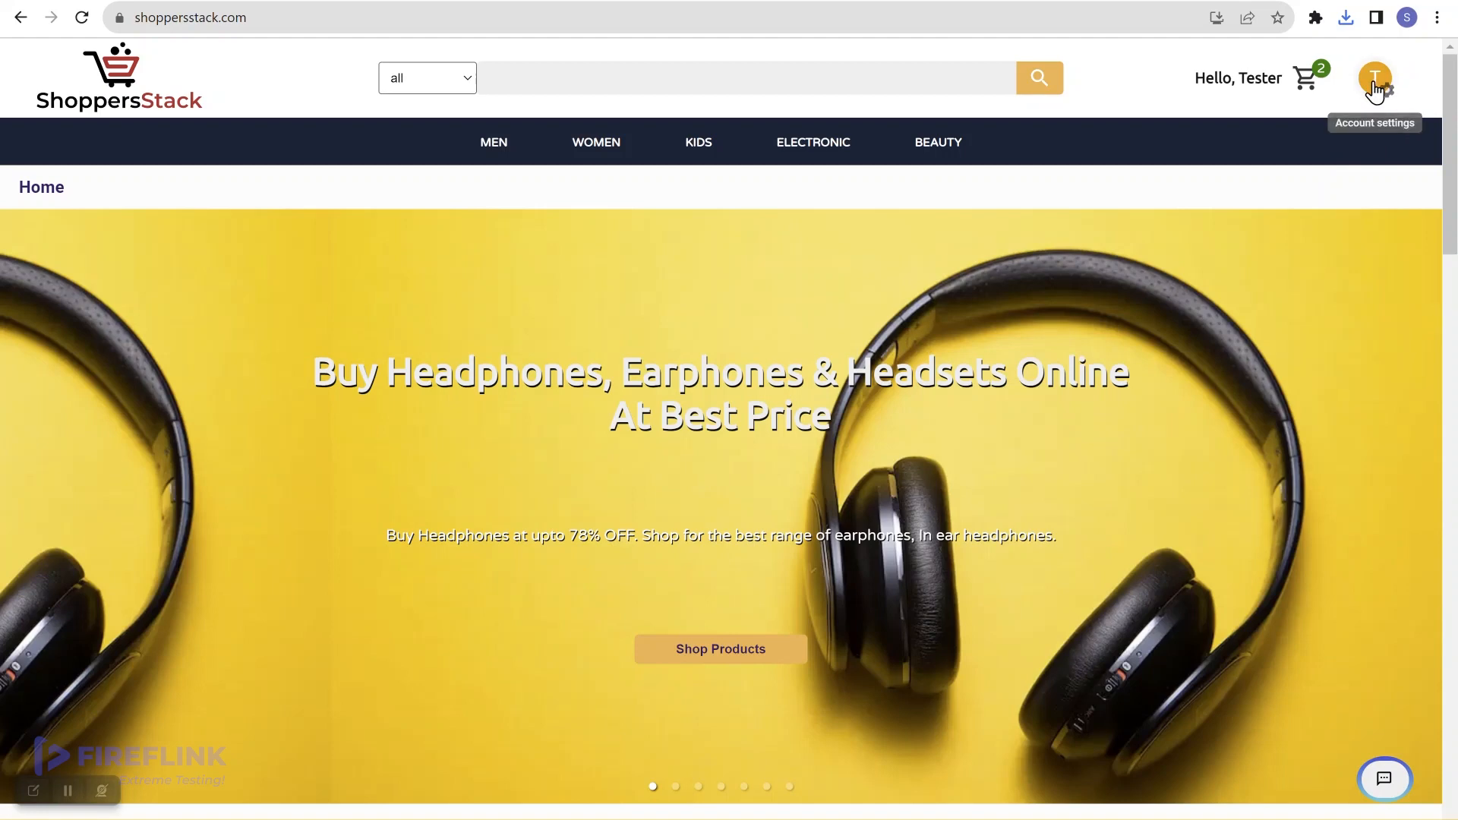
pyautogui.rightClick(1194, 190)
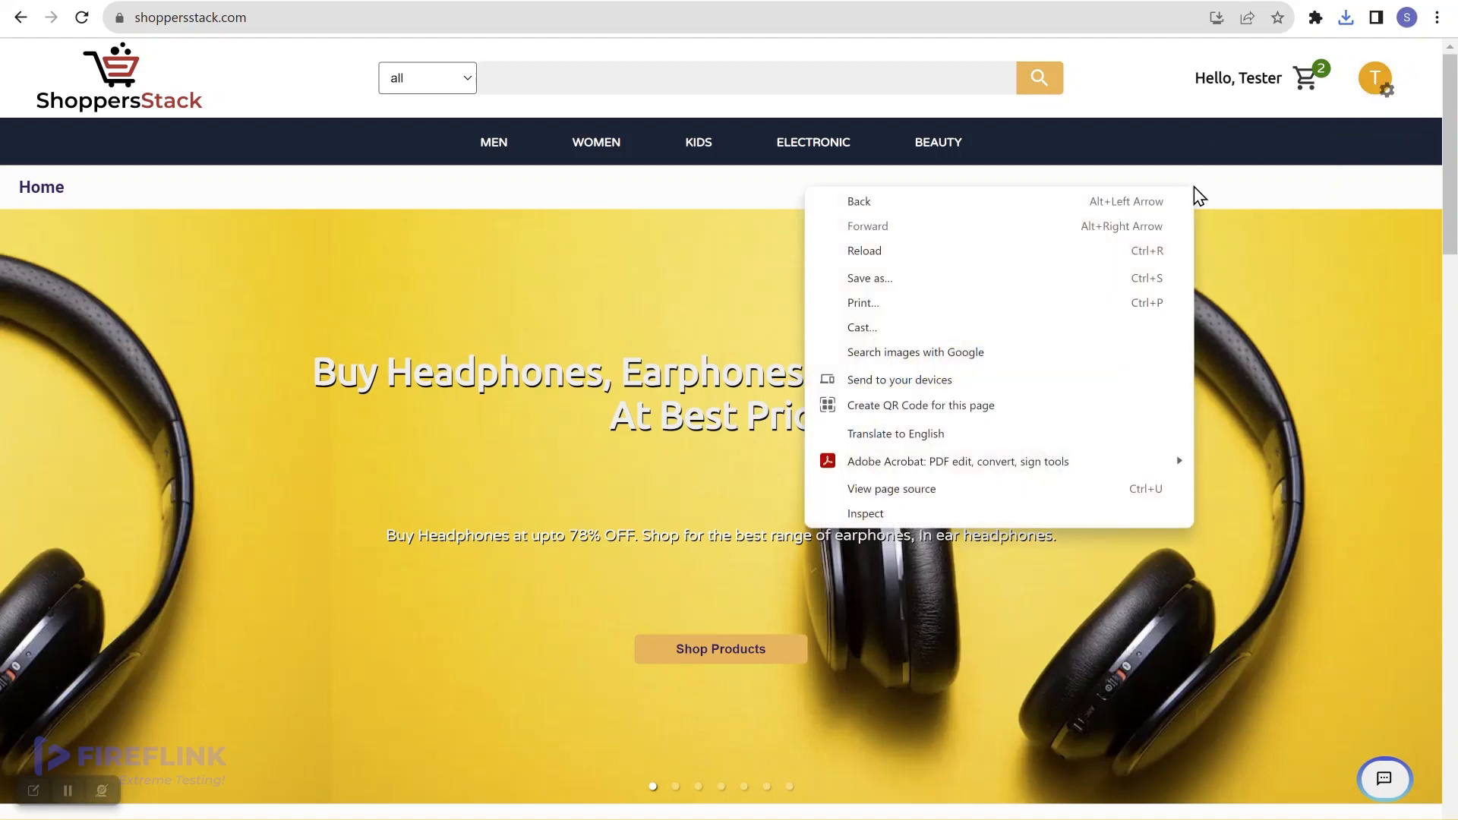
pyautogui.click(1028, 513)
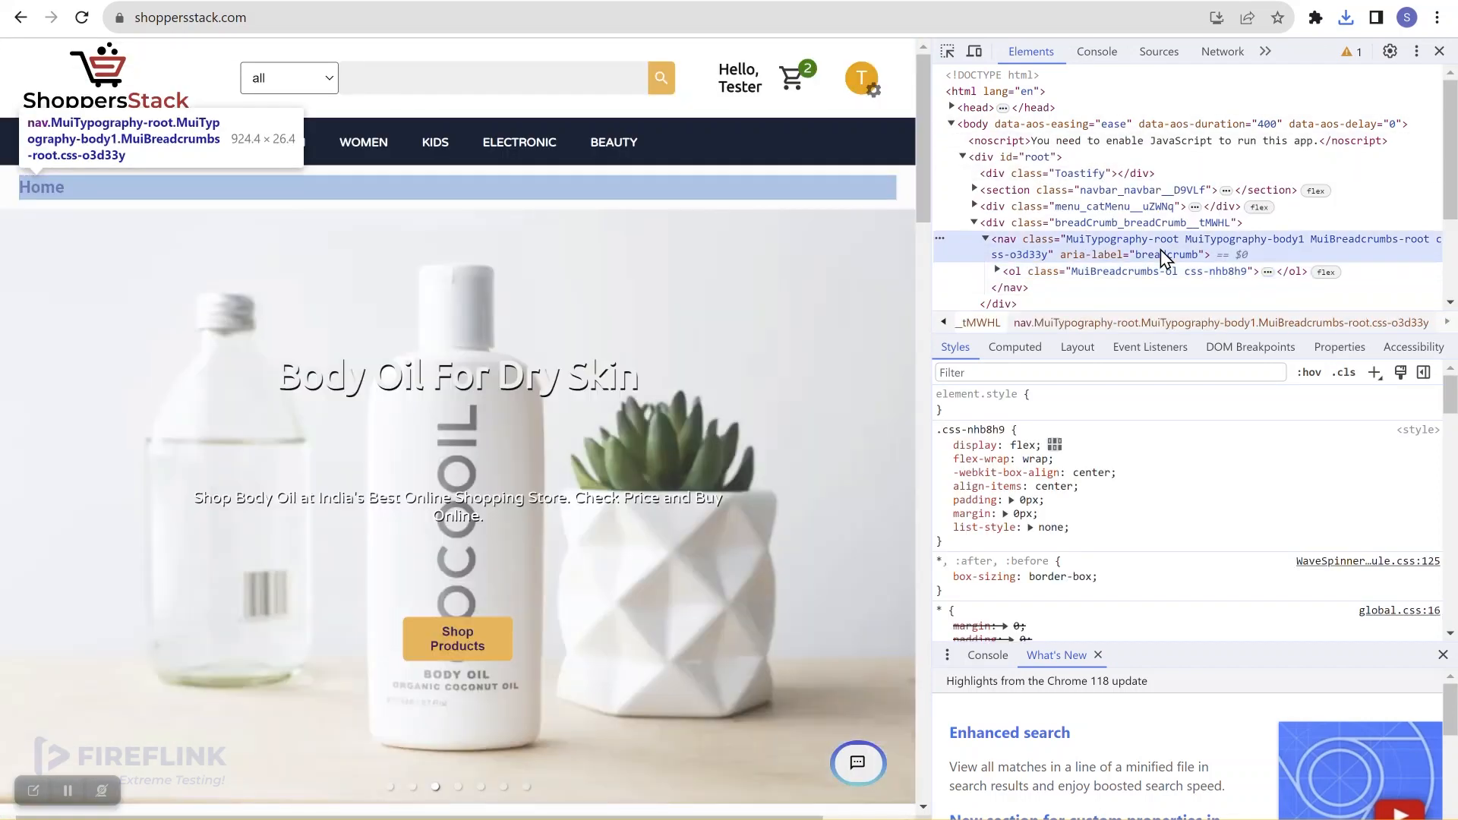
pyautogui.click(1160, 254)
pyautogui.hotkey('ctrl', 'f')
pyautogui.write("//BUTTON[@aria-label='Account settings']/descendant::DIV[.='k']")
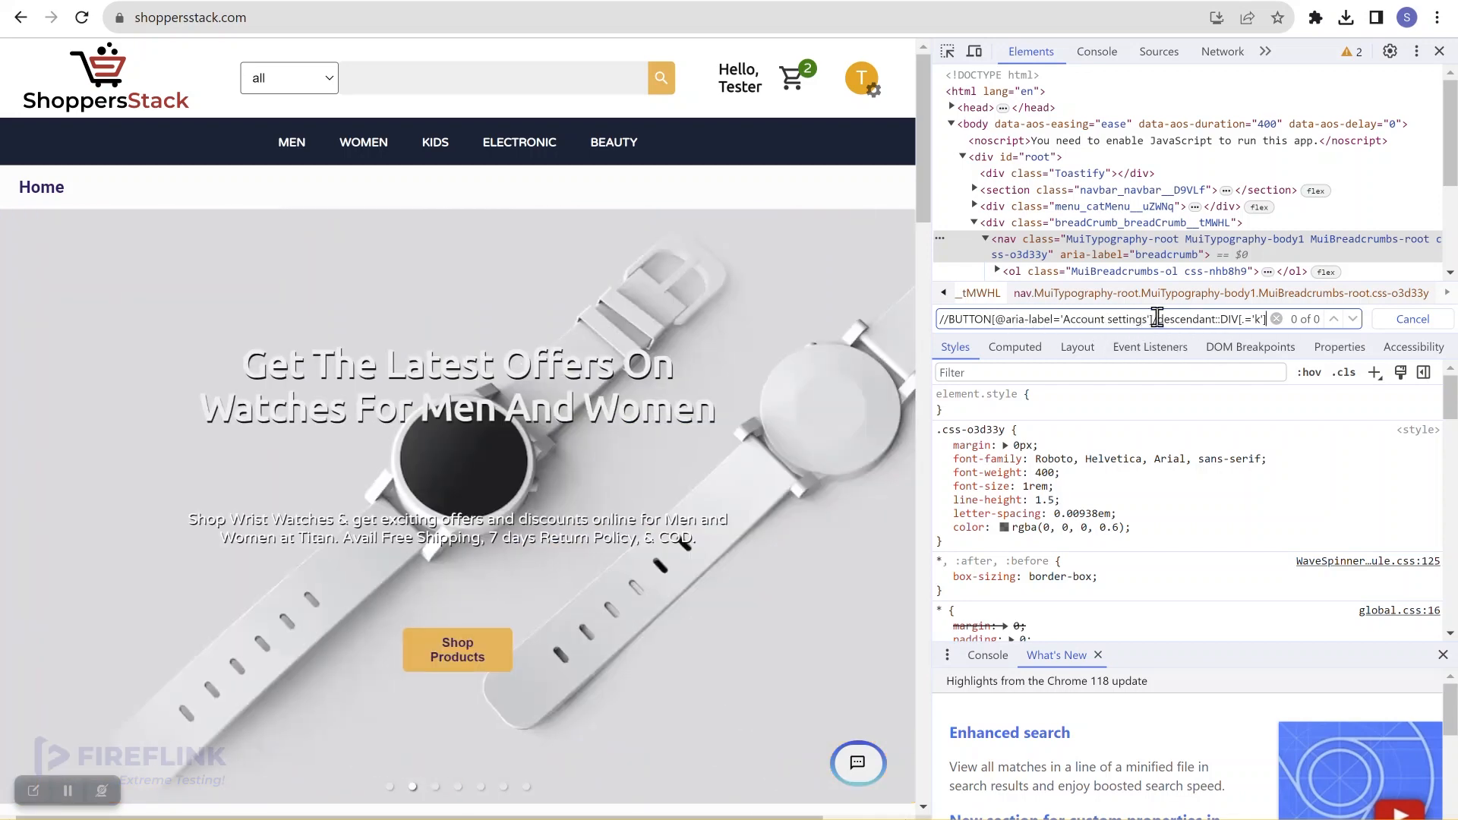
pyautogui.moveTo(1152, 319); pyautogui.dragTo(1285, 331)
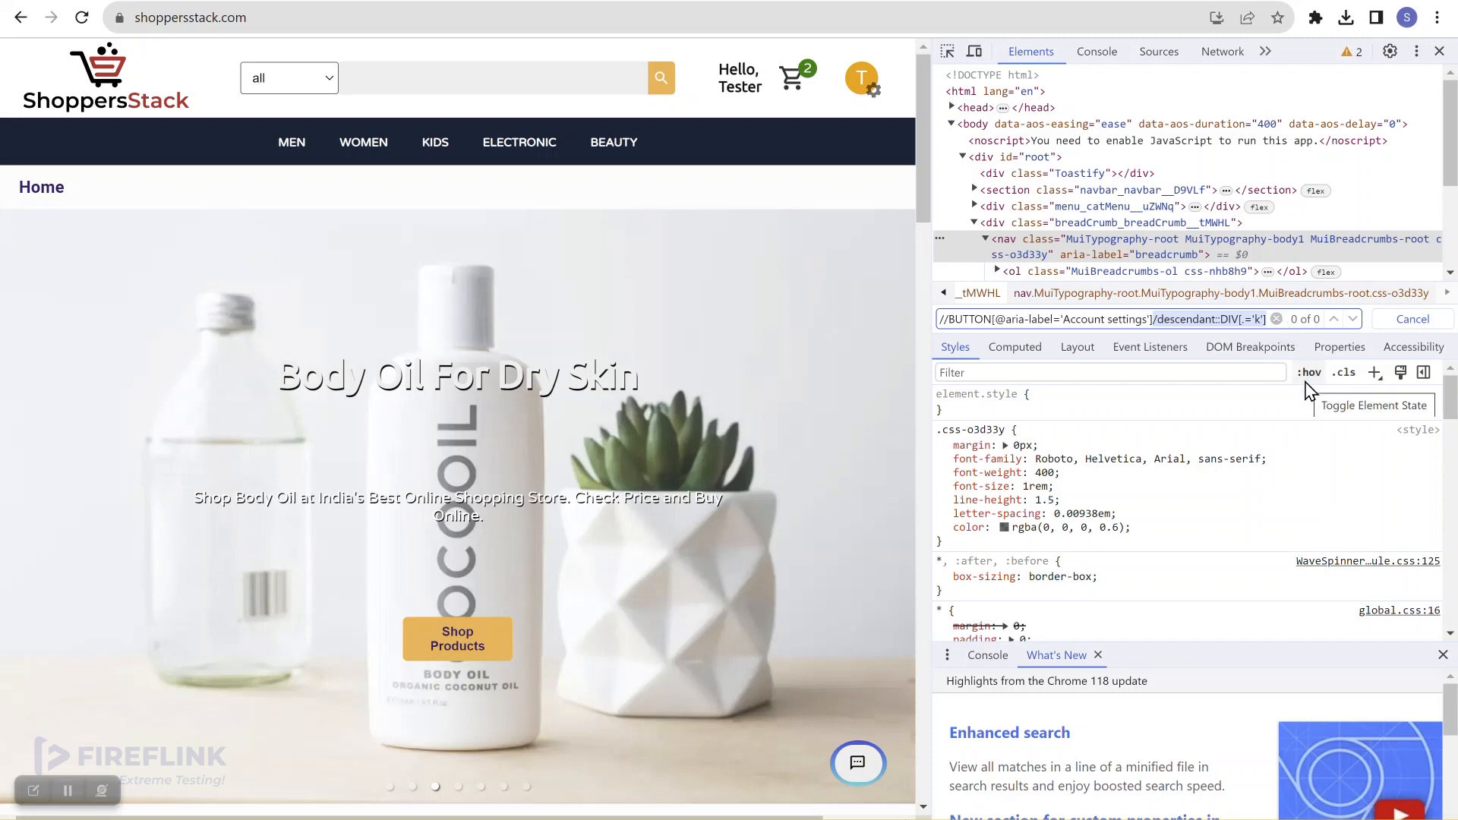
pyautogui.press('BackSpace')
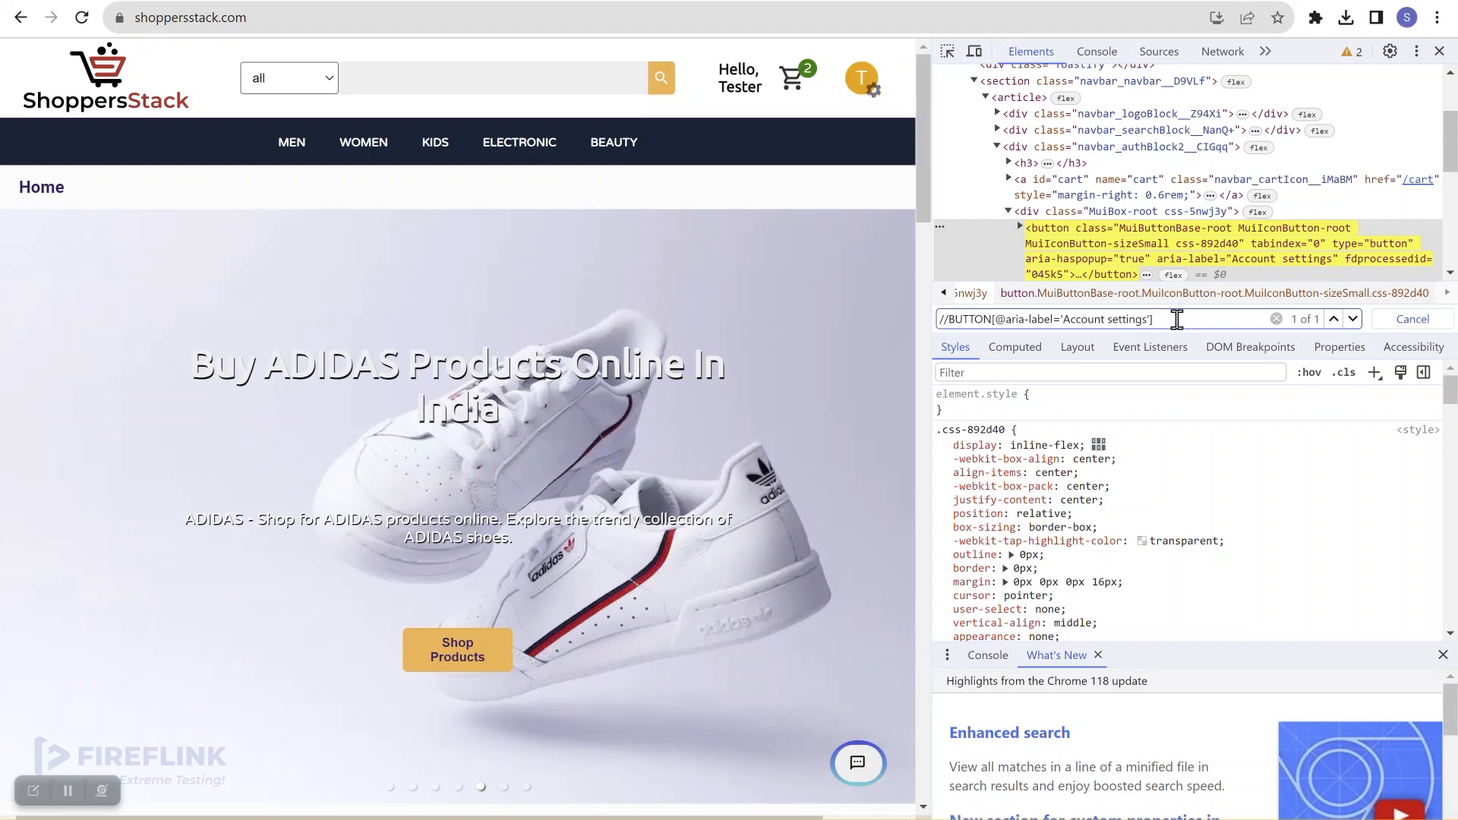
pyautogui.moveTo(1176, 319); pyautogui.dragTo(927, 325)
pyautogui.hotkey('ctrl', 'c')
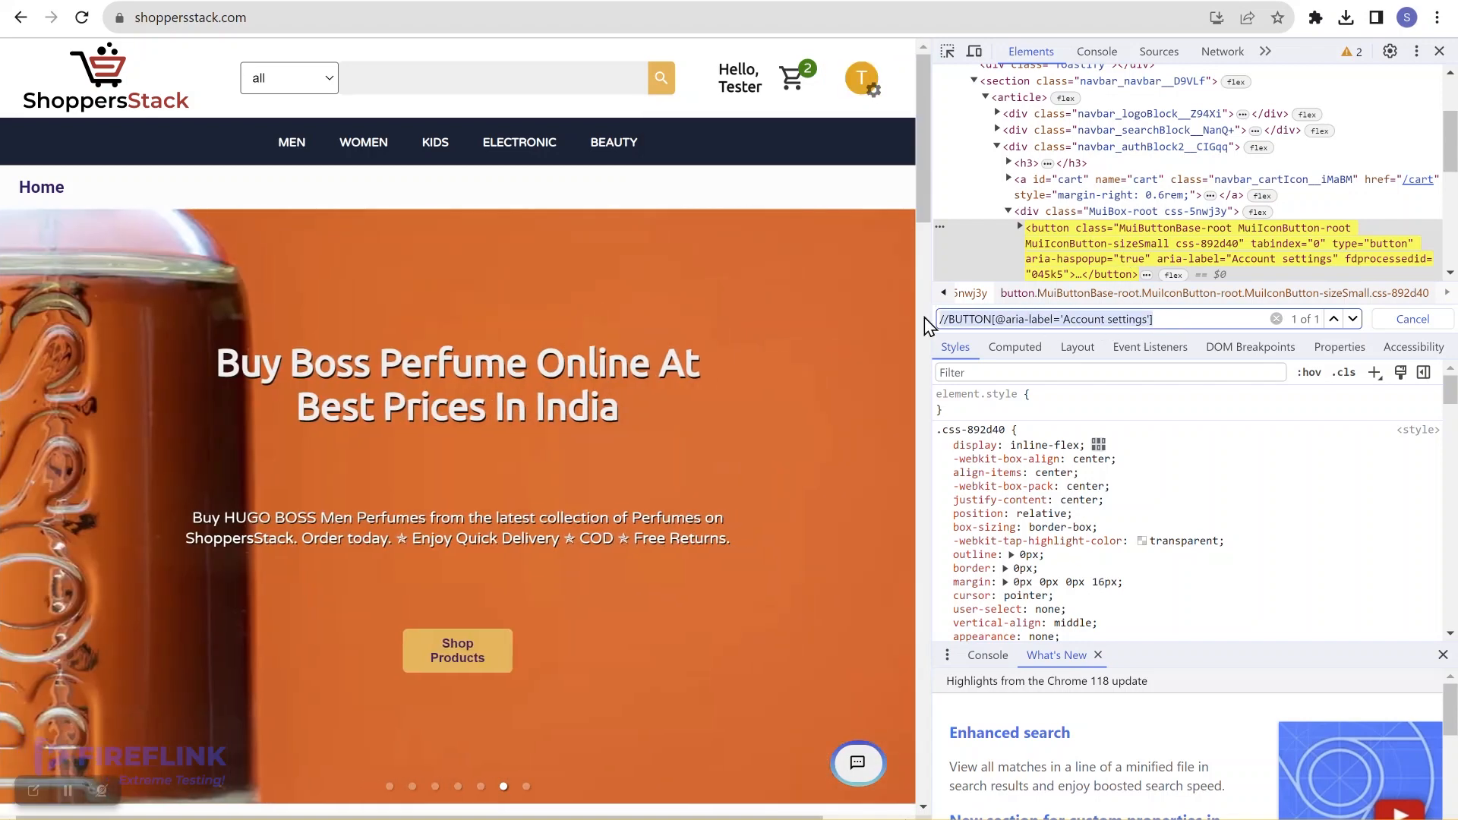
pyautogui.click(1364, 1)
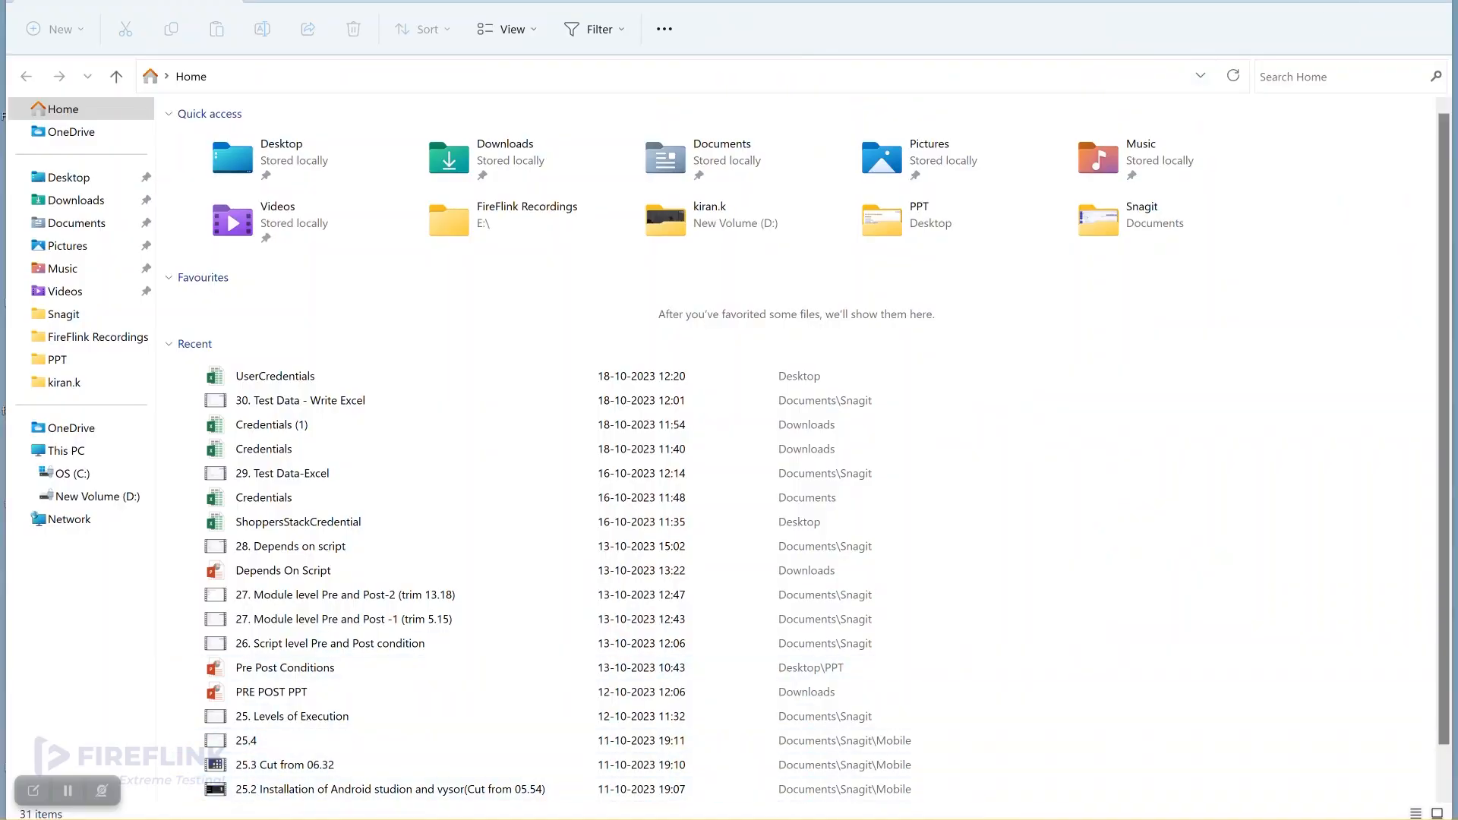
pyautogui.click(942, 798)
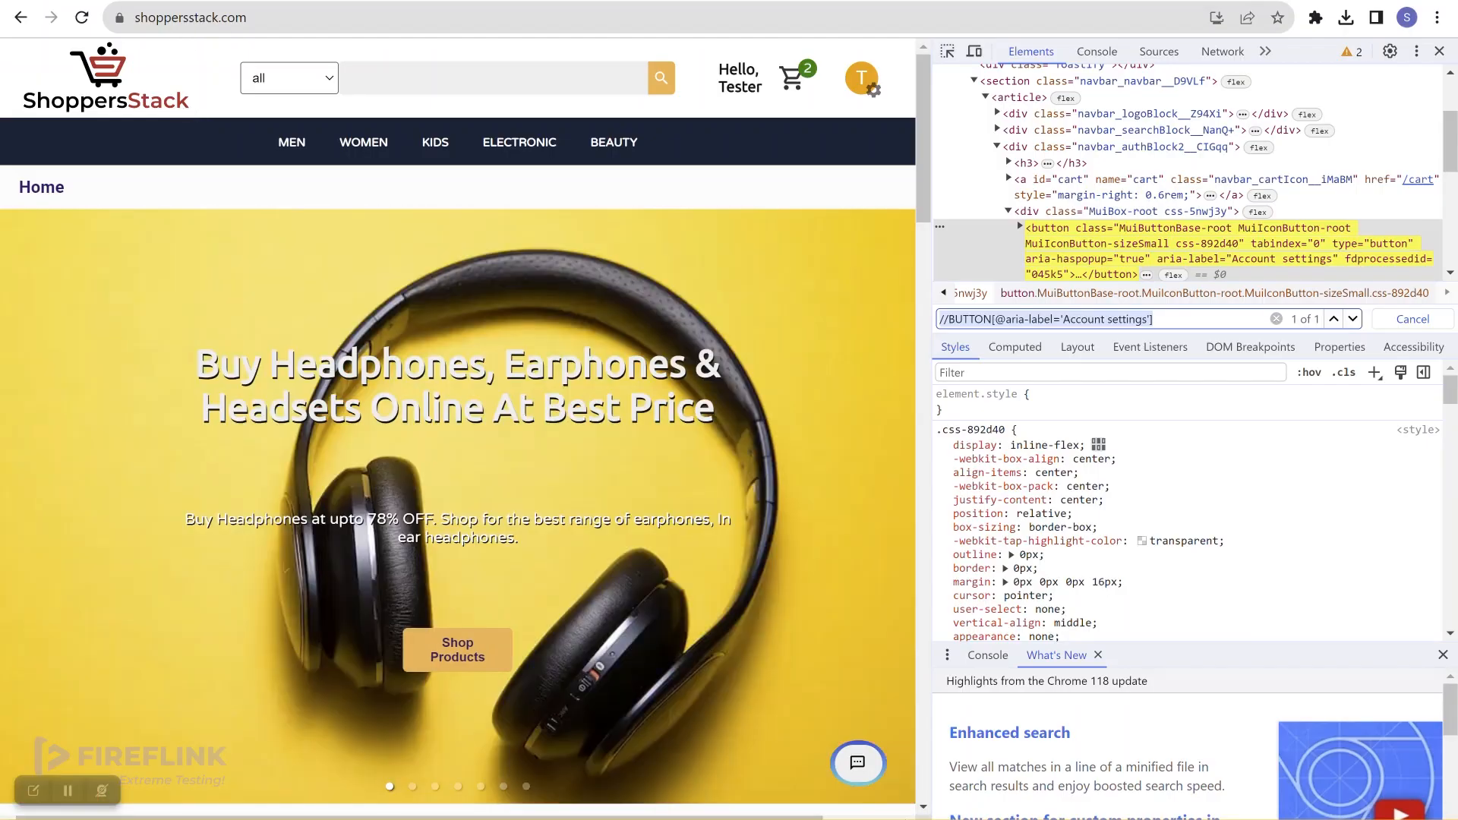
pyautogui.hotkey('alt', 'Tab')
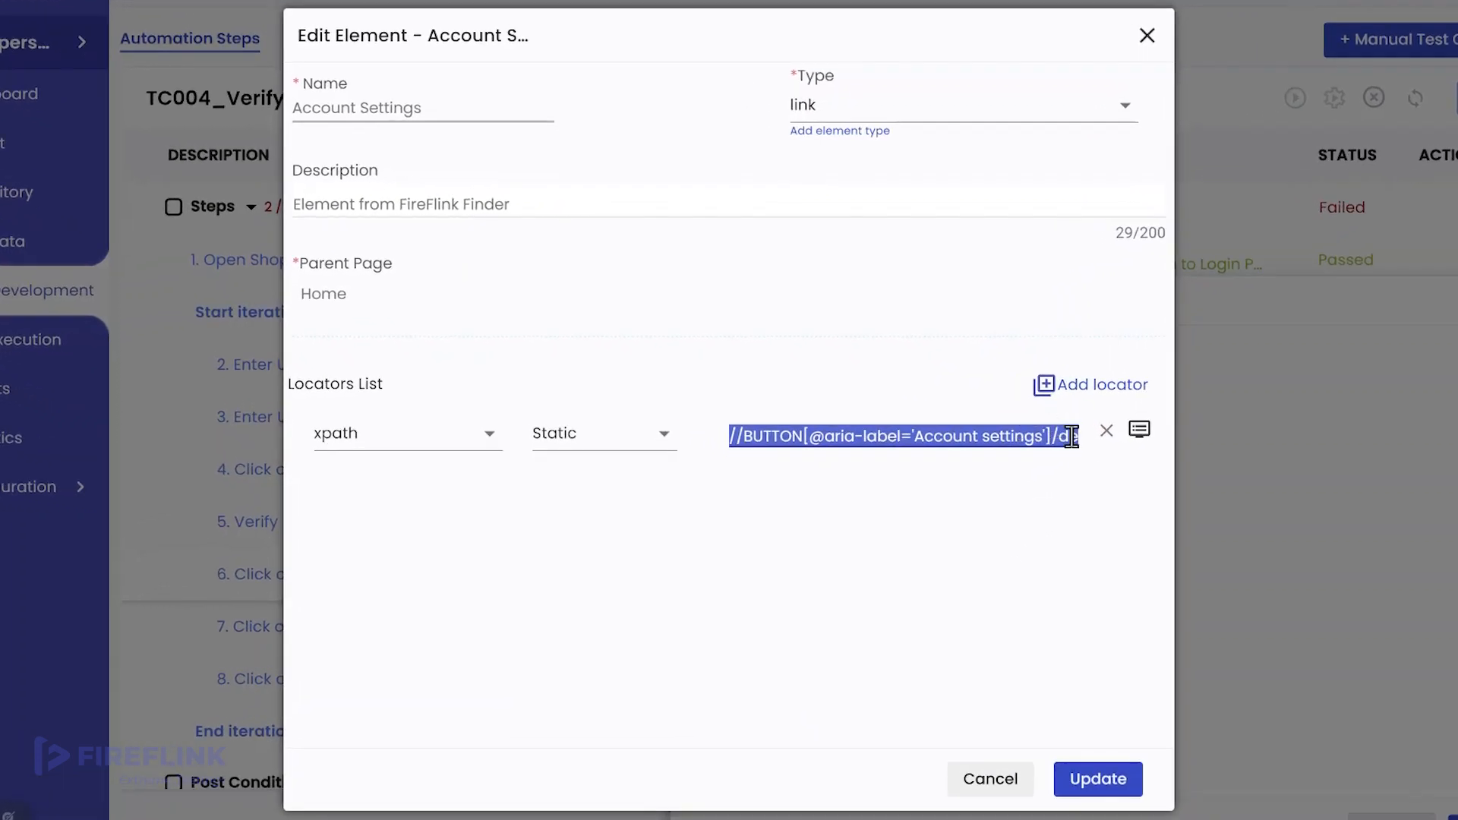
# Step: Replace the Account Settings locator with the pasted Static xpath, save the step, and run TC004
pyautogui.click(1057, 453)
pyautogui.click(1004, 431)
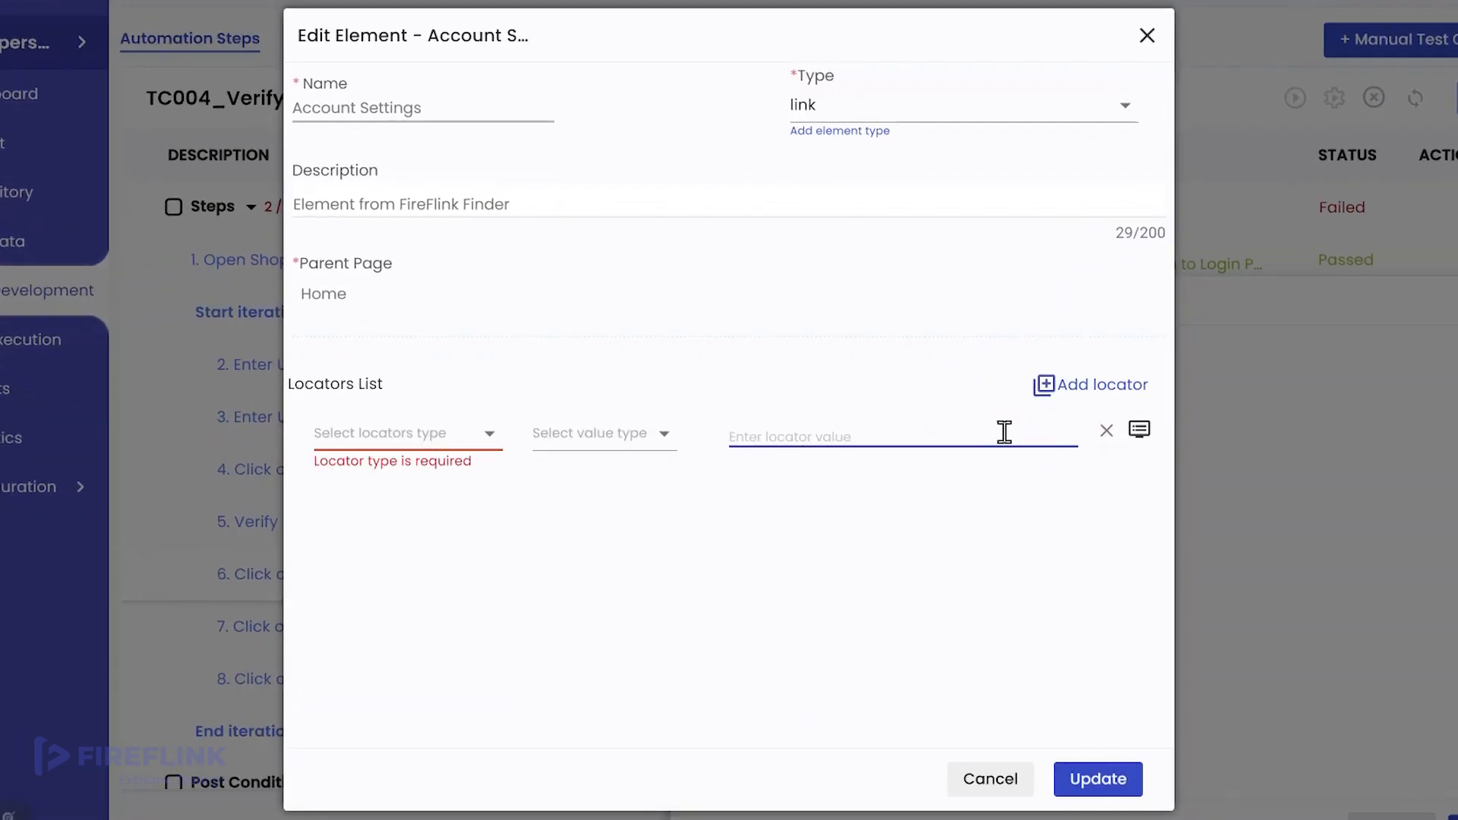
pyautogui.hotkey('ctrl', 'v')
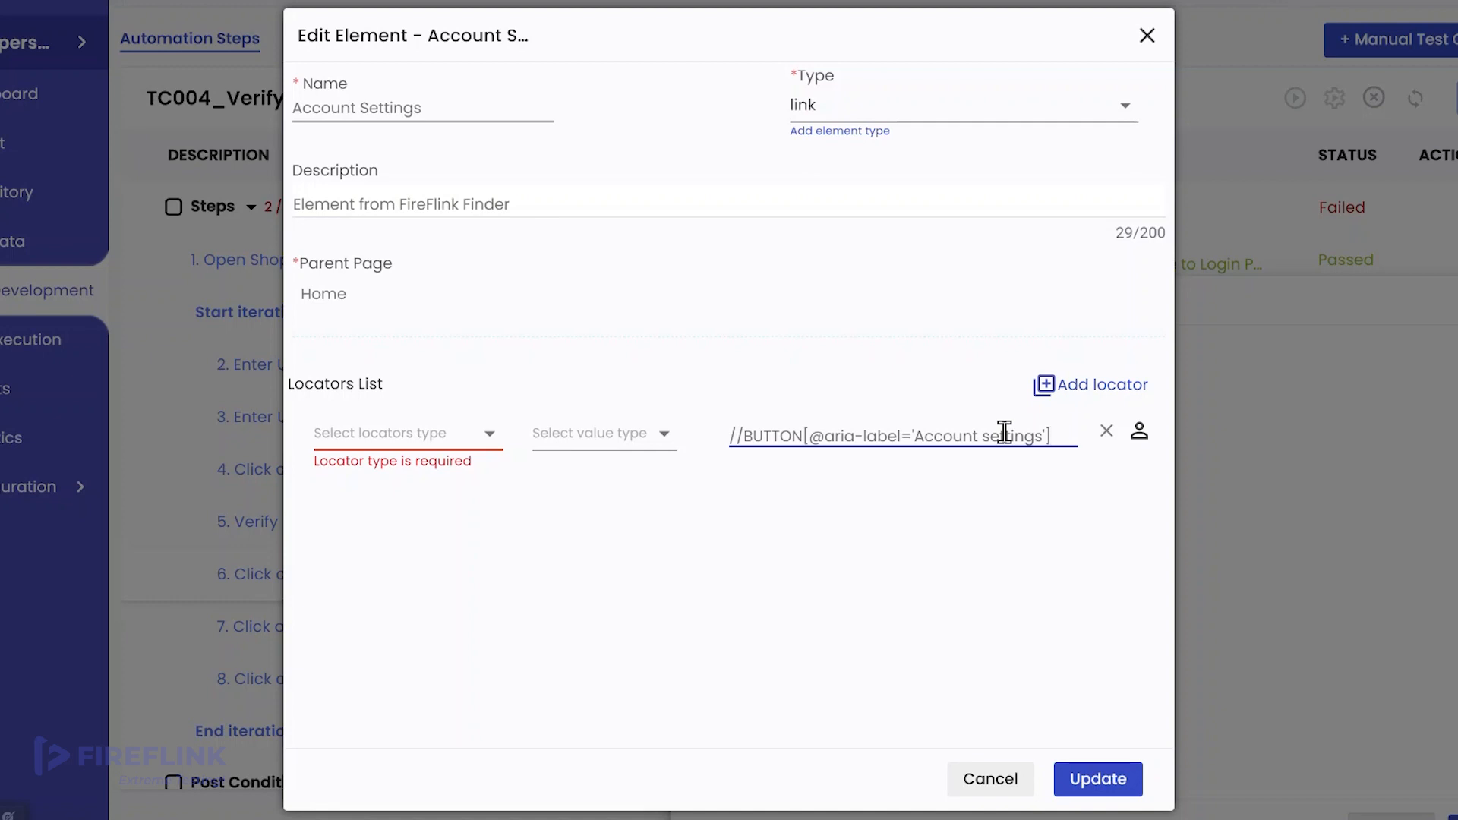
pyautogui.click(433, 447)
pyautogui.scroll(-2, 417, 602)
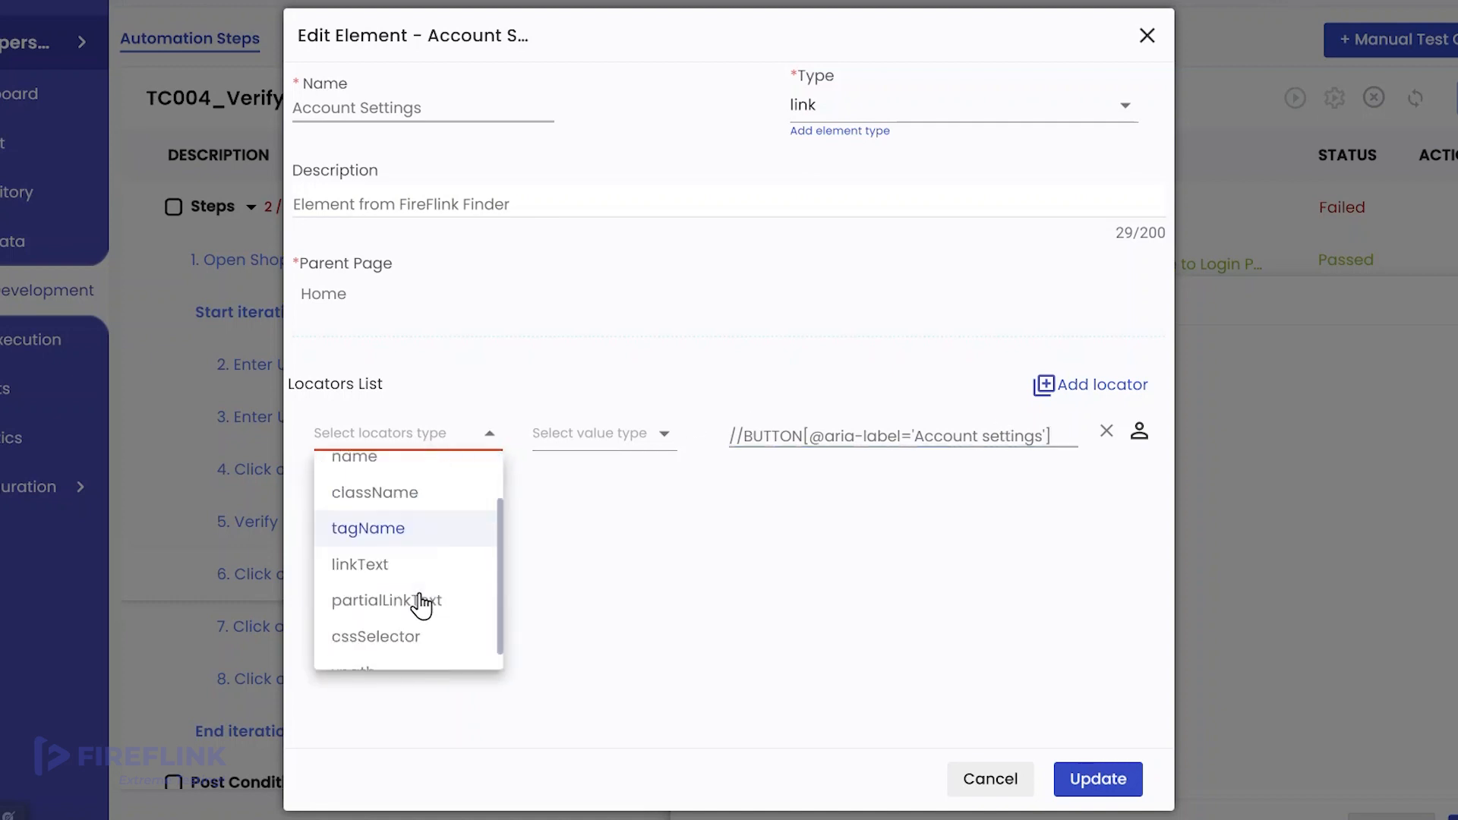
pyautogui.click(407, 652)
pyautogui.click(627, 440)
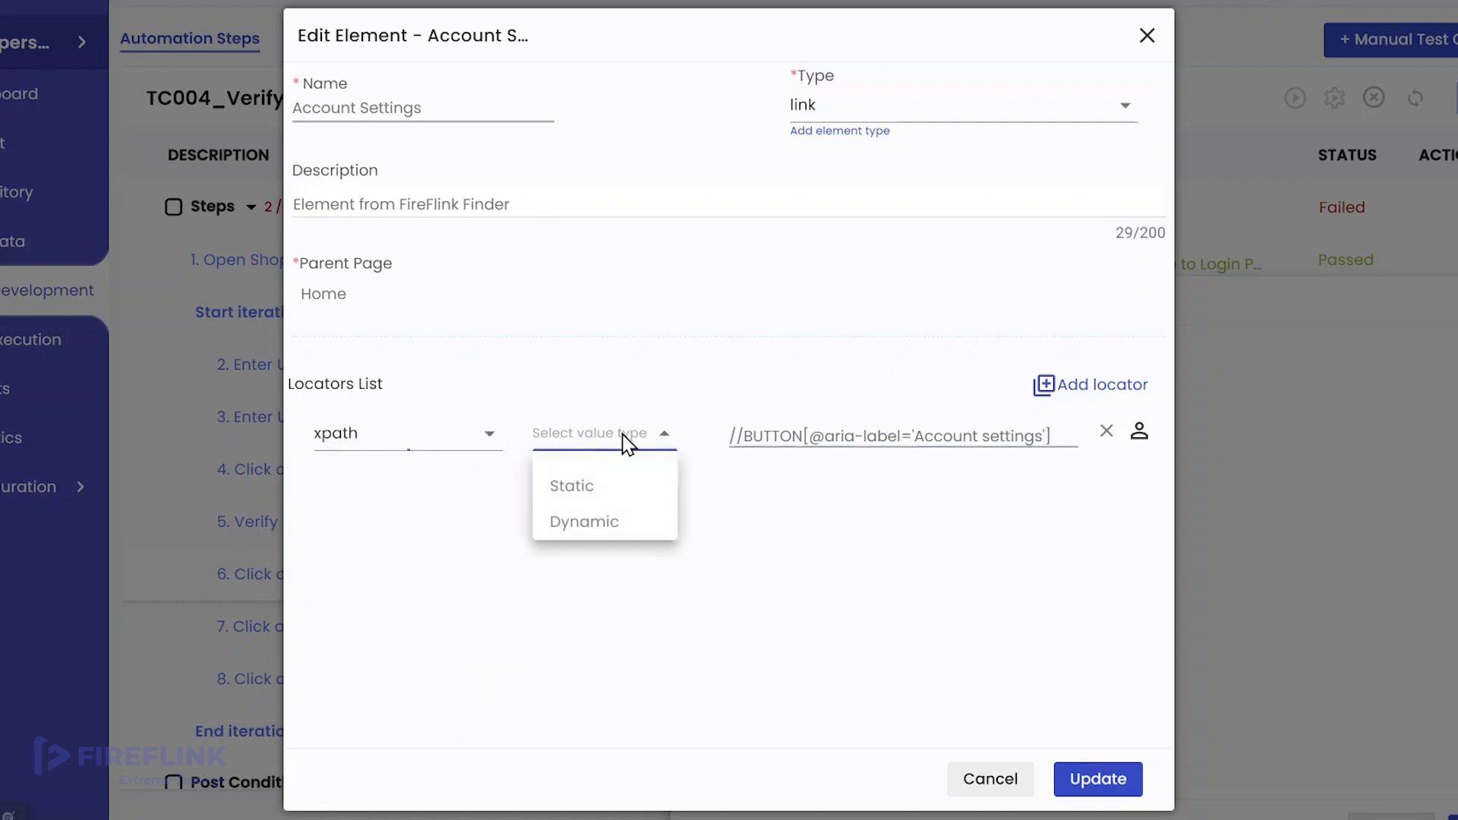
pyautogui.click(612, 490)
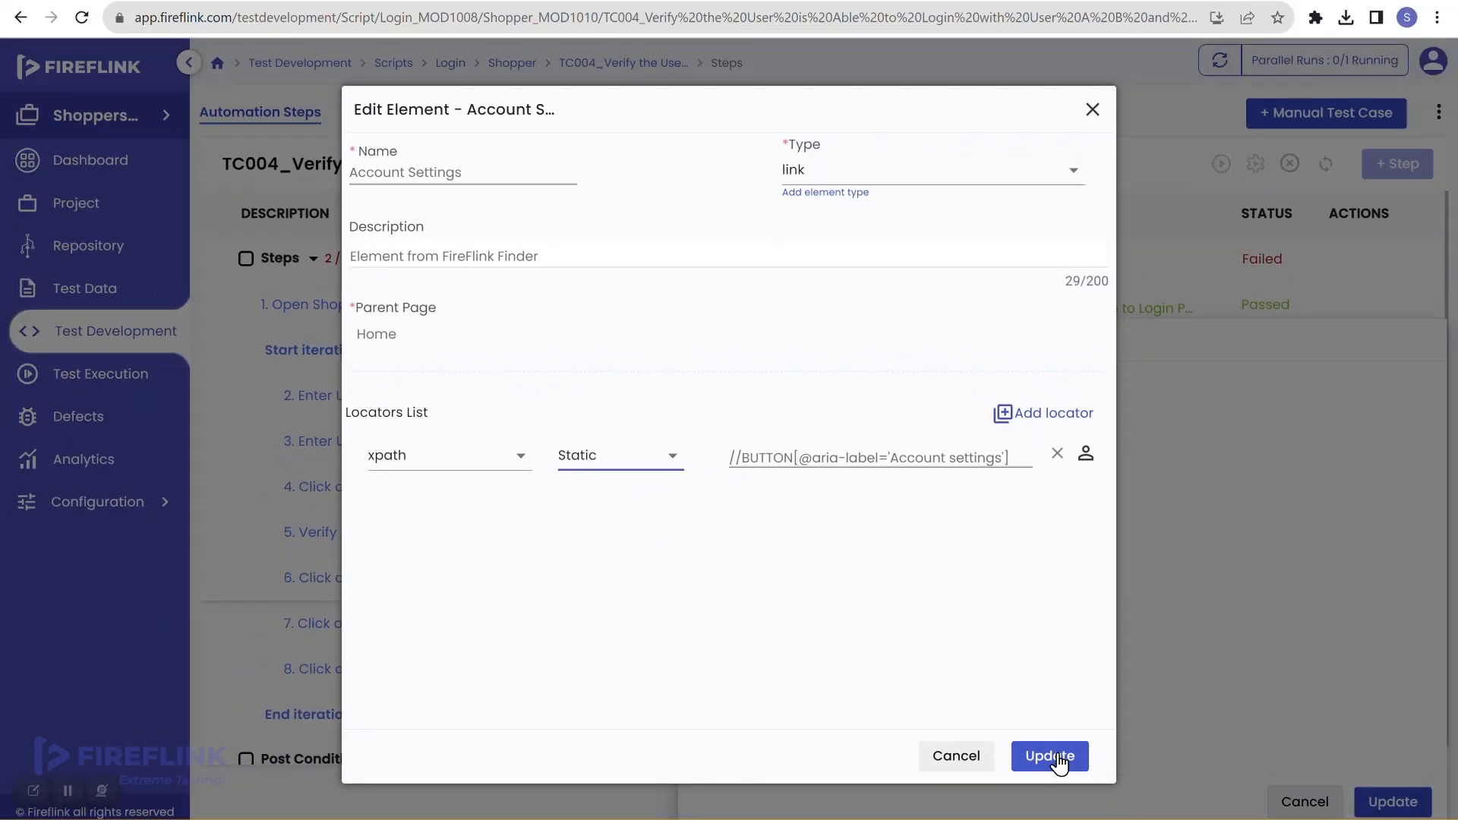
pyautogui.click(1051, 757)
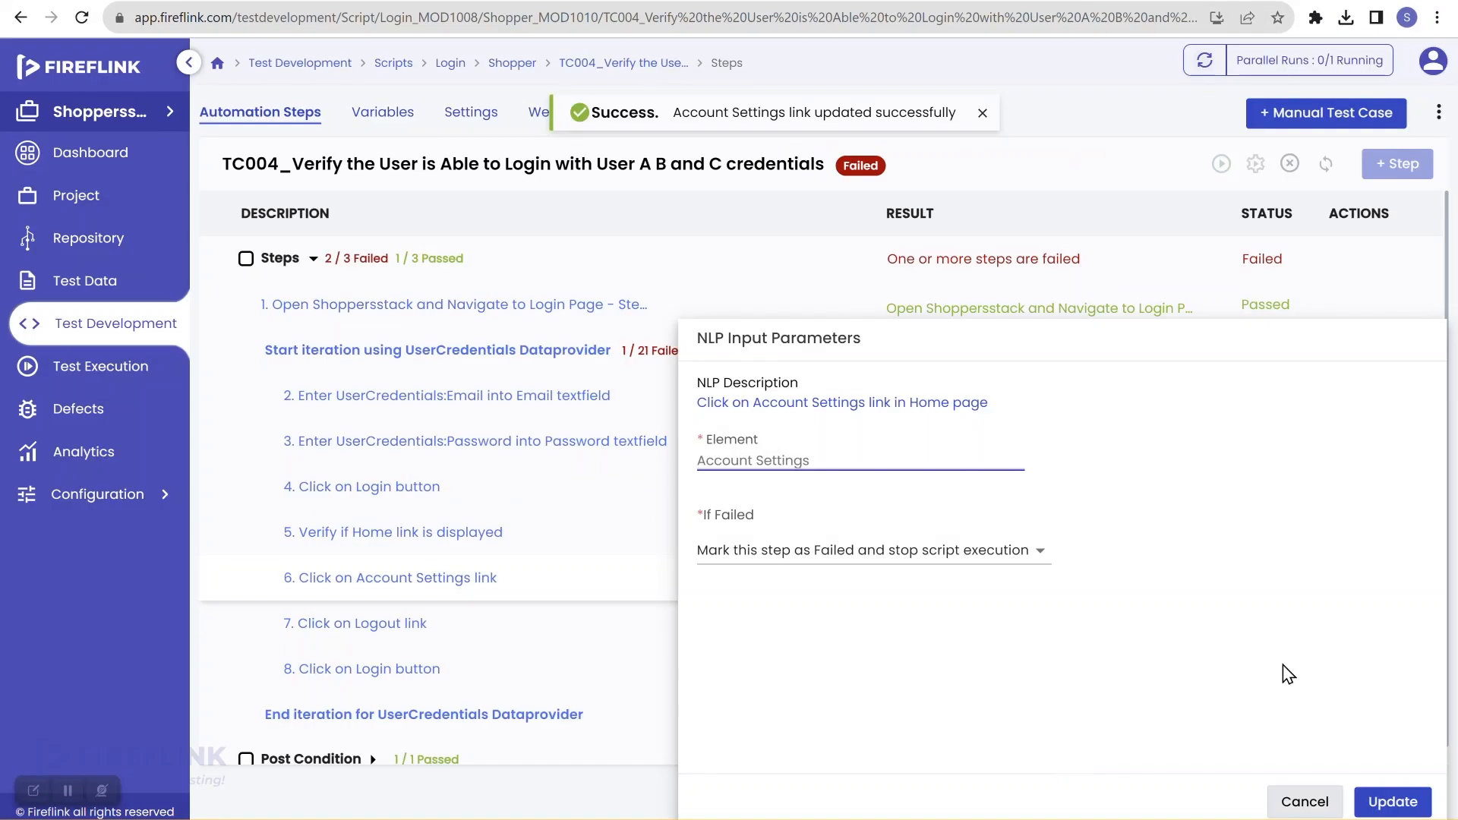
pyautogui.click(1381, 802)
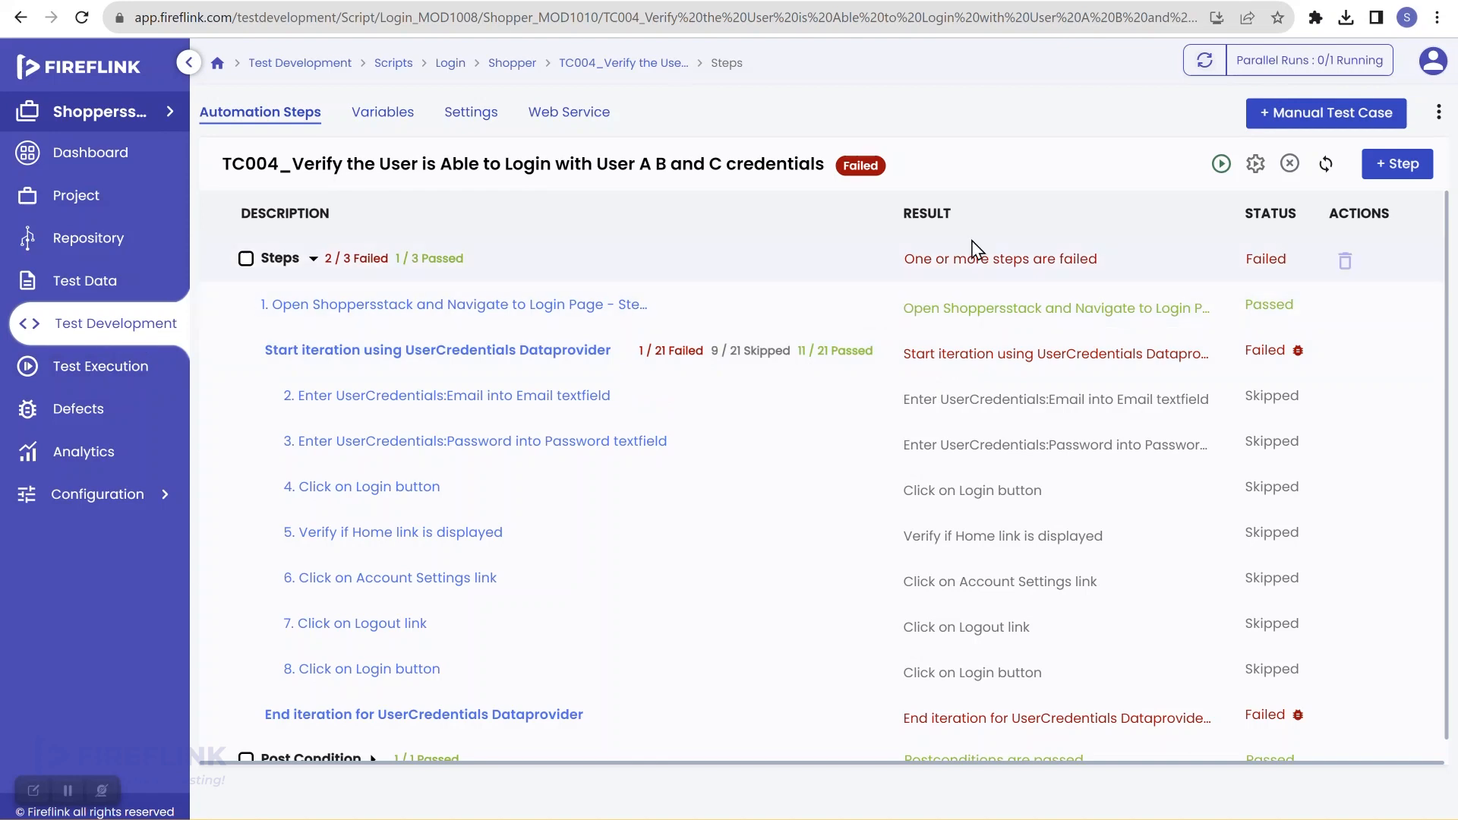
pyautogui.click(1222, 170)
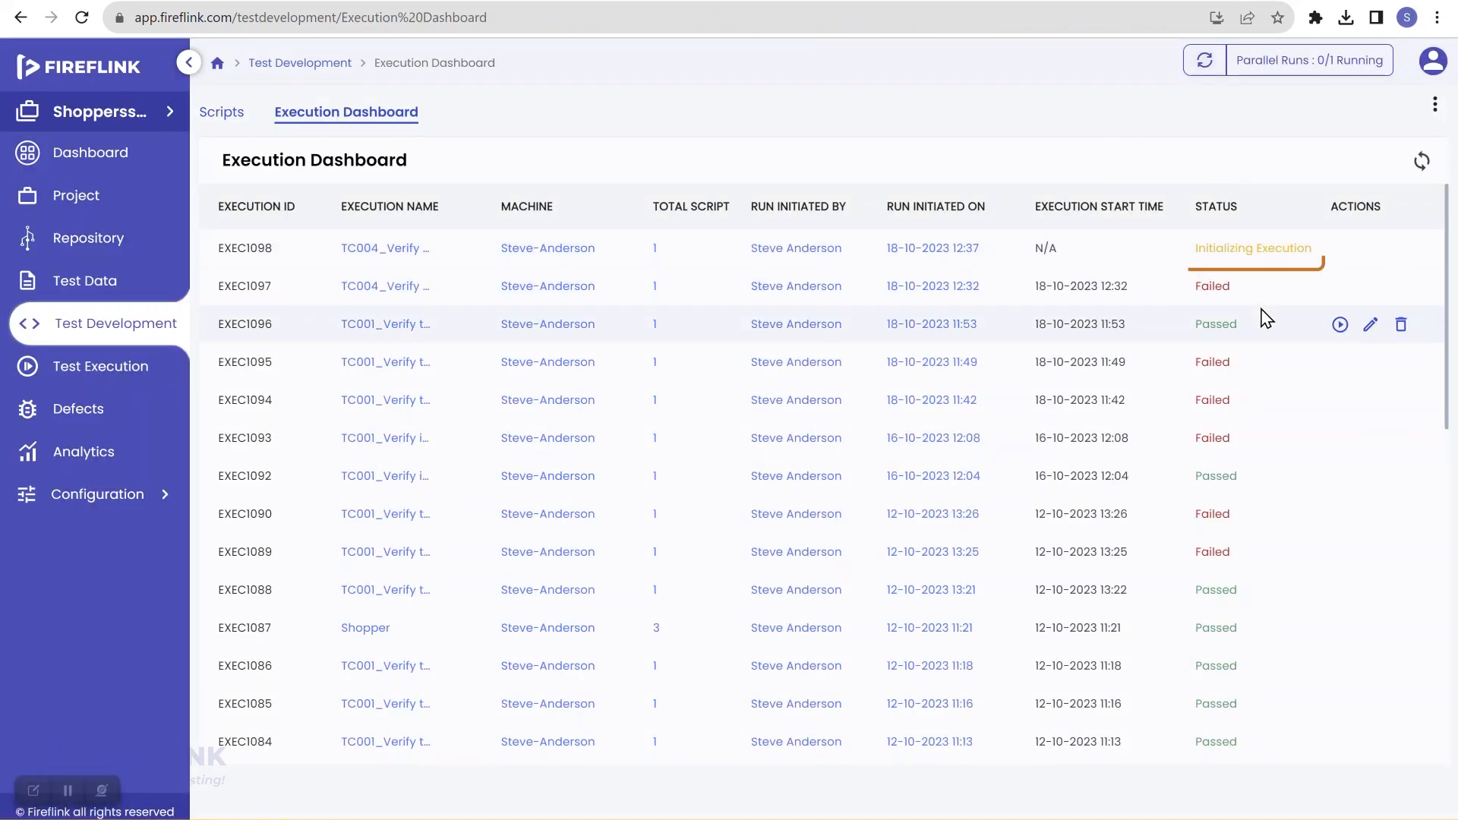
# Step: Sync and reload the Execution Dashboard until EXEC1098 shows Running
pyautogui.click(1421, 162)
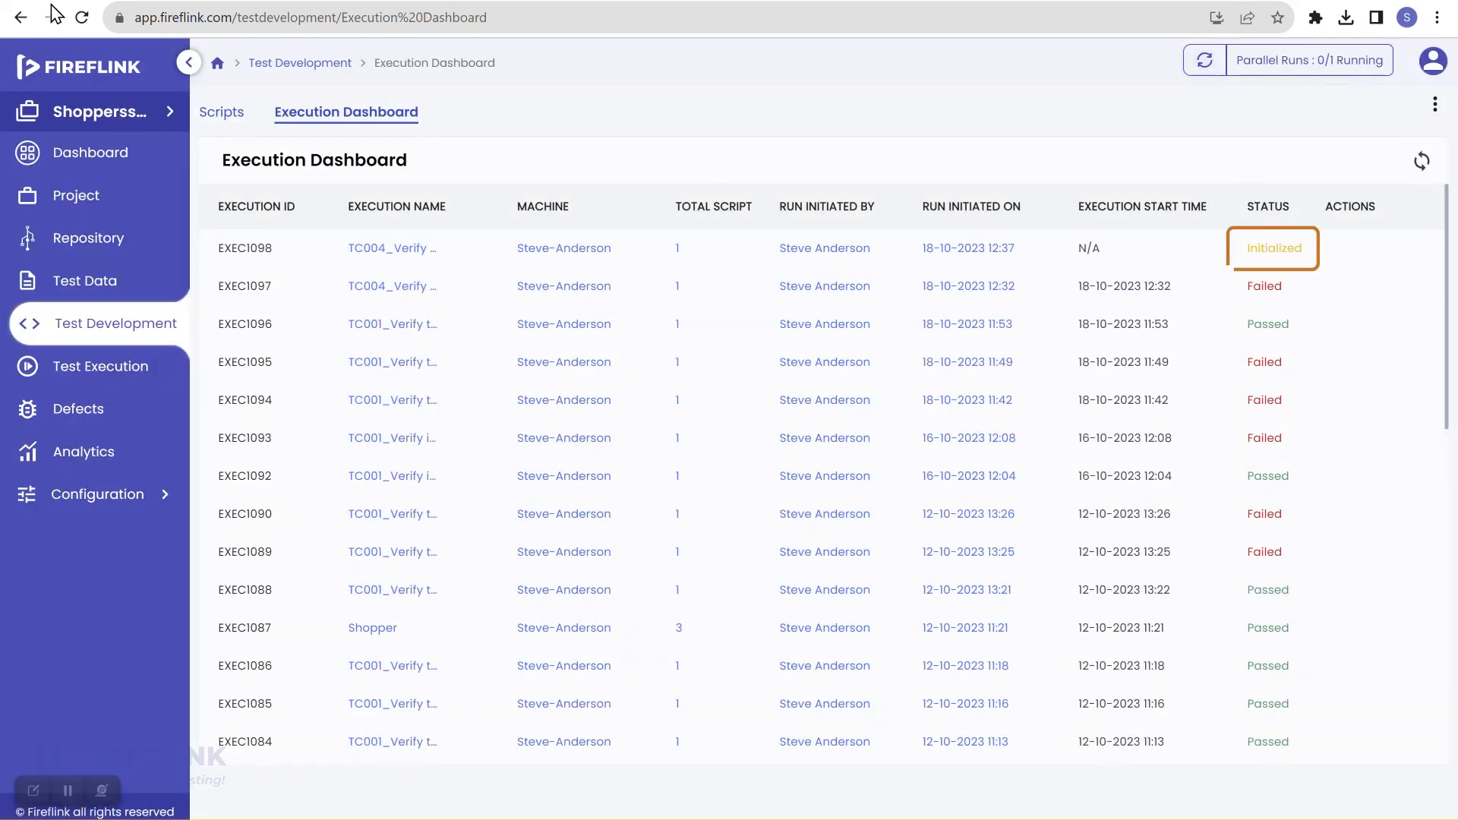
pyautogui.click(80, 18)
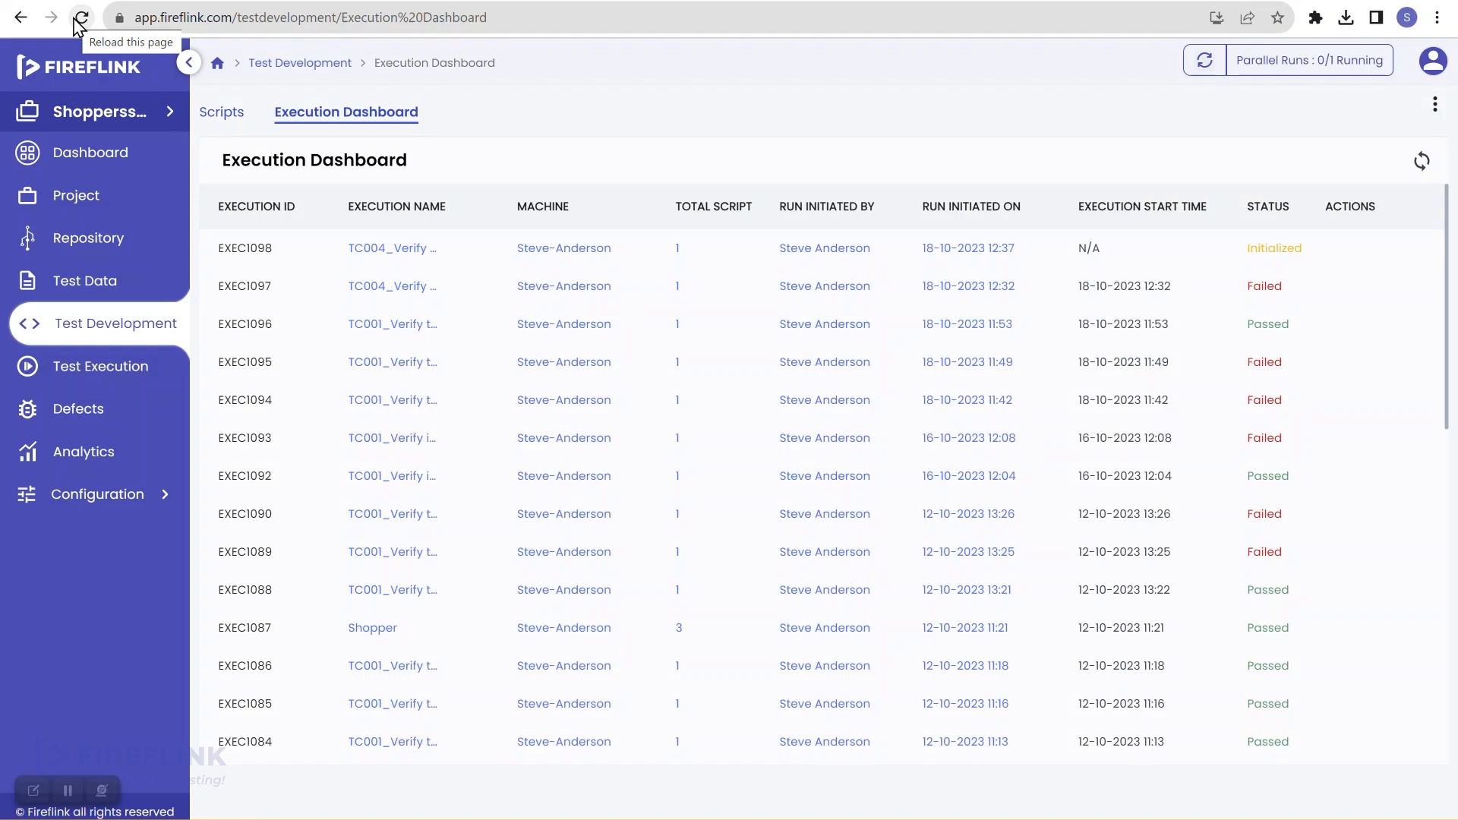
pyautogui.click(81, 17)
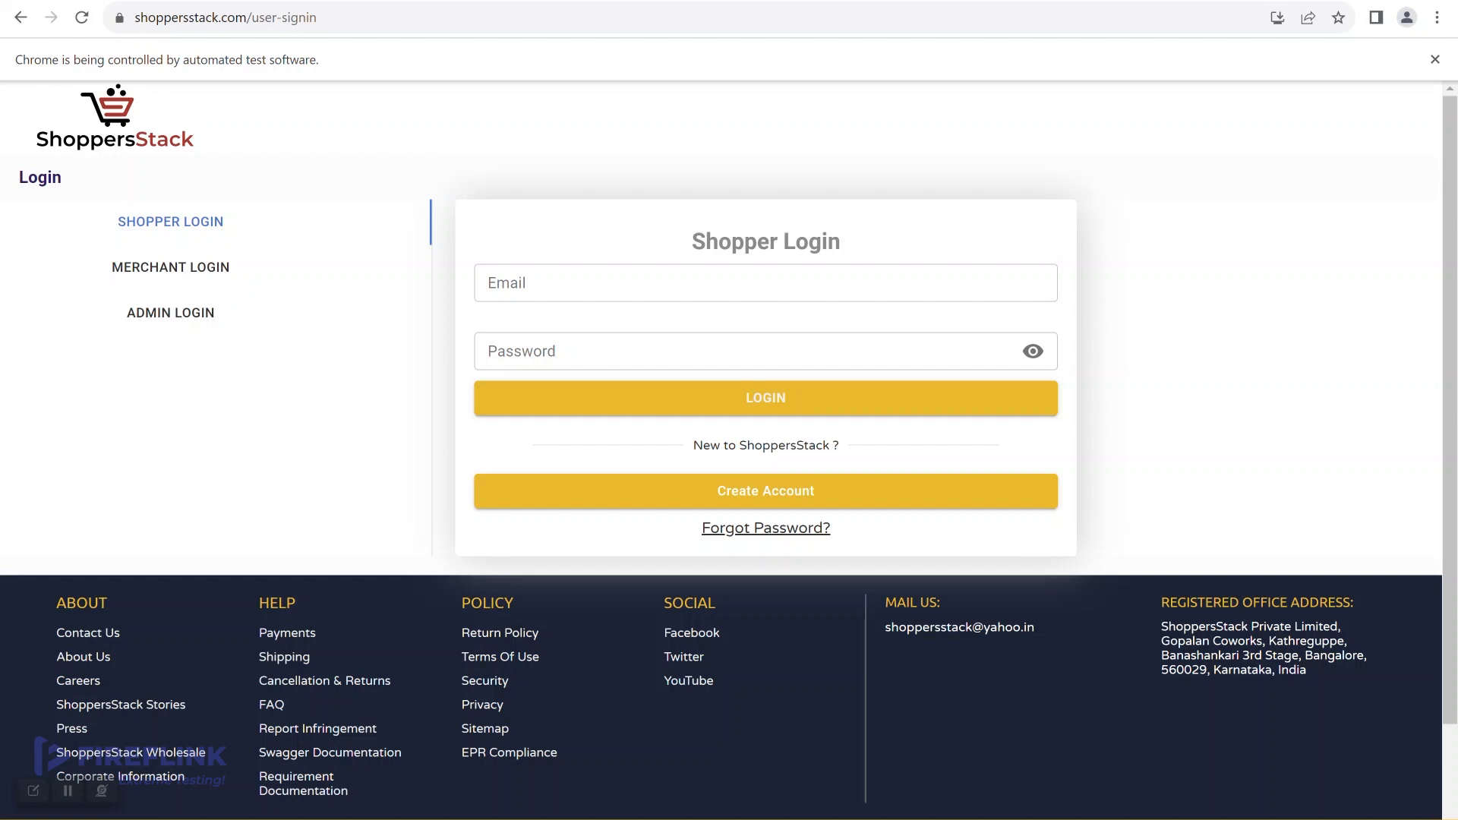
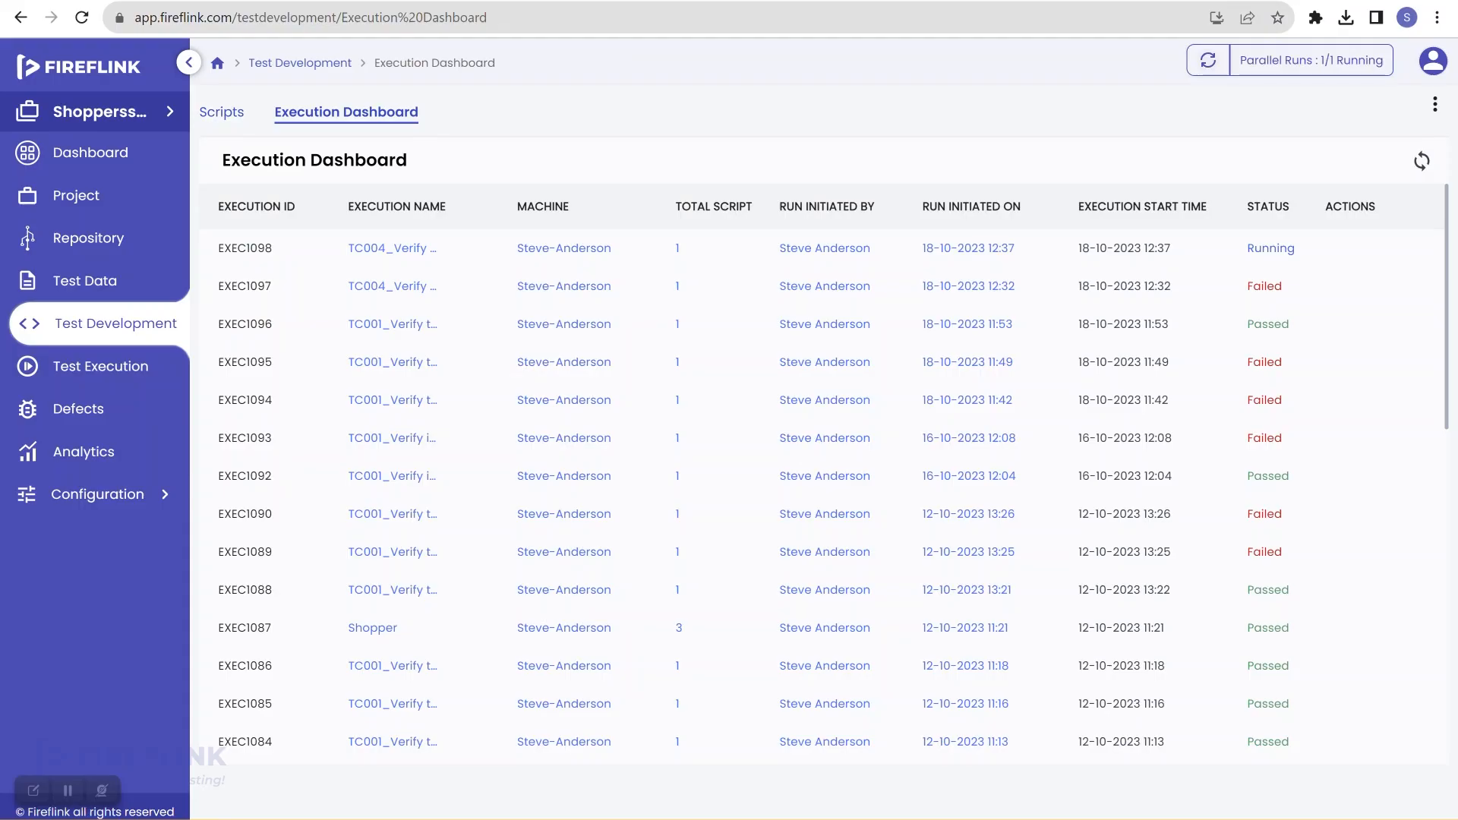
# Step: Refresh statuses and open the EXEC1098 run's TC004 result details to show its iterations
pyautogui.click(1422, 161)
pyautogui.click(1269, 261)
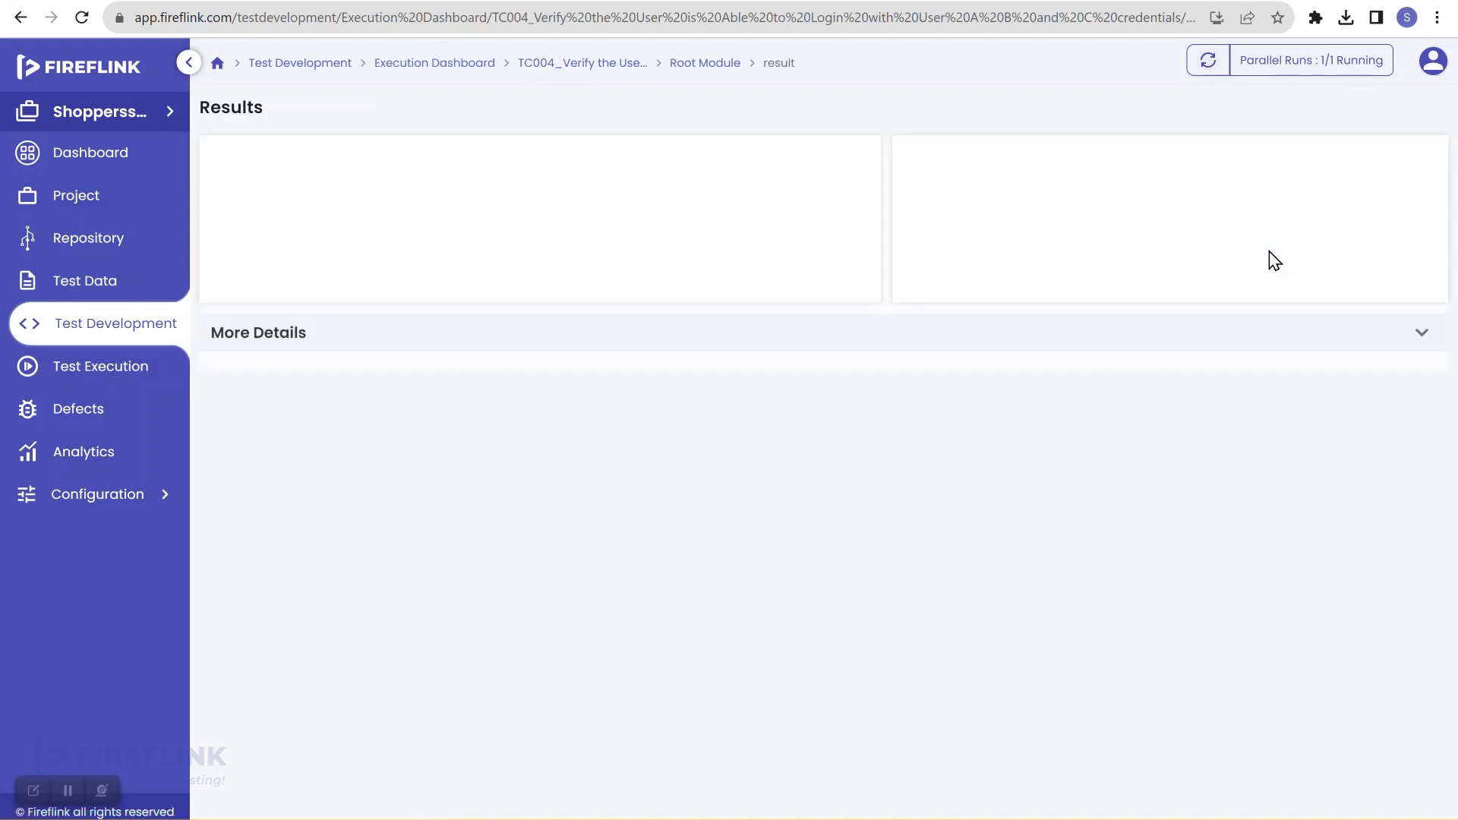
pyautogui.click(544, 600)
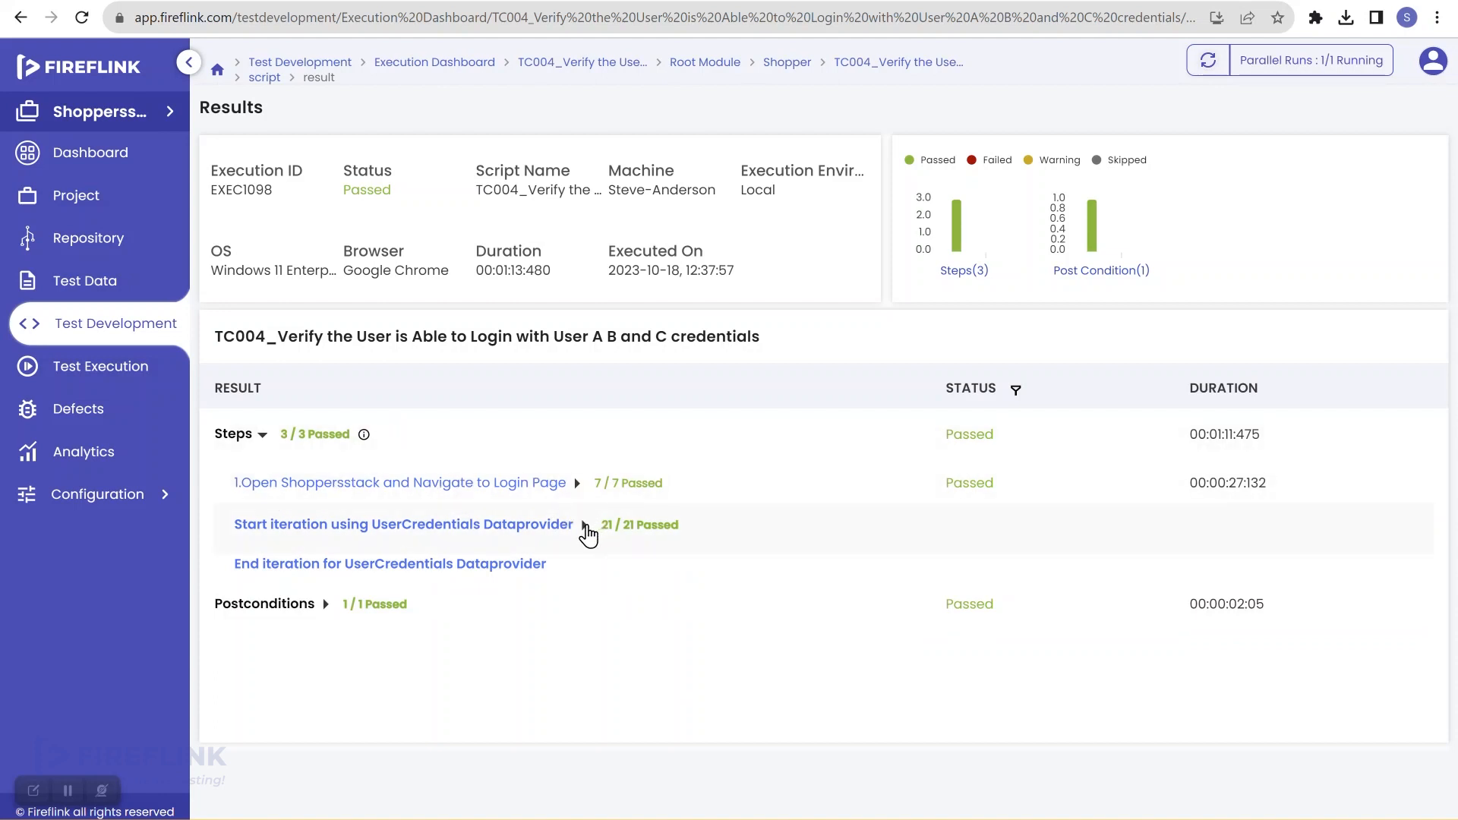
pyautogui.click(585, 526)
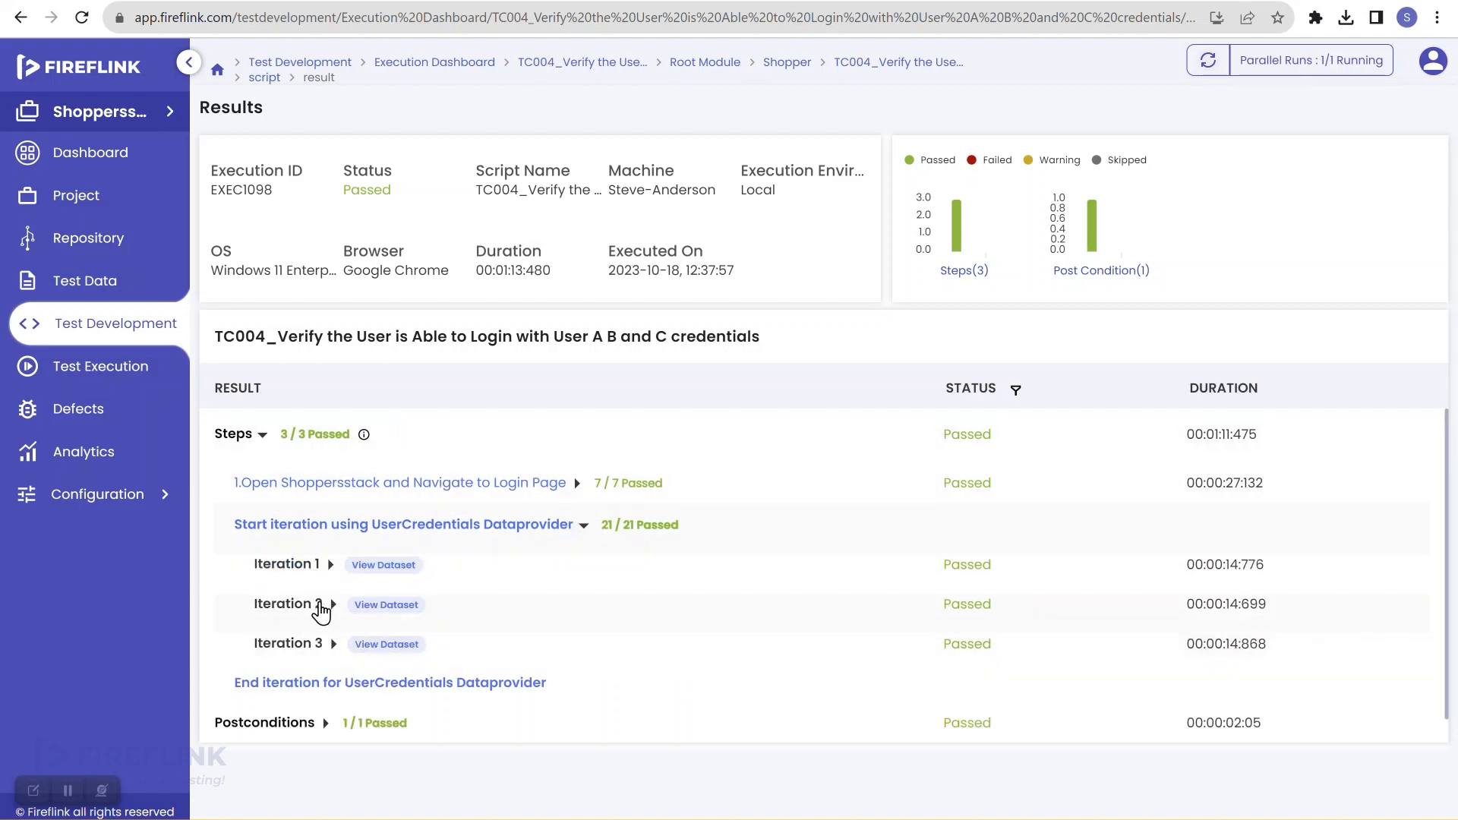
# Step: Expand Iteration 1 and review its logged login steps
pyautogui.click(331, 566)
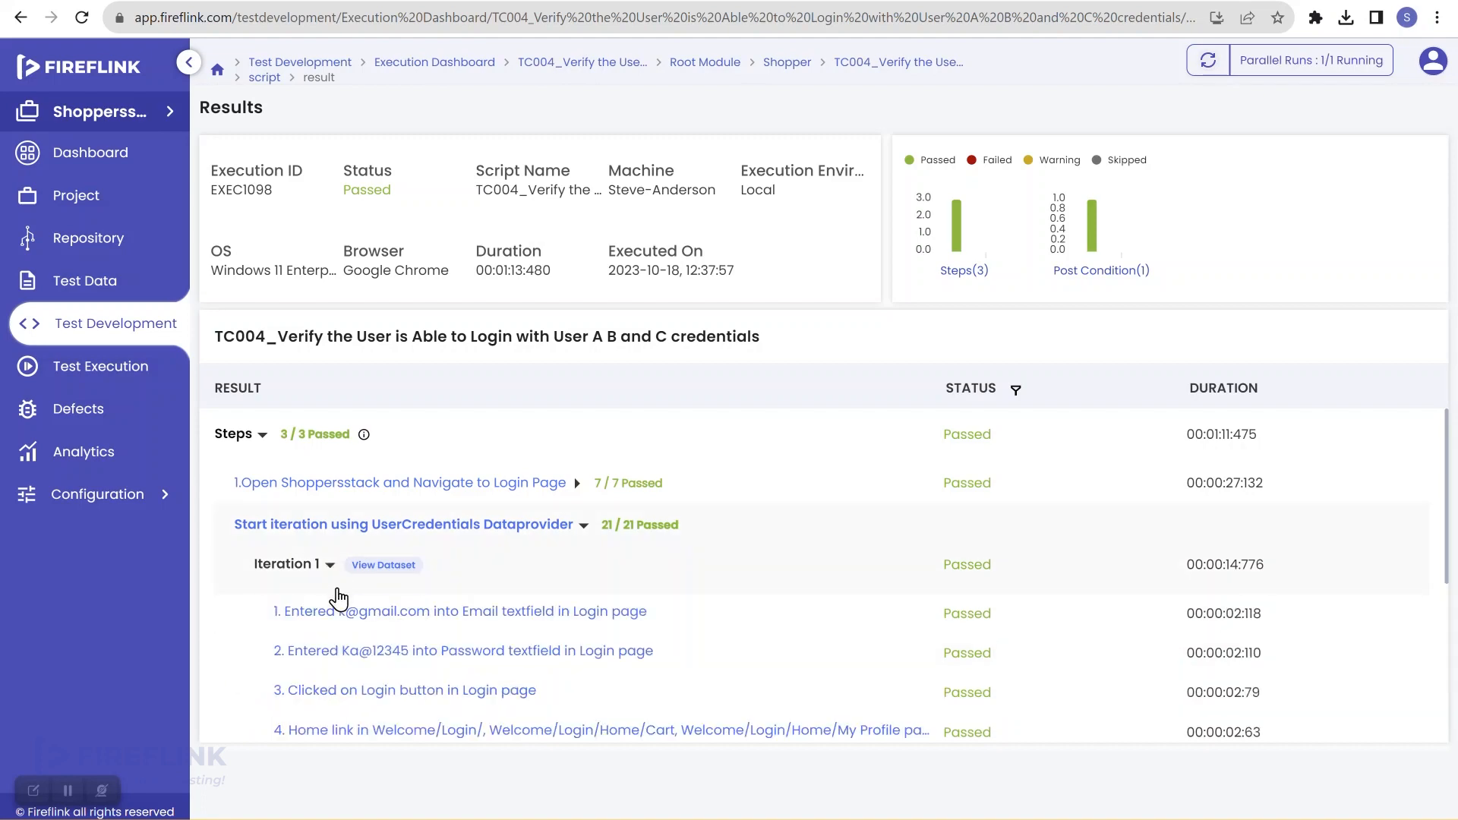
pyautogui.scroll(5, 364, 637)
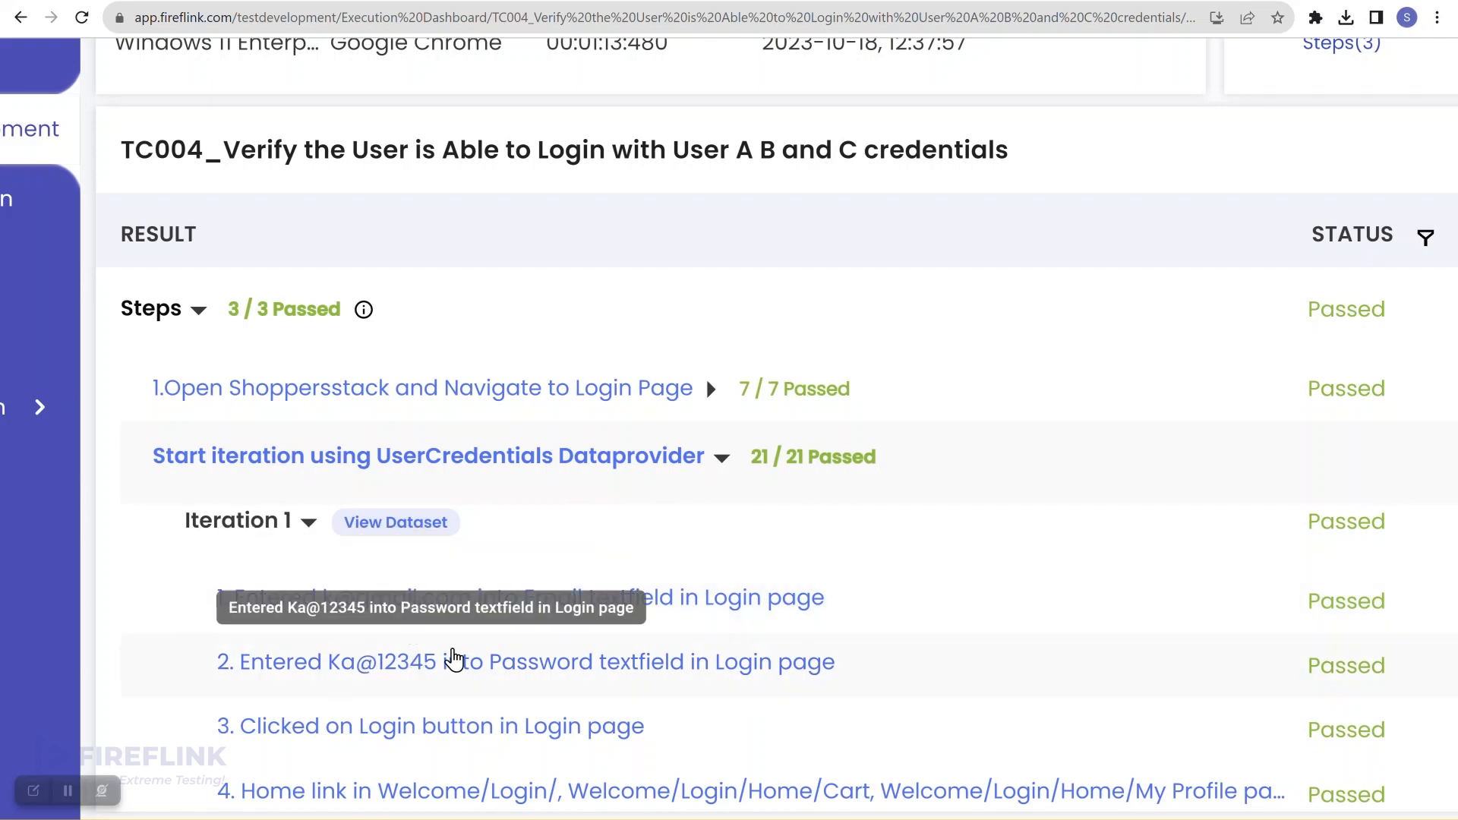
pyautogui.scroll(-5, 453, 659)
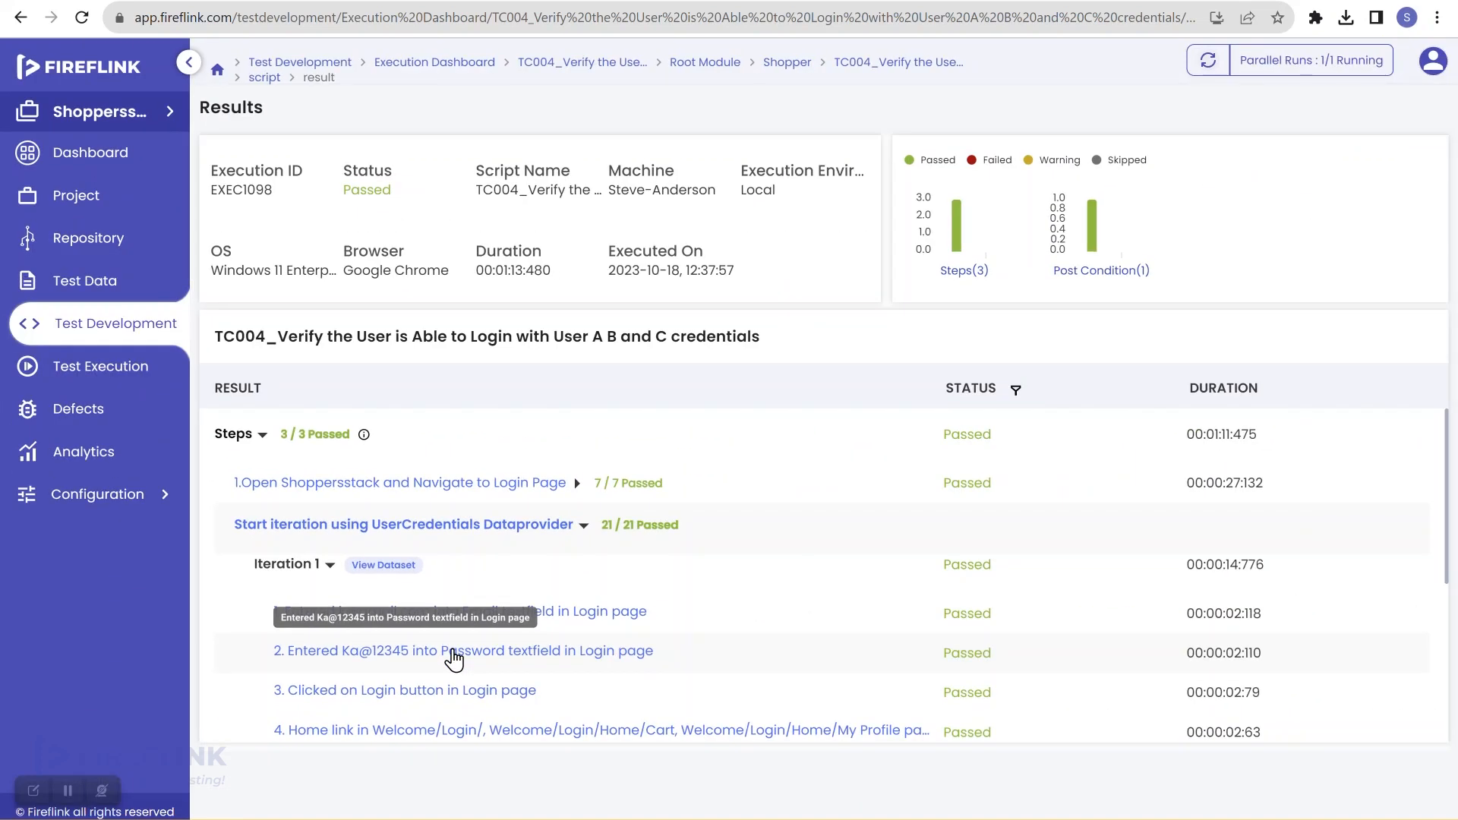
pyautogui.scroll(-4, 454, 659)
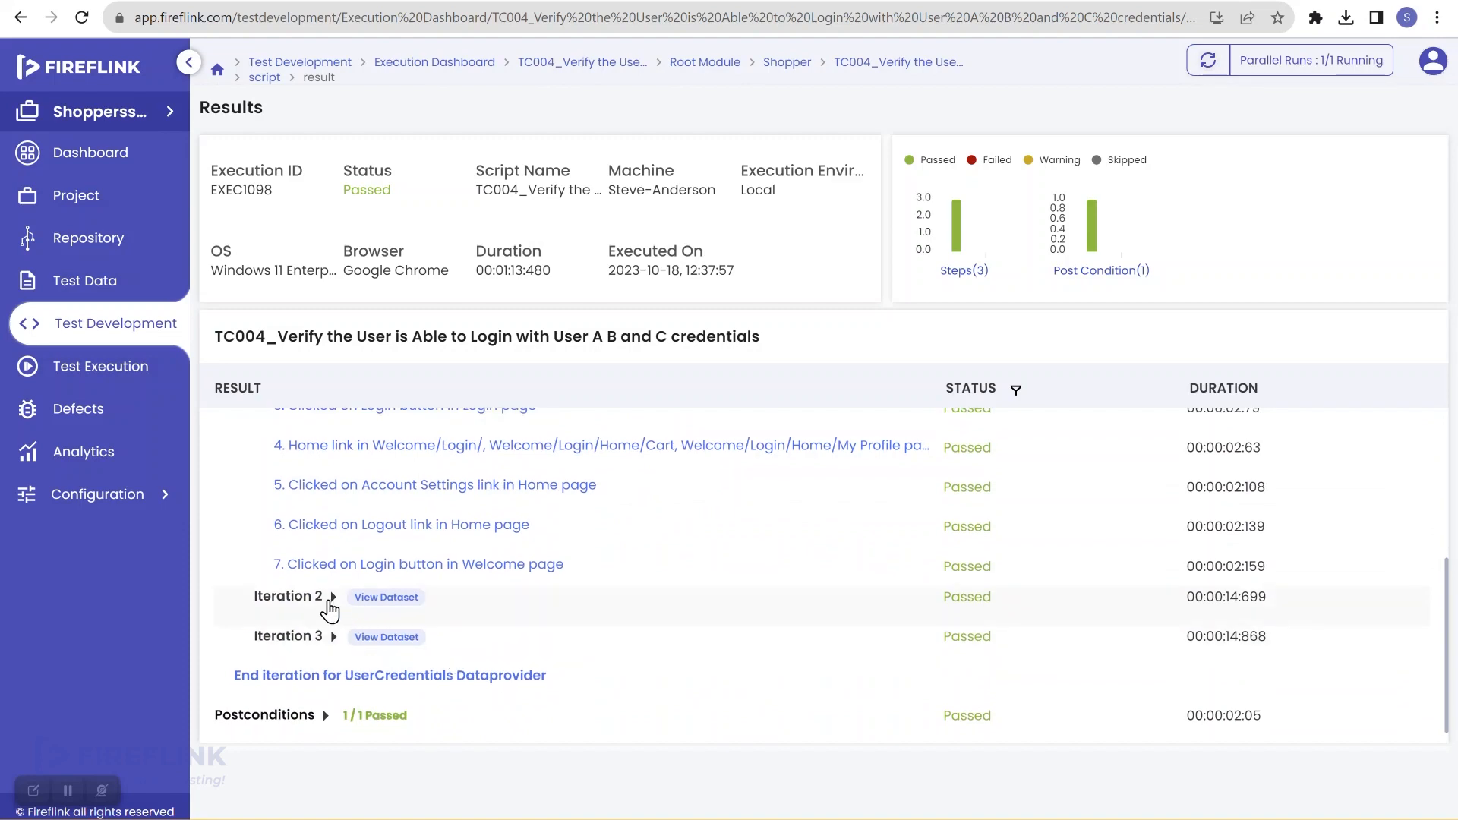
# Step: Expand Iterations 2 and 3 and review their logged login steps
pyautogui.click(333, 598)
pyautogui.scroll(-1, 379, 607)
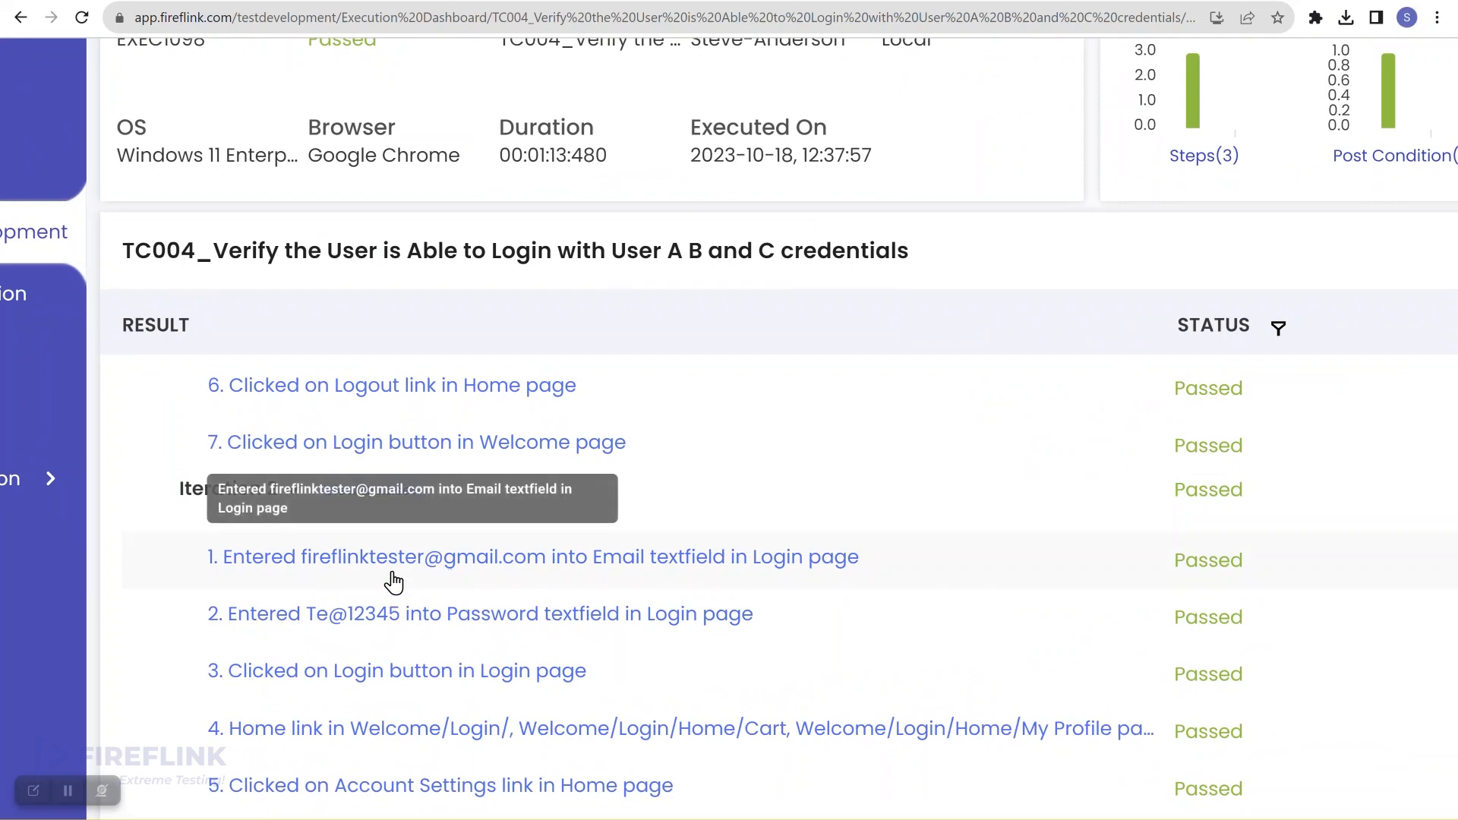
pyautogui.scroll(-2, 228, 592)
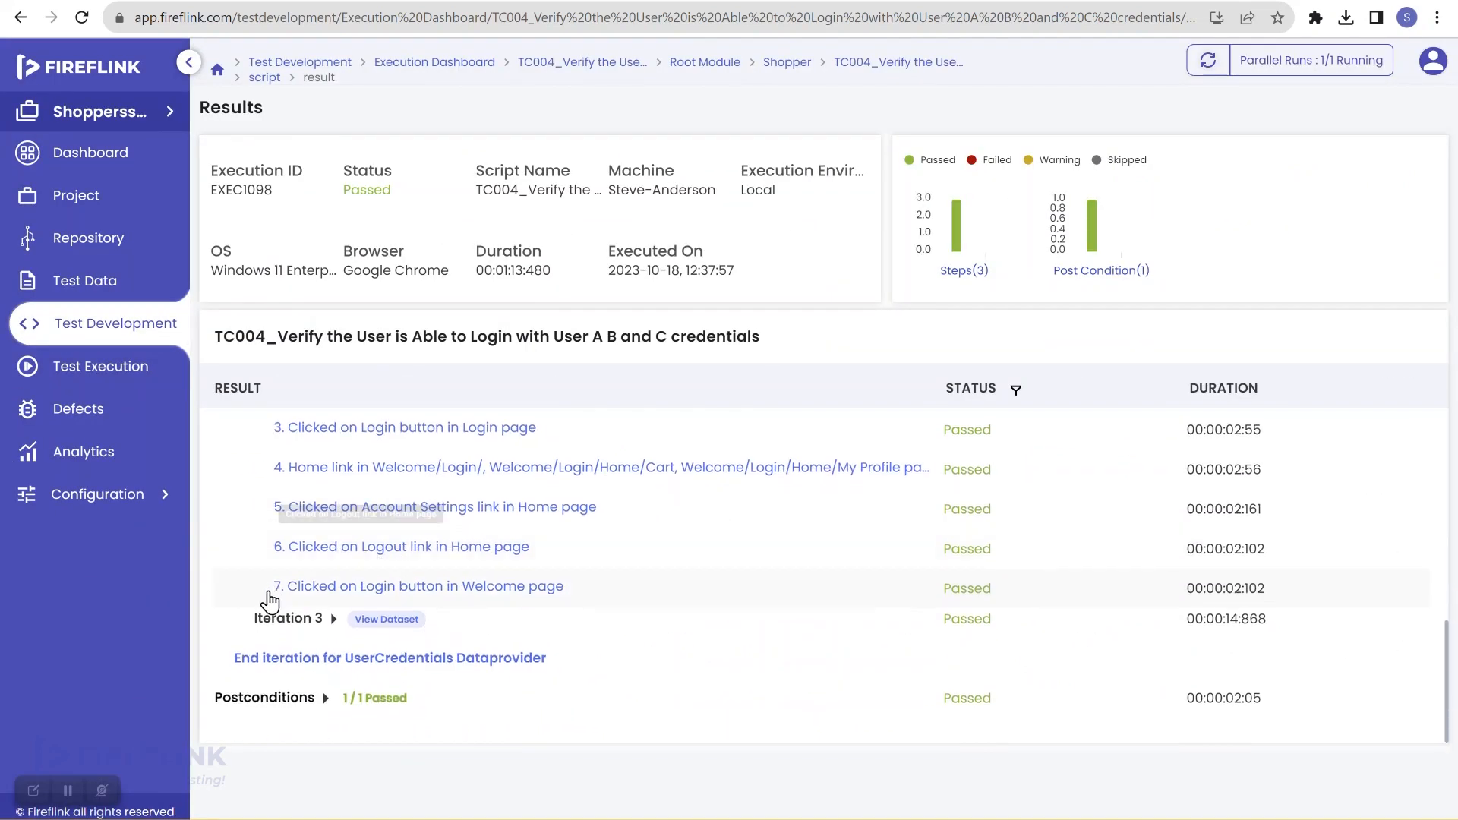
pyautogui.click(334, 619)
pyautogui.scroll(-3, 364, 577)
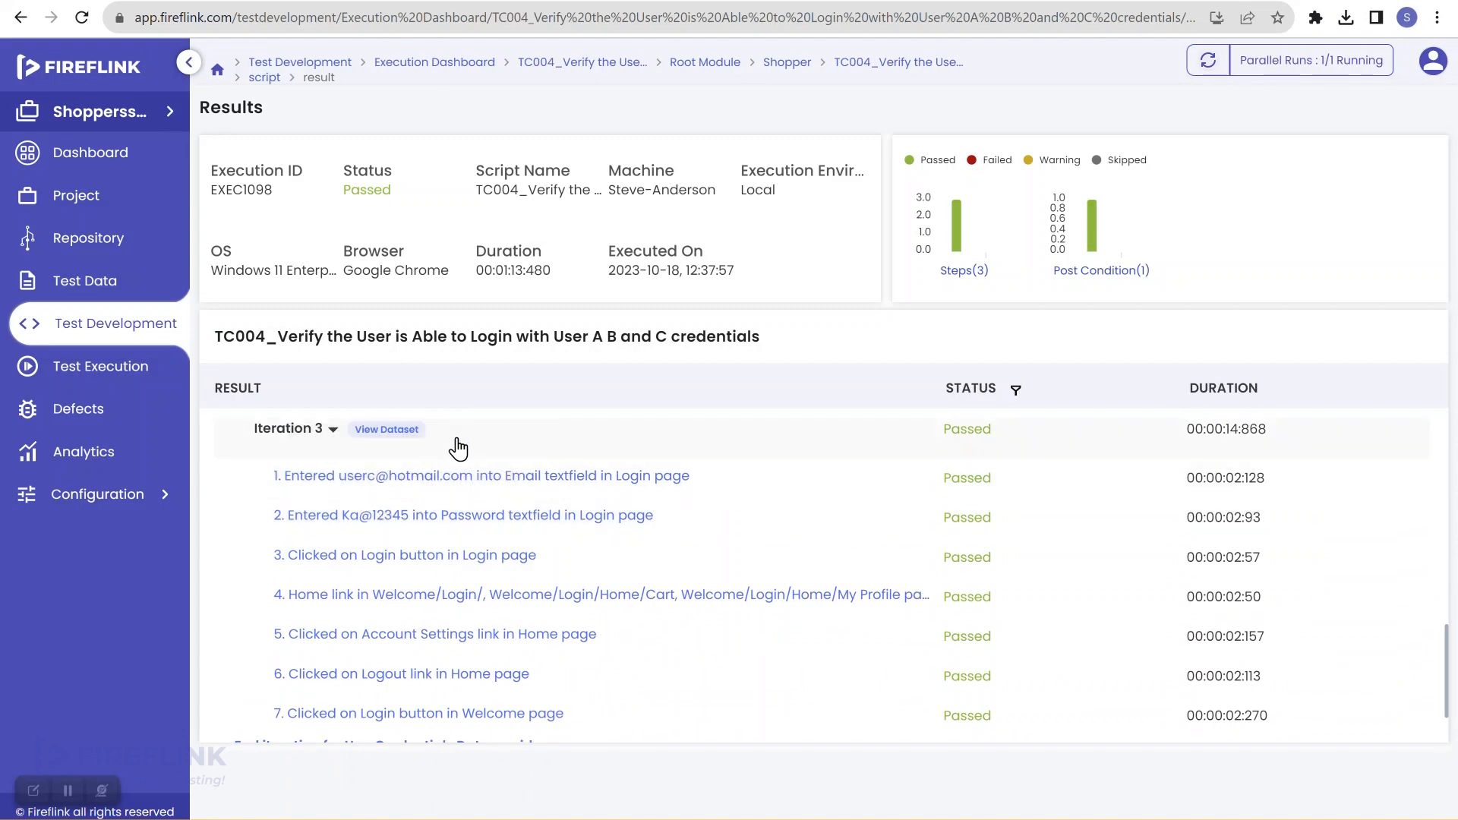
pyautogui.scroll(-1, 496, 555)
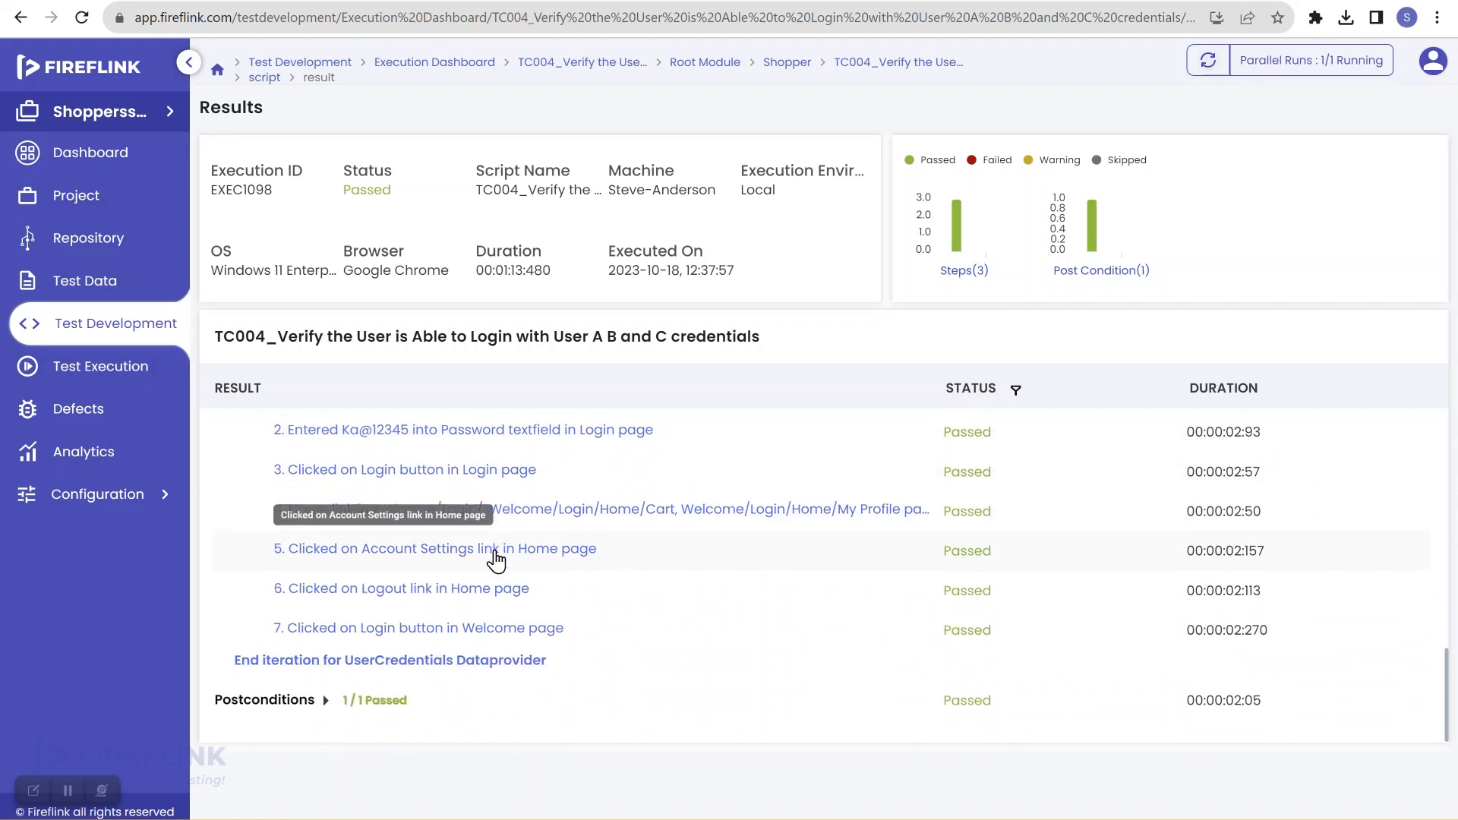
pyautogui.scroll(8, 495, 561)
pyautogui.scroll(3, 495, 561)
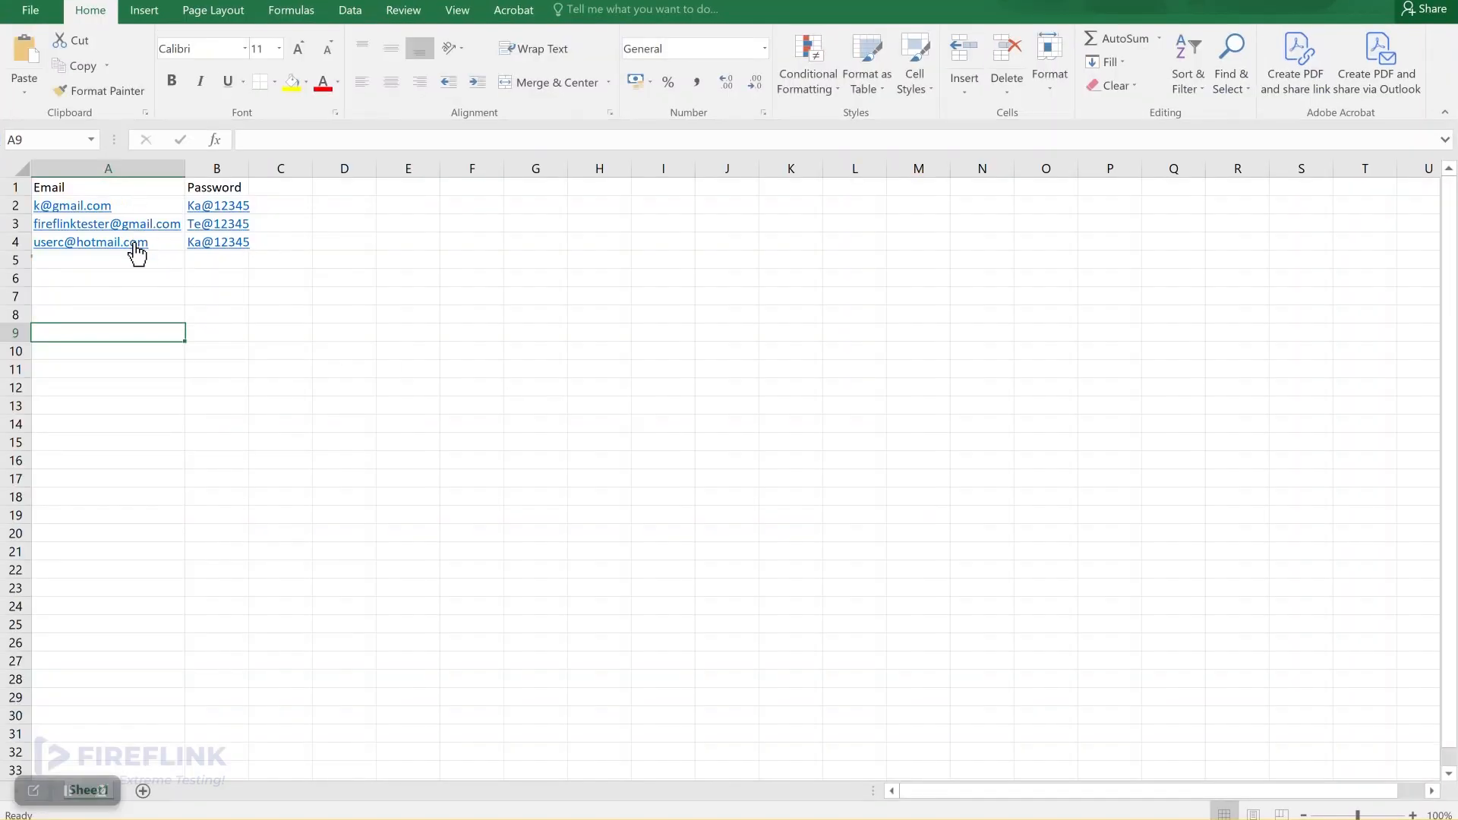
pyautogui.click(127, 260)
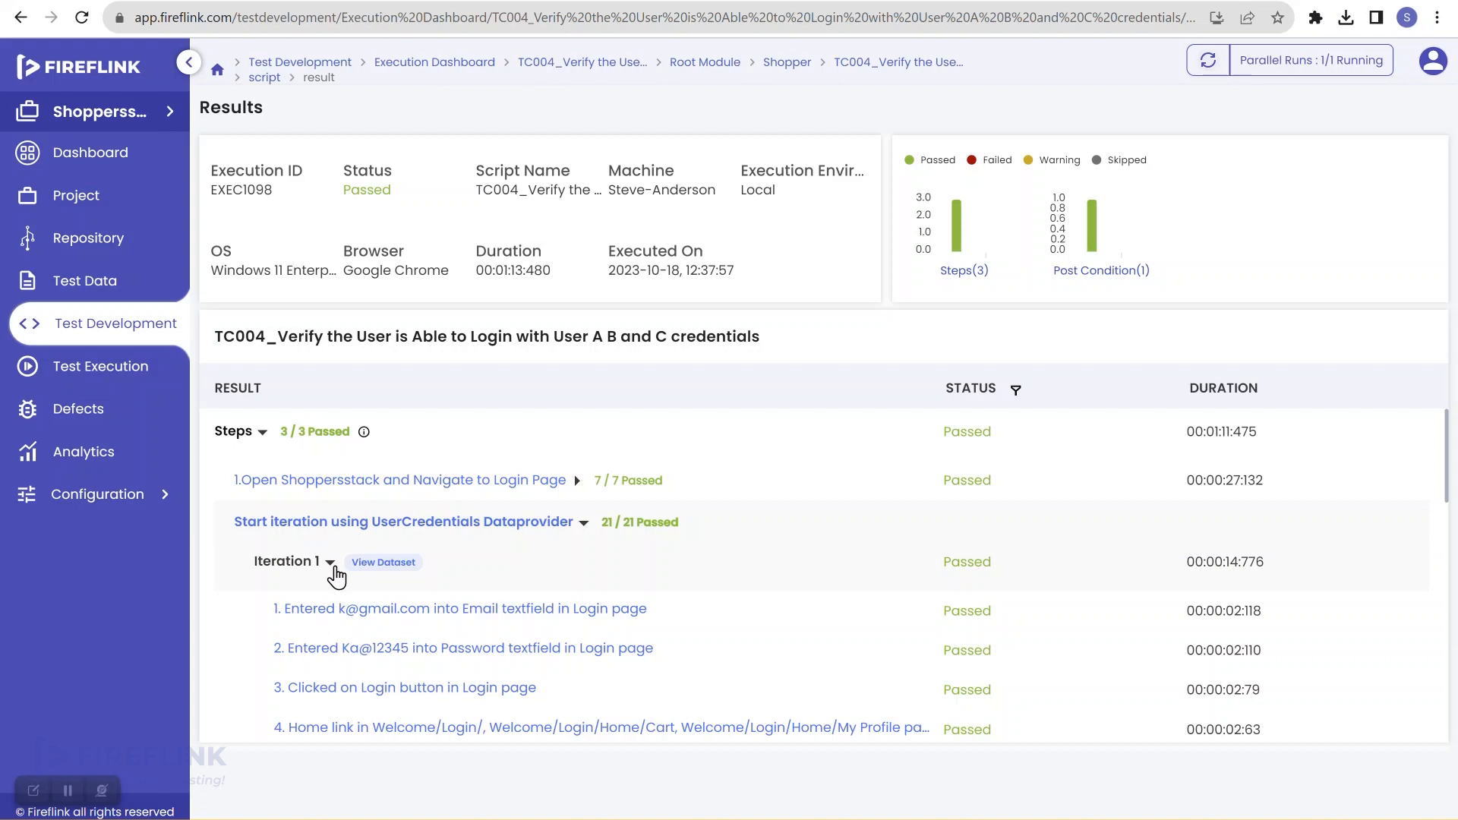
pyautogui.click(331, 568)
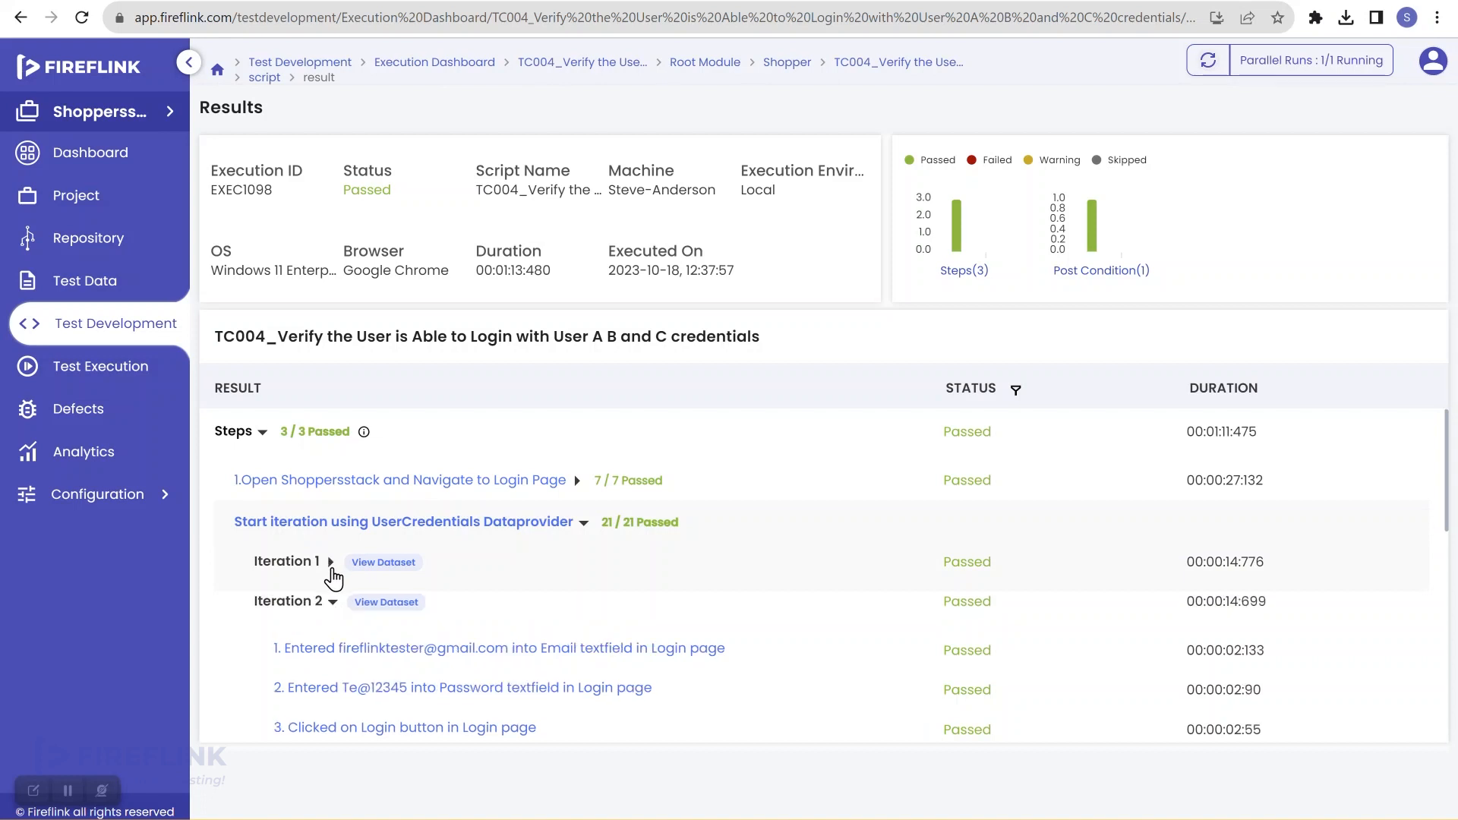
# Step: Collapse Iterations 2 and 3, then return to the Test Development scripts list
pyautogui.click(334, 605)
pyautogui.click(335, 644)
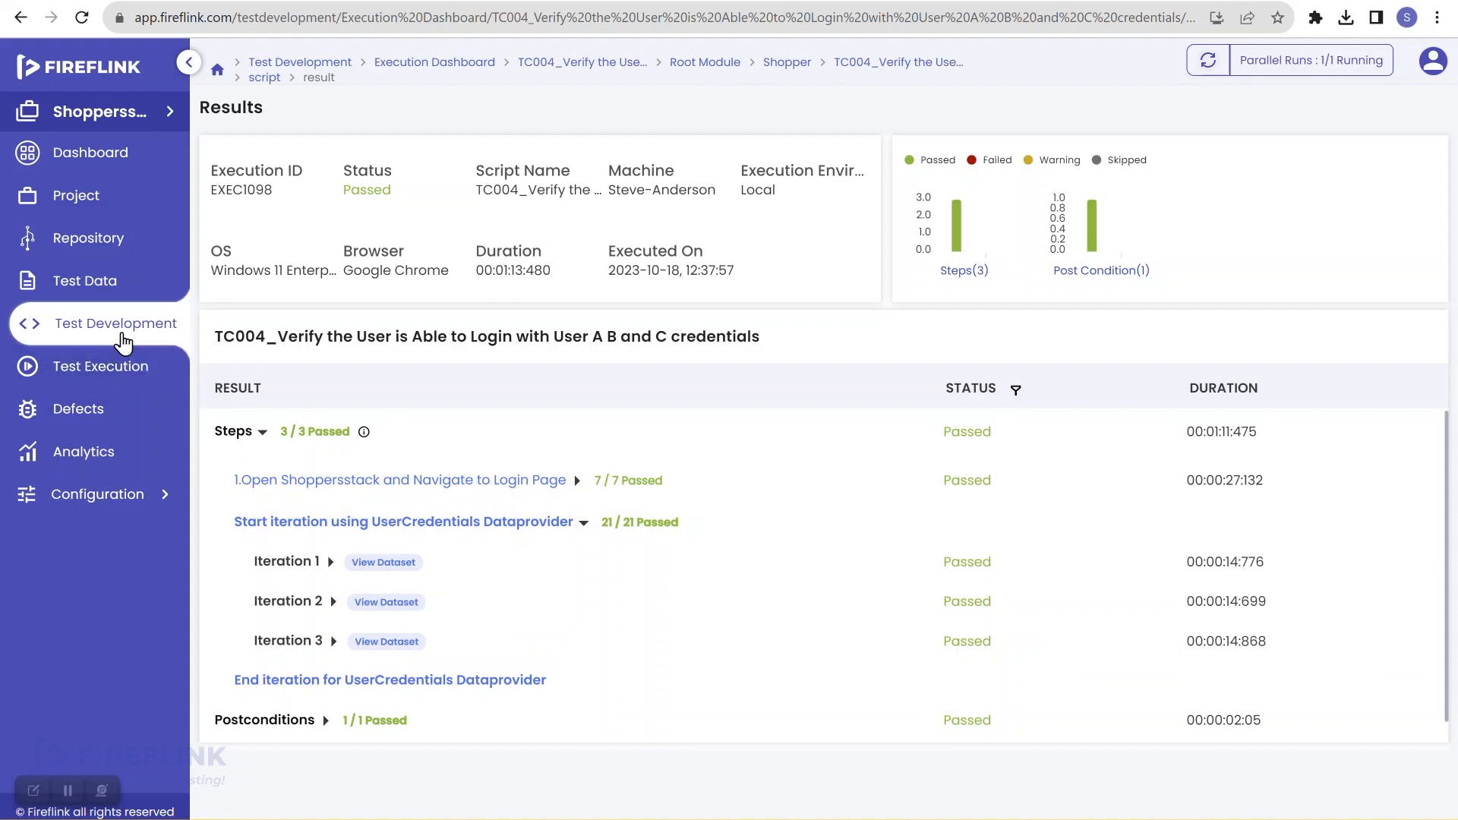
pyautogui.click(121, 341)
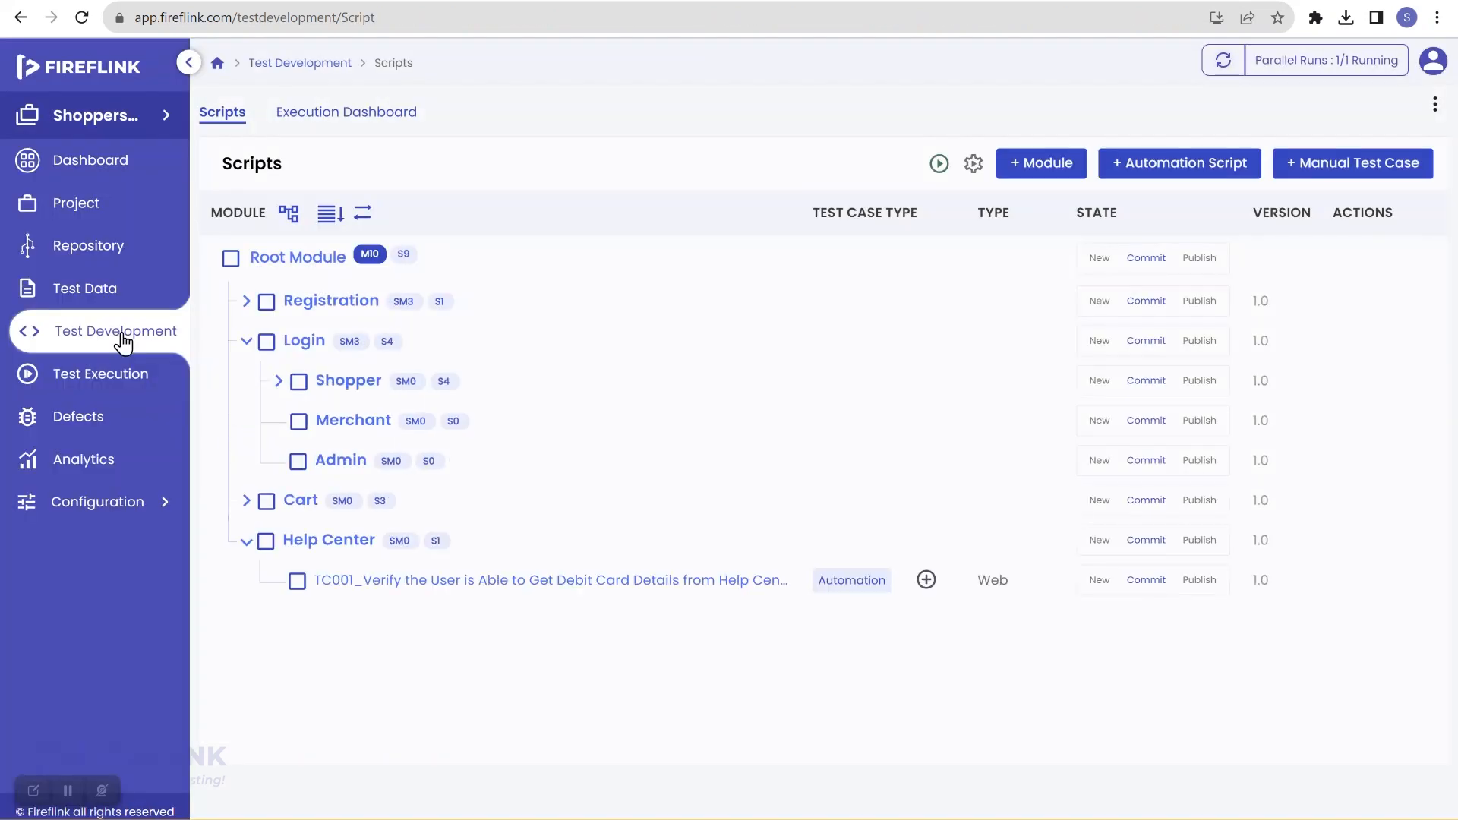
# Step: Edit TC004's UserCredentials data provider and set its type to Excluding Pre and Post Condition
pyautogui.click(280, 382)
pyautogui.click(523, 544)
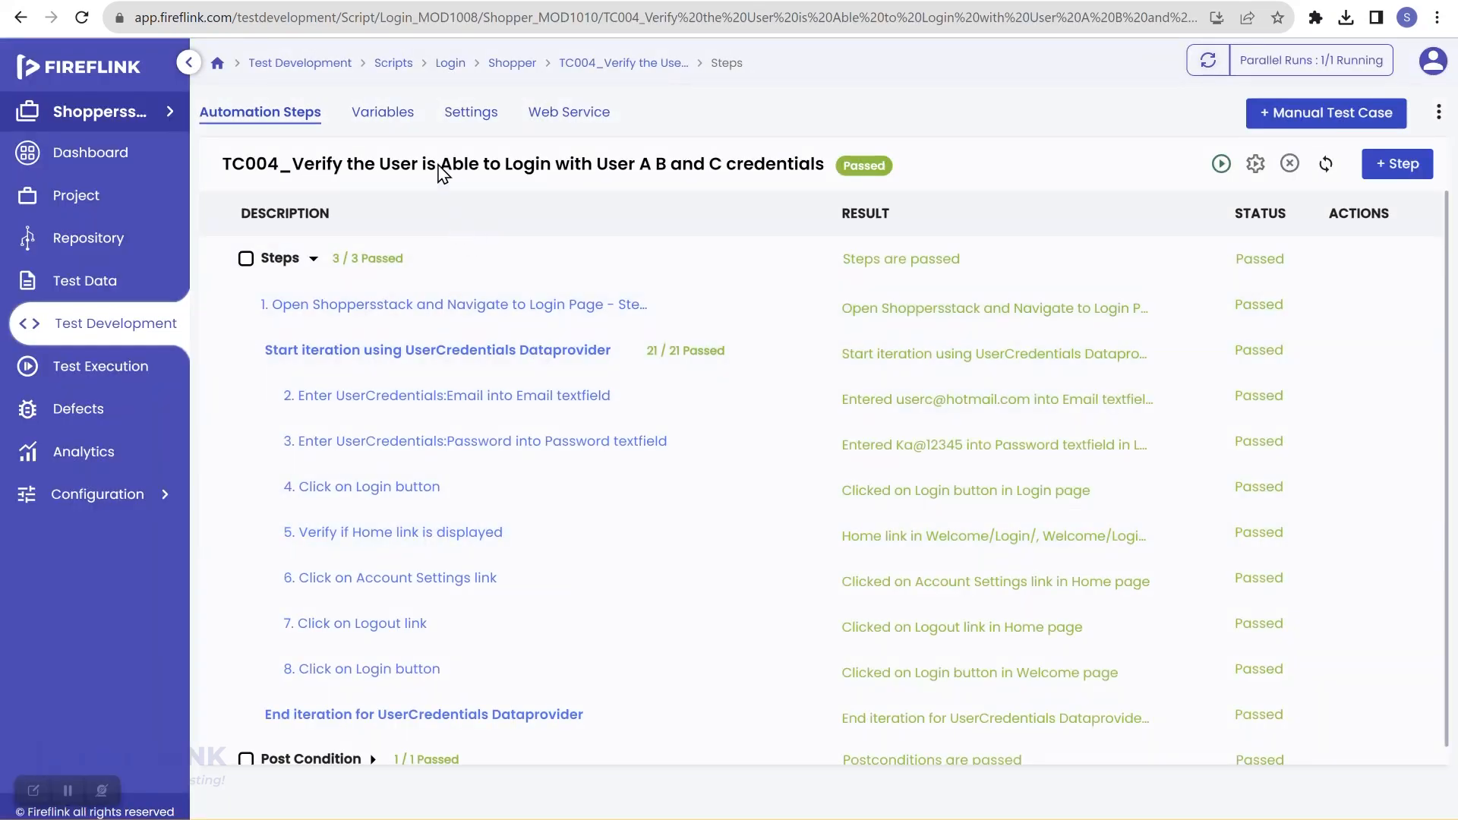
pyautogui.click(469, 113)
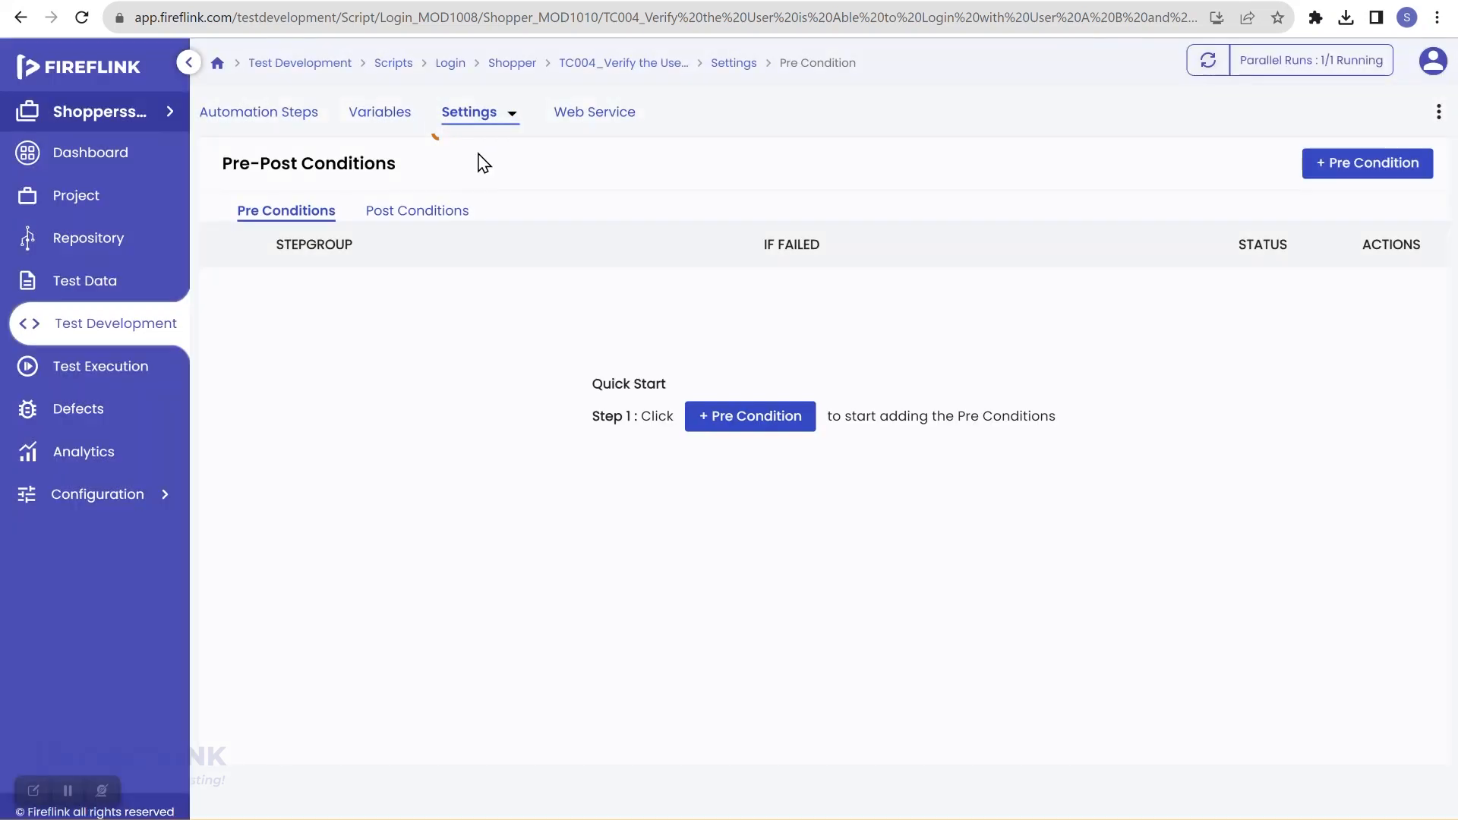
pyautogui.click(512, 114)
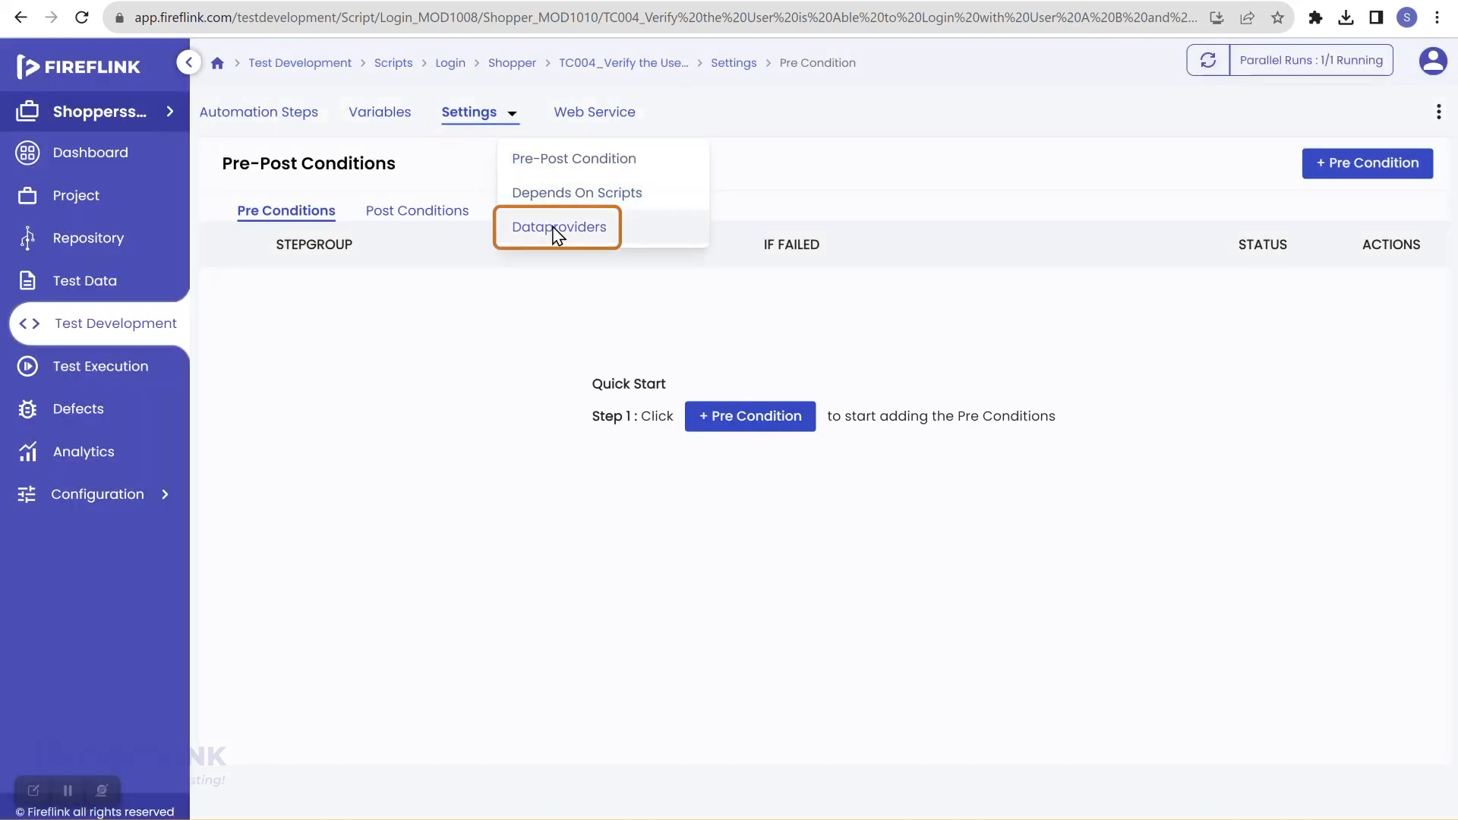
pyautogui.click(558, 228)
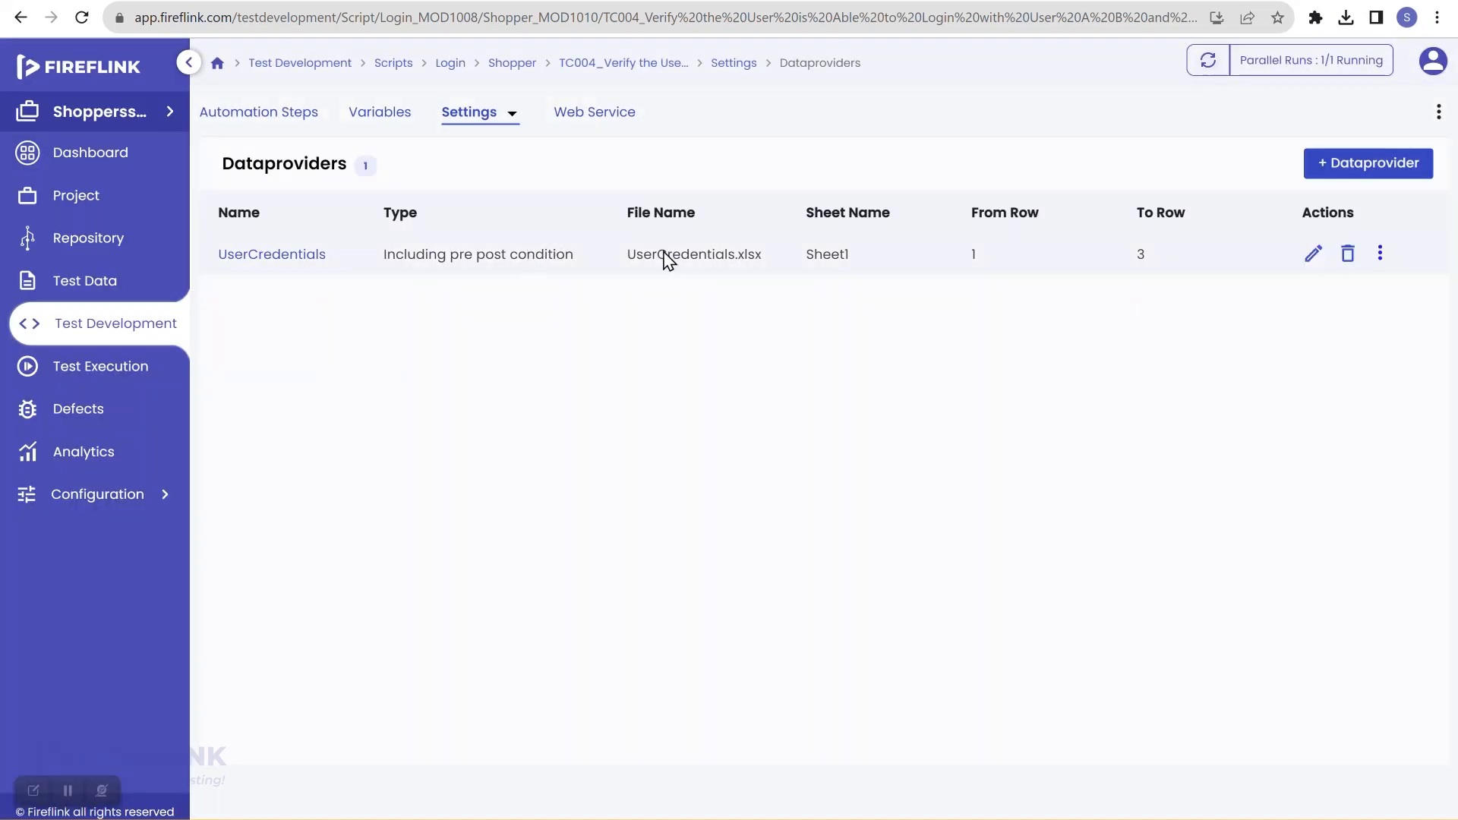
pyautogui.click(1311, 256)
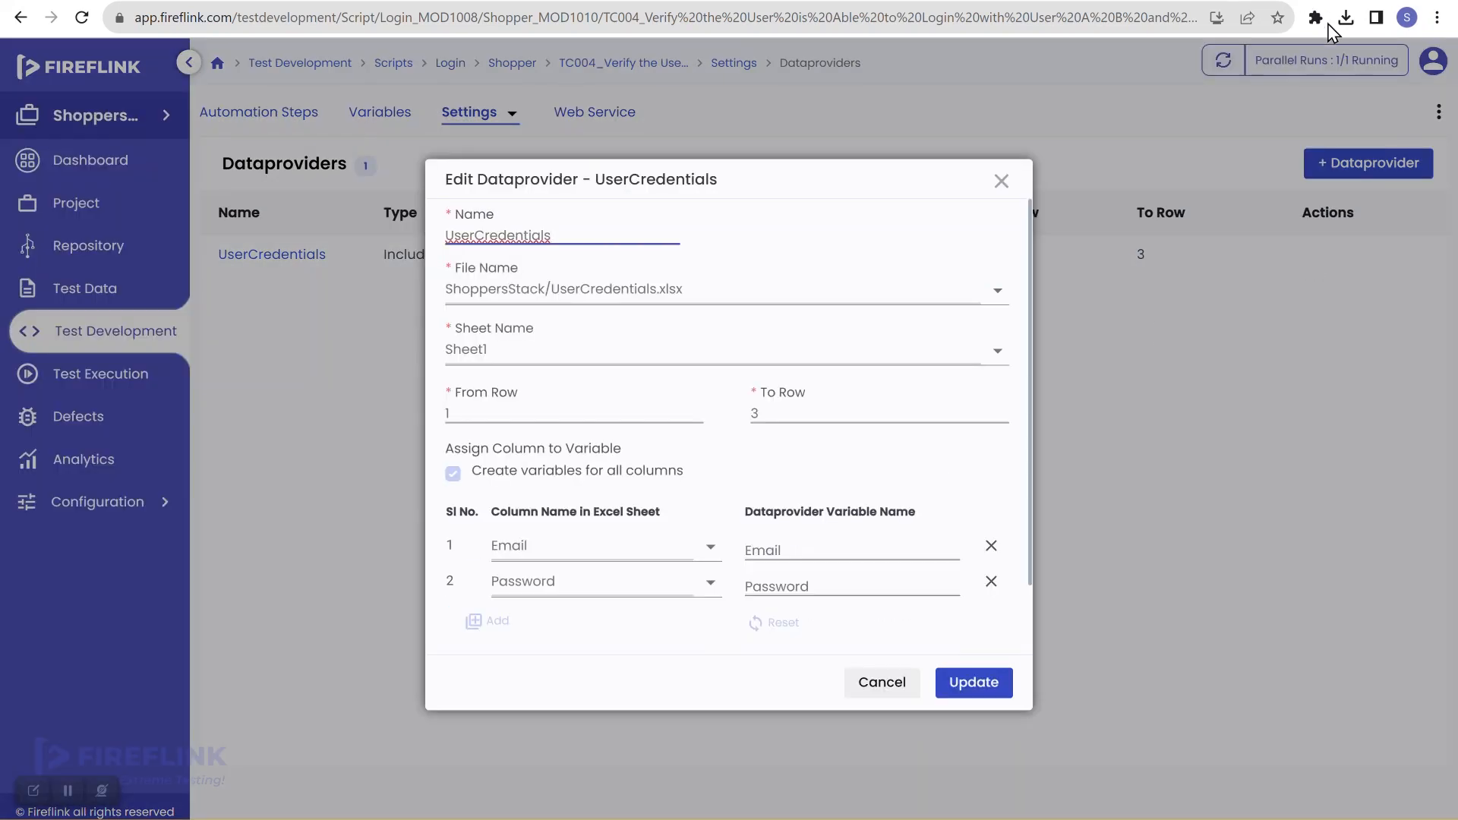
pyautogui.scroll(-2, 744, 482)
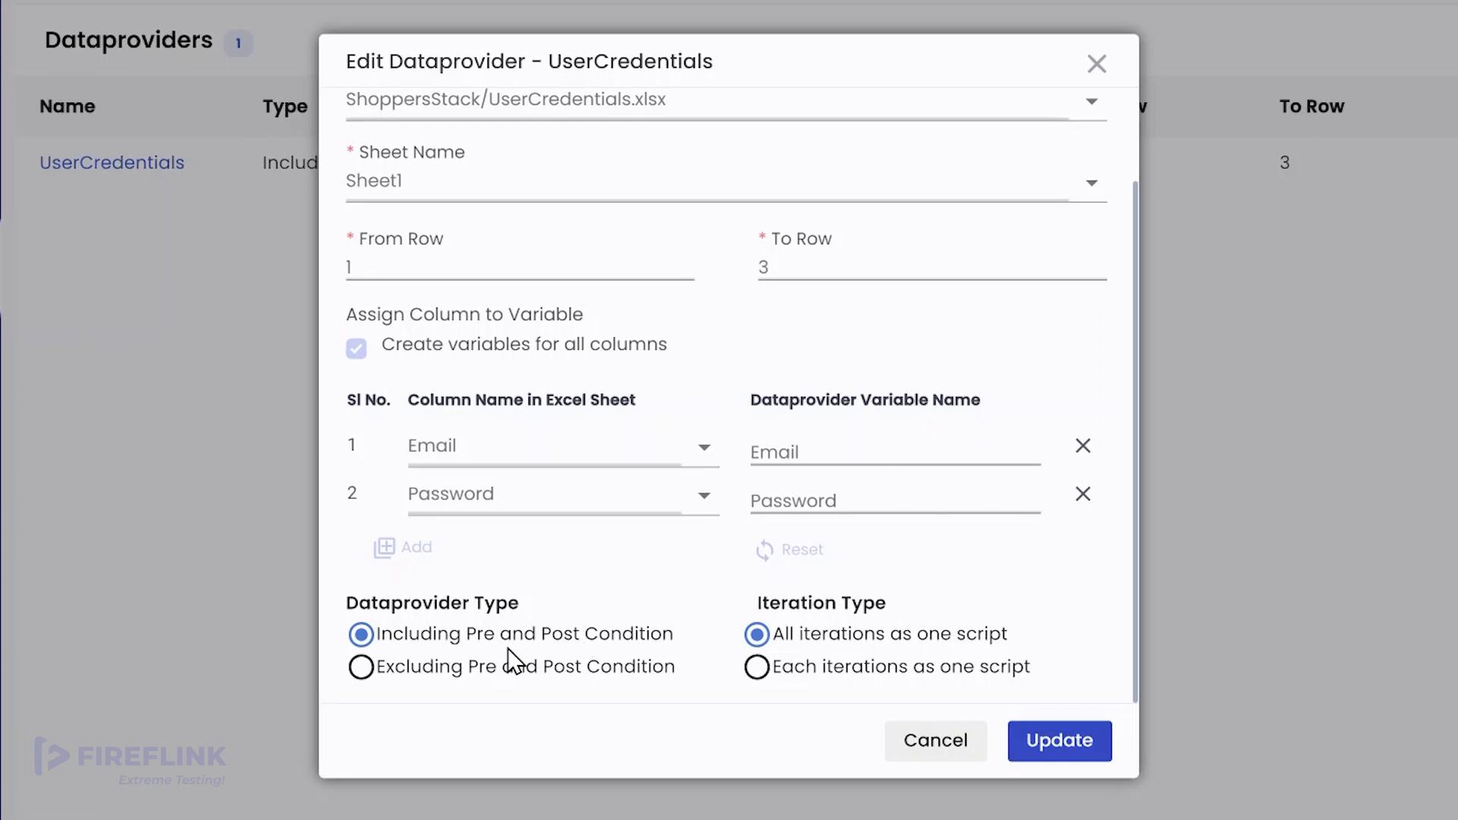
pyautogui.click(372, 670)
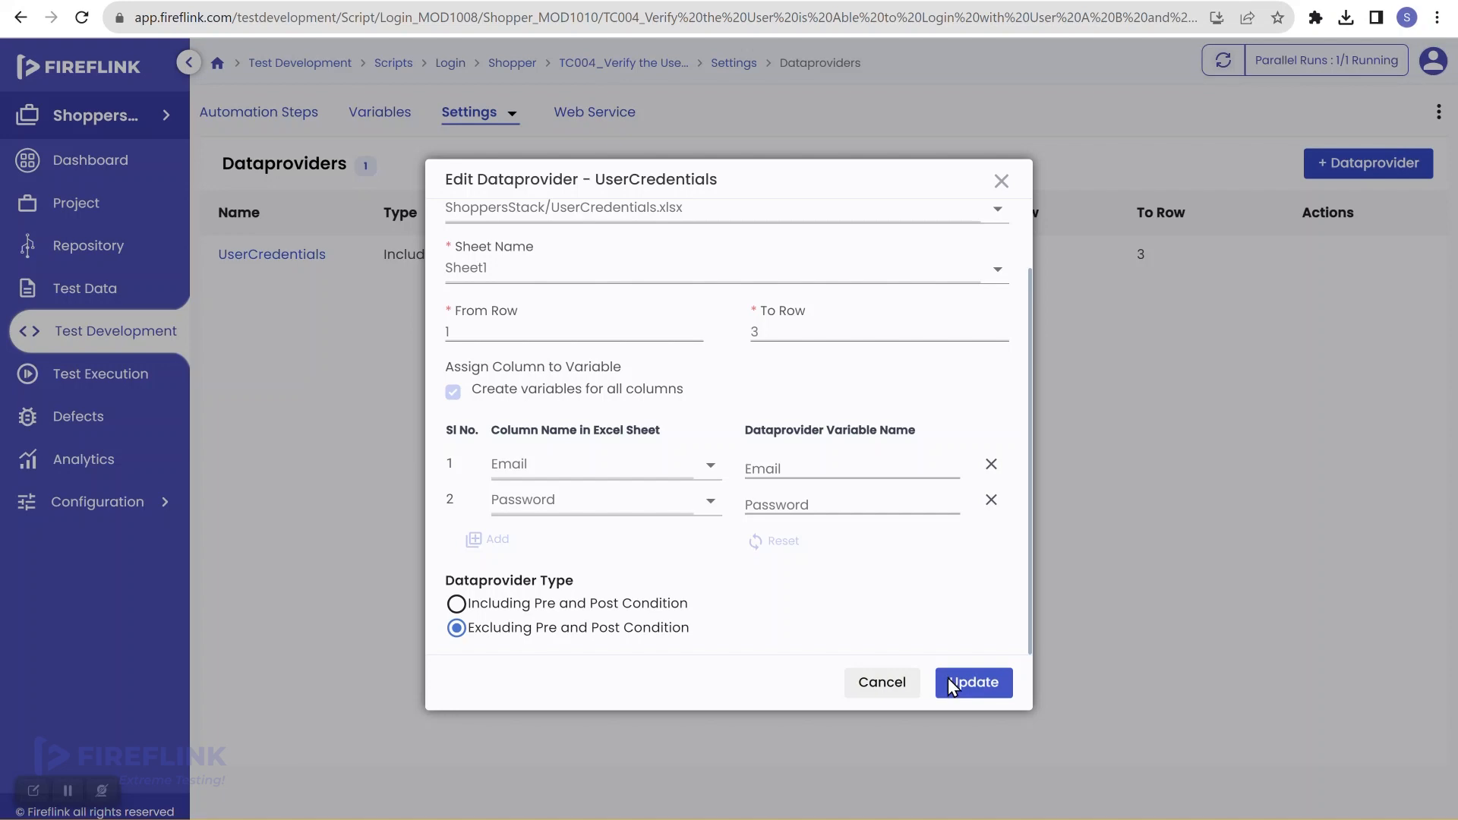
# Step: Update the UserCredentials data provider and start a new TC004 run, EXEC1099
pyautogui.click(950, 680)
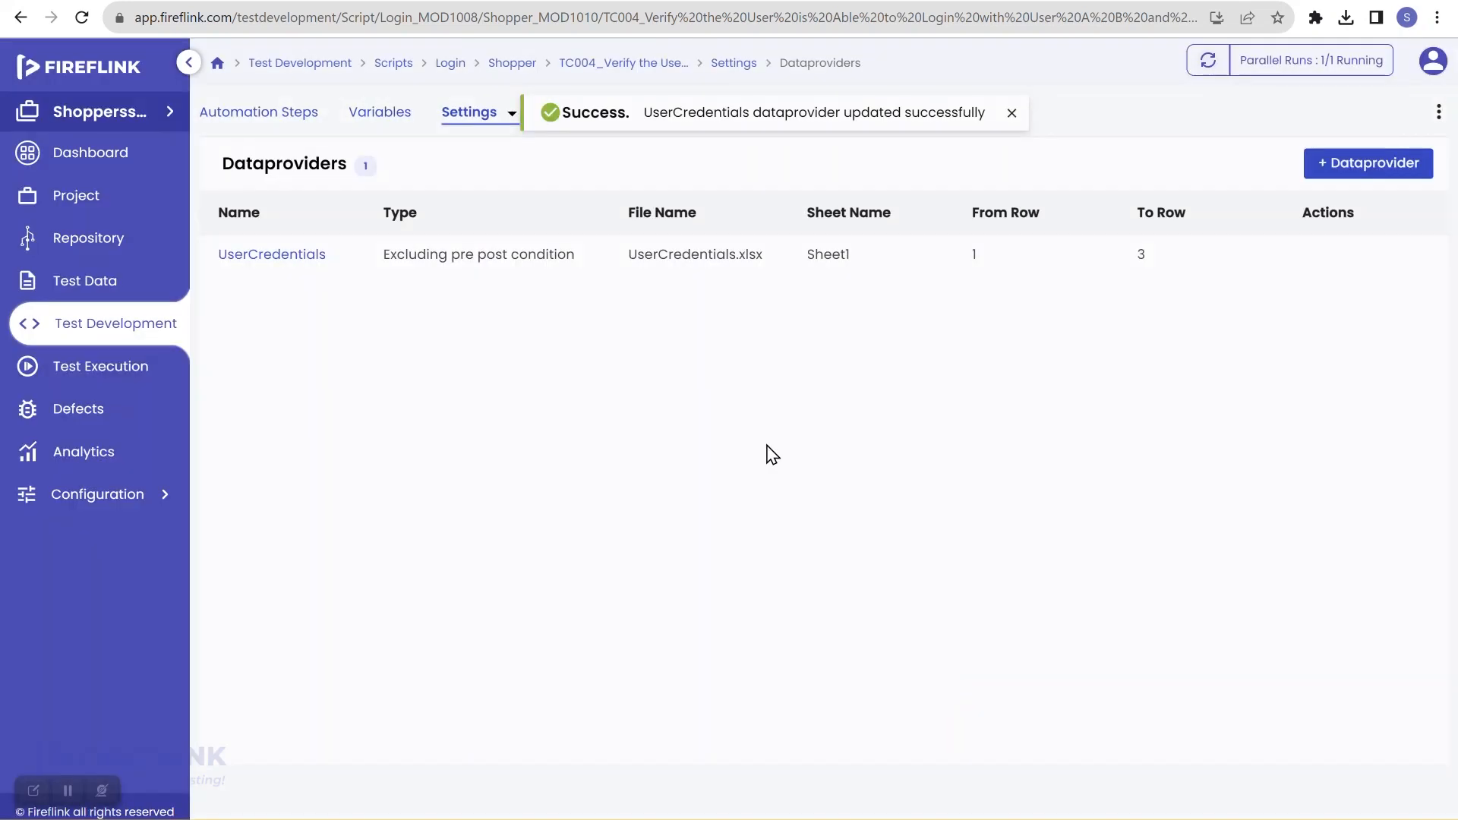
pyautogui.click(274, 120)
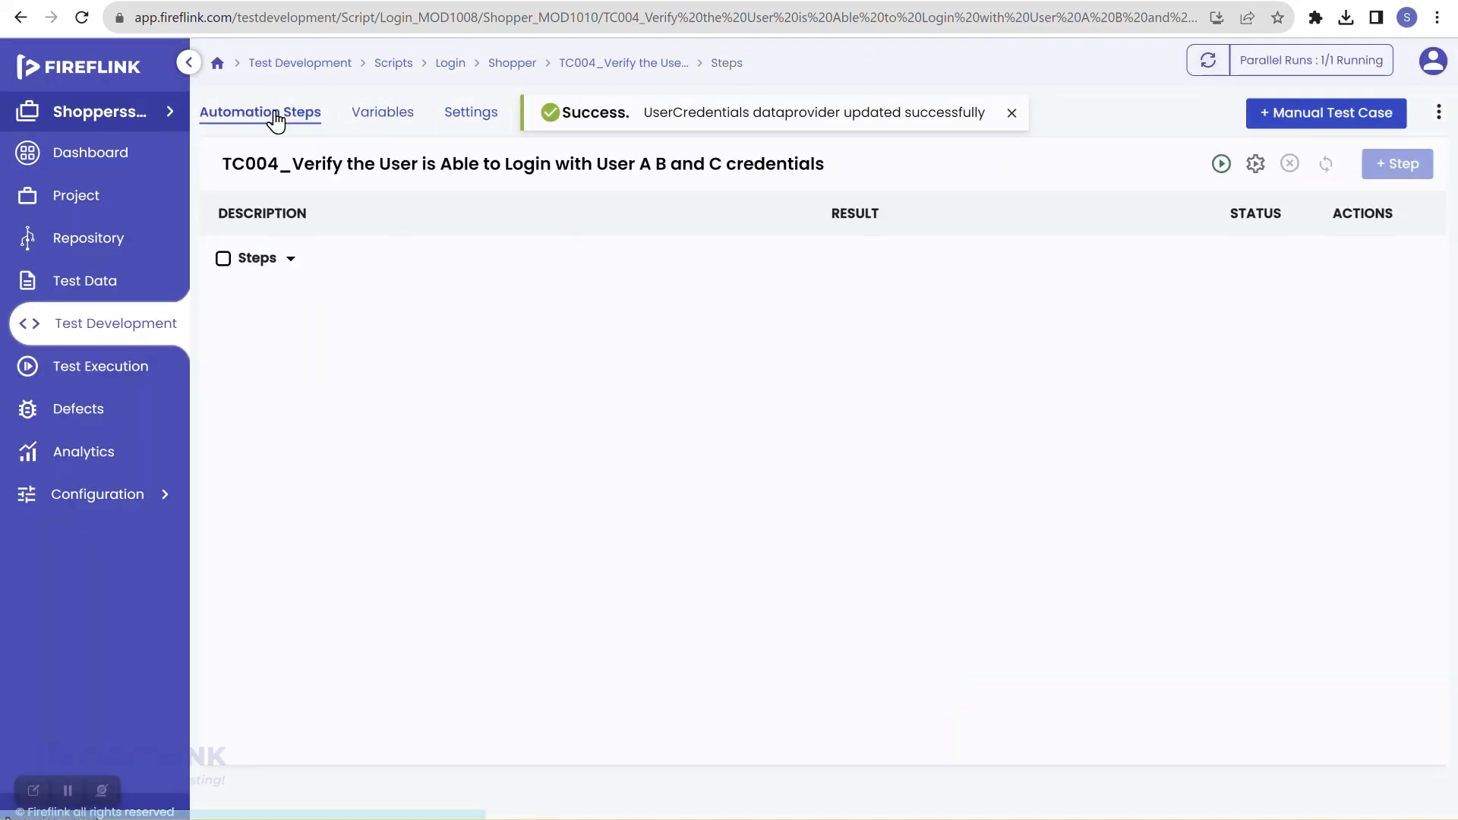
pyautogui.scroll(-1, 469, 397)
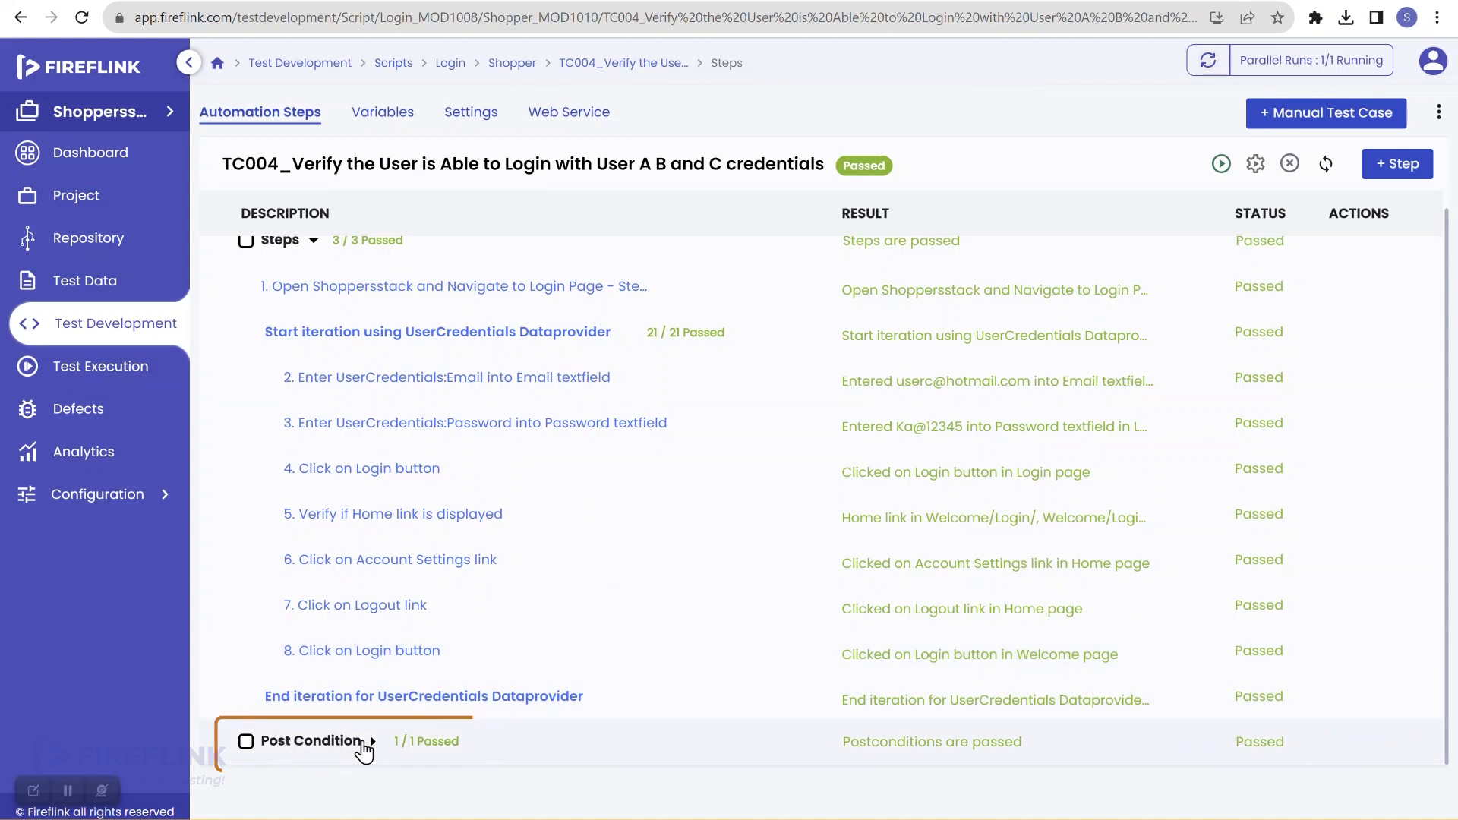
pyautogui.scroll(1, 583, 614)
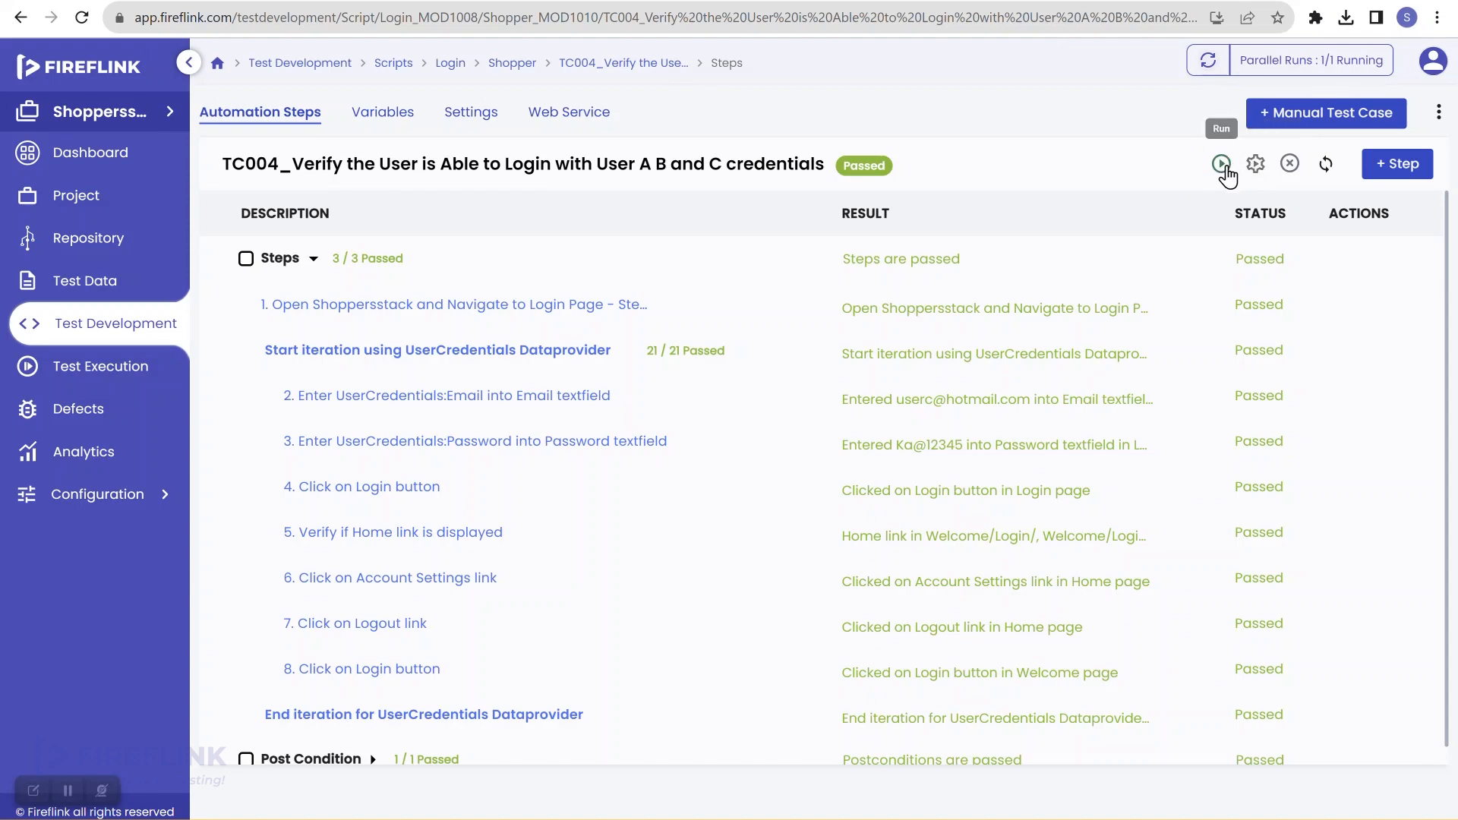
pyautogui.click(1222, 165)
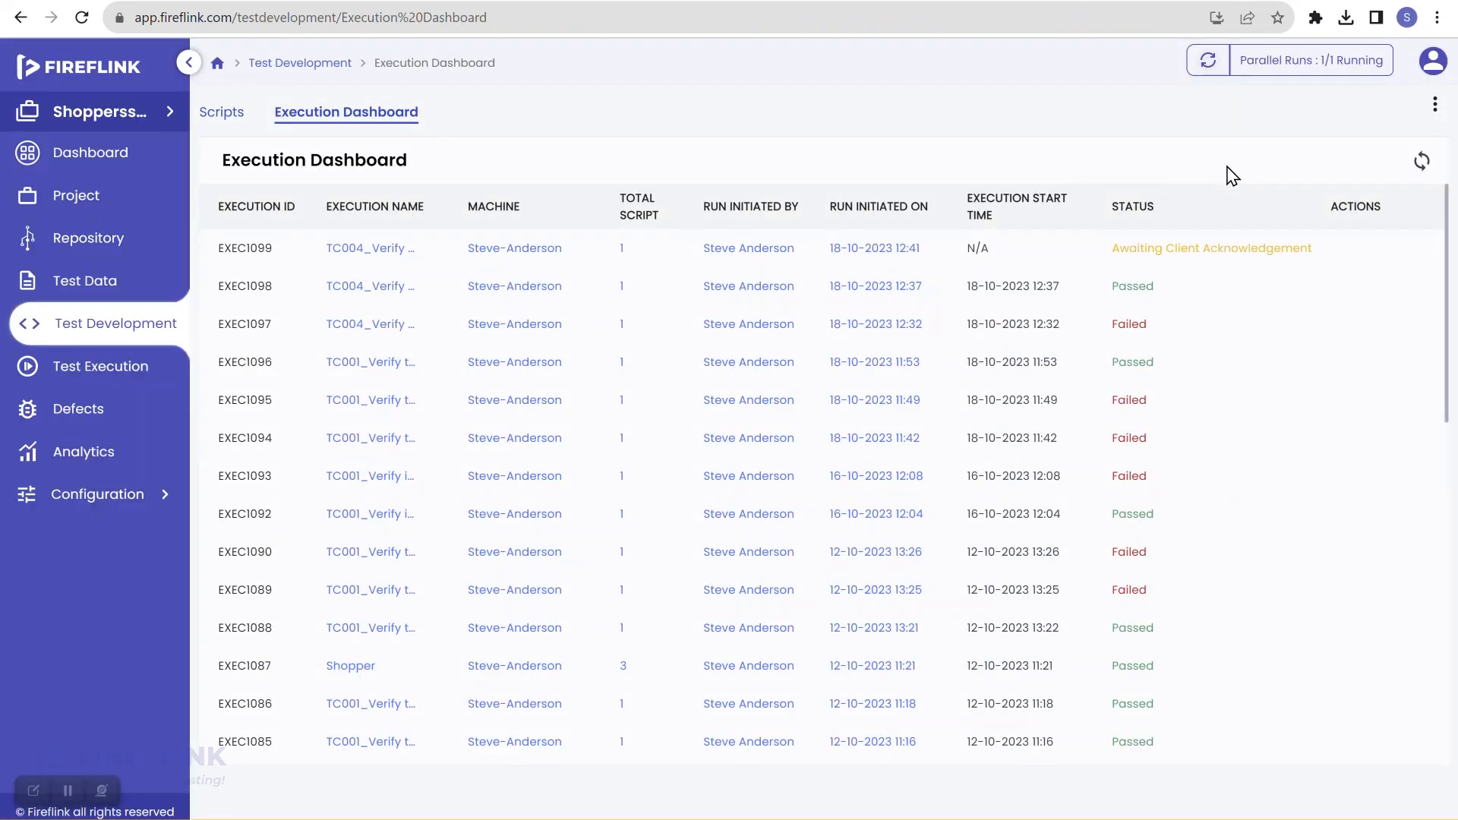
# Step: Refresh the Execution Dashboard so EXEC1099 shows Running while the automated logins enter shopper e-mails
pyautogui.click(1421, 160)
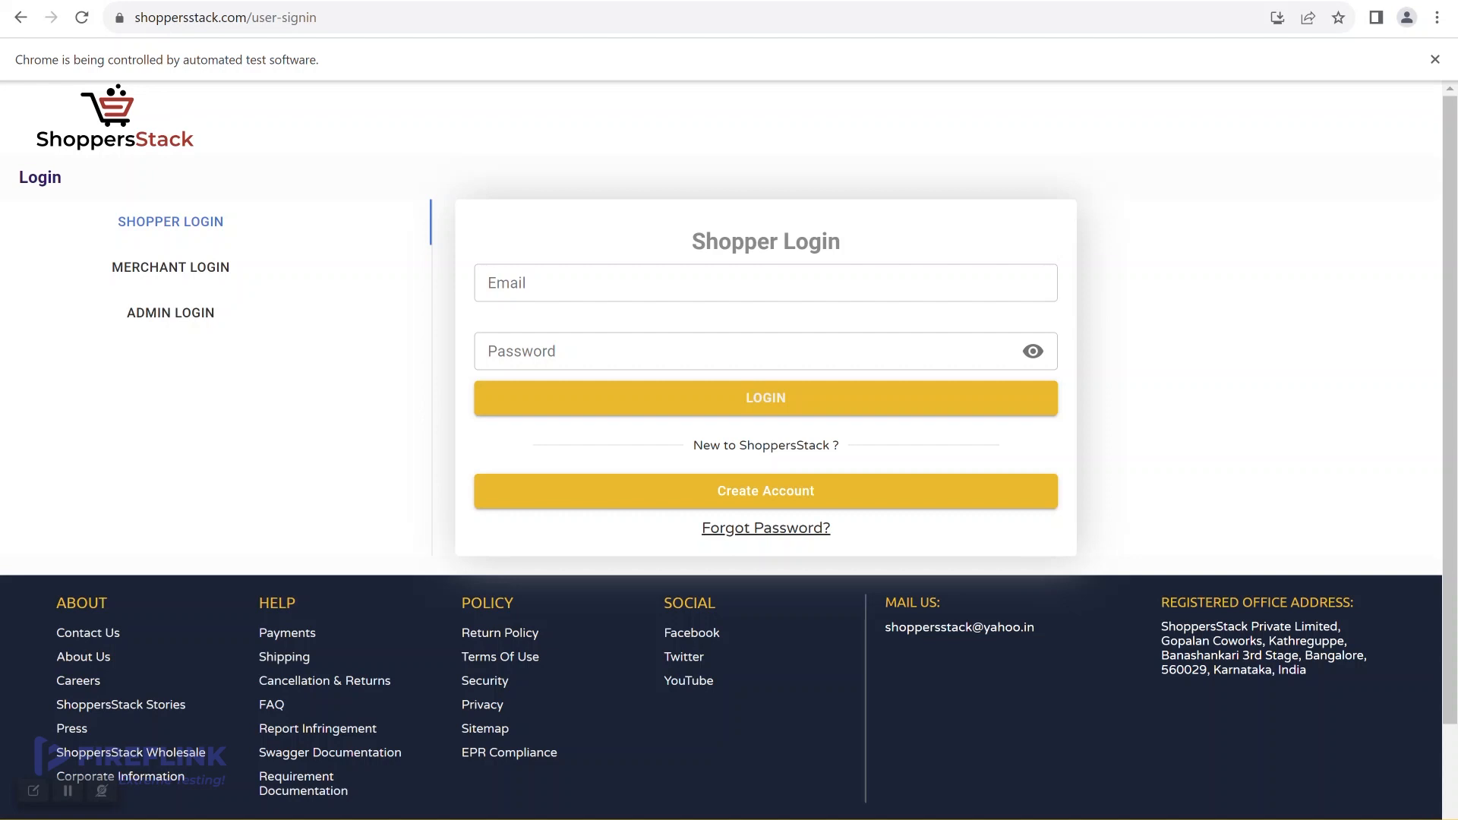
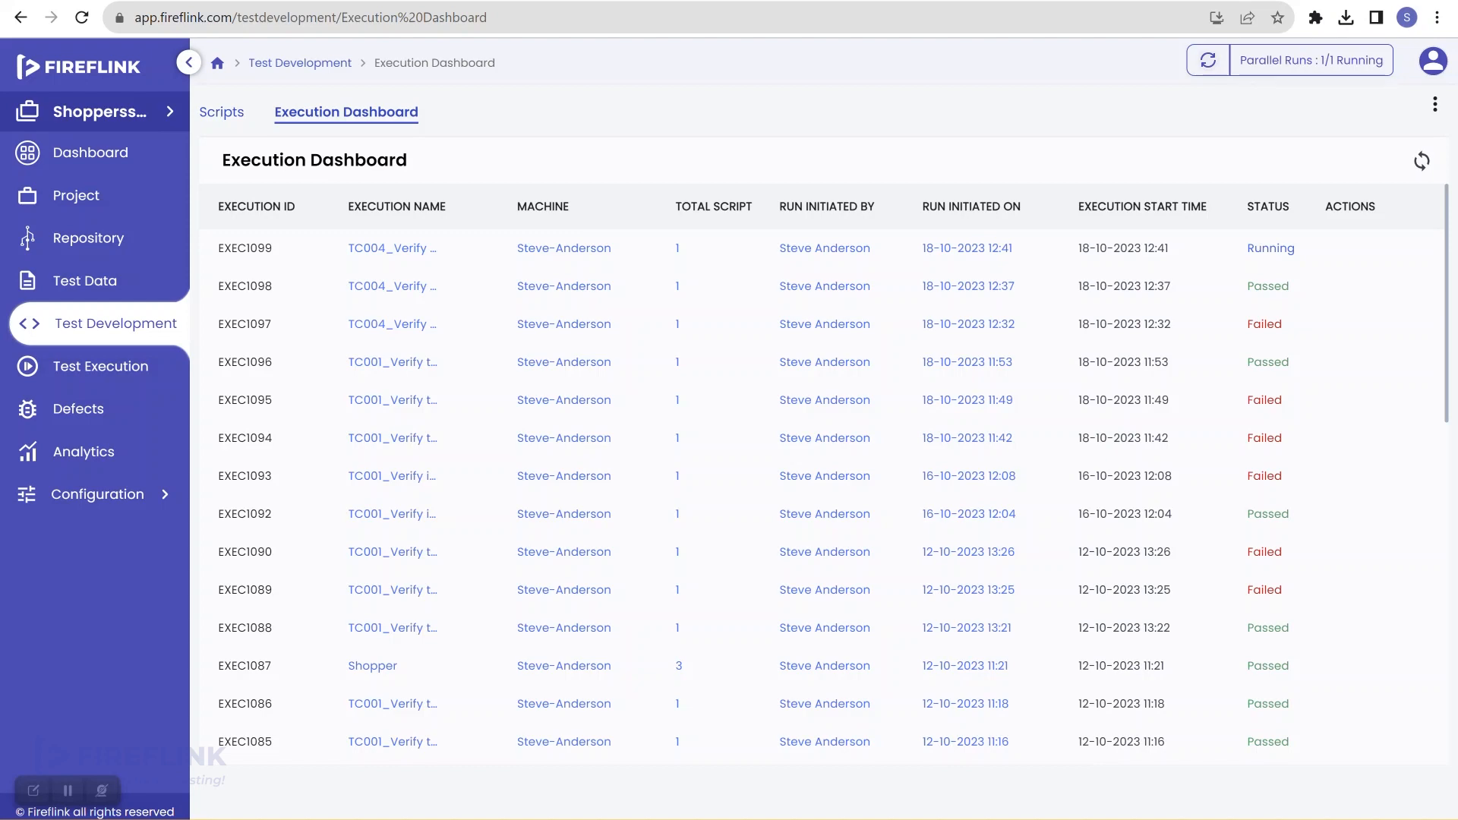
# Step: Open TC004 under Shopper, expand Post Condition and show CloseBrowser's step group input parameters
pyautogui.click(1421, 161)
pyautogui.click(67, 329)
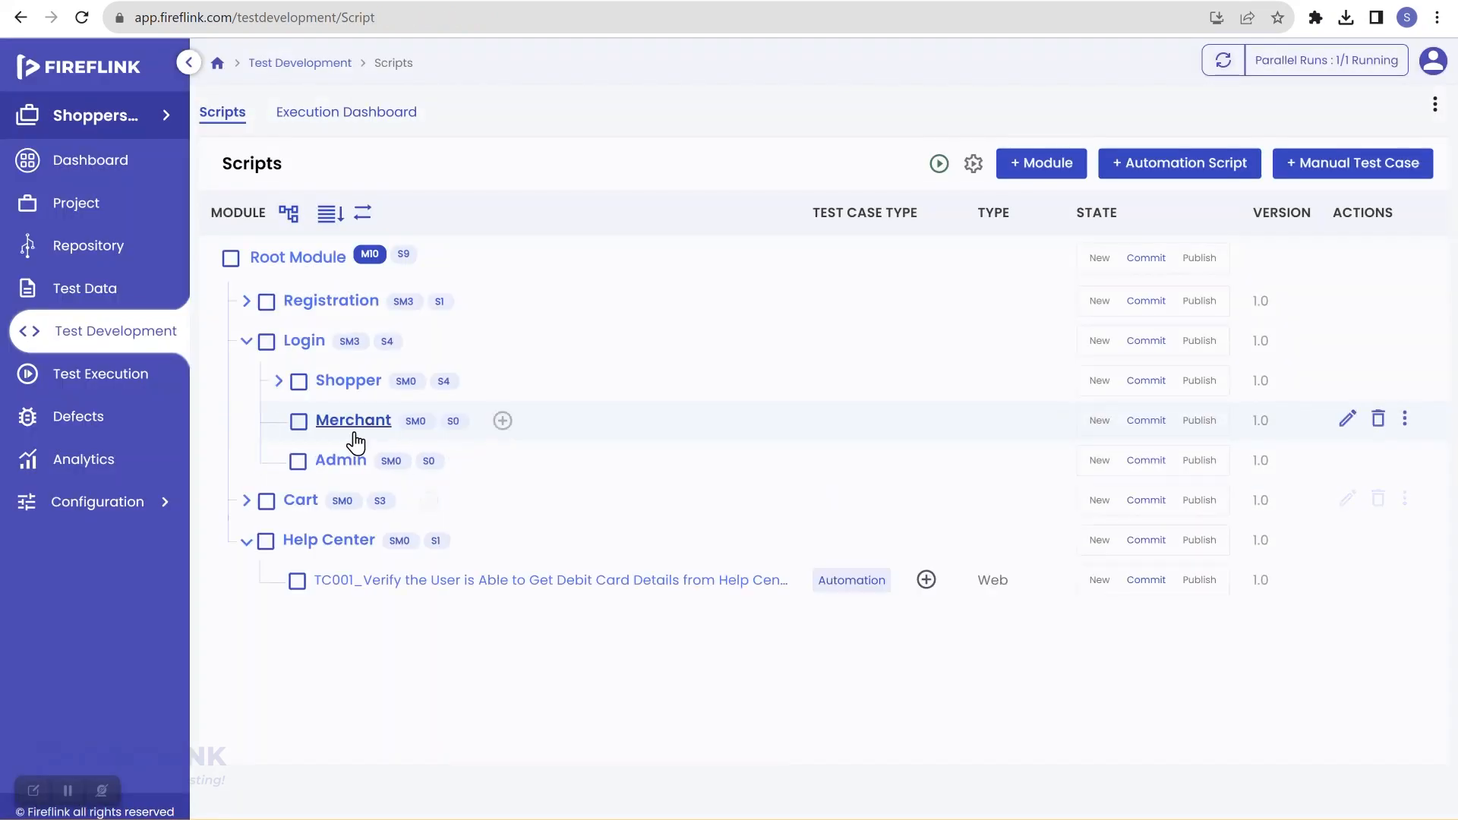
pyautogui.click(278, 380)
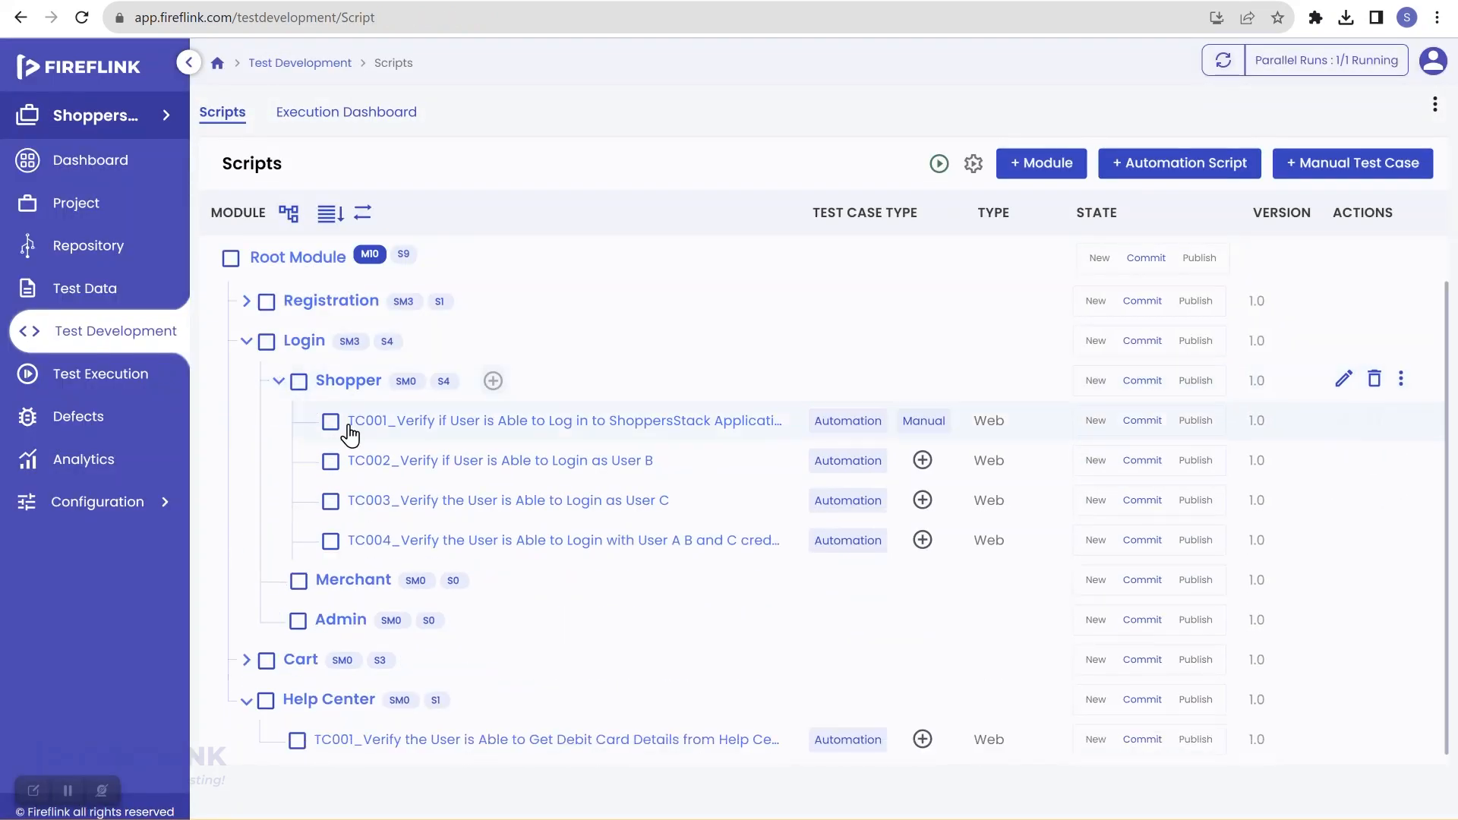
pyautogui.click(486, 544)
pyautogui.scroll(-1, 464, 589)
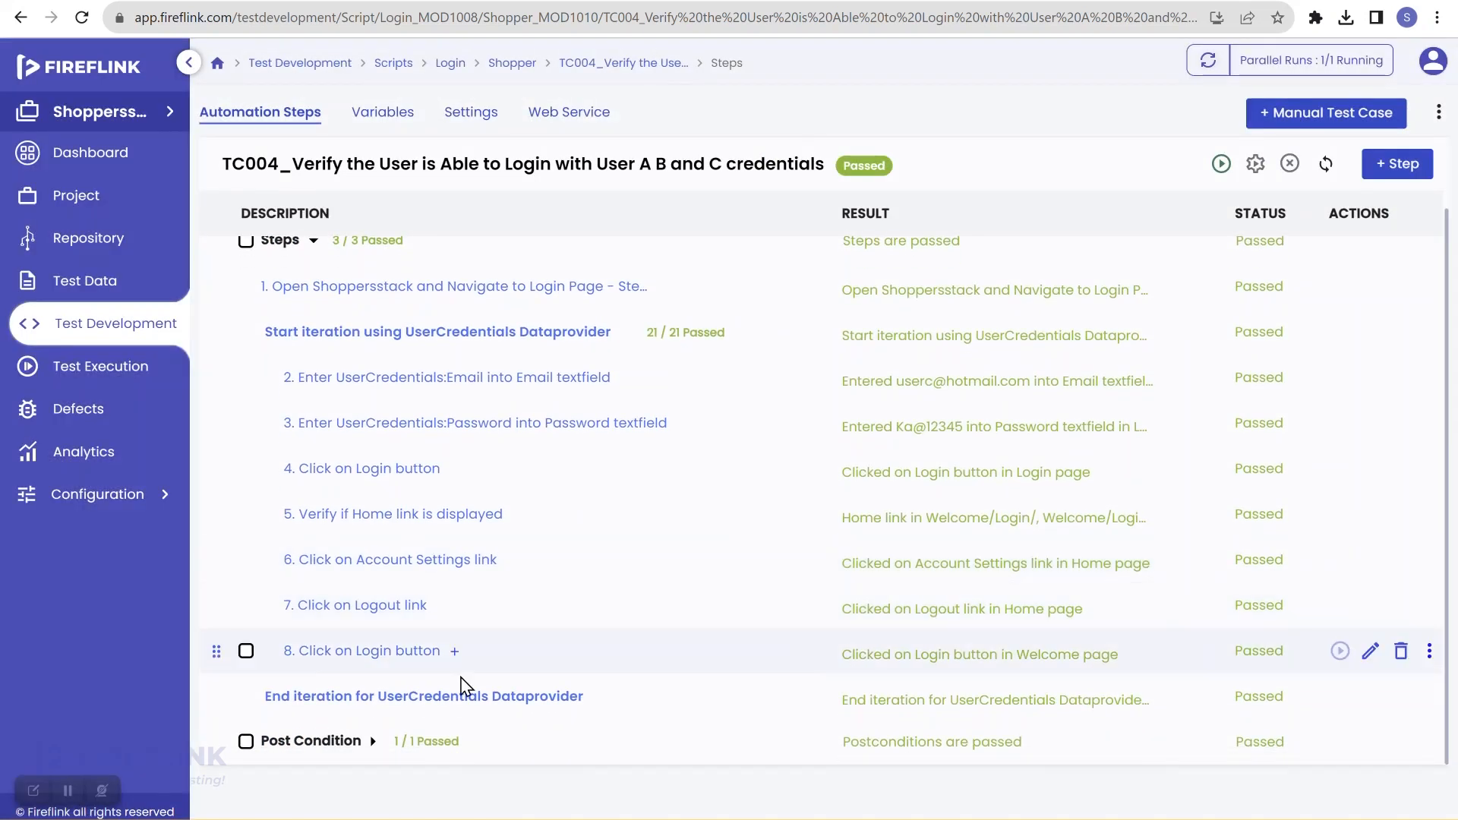
pyautogui.click(373, 741)
pyautogui.scroll(-1, 490, 657)
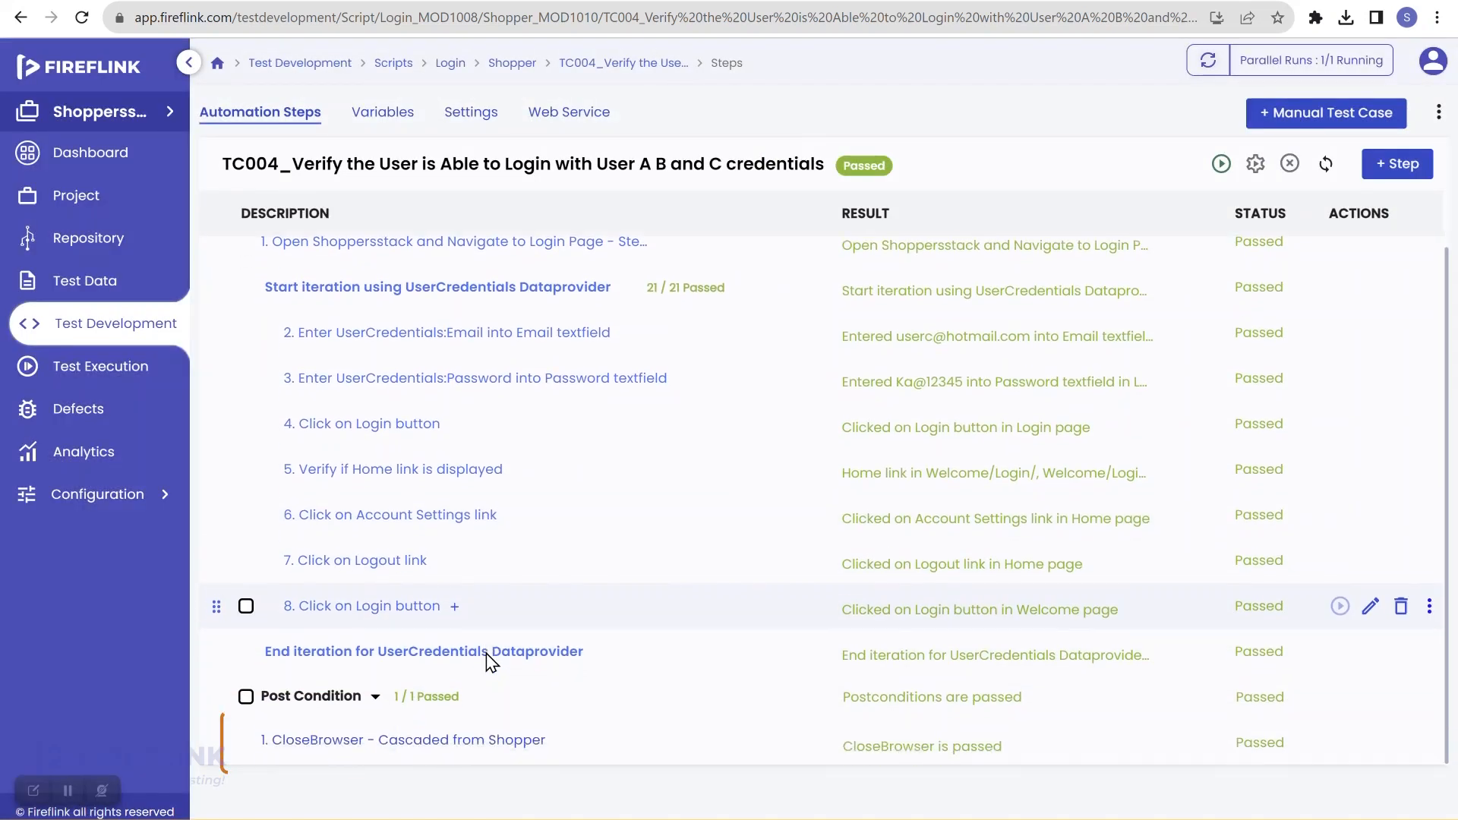
pyautogui.click(492, 743)
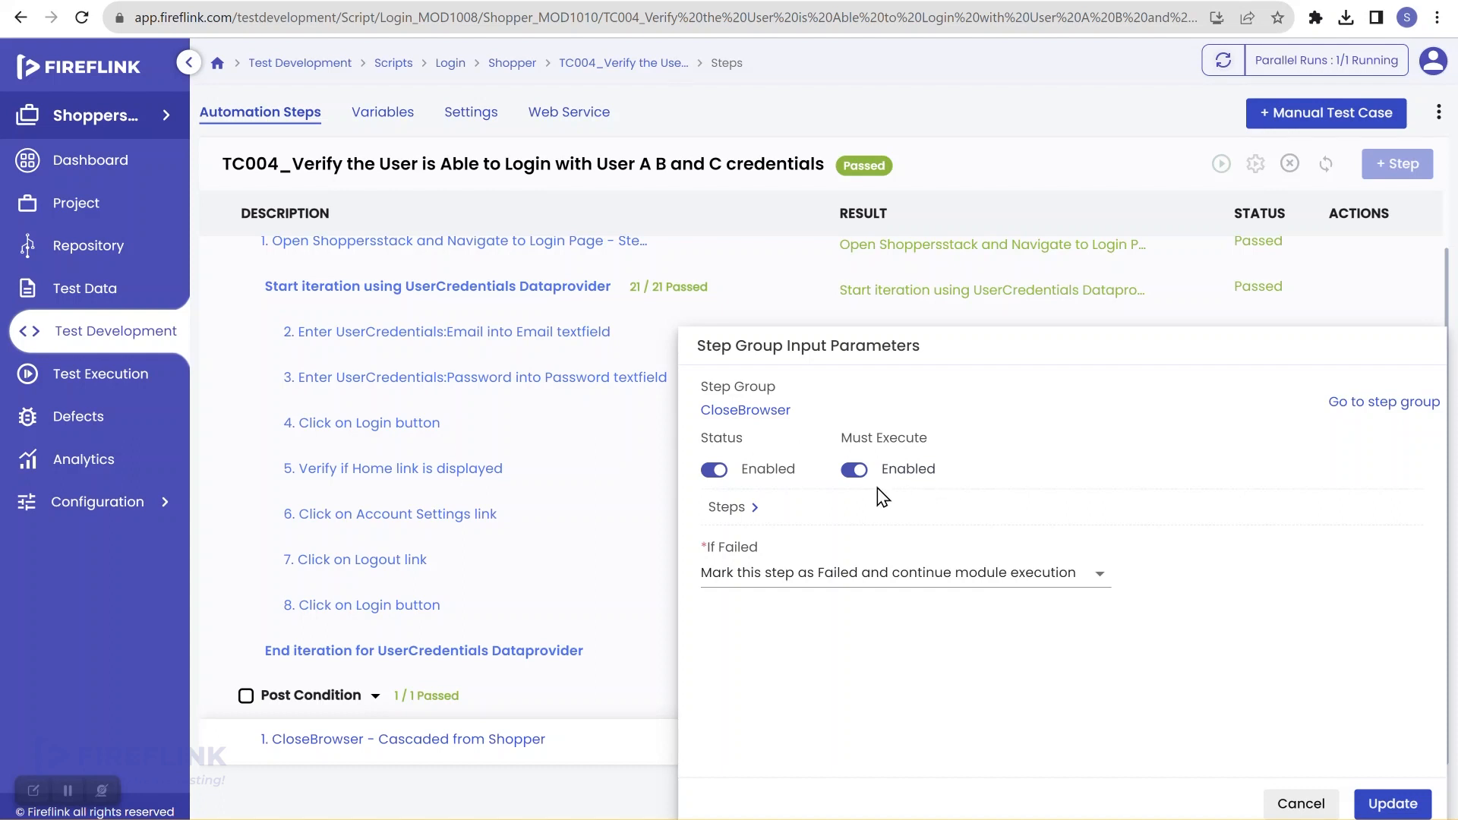
# Step: Set CloseBrowser's Must Execute to Disabled, update it, and reopen it to verify
pyautogui.click(858, 475)
pyautogui.click(1395, 809)
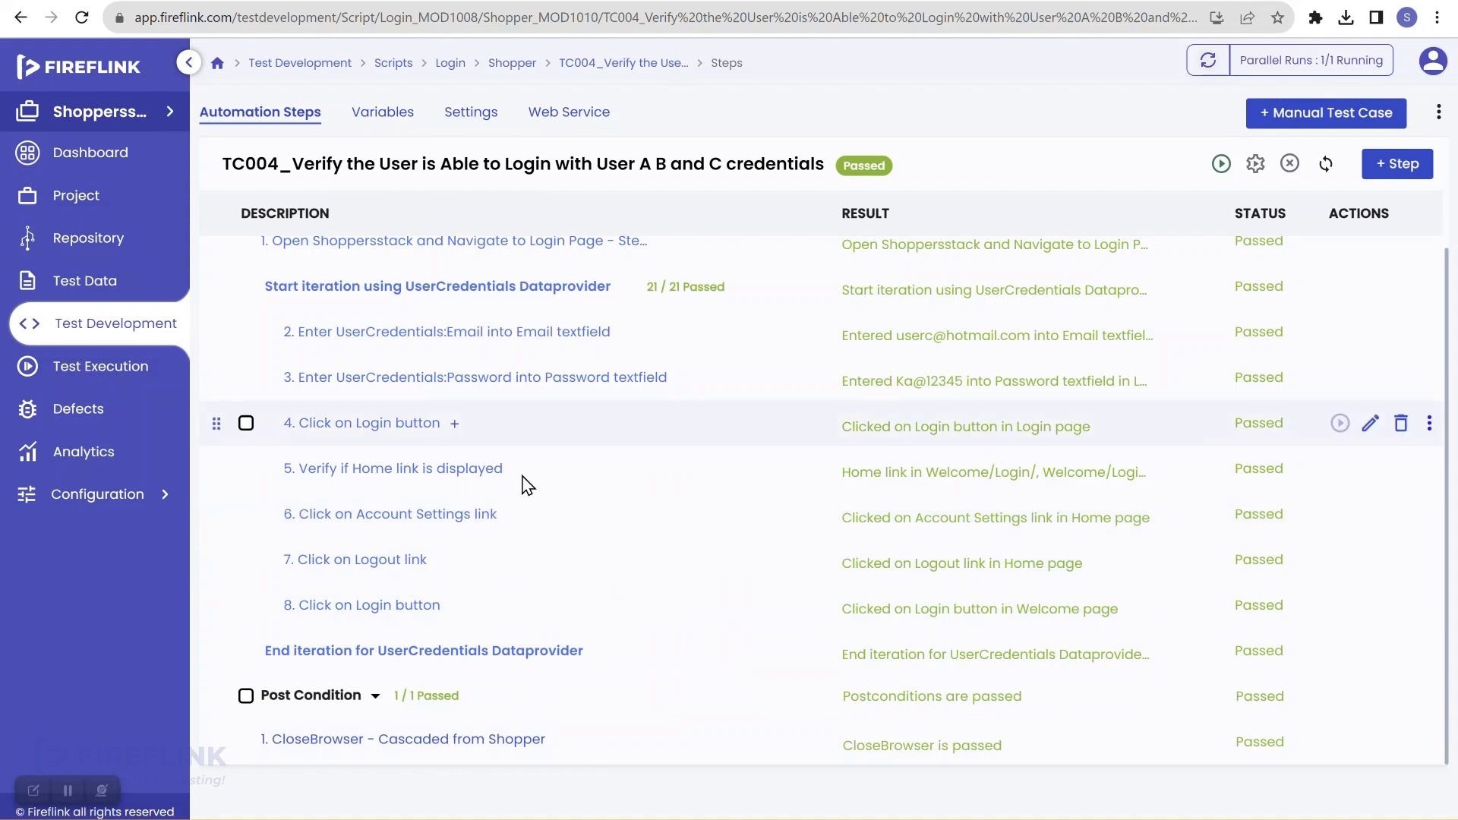
pyautogui.click(487, 745)
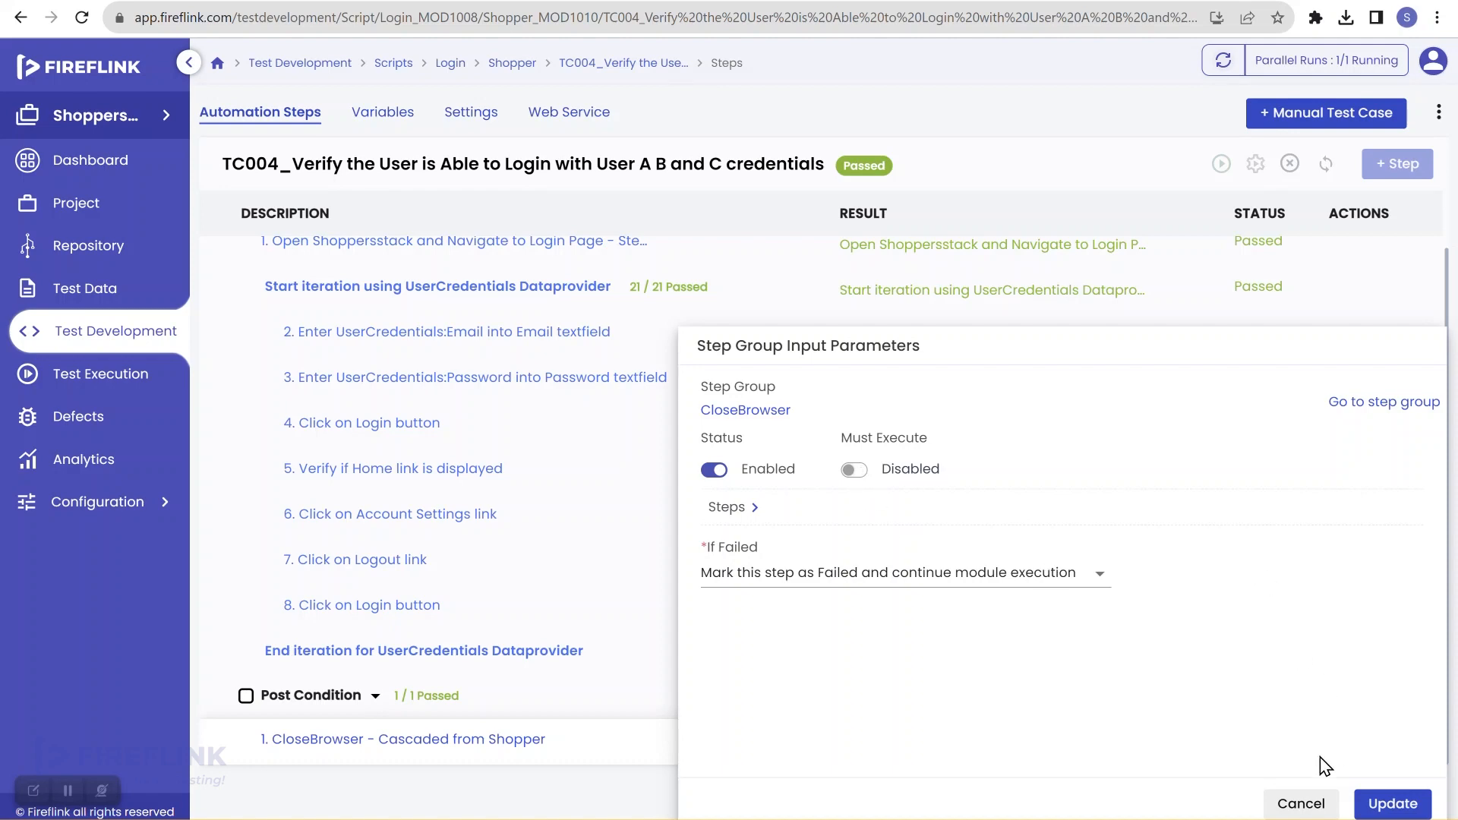
pyautogui.click(1301, 805)
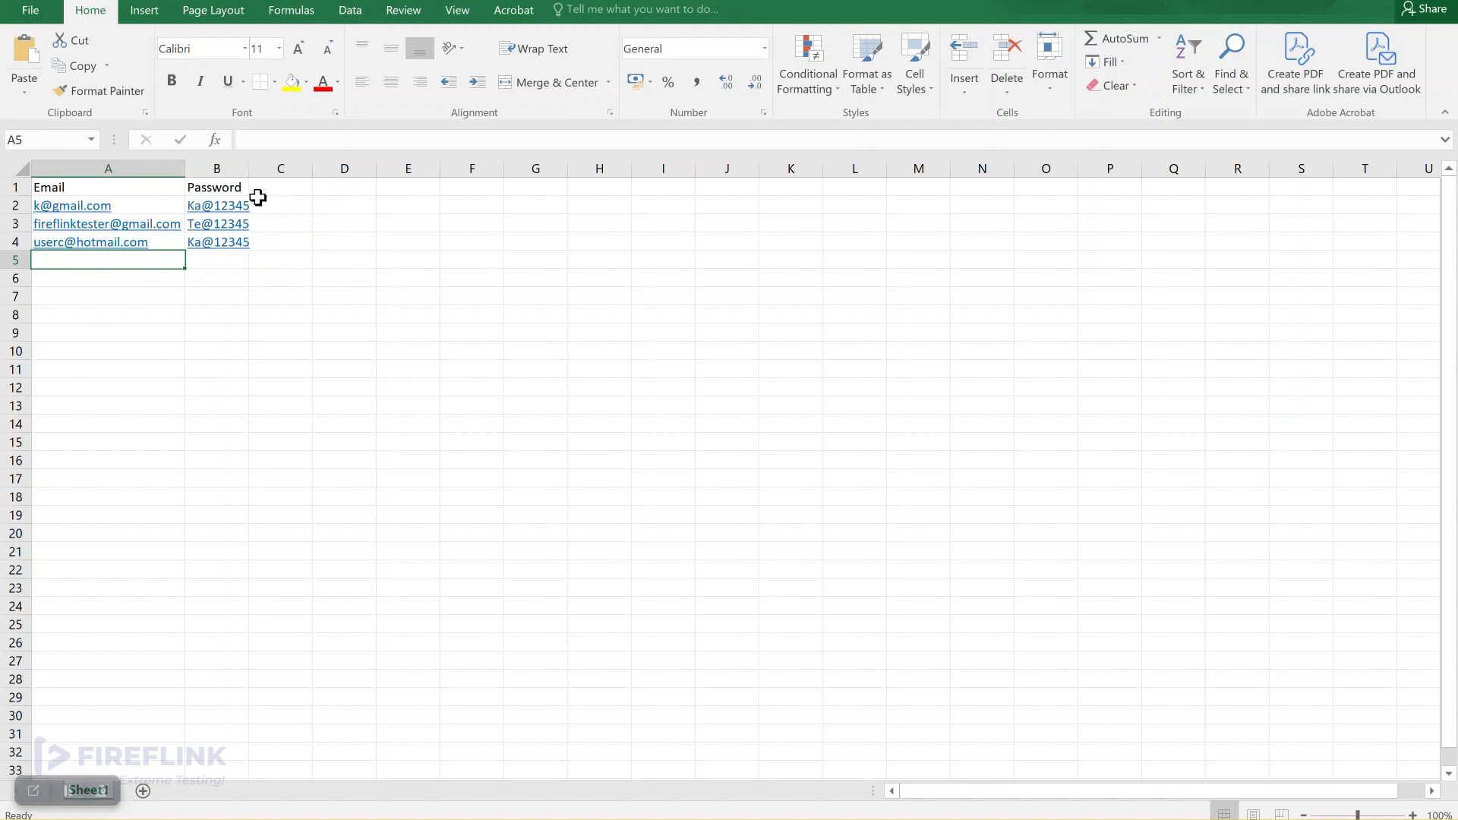
# Step: Leave Excel and bring the ShoppersStack store tab in Chrome to the front
pyautogui.click(1354, 2)
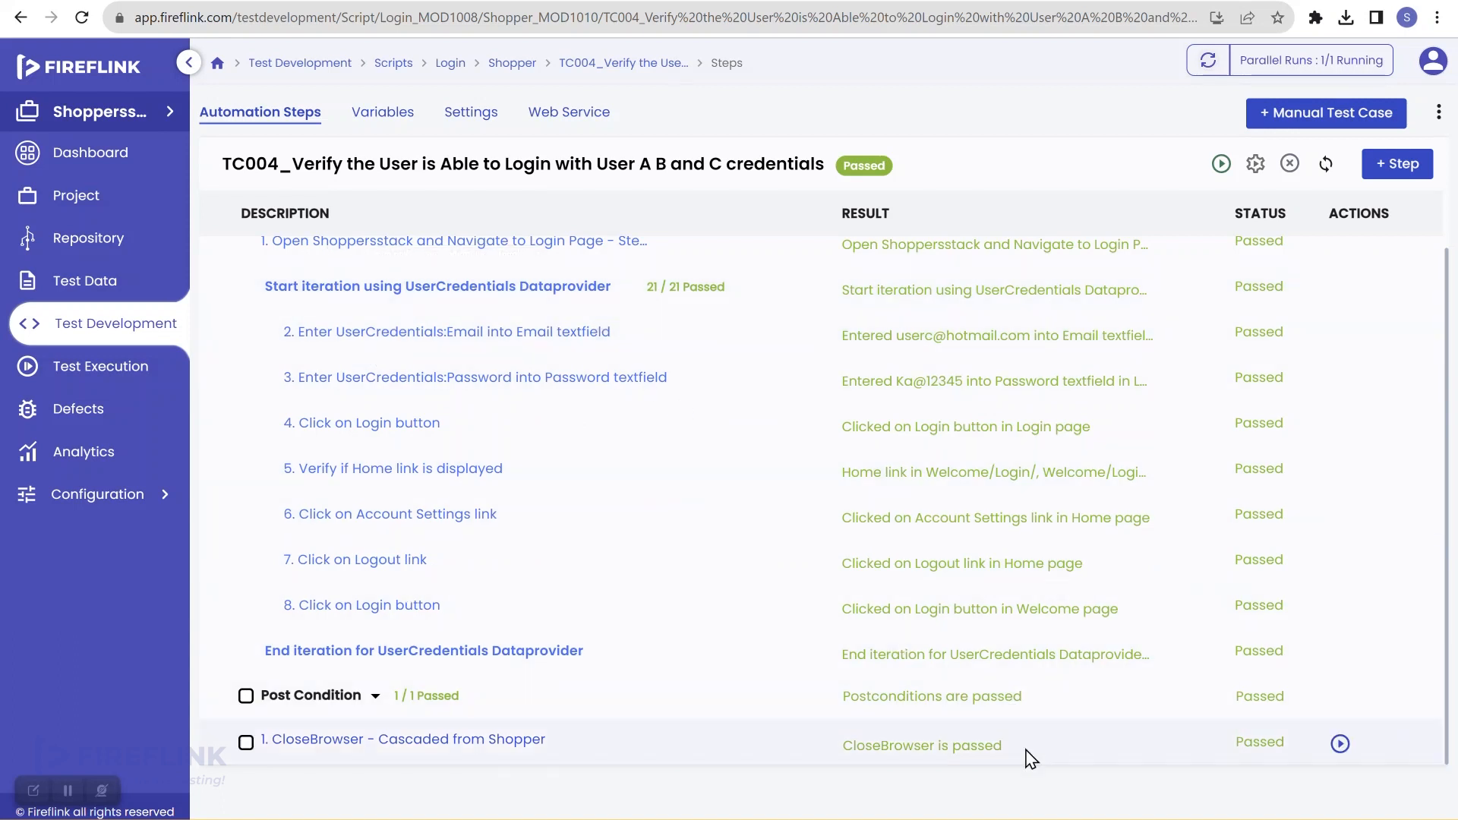
pyautogui.moveTo(1065, 819)
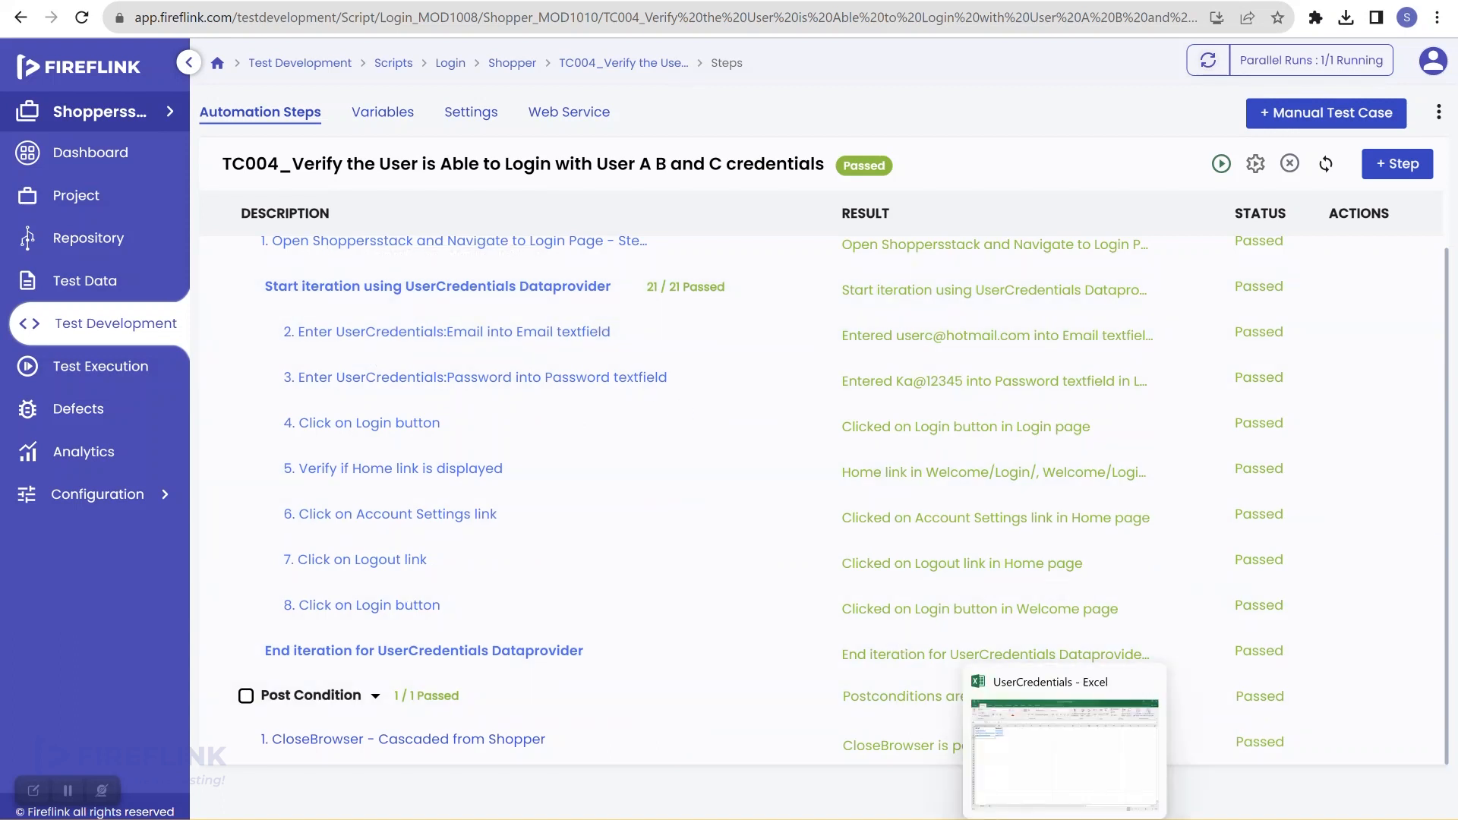
pyautogui.click(378, 1)
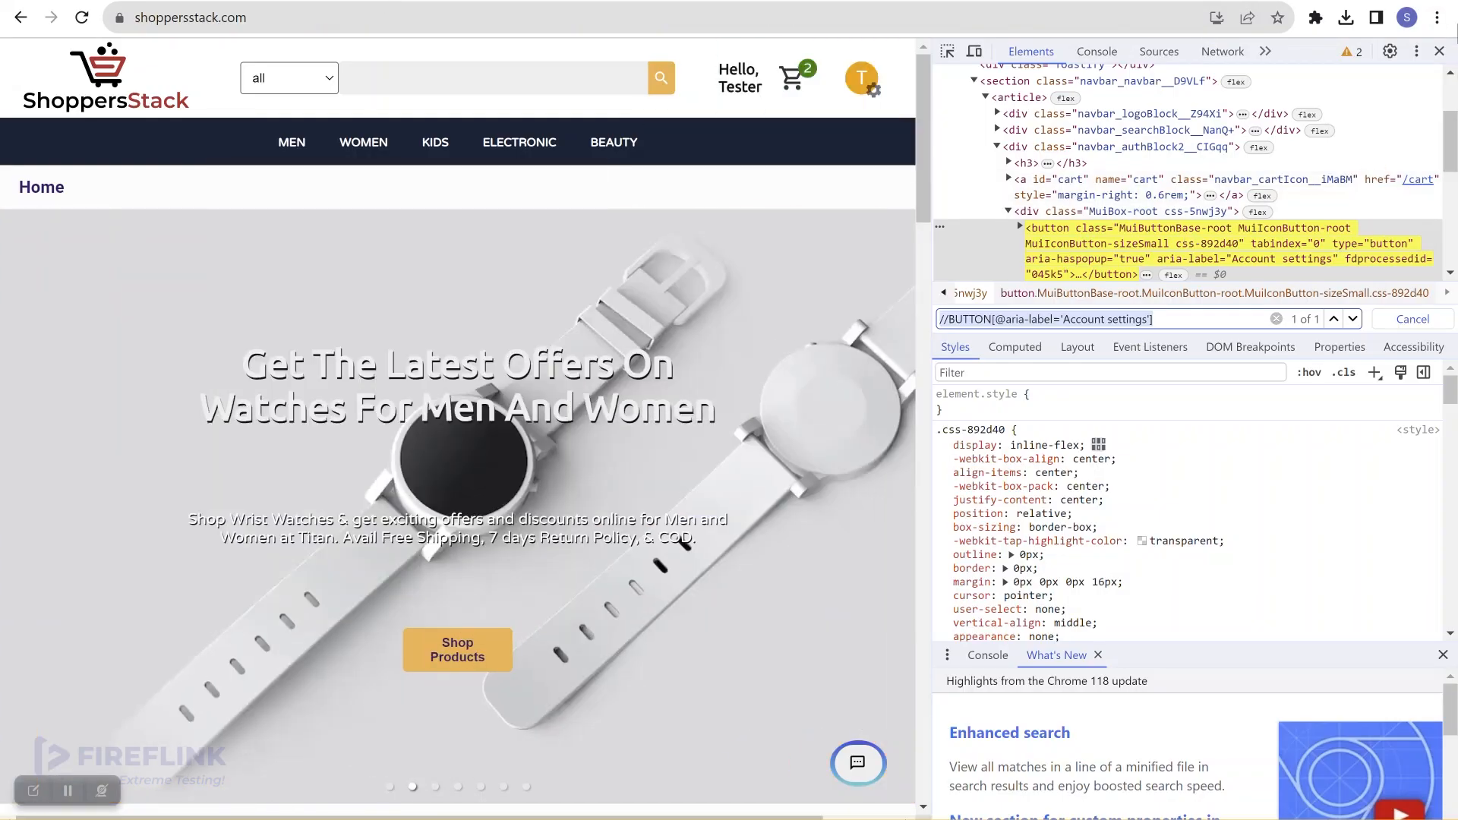
# Step: Close DevTools, search the store for 'men', 'women' and 'kids', then go back Home
pyautogui.click(1440, 52)
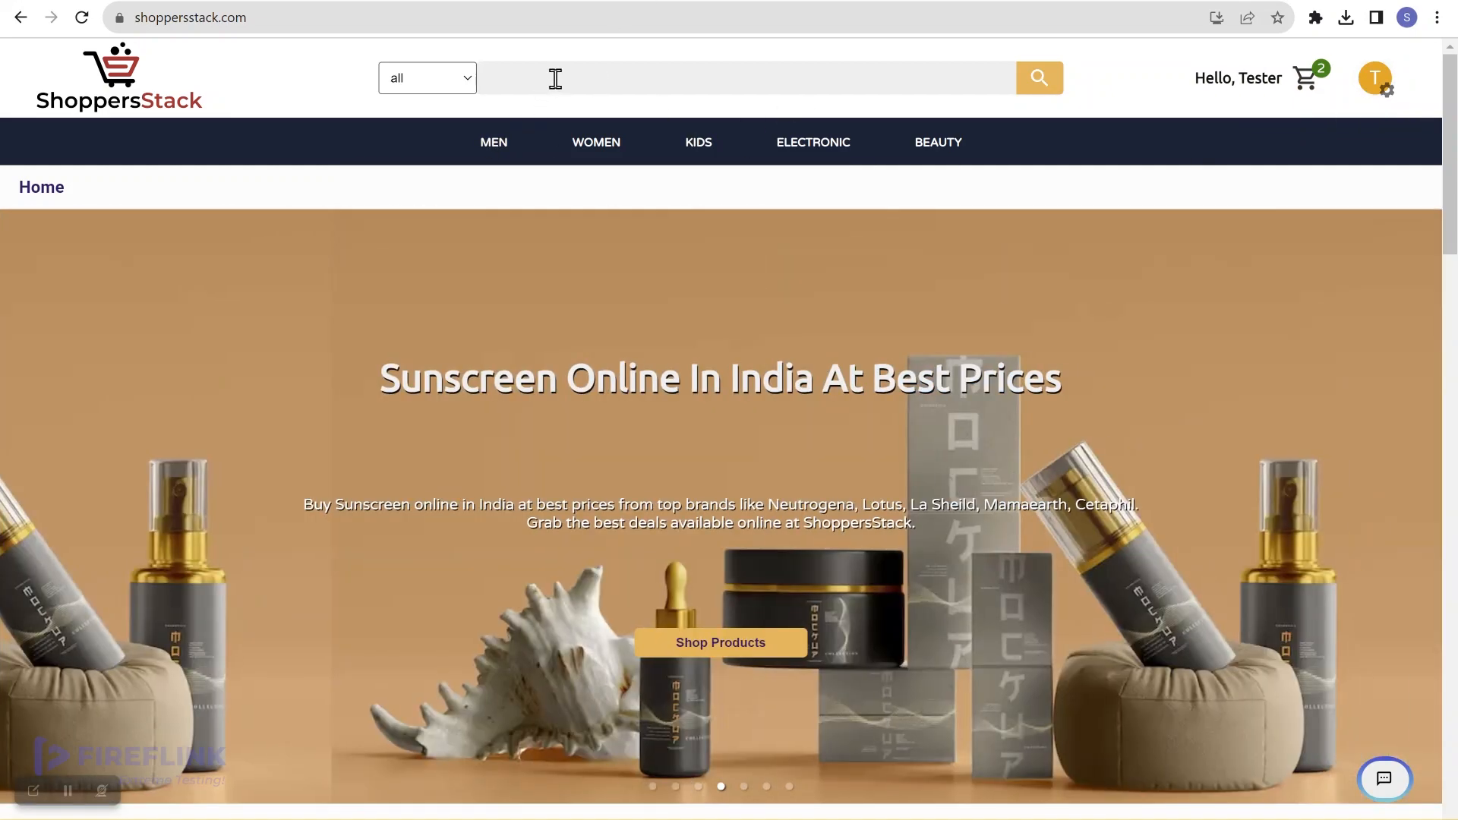
pyautogui.click(555, 69)
pyautogui.write('men')
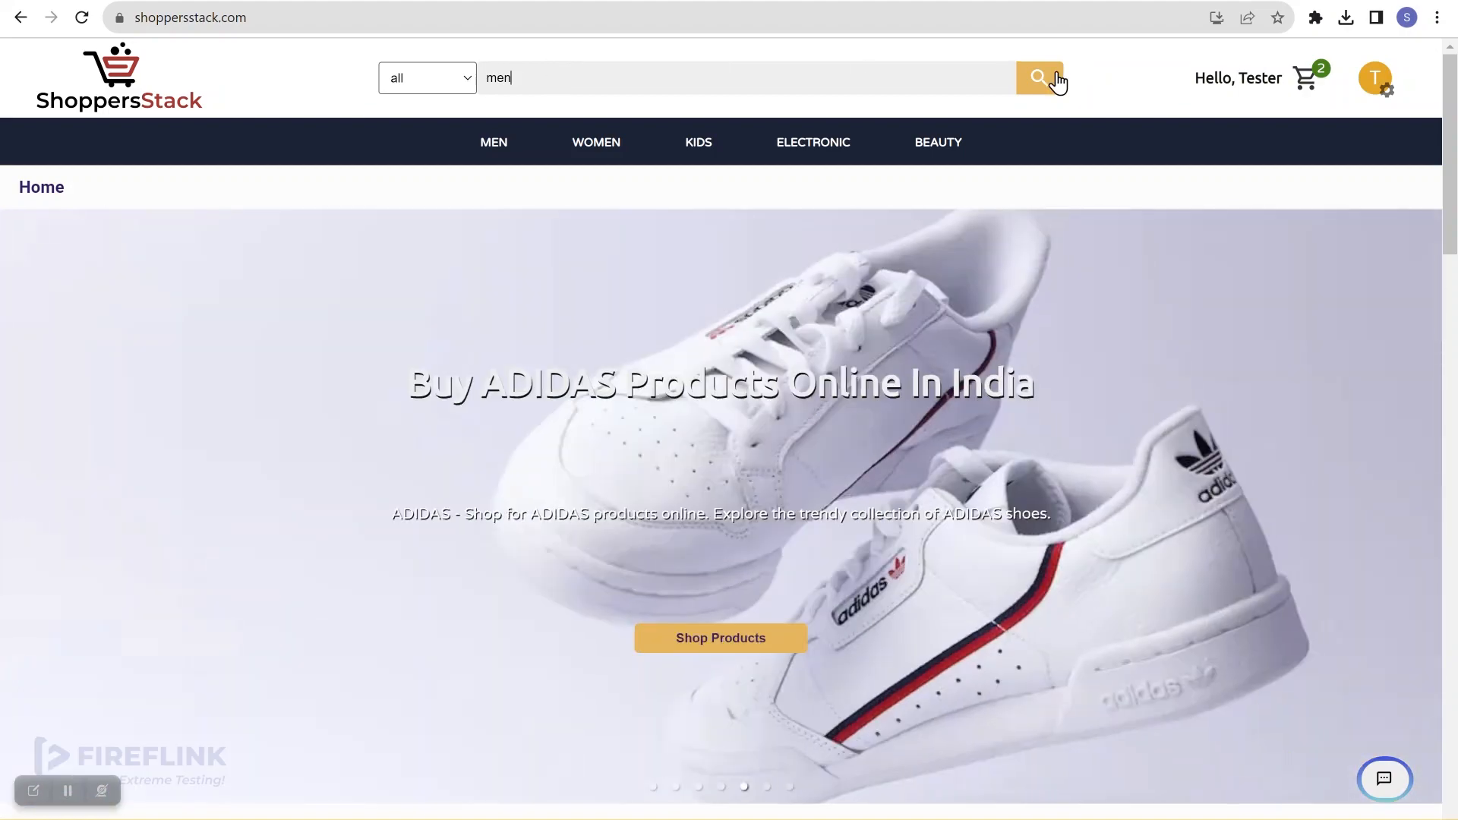
pyautogui.click(1047, 82)
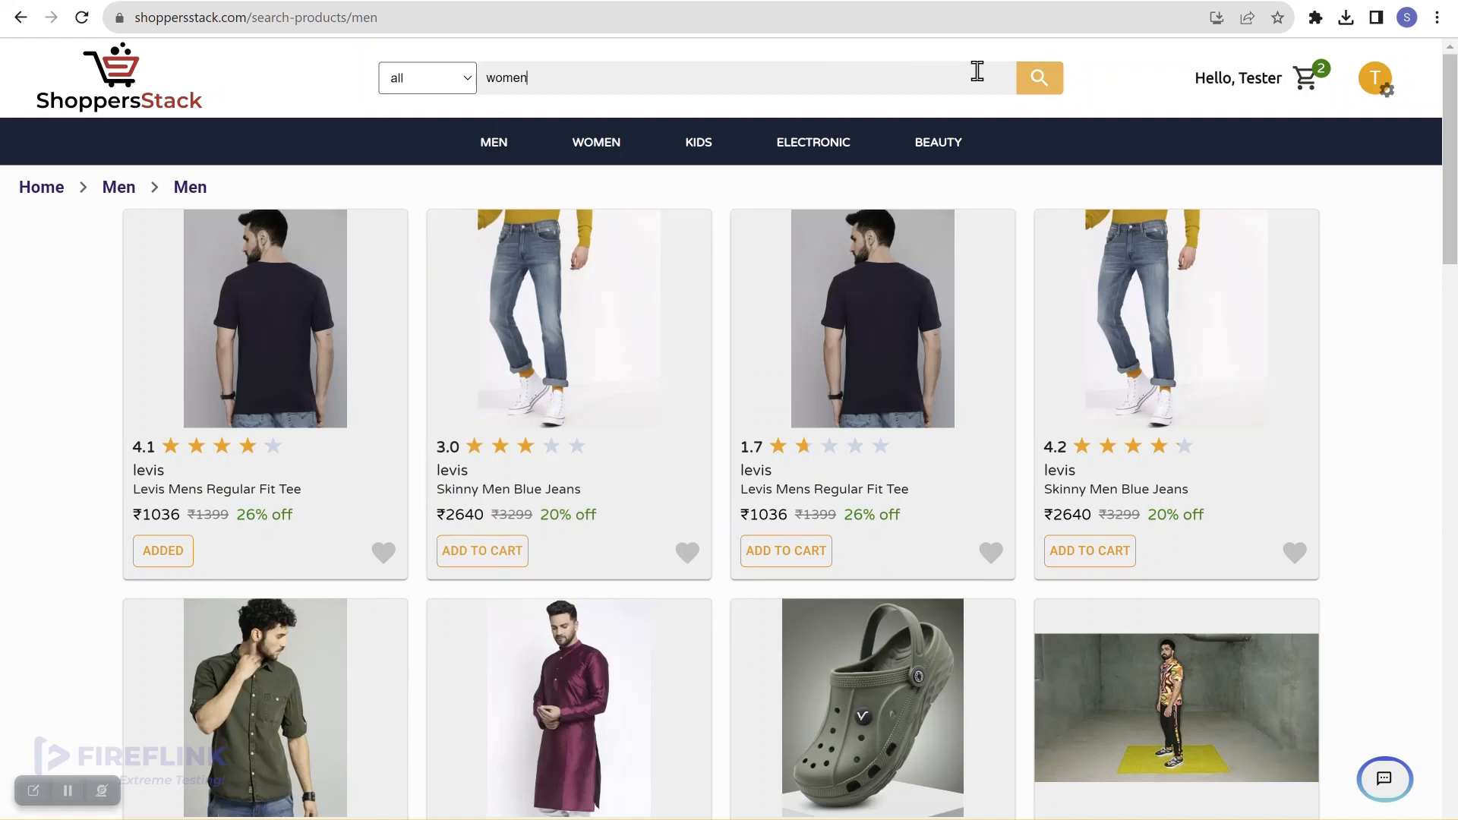
pyautogui.click(1036, 87)
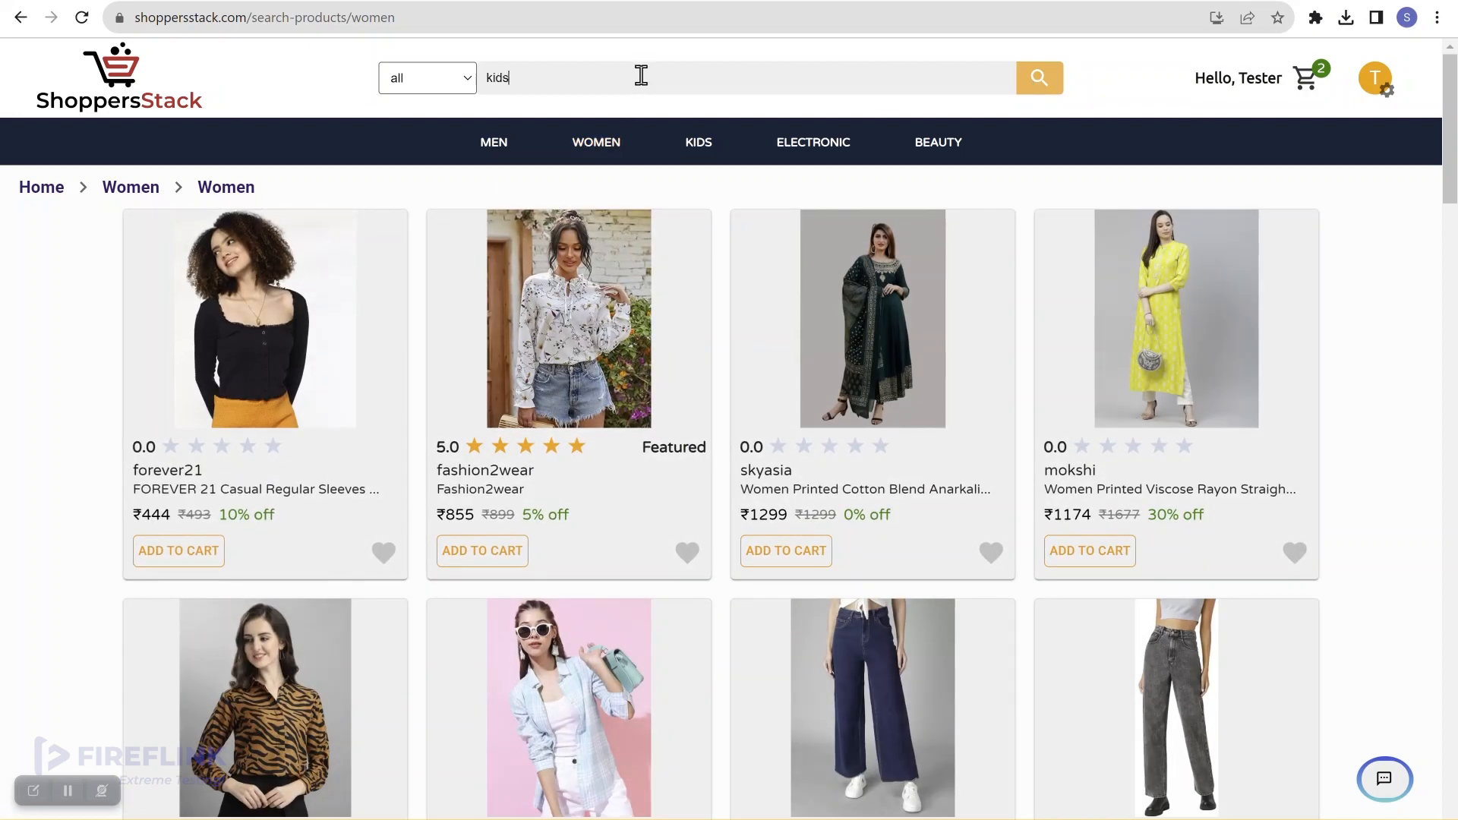
pyautogui.click(1041, 90)
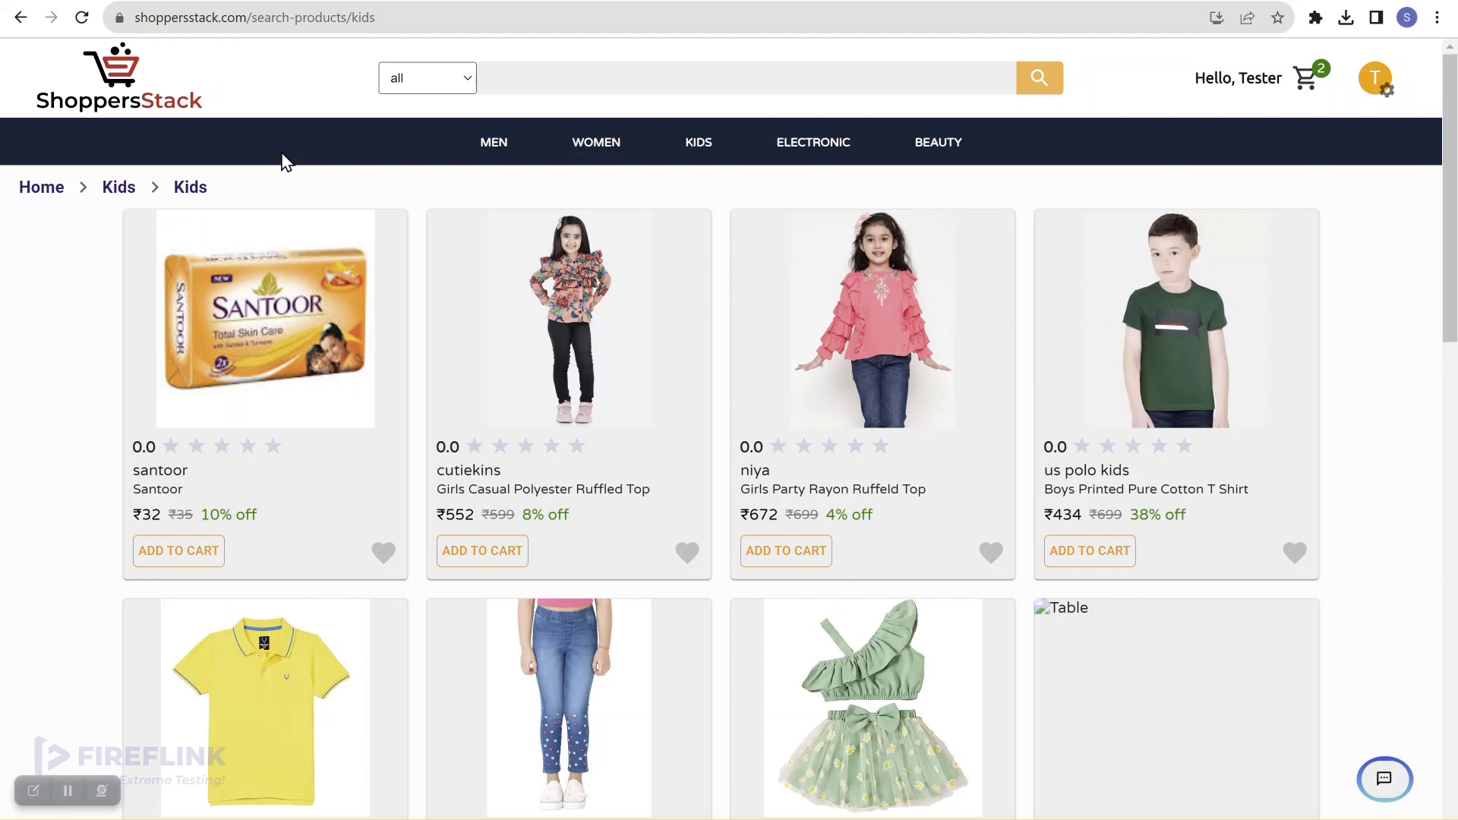
pyautogui.click(45, 188)
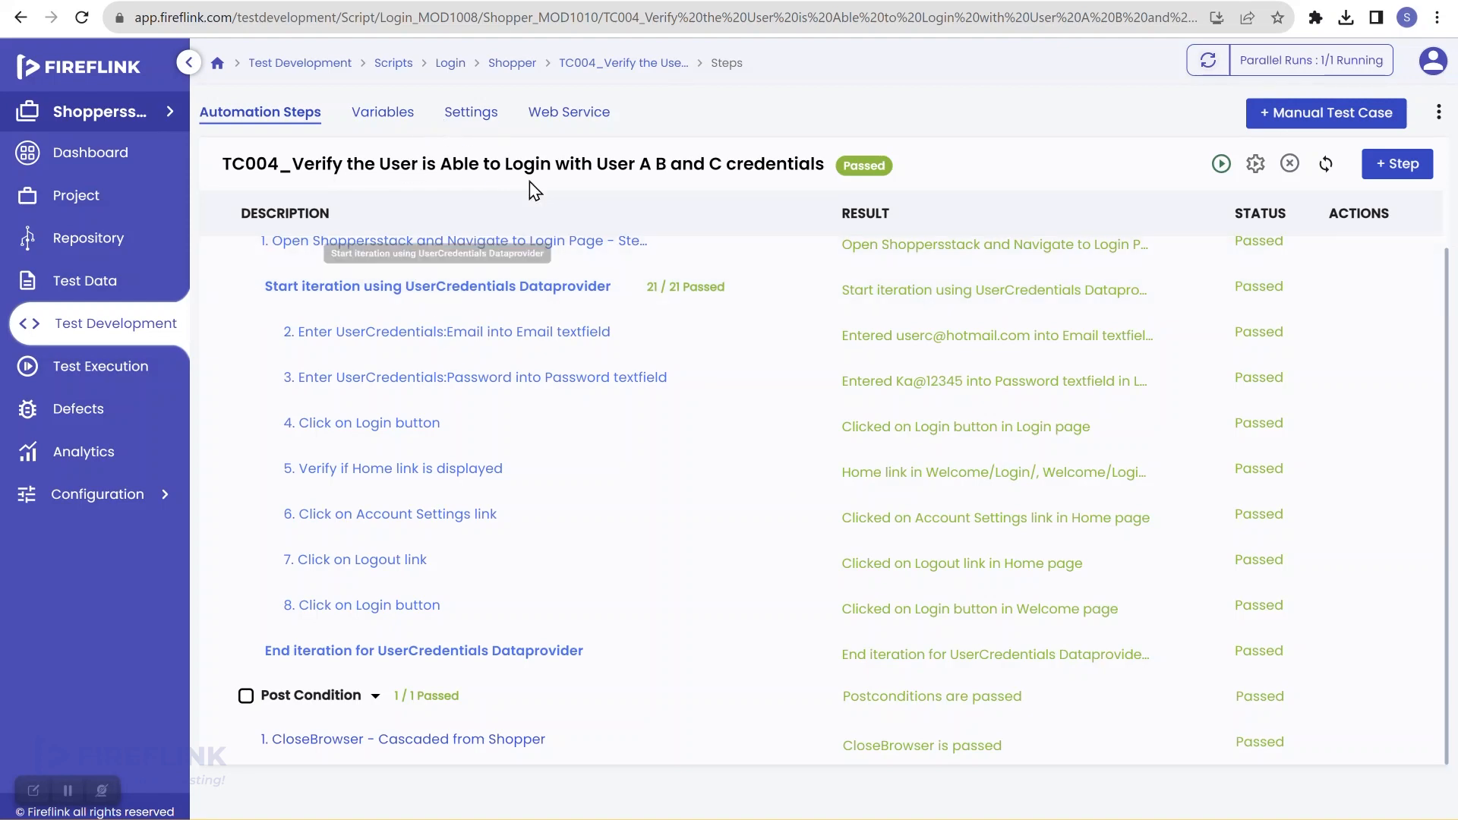
# Step: Create a module named 'Search' with Root Module as its parent
pyautogui.click(82, 343)
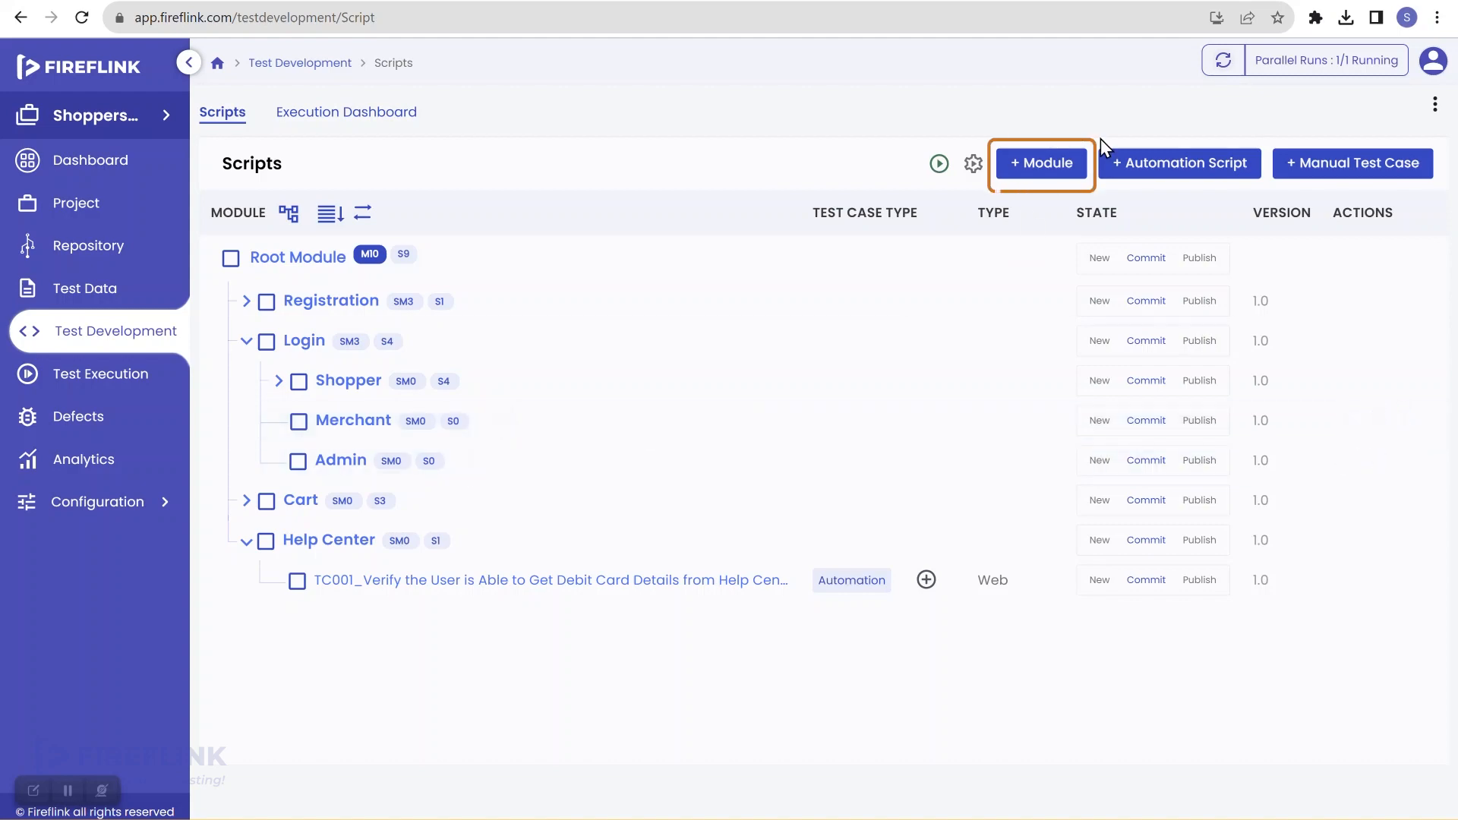
pyautogui.click(1056, 168)
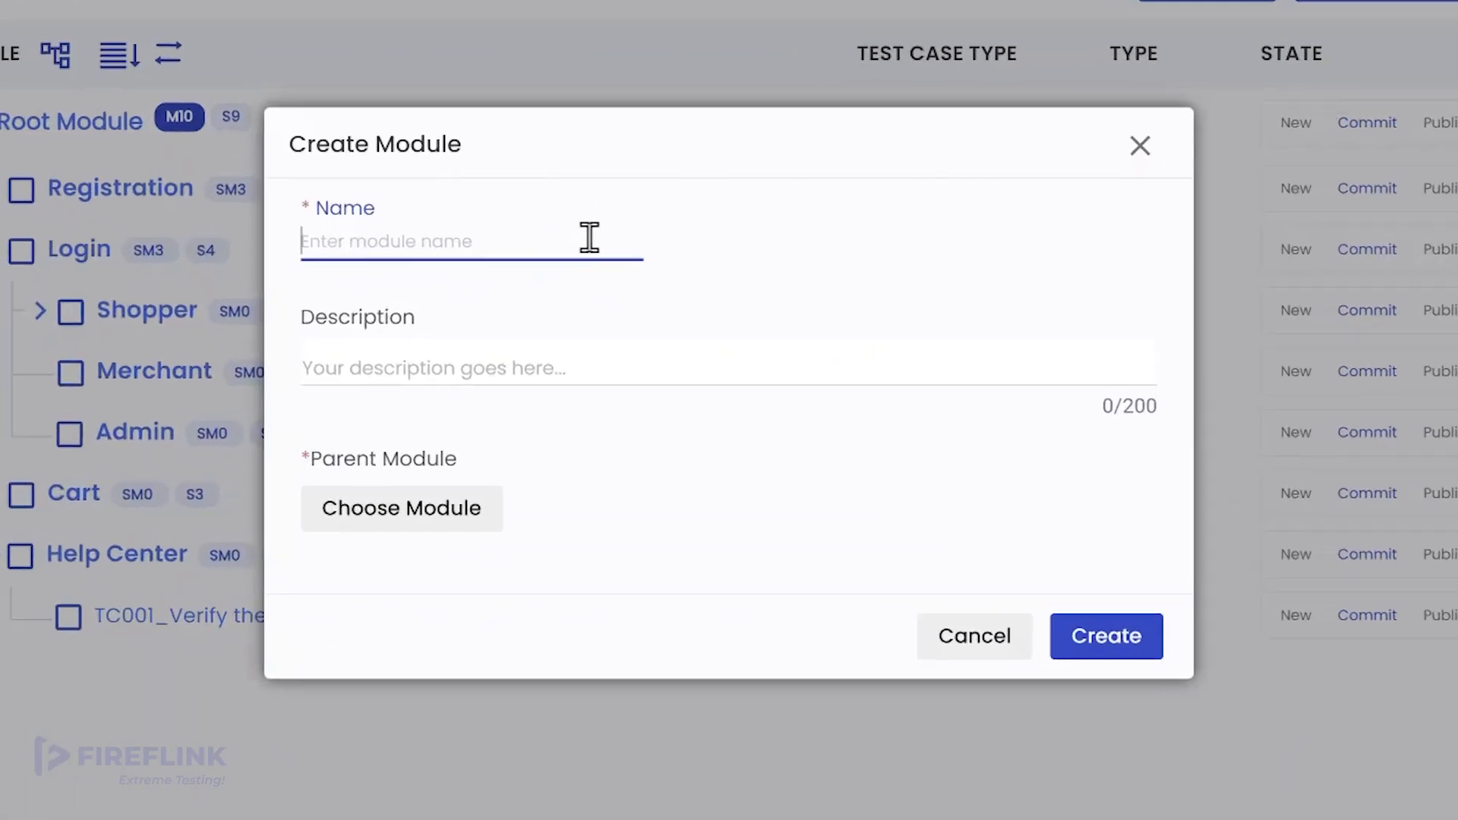
pyautogui.write('Search')
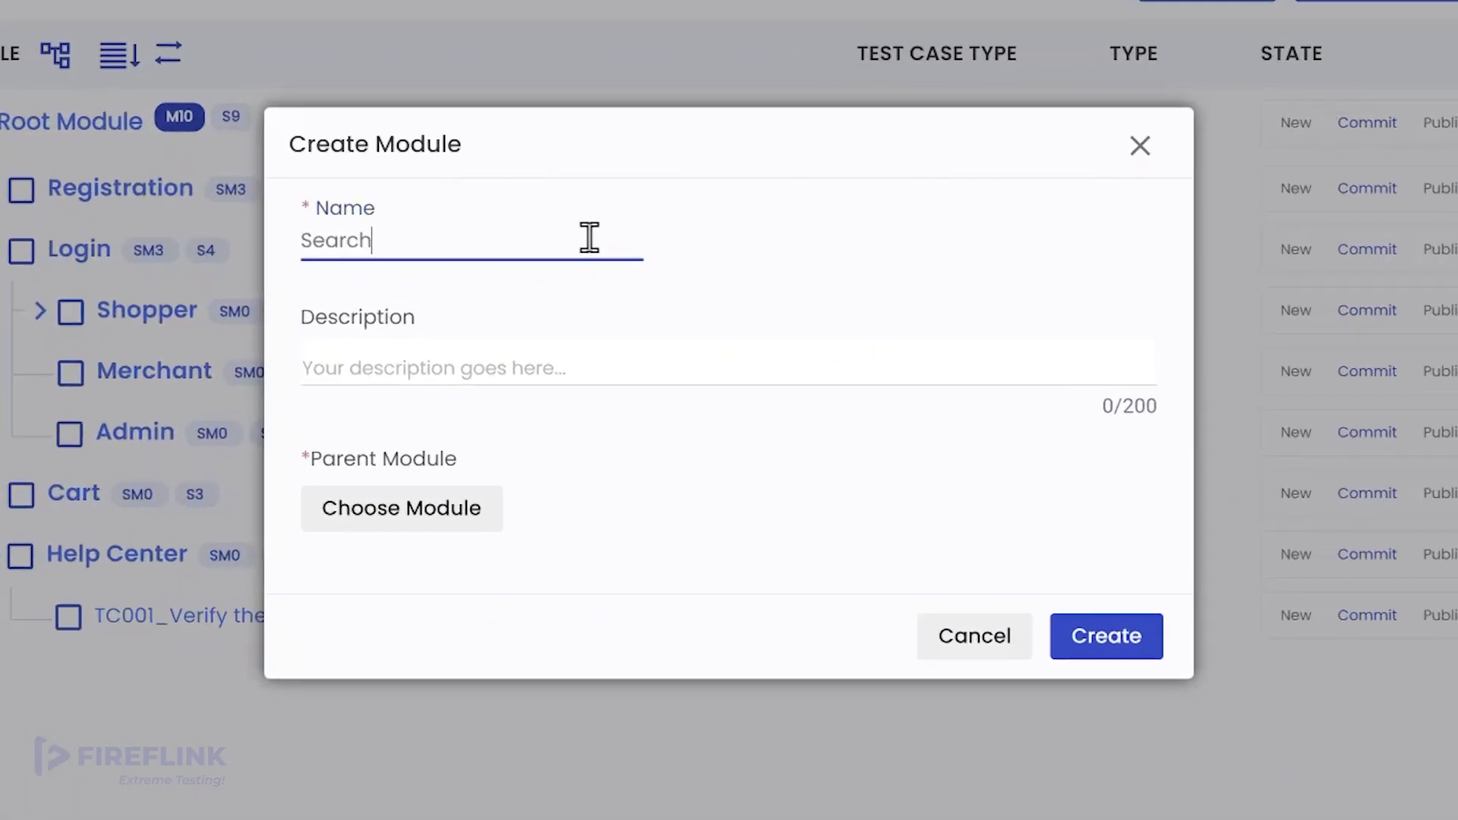
pyautogui.click(388, 510)
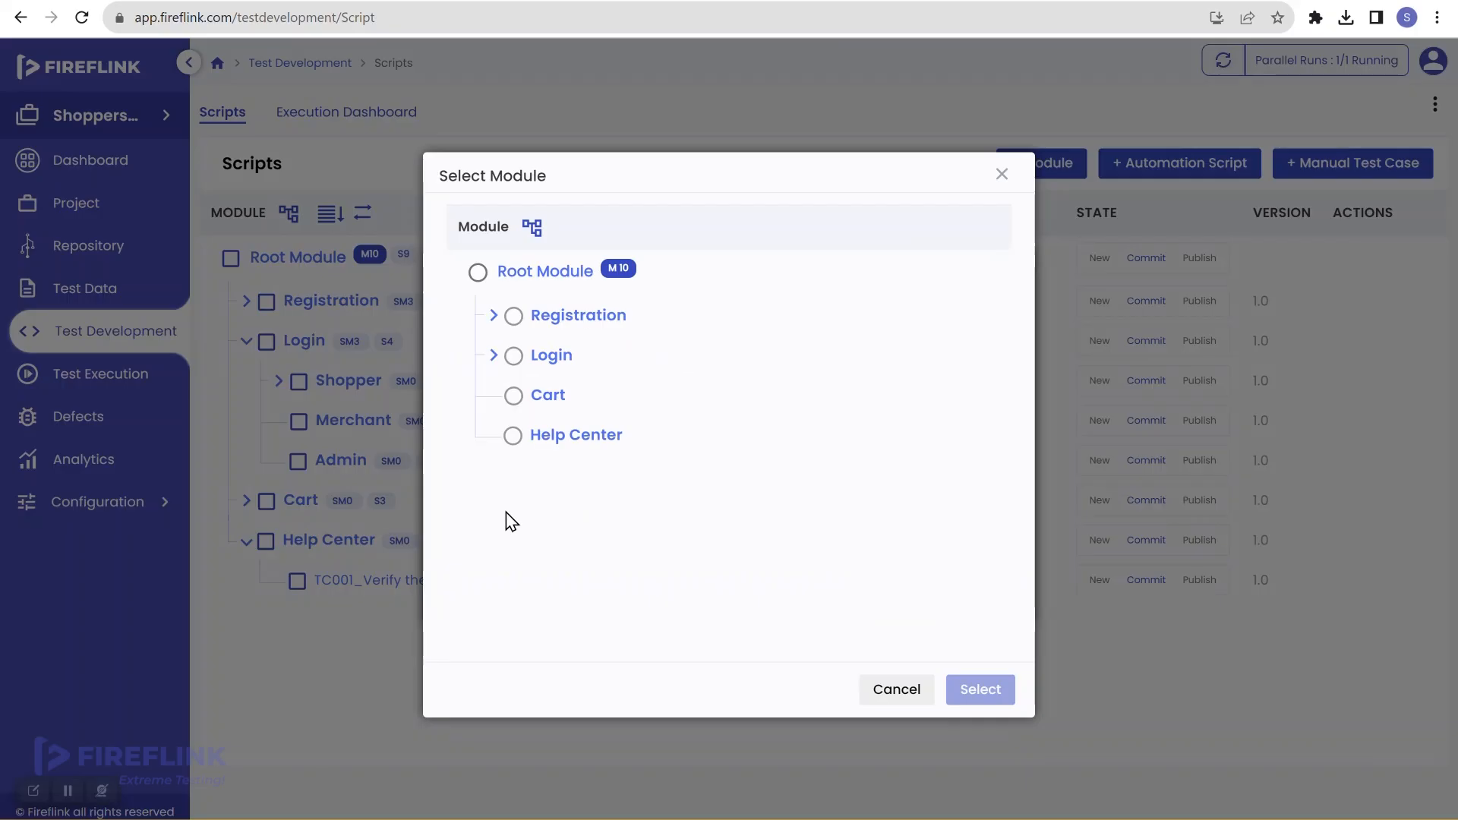
pyautogui.click(472, 281)
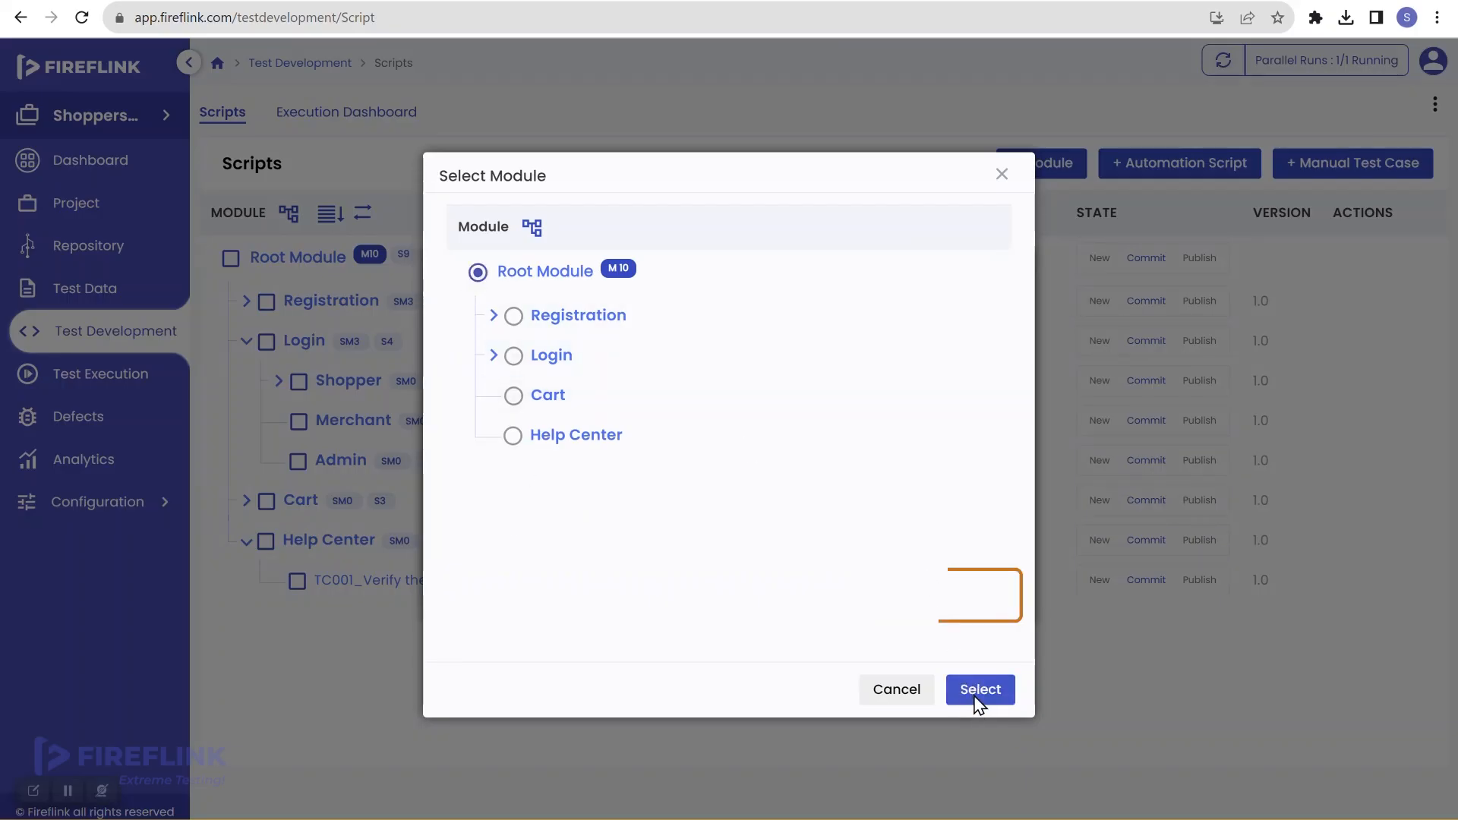
pyautogui.click(980, 689)
pyautogui.click(974, 600)
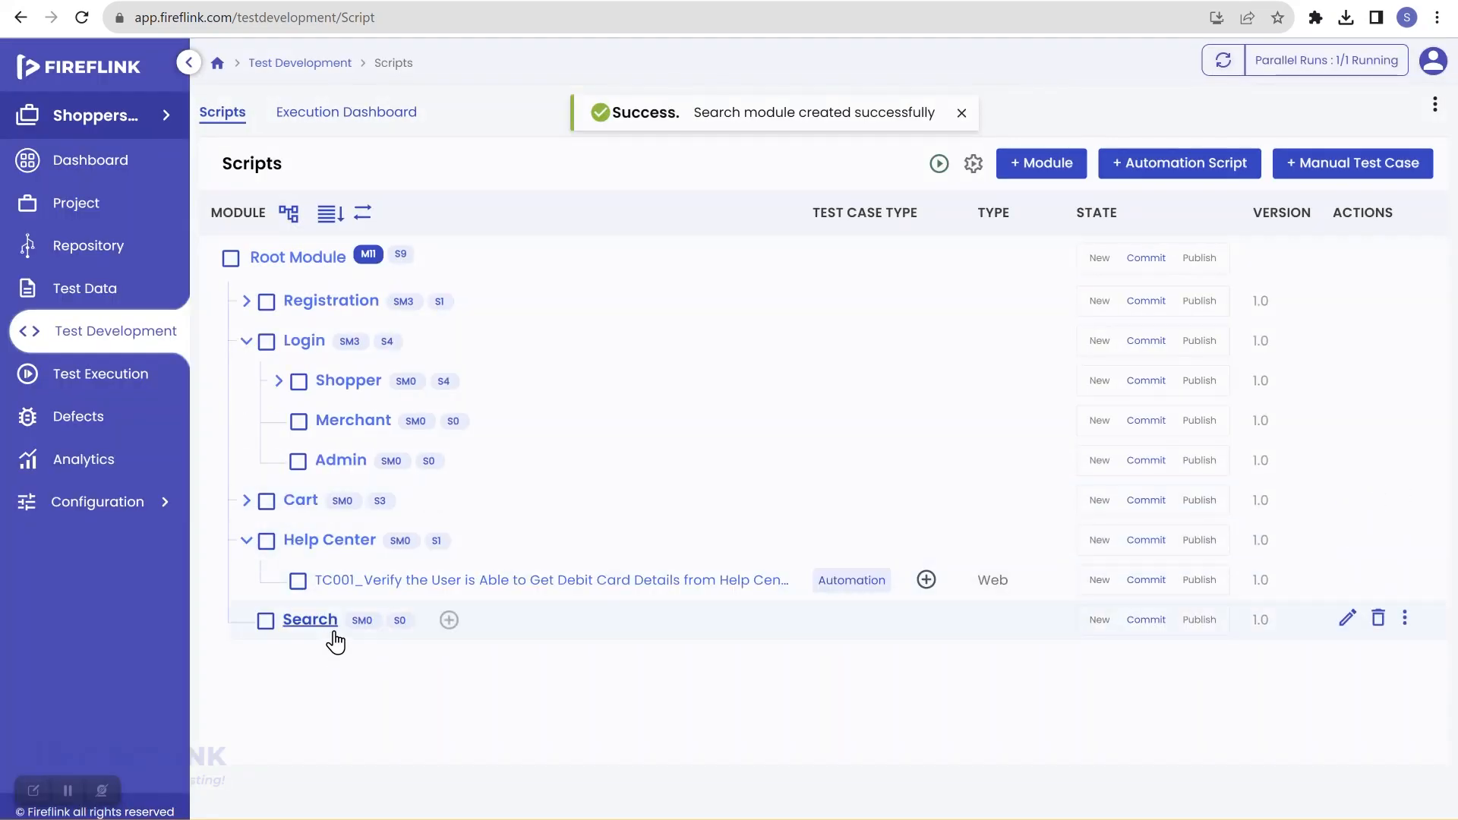
pyautogui.click(448, 621)
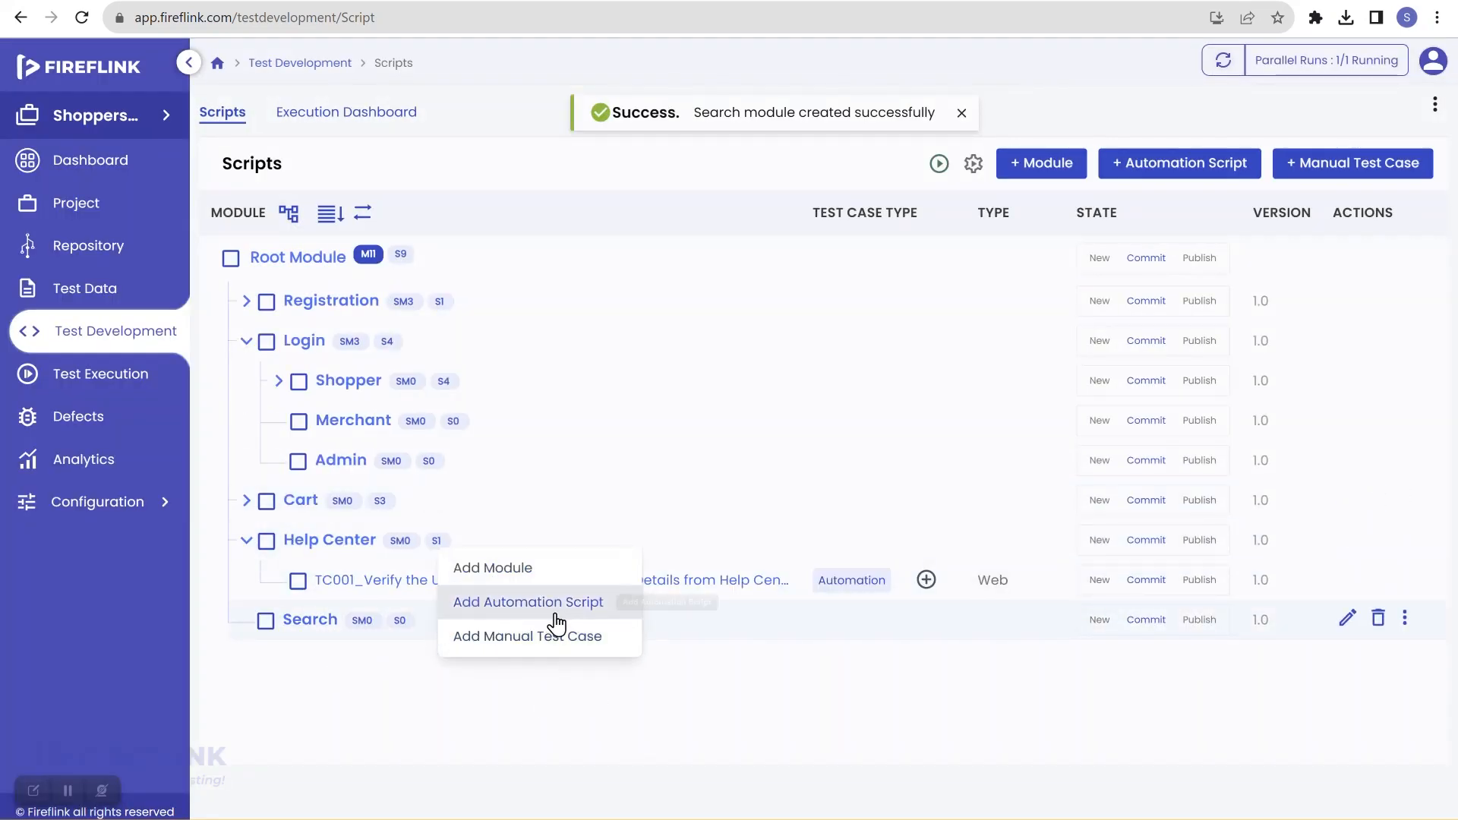
# Step: Create the Web script 'TC001_Verify the User is Able to Search for different products' in Search
pyautogui.click(555, 614)
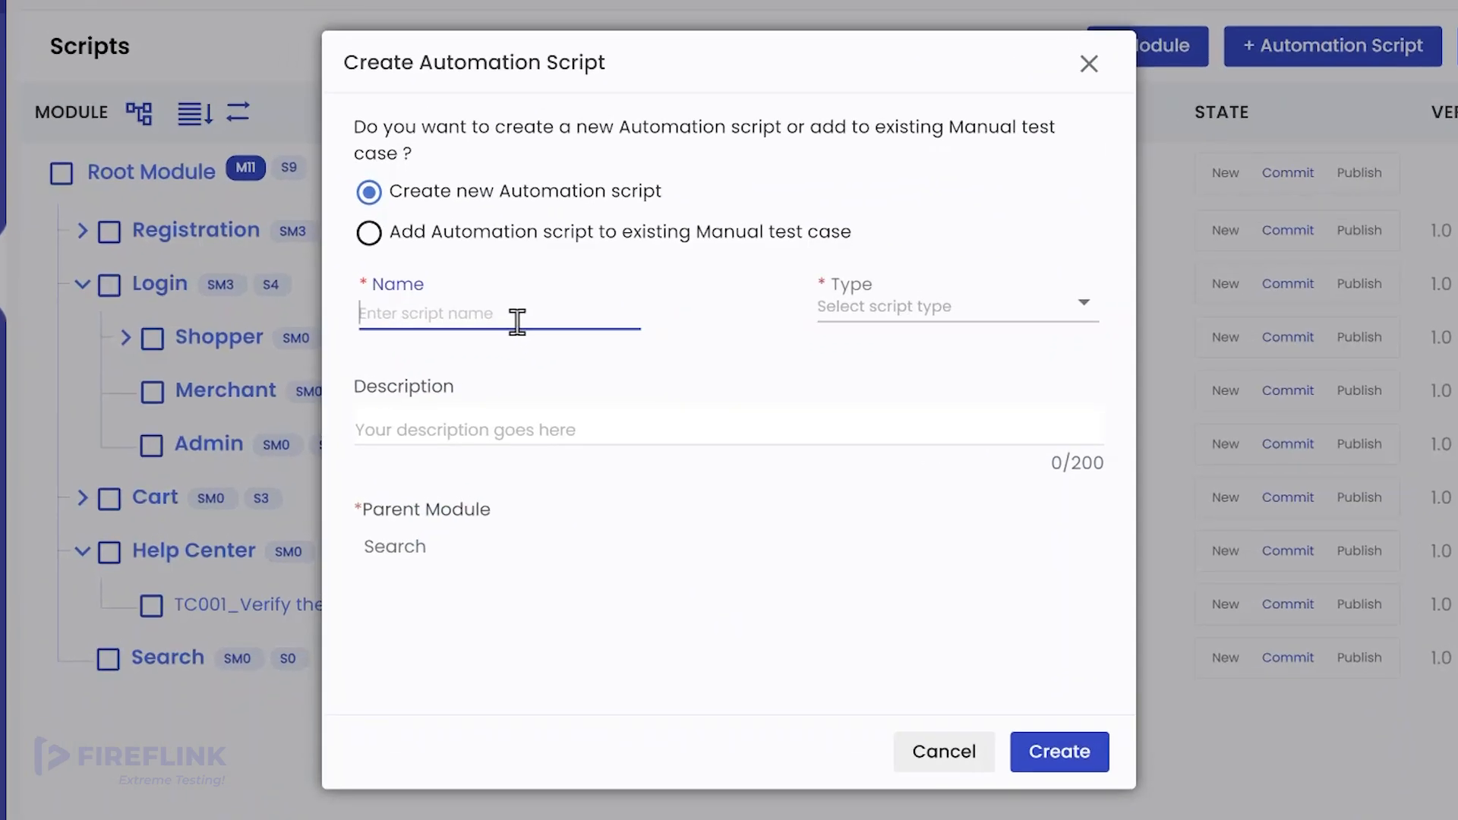
pyautogui.write('TC001_Verify ')
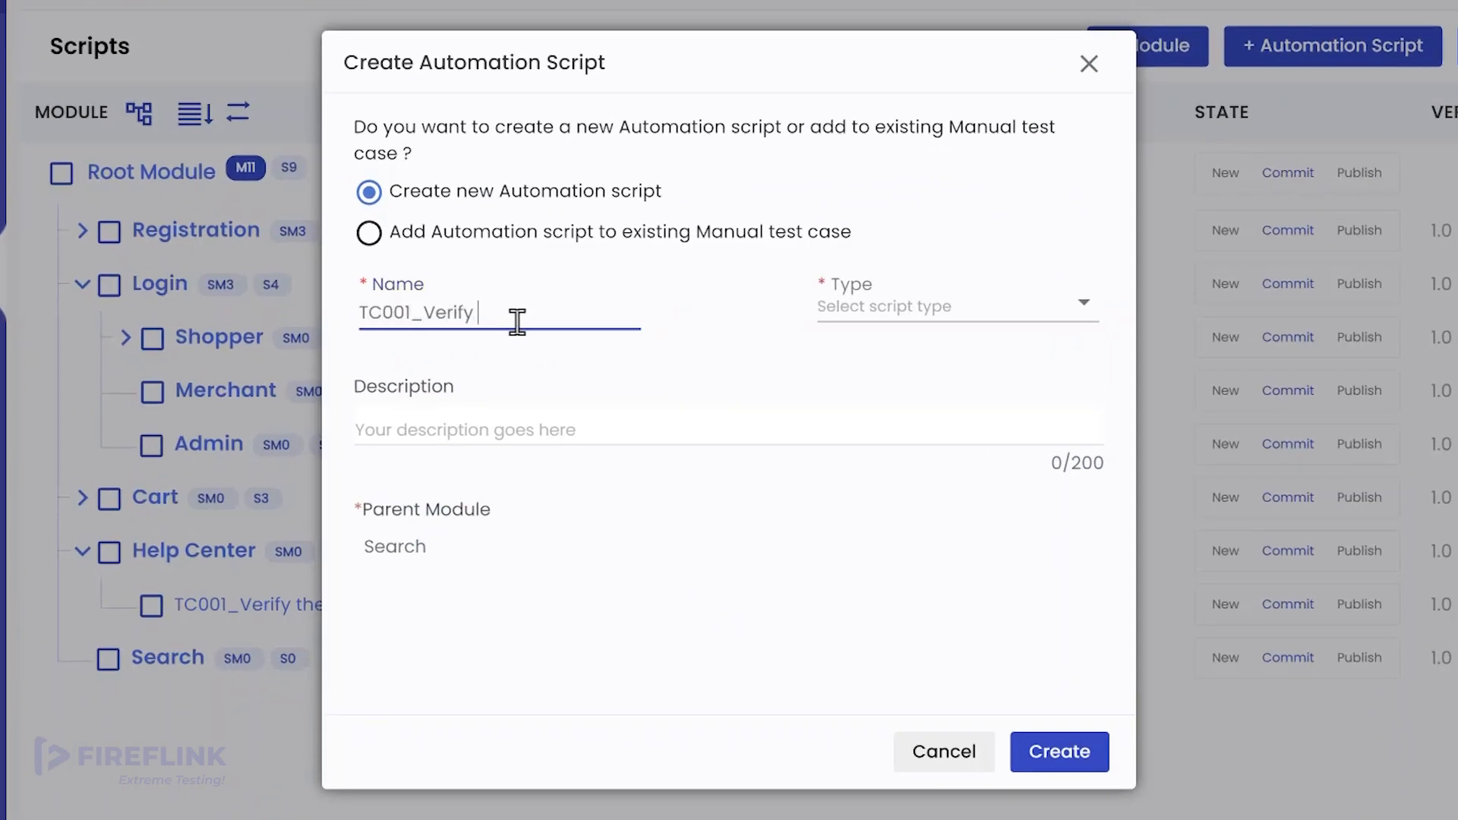
pyautogui.write('the use')
pyautogui.write('r is Able to Searc')
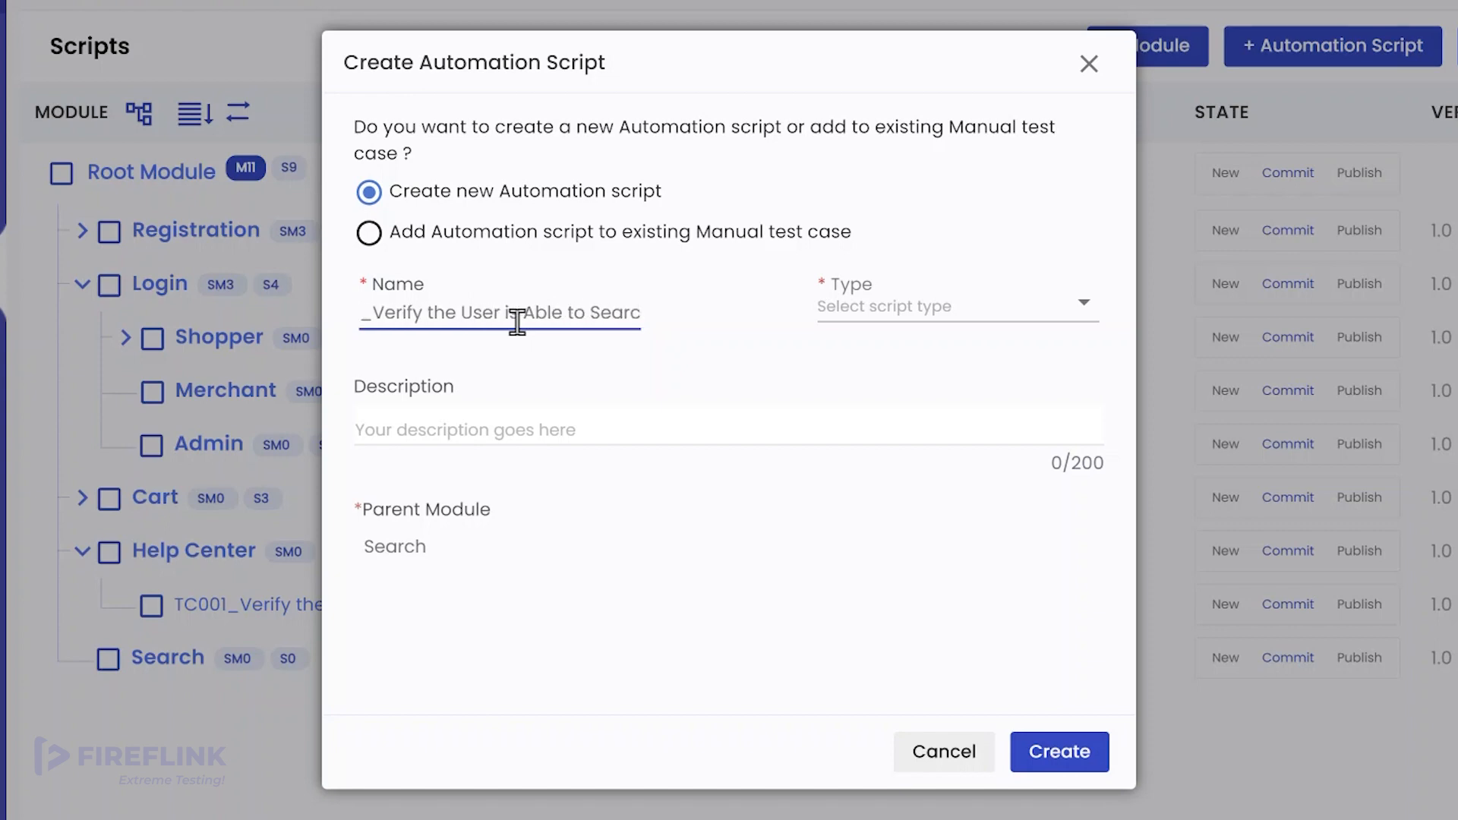
pyautogui.write('h for ')
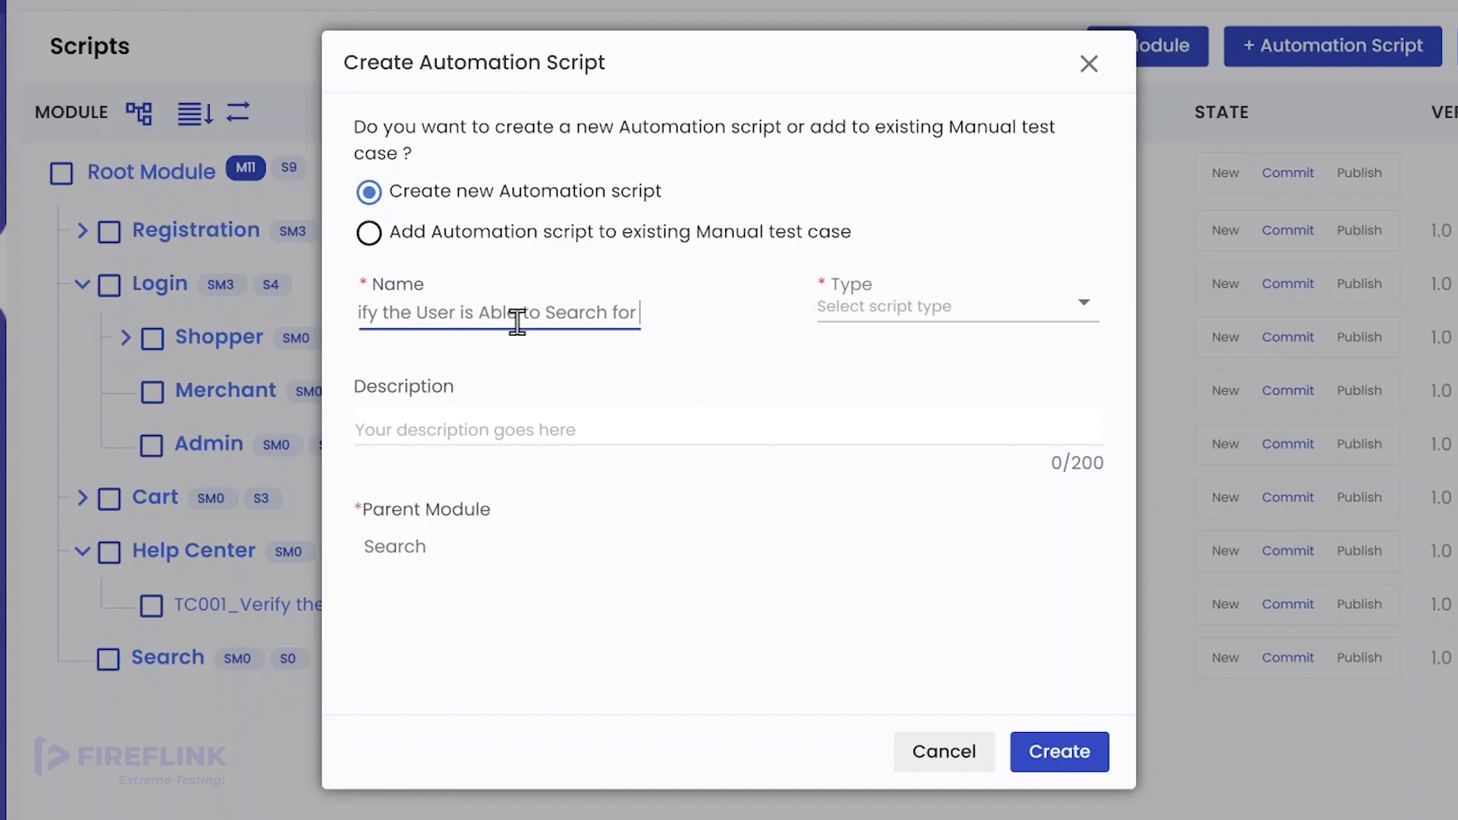
pyautogui.write('differen')
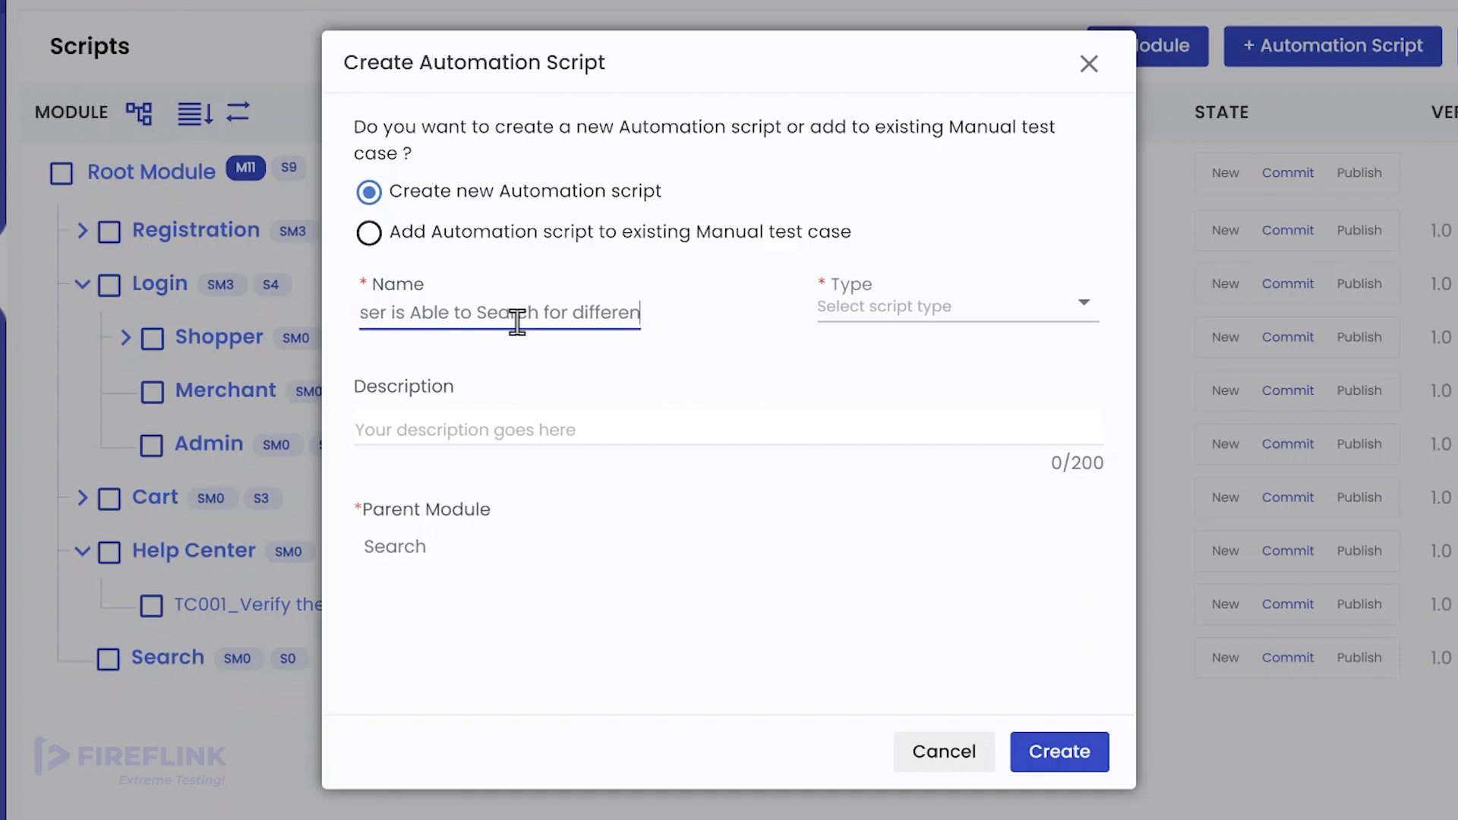
pyautogui.write('t products')
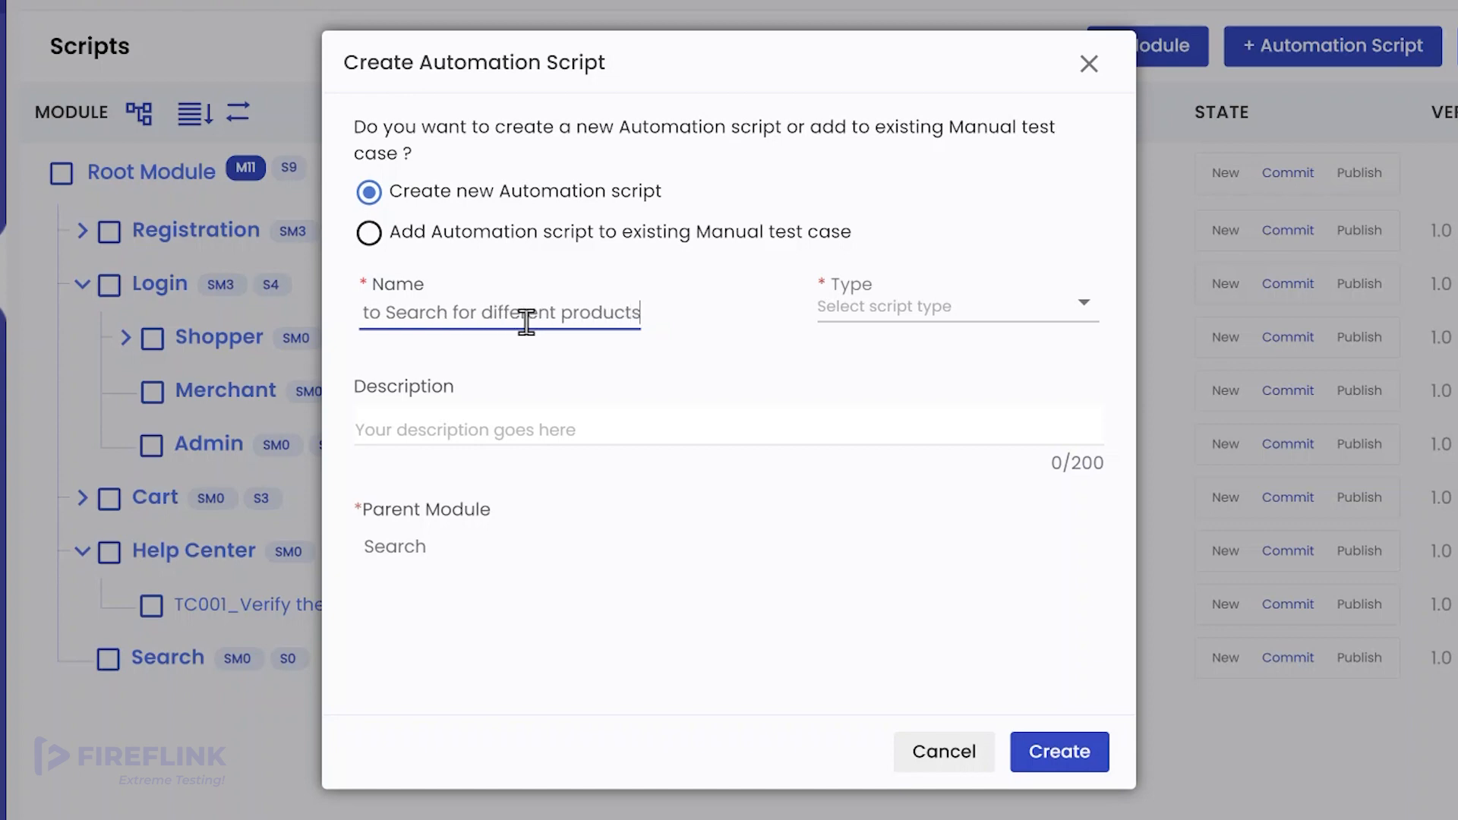
pyautogui.click(881, 328)
pyautogui.click(884, 348)
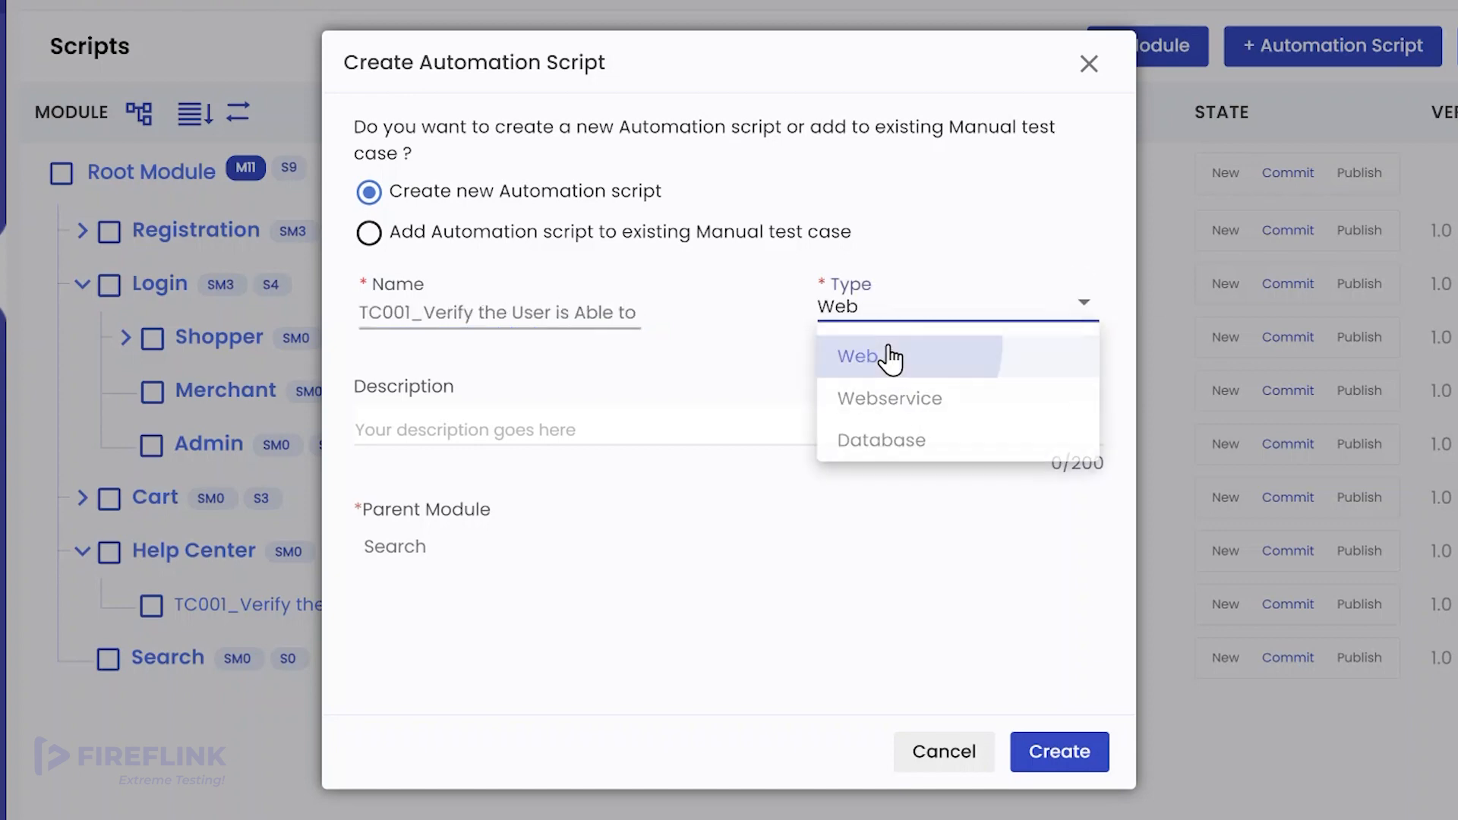
pyautogui.click(983, 689)
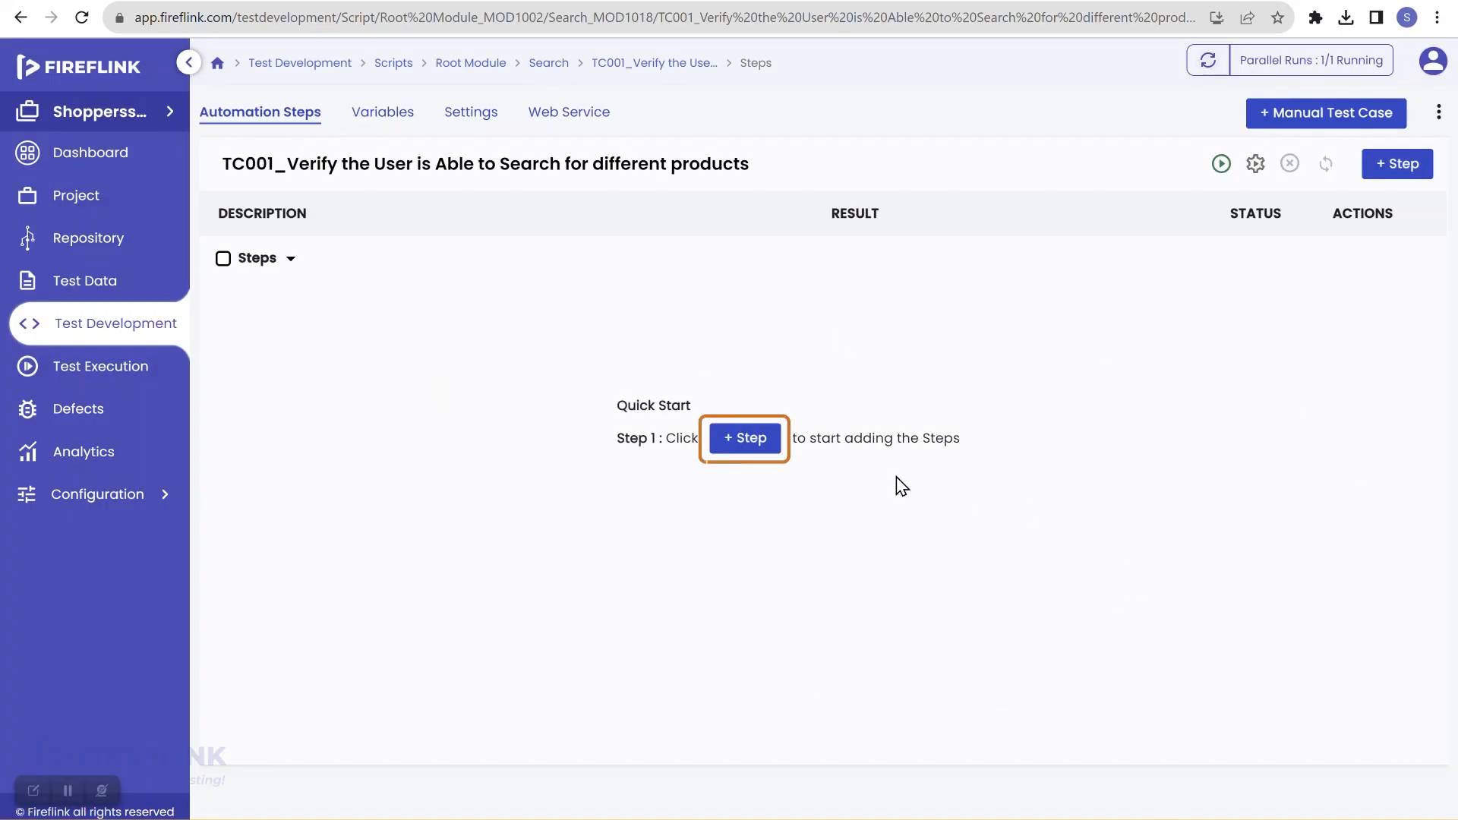
# Step: Add the 'Open Shoppersstack and Navigate to Home Page' step group as step 1, stopping script execution on failure
pyautogui.click(745, 447)
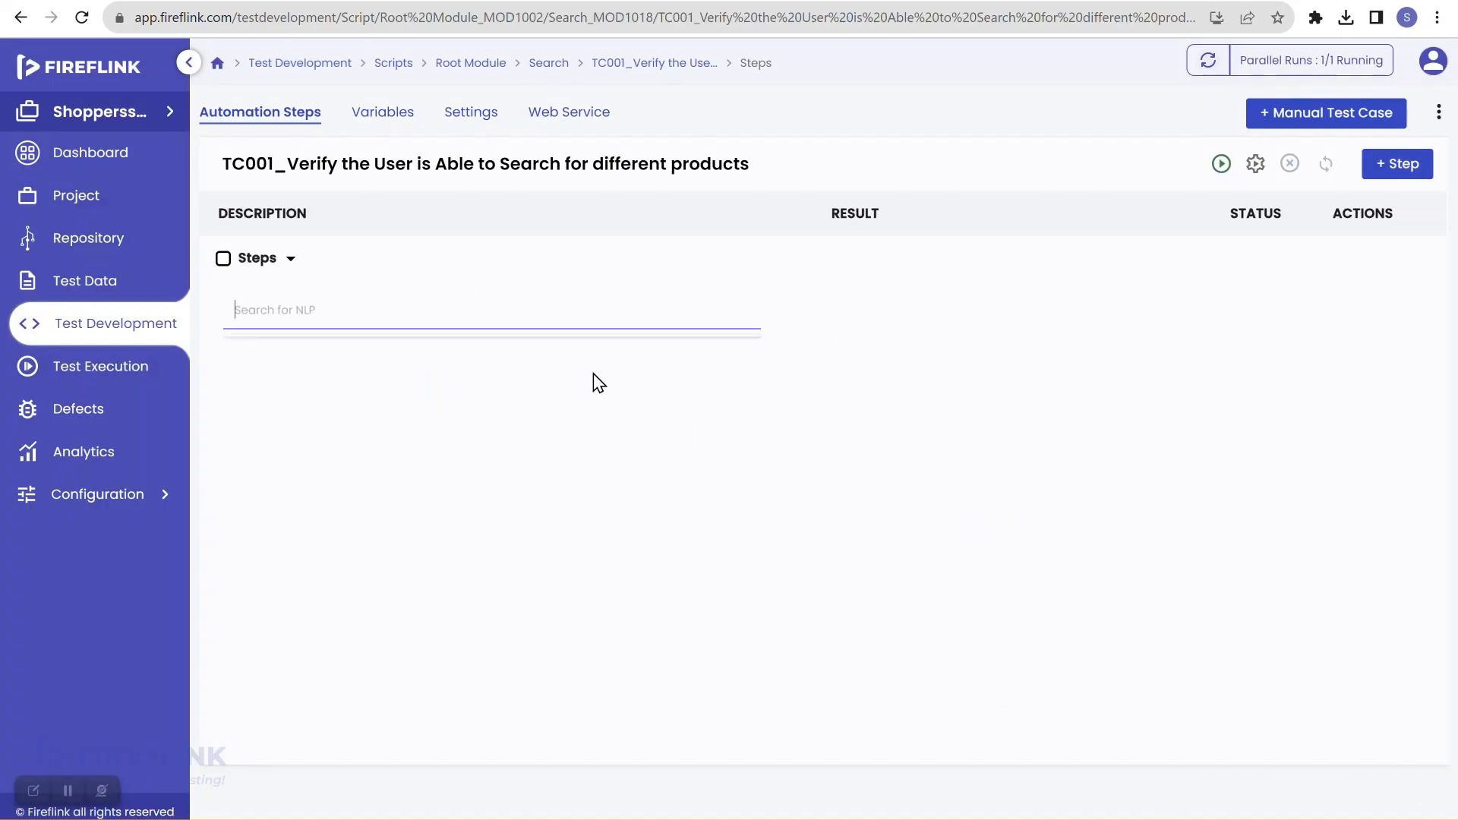
pyautogui.click(544, 317)
pyautogui.write('open sh')
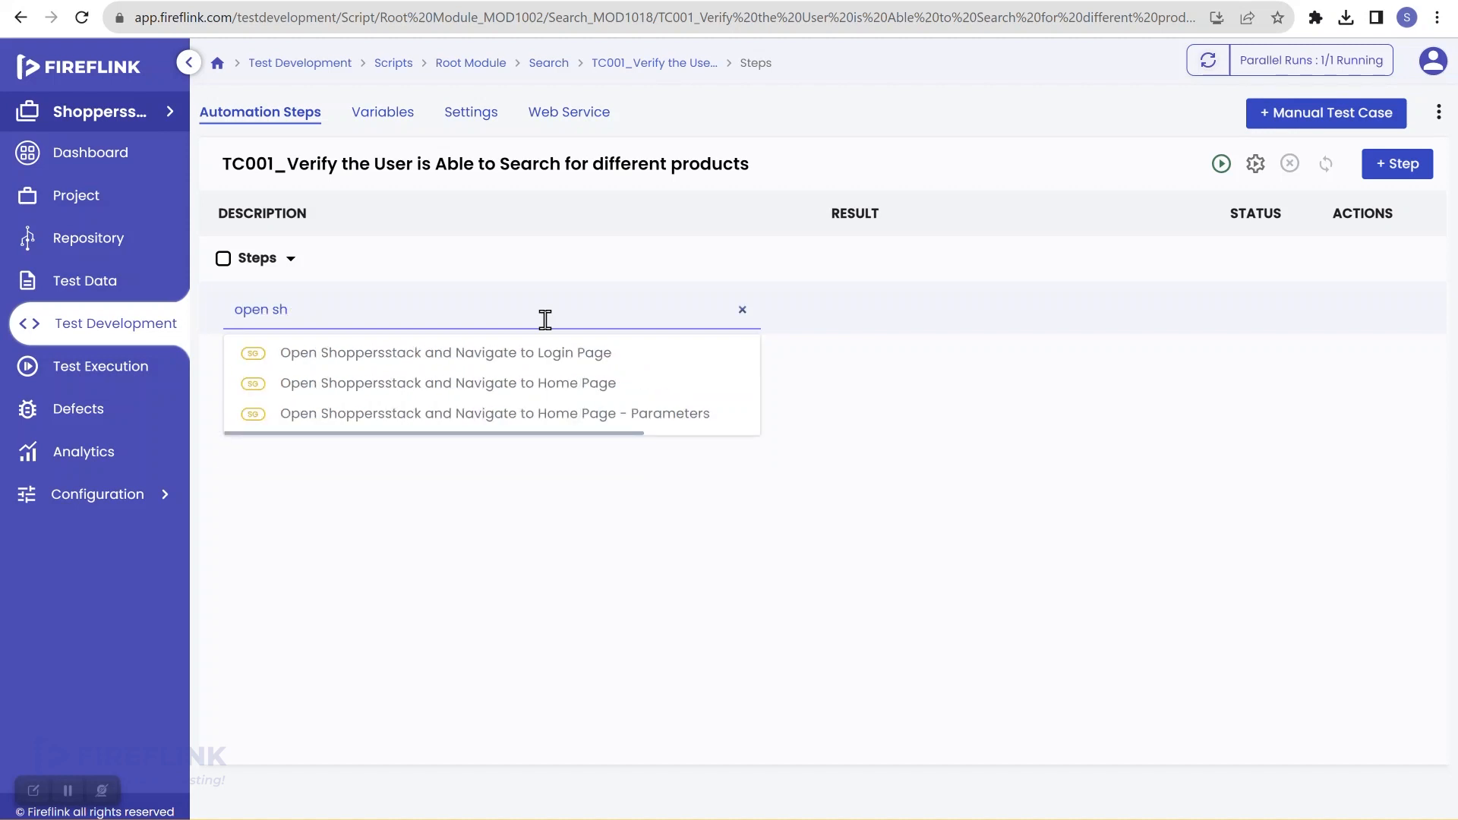
pyautogui.click(531, 383)
pyautogui.click(801, 477)
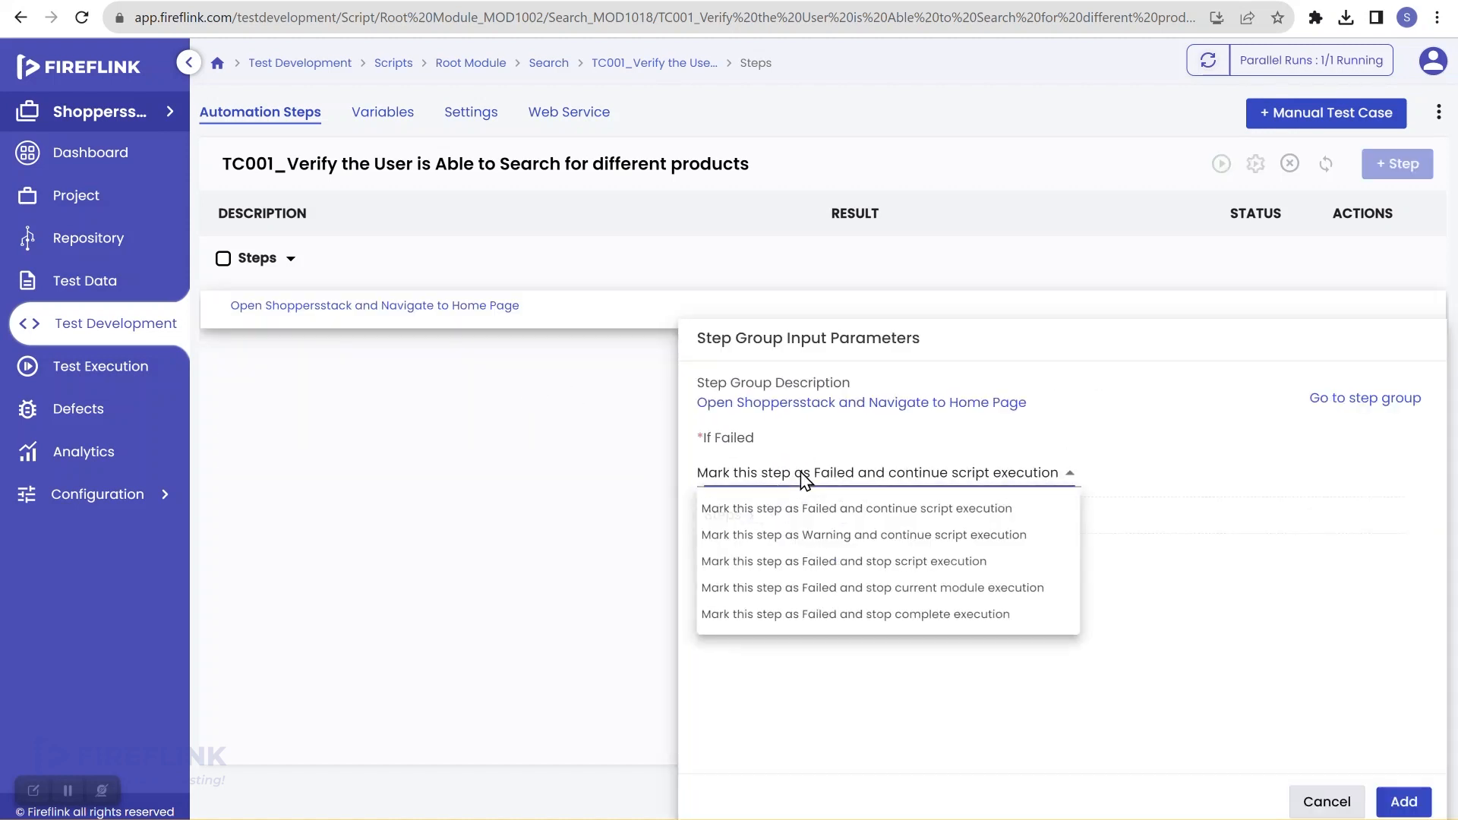
pyautogui.click(861, 568)
pyautogui.click(1402, 802)
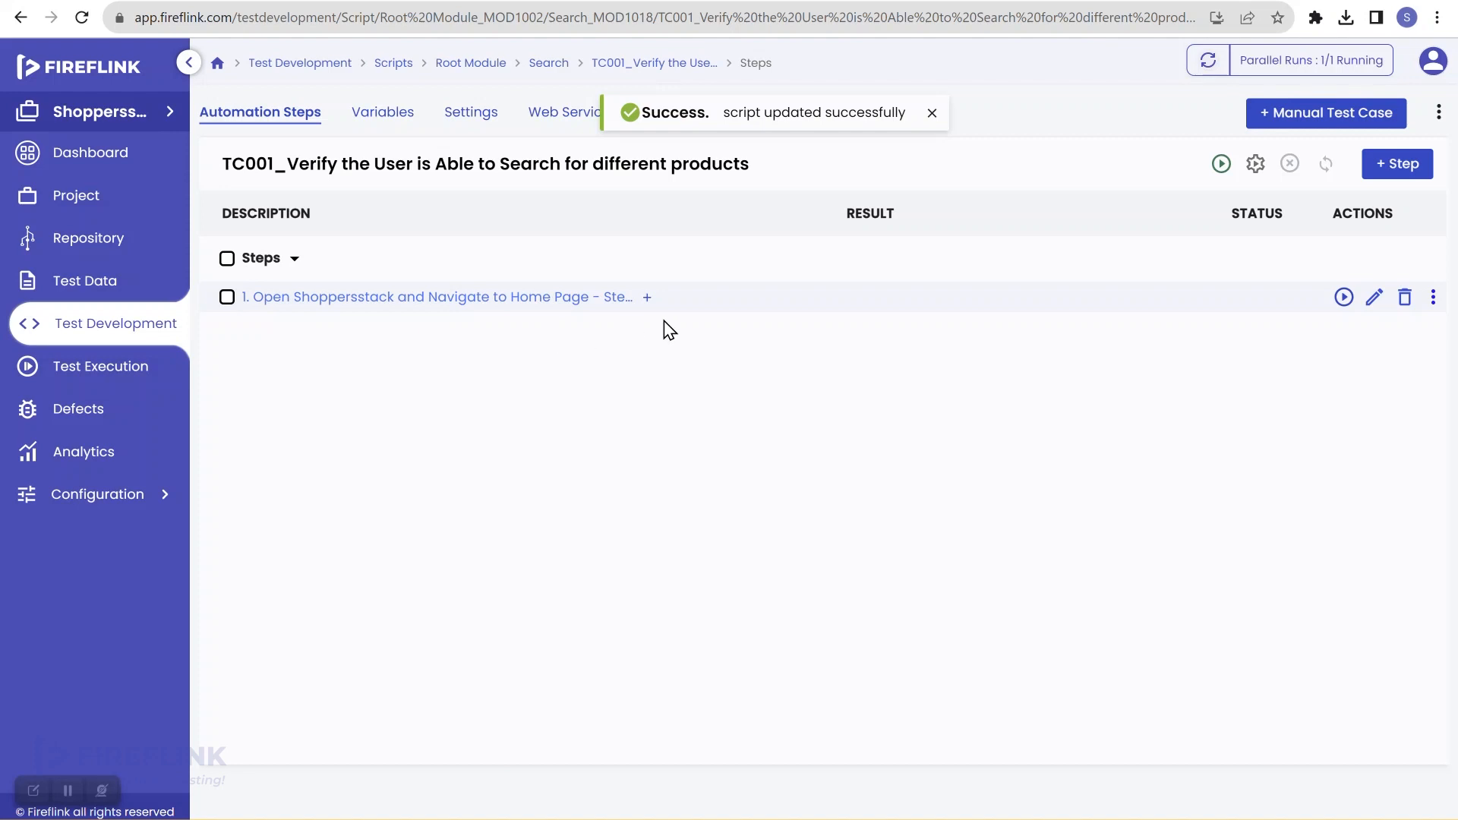
# Step: Begin a Start iteration step after the home-page step, then cancel it
pyautogui.click(646, 299)
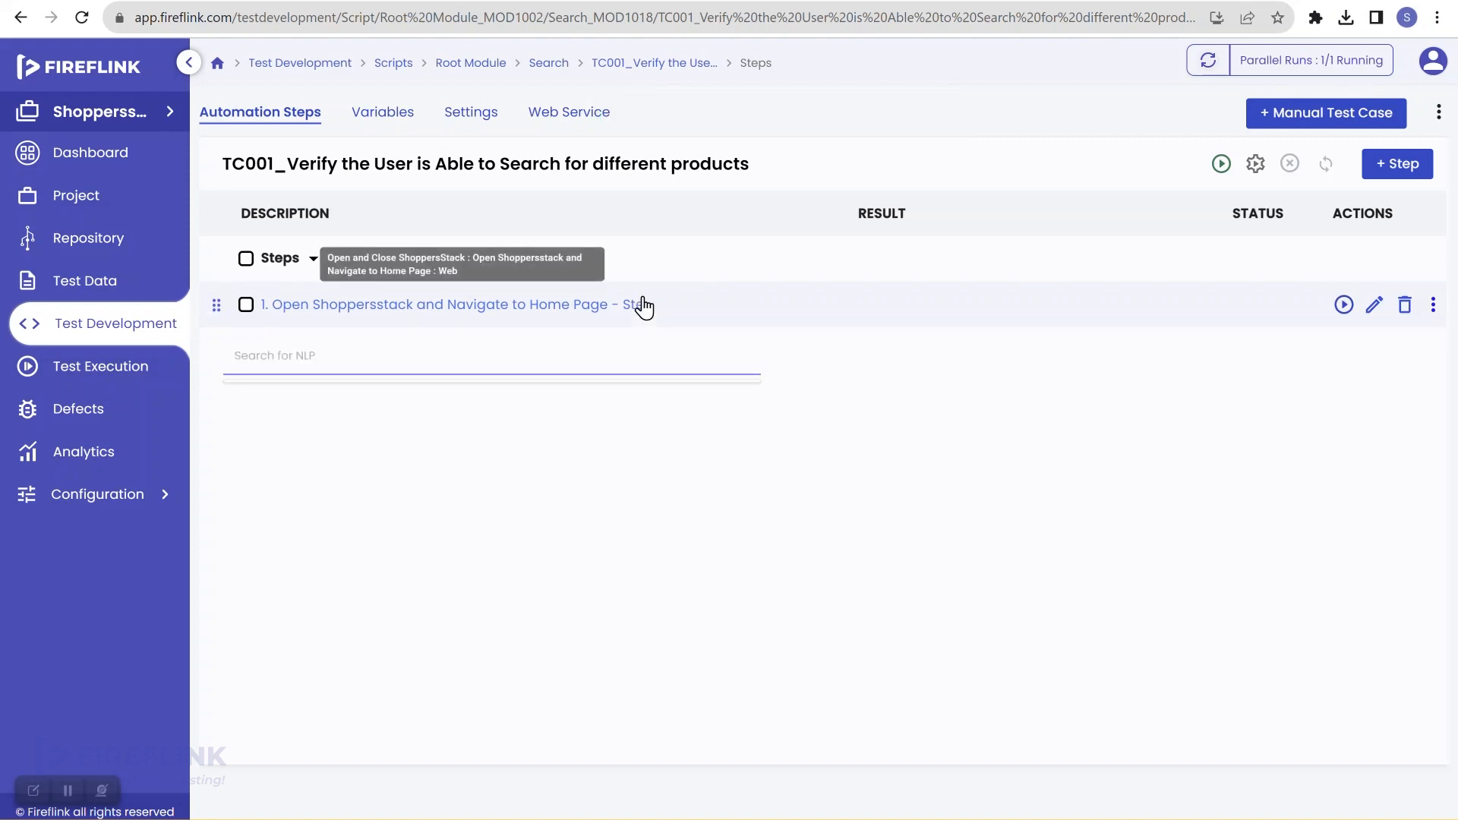
pyautogui.write('start')
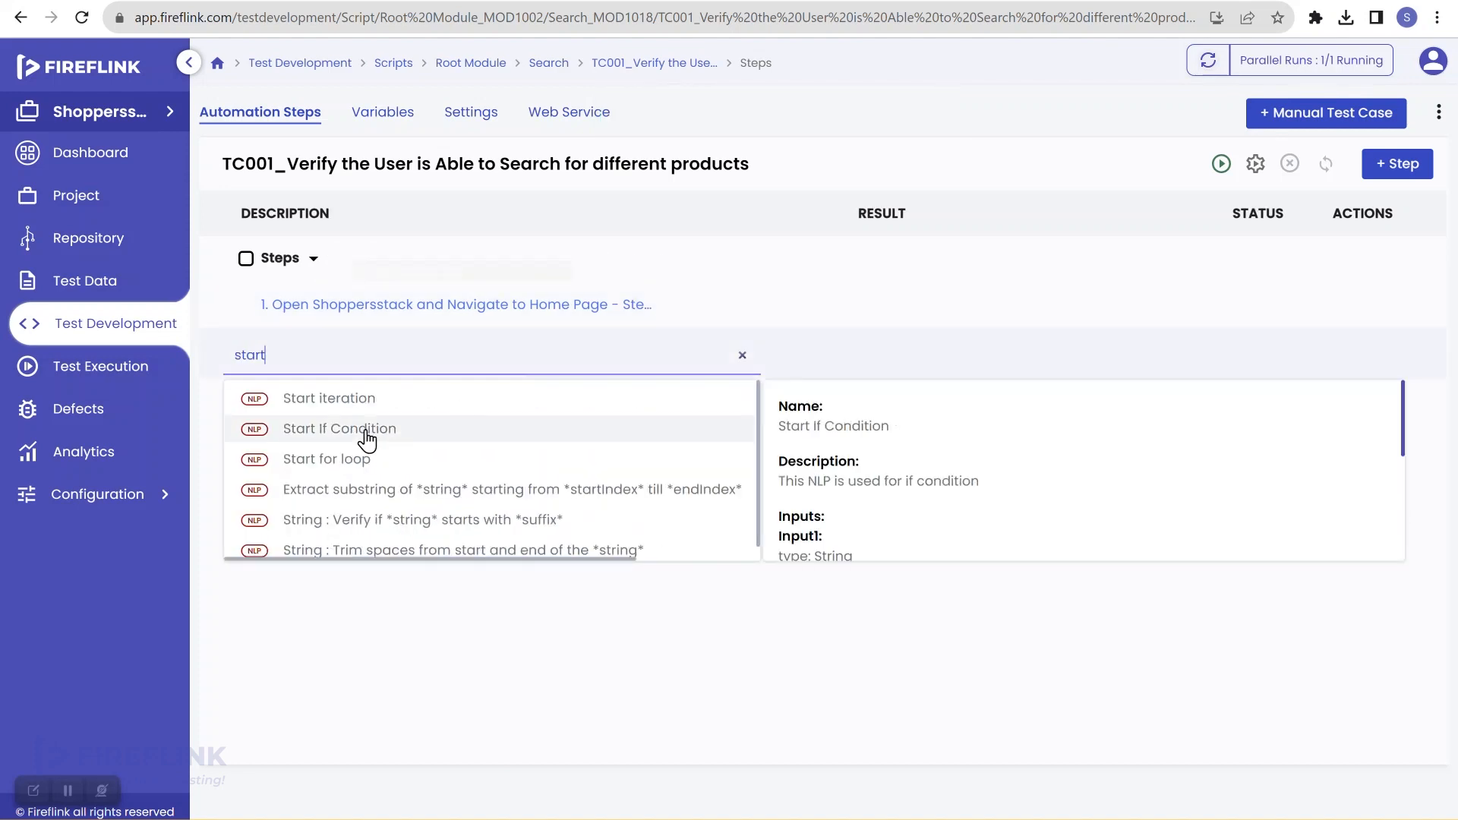
pyautogui.click(322, 401)
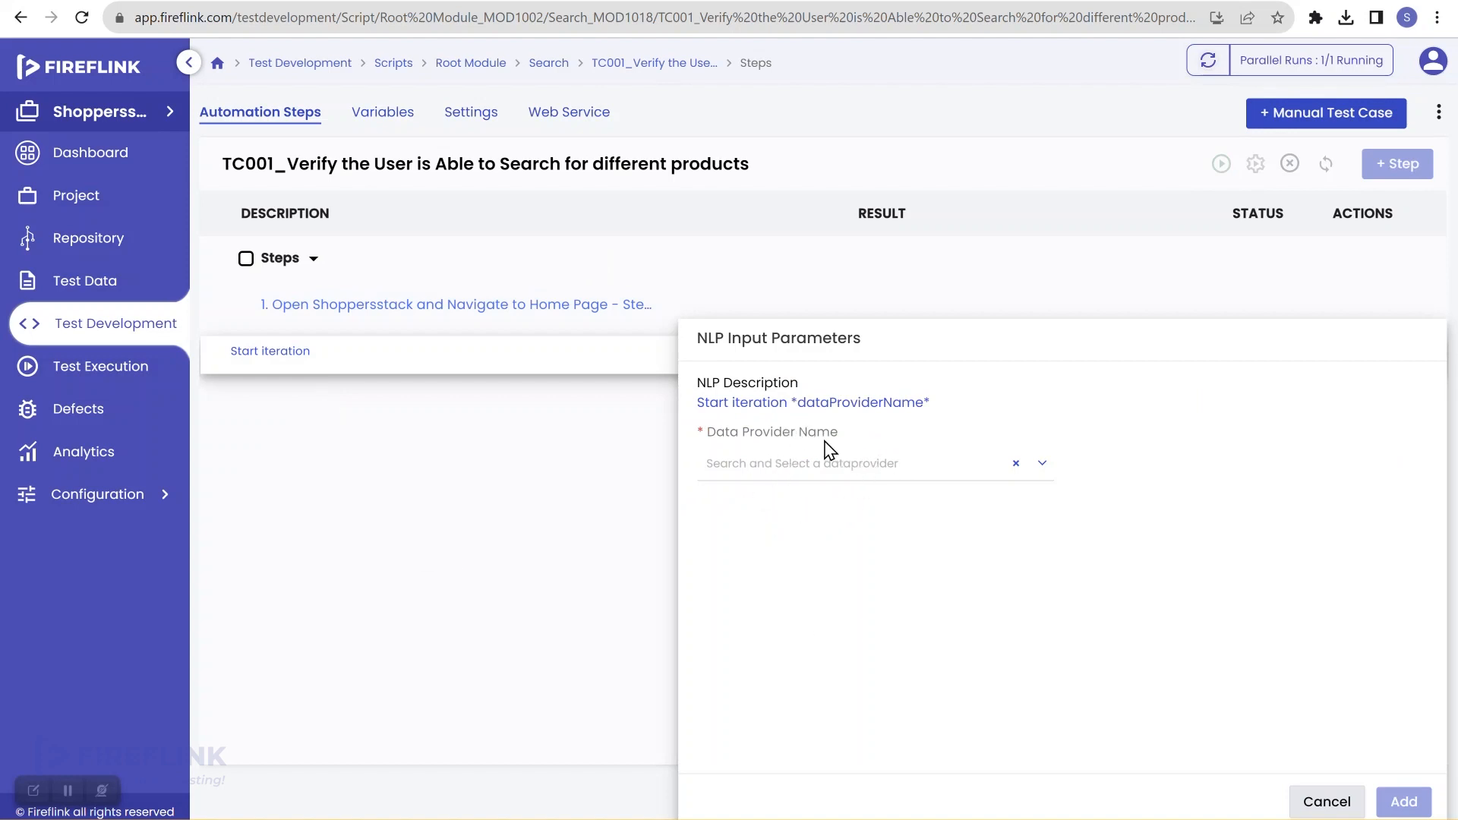
pyautogui.click(1308, 801)
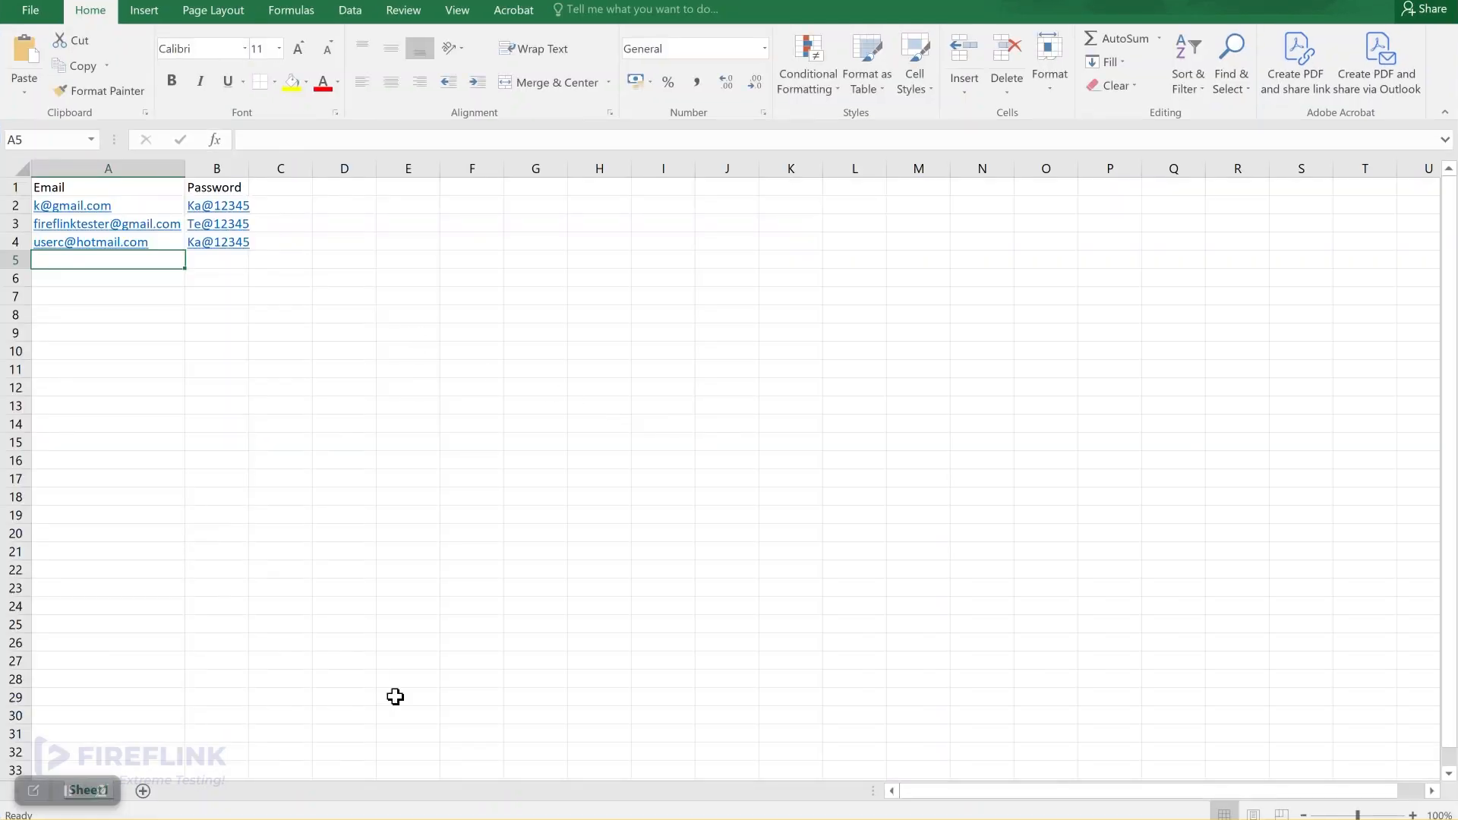
# Step: Add a new sheet with 'Products' in A1 and men, women, kids in A2:A4
pyautogui.click(142, 791)
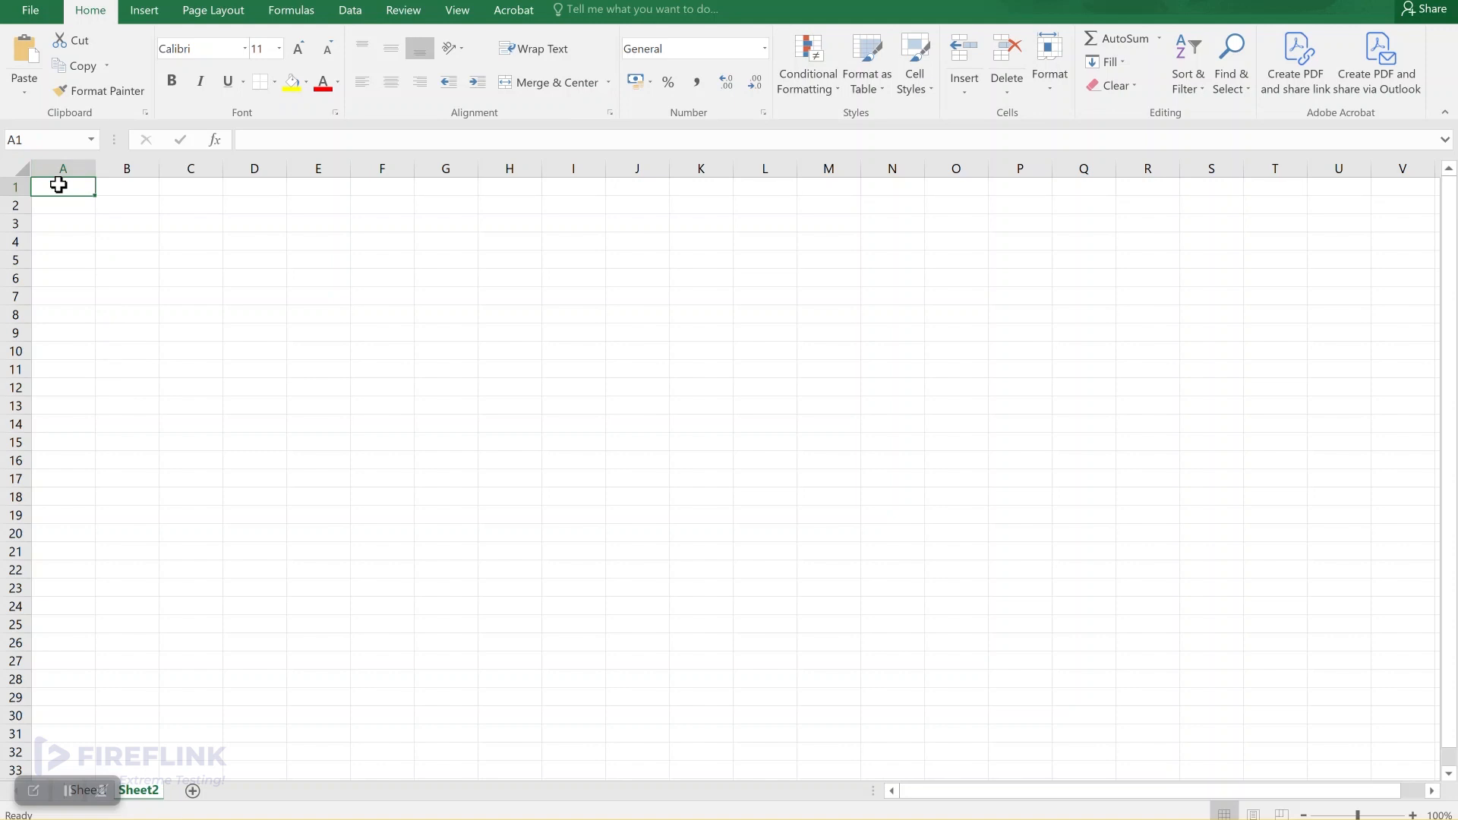
pyautogui.write('Products')
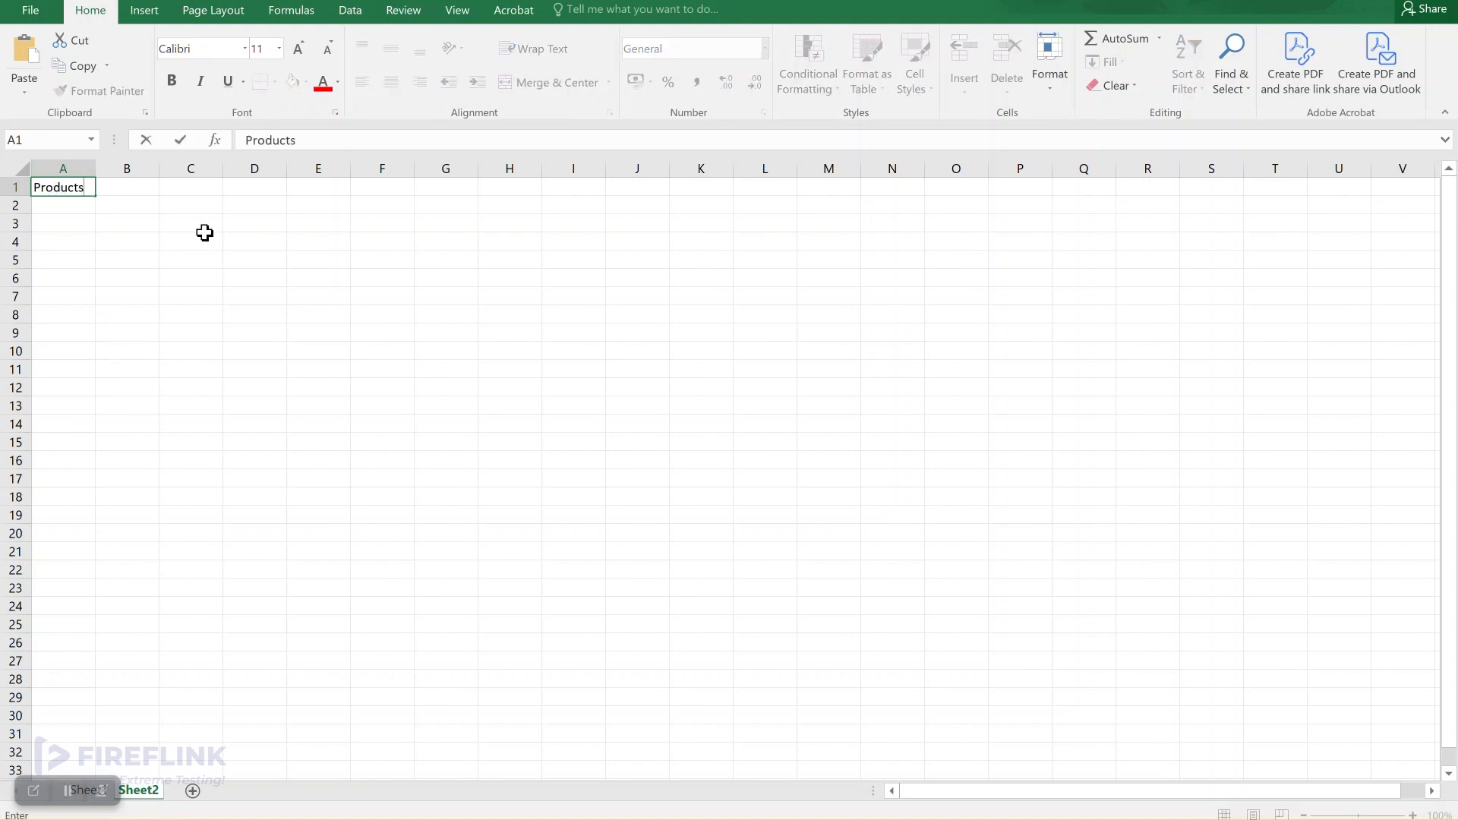
pyautogui.press('Return')
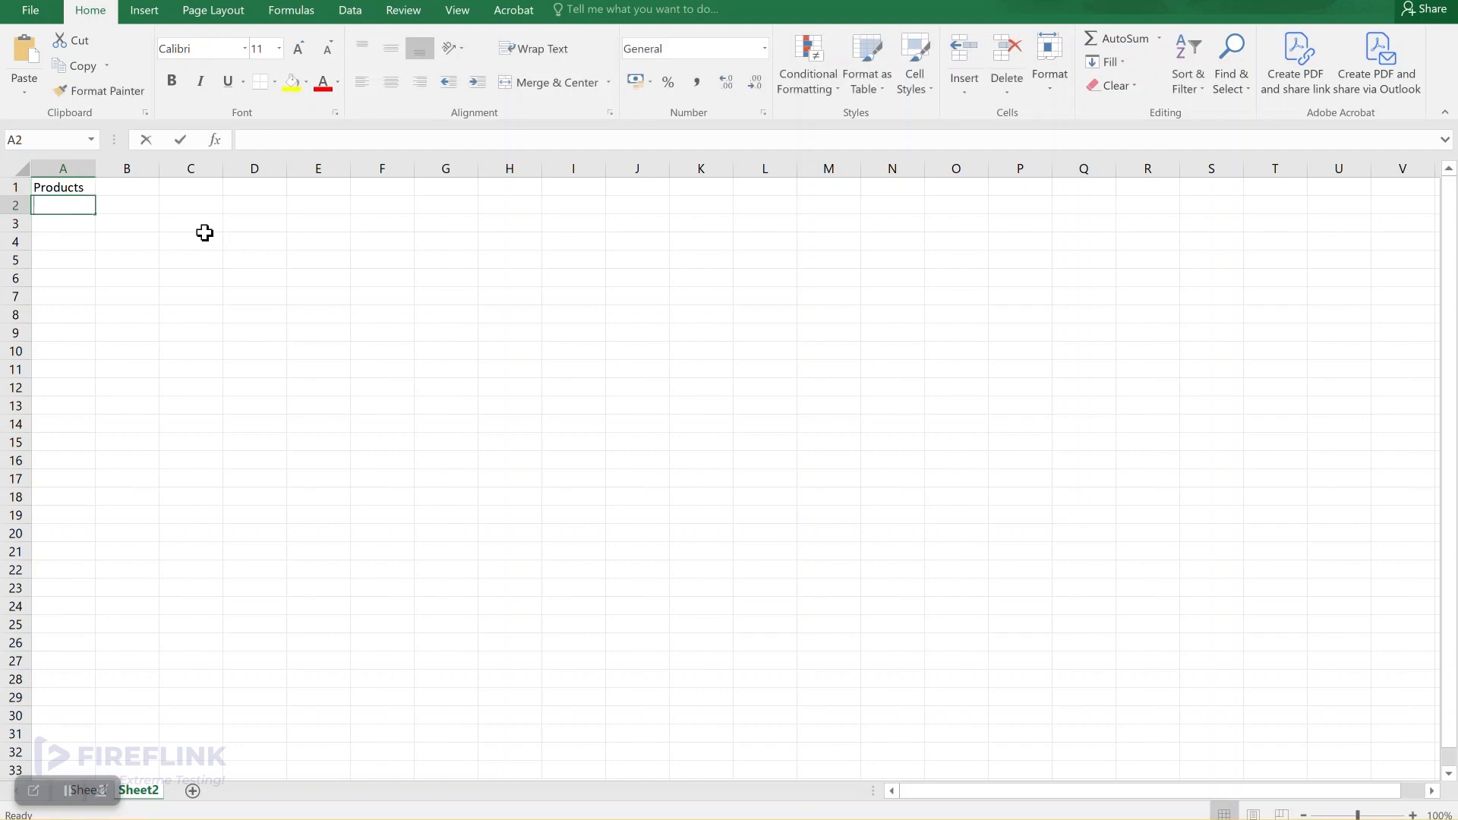
pyautogui.write('men')
pyautogui.press('Return')
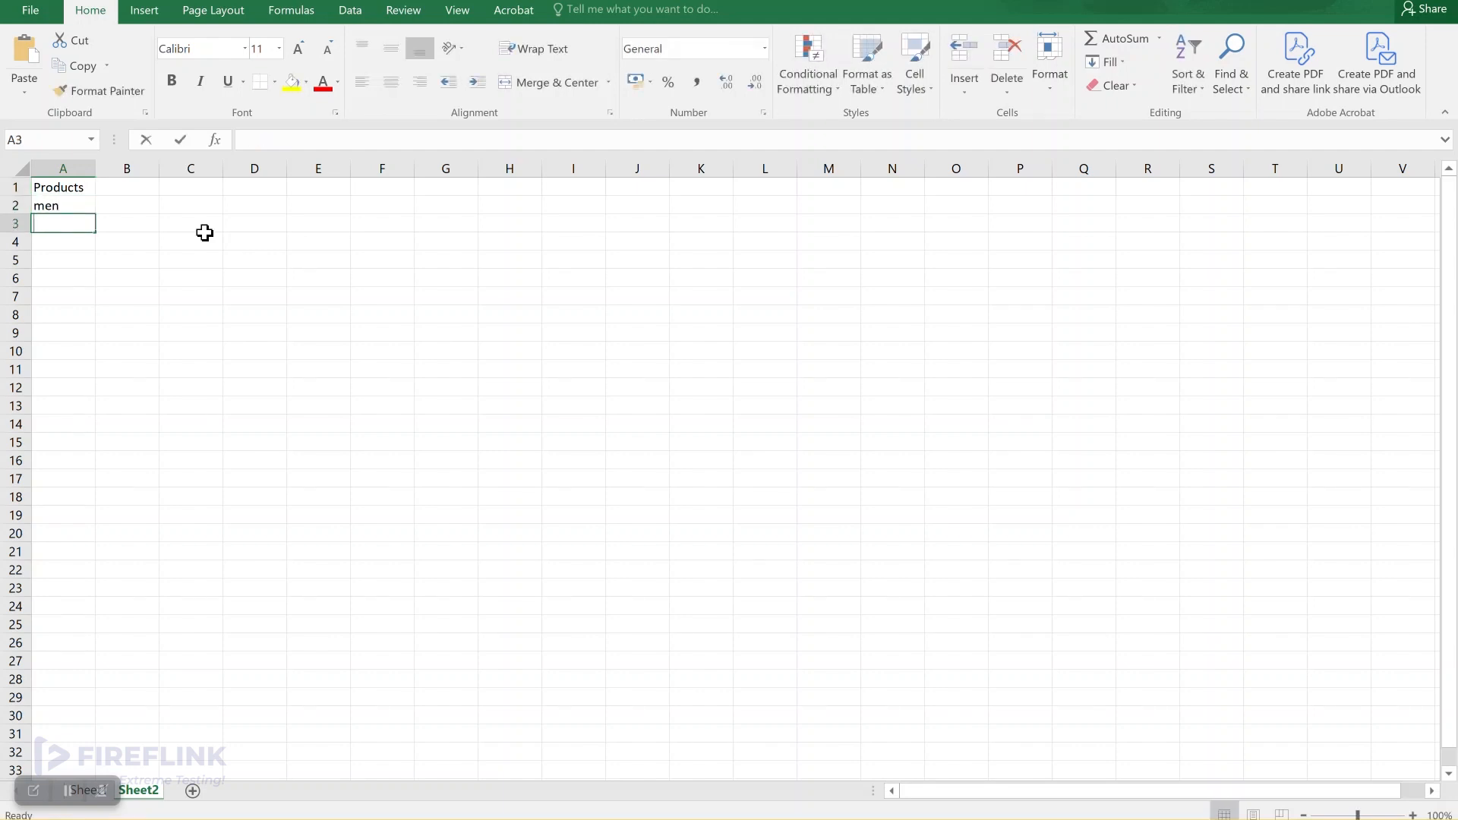
pyautogui.write('wo,')
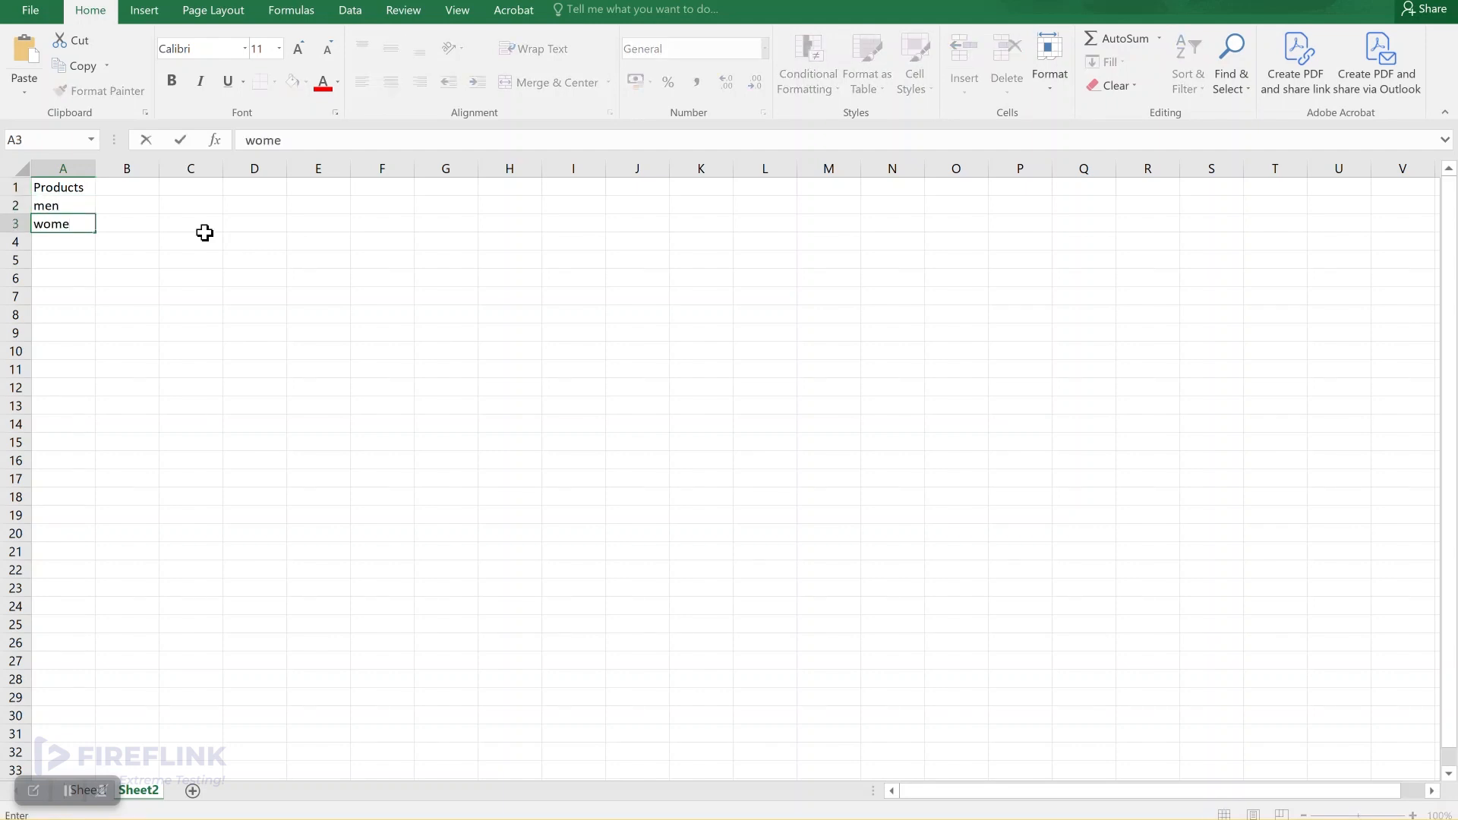
pyautogui.press('Return')
pyautogui.write('kids')
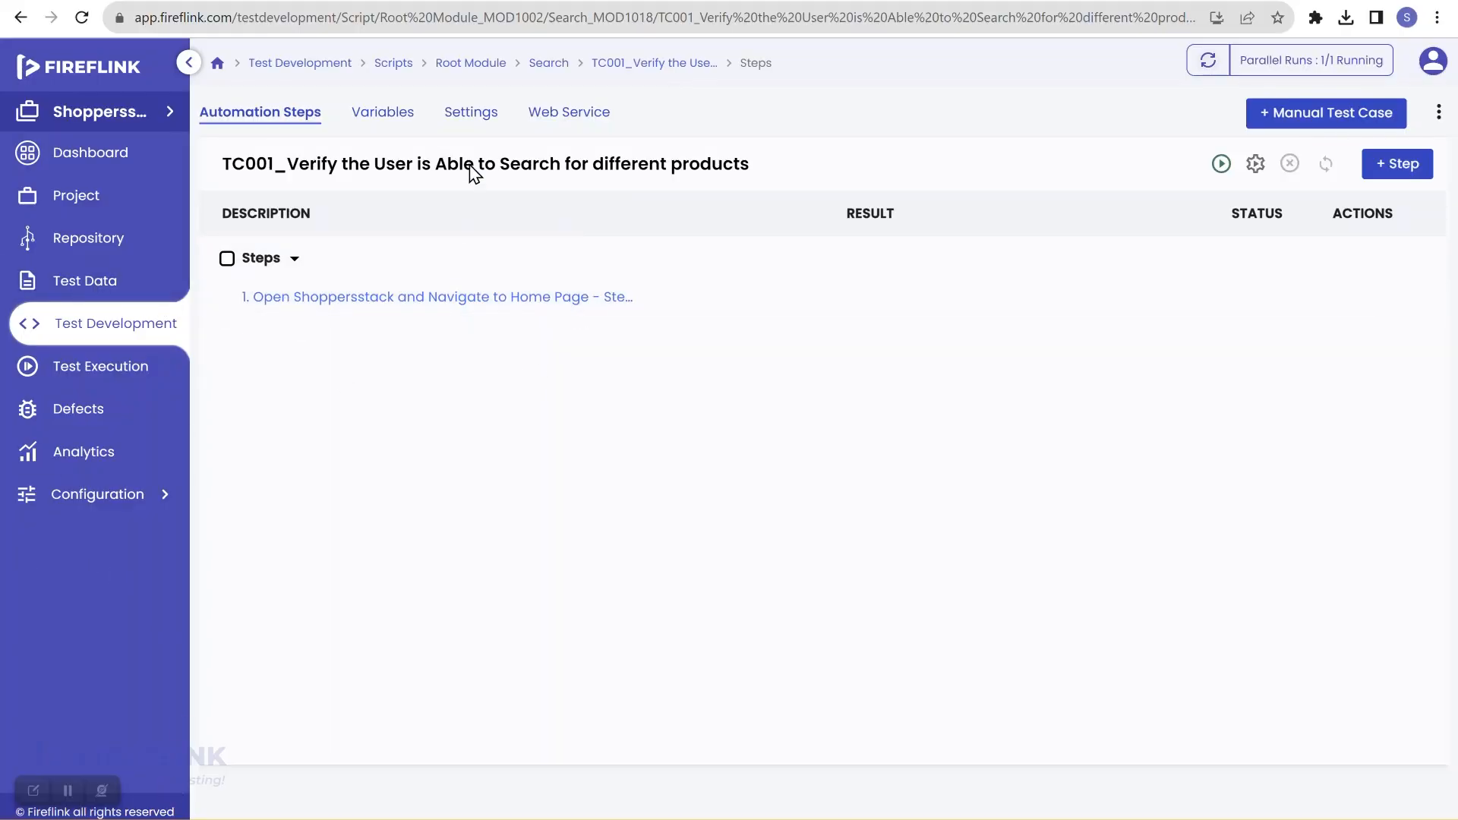
# Step: Check the script's Dataproviders settings page, confirming none exist, then return to Automation Steps
pyautogui.click(476, 125)
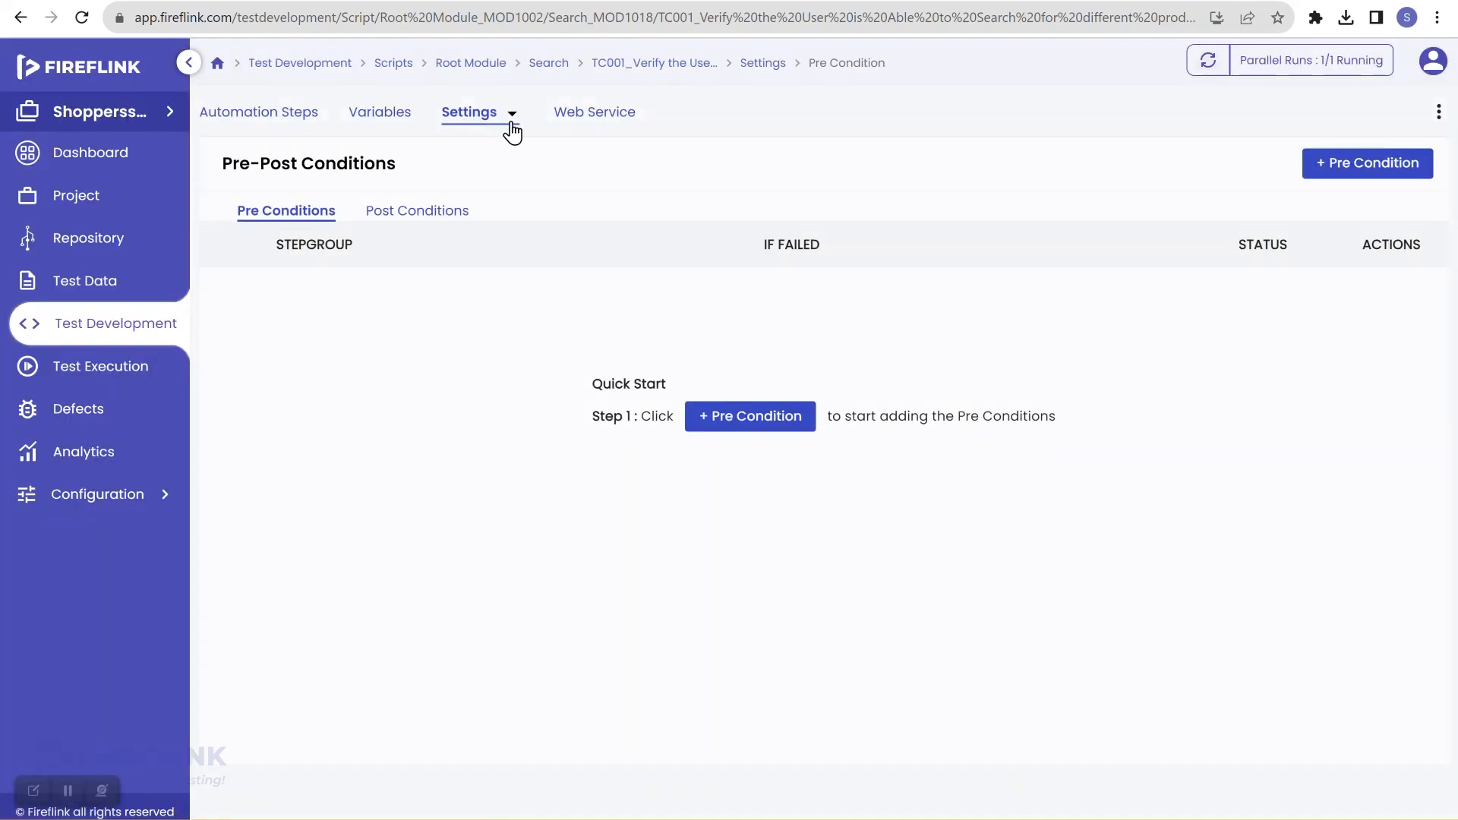
pyautogui.click(511, 120)
pyautogui.click(522, 226)
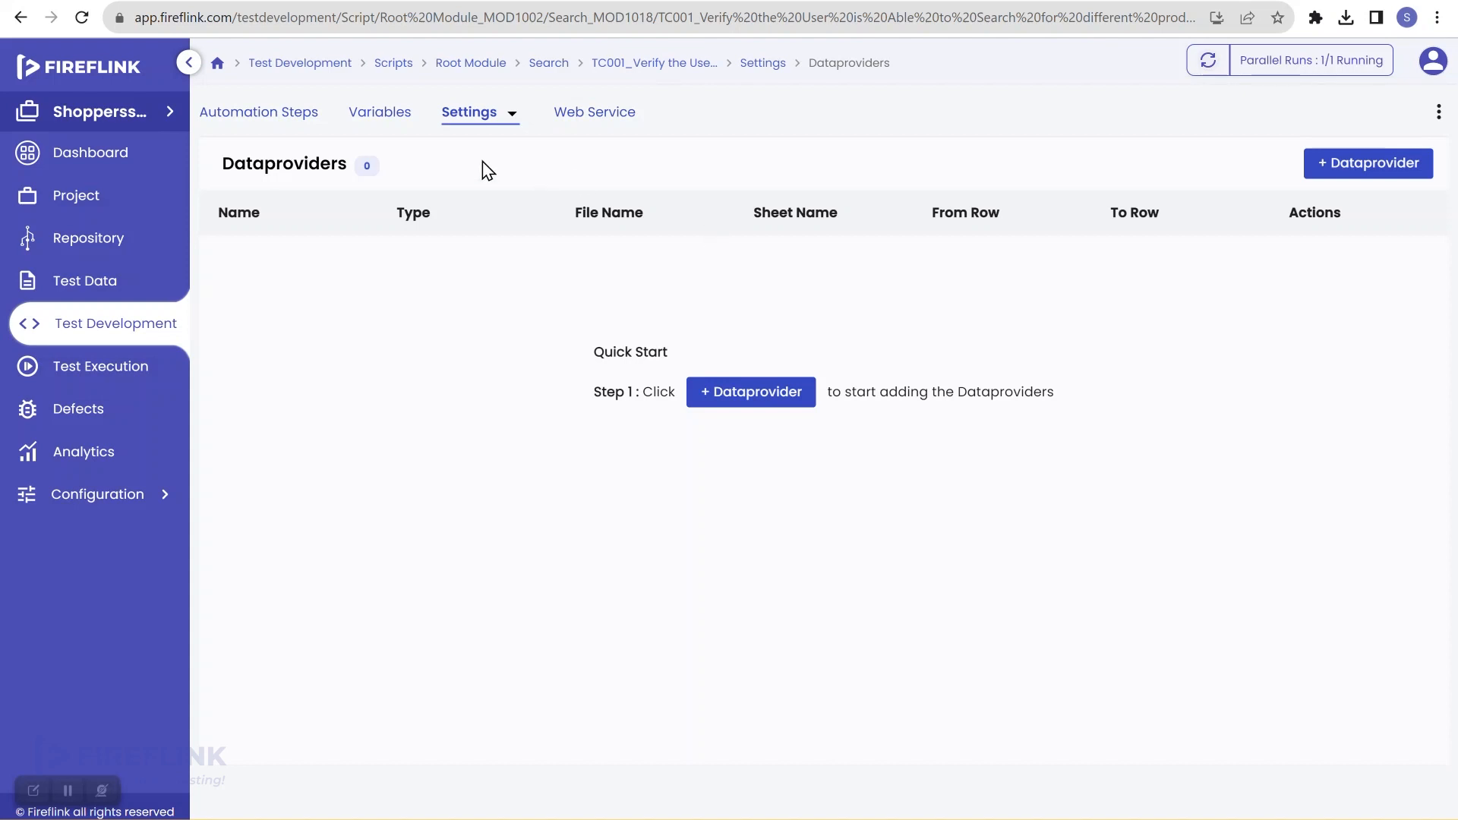
pyautogui.click(242, 113)
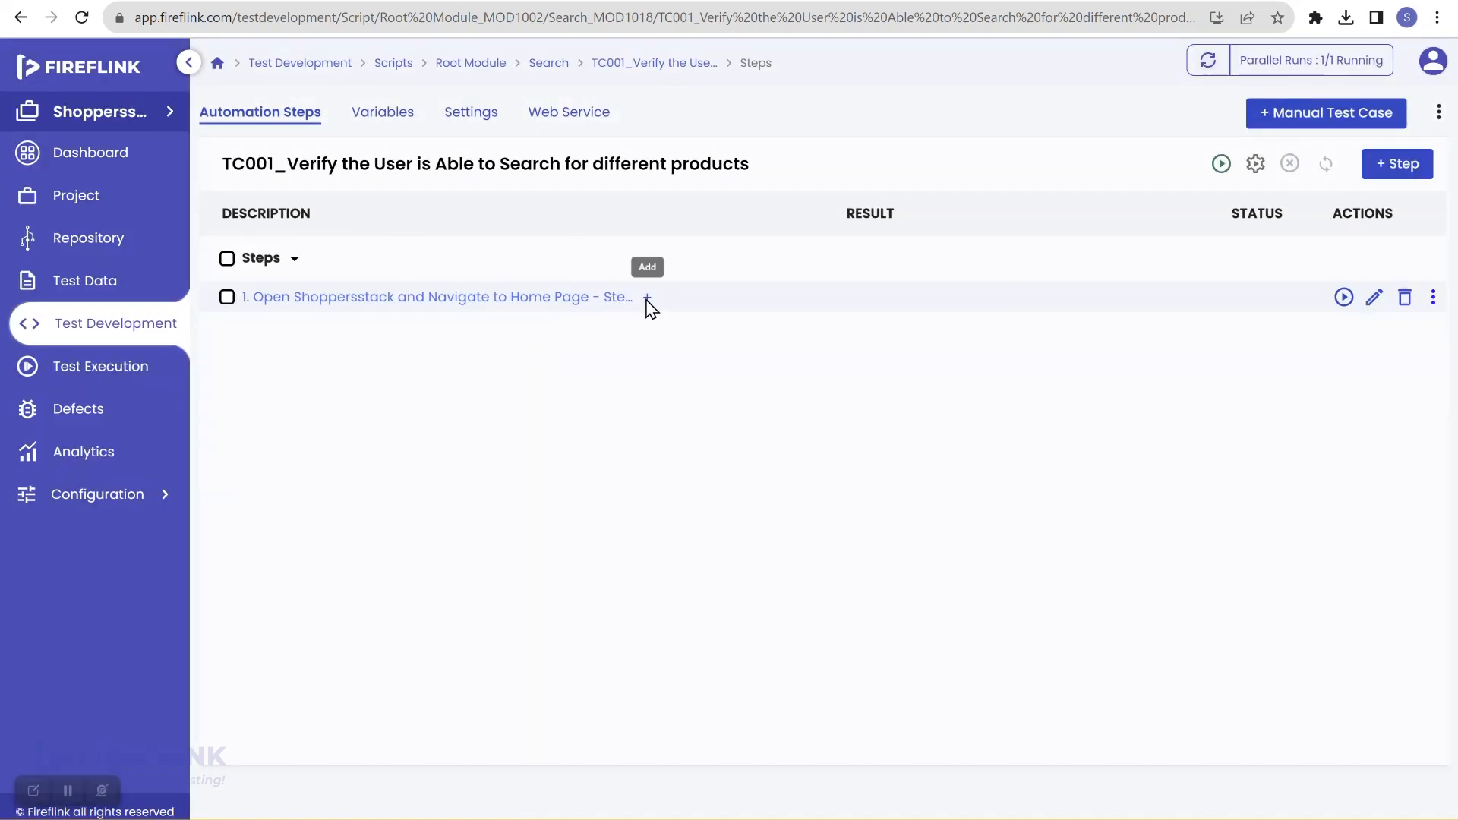
# Step: Choose a Start iteration step after the home-page step group, leaving its Data Provider Name empty
pyautogui.click(647, 298)
pyautogui.write('start')
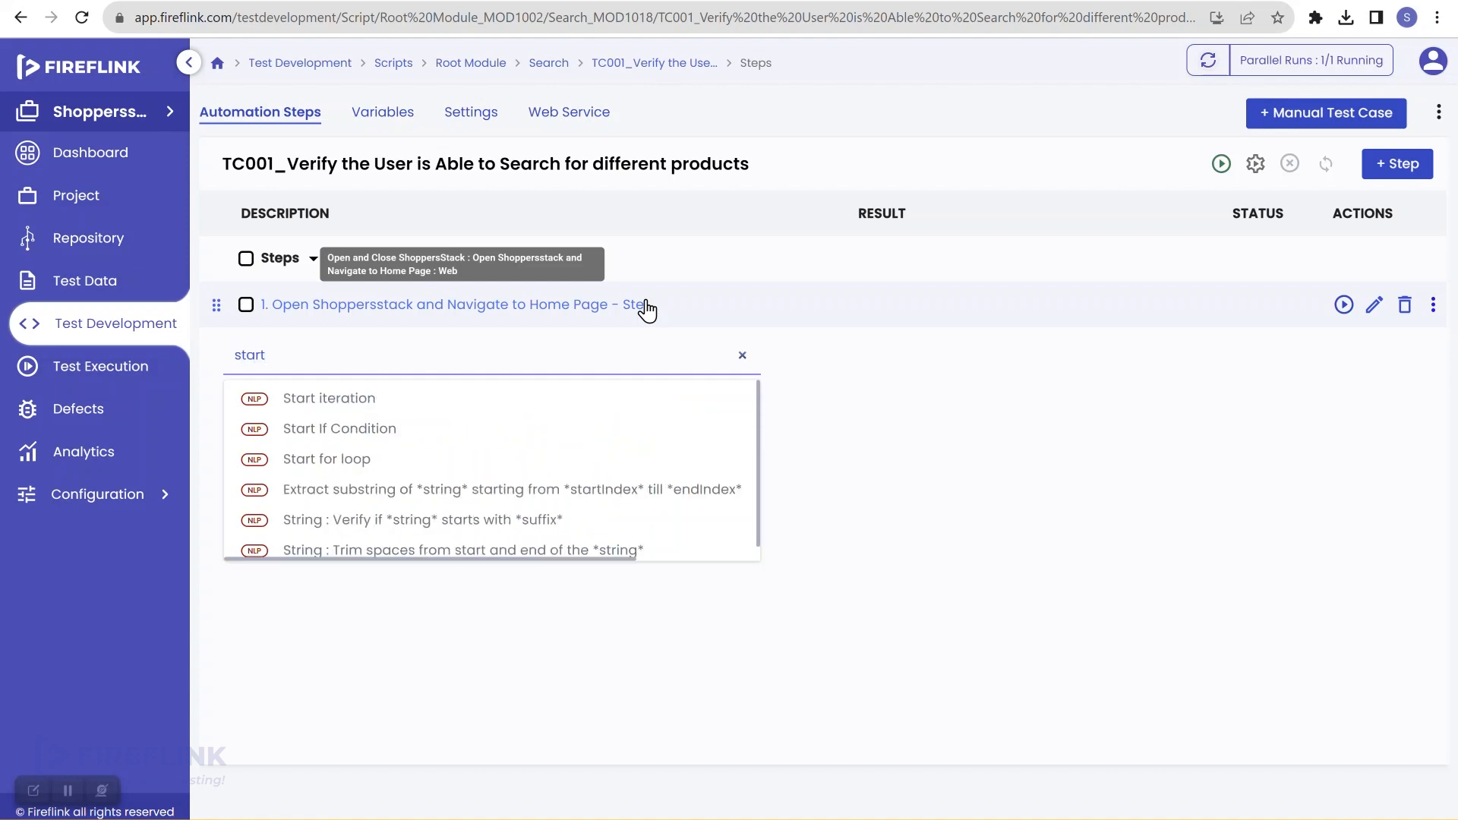
pyautogui.click(353, 411)
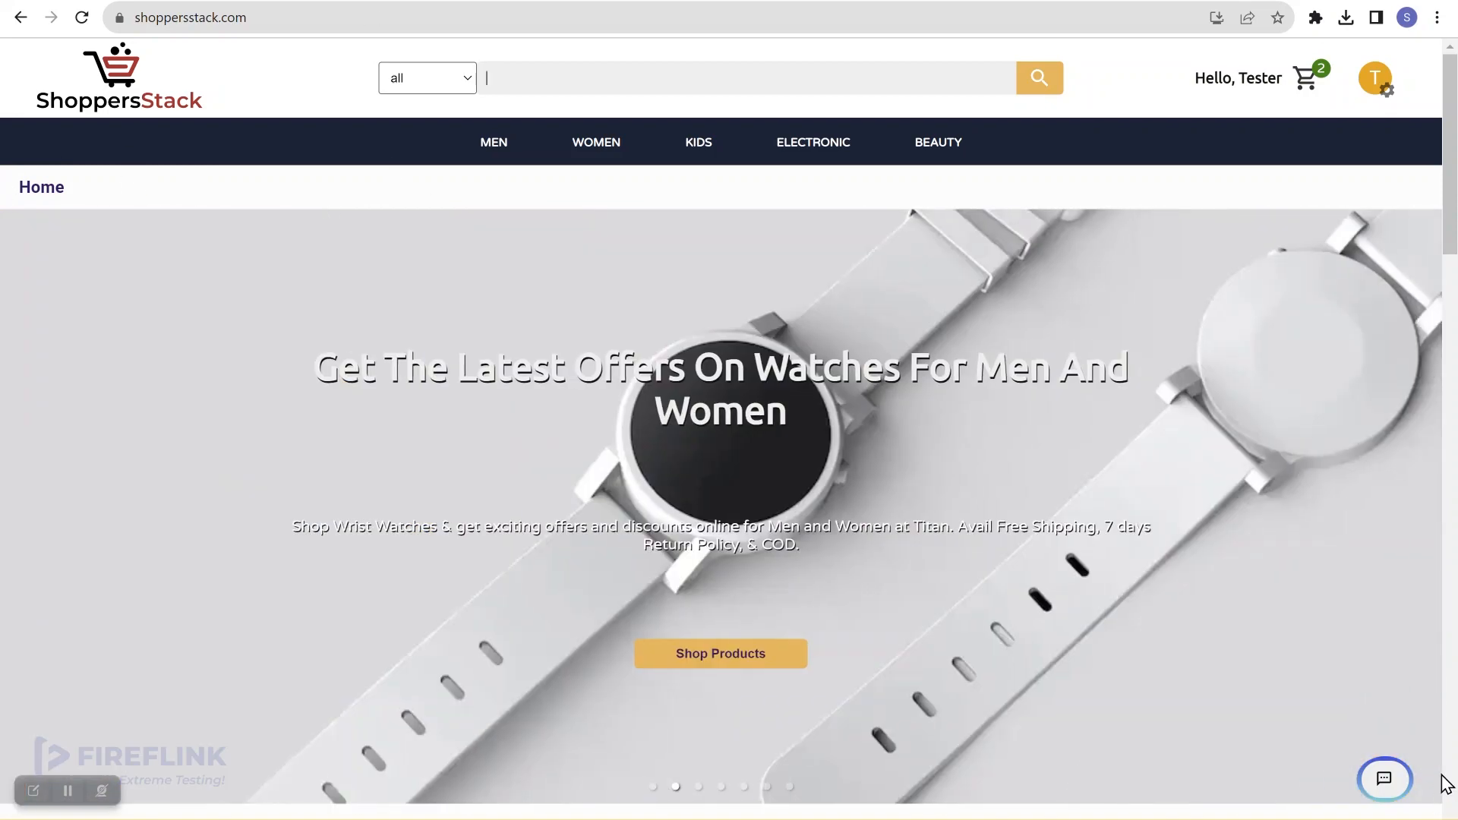
pyautogui.click(341, 1)
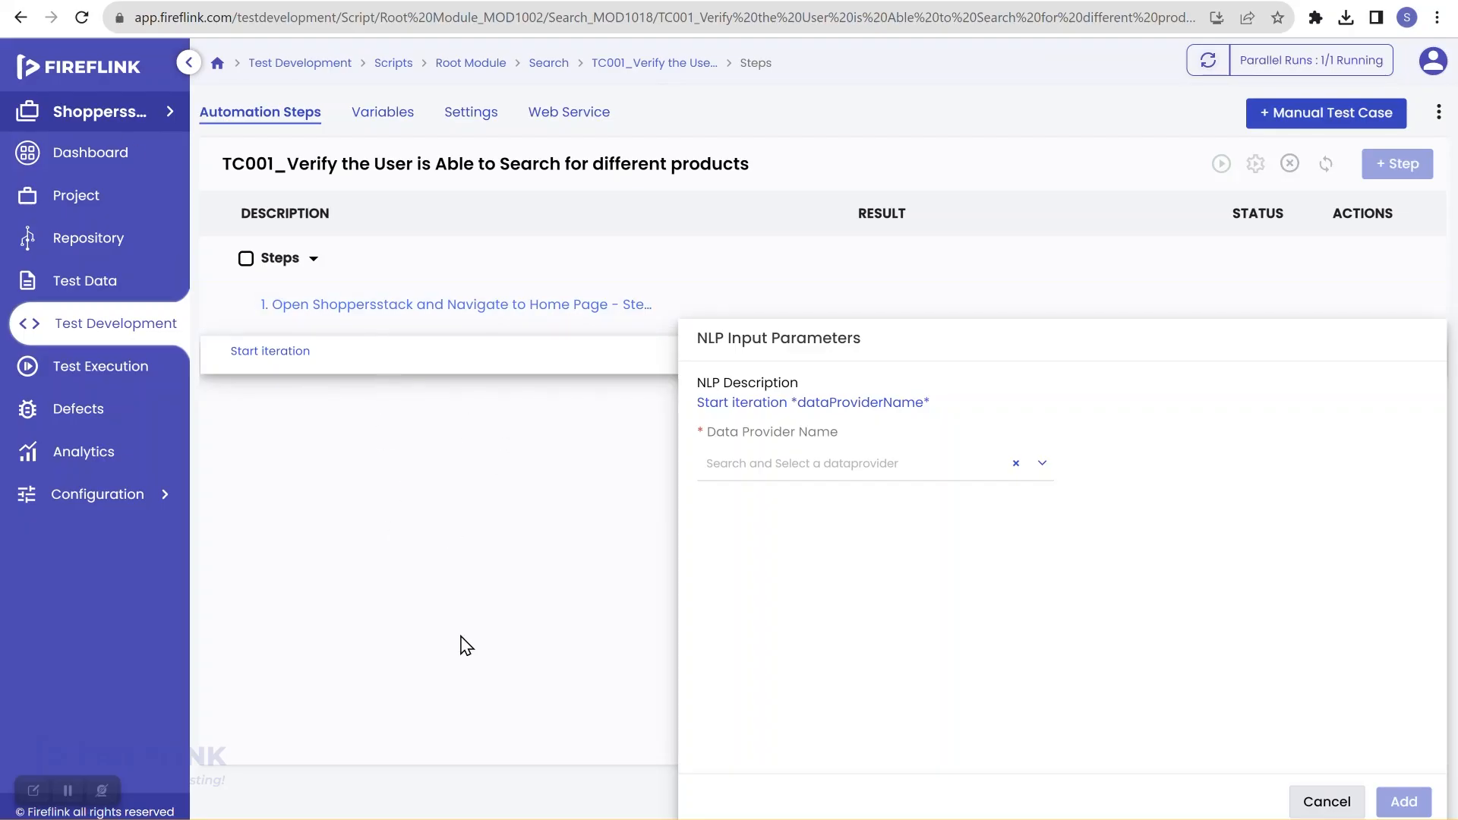
# Step: Cancel the unfinished Start iteration step and switch back to the FireFlink TC001 steps page
pyautogui.click(1327, 807)
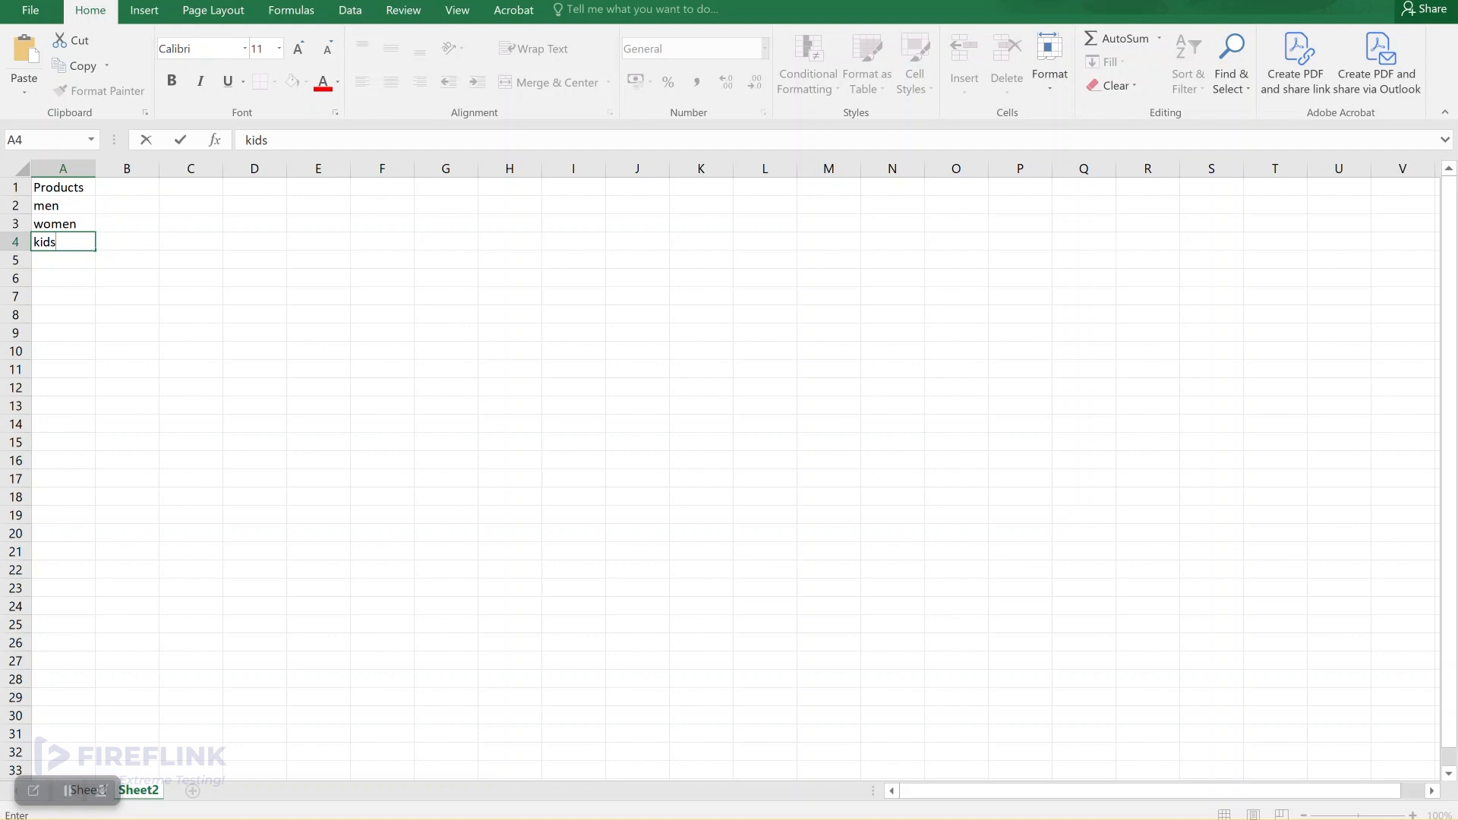
pyautogui.hotkey('alt', 'Tab')
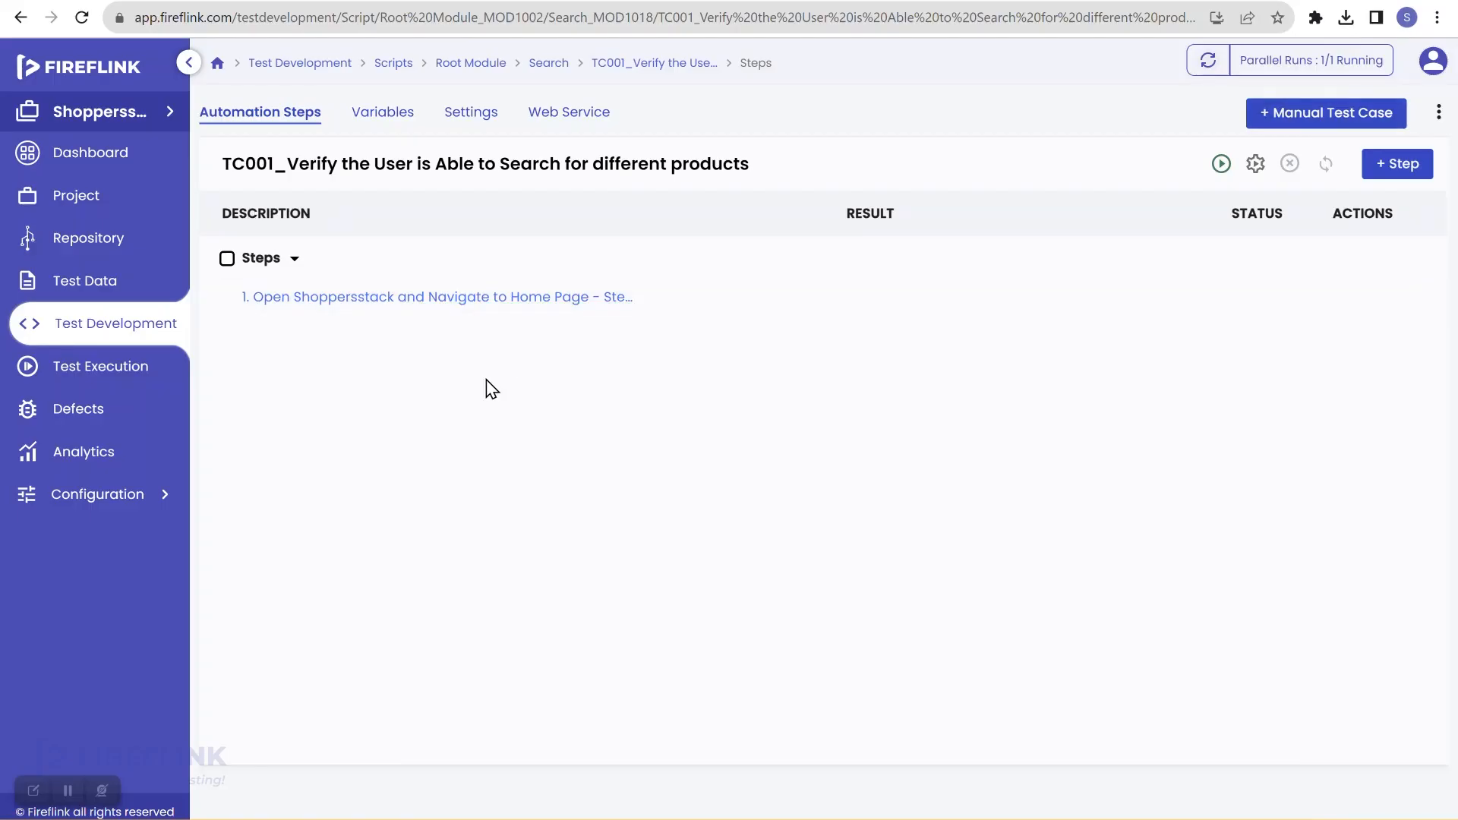